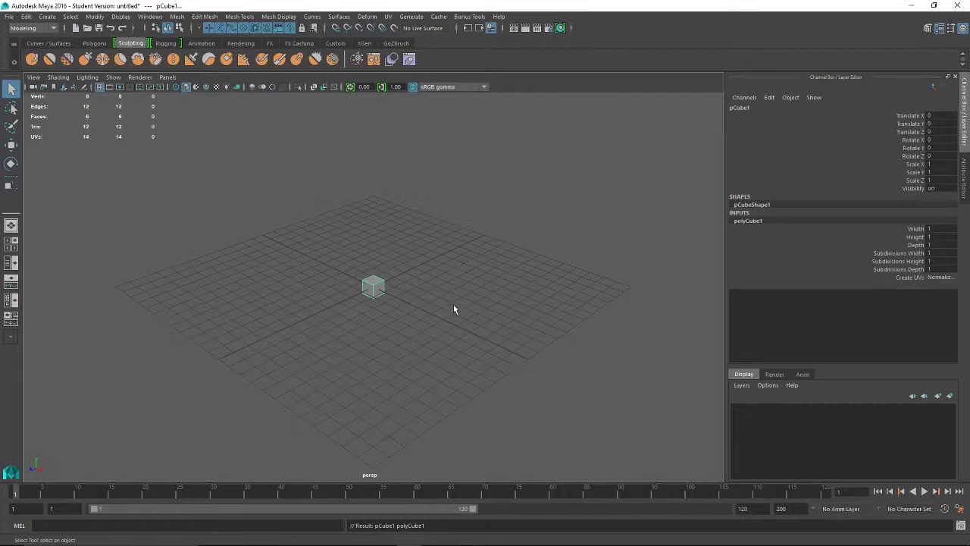
{"action": "left_click", "coordinate": [47, 16]}
{"action": "mouse_move", "coordinate": [68, 53]}
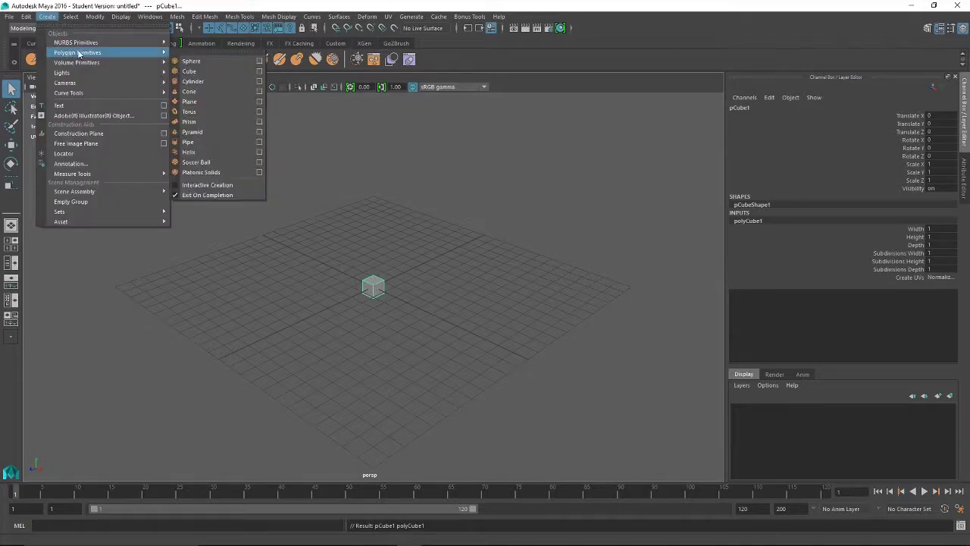
{"action": "left_click", "coordinate": [454, 301]}
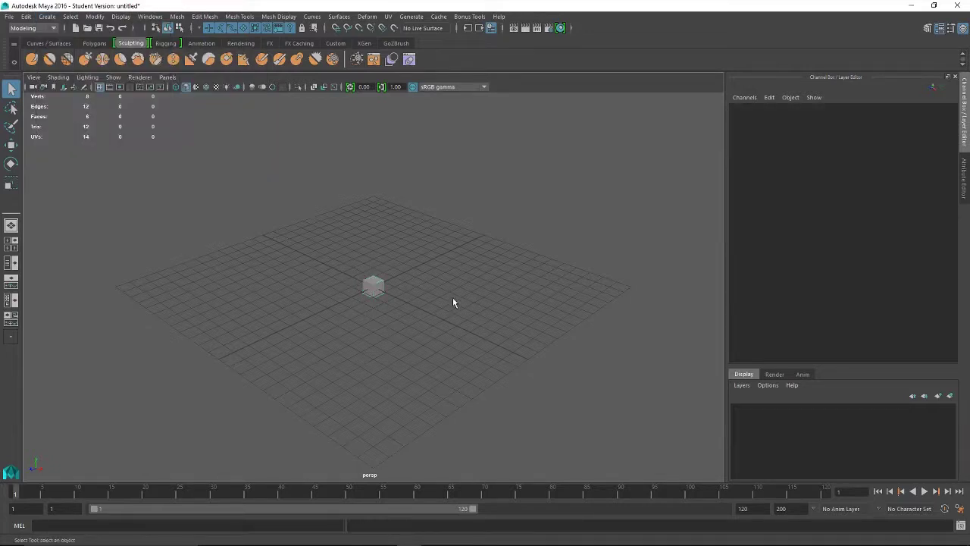
Scale the cube at the grid centre up uniformly to about 24.8
{"action": "left_click", "coordinate": [376, 286]}
{"action": "key", "text": "r"}
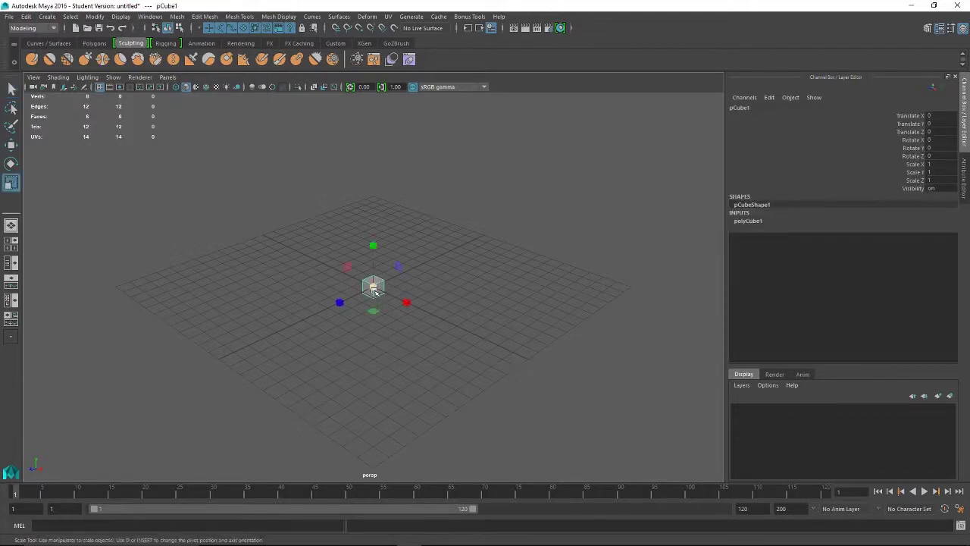
{"action": "left_click_drag", "start_coordinate": [383, 289], "coordinate": [685, 234]}
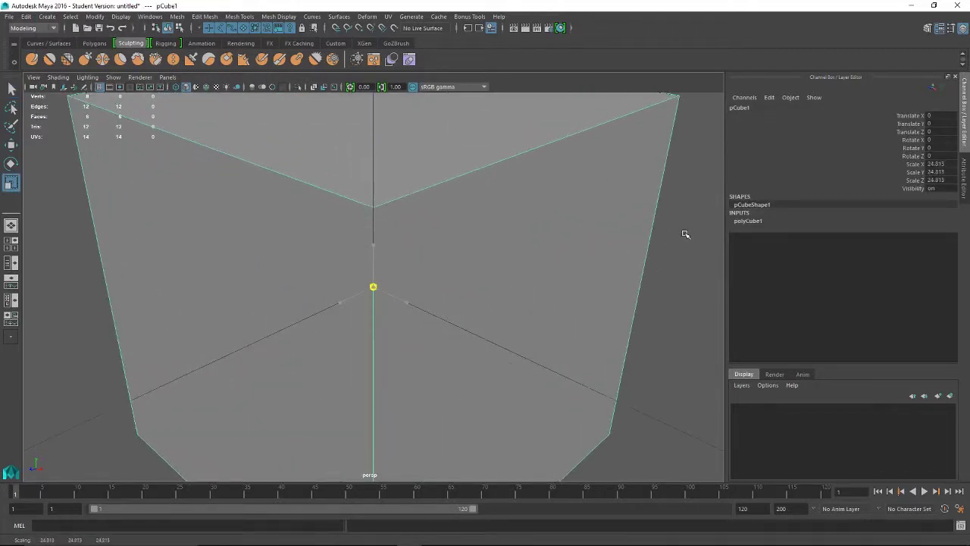
{"action": "key", "text": "f"}
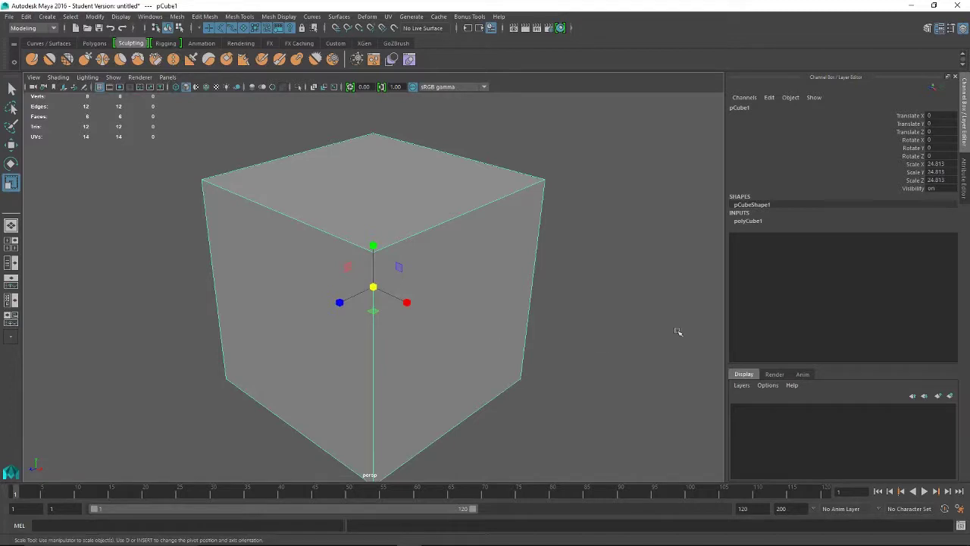
Smooth the enlarged cube's mesh with 2 divisions to round it into a sphere-like shape
{"action": "left_click", "coordinate": [928, 29]}
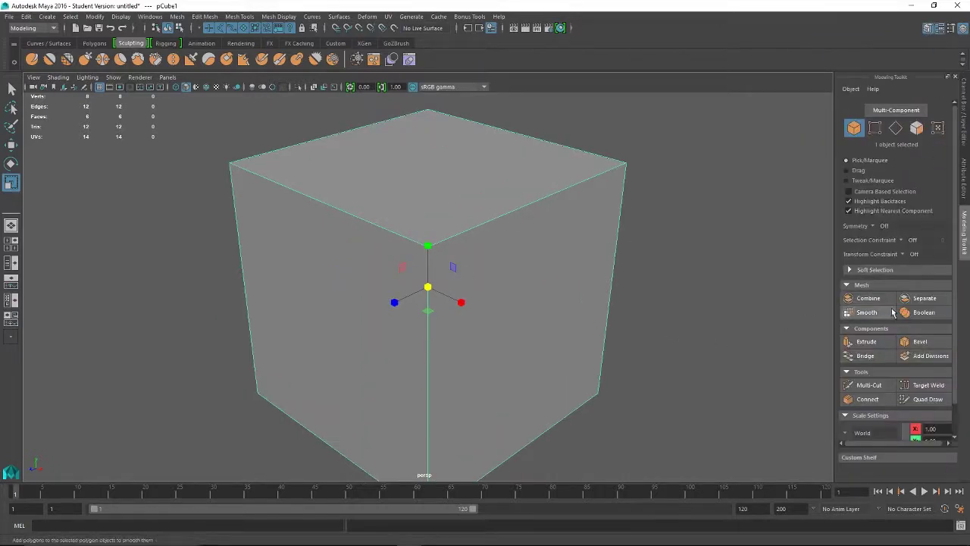
{"action": "left_click", "coordinate": [864, 314]}
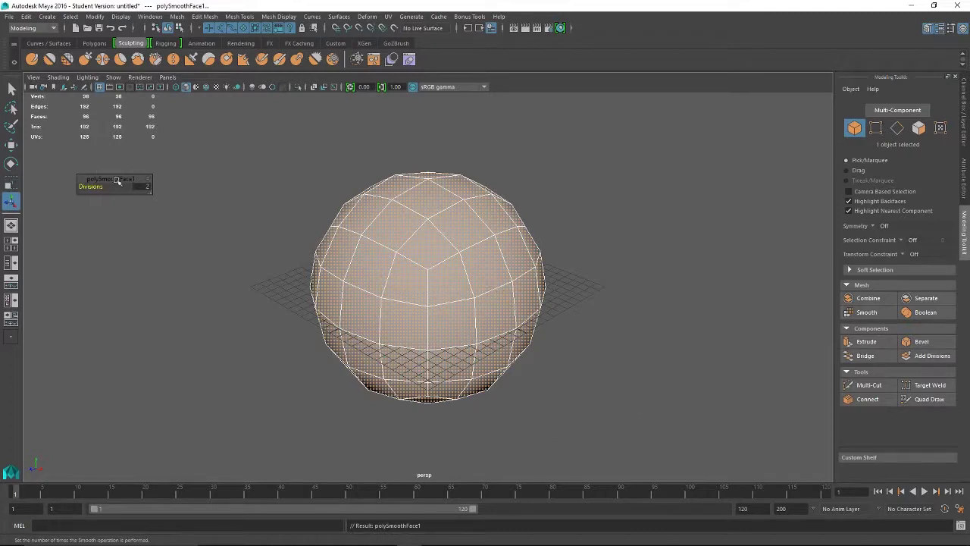
{"action": "key", "text": "q"}
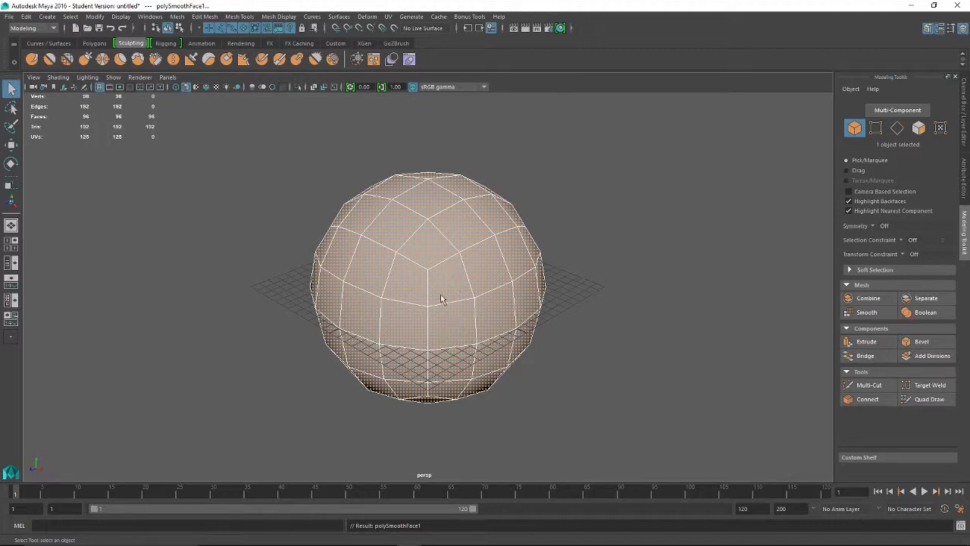
Select the smoothed cube as an object and move it straight up until it sits well above the grid
{"action": "right_click_drag", "start_coordinate": [428, 294], "coordinate": [481, 233]}
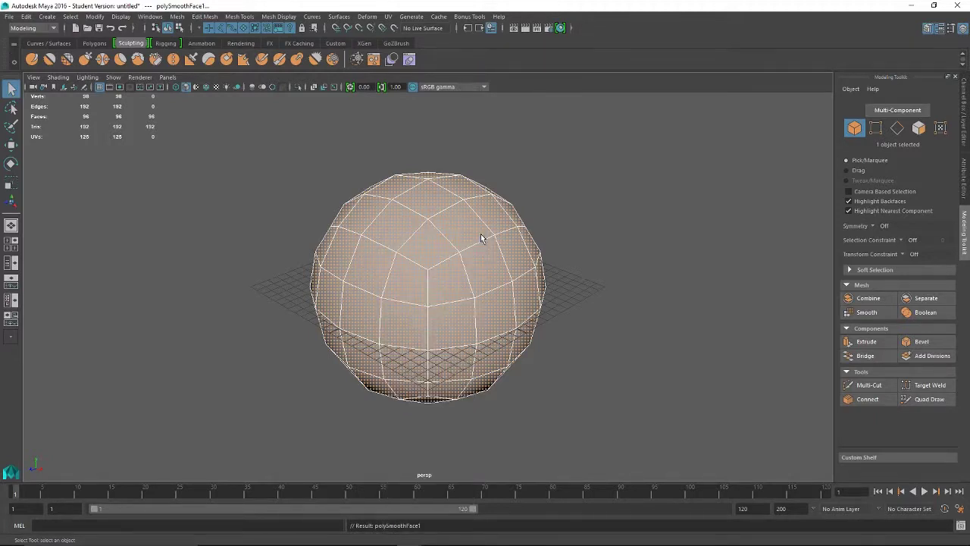
{"action": "left_click", "coordinate": [433, 269]}
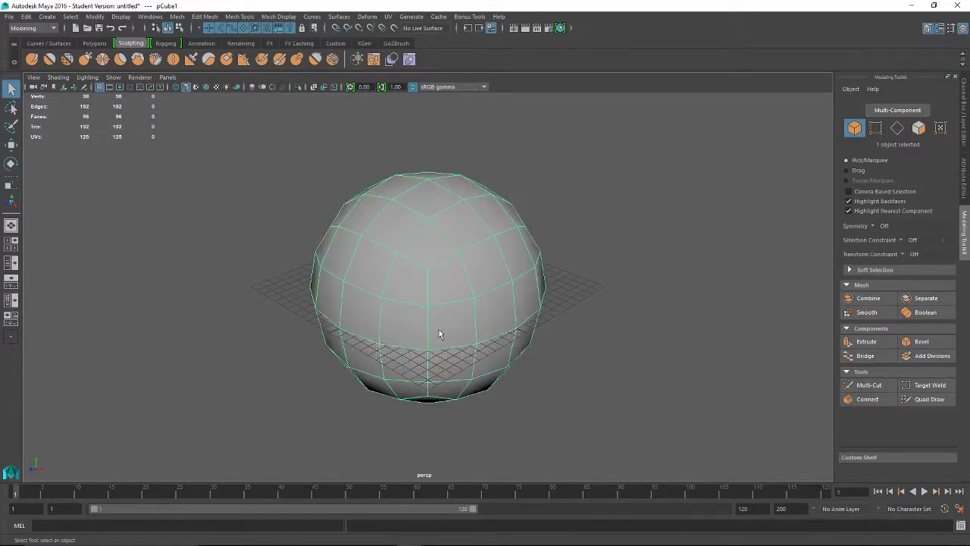
{"action": "key", "text": "w"}
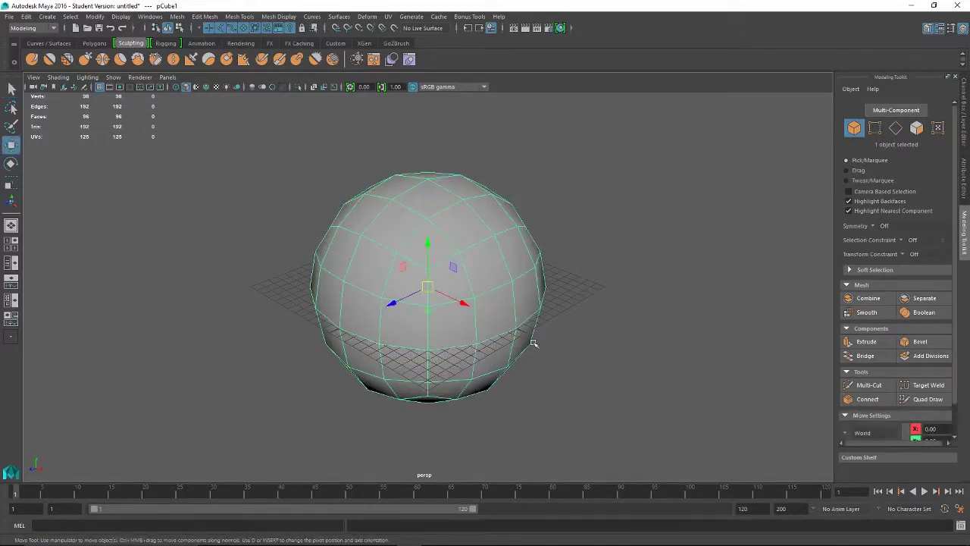
{"action": "scroll", "coordinate": [433, 223], "scroll_direction": "down", "scroll_amount": 5}
{"action": "left_click_drag", "start_coordinate": [428, 244], "coordinate": [437, 90]}
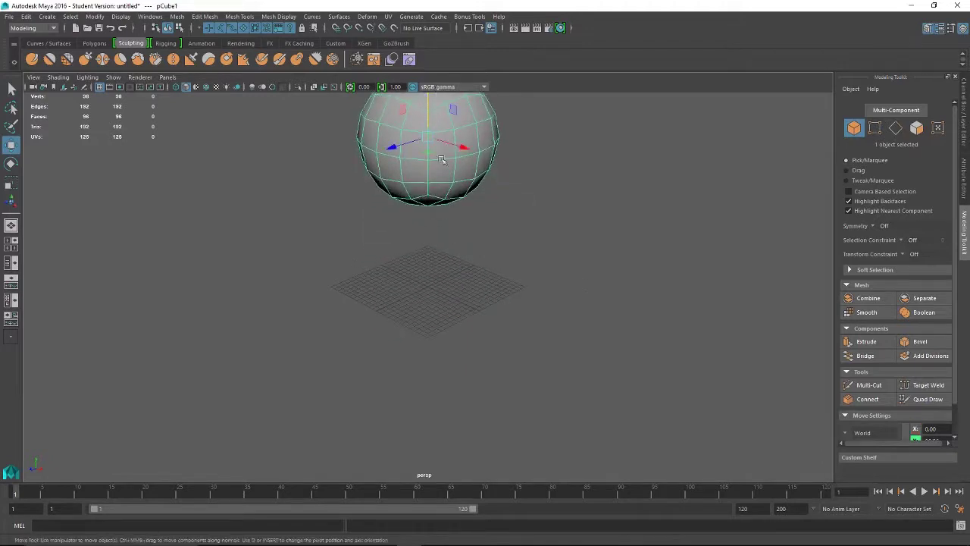
{"action": "left_click", "coordinate": [467, 233]}
{"action": "middle_click_drag", "start_coordinate": [476, 213], "coordinate": [473, 353], "text": "alt"}
{"action": "left_click_drag", "start_coordinate": [415, 355], "coordinate": [390, 343], "text": "alt"}
{"action": "left_click", "coordinate": [400, 282]}
{"action": "right_click_drag", "start_coordinate": [424, 307], "coordinate": [488, 335], "text": "alt"}
{"action": "left_click_drag", "start_coordinate": [434, 342], "coordinate": [467, 325], "text": "alt"}
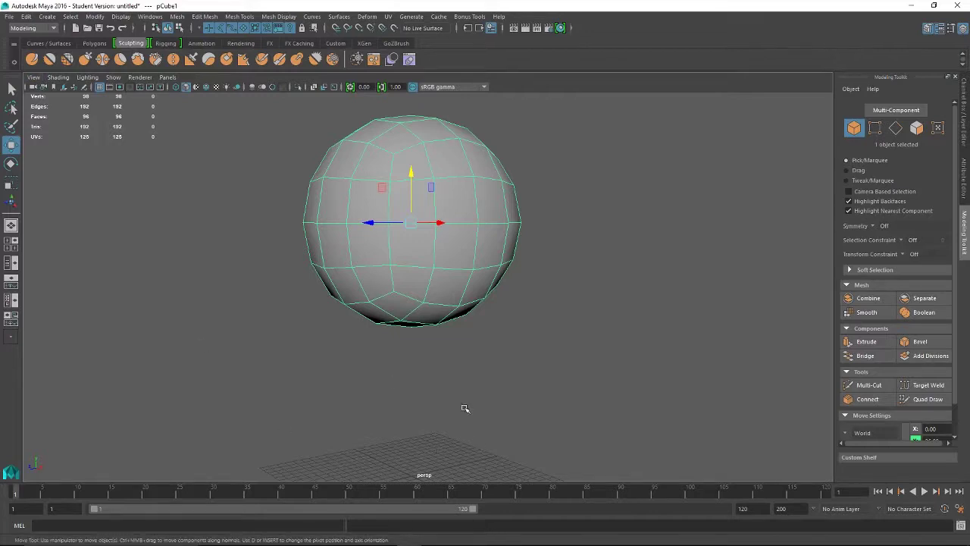
Create a polygon plane at the grid centre and scale it up uniformly to cover the grid
{"action": "middle_click_drag", "start_coordinate": [388, 409], "coordinate": [408, 268], "text": "alt"}
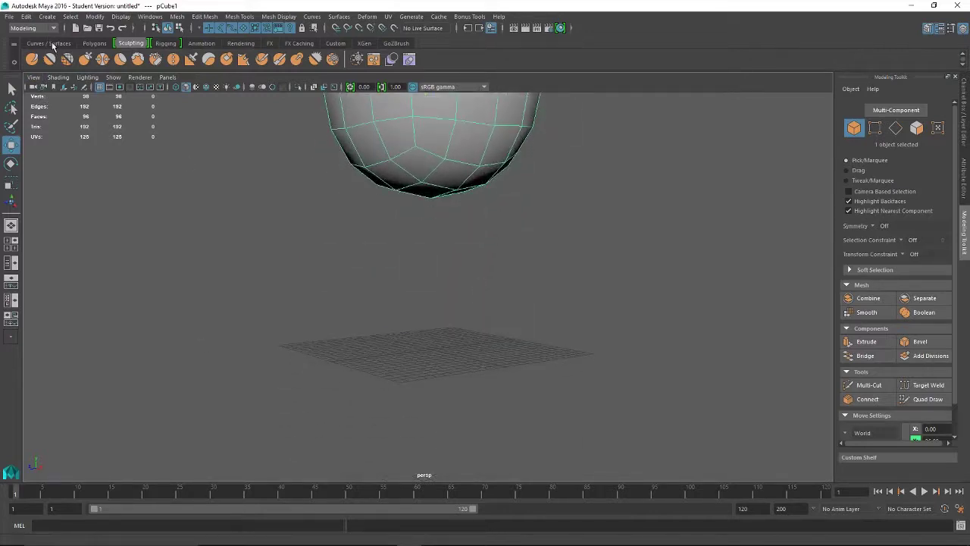
{"action": "left_click", "coordinate": [46, 16]}
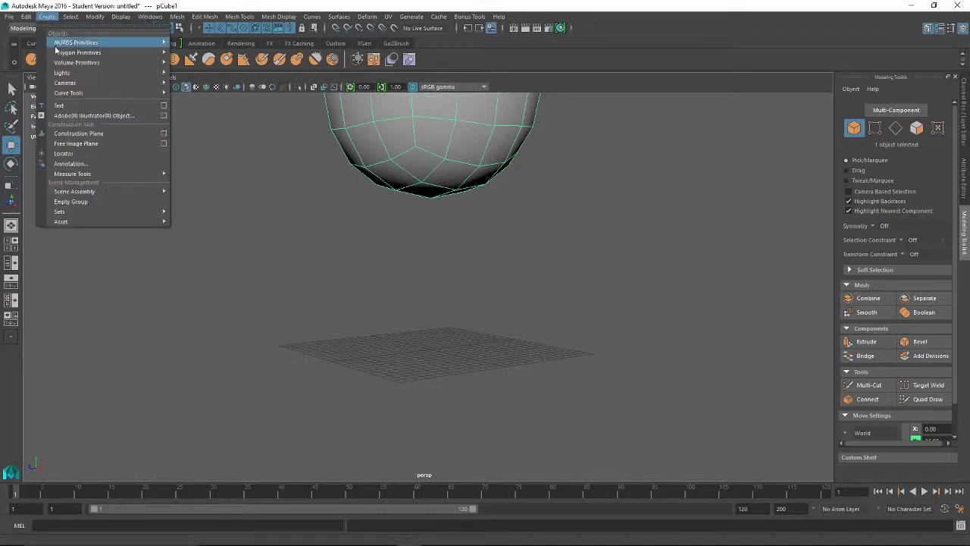
{"action": "mouse_move", "coordinate": [65, 53]}
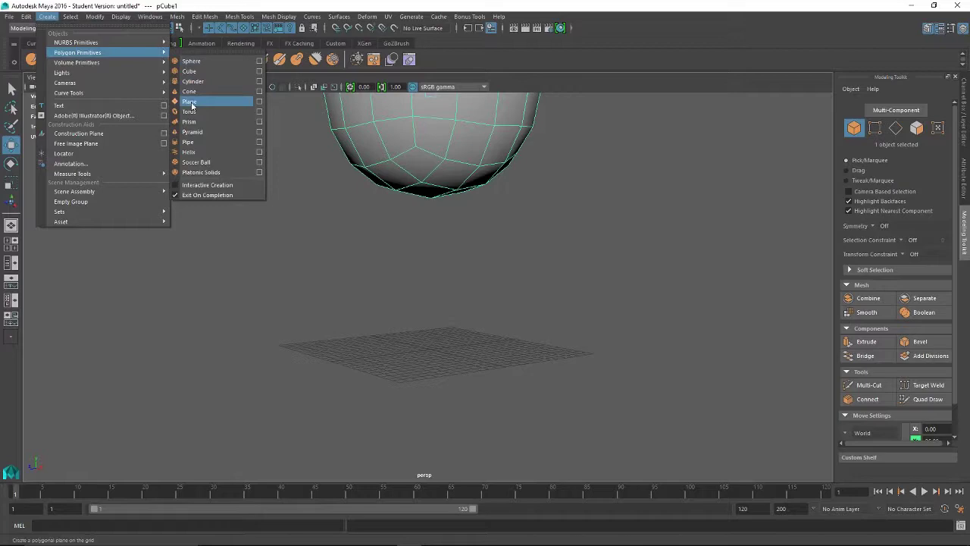
{"action": "left_click", "coordinate": [192, 103]}
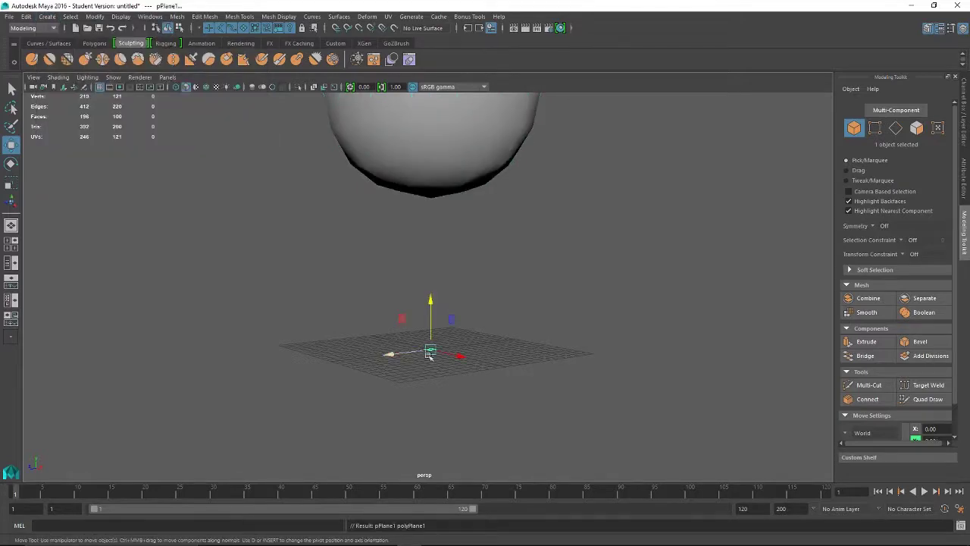
{"action": "key", "text": "r"}
{"action": "left_click_drag", "start_coordinate": [430, 349], "coordinate": [608, 296]}
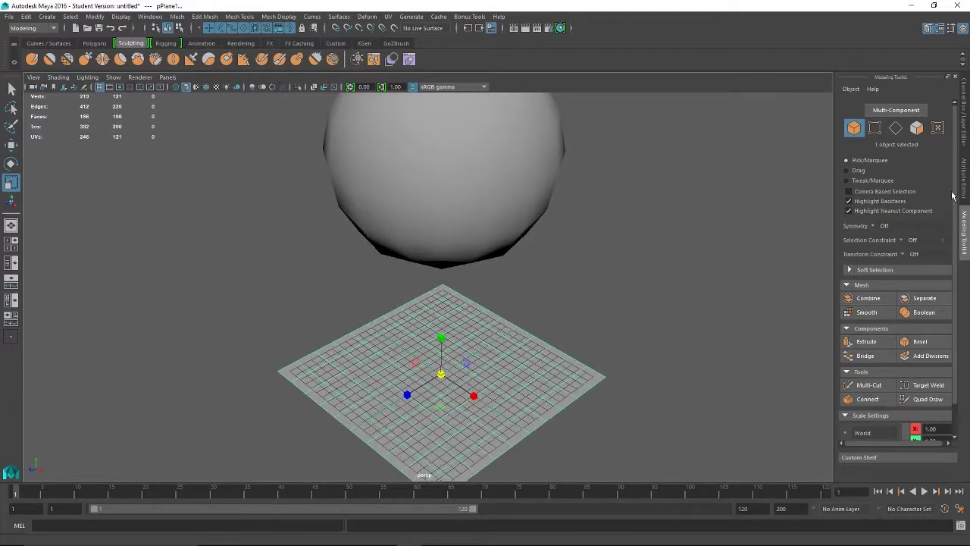
Open the plane's material attributes and bring its material node into reach
{"action": "right_click", "coordinate": [510, 377]}
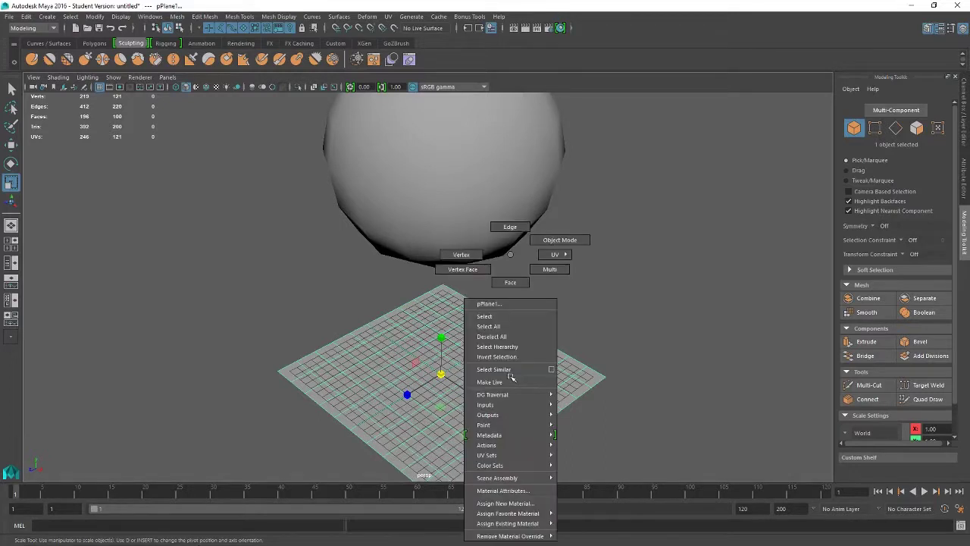
{"action": "left_click", "coordinate": [505, 490]}
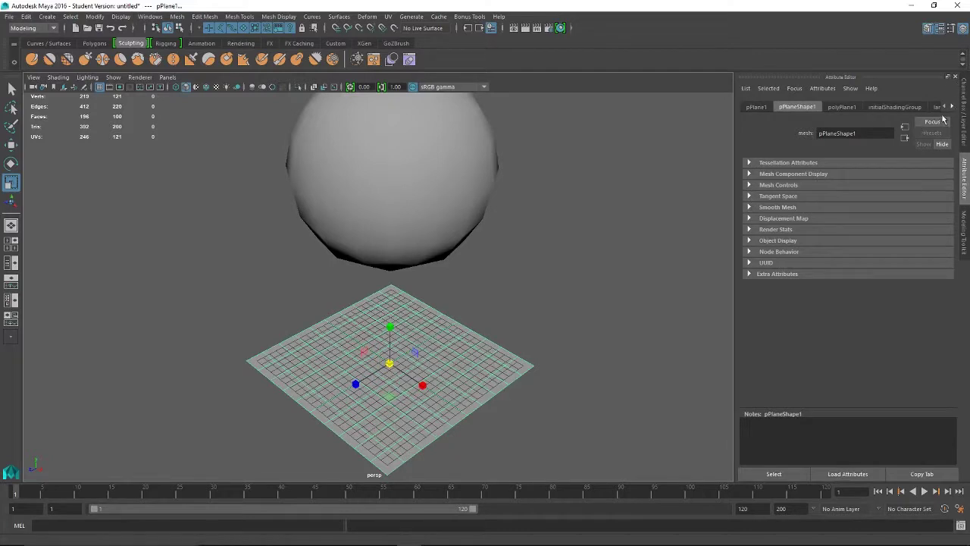
{"action": "left_click", "coordinate": [954, 107]}
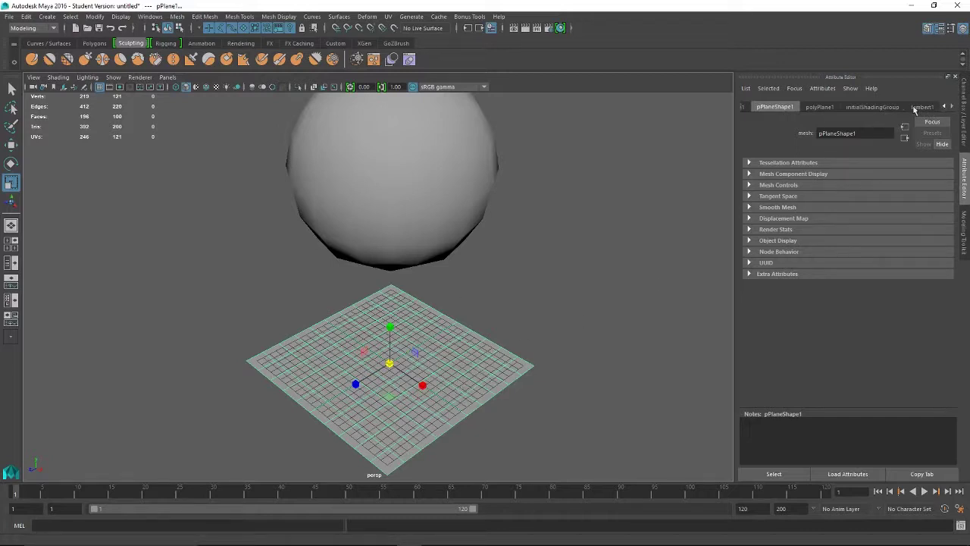
Assign a new Lambert material to the plane and connect a File texture to the material's colour
{"action": "right_click", "coordinate": [458, 372]}
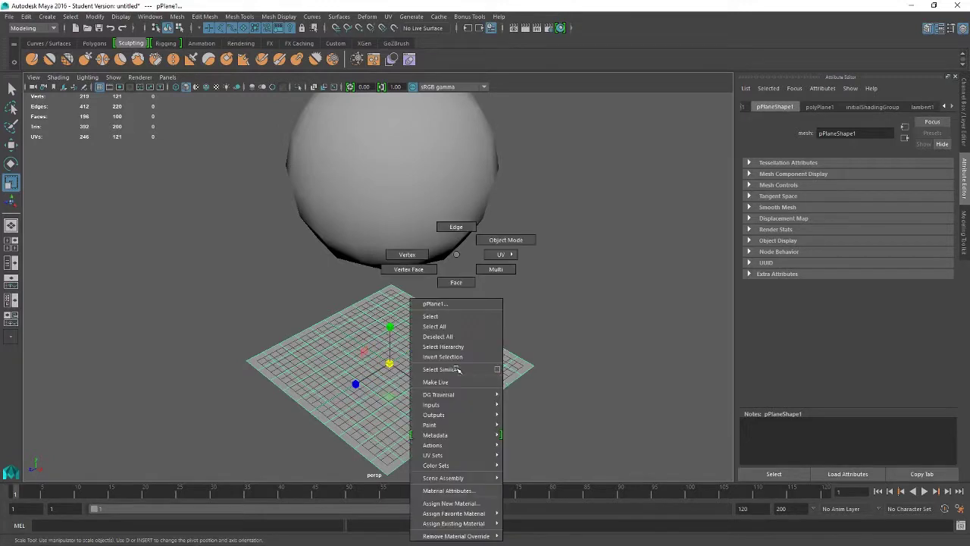
{"action": "left_click", "coordinate": [468, 503]}
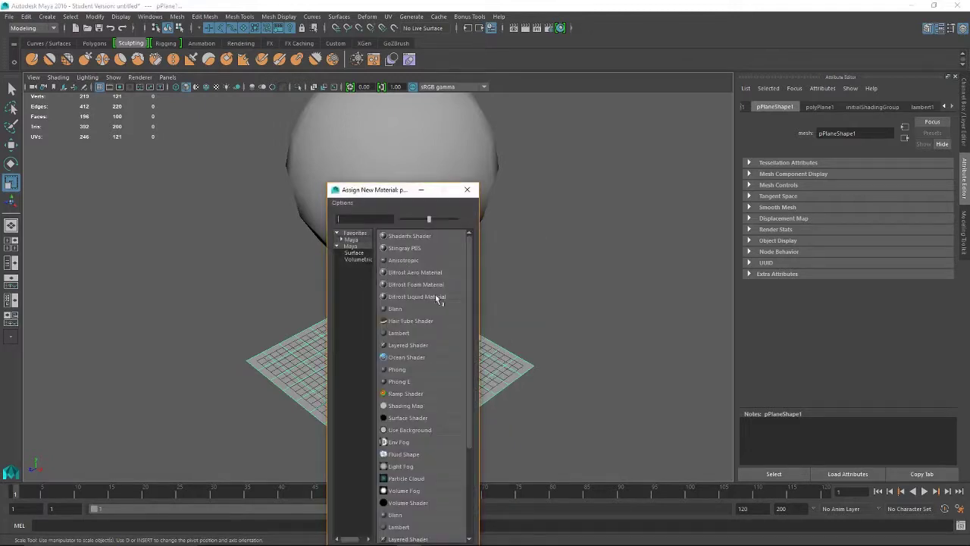
{"action": "left_click", "coordinate": [399, 333]}
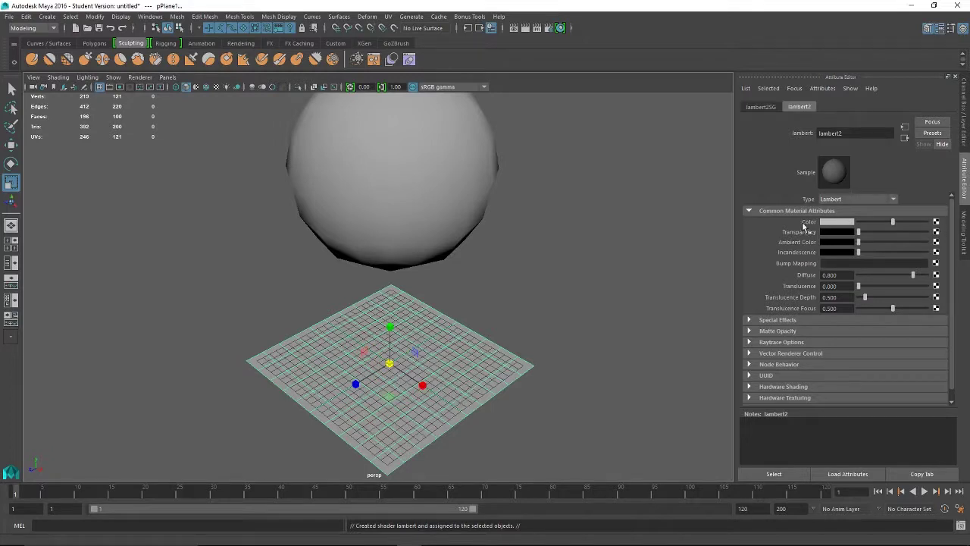
{"action": "left_click", "coordinate": [938, 222]}
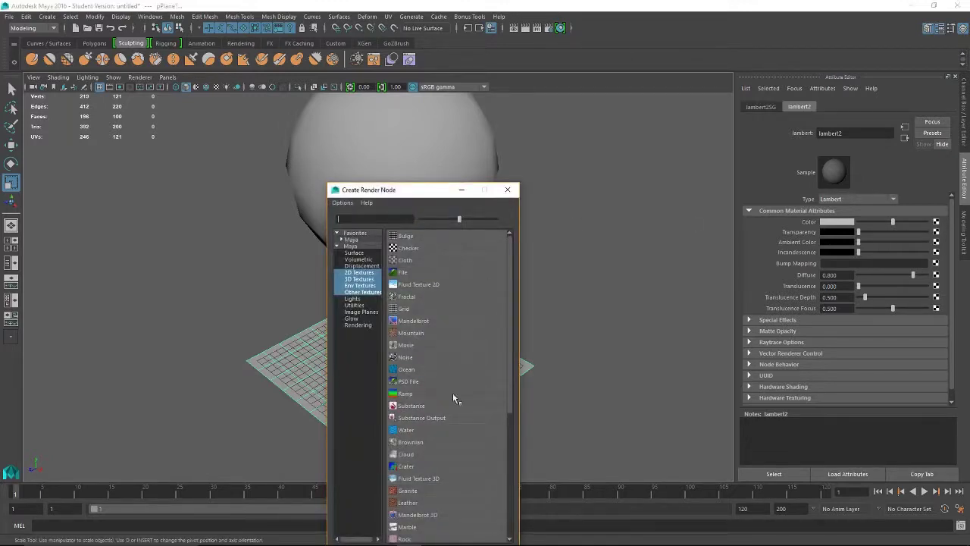
{"action": "left_click", "coordinate": [411, 273]}
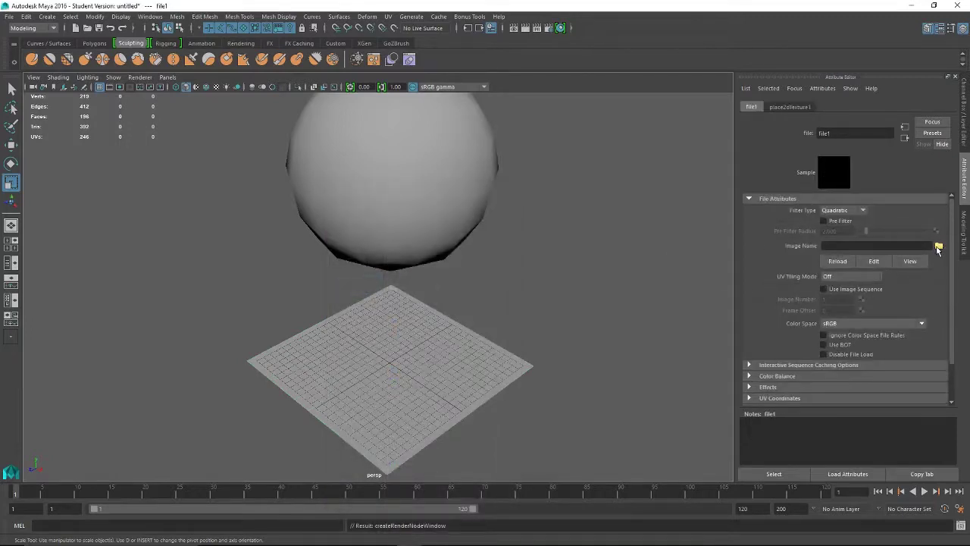
Load IgorSheet.jpg from the D: folder "4_construction Moving Image Class" into the File texture and display the plane textured
{"action": "left_click", "coordinate": [938, 247]}
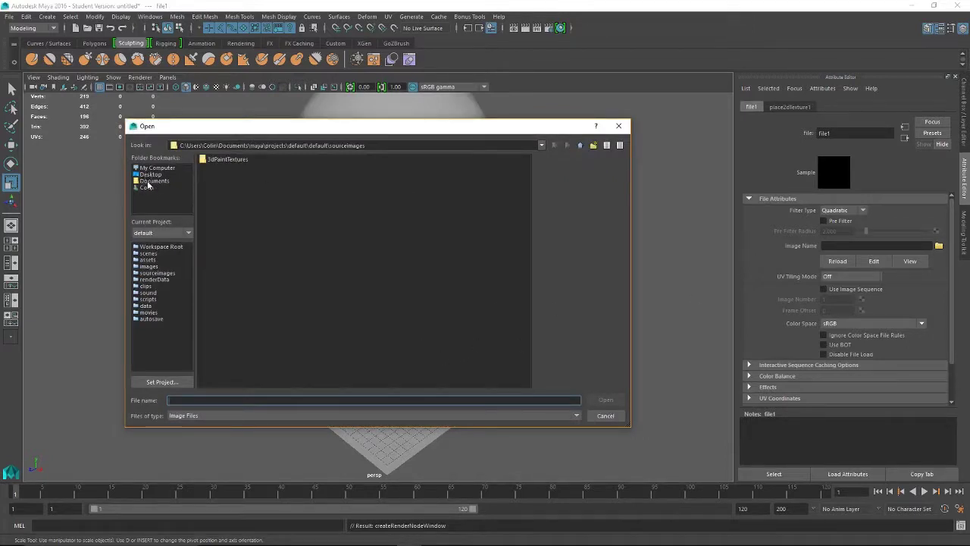
{"action": "left_click", "coordinate": [159, 168]}
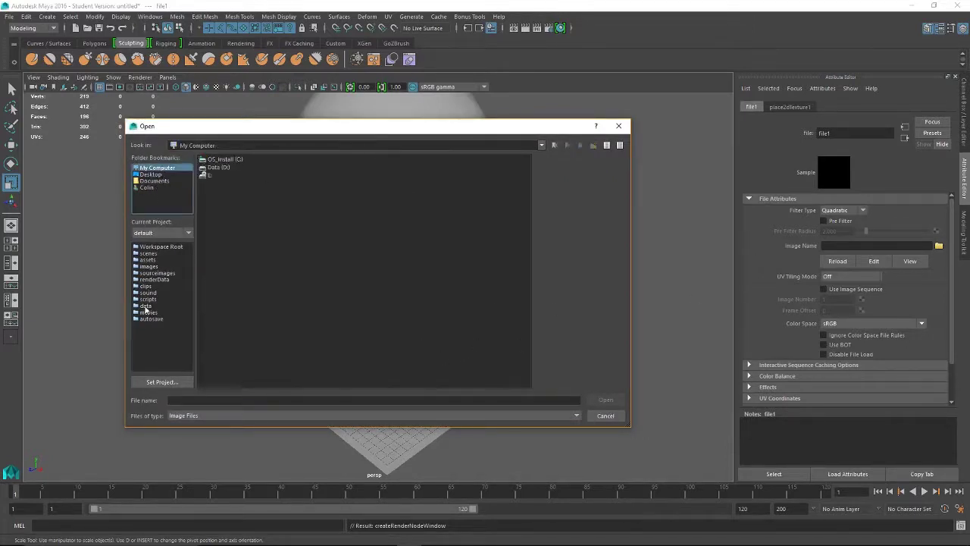
{"action": "left_click", "coordinate": [221, 170]}
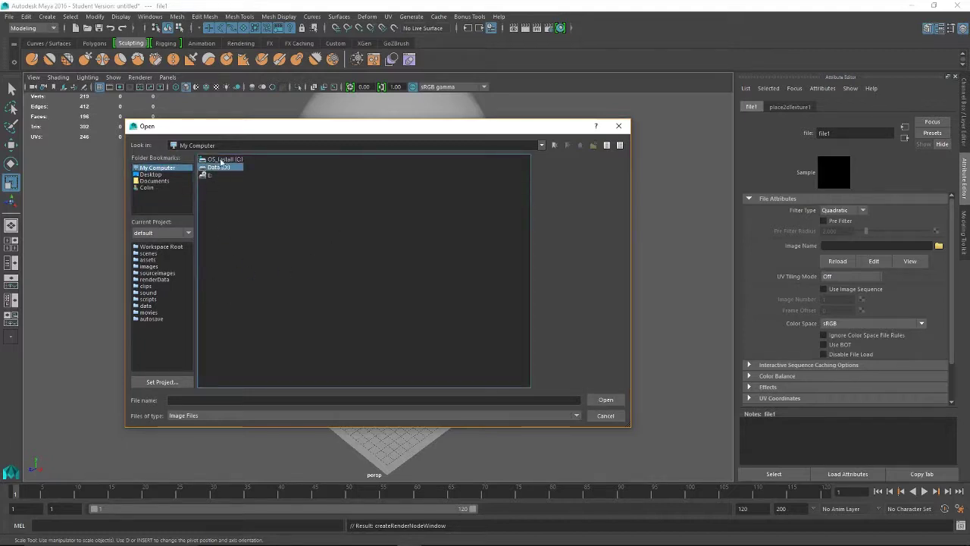
{"action": "double_click", "coordinate": [220, 170]}
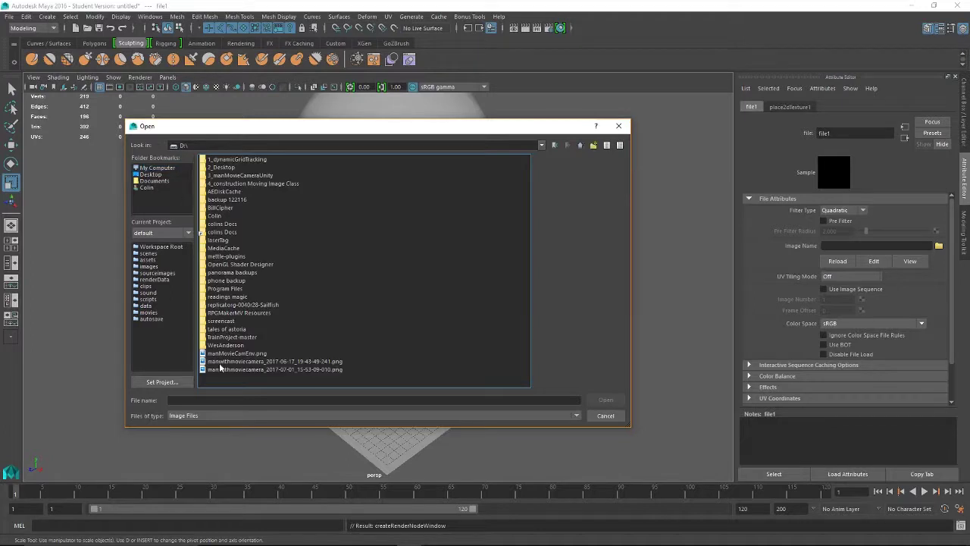
{"action": "double_click", "coordinate": [231, 184]}
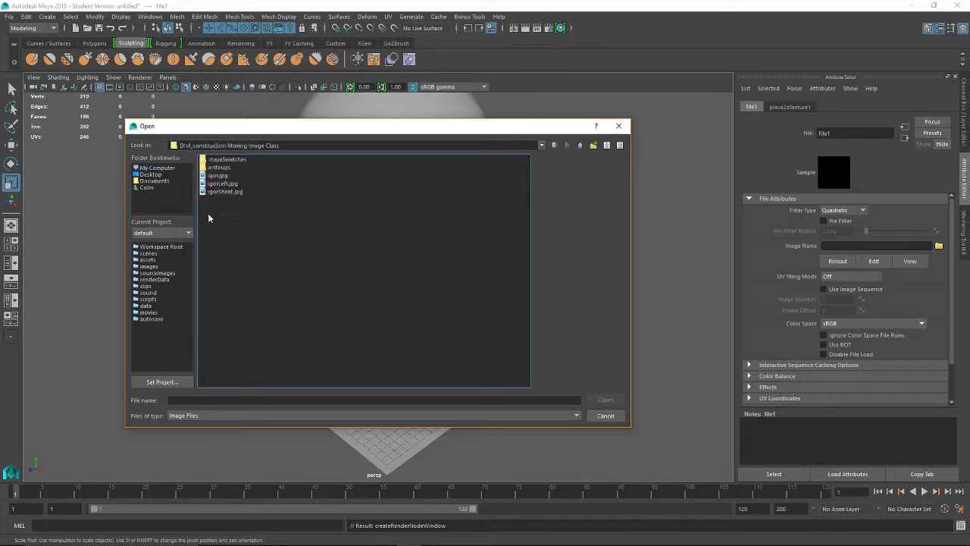
{"action": "left_click", "coordinate": [214, 175]}
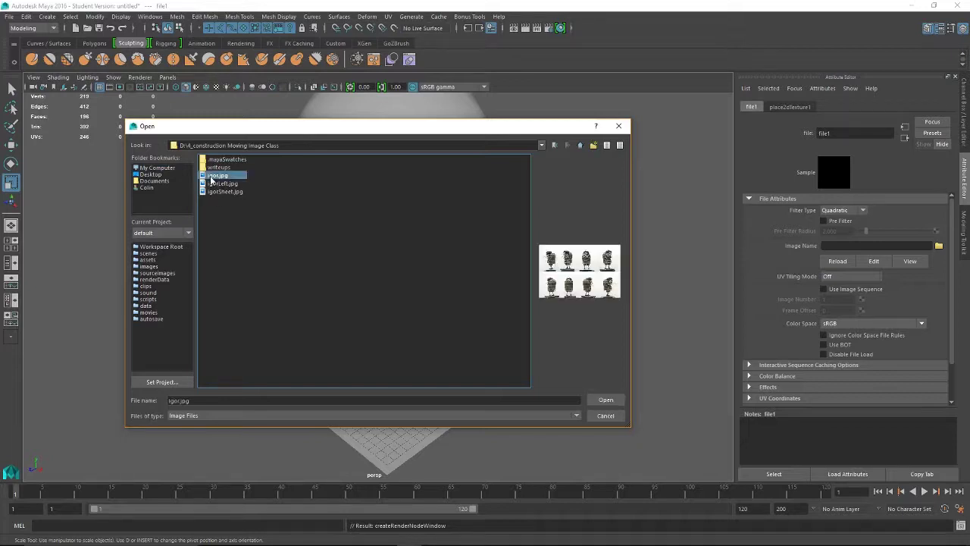
{"action": "left_click", "coordinate": [224, 192]}
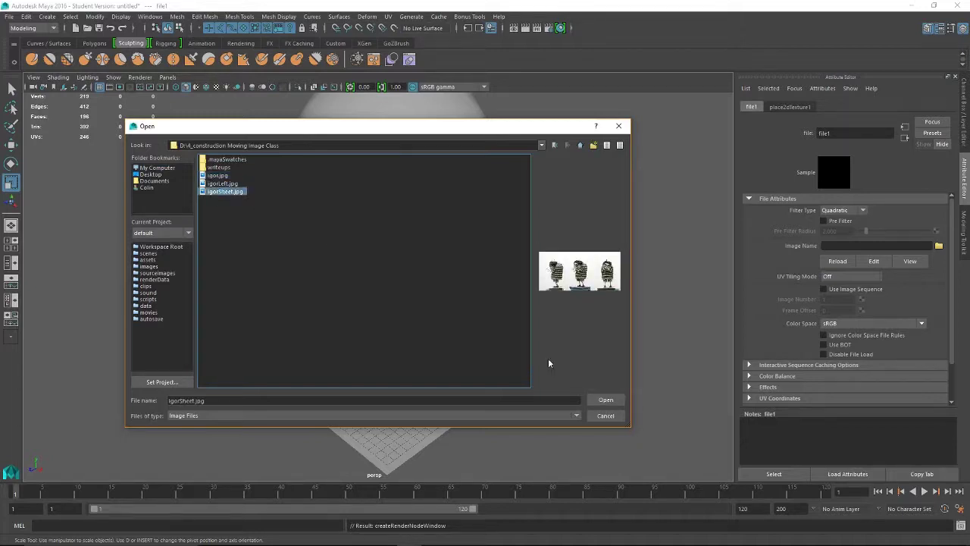
{"action": "left_click", "coordinate": [610, 399]}
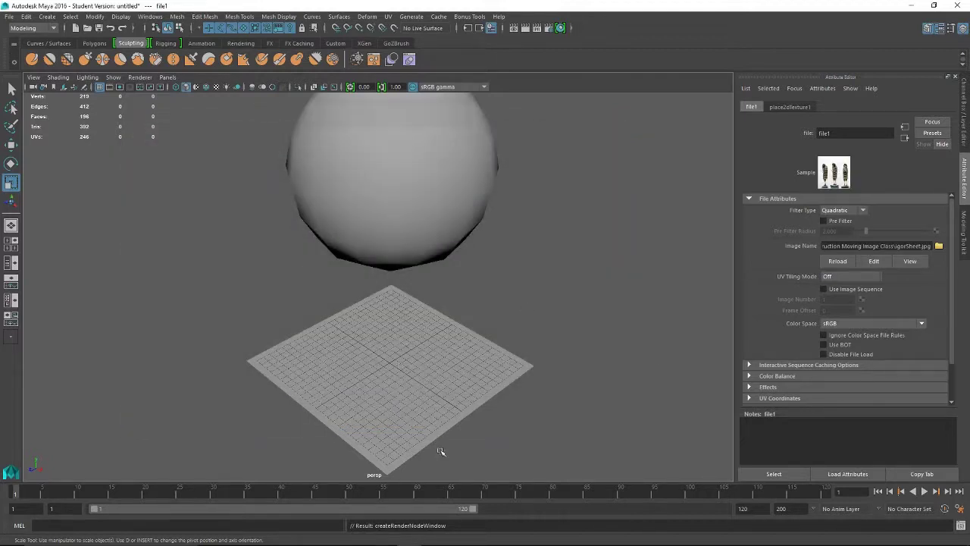
{"action": "left_click", "coordinate": [429, 379]}
{"action": "key", "text": "6"}
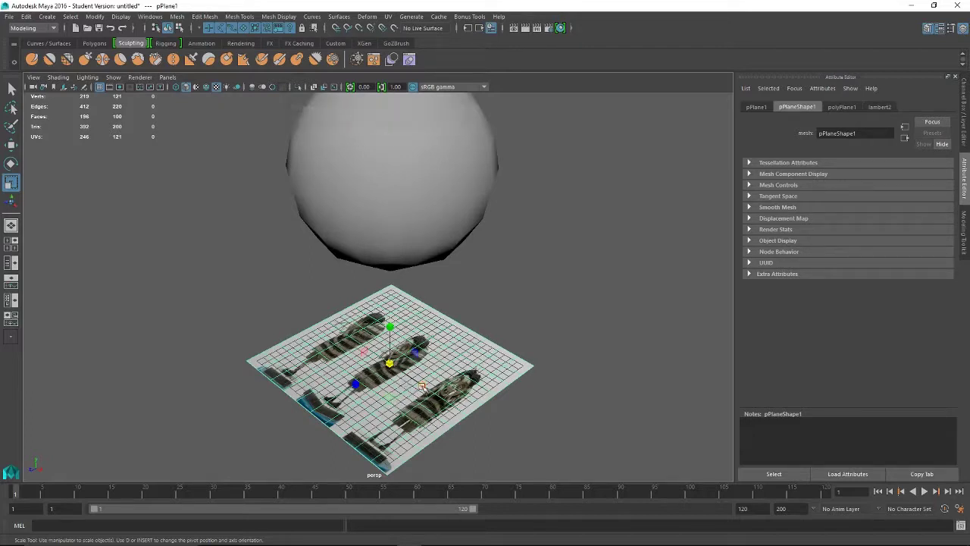
Widen the textured plane along X to suit the reference image and stand it upright with Rotate X at 90
{"action": "left_click_drag", "start_coordinate": [423, 385], "coordinate": [465, 403]}
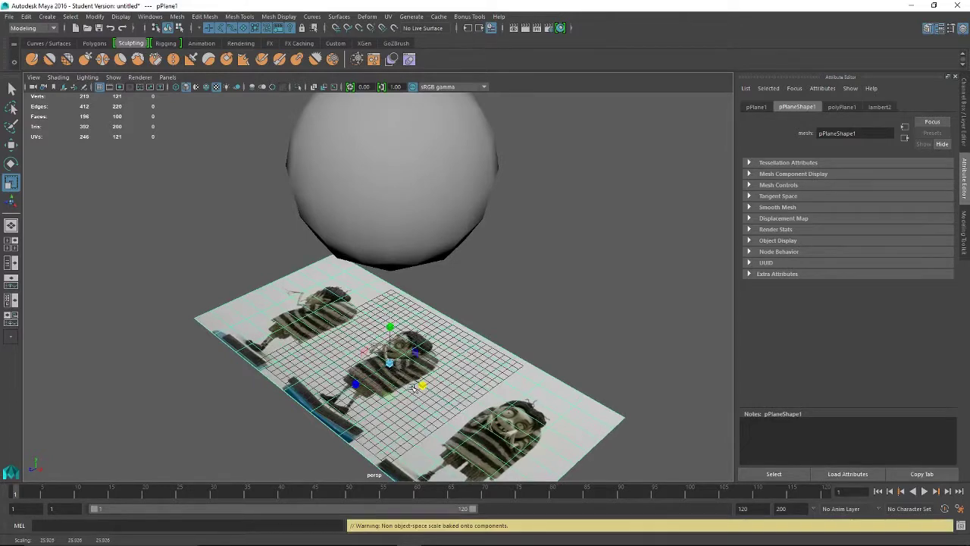
{"action": "key", "text": "e"}
{"action": "mouse_move", "coordinate": [380, 335]}
{"action": "left_mouse_down"}
{"action": "mouse_move", "coordinate": [350, 391]}
{"action": "mouse_move", "coordinate": [356, 385]}
{"action": "left_mouse_up"}
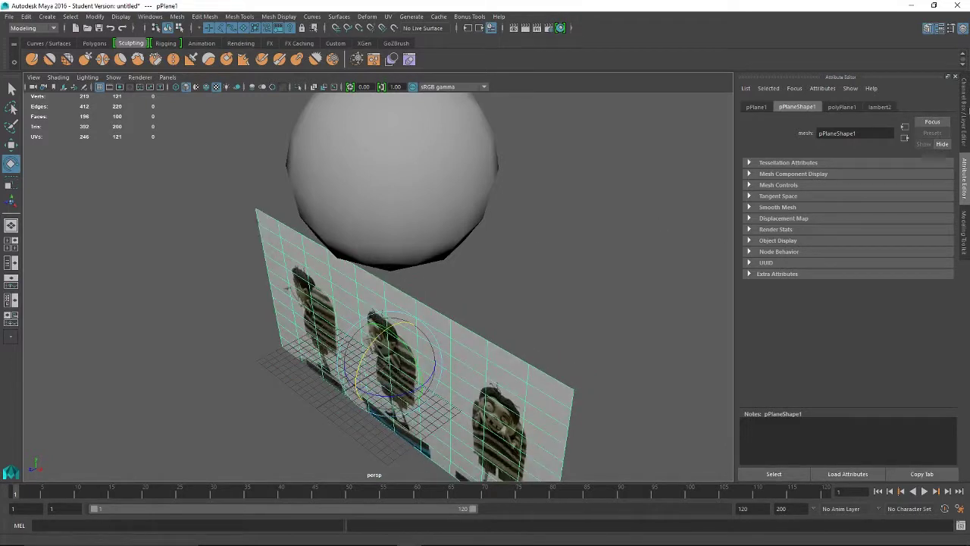
{"action": "left_click", "coordinate": [966, 119]}
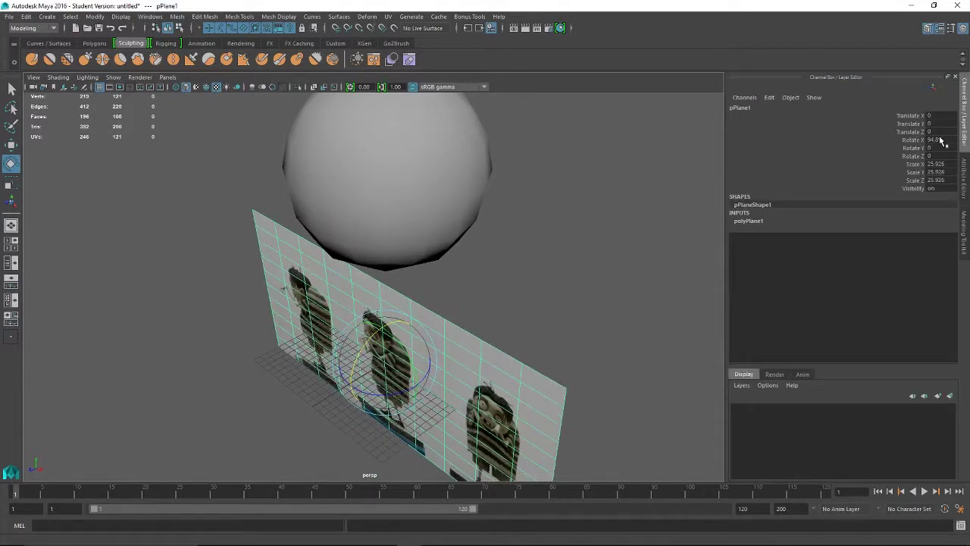
{"action": "double_click", "coordinate": [951, 141]}
{"action": "key", "text": "Return"}
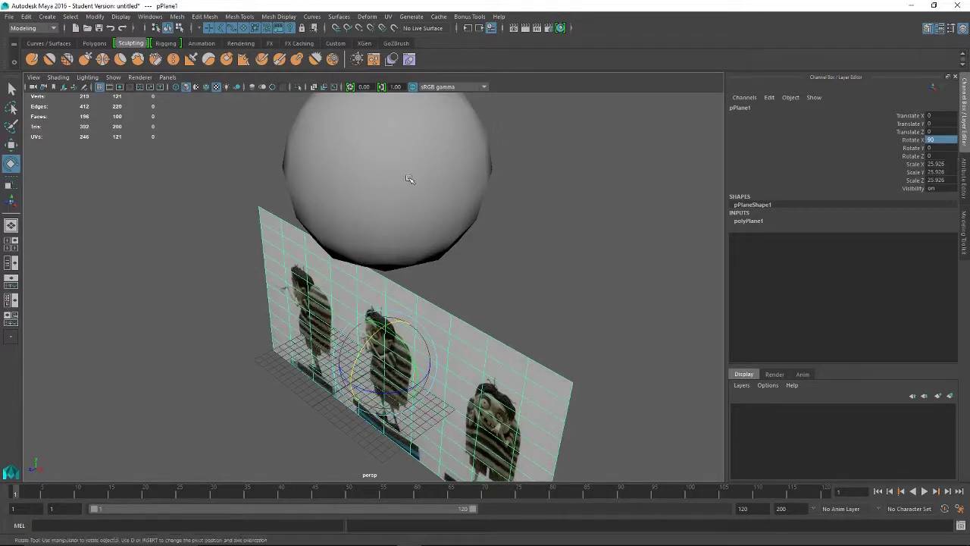
Move the upright reference plane up and behind the sphere, to about -23.6 in X and -27.8 in Z
{"action": "scroll", "coordinate": [513, 323], "scroll_direction": "down", "scroll_amount": 3}
{"action": "left_click_drag", "start_coordinate": [513, 323], "coordinate": [440, 320], "text": "alt"}
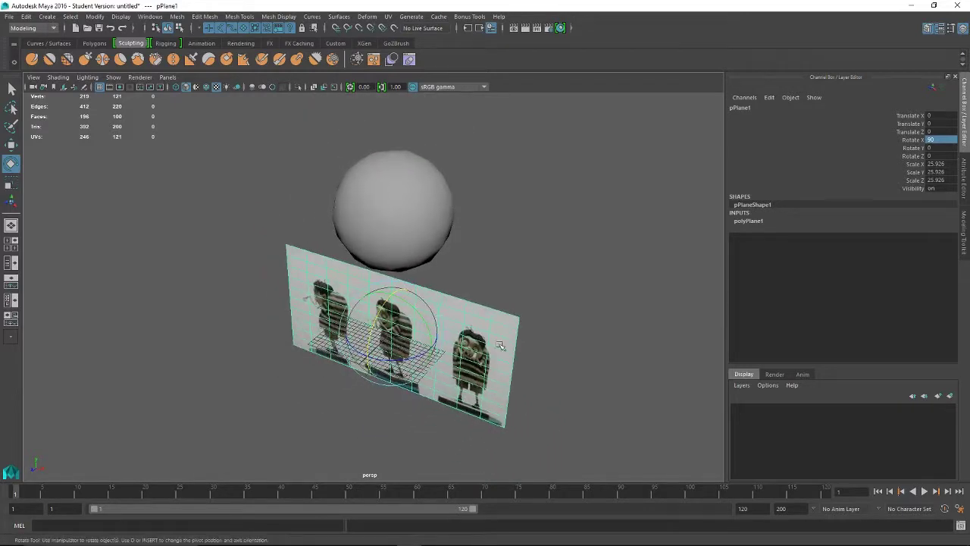
{"action": "key", "text": "w"}
{"action": "left_click_drag", "start_coordinate": [369, 359], "coordinate": [349, 269]}
{"action": "left_click_drag", "start_coordinate": [304, 227], "coordinate": [382, 329]}
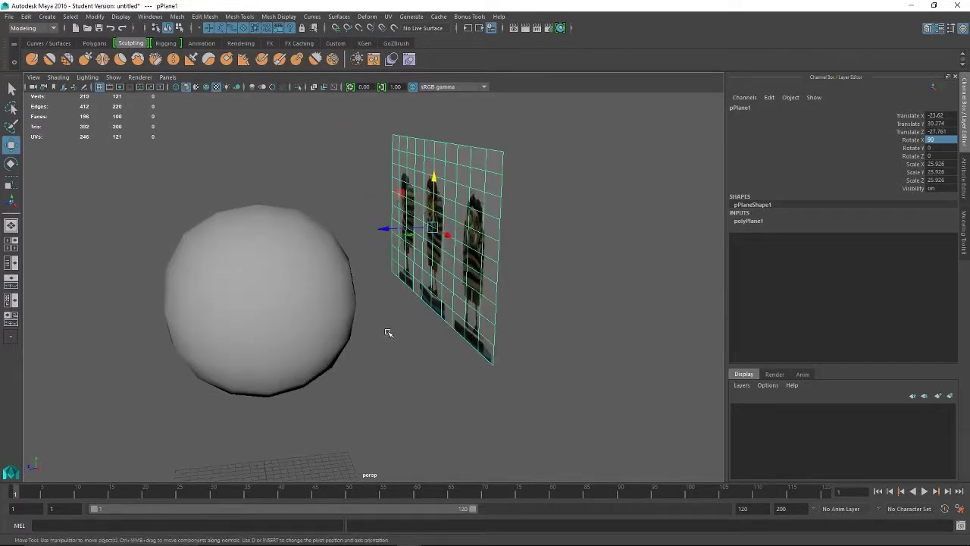
Duplicate the reference plane, offset the copy forward, and set its Rotate Y to 90
{"action": "key", "text": "ctrl+d"}
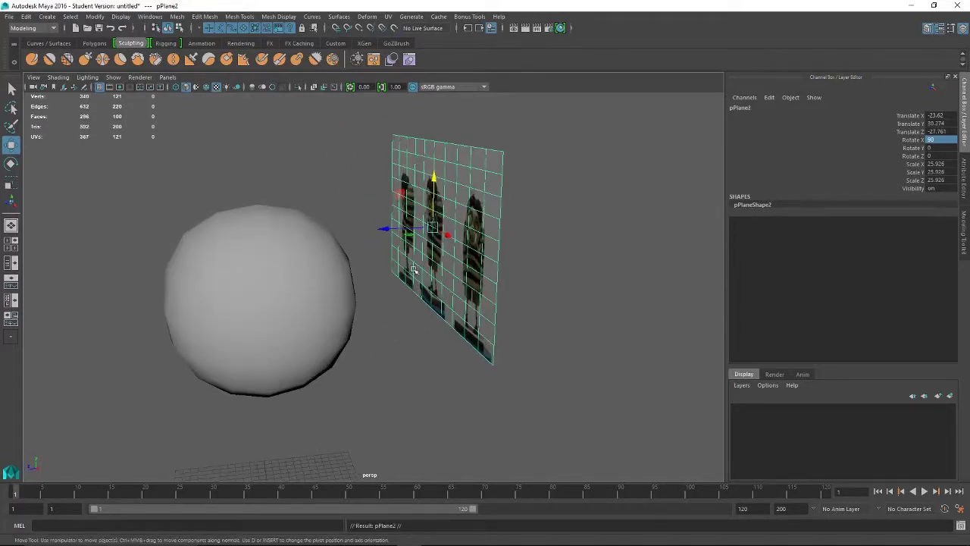
{"action": "left_click_drag", "start_coordinate": [388, 233], "coordinate": [334, 250]}
{"action": "key", "text": "e"}
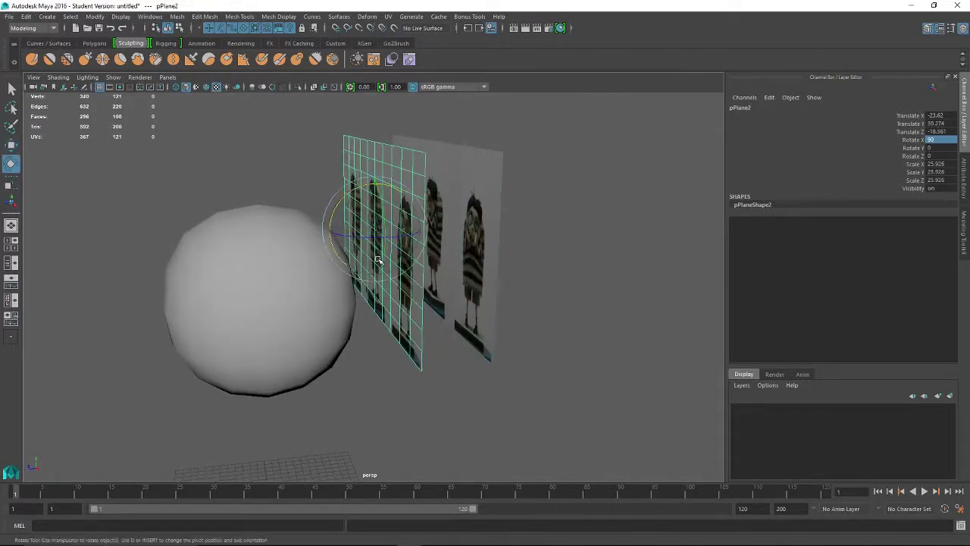
{"action": "left_click_drag", "start_coordinate": [409, 220], "coordinate": [423, 239]}
{"action": "double_click", "coordinate": [940, 147]}
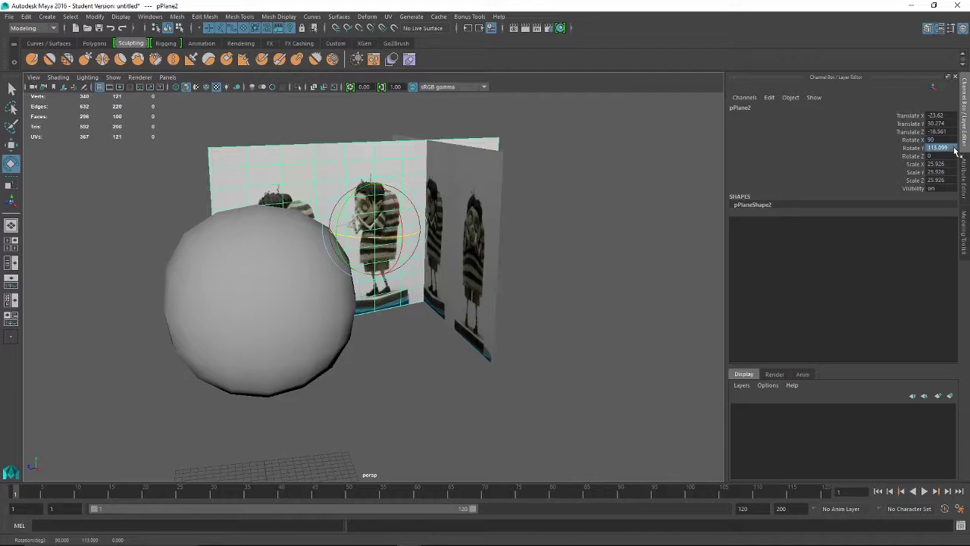
{"action": "type", "text": "90"}
{"action": "key", "text": "Return"}
Move the duplicated plane to about -49.9 in X and -2.6 in Z so it forms a corner with the first plane
{"action": "left_click_drag", "start_coordinate": [699, 305], "coordinate": [485, 359], "text": "alt"}
{"action": "key", "text": "w"}
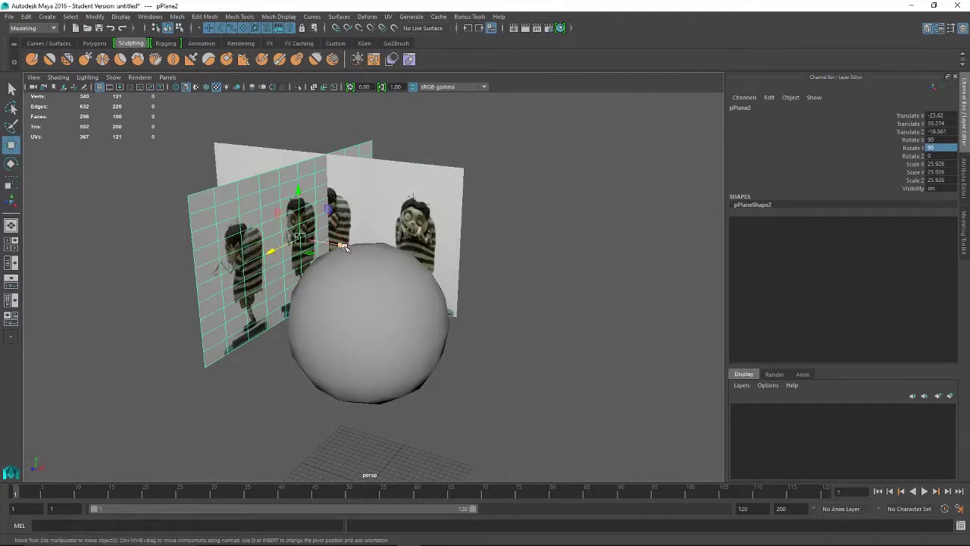
{"action": "left_click_drag", "start_coordinate": [334, 241], "coordinate": [155, 229]}
{"action": "middle_click_drag", "start_coordinate": [155, 229], "coordinate": [135, 273]}
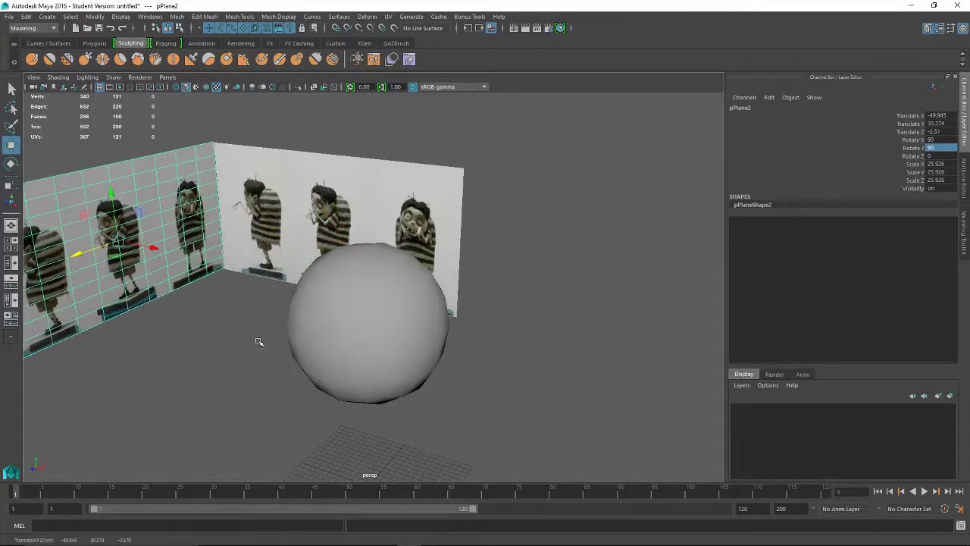
{"action": "left_click_drag", "start_coordinate": [250, 349], "coordinate": [396, 196], "text": "alt"}
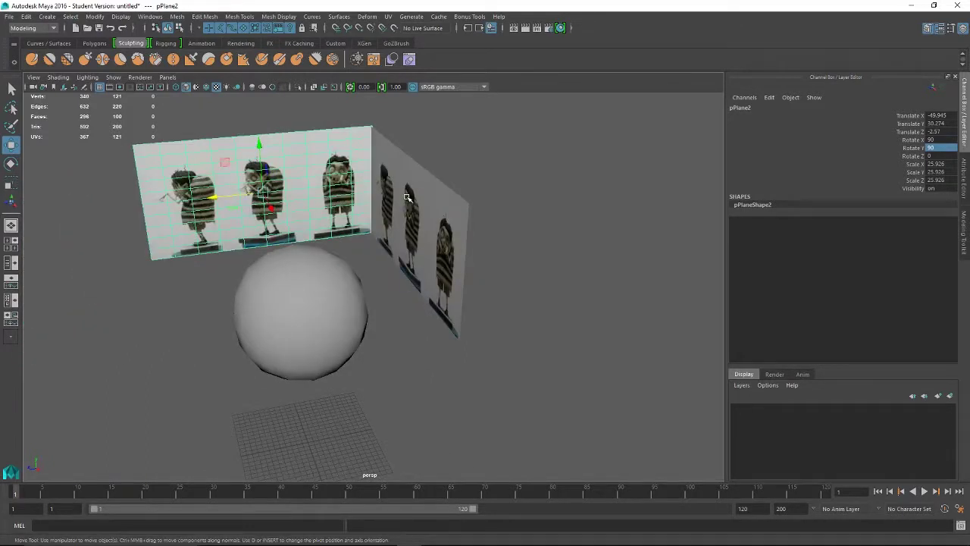
Select both reference planes and combine them into a single mesh
{"action": "left_click", "coordinate": [407, 197]}
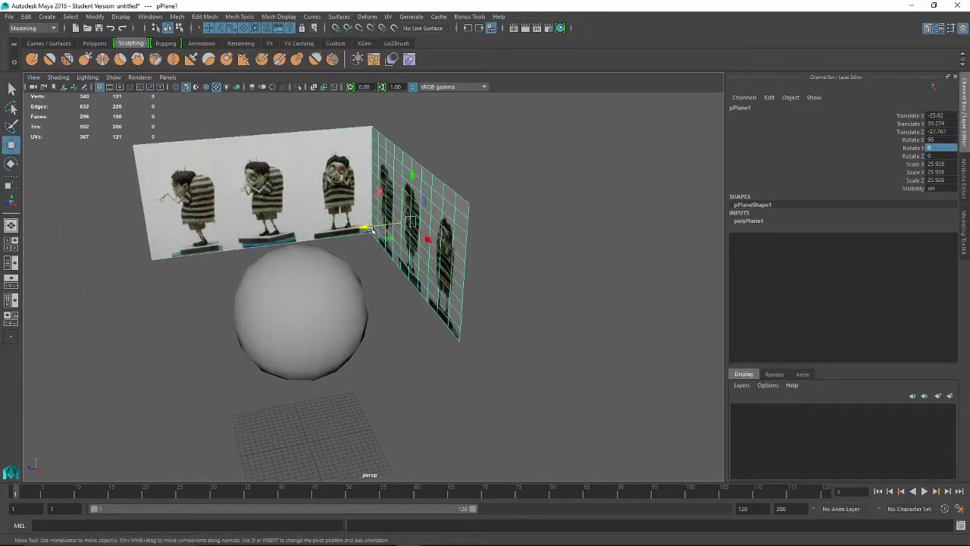
{"action": "left_click", "coordinate": [300, 189], "text": "shift"}
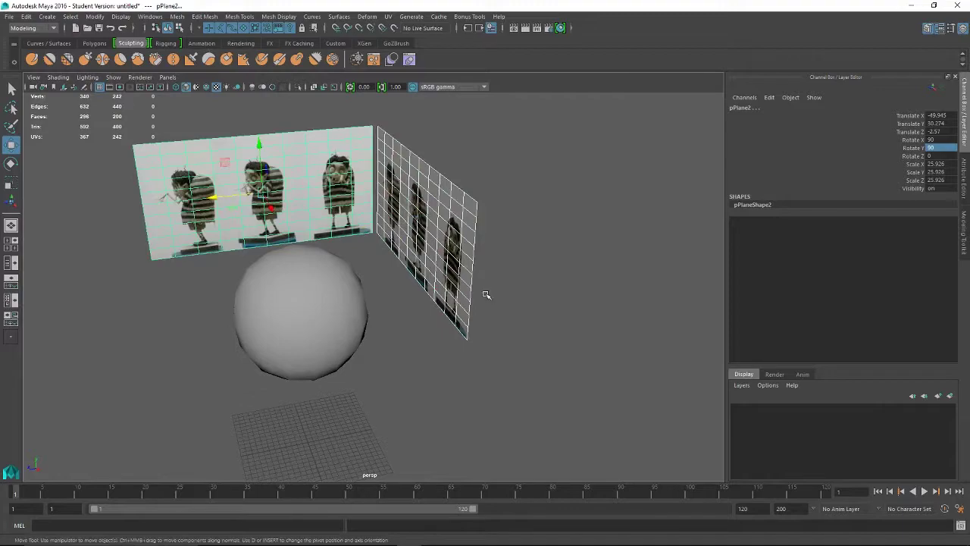
{"action": "left_click_drag", "start_coordinate": [486, 294], "coordinate": [540, 325], "text": "alt"}
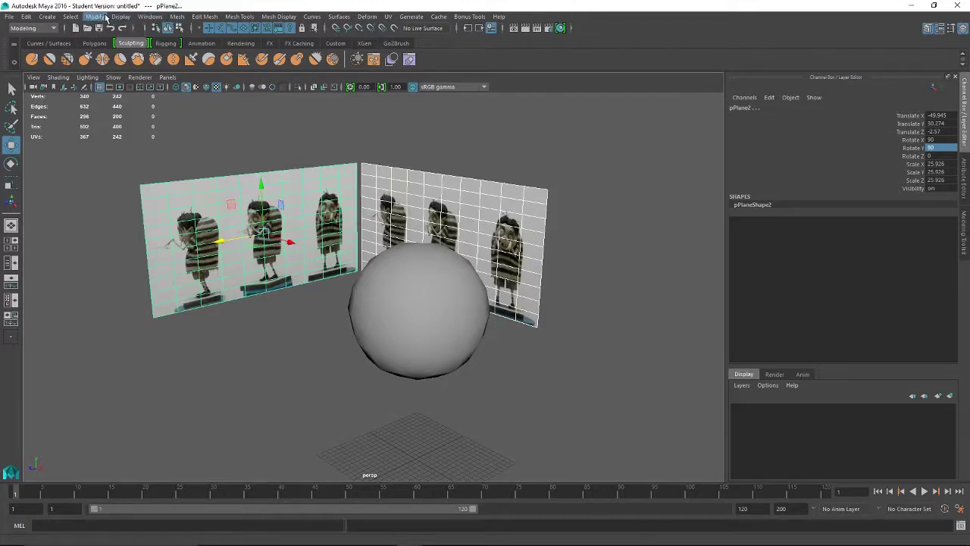
{"action": "left_click", "coordinate": [181, 19]}
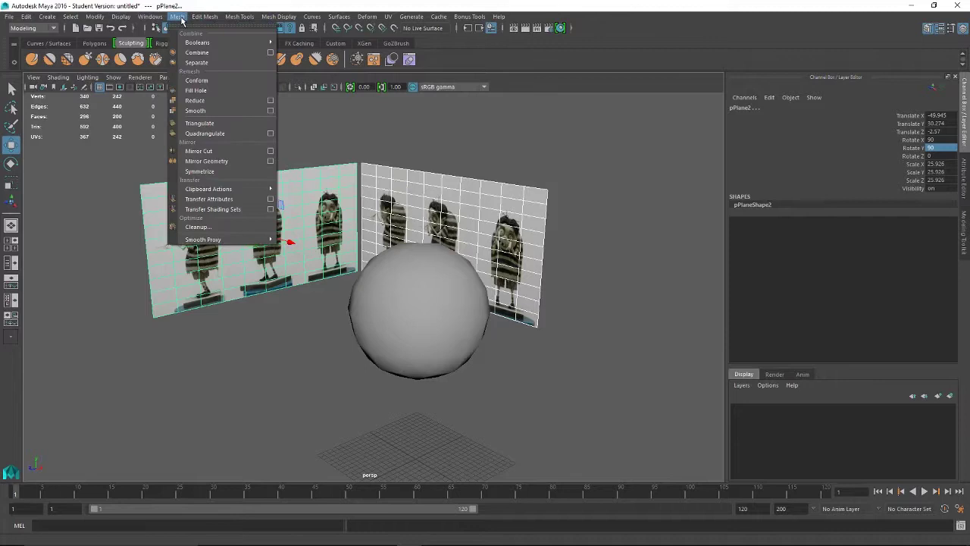
{"action": "left_click", "coordinate": [203, 53]}
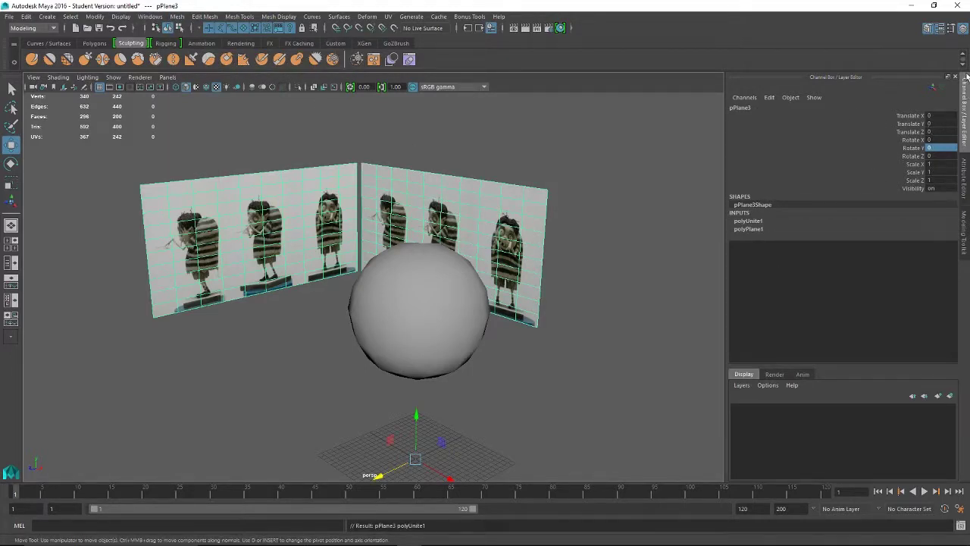
Scale the combined reference planes up uniformly from the grid centre until they are much larger than the sphere
{"action": "left_click", "coordinate": [964, 233]}
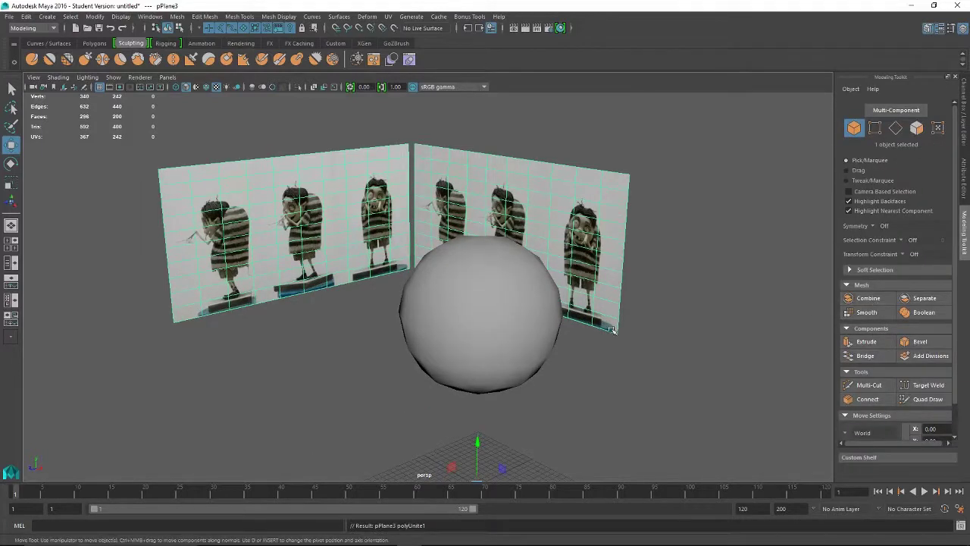
{"action": "scroll", "coordinate": [607, 379], "scroll_direction": "down", "scroll_amount": 3}
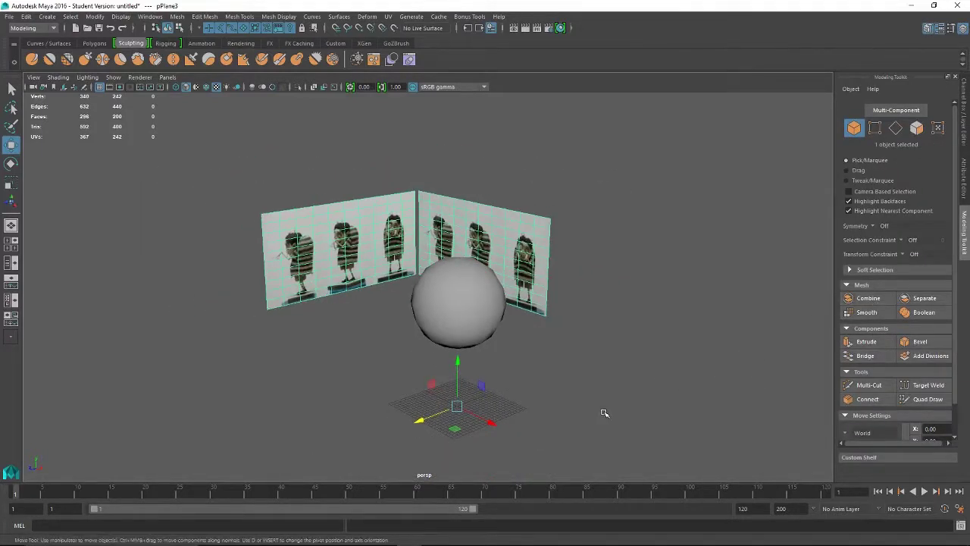
{"action": "key", "text": "r"}
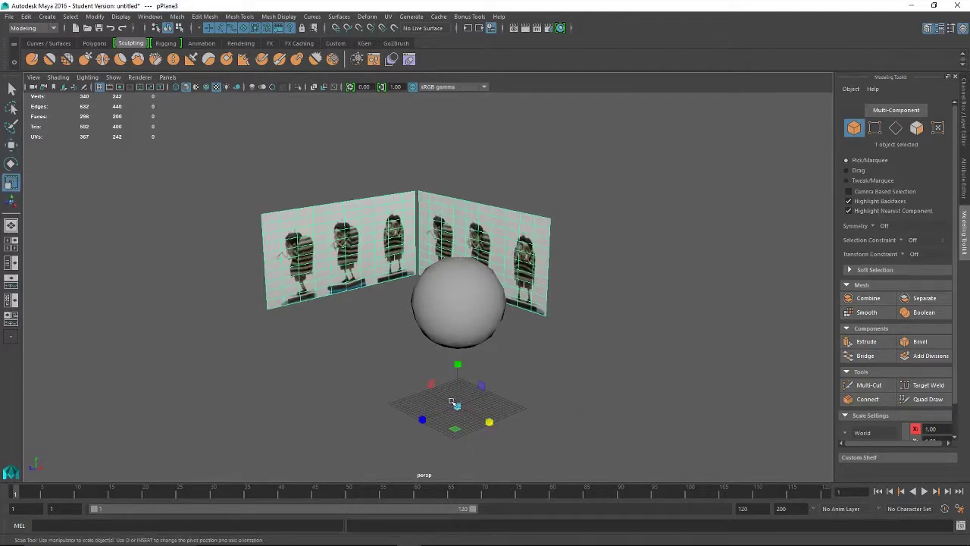
{"action": "left_click_drag", "start_coordinate": [457, 406], "coordinate": [918, 328]}
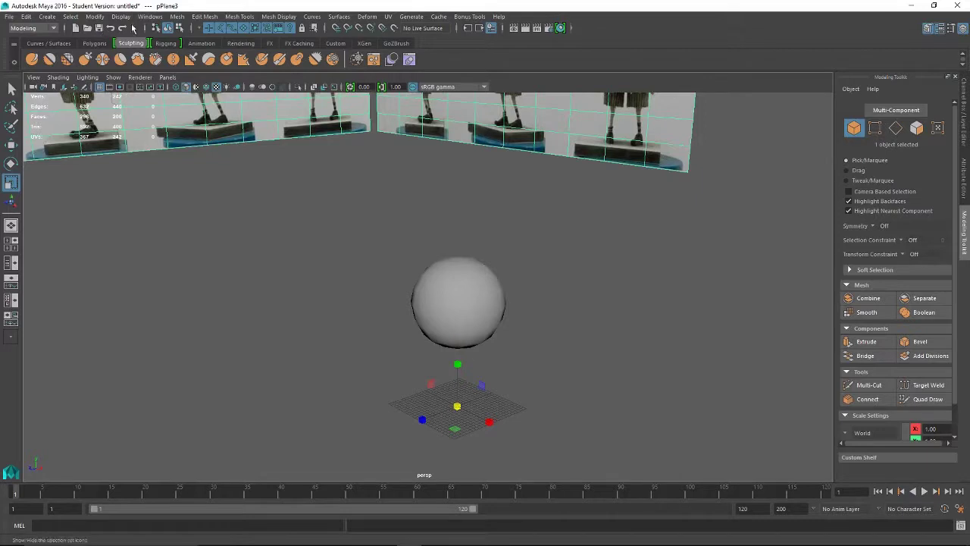
Centre the pivot of the combined reference planes and move them down behind the sphere and grid
{"action": "left_click", "coordinate": [95, 17]}
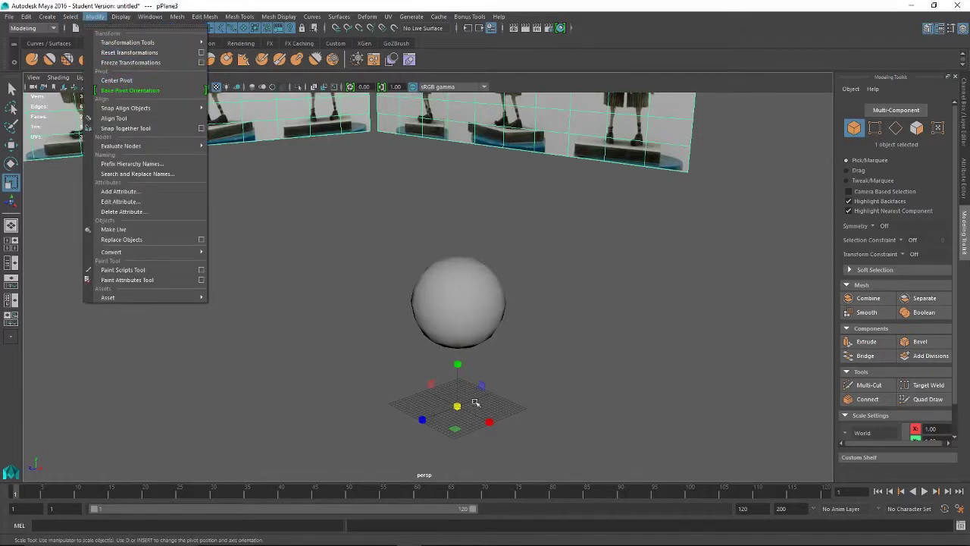
{"action": "left_click", "coordinate": [125, 80]}
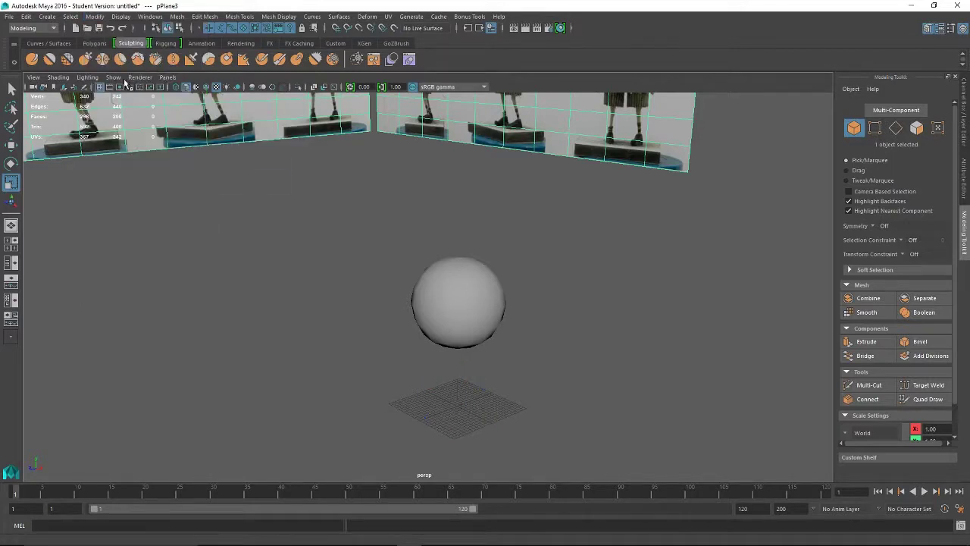
{"action": "right_click_drag", "start_coordinate": [607, 247], "coordinate": [371, 171], "text": "alt"}
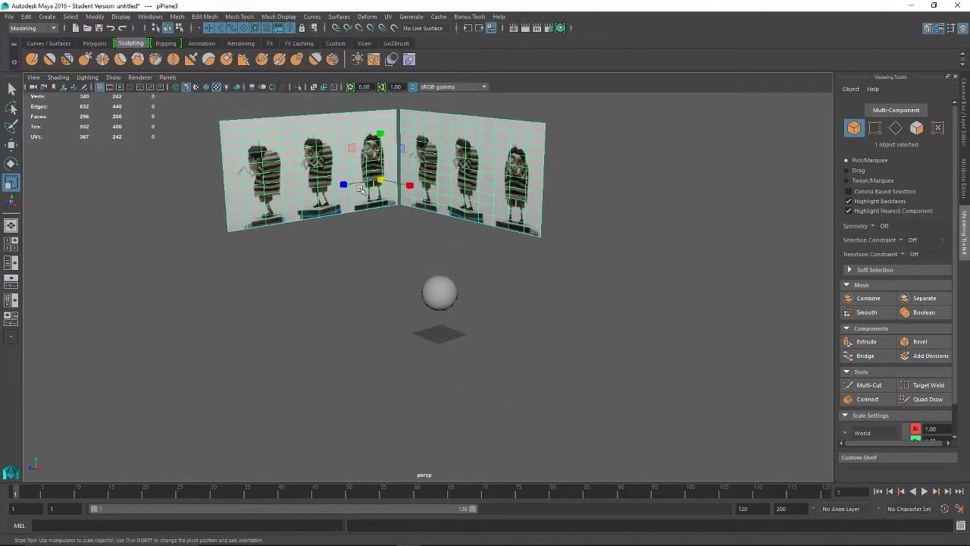
{"action": "key", "text": "w"}
{"action": "left_click_drag", "start_coordinate": [381, 152], "coordinate": [485, 349]}
{"action": "left_click", "coordinate": [355, 371]}
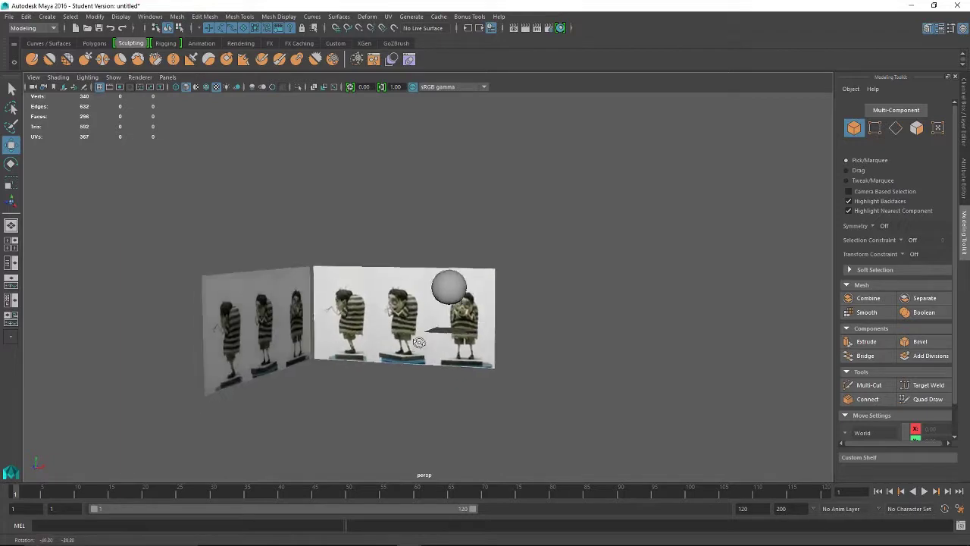
Raise the combined reference planes slightly along Y relative to the grid
{"action": "right_click_drag", "start_coordinate": [485, 349], "coordinate": [587, 402], "text": "alt"}
{"action": "left_click_drag", "start_coordinate": [587, 402], "coordinate": [582, 302], "text": "alt"}
{"action": "left_click", "coordinate": [588, 201]}
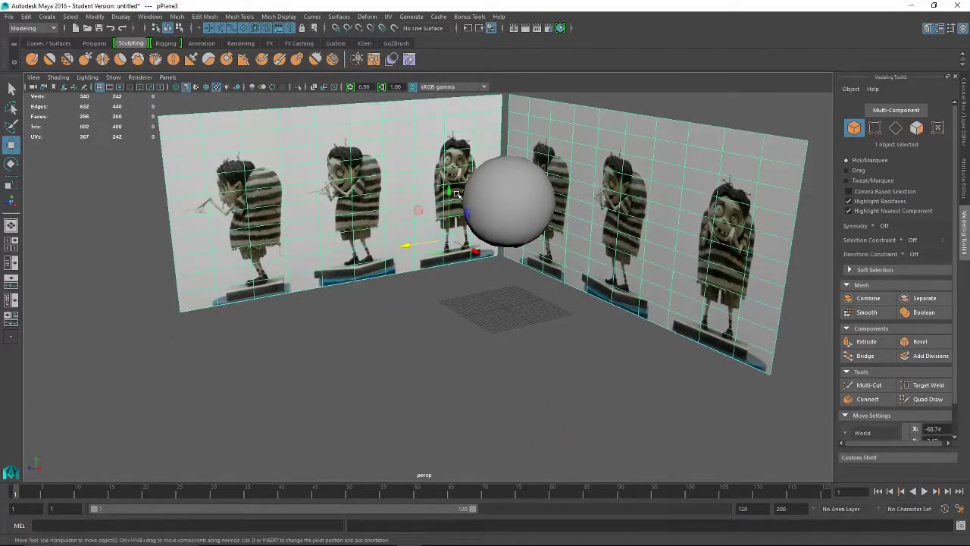
{"action": "left_click_drag", "start_coordinate": [449, 169], "coordinate": [448, 146]}
{"action": "left_click_drag", "start_coordinate": [408, 228], "coordinate": [434, 189], "text": "alt"}
{"action": "middle_click_drag", "start_coordinate": [434, 203], "coordinate": [408, 284], "text": "alt"}
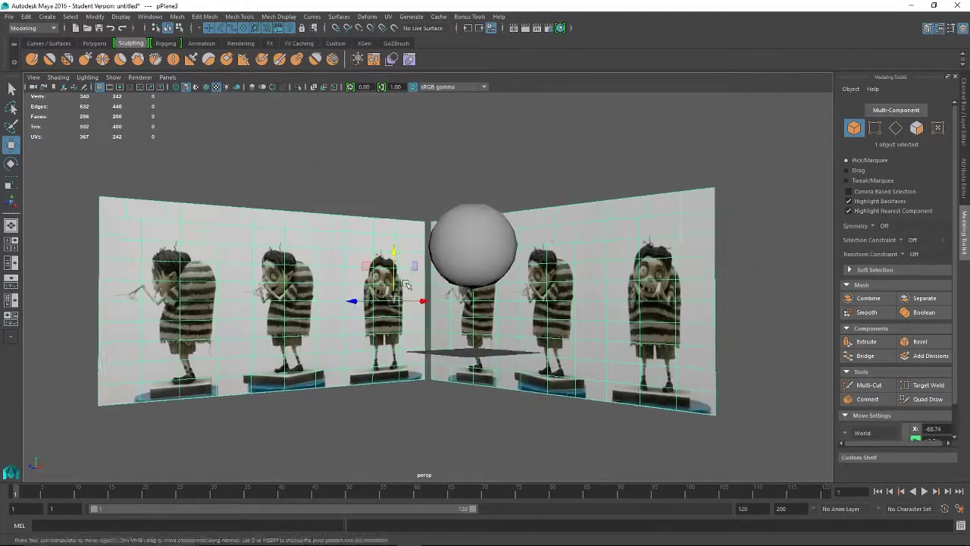
{"action": "left_click_drag", "start_coordinate": [409, 285], "coordinate": [436, 303], "text": "alt"}
Raise the sphere along Y to about the head height of the reference characters
{"action": "left_click", "coordinate": [459, 256]}
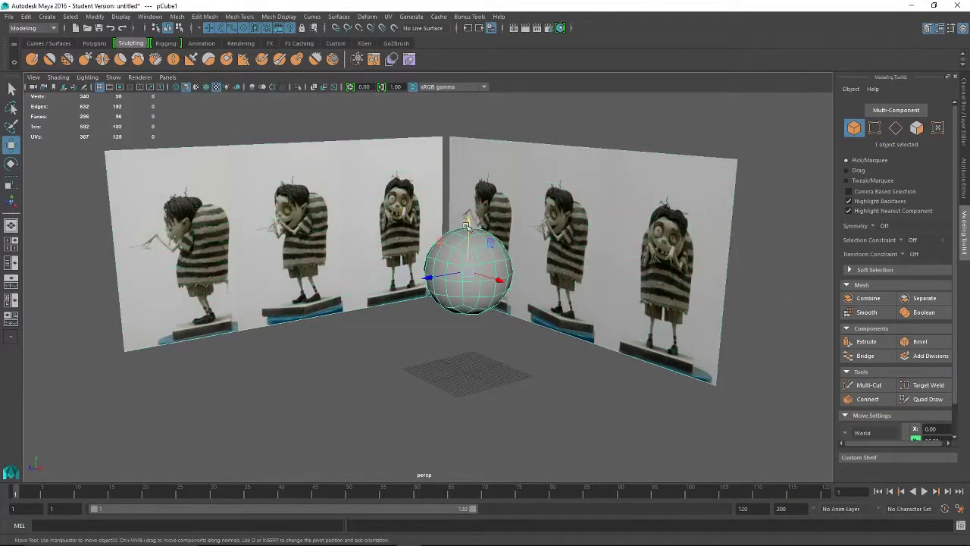
{"action": "left_click_drag", "start_coordinate": [467, 225], "coordinate": [466, 138]}
{"action": "scroll", "coordinate": [424, 250], "scroll_direction": "down", "scroll_amount": 3}
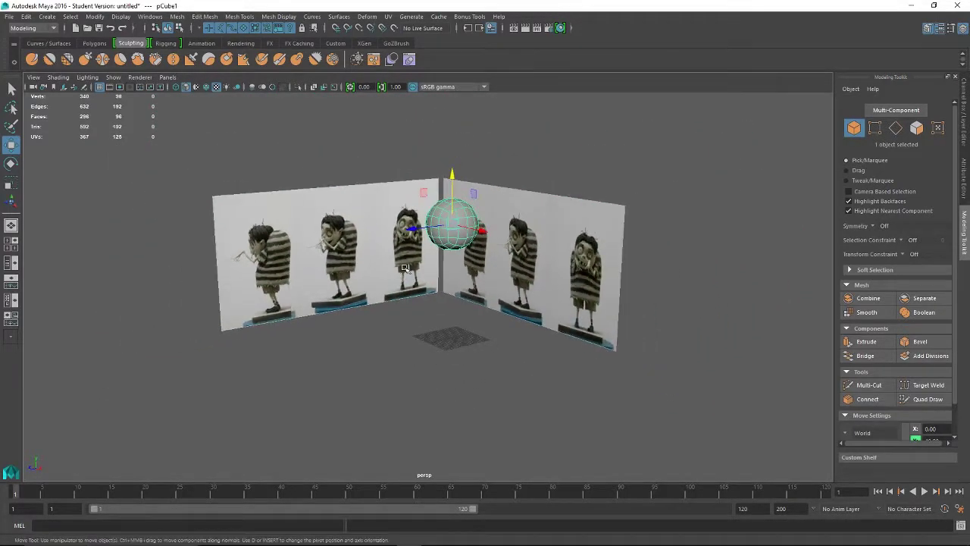
Scale the combined reference planes up uniformly to about 7.35 and deselect them
{"action": "left_click", "coordinate": [405, 269]}
{"action": "key", "text": "r"}
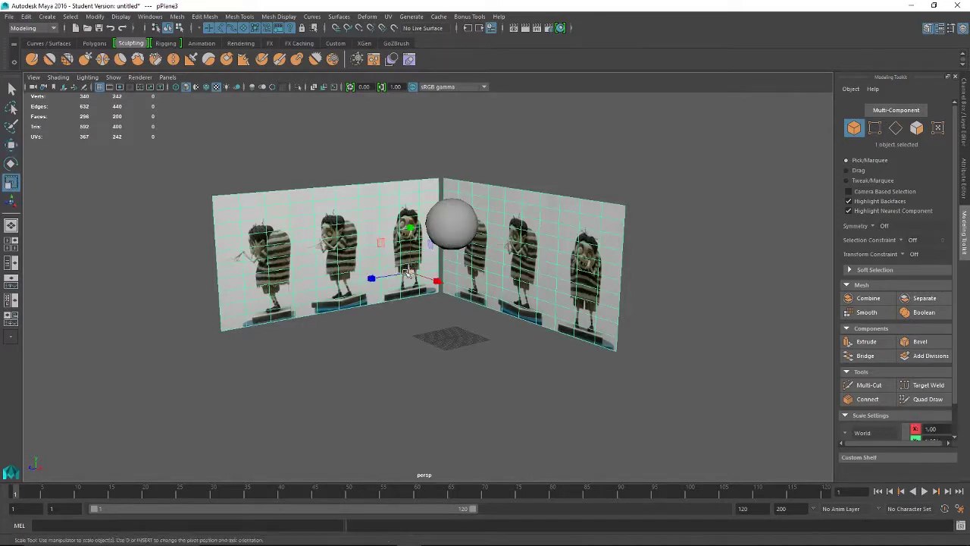
{"action": "left_click_drag", "start_coordinate": [407, 273], "coordinate": [744, 279]}
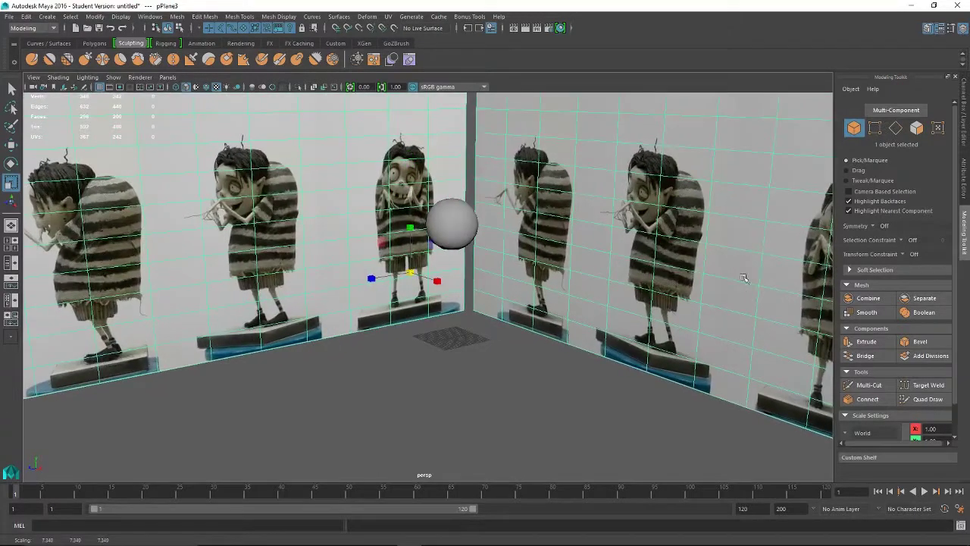
{"action": "scroll", "coordinate": [671, 362], "scroll_direction": "down", "scroll_amount": 3}
{"action": "left_click", "coordinate": [484, 374]}
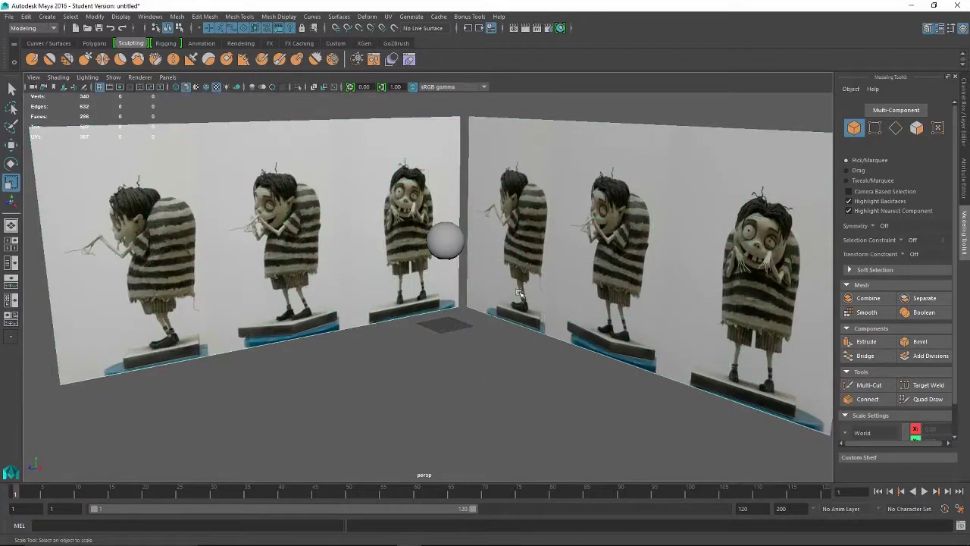
Create a display layer from the combined reference planes and set its display type to Reference so they cannot be selected
{"action": "left_click", "coordinate": [604, 273]}
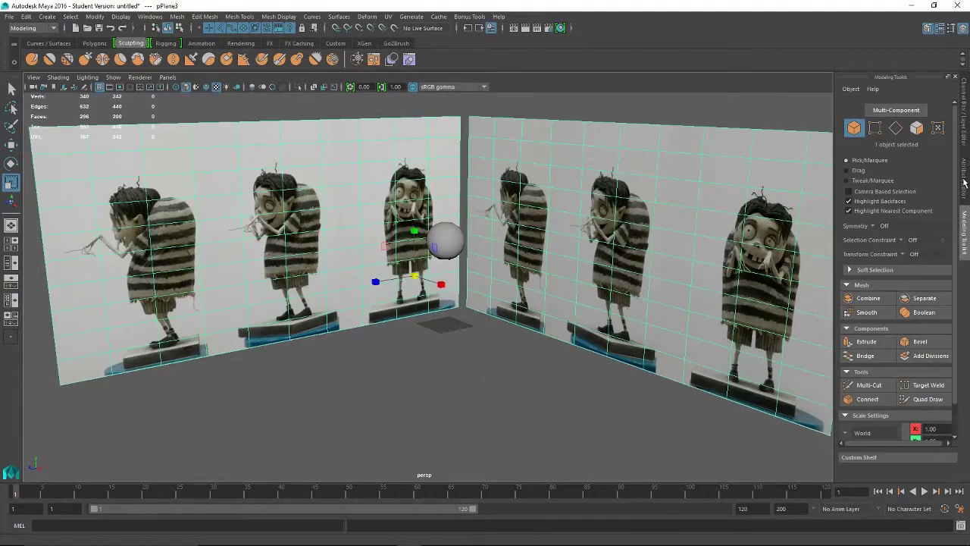
{"action": "left_click", "coordinate": [965, 134]}
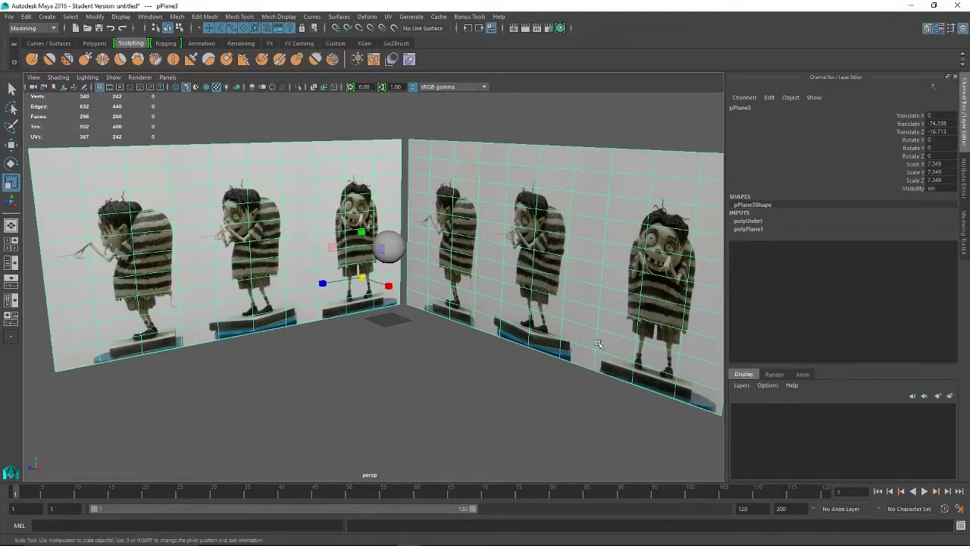
{"action": "left_click", "coordinate": [741, 385]}
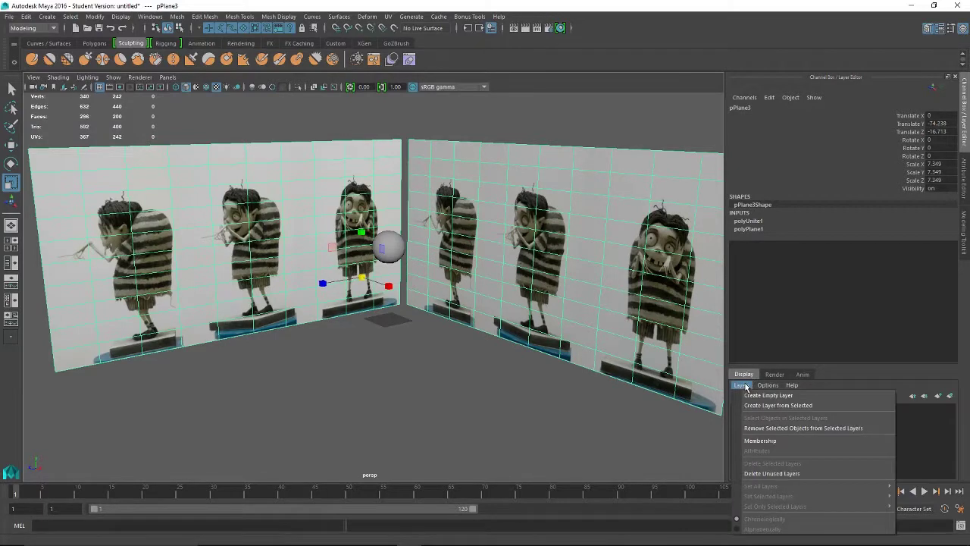
{"action": "left_click", "coordinate": [782, 407]}
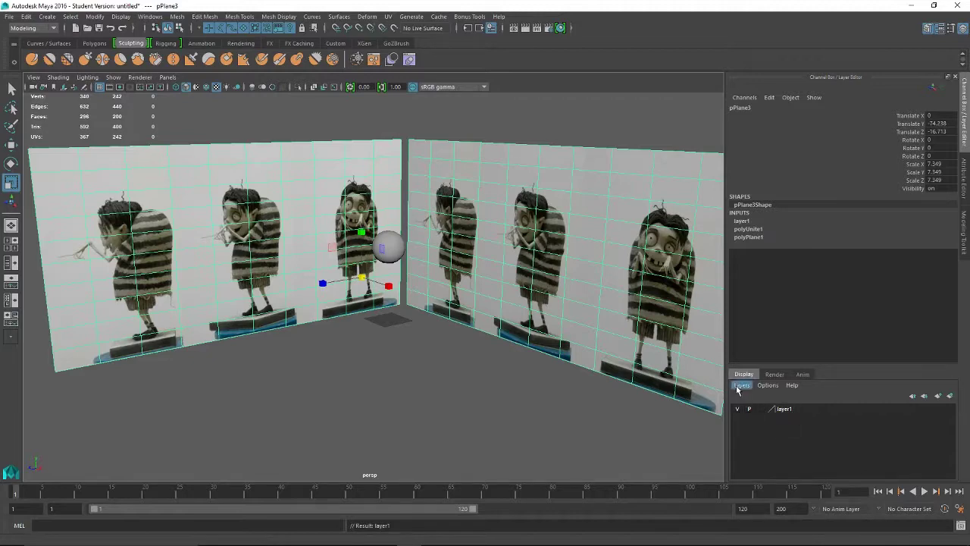
{"action": "left_click", "coordinate": [761, 409]}
{"action": "left_click", "coordinate": [761, 409]}
{"action": "left_click", "coordinate": [570, 418]}
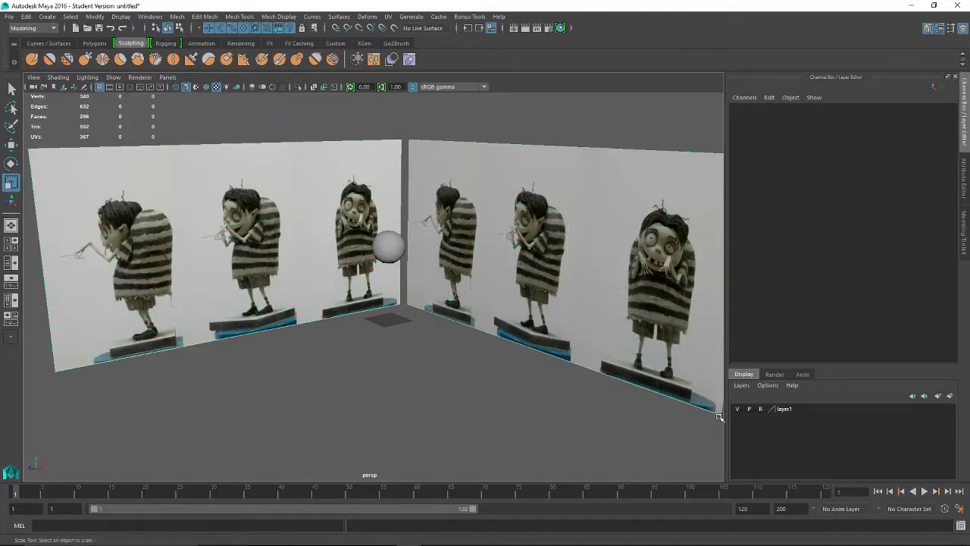
Create a second display layer from the selected sphere and toggle its visibility off and on to check it
{"action": "left_click", "coordinate": [390, 248]}
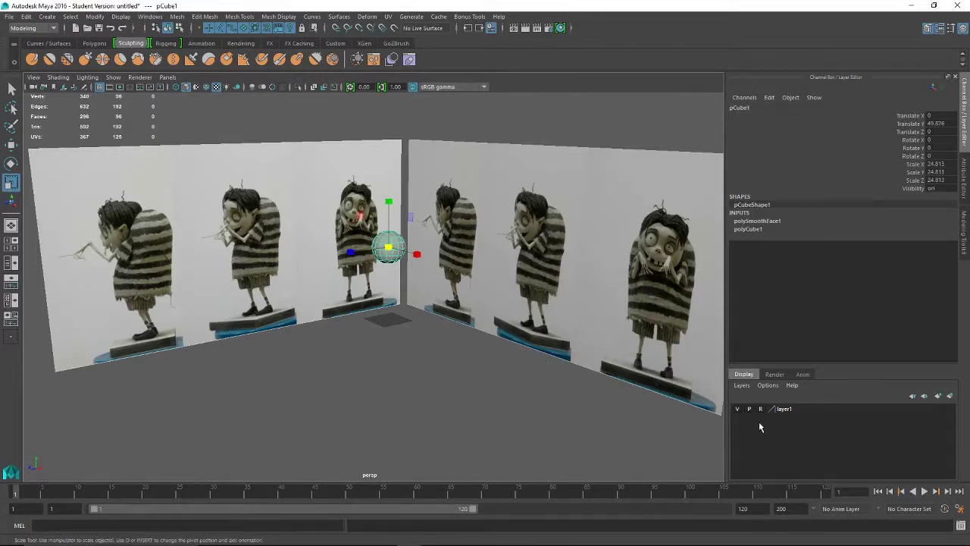
{"action": "left_click", "coordinate": [741, 385]}
{"action": "mouse_move", "coordinate": [768, 385]}
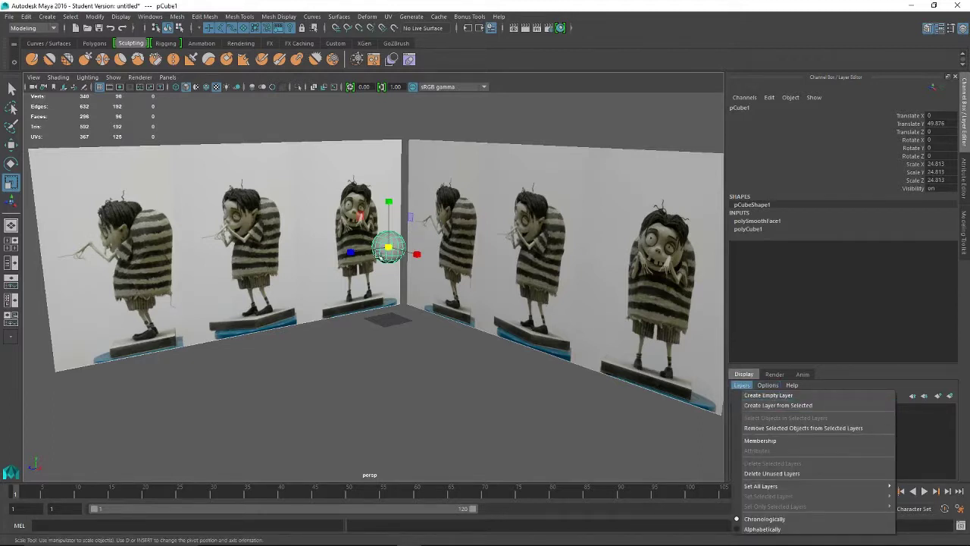
{"action": "left_click", "coordinate": [745, 395]}
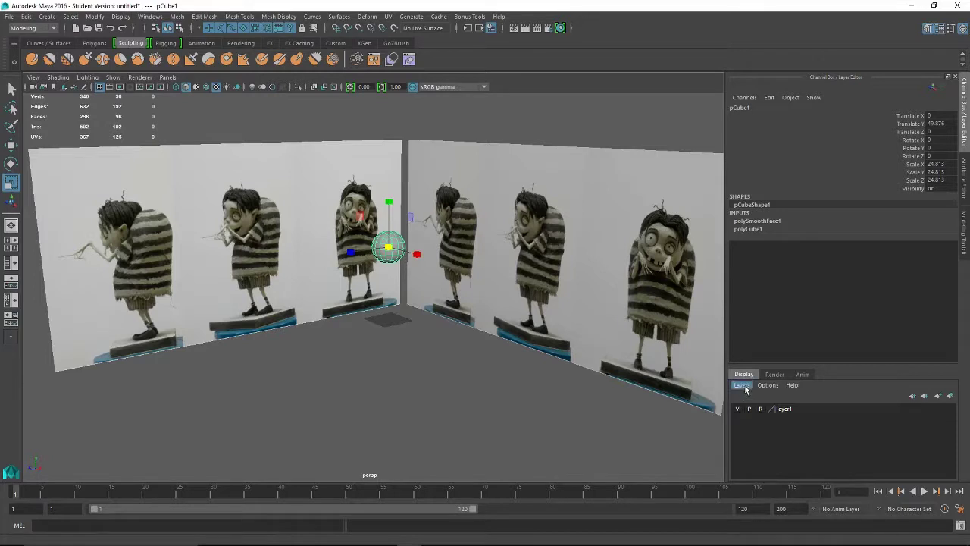
{"action": "left_click", "coordinate": [742, 386]}
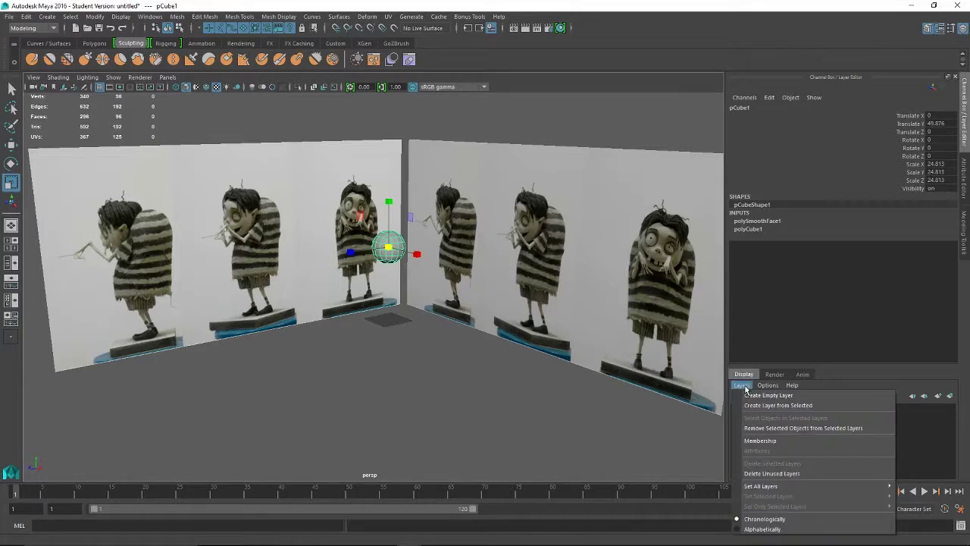
{"action": "left_click", "coordinate": [780, 406]}
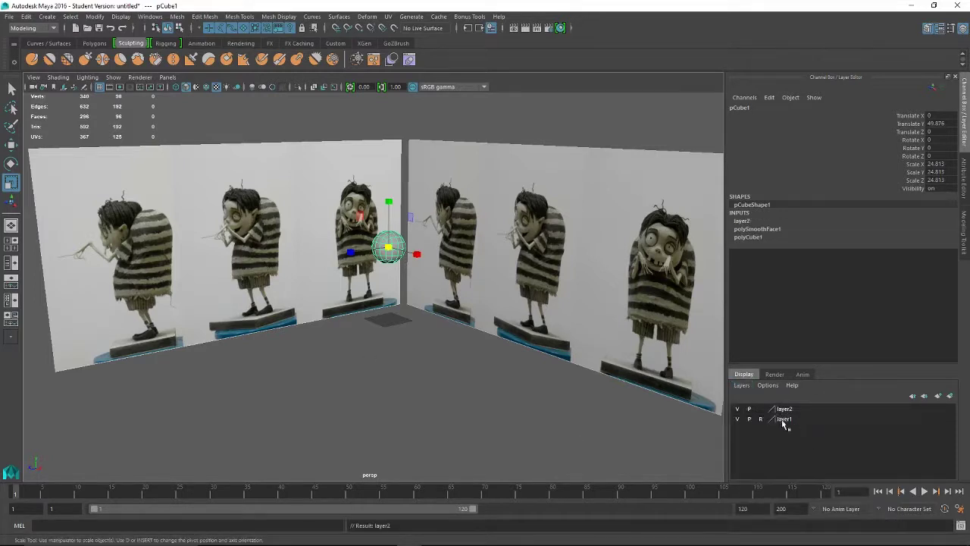
{"action": "left_click", "coordinate": [736, 410]}
{"action": "left_click", "coordinate": [737, 410]}
Rename the reference planes' layer as reference and the sphere's layer as igor
{"action": "left_click", "coordinate": [786, 420]}
{"action": "double_click", "coordinate": [787, 421]}
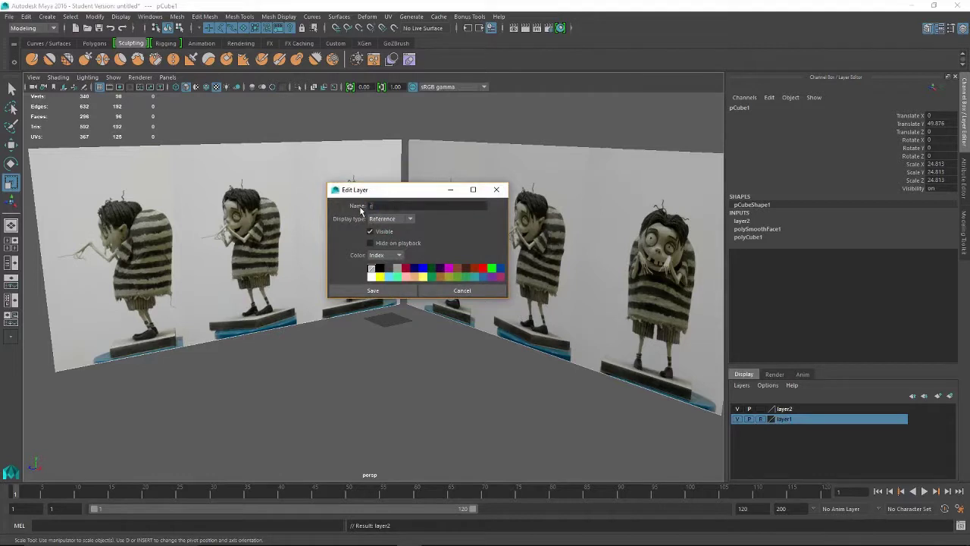
{"action": "type", "text": "reference"}
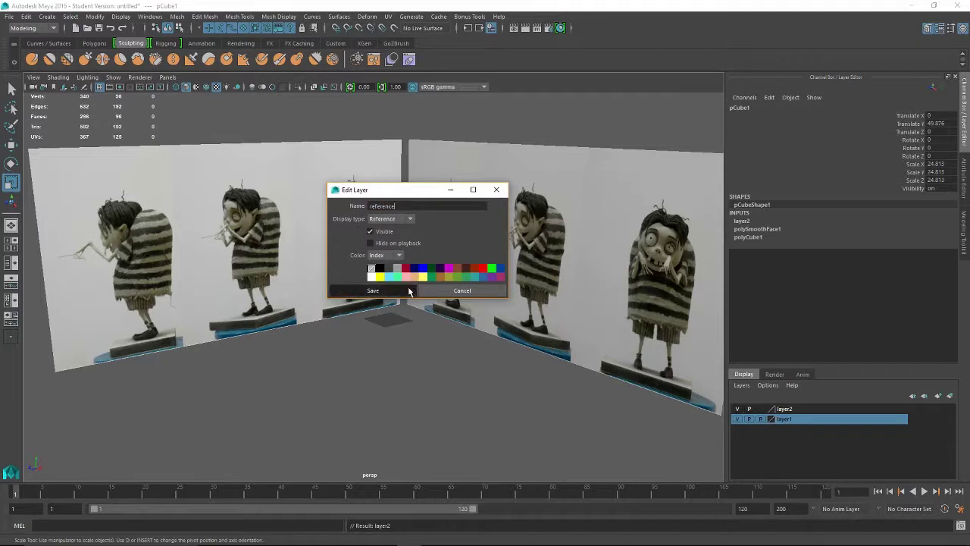
{"action": "left_click", "coordinate": [398, 291]}
{"action": "double_click", "coordinate": [785, 409]}
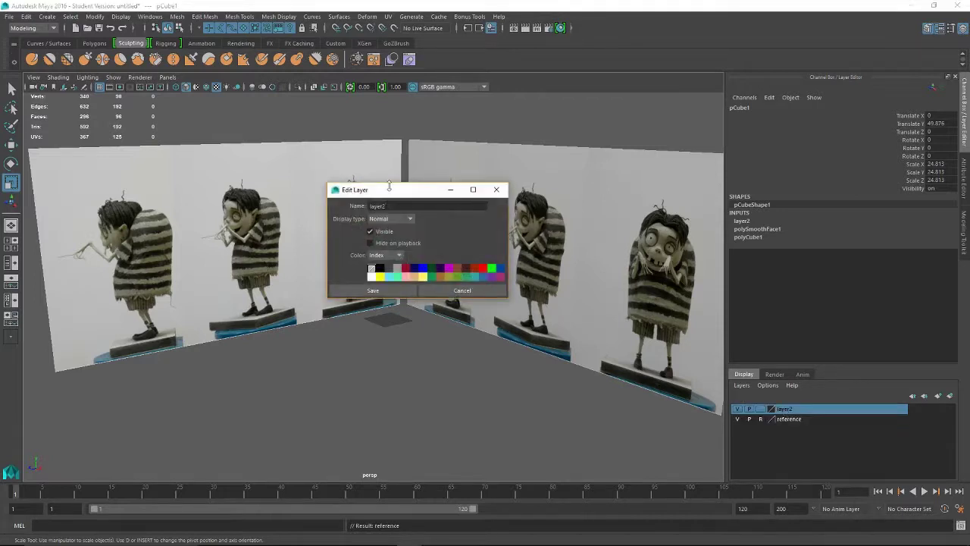
{"action": "left_click_drag", "start_coordinate": [399, 209], "coordinate": [322, 202]}
{"action": "left_click", "coordinate": [383, 291]}
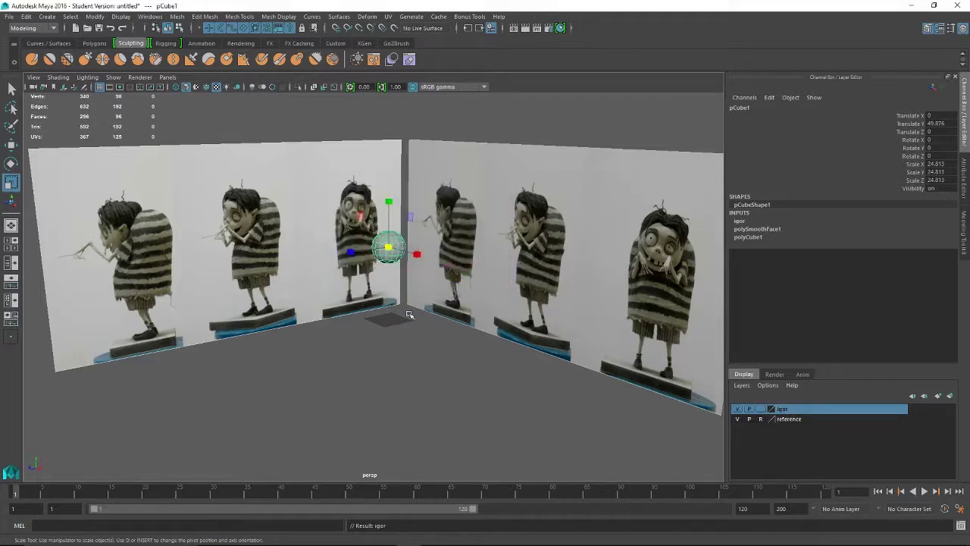
Examine the sphere from several angles against the characters on both reference planes
{"action": "left_click_drag", "start_coordinate": [491, 358], "coordinate": [478, 360], "text": "alt"}
{"action": "right_click_drag", "start_coordinate": [479, 360], "coordinate": [582, 361], "text": "alt"}
{"action": "left_click_drag", "start_coordinate": [582, 361], "coordinate": [556, 367], "text": "alt"}
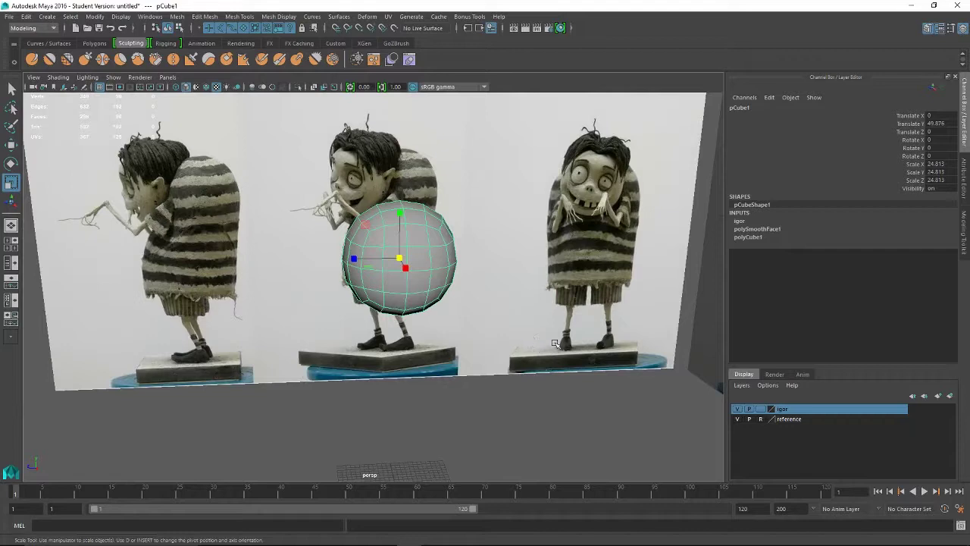
{"action": "left_click_drag", "start_coordinate": [460, 340], "coordinate": [475, 342], "text": "alt"}
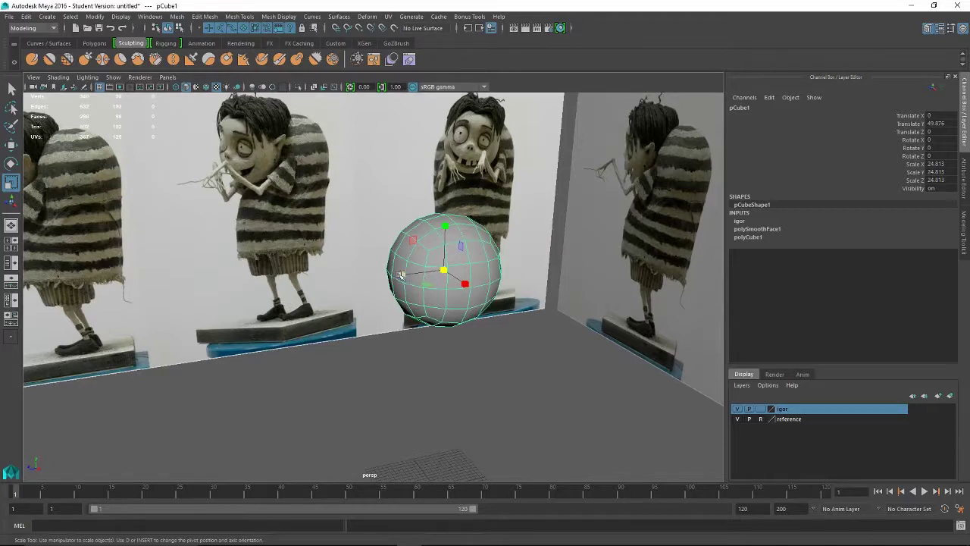
{"action": "left_click_drag", "start_coordinate": [366, 338], "coordinate": [462, 237], "text": "alt"}
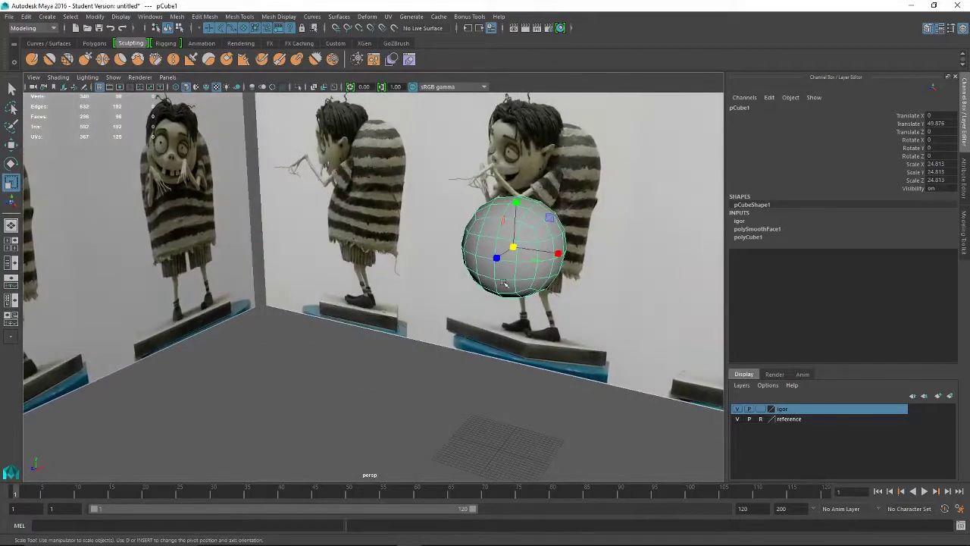
{"action": "left_click", "coordinate": [492, 359]}
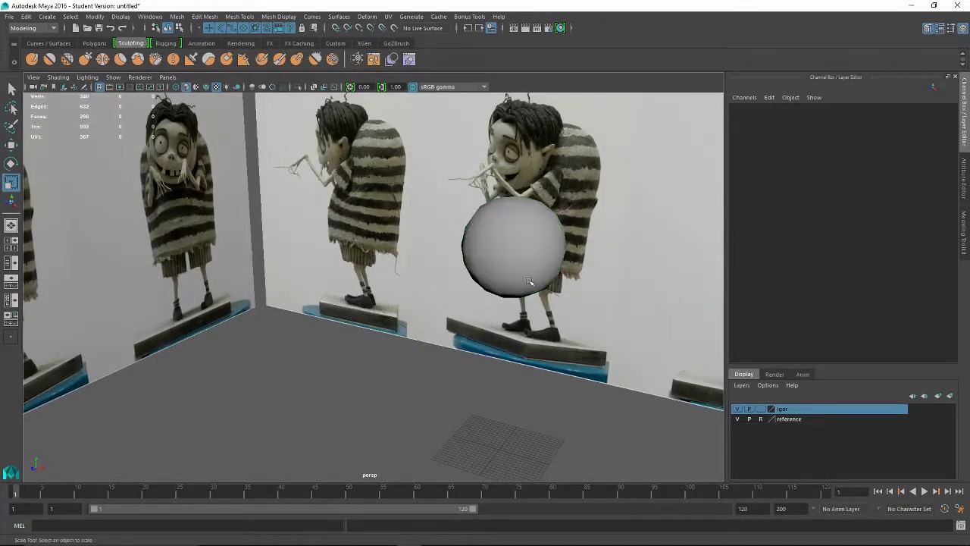
{"action": "left_click", "coordinate": [531, 280]}
{"action": "right_click_drag", "start_coordinate": [523, 250], "coordinate": [604, 282], "text": "alt"}
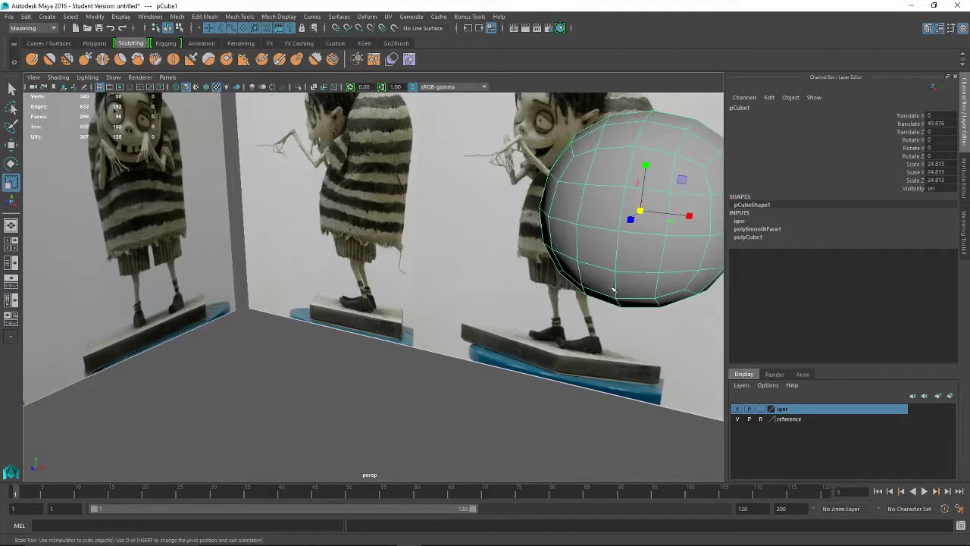
{"action": "middle_click_drag", "start_coordinate": [603, 281], "coordinate": [529, 301], "text": "alt"}
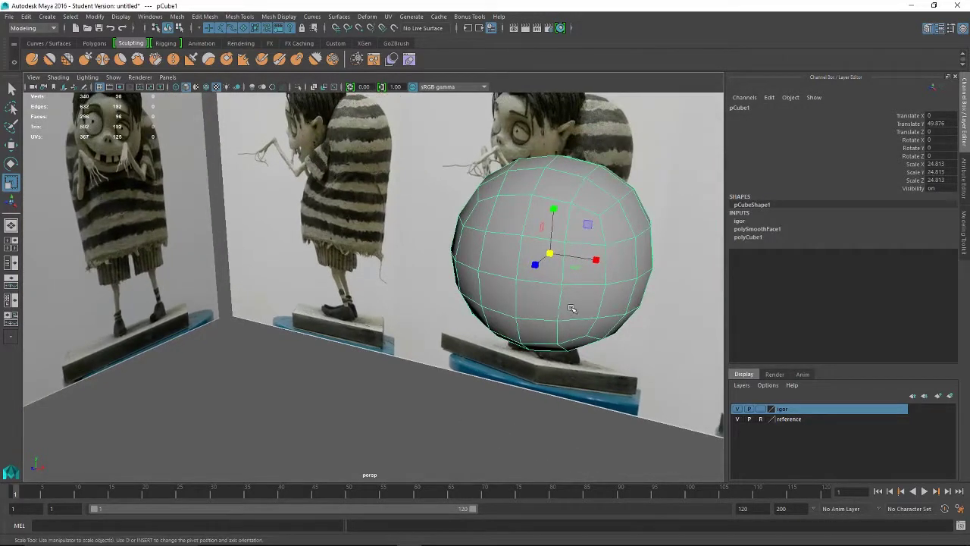
{"action": "left_click_drag", "start_coordinate": [573, 309], "coordinate": [494, 301], "text": "alt"}
{"action": "left_click_drag", "start_coordinate": [493, 301], "coordinate": [454, 288], "text": "alt"}
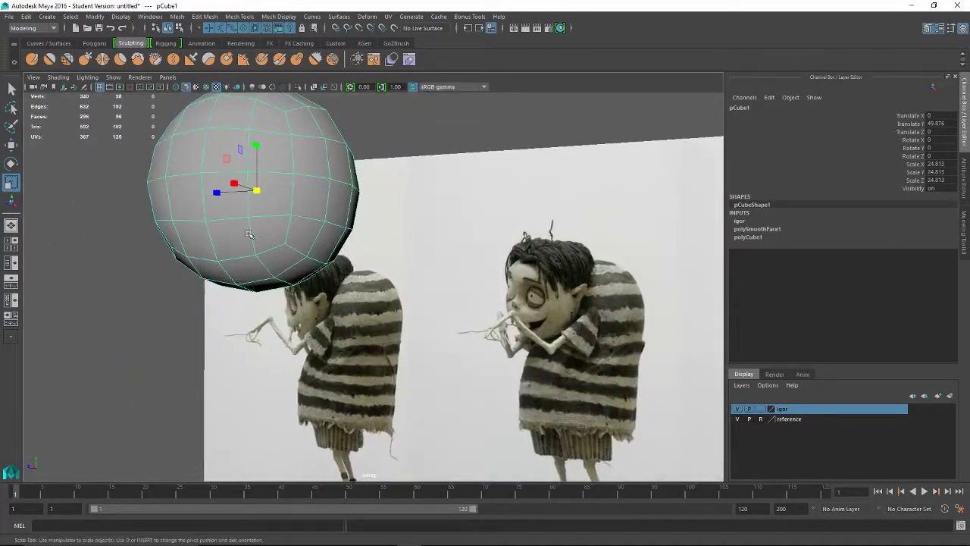
Switch the sphere to face selection and select a two-by-two block of four faces on its lower back for the neck
{"action": "right_click_drag", "start_coordinate": [320, 249], "coordinate": [317, 272]}
{"action": "left_click", "coordinate": [301, 267]}
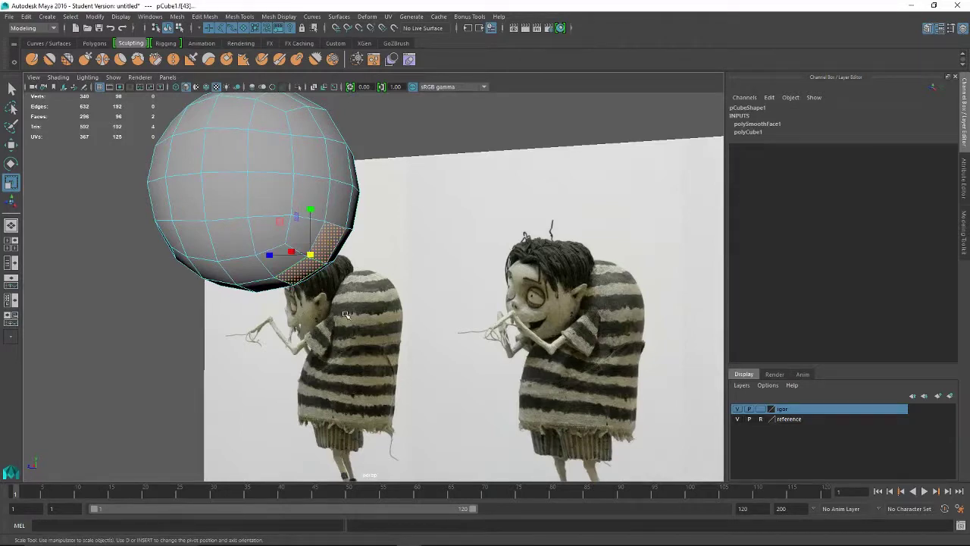
{"action": "left_click_drag", "start_coordinate": [341, 314], "coordinate": [315, 218], "text": "alt"}
{"action": "left_click", "coordinate": [289, 209]}
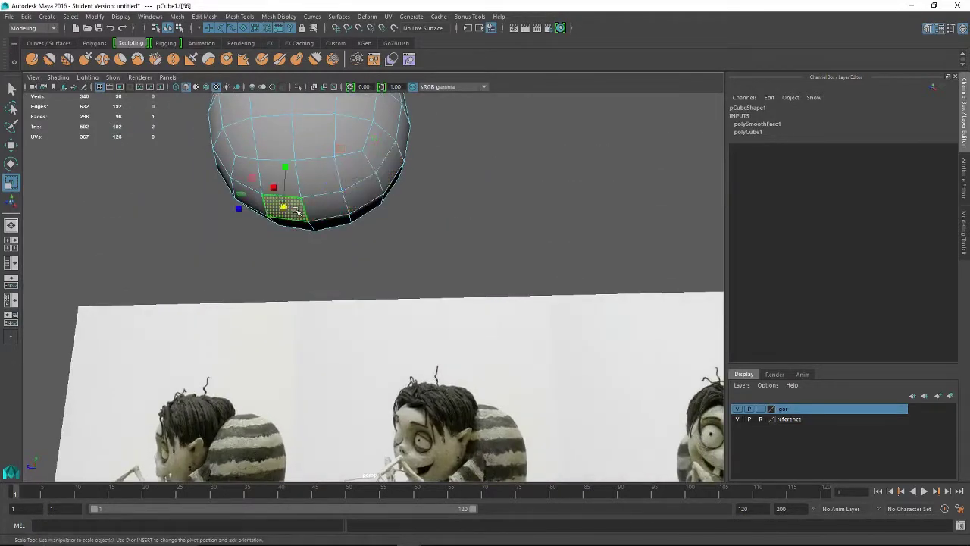
{"action": "left_click", "coordinate": [314, 212], "text": "shift"}
{"action": "left_click_drag", "start_coordinate": [350, 253], "coordinate": [314, 273], "text": "alt"}
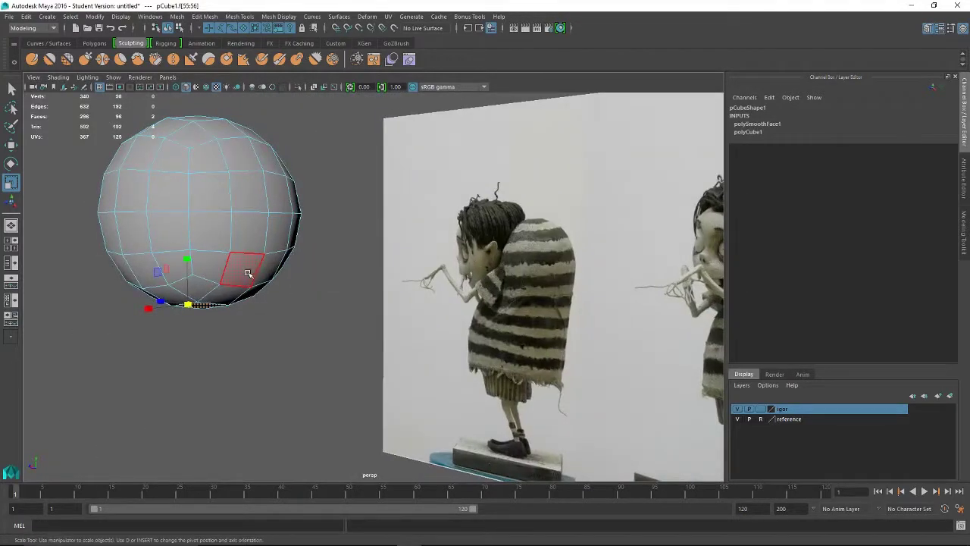
{"action": "left_click", "coordinate": [234, 291]}
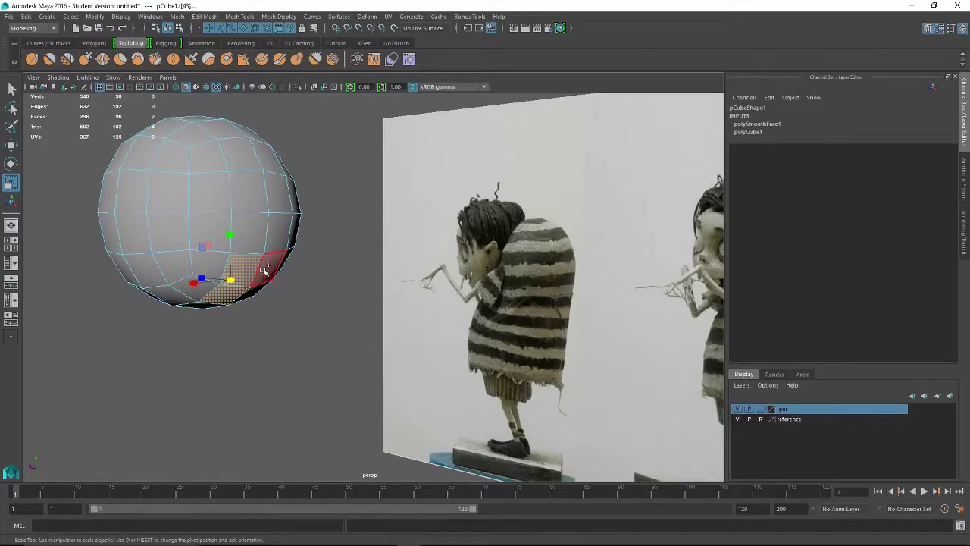
{"action": "left_click", "coordinate": [246, 295]}
{"action": "left_click_drag", "start_coordinate": [284, 323], "coordinate": [254, 325], "text": "alt"}
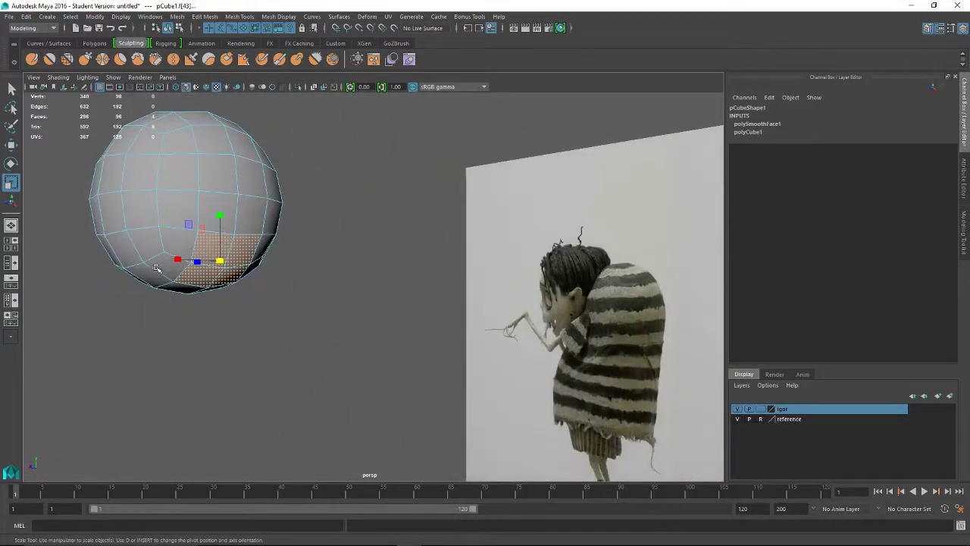
{"action": "right_click_drag", "start_coordinate": [160, 271], "coordinate": [287, 308], "text": "alt"}
{"action": "right_click_drag", "start_coordinate": [363, 325], "coordinate": [182, 323], "text": "alt"}
{"action": "left_click_drag", "start_coordinate": [182, 324], "coordinate": [314, 327], "text": "alt"}
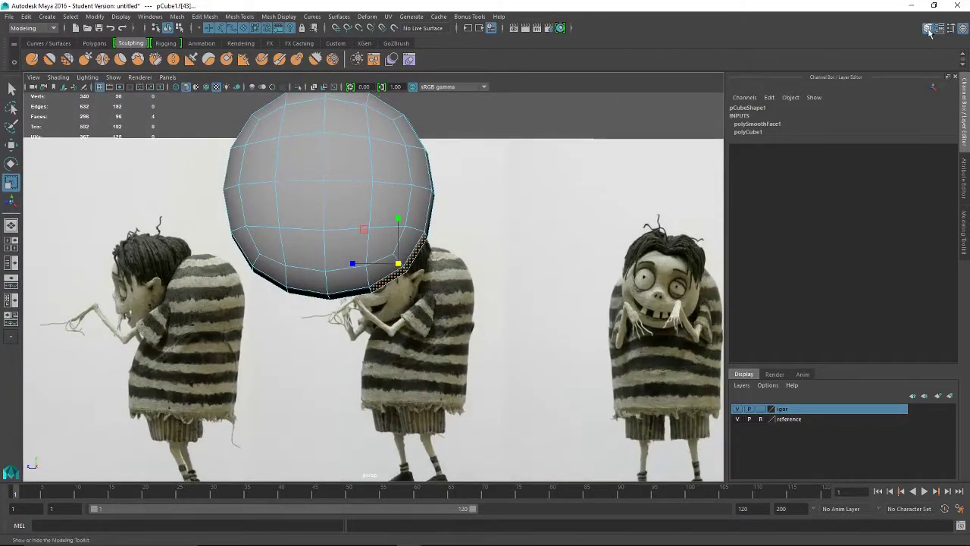
Extrude the four selected faces outward together with a Local Translate Z of about 3.56 and check the neck stub from below
{"action": "left_click", "coordinate": [966, 234]}
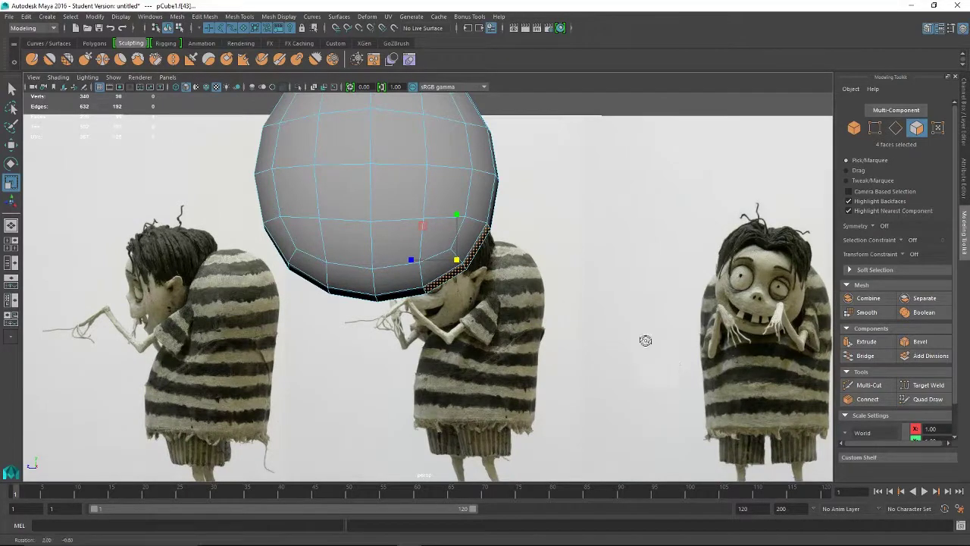
{"action": "left_click_drag", "start_coordinate": [645, 340], "coordinate": [439, 316], "text": "alt"}
{"action": "right_click", "coordinate": [229, 231]}
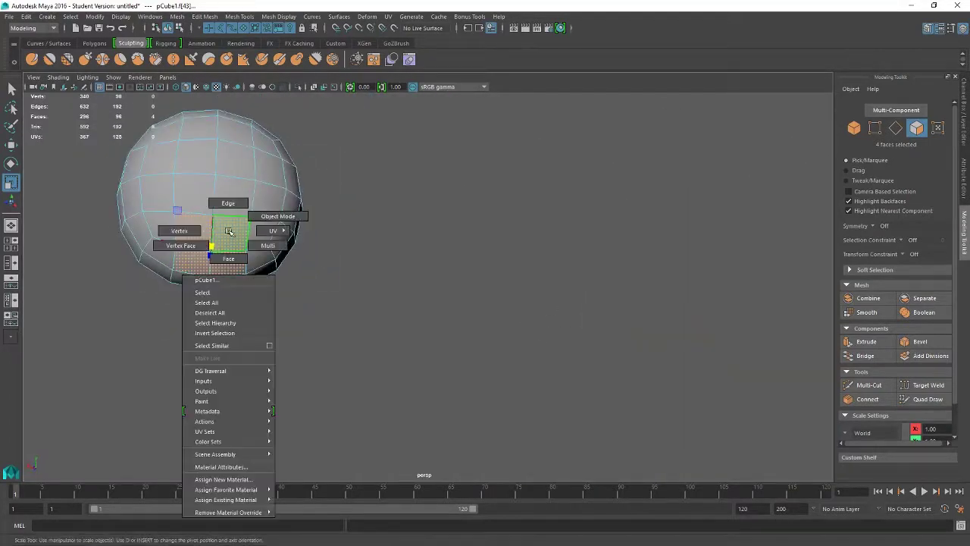
{"action": "left_click", "coordinate": [232, 259]}
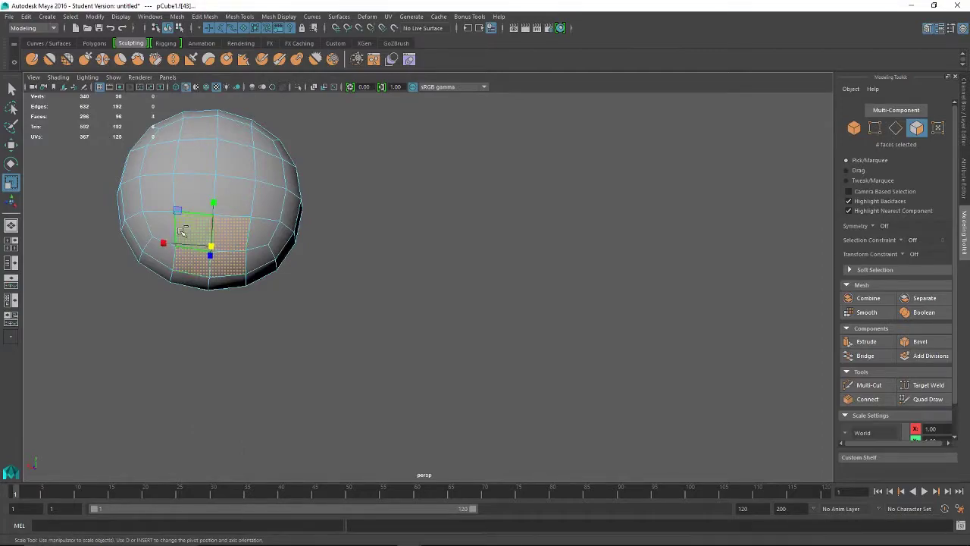
{"action": "left_click_drag", "start_coordinate": [182, 232], "coordinate": [323, 280], "text": "alt"}
{"action": "middle_click_drag", "start_coordinate": [467, 279], "coordinate": [439, 281], "text": "alt"}
{"action": "left_click_drag", "start_coordinate": [413, 271], "coordinate": [435, 277], "text": "alt"}
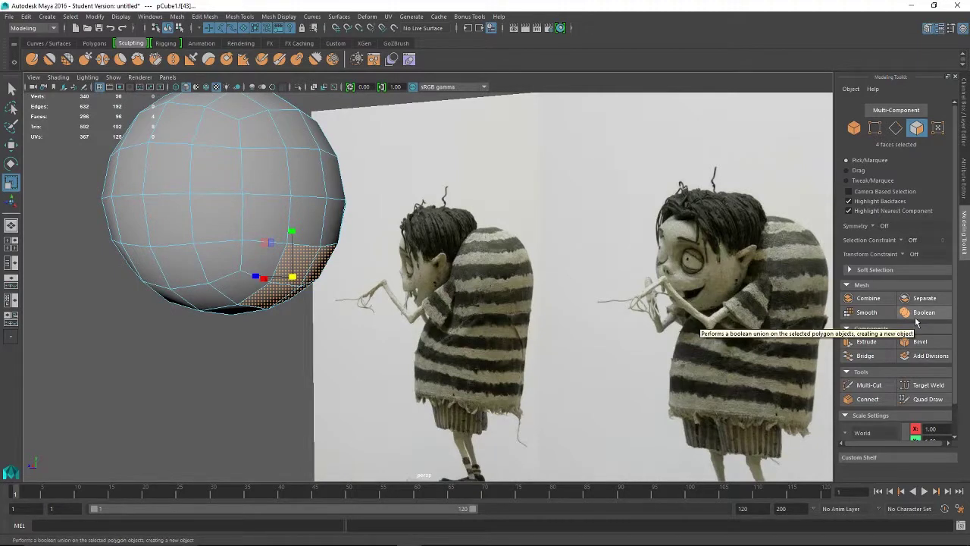
{"action": "left_click", "coordinate": [866, 342]}
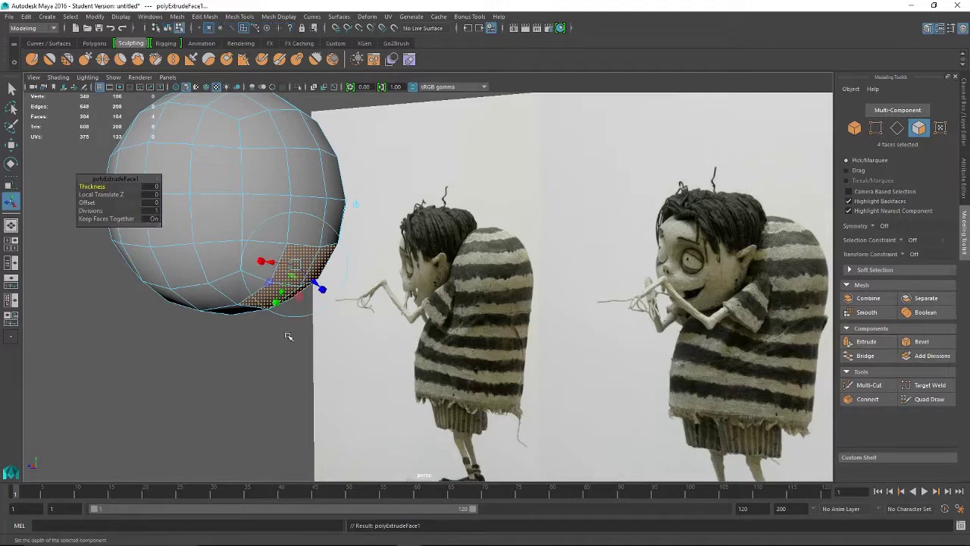
{"action": "left_click_drag", "start_coordinate": [315, 282], "coordinate": [356, 304]}
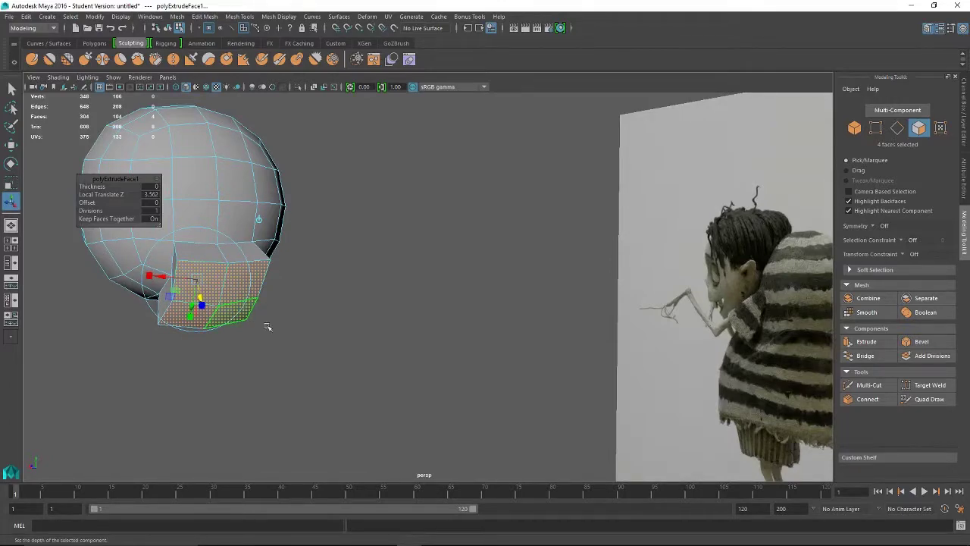
{"action": "left_click_drag", "start_coordinate": [268, 326], "coordinate": [565, 340], "text": "alt"}
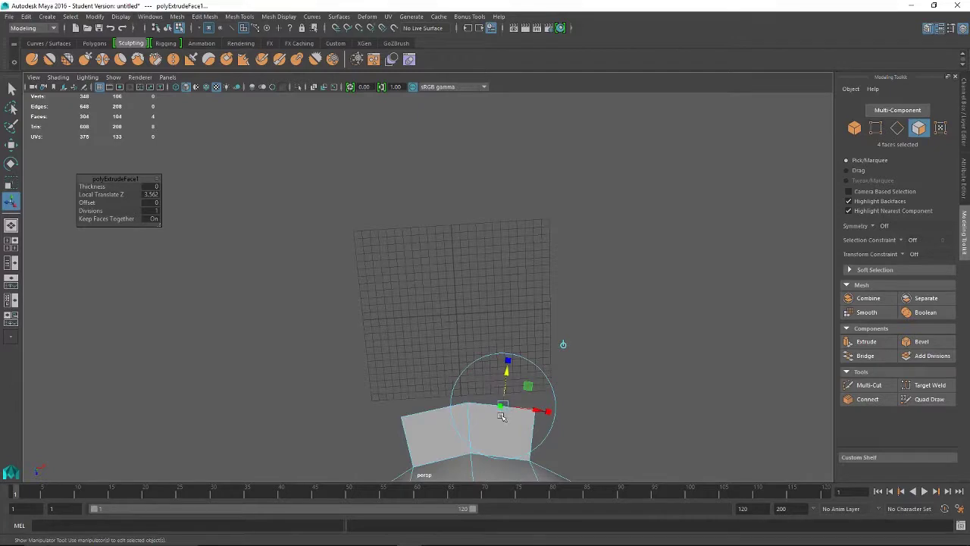
{"action": "left_click_drag", "start_coordinate": [565, 396], "coordinate": [576, 439], "text": "alt"}
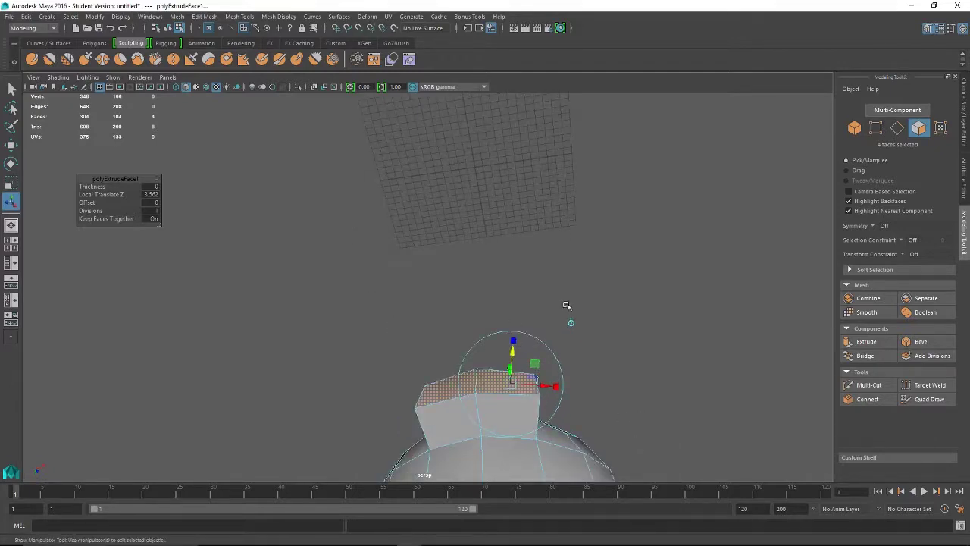
Undo the Local Translate Z offset on the four extruded faces and move them out along the world axes as a short neck stub
{"action": "left_click_drag", "start_coordinate": [566, 305], "coordinate": [464, 244], "text": "alt"}
{"action": "middle_click_drag", "start_coordinate": [464, 243], "coordinate": [592, 274], "text": "alt"}
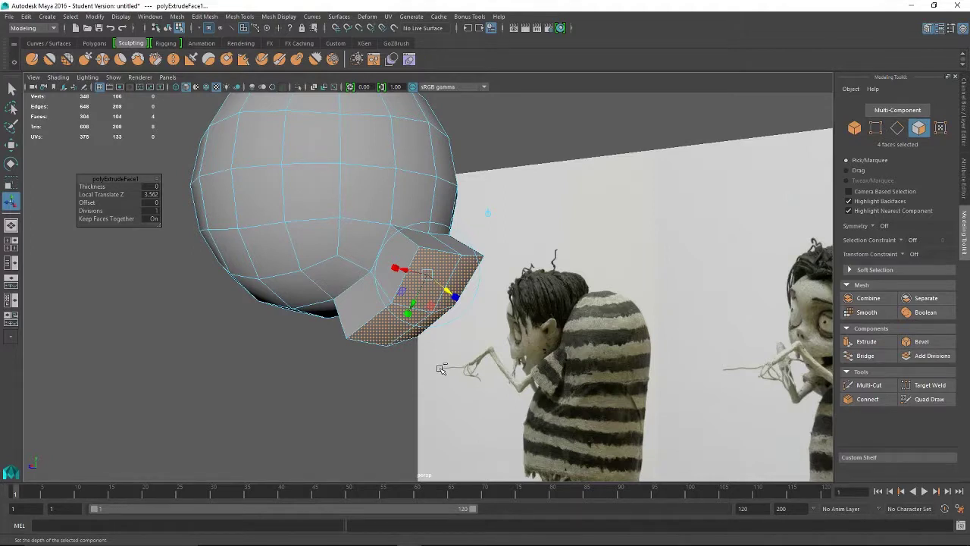
{"action": "key", "text": "ctrl+z"}
{"action": "key", "text": "r"}
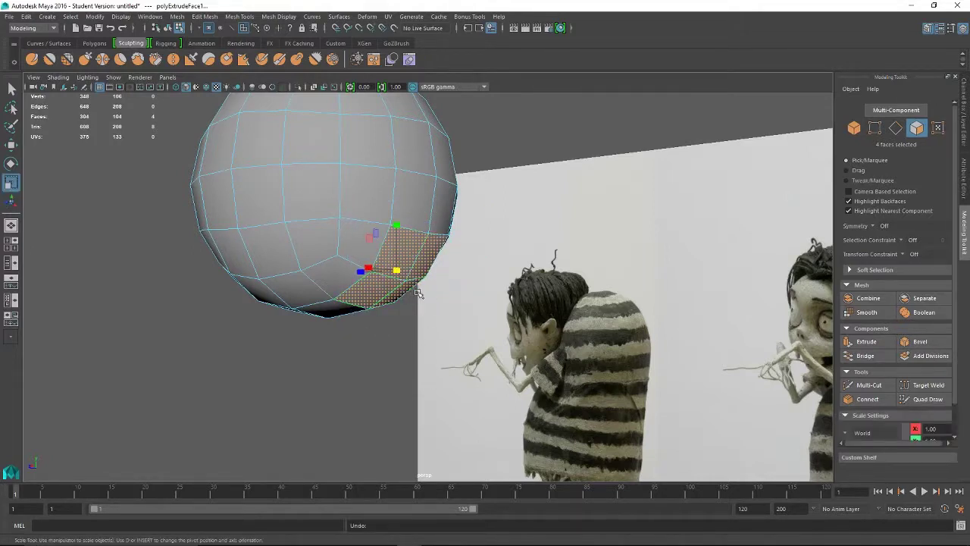
{"action": "key", "text": "w"}
{"action": "left_click_drag", "start_coordinate": [387, 340], "coordinate": [375, 278], "text": "alt"}
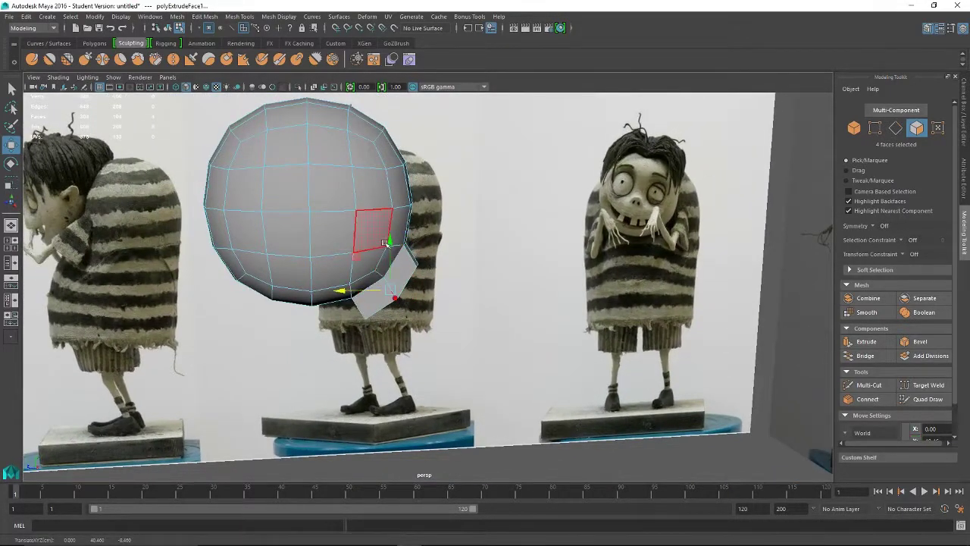
{"action": "left_click_drag", "start_coordinate": [390, 241], "coordinate": [391, 234]}
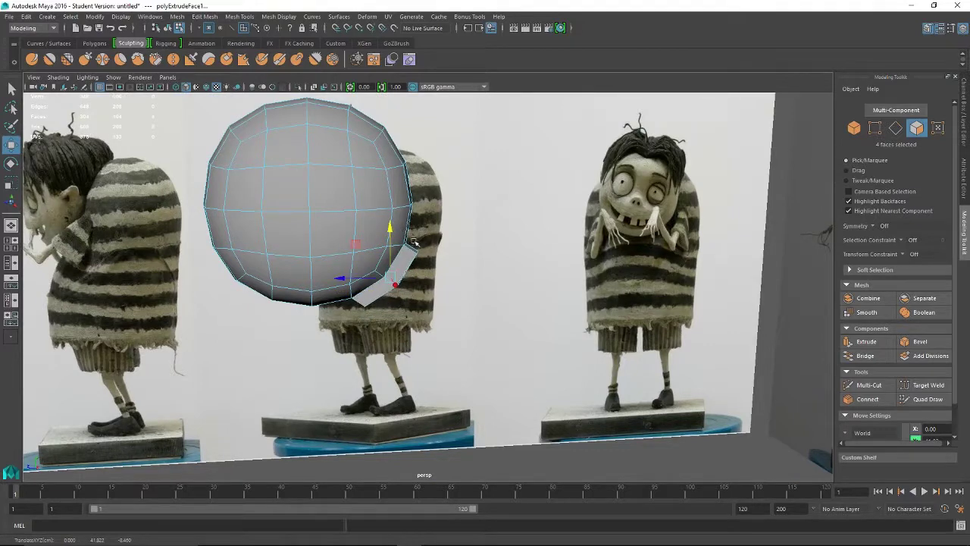
{"action": "left_click_drag", "start_coordinate": [415, 241], "coordinate": [412, 268], "text": "alt"}
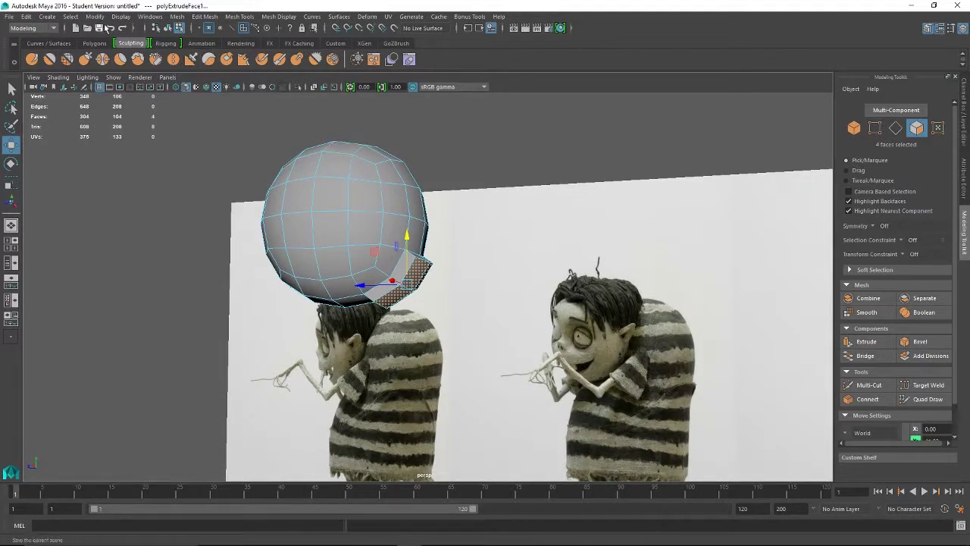
Extrude the four end faces of the neck stub again and move them slightly backward
{"action": "key", "text": "ctrl+e"}
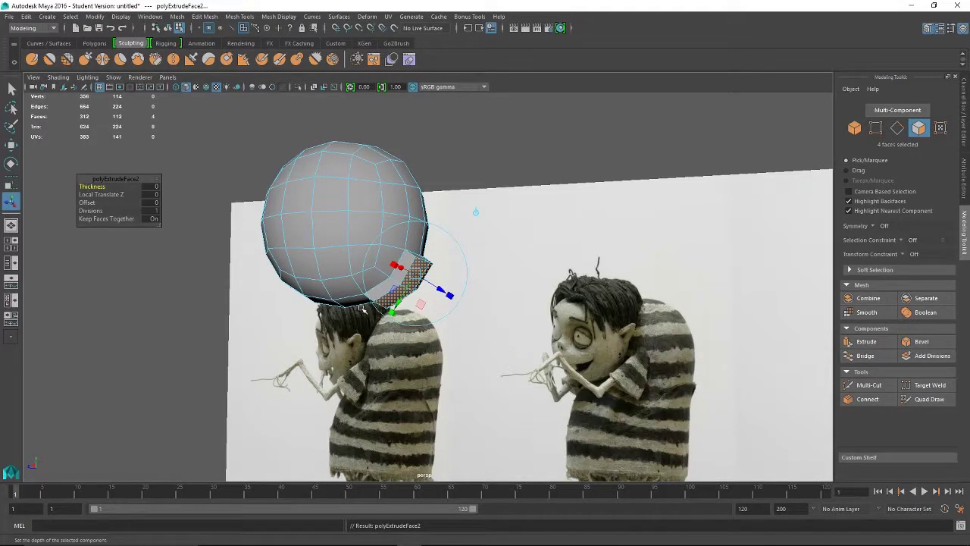
{"action": "key", "text": "w"}
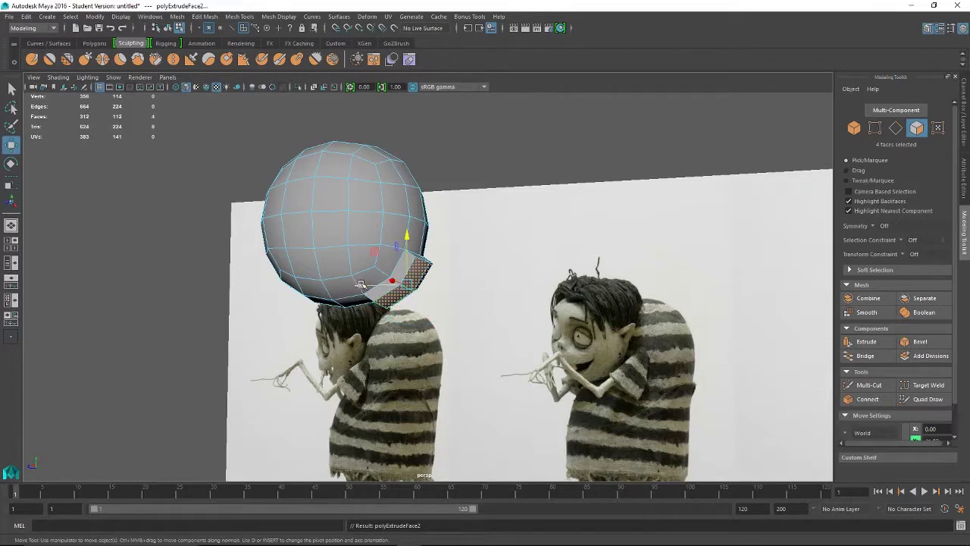
{"action": "left_click_drag", "start_coordinate": [362, 285], "coordinate": [426, 235]}
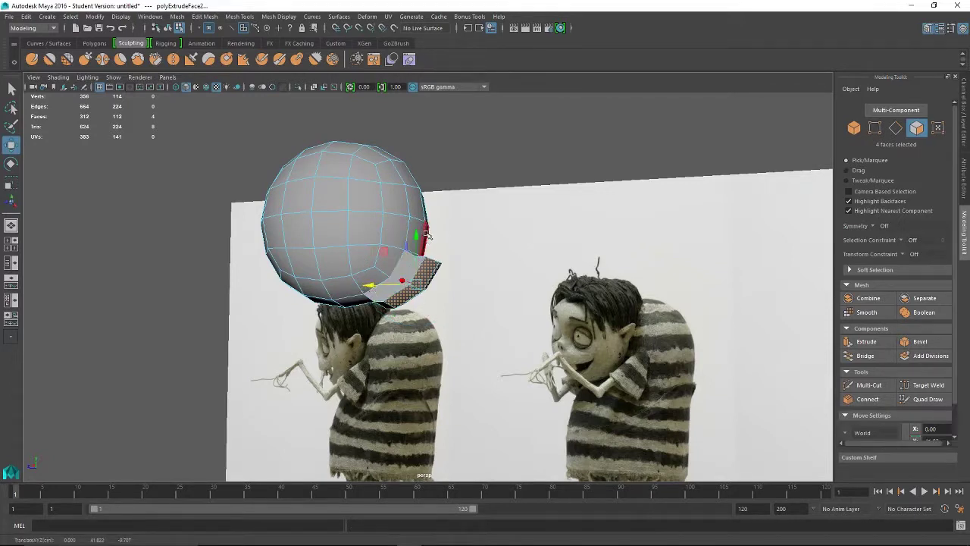
Reselect the four end faces of the neck stub and scale them up into a wider flare
{"action": "left_click", "coordinate": [416, 246]}
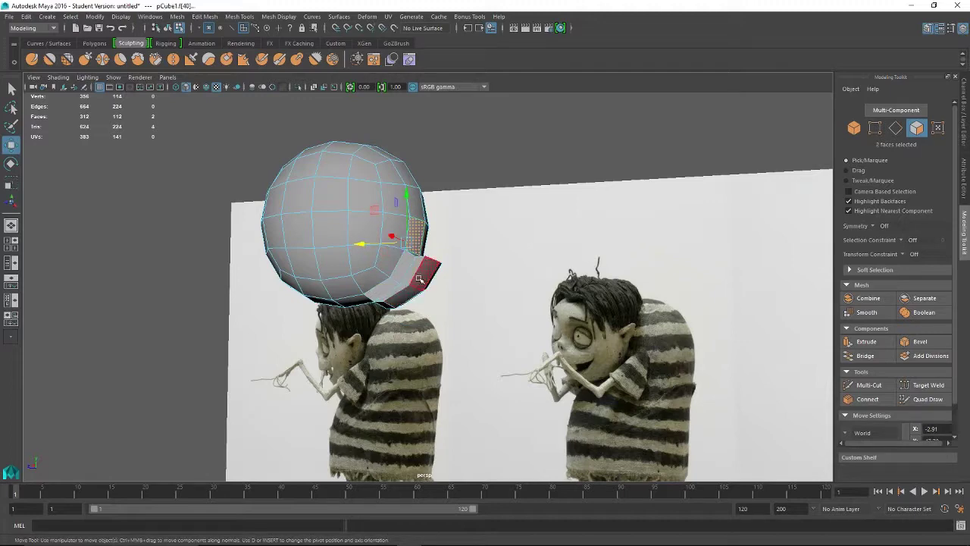
{"action": "left_click", "coordinate": [401, 294]}
{"action": "left_click_drag", "start_coordinate": [402, 296], "coordinate": [421, 337], "text": "alt"}
{"action": "left_click", "coordinate": [438, 275], "text": "shift"}
{"action": "left_click", "coordinate": [460, 292], "text": "shift"}
{"action": "left_click", "coordinate": [460, 292], "text": "shift"}
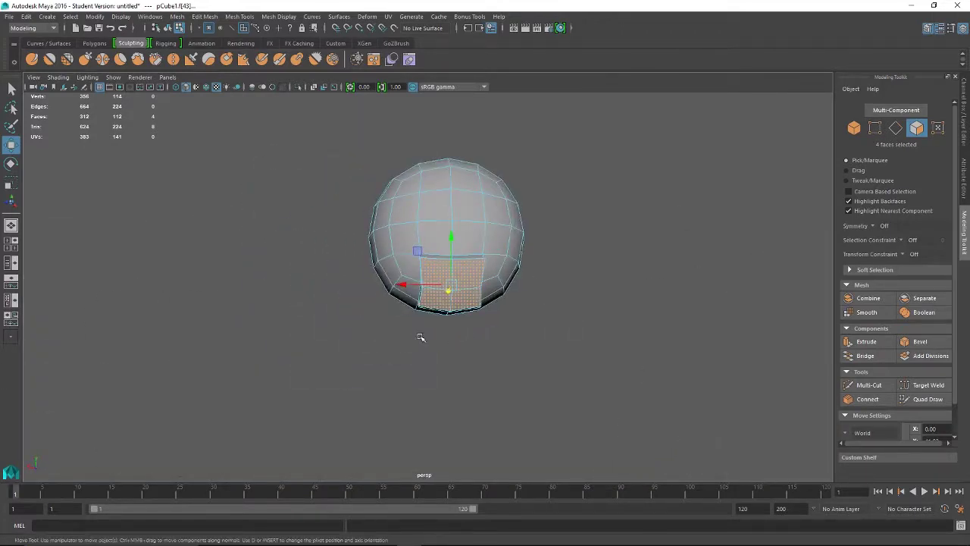
{"action": "key", "text": "r"}
{"action": "mouse_move", "coordinate": [452, 291]}
{"action": "left_mouse_down", "text": "alt"}
{"action": "mouse_move", "coordinate": [513, 309]}
{"action": "mouse_move", "coordinate": [453, 282]}
{"action": "mouse_move", "coordinate": [464, 281]}
{"action": "left_mouse_up", "text": "alt"}
{"action": "left_click_drag", "start_coordinate": [451, 318], "coordinate": [514, 316], "text": "alt"}
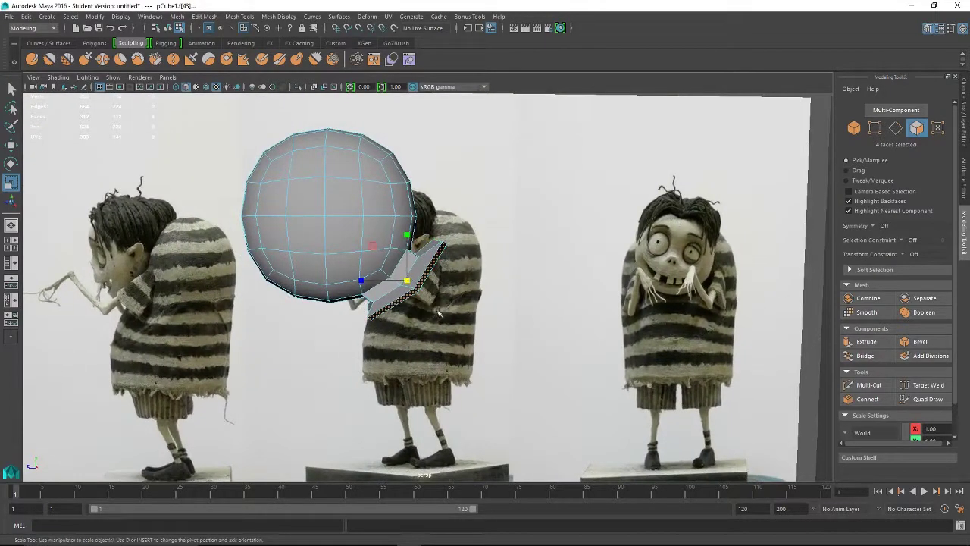
Move the four flared end faces forward and slightly up, closer to the underside of the head
{"action": "key", "text": "w"}
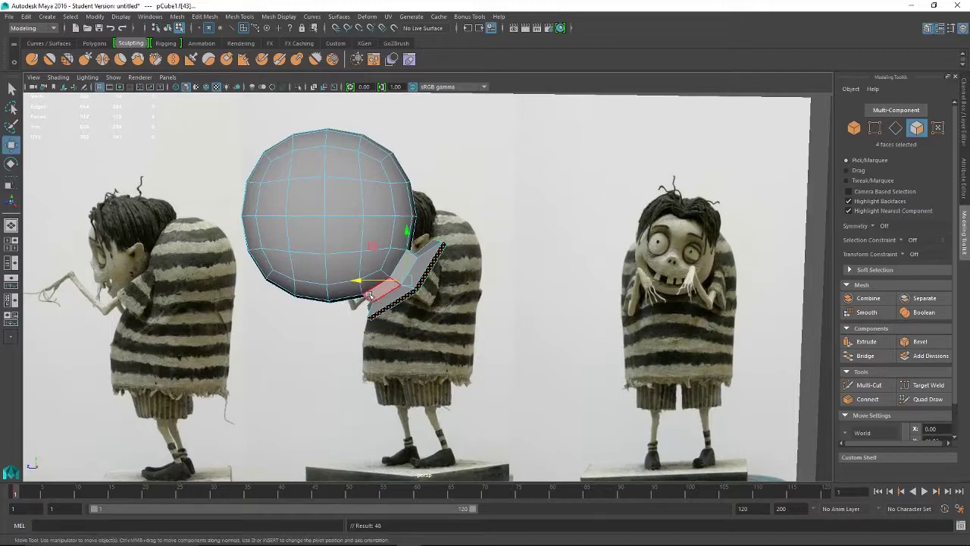
{"action": "left_click_drag", "start_coordinate": [362, 283], "coordinate": [355, 276]}
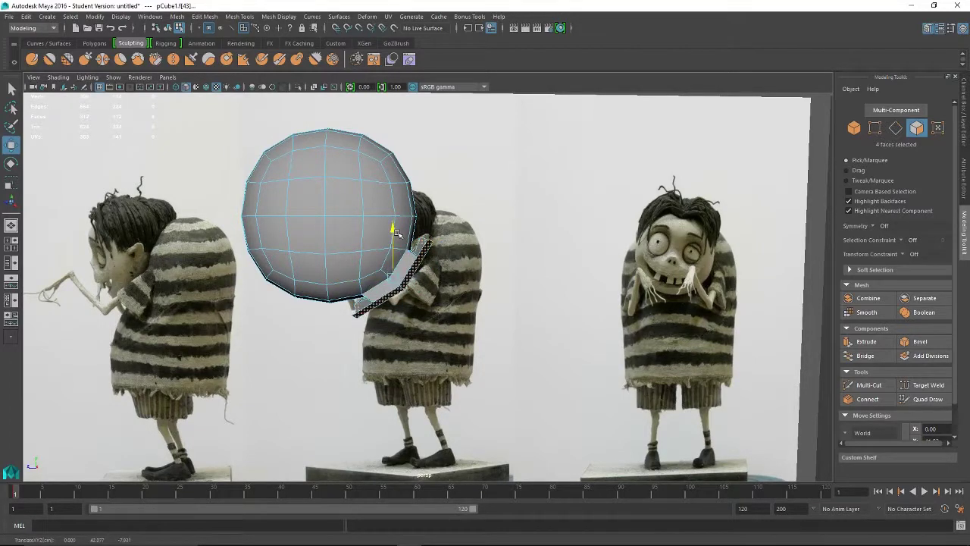
{"action": "left_click_drag", "start_coordinate": [395, 232], "coordinate": [414, 287], "text": "alt"}
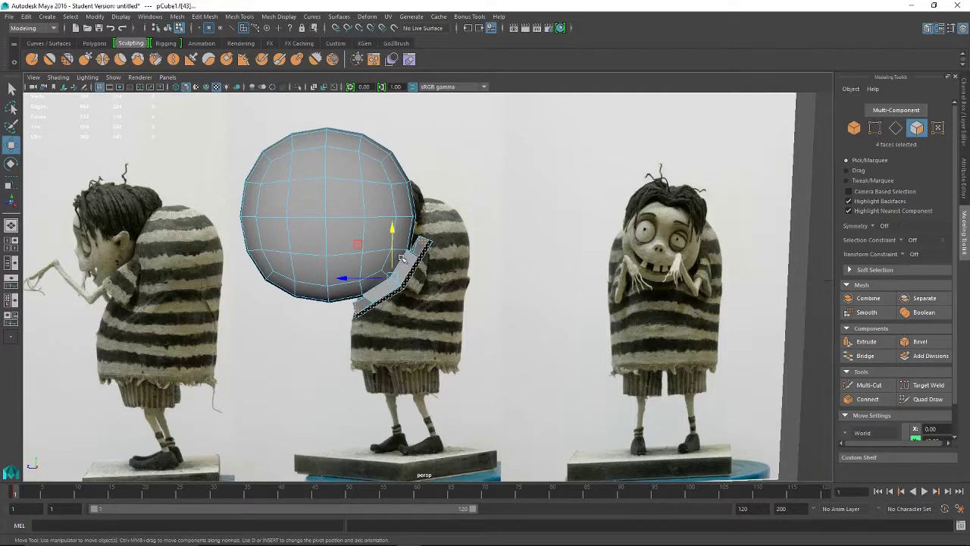
{"action": "left_click_drag", "start_coordinate": [337, 275], "coordinate": [417, 276], "text": "alt"}
{"action": "right_click_drag", "start_coordinate": [418, 276], "coordinate": [539, 324], "text": "alt"}
{"action": "left_click_drag", "start_coordinate": [417, 252], "coordinate": [473, 353], "text": "alt"}
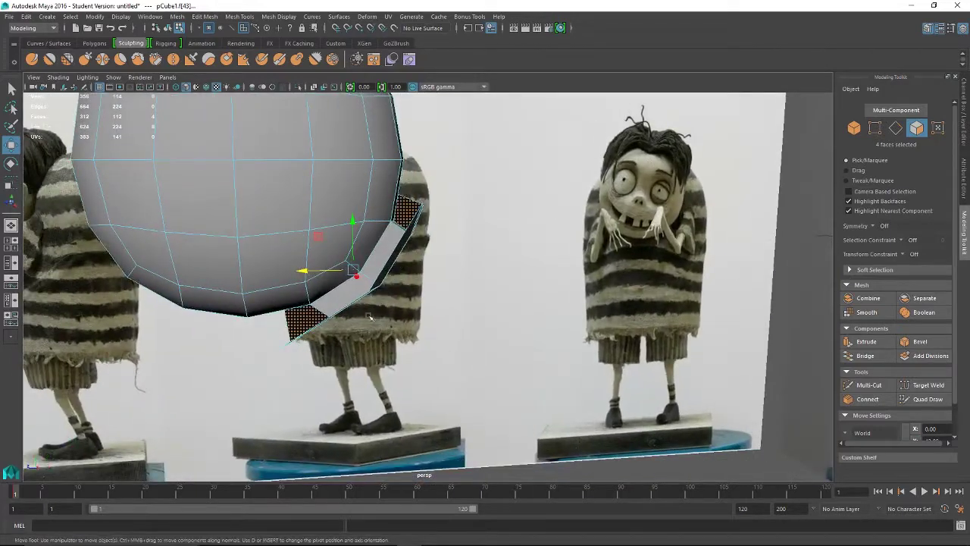
{"action": "left_click_drag", "start_coordinate": [328, 312], "coordinate": [359, 258], "text": "alt"}
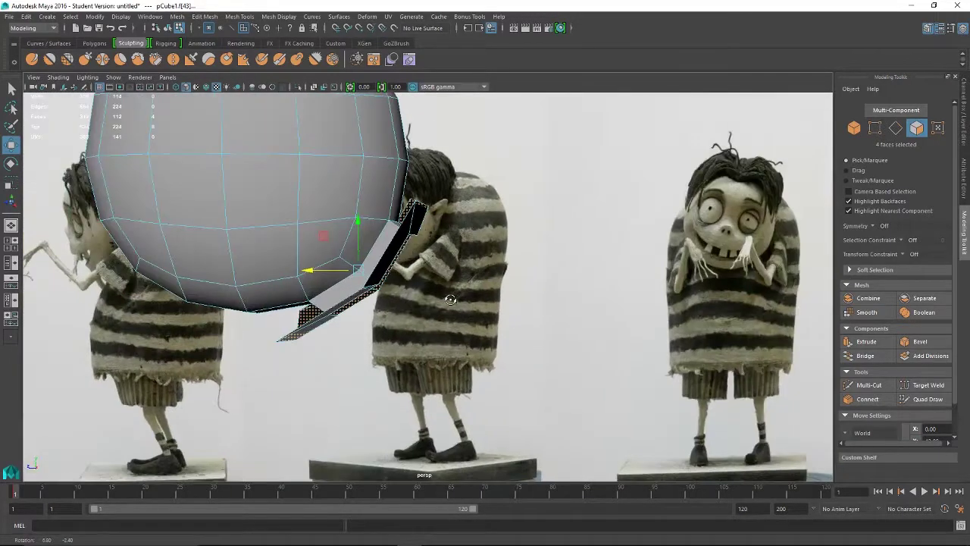
{"action": "left_click_drag", "start_coordinate": [356, 220], "coordinate": [367, 212]}
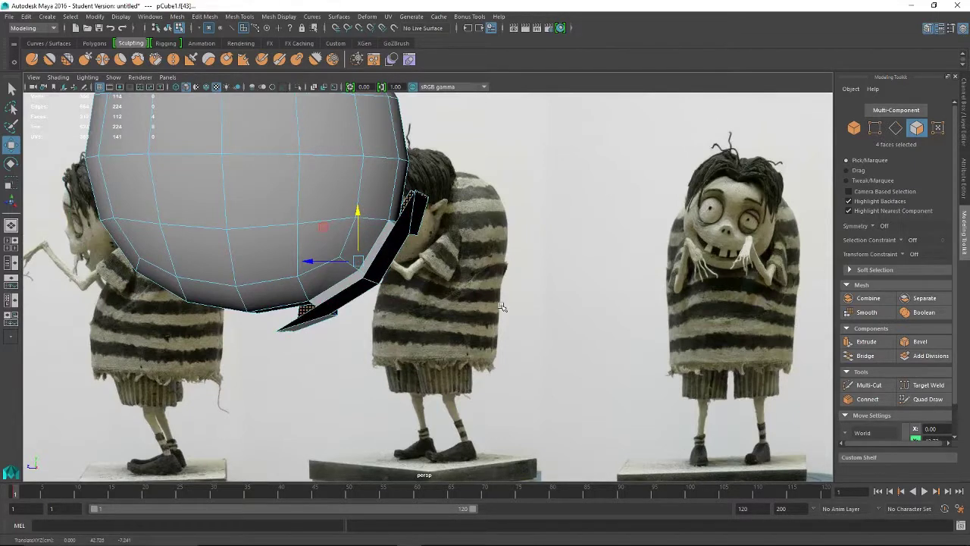
Extrude the four flared faces once more and pull them backward to start the upper back
{"action": "key", "text": "ctrl+e"}
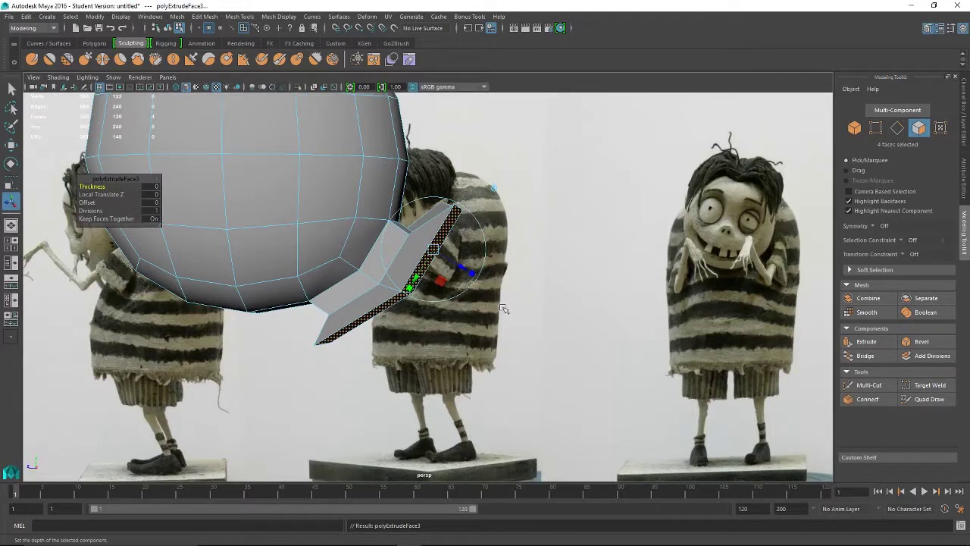
{"action": "key", "text": "w"}
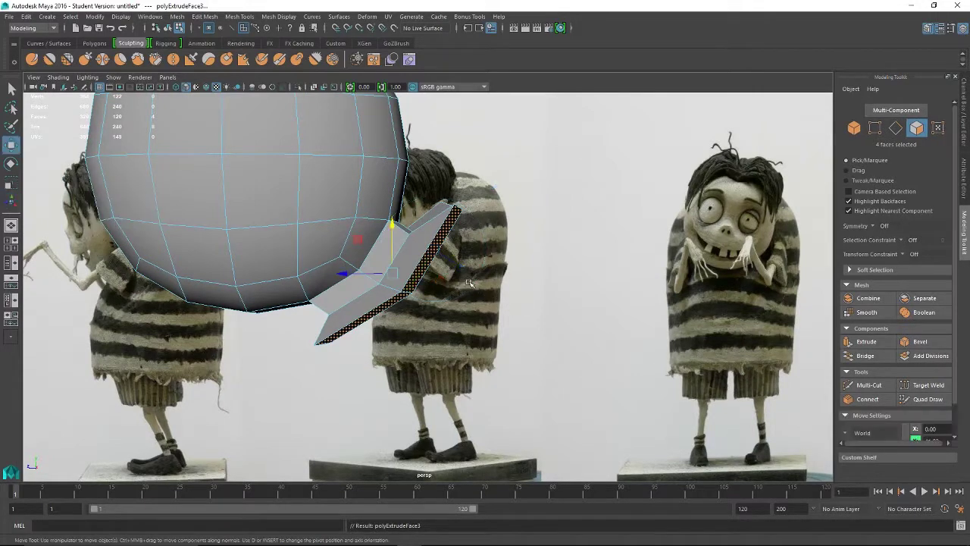
{"action": "left_click_drag", "start_coordinate": [343, 273], "coordinate": [397, 279]}
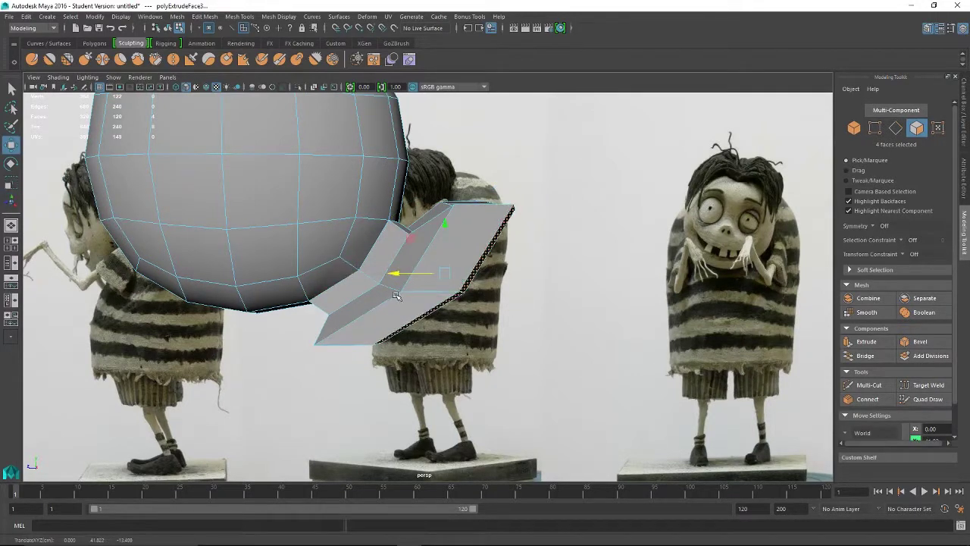
{"action": "left_click_drag", "start_coordinate": [464, 270], "coordinate": [514, 233], "text": "alt"}
{"action": "left_click", "coordinate": [479, 280]}
{"action": "key", "text": "r"}
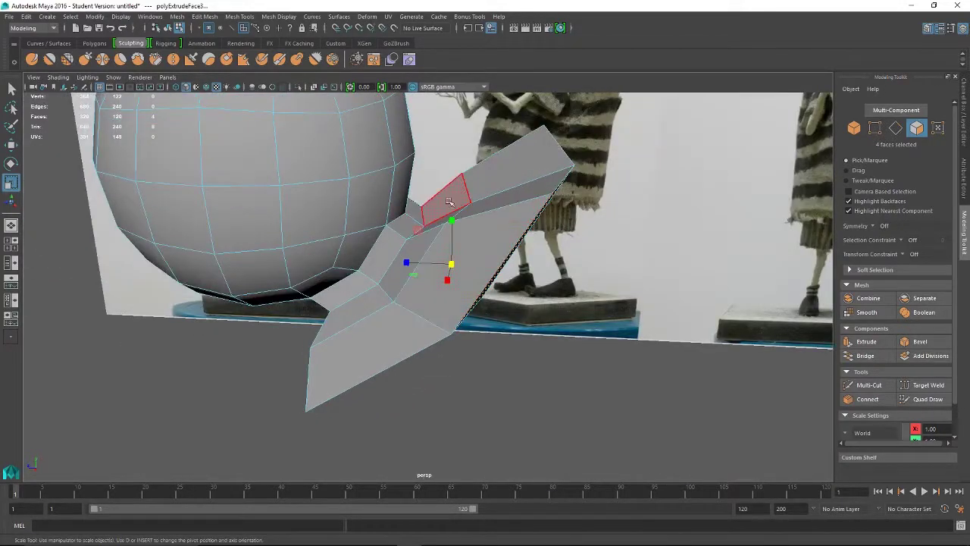
Switch to vertex selection and raise the centre vertices on top of the neck's two rings, shifting the inner one slightly forward
{"action": "right_click_drag", "start_coordinate": [476, 198], "coordinate": [447, 197]}
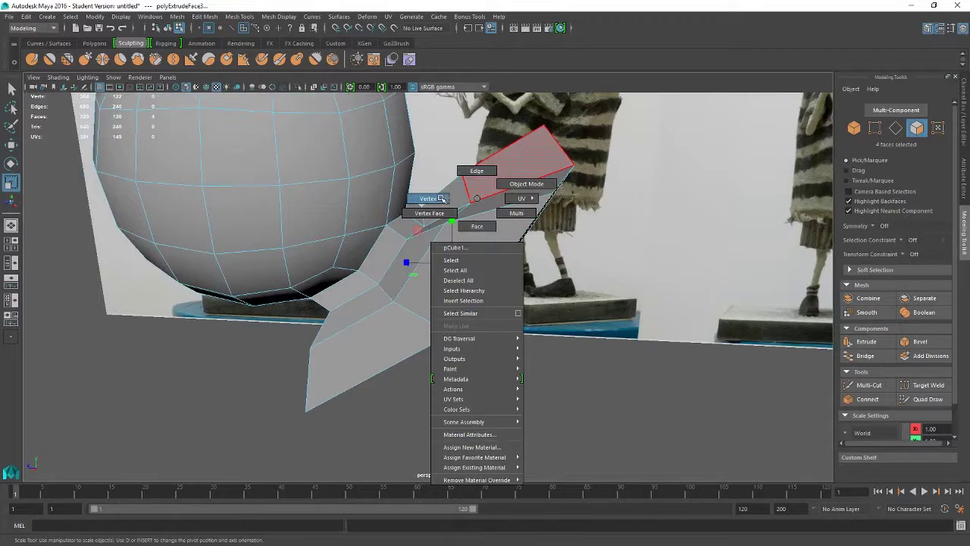
{"action": "right_click_drag", "start_coordinate": [473, 198], "coordinate": [434, 204]}
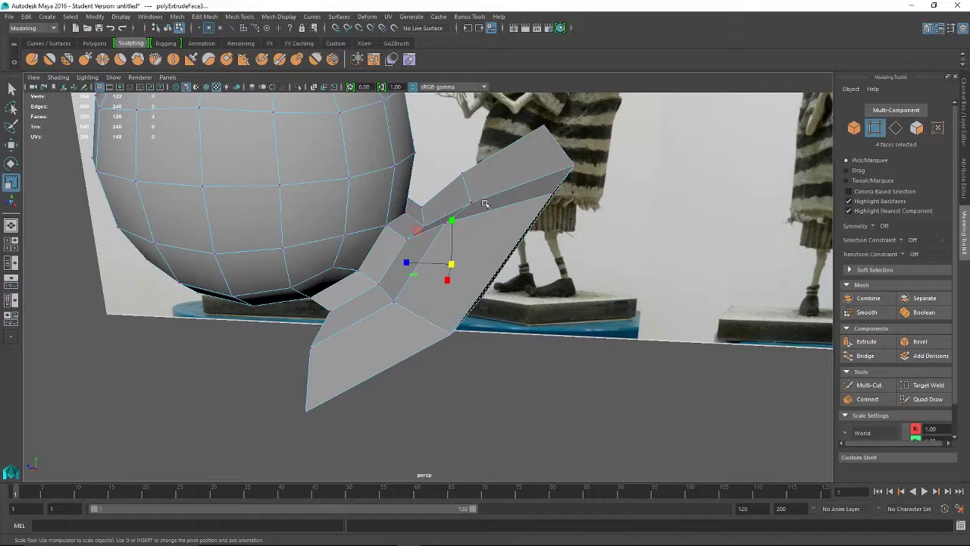
{"action": "left_click", "coordinate": [480, 191]}
{"action": "key", "text": "w"}
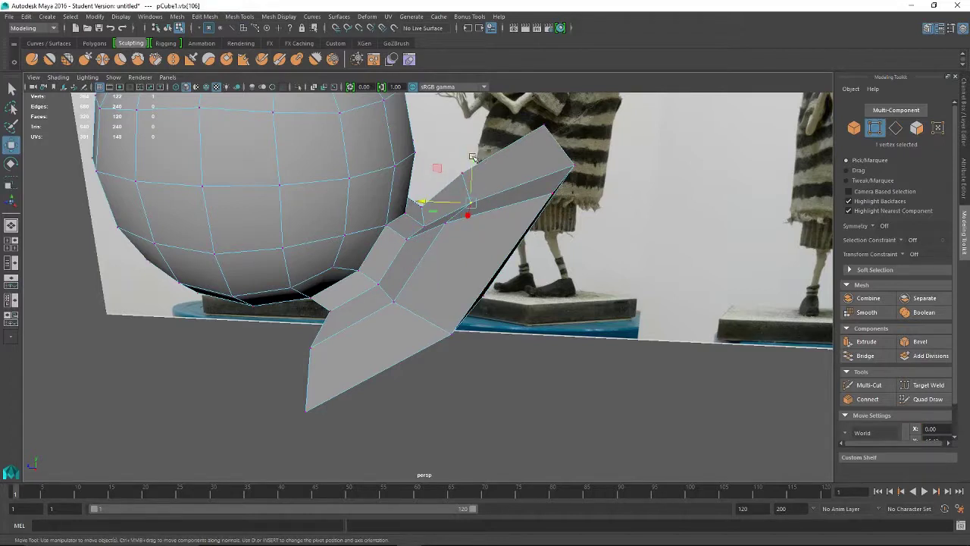
{"action": "left_click_drag", "start_coordinate": [472, 157], "coordinate": [412, 226]}
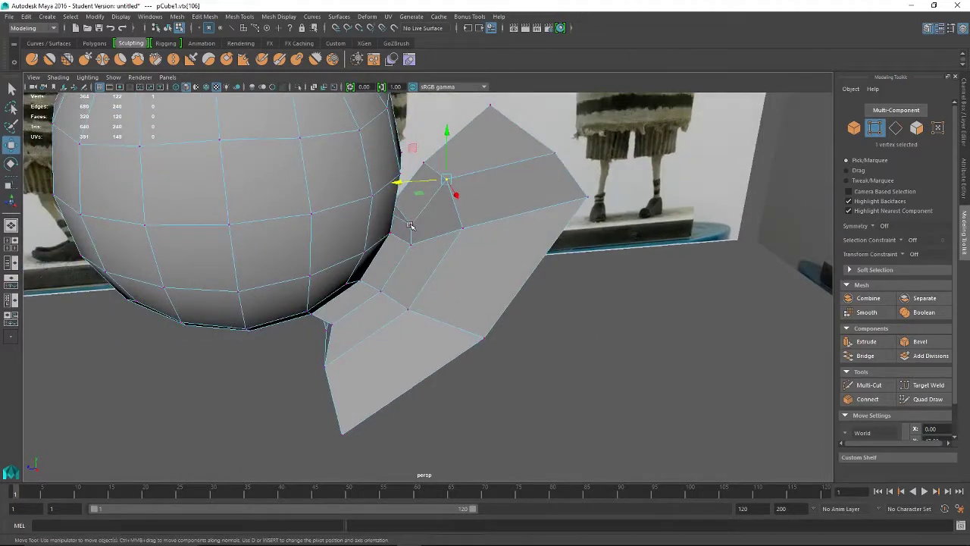
{"action": "left_click", "coordinate": [410, 225]}
{"action": "left_click_drag", "start_coordinate": [412, 178], "coordinate": [411, 166]}
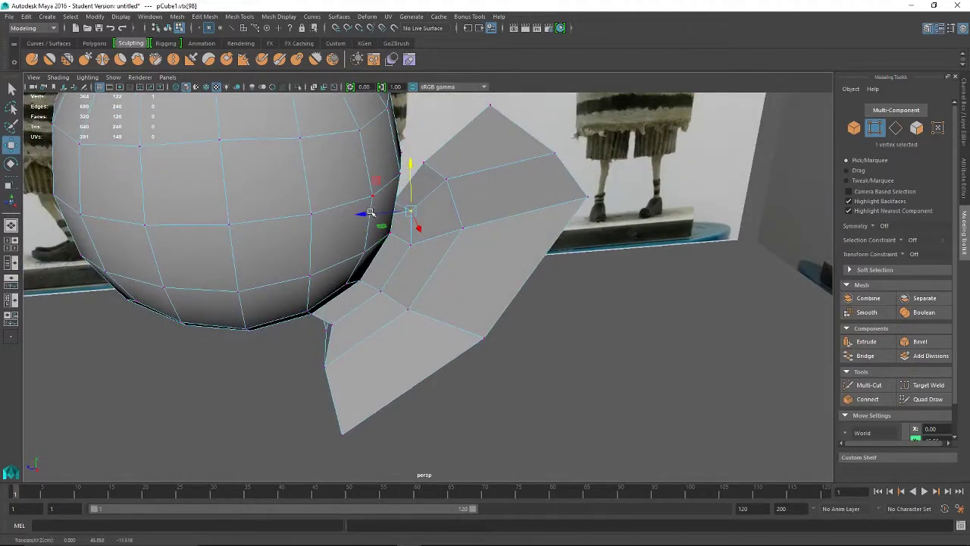
{"action": "left_click_drag", "start_coordinate": [371, 213], "coordinate": [363, 213]}
Switch the mesh to edge selection and select a pair of edges across the top of the neck
{"action": "right_click_drag", "start_coordinate": [438, 177], "coordinate": [434, 155]}
{"action": "left_click", "coordinate": [451, 195]}
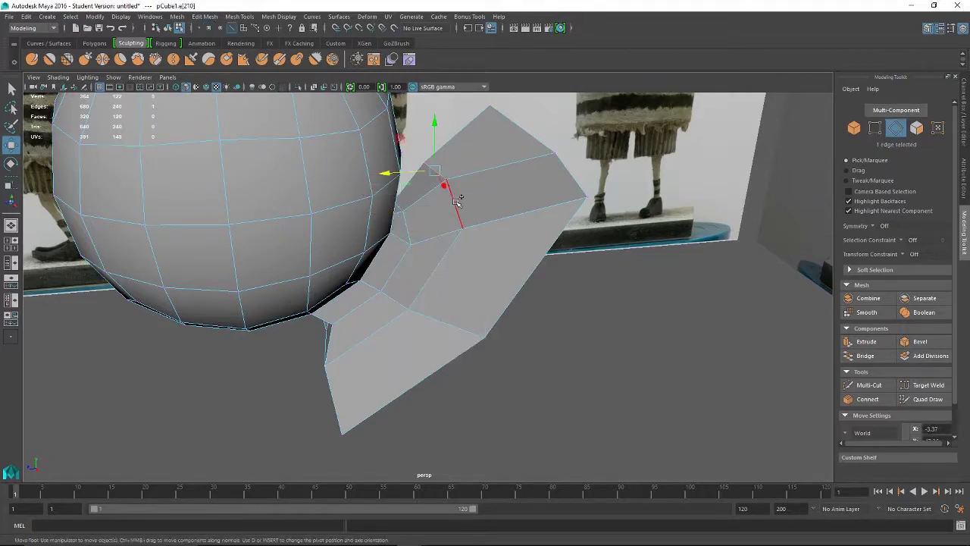
{"action": "left_click", "coordinate": [457, 201], "text": "shift"}
{"action": "left_click_drag", "start_coordinate": [457, 200], "coordinate": [369, 191], "text": "alt"}
{"action": "left_click", "coordinate": [402, 190]}
{"action": "left_click", "coordinate": [455, 186]}
{"action": "left_click", "coordinate": [449, 175], "text": "shift"}
{"action": "left_click_drag", "start_coordinate": [386, 231], "coordinate": [416, 268], "text": "alt"}
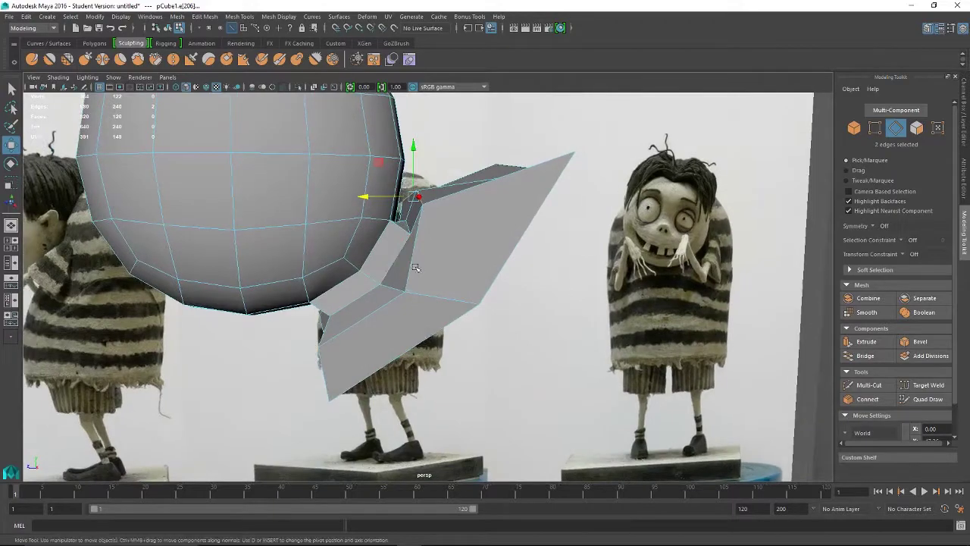
Select a single edge on the neck's lower ring and set the Move tool's symmetry to Object X
{"action": "left_click", "coordinate": [382, 307]}
{"action": "left_click_drag", "start_coordinate": [382, 306], "coordinate": [455, 299], "text": "alt"}
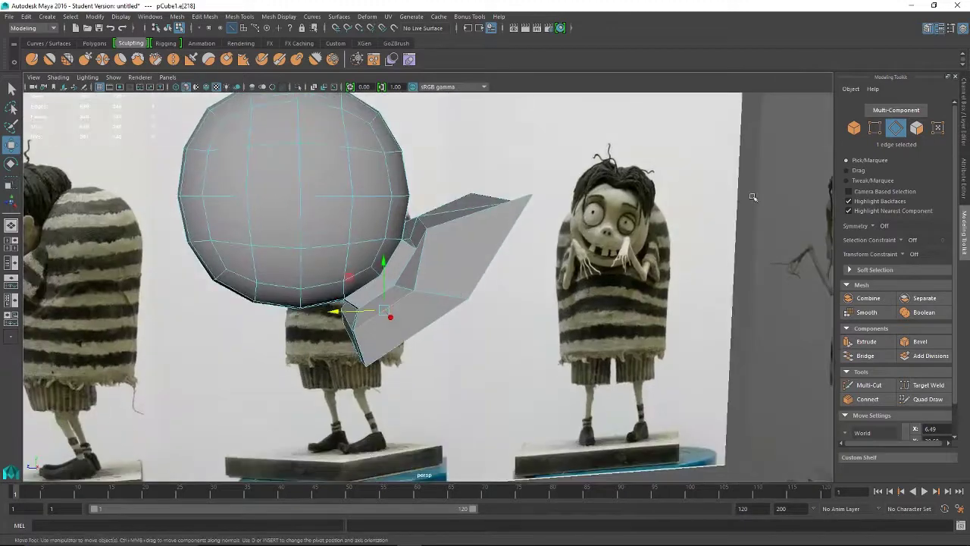
{"action": "left_click", "coordinate": [951, 28]}
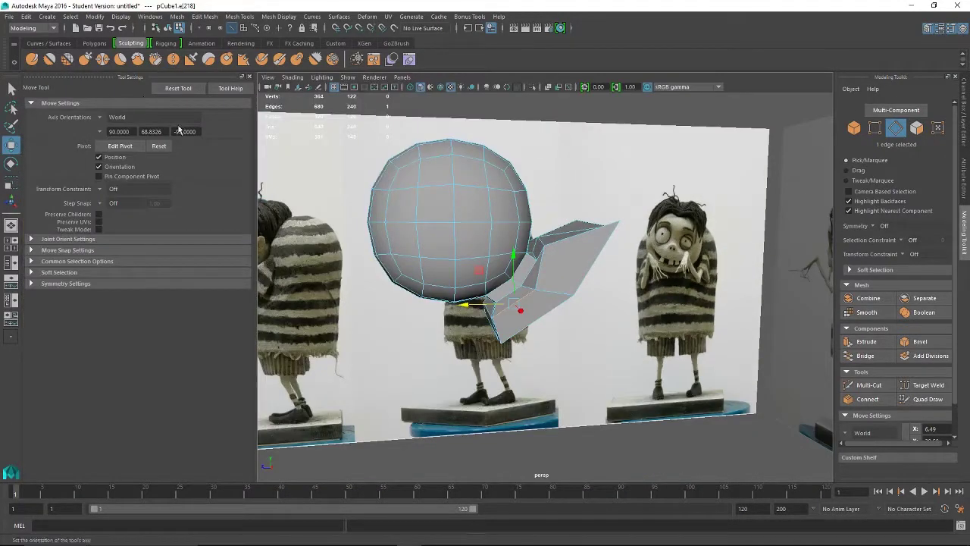
{"action": "left_click", "coordinate": [31, 284]}
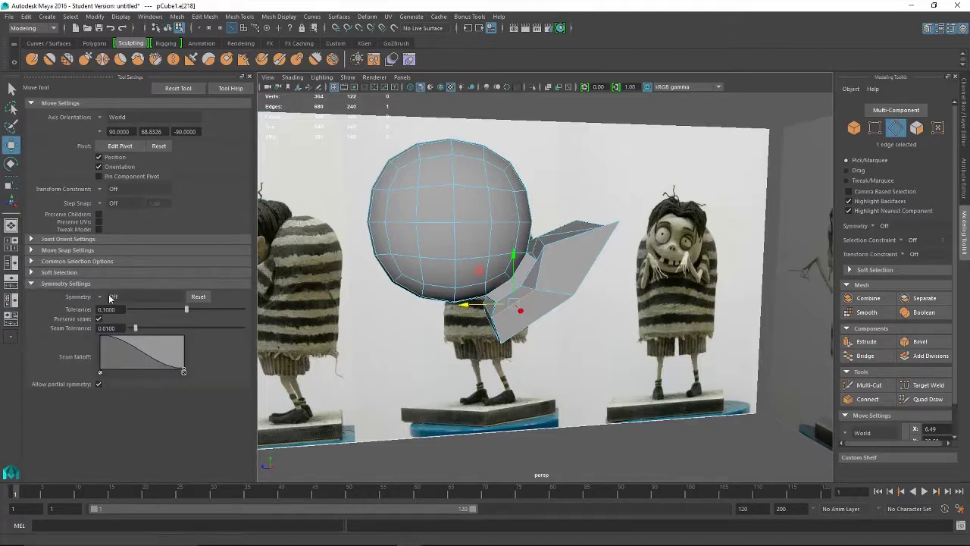
{"action": "left_click", "coordinate": [99, 298]}
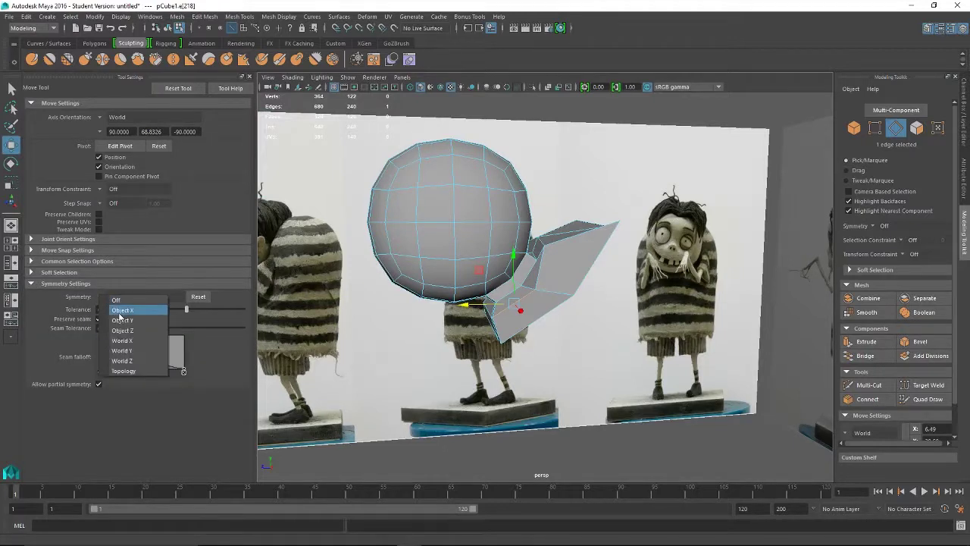
{"action": "left_click", "coordinate": [122, 316]}
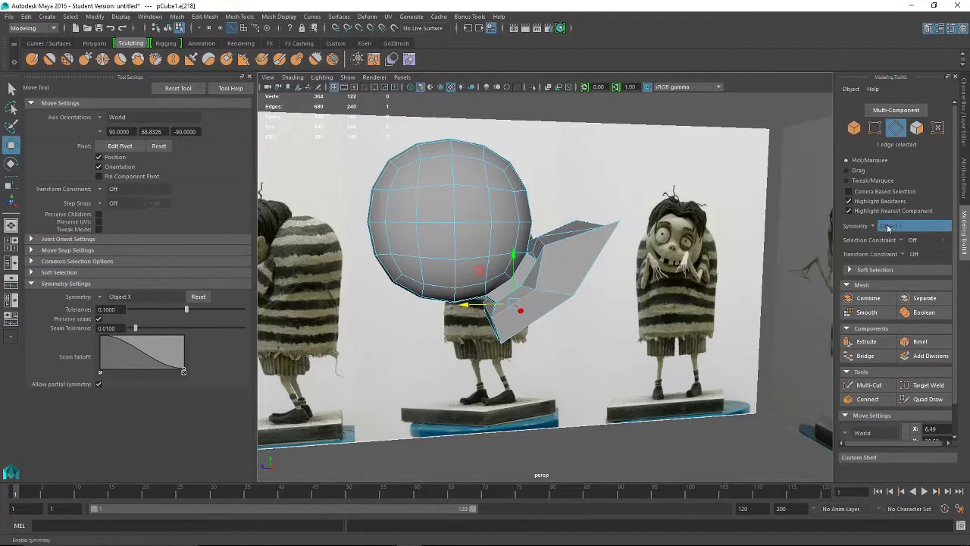
Select the mirrored pair of edges on the neck's lower ring and move them forward beneath the head
{"action": "right_click_drag", "start_coordinate": [443, 313], "coordinate": [527, 310], "text": "alt"}
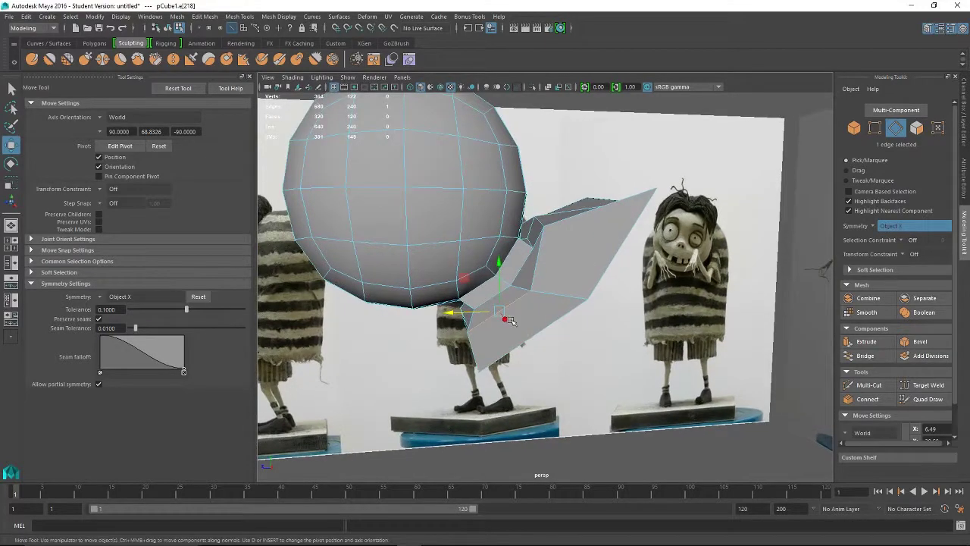
{"action": "left_click", "coordinate": [506, 405]}
{"action": "left_click", "coordinate": [519, 303]}
{"action": "left_click_drag", "start_coordinate": [518, 304], "coordinate": [611, 348], "text": "alt"}
{"action": "left_click_drag", "start_coordinate": [434, 299], "coordinate": [443, 375], "text": "alt"}
{"action": "left_click_drag", "start_coordinate": [446, 309], "coordinate": [428, 311]}
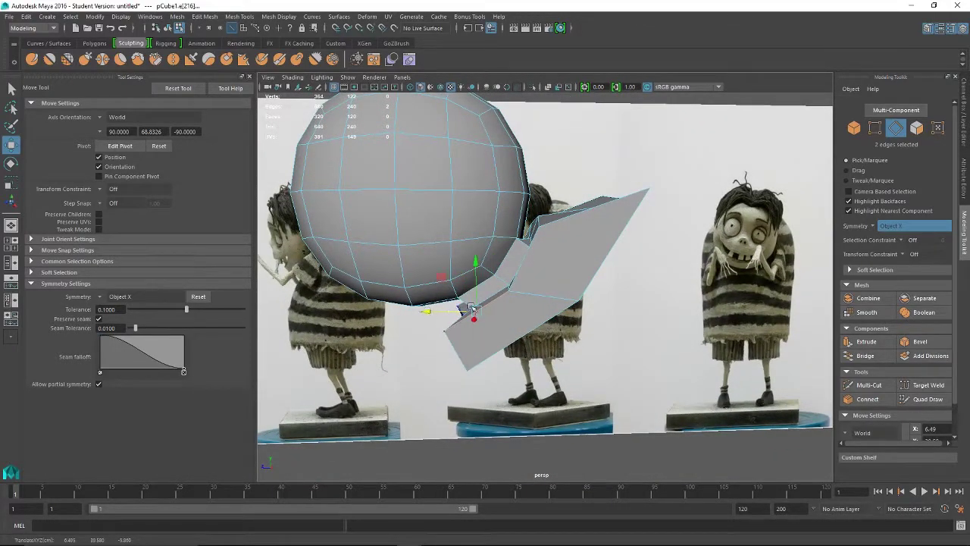
Select the centre edge on top of the neck behind the head and adjust its height
{"action": "left_click_drag", "start_coordinate": [498, 287], "coordinate": [514, 306], "text": "alt"}
{"action": "left_click_drag", "start_coordinate": [574, 265], "coordinate": [515, 288]}
{"action": "left_click", "coordinate": [528, 237]}
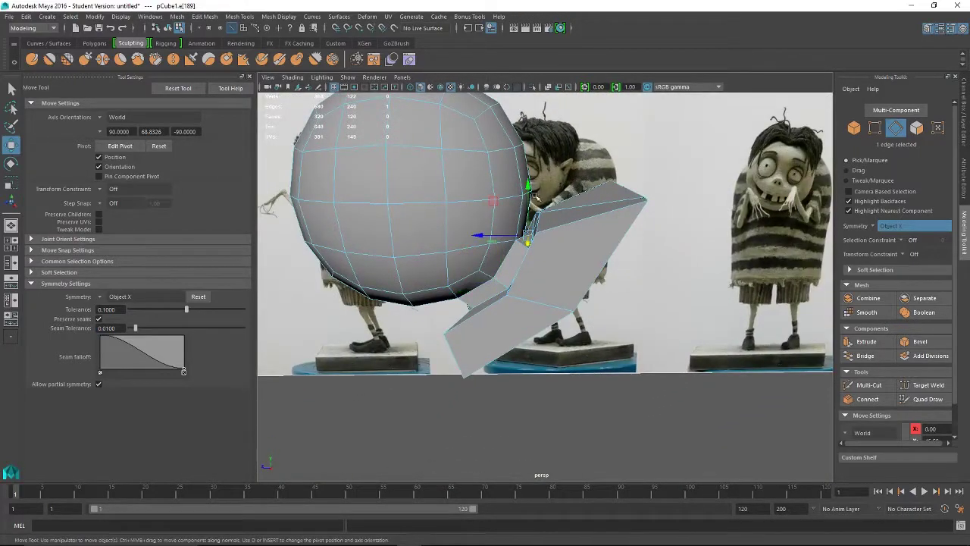
{"action": "left_click_drag", "start_coordinate": [529, 190], "coordinate": [540, 273]}
Lower the neck's front midline edge slightly and pull it forward, along with the vertical edge at the collar's front corner
{"action": "left_click", "coordinate": [462, 307]}
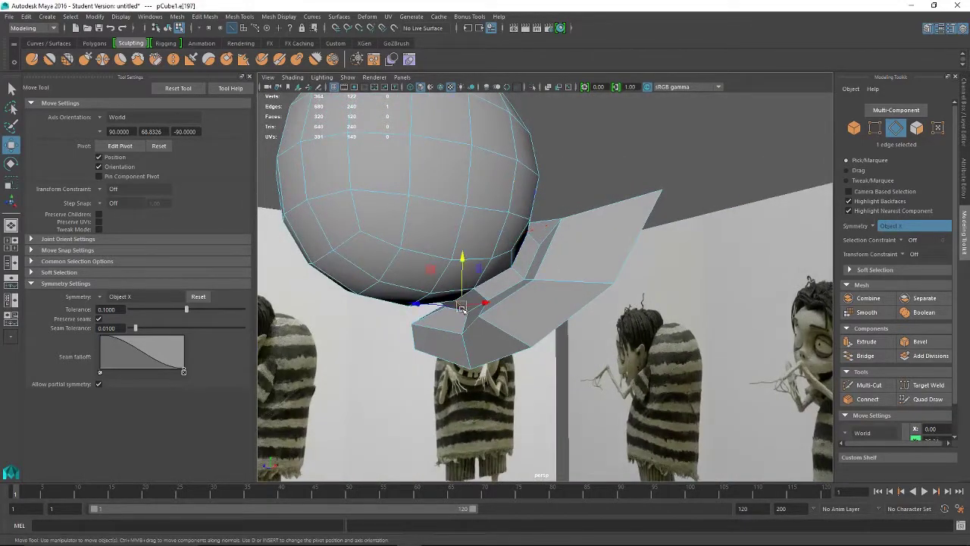
{"action": "left_click_drag", "start_coordinate": [463, 259], "coordinate": [463, 264]}
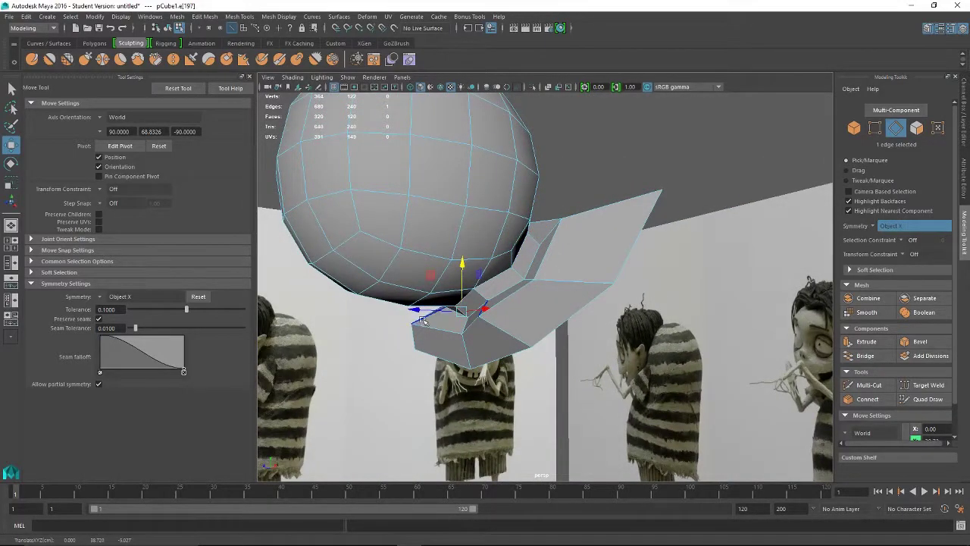
{"action": "left_click_drag", "start_coordinate": [419, 308], "coordinate": [410, 307]}
{"action": "left_click_drag", "start_coordinate": [473, 359], "coordinate": [450, 357], "text": "alt"}
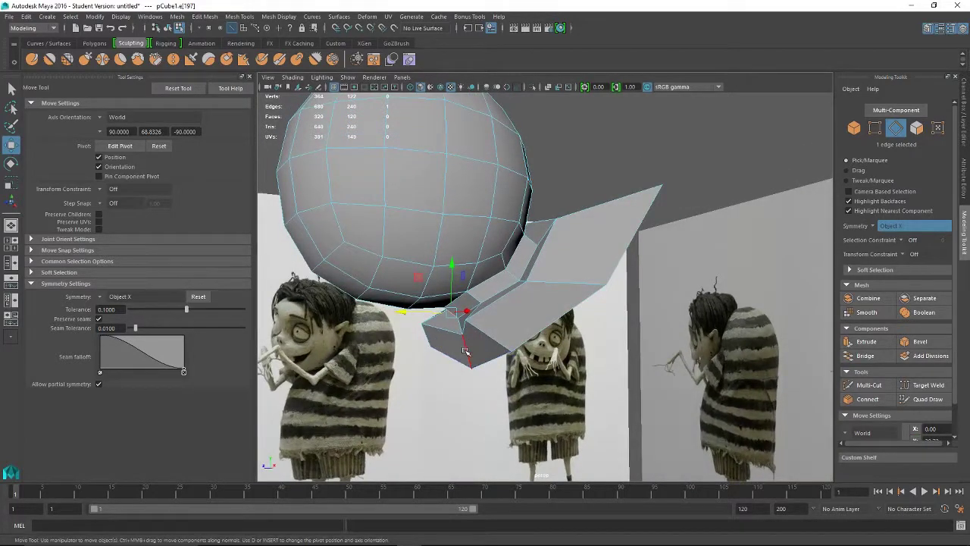
{"action": "left_click", "coordinate": [465, 350]}
{"action": "left_click_drag", "start_coordinate": [427, 352], "coordinate": [404, 354]}
Select the mirrored pair of edges along the sides of the upper back and move them sideways
{"action": "left_click_drag", "start_coordinate": [483, 336], "coordinate": [592, 326], "text": "alt"}
{"action": "left_click_drag", "start_coordinate": [533, 331], "coordinate": [612, 288], "text": "alt"}
{"action": "left_click", "coordinate": [592, 280]}
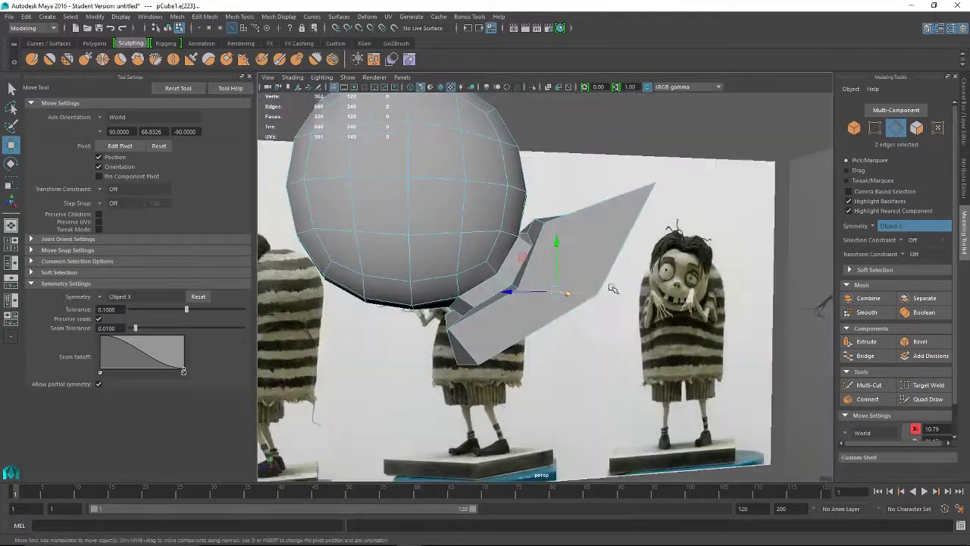
Switch to vertex selection and adjust the height of the centre vertex on the upper back's rear edge
{"action": "left_click_drag", "start_coordinate": [498, 291], "coordinate": [629, 199], "text": "alt"}
{"action": "left_click", "coordinate": [629, 203]}
{"action": "right_click_drag", "start_coordinate": [629, 203], "coordinate": [593, 204]}
{"action": "left_click_drag", "start_coordinate": [593, 204], "coordinate": [607, 190], "text": "alt"}
{"action": "left_click", "coordinate": [648, 189]}
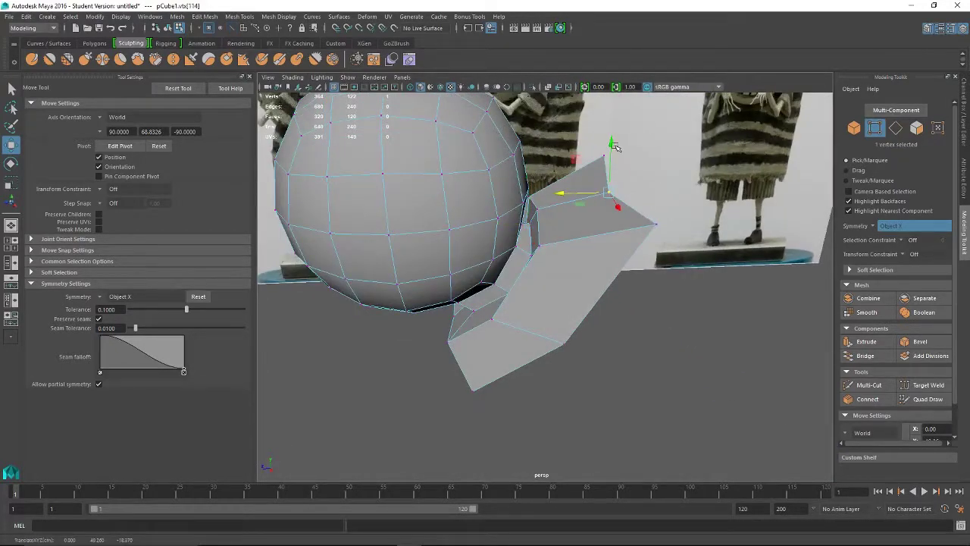
{"action": "left_click_drag", "start_coordinate": [616, 146], "coordinate": [643, 332]}
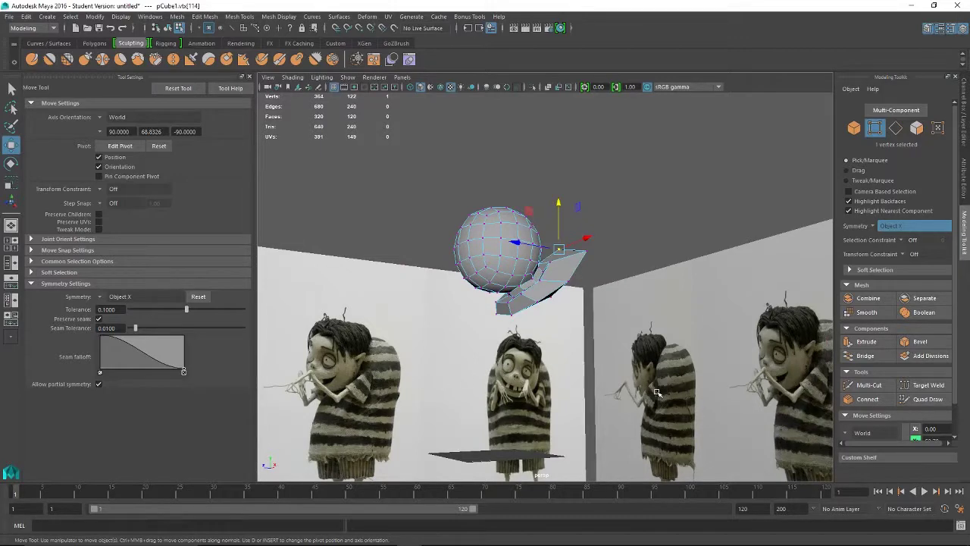
Move the mirrored pair of vertices at the collar's front corners and the centre front vertex backward
{"action": "mouse_move", "coordinate": [597, 259]}
{"action": "left_mouse_down", "text": "alt"}
{"action": "mouse_move", "coordinate": [493, 301]}
{"action": "mouse_move", "coordinate": [538, 233]}
{"action": "mouse_move", "coordinate": [528, 241]}
{"action": "mouse_move", "coordinate": [622, 264]}
{"action": "mouse_move", "coordinate": [597, 286]}
{"action": "mouse_move", "coordinate": [589, 276]}
{"action": "left_mouse_up", "text": "alt"}
{"action": "right_click_drag", "start_coordinate": [523, 325], "coordinate": [546, 364], "text": "alt"}
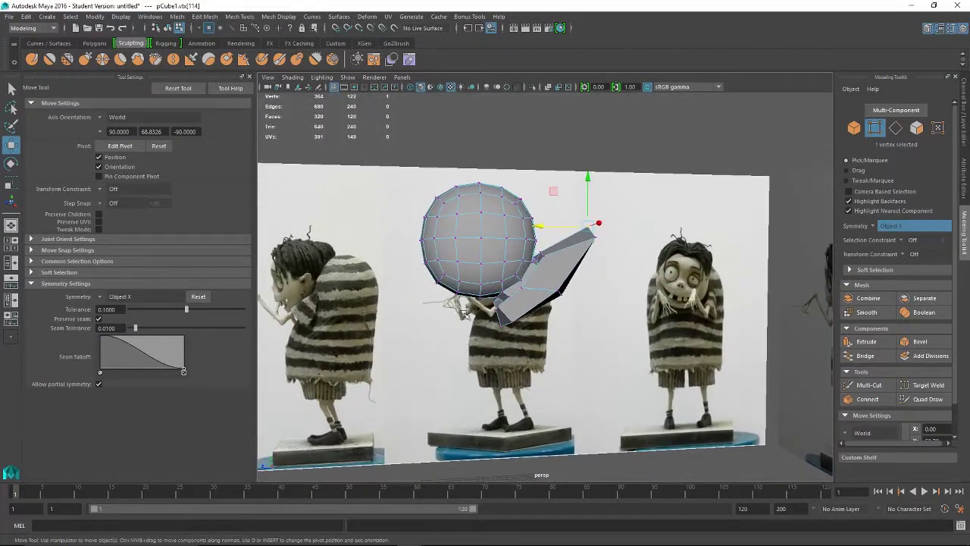
{"action": "scroll", "coordinate": [468, 363], "scroll_direction": "up", "scroll_amount": 3}
{"action": "left_click", "coordinate": [448, 328]}
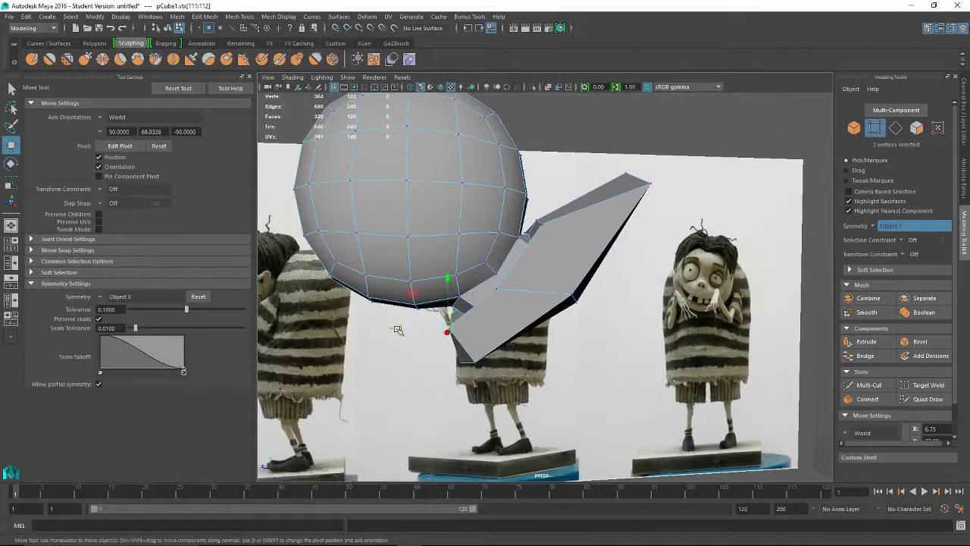
{"action": "left_click_drag", "start_coordinate": [398, 330], "coordinate": [424, 324]}
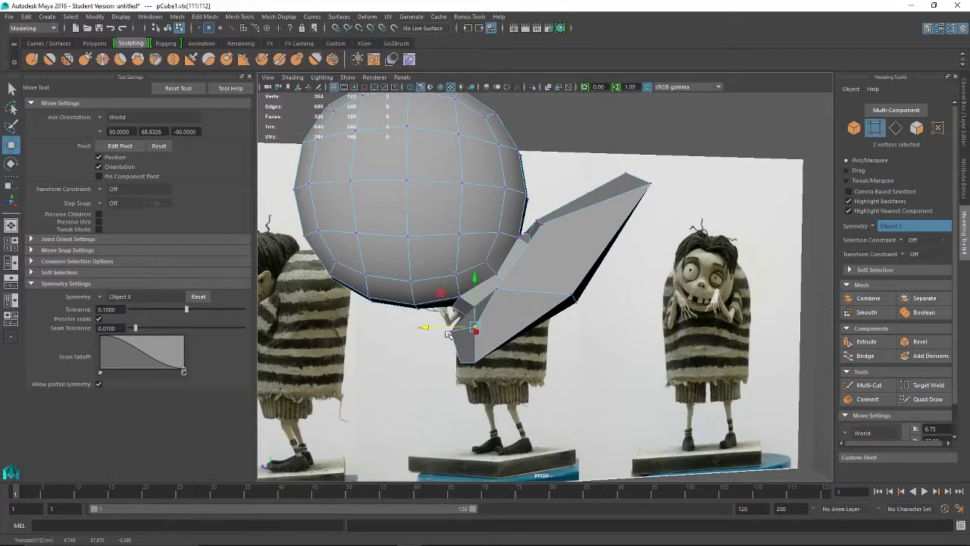
{"action": "left_click", "coordinate": [405, 332]}
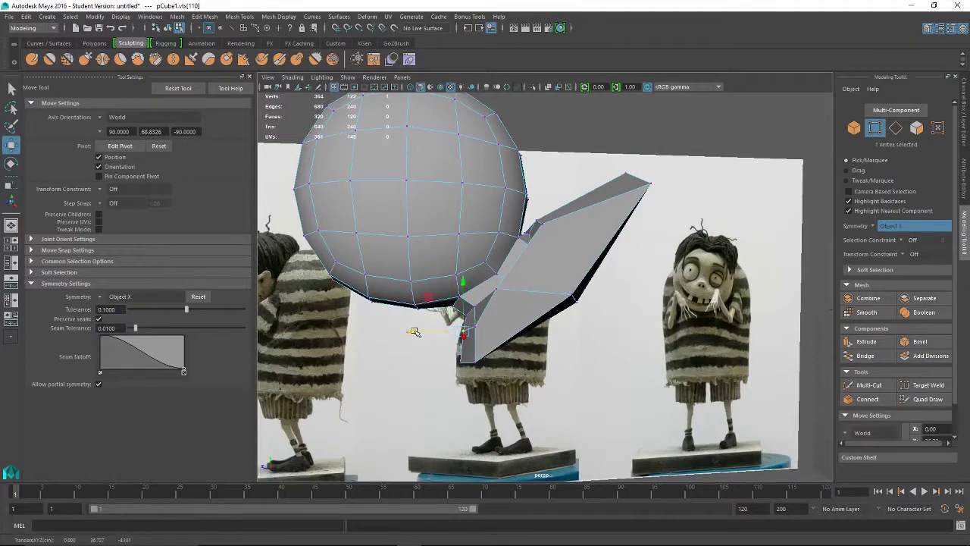
{"action": "left_click_drag", "start_coordinate": [414, 332], "coordinate": [486, 333], "text": "alt"}
Select the five vertices on the head's lower front and move them forward and down to form the chin
{"action": "left_click_drag", "start_coordinate": [486, 294], "coordinate": [489, 275]}
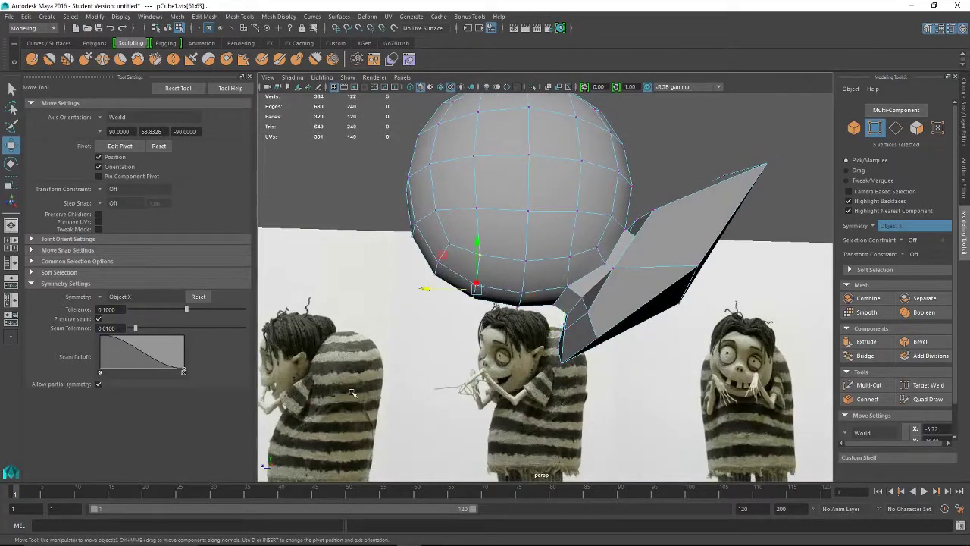
{"action": "middle_click_drag", "start_coordinate": [355, 394], "coordinate": [453, 352], "text": "alt"}
{"action": "middle_click_drag", "start_coordinate": [316, 393], "coordinate": [405, 382], "text": "alt"}
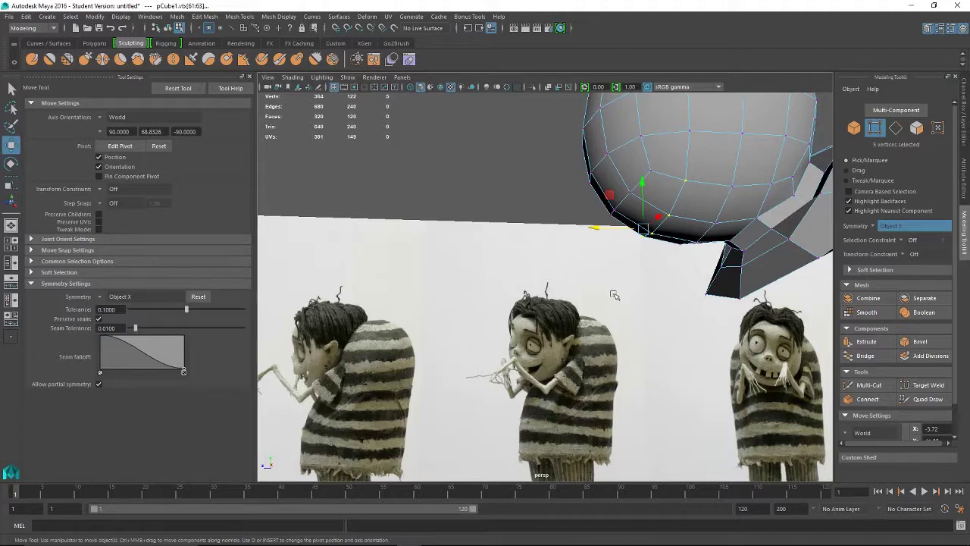
{"action": "middle_click_drag", "start_coordinate": [631, 294], "coordinate": [489, 327], "text": "alt"}
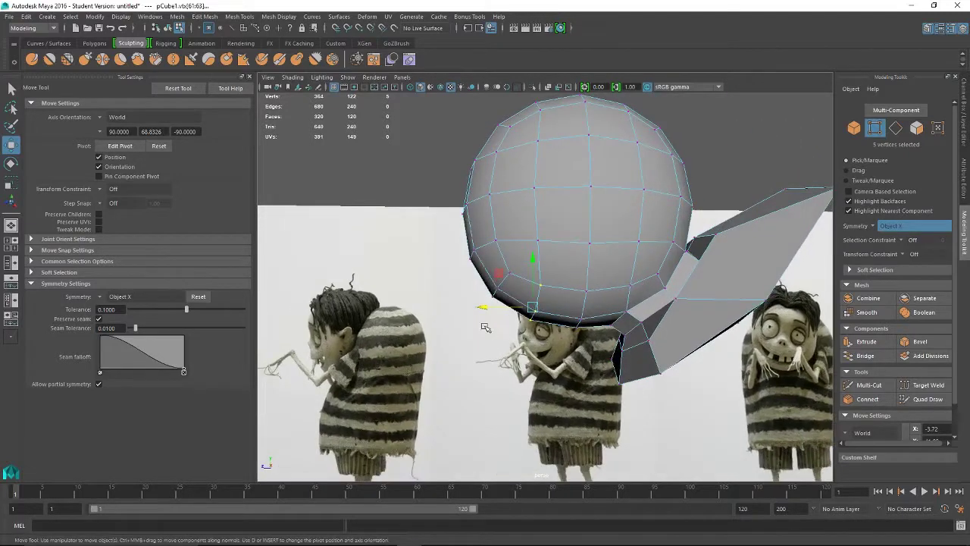
{"action": "left_click_drag", "start_coordinate": [484, 309], "coordinate": [474, 315]}
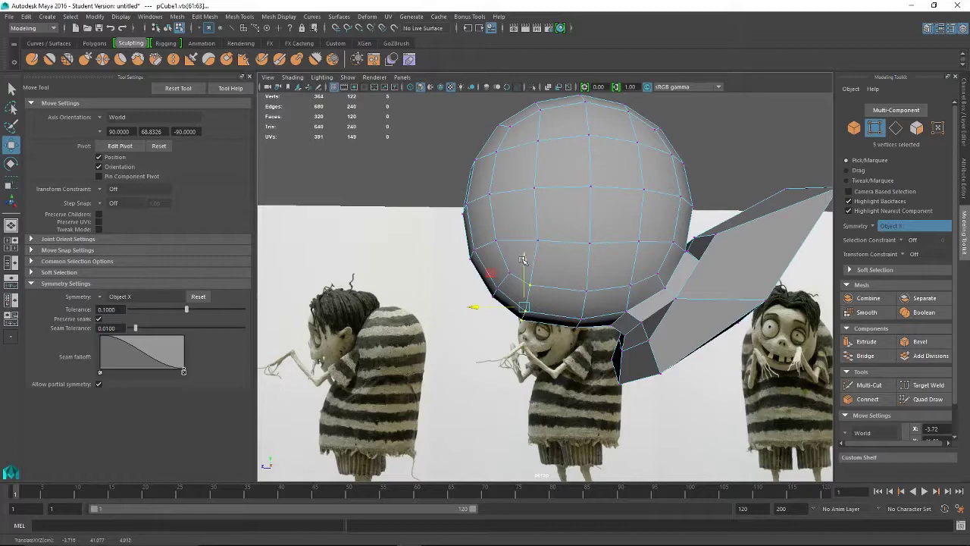
{"action": "left_click_drag", "start_coordinate": [524, 276], "coordinate": [503, 275], "text": "alt"}
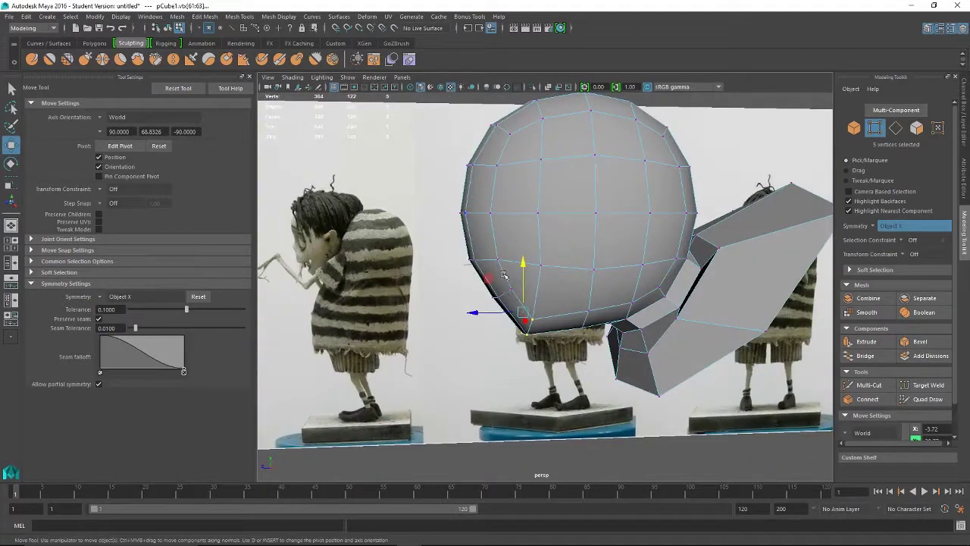
Push the three central vertices of the face's middle row back, and move the mirrored pair beside the centre further in
{"action": "left_click", "coordinate": [468, 216]}
{"action": "left_click_drag", "start_coordinate": [468, 216], "coordinate": [448, 282], "text": "alt"}
{"action": "left_click", "coordinate": [419, 292]}
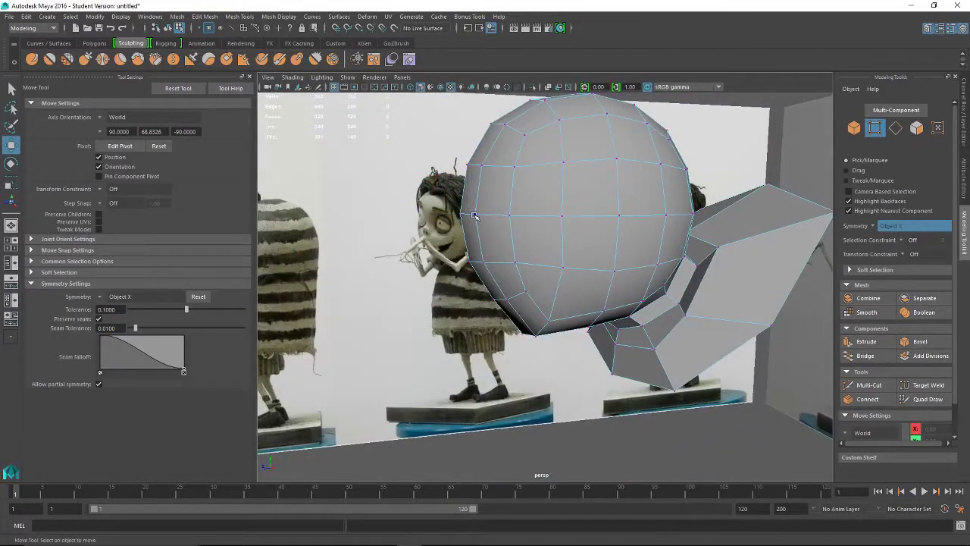
{"action": "left_click", "coordinate": [471, 215]}
{"action": "left_click_drag", "start_coordinate": [473, 216], "coordinate": [501, 226], "text": "alt"}
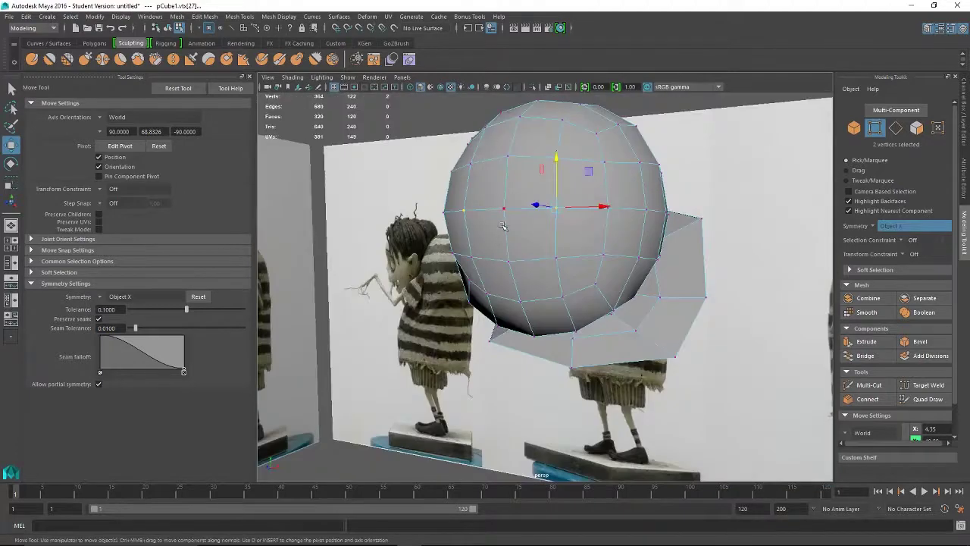
{"action": "left_click", "coordinate": [506, 206]}
{"action": "left_click_drag", "start_coordinate": [485, 269], "coordinate": [412, 285], "text": "alt"}
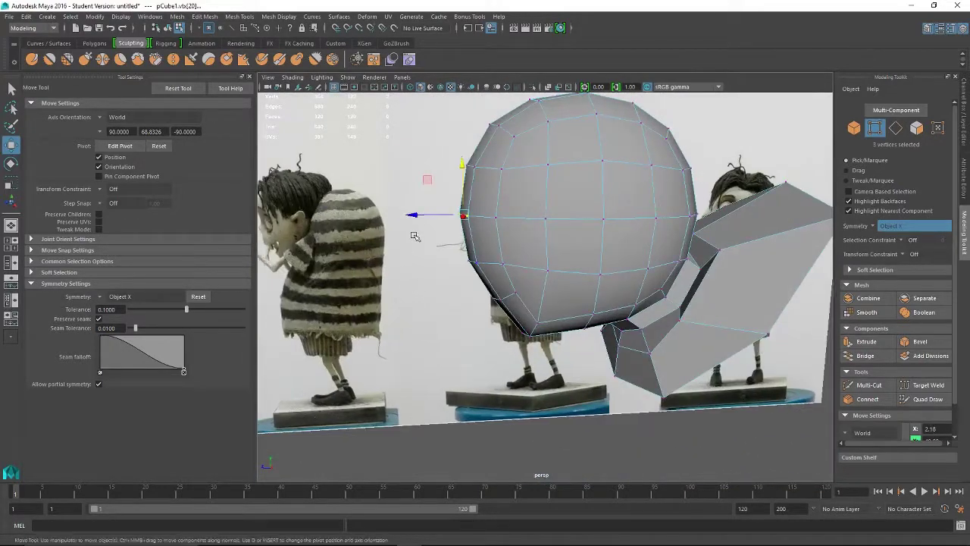
{"action": "left_click_drag", "start_coordinate": [416, 214], "coordinate": [428, 213]}
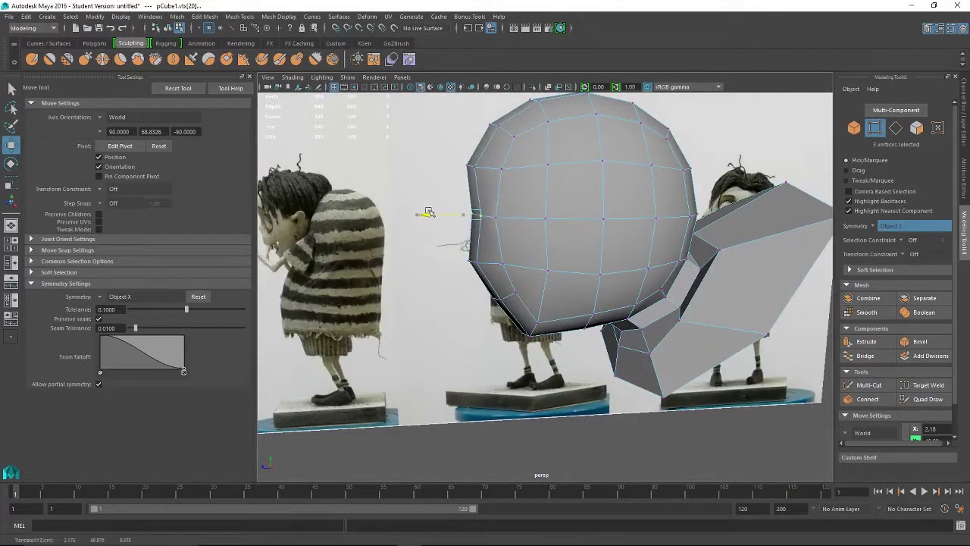
{"action": "left_click", "coordinate": [495, 218]}
{"action": "left_click_drag", "start_coordinate": [448, 217], "coordinate": [466, 270]}
{"action": "left_click_drag", "start_coordinate": [427, 214], "coordinate": [449, 213]}
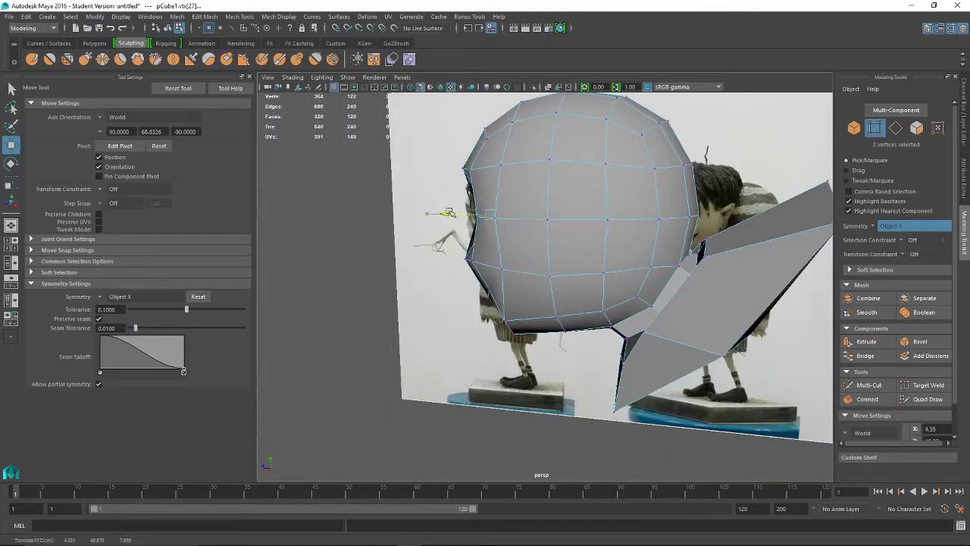
Select the next mirrored vertex pairs outward along the middle row and move them back around the sides of the head
{"action": "left_click_drag", "start_coordinate": [452, 258], "coordinate": [511, 225], "text": "alt"}
{"action": "left_click", "coordinate": [511, 248]}
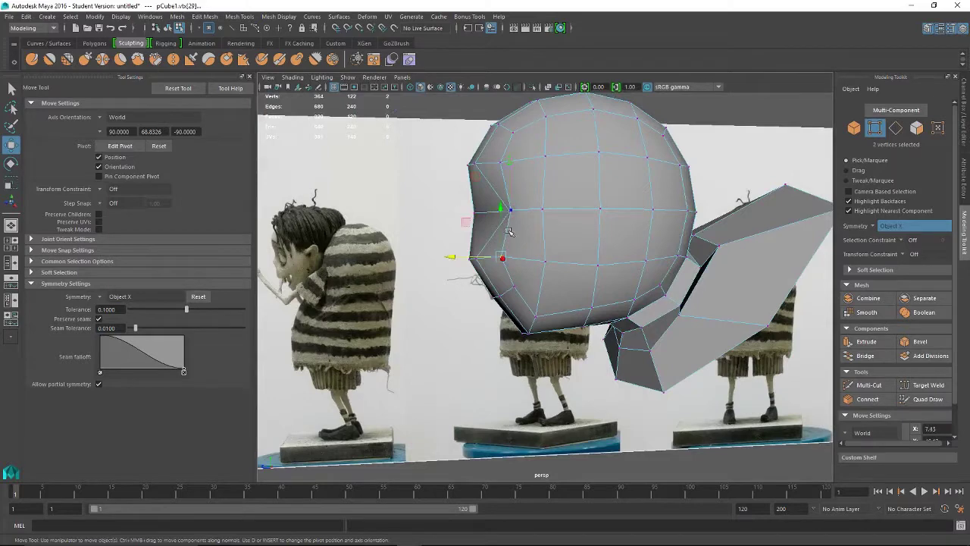
{"action": "left_click", "coordinate": [511, 210]}
{"action": "left_click", "coordinate": [545, 210], "text": "shift"}
{"action": "left_click_drag", "start_coordinate": [547, 251], "coordinate": [529, 256], "text": "alt"}
{"action": "left_click_drag", "start_coordinate": [441, 212], "coordinate": [468, 213]}
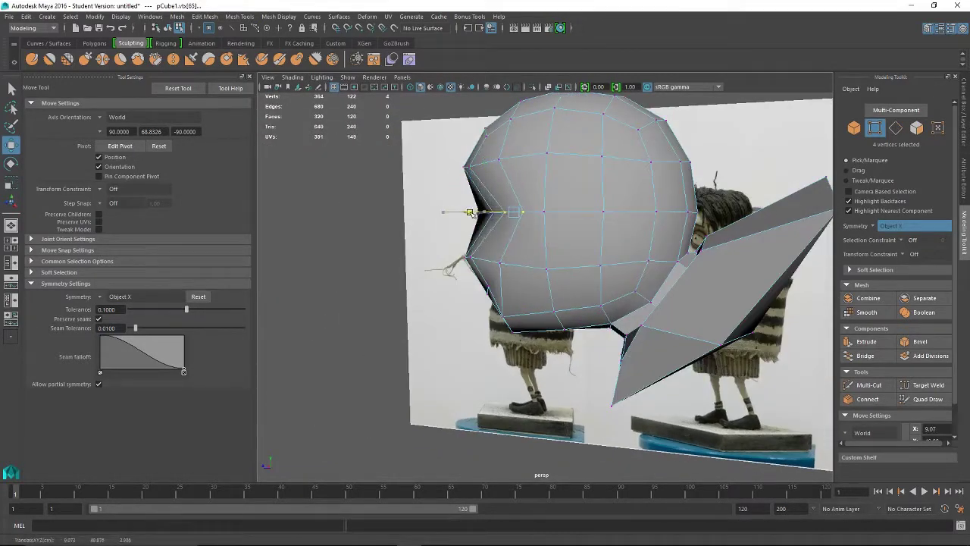
{"action": "left_click", "coordinate": [502, 214]}
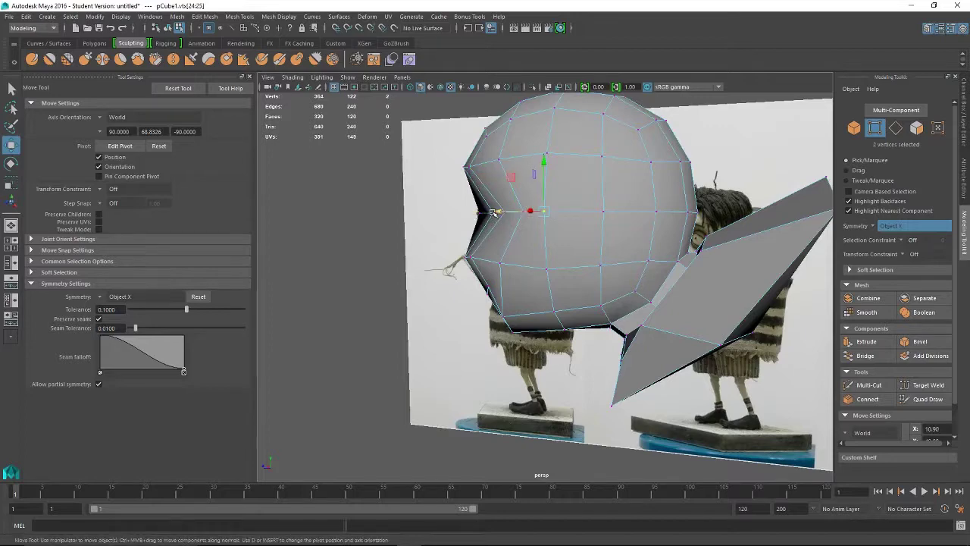
{"action": "left_click_drag", "start_coordinate": [494, 212], "coordinate": [518, 211]}
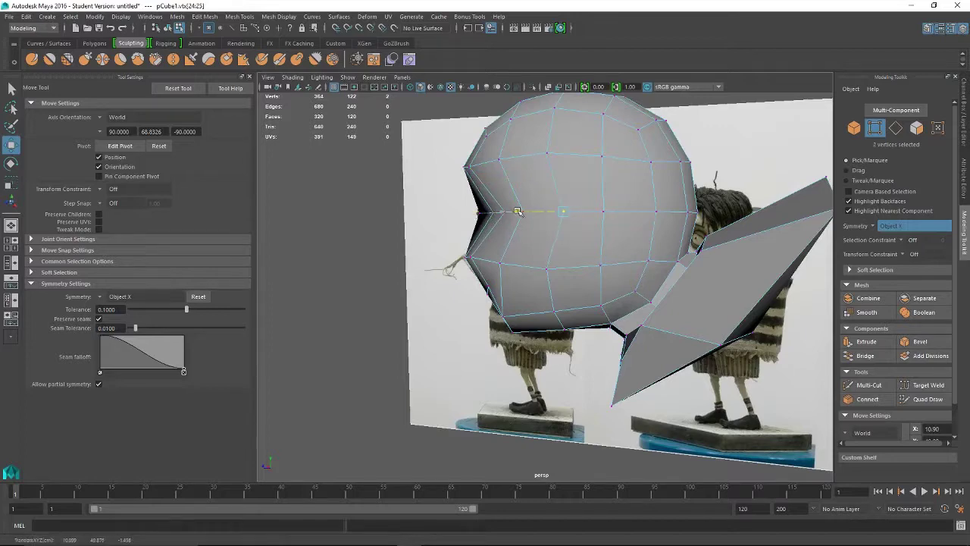
{"action": "left_click", "coordinate": [595, 215]}
{"action": "left_click_drag", "start_coordinate": [570, 213], "coordinate": [659, 245], "text": "alt"}
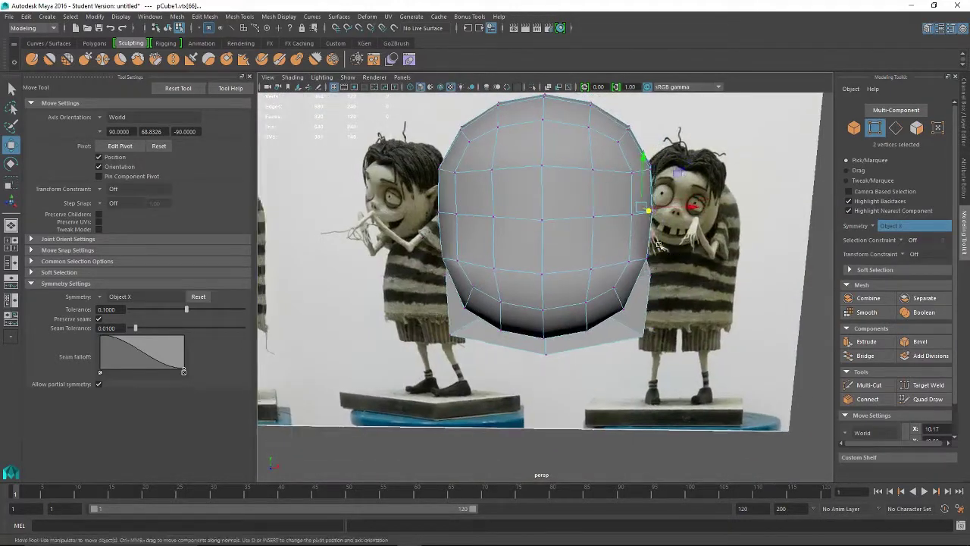
Raise the inner mirrored pair of vertices in the brow row and lower the outer brow pairs
{"action": "left_click", "coordinate": [490, 170]}
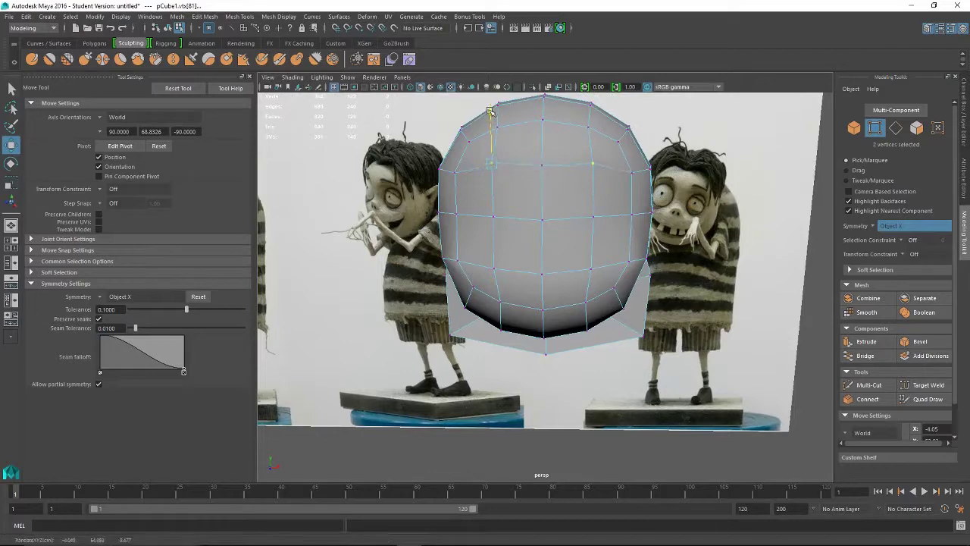
{"action": "left_click_drag", "start_coordinate": [491, 112], "coordinate": [491, 99]}
{"action": "left_click_drag", "start_coordinate": [447, 175], "coordinate": [662, 170], "text": "alt"}
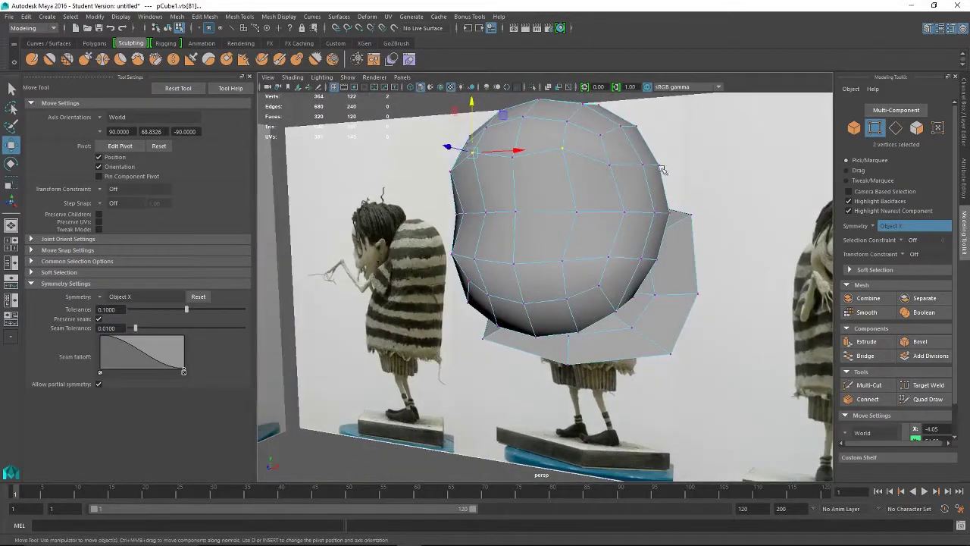
{"action": "left_click", "coordinate": [643, 164]}
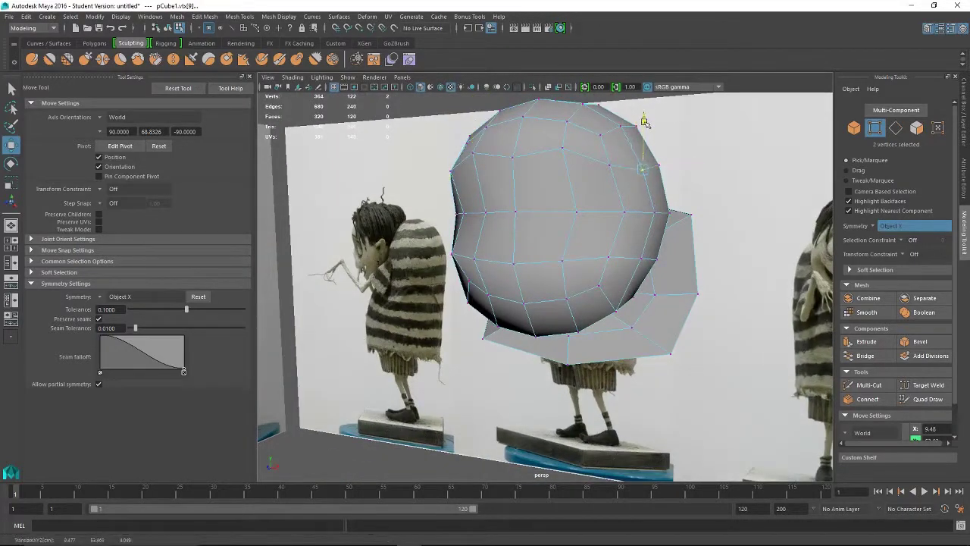
{"action": "left_click", "coordinate": [660, 164]}
{"action": "left_click_drag", "start_coordinate": [659, 122], "coordinate": [660, 132]}
{"action": "left_click_drag", "start_coordinate": [540, 240], "coordinate": [586, 239], "text": "alt"}
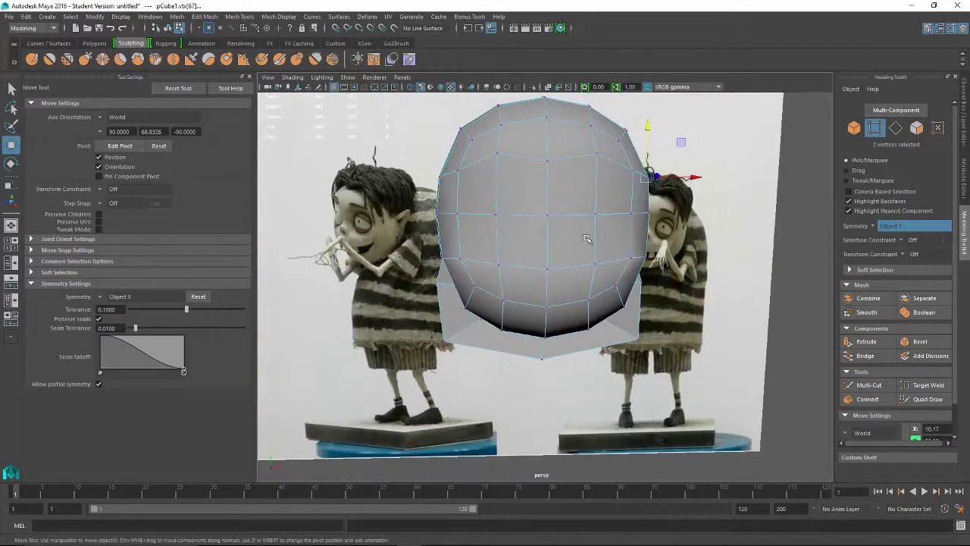
Slide the inner middle-row vertex pair towards the face's centre line and shift the next pairs outward from it sideways
{"action": "left_click", "coordinate": [493, 215]}
{"action": "left_click_drag", "start_coordinate": [493, 214], "coordinate": [564, 213]}
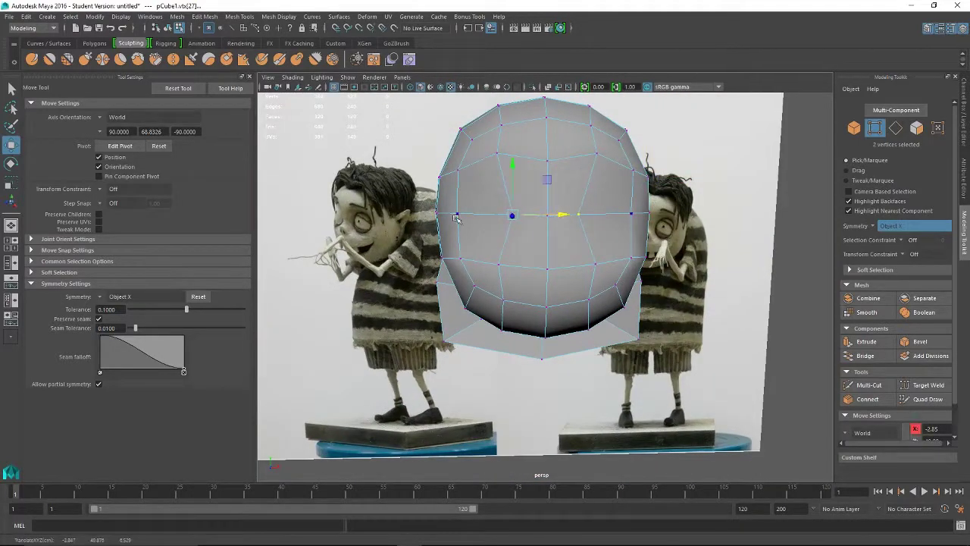
{"action": "left_click", "coordinate": [460, 214]}
{"action": "mouse_move", "coordinate": [503, 214]}
{"action": "left_mouse_down"}
{"action": "mouse_move", "coordinate": [520, 213]}
{"action": "mouse_move", "coordinate": [497, 213]}
{"action": "left_mouse_up"}
{"action": "left_click", "coordinate": [437, 213]}
{"action": "left_click_drag", "start_coordinate": [575, 244], "coordinate": [437, 298], "text": "alt"}
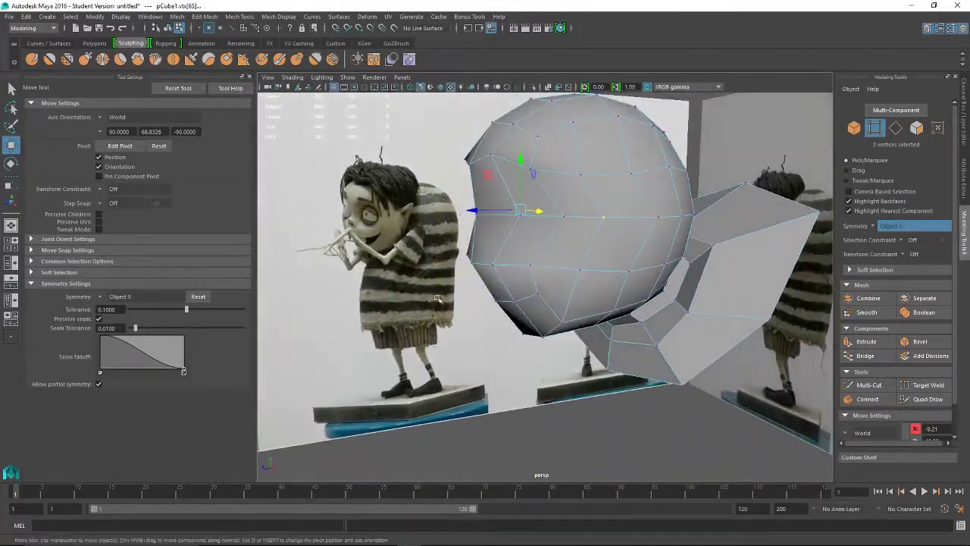
Adjust the height and depth of the centre-line vertex in the row below the face's middle row
{"action": "left_click", "coordinate": [471, 221]}
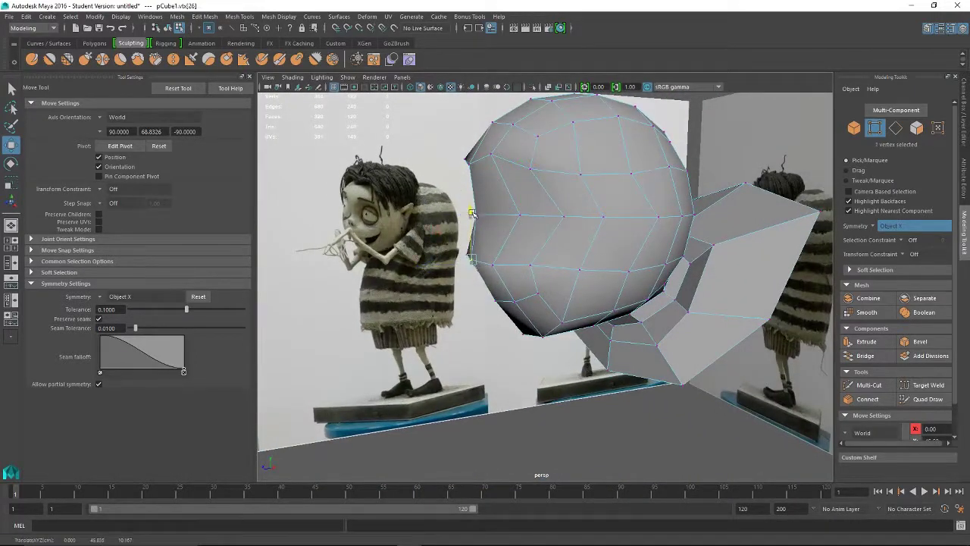
{"action": "left_click_drag", "start_coordinate": [426, 256], "coordinate": [479, 287]}
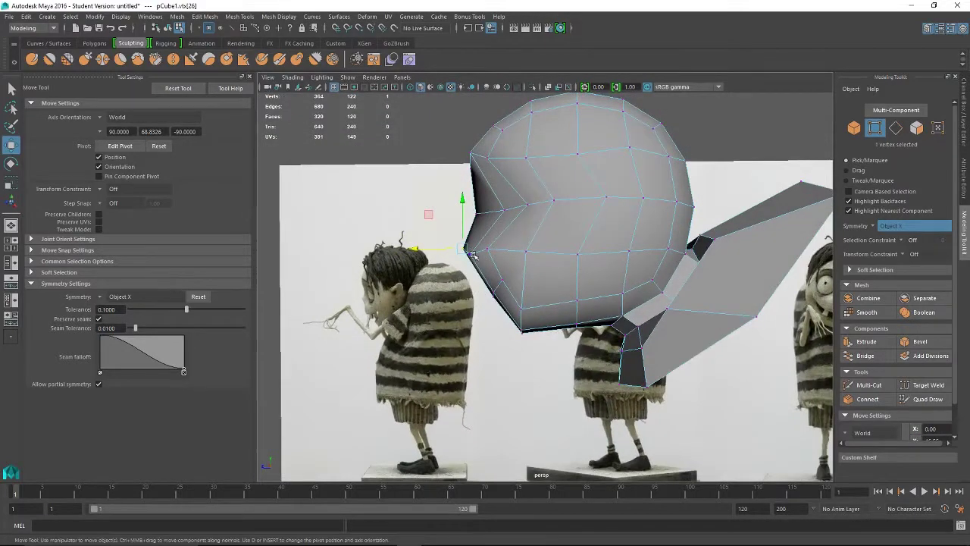
{"action": "left_click", "coordinate": [474, 255]}
{"action": "left_click_drag", "start_coordinate": [474, 255], "coordinate": [616, 209], "text": "alt"}
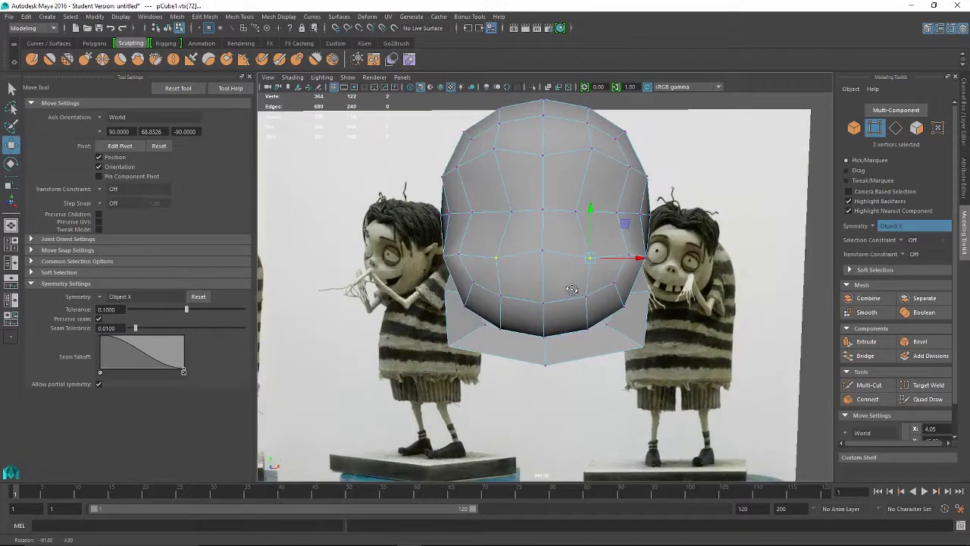
Raise the inner and outer mirrored vertex pairs in the row below the face's middle row
{"action": "left_click", "coordinate": [592, 202]}
{"action": "left_click", "coordinate": [588, 258]}
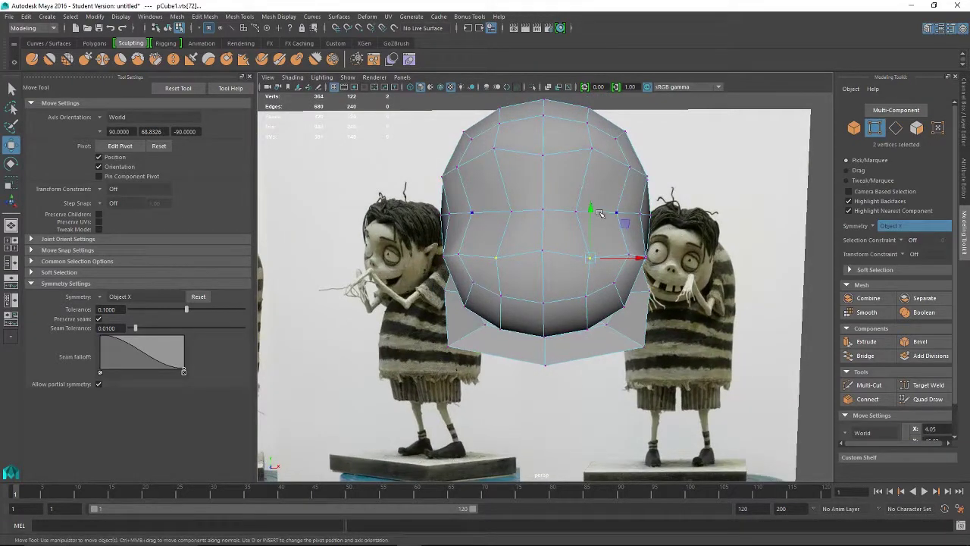
{"action": "left_click", "coordinate": [459, 252]}
{"action": "left_click", "coordinate": [460, 205]}
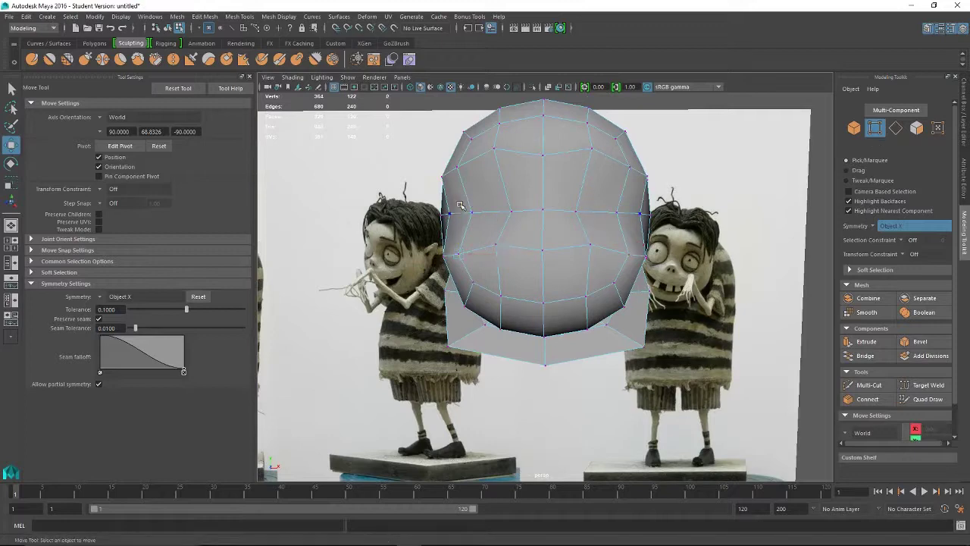
{"action": "left_click", "coordinate": [458, 255]}
{"action": "left_click_drag", "start_coordinate": [458, 206], "coordinate": [462, 195]}
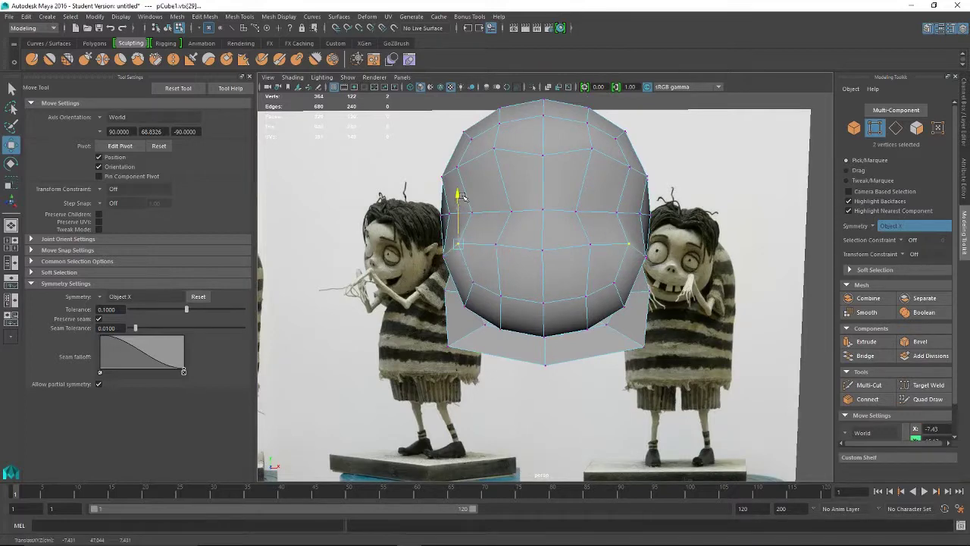
{"action": "left_click_drag", "start_coordinate": [458, 267], "coordinate": [630, 384], "text": "alt"}
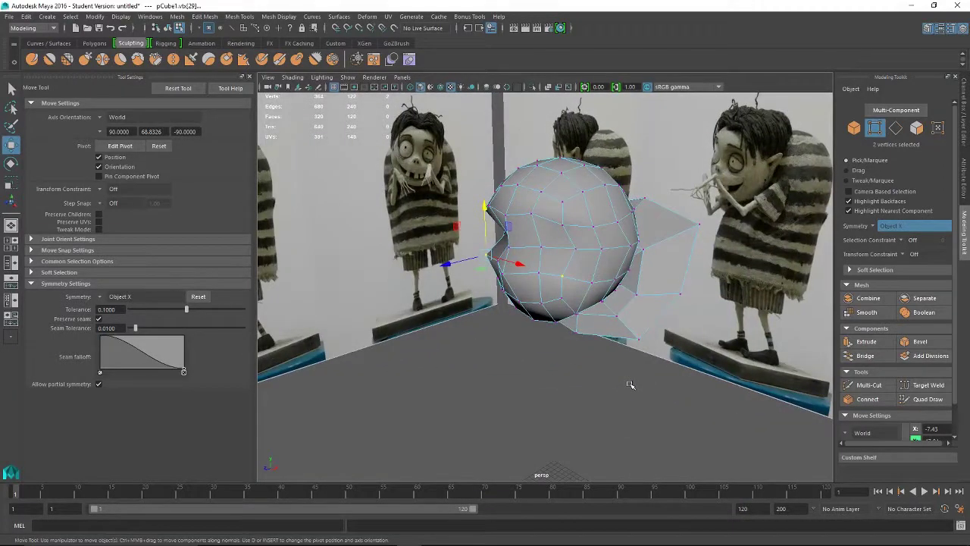
{"action": "left_click_drag", "start_coordinate": [522, 340], "coordinate": [600, 293], "text": "alt"}
{"action": "right_click_drag", "start_coordinate": [599, 256], "coordinate": [576, 291]}
{"action": "left_click", "coordinate": [622, 270]}
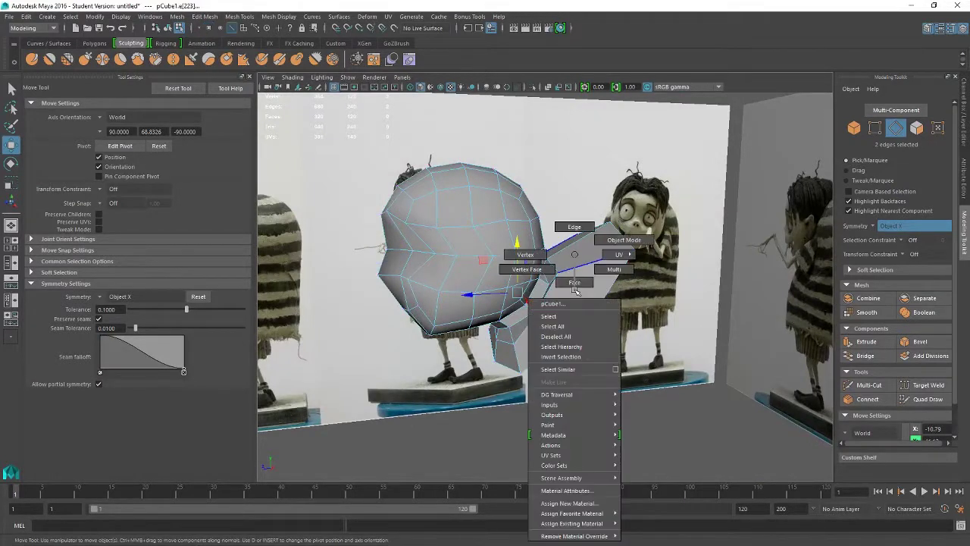
{"action": "right_click_drag", "start_coordinate": [575, 228], "coordinate": [575, 228]}
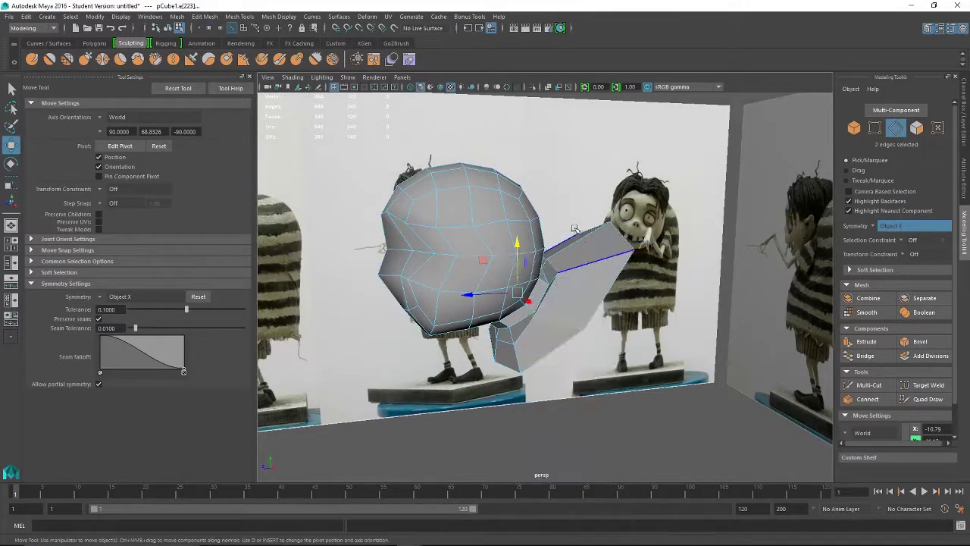
{"action": "left_click", "coordinate": [613, 288], "text": "shift"}
{"action": "left_click_drag", "start_coordinate": [612, 274], "coordinate": [610, 318], "text": "alt"}
{"action": "left_click", "coordinate": [629, 272], "text": "shift"}
{"action": "left_click_drag", "start_coordinate": [594, 376], "coordinate": [629, 318], "text": "alt"}
{"action": "left_click", "coordinate": [557, 370], "text": "shift"}
{"action": "left_click_drag", "start_coordinate": [557, 369], "coordinate": [511, 329], "text": "alt"}
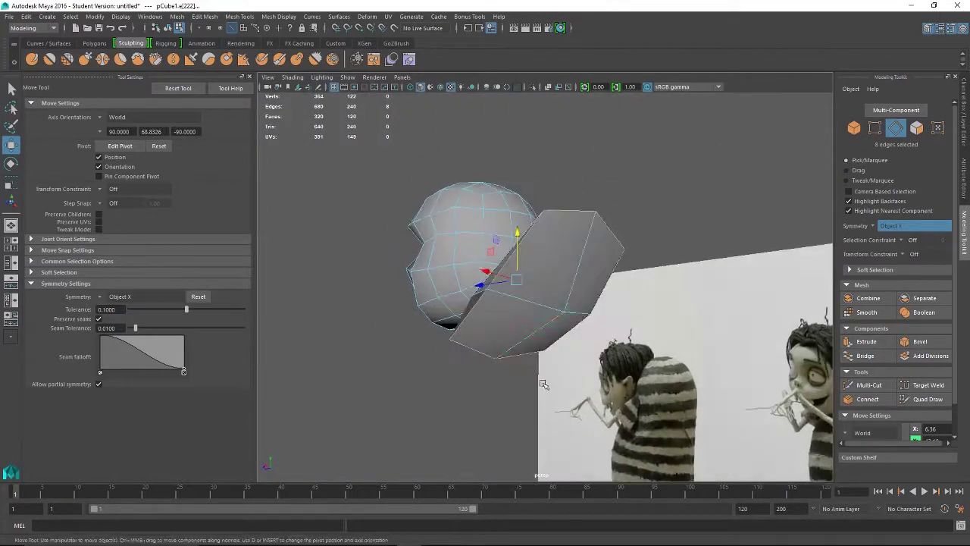
Select the four faces closing off the rear of the upper back and extrude them
{"action": "right_click_drag", "start_coordinate": [510, 266], "coordinate": [518, 287]}
{"action": "left_click", "coordinate": [507, 331]}
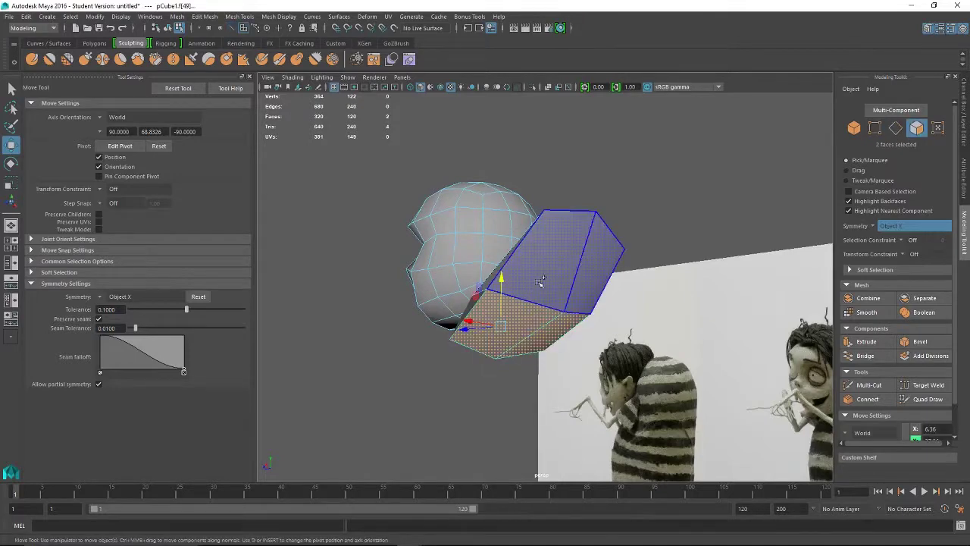
{"action": "left_click_drag", "start_coordinate": [533, 381], "coordinate": [408, 148], "text": "alt"}
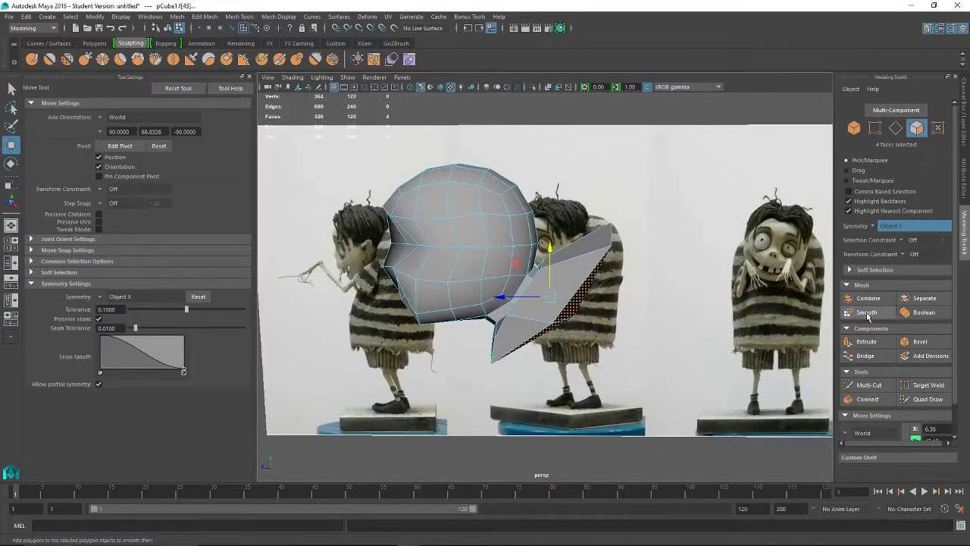
{"action": "left_click", "coordinate": [864, 350]}
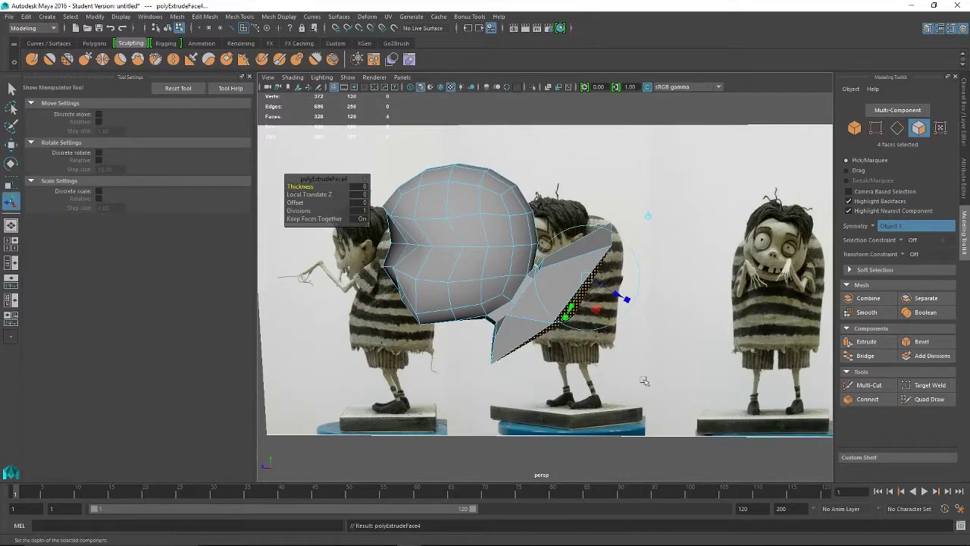
{"action": "left_click_drag", "start_coordinate": [680, 399], "coordinate": [609, 387], "text": "alt"}
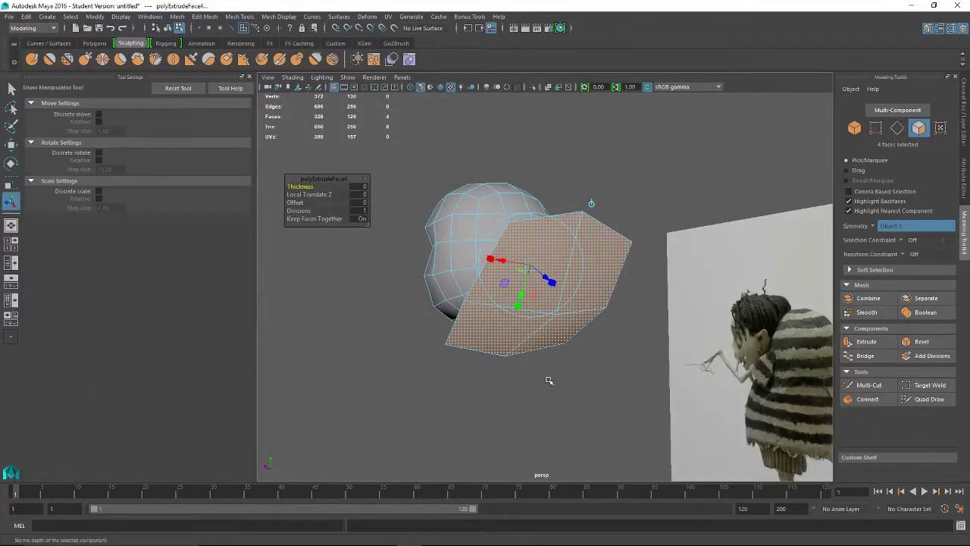
Turn symmetry off and scale the four extruded back faces up uniformly
{"action": "key", "text": "r"}
{"action": "left_click_drag", "start_coordinate": [546, 352], "coordinate": [522, 361], "text": "alt"}
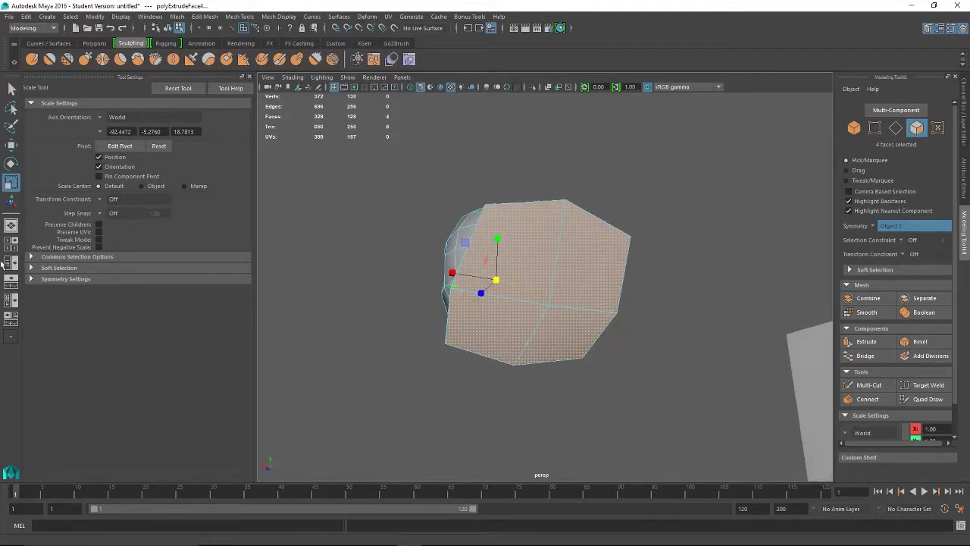
{"action": "left_click", "coordinate": [32, 280]}
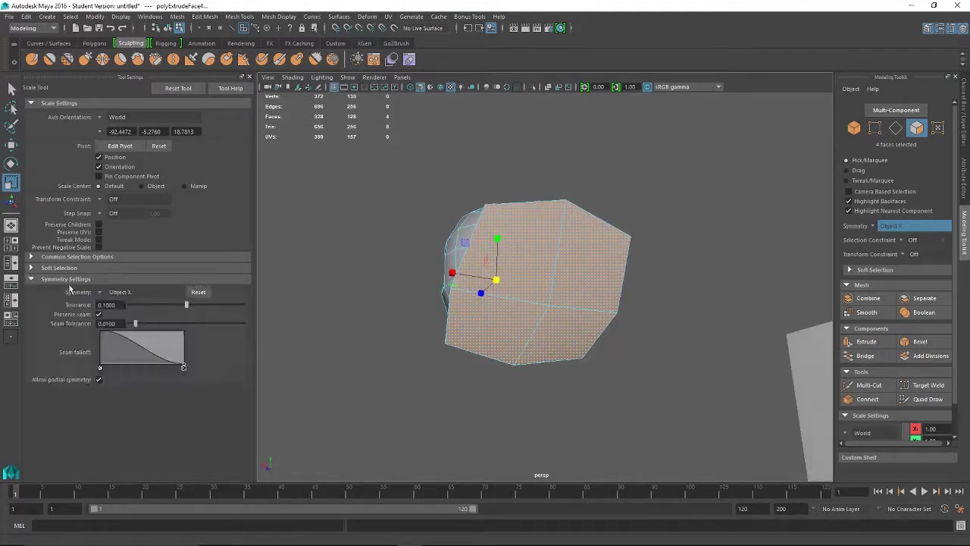
{"action": "left_click", "coordinate": [105, 296]}
{"action": "left_click", "coordinate": [113, 300]}
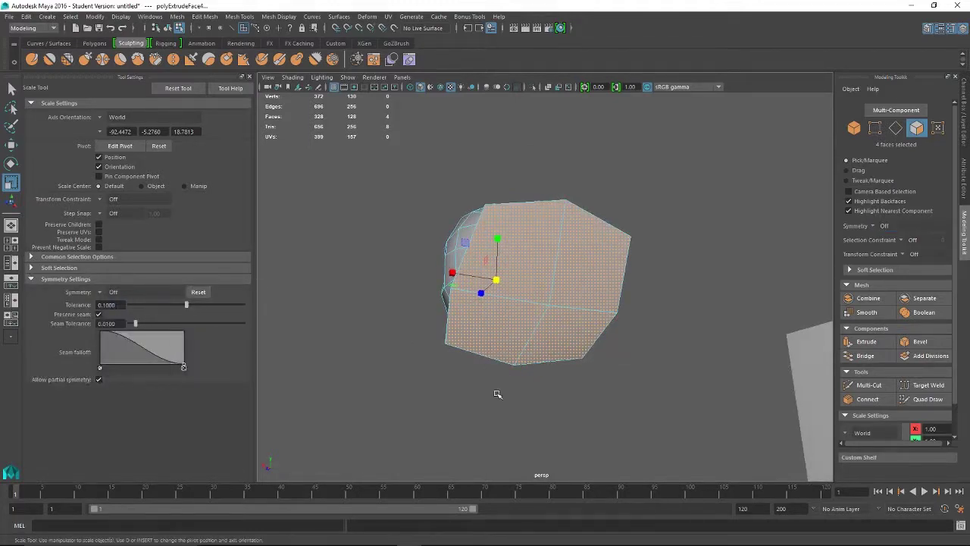
{"action": "left_click_drag", "start_coordinate": [535, 341], "coordinate": [504, 324], "text": "alt"}
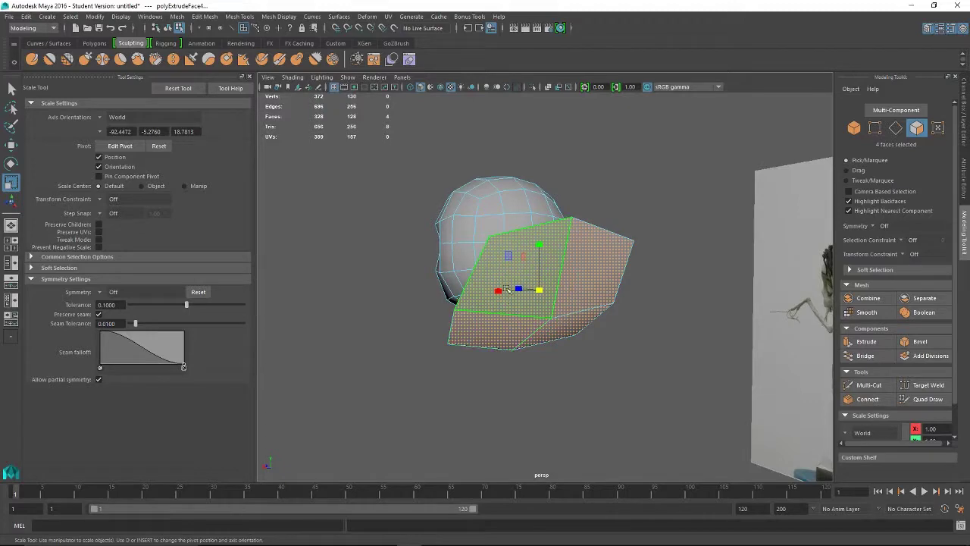
{"action": "mouse_move", "coordinate": [519, 371]}
{"action": "left_mouse_down", "text": "alt"}
{"action": "mouse_move", "coordinate": [498, 329]}
{"action": "mouse_move", "coordinate": [531, 403]}
{"action": "mouse_move", "coordinate": [515, 389]}
{"action": "left_mouse_up", "text": "alt"}
{"action": "left_click_drag", "start_coordinate": [540, 292], "coordinate": [637, 367]}
Move the enlarged back faces backward and down to thicken the upper back
{"action": "key", "text": "w"}
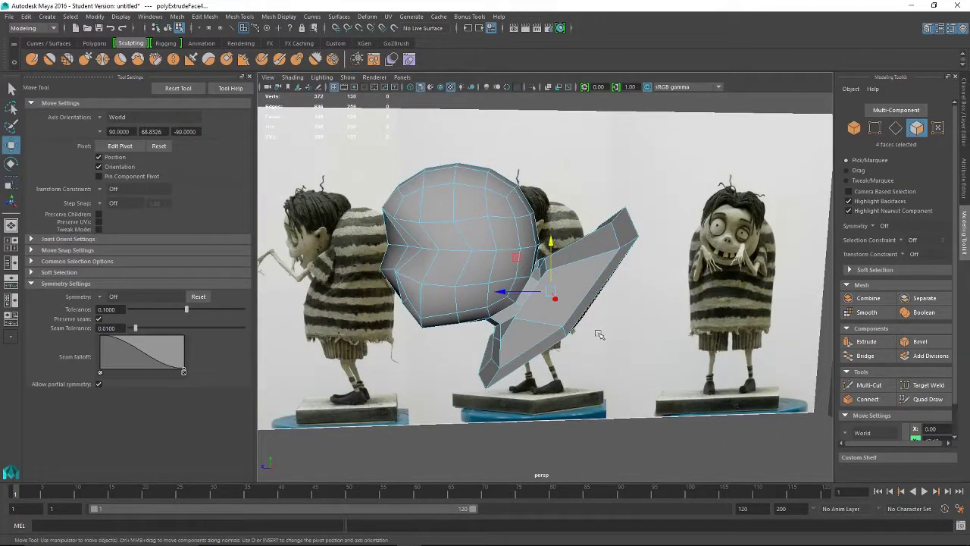
{"action": "left_click_drag", "start_coordinate": [504, 294], "coordinate": [525, 295]}
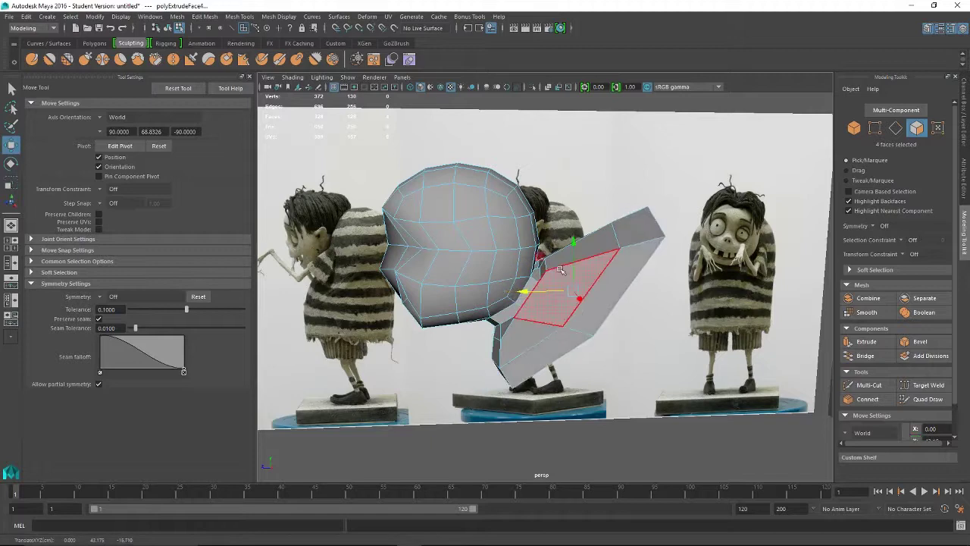
{"action": "left_click_drag", "start_coordinate": [575, 243], "coordinate": [575, 268]}
{"action": "left_click_drag", "start_coordinate": [542, 322], "coordinate": [520, 317]}
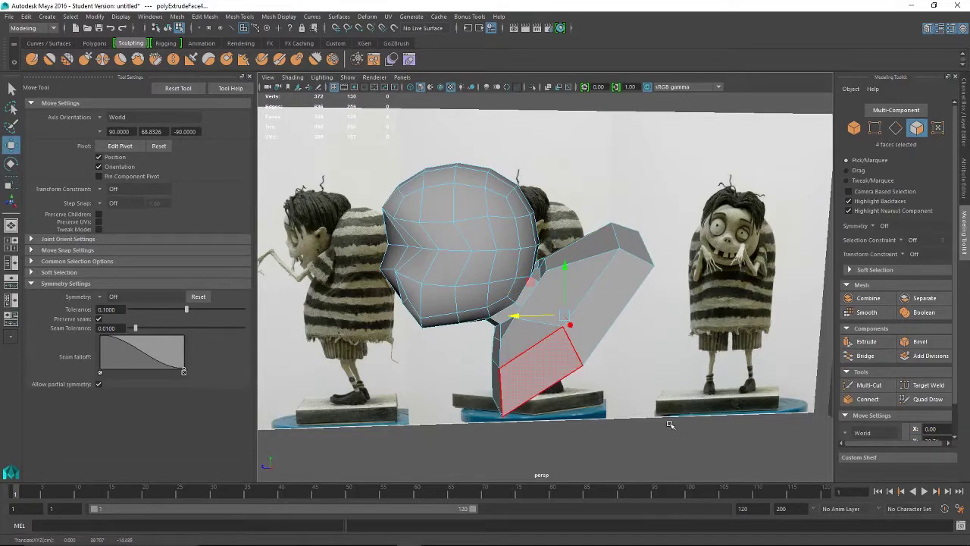
{"action": "left_click_drag", "start_coordinate": [670, 425], "coordinate": [603, 255], "text": "alt"}
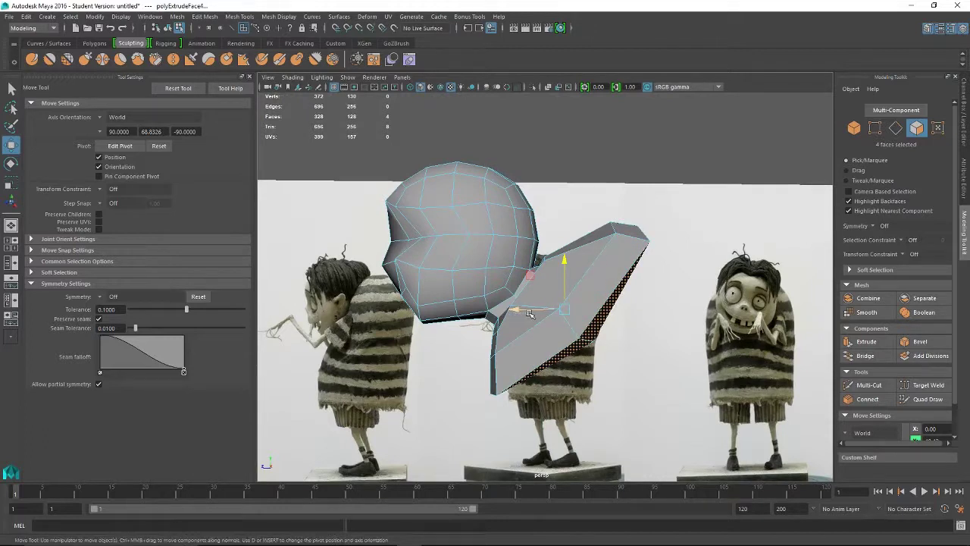
{"action": "key", "text": "ctrl+z"}
{"action": "mouse_move", "coordinate": [515, 312]}
{"action": "left_mouse_down"}
{"action": "mouse_move", "coordinate": [526, 306]}
{"action": "mouse_move", "coordinate": [516, 314]}
{"action": "left_mouse_up"}
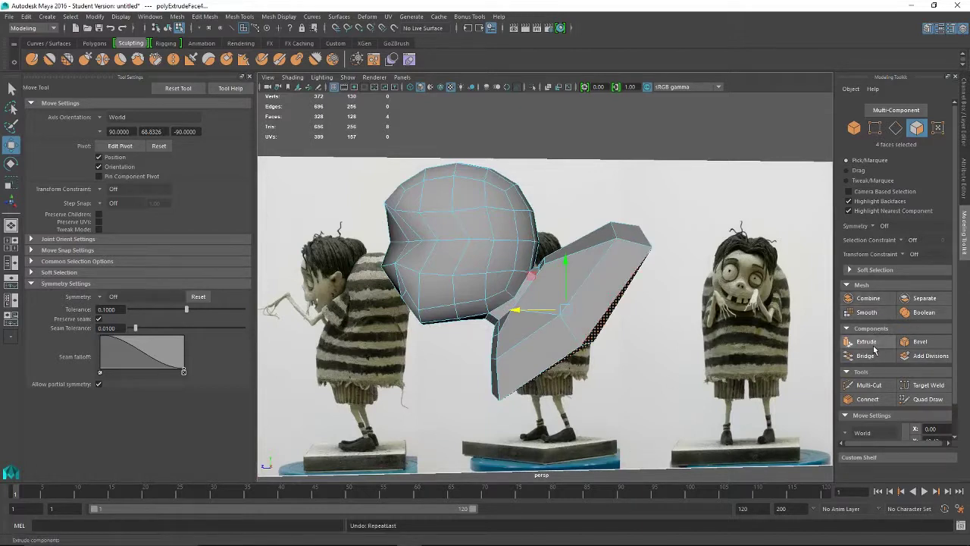
Extrude the four back faces again and move the new section backward and down to extend the hump
{"action": "left_click_drag", "start_coordinate": [703, 382], "coordinate": [766, 371], "text": "alt"}
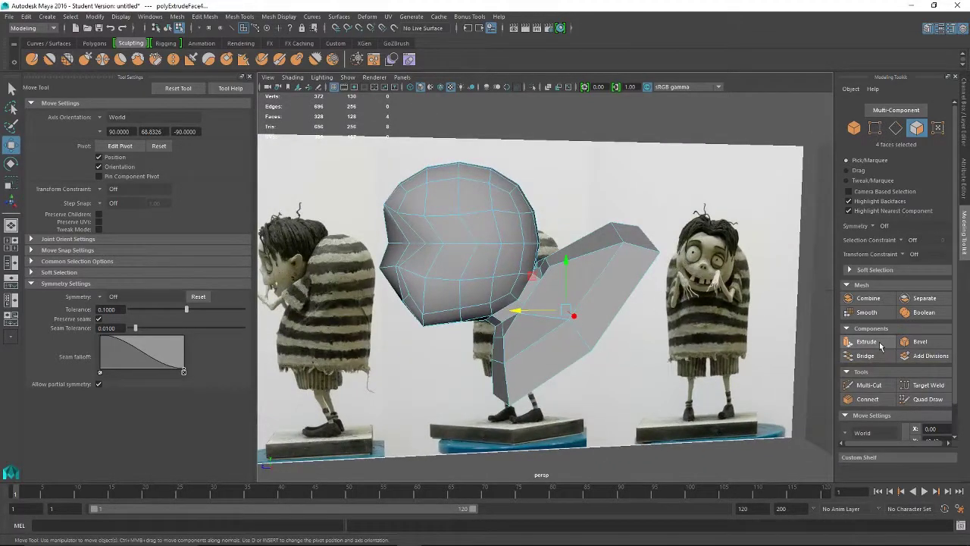
{"action": "left_click", "coordinate": [881, 345]}
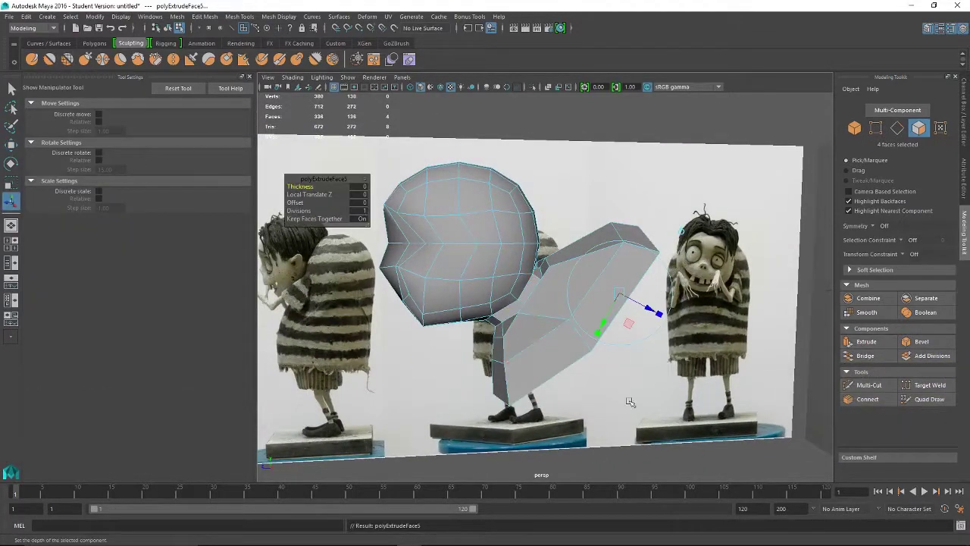
{"action": "left_click_drag", "start_coordinate": [630, 402], "coordinate": [638, 434], "text": "alt"}
{"action": "key", "text": "w"}
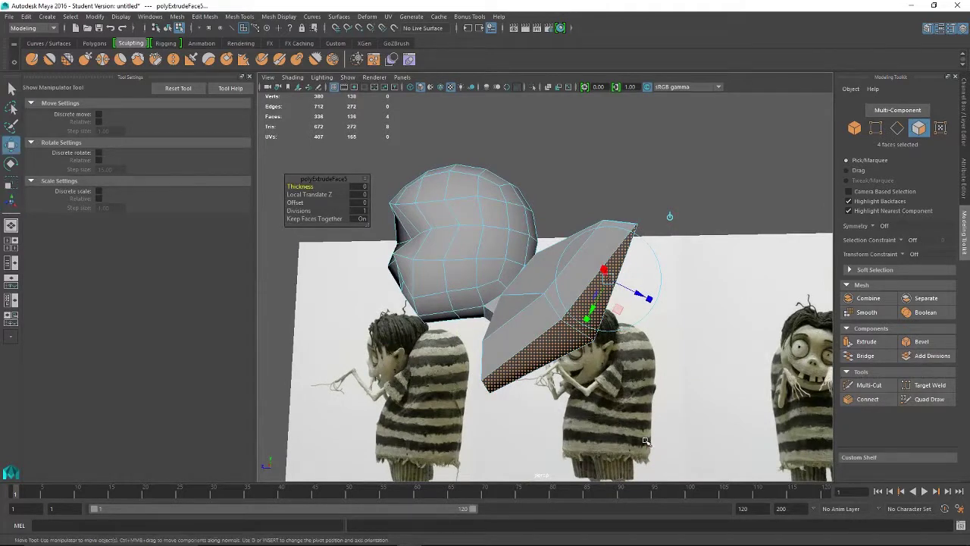
{"action": "left_click_drag", "start_coordinate": [531, 302], "coordinate": [528, 315]}
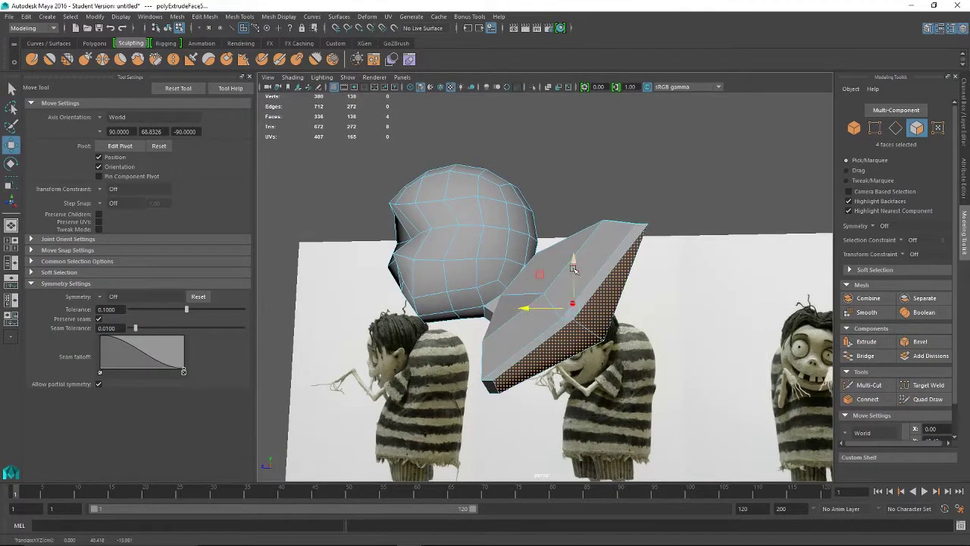
{"action": "left_click_drag", "start_coordinate": [574, 269], "coordinate": [576, 283]}
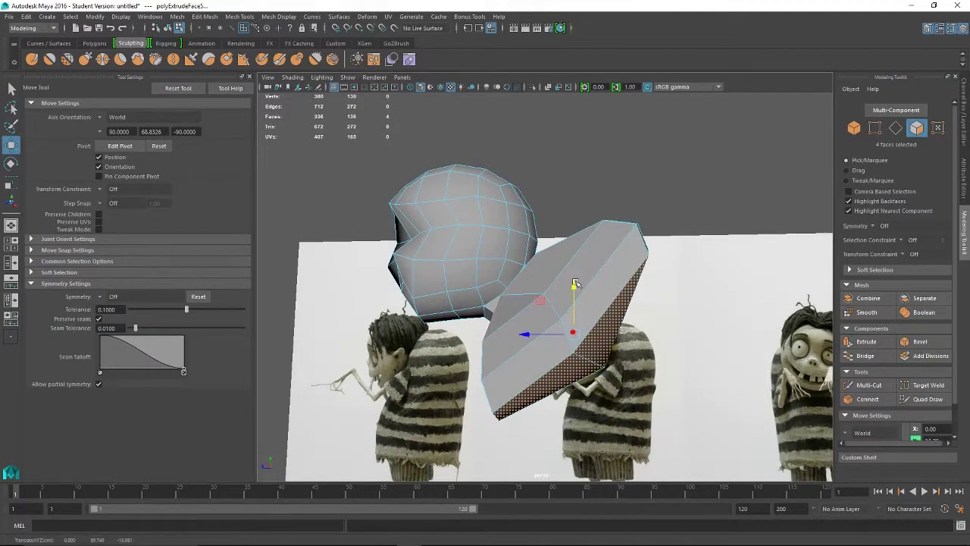
{"action": "mouse_move", "coordinate": [628, 339]}
{"action": "left_mouse_down", "text": "alt"}
{"action": "mouse_move", "coordinate": [639, 346]}
{"action": "mouse_move", "coordinate": [617, 351]}
{"action": "mouse_move", "coordinate": [643, 336]}
{"action": "left_mouse_up", "text": "alt"}
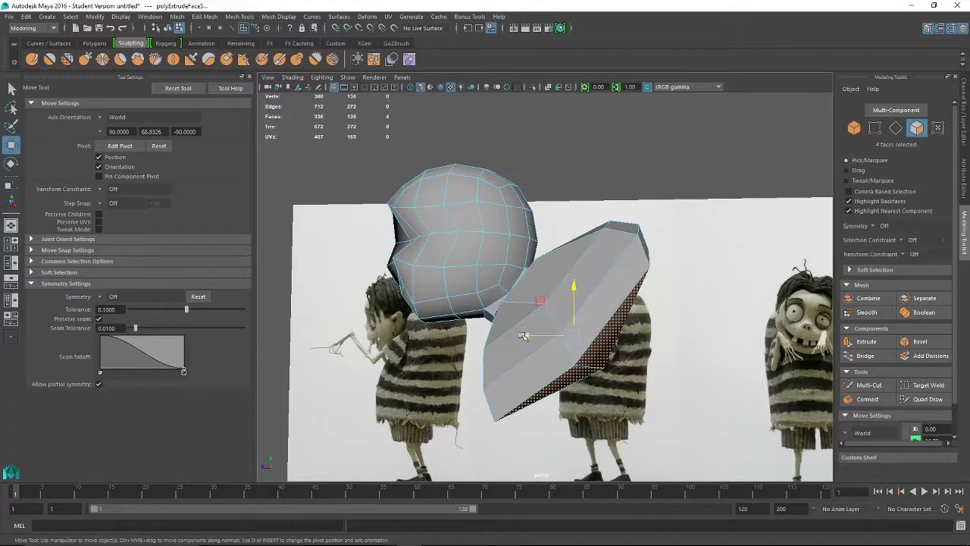
{"action": "left_click_drag", "start_coordinate": [523, 336], "coordinate": [622, 297]}
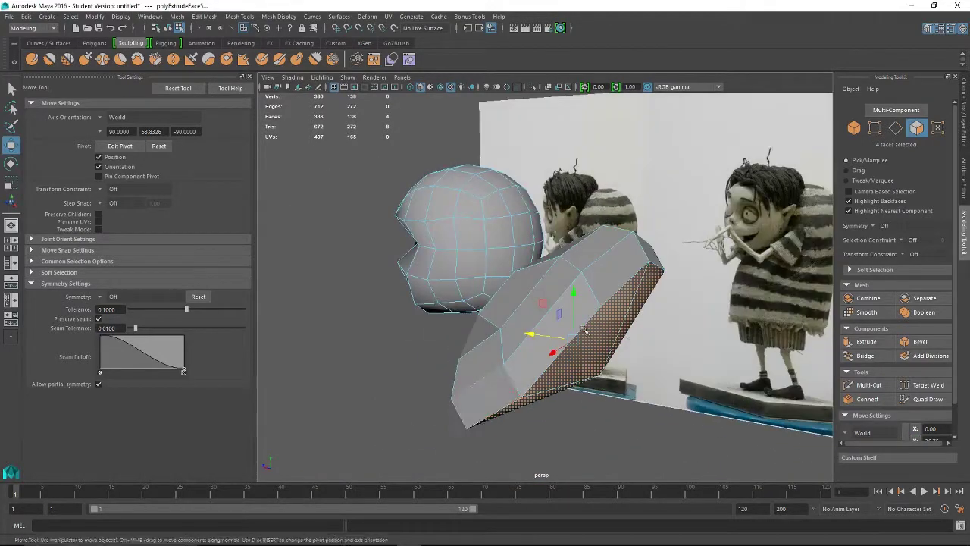
Switch to edge selection, pick an edge on the upper rear of the hump, and set symmetry to Object X
{"action": "right_click_drag", "start_coordinate": [629, 264], "coordinate": [627, 226]}
{"action": "left_click", "coordinate": [629, 282]}
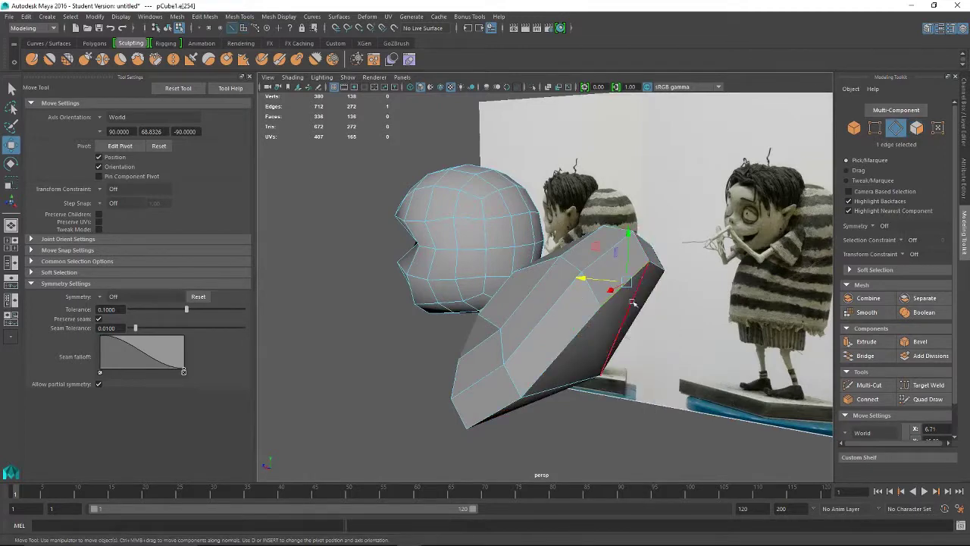
{"action": "left_click", "coordinate": [101, 298]}
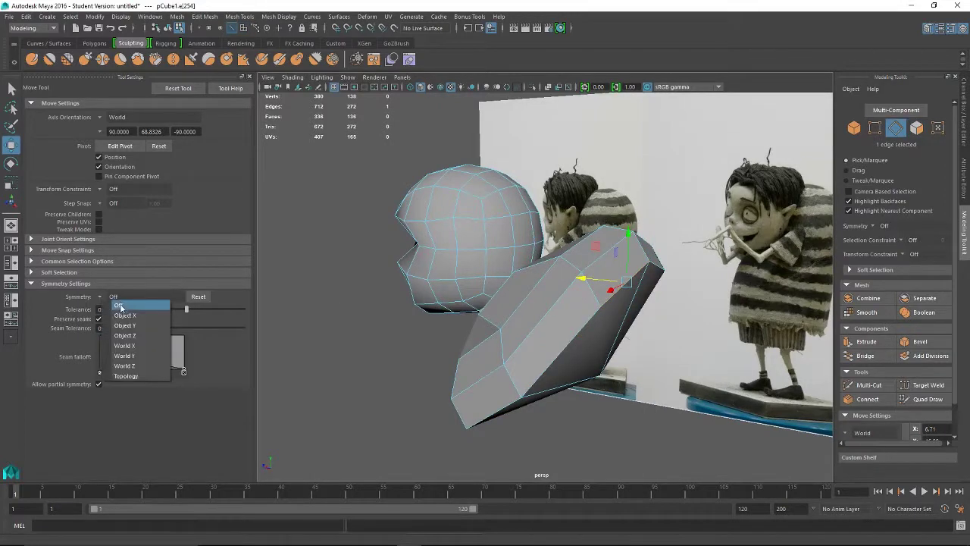
{"action": "left_click", "coordinate": [124, 315]}
Move the mirrored upper rear edge pair of the hump backward, and shift the neighbouring edge pair above it backward
{"action": "mouse_move", "coordinate": [573, 366]}
{"action": "left_mouse_down", "text": "alt"}
{"action": "mouse_move", "coordinate": [646, 362]}
{"action": "mouse_move", "coordinate": [573, 365]}
{"action": "left_mouse_up", "text": "alt"}
{"action": "left_click_drag", "start_coordinate": [609, 300], "coordinate": [650, 276], "text": "alt"}
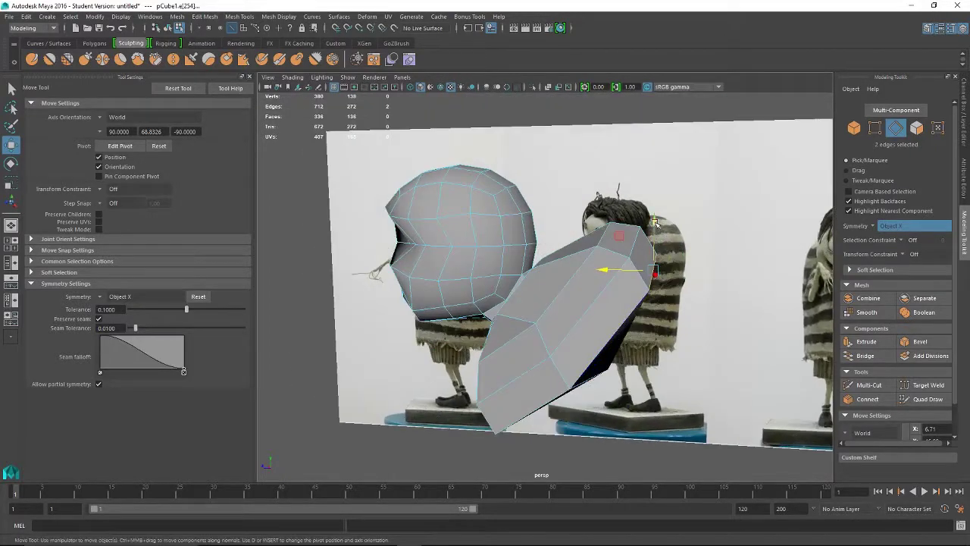
{"action": "left_click", "coordinate": [612, 271]}
{"action": "left_click", "coordinate": [654, 271]}
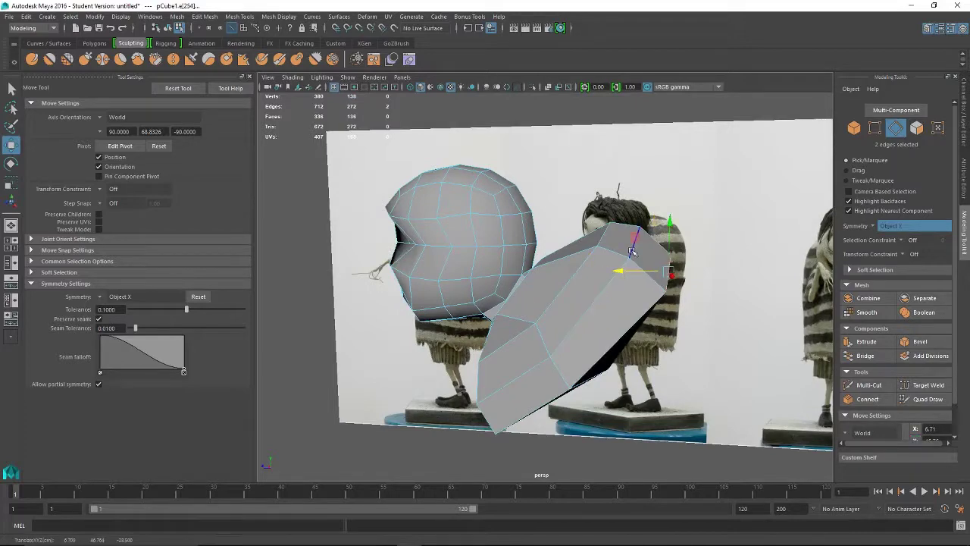
{"action": "left_click", "coordinate": [632, 251]}
{"action": "left_click_drag", "start_coordinate": [592, 241], "coordinate": [609, 240]}
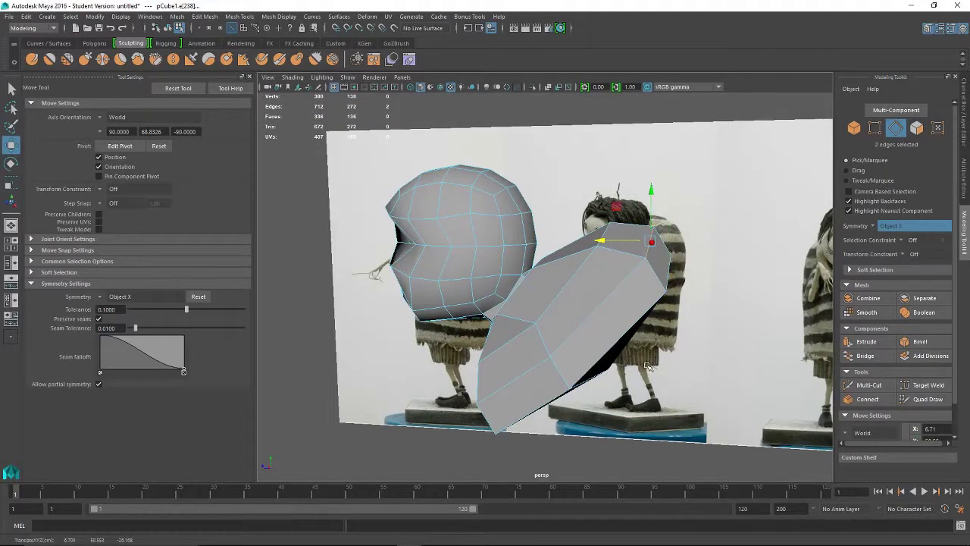
Lower the mirrored edge pair across the upper rear of the hump
{"action": "left_click_drag", "start_coordinate": [648, 366], "coordinate": [589, 345], "text": "alt"}
{"action": "left_click", "coordinate": [604, 246]}
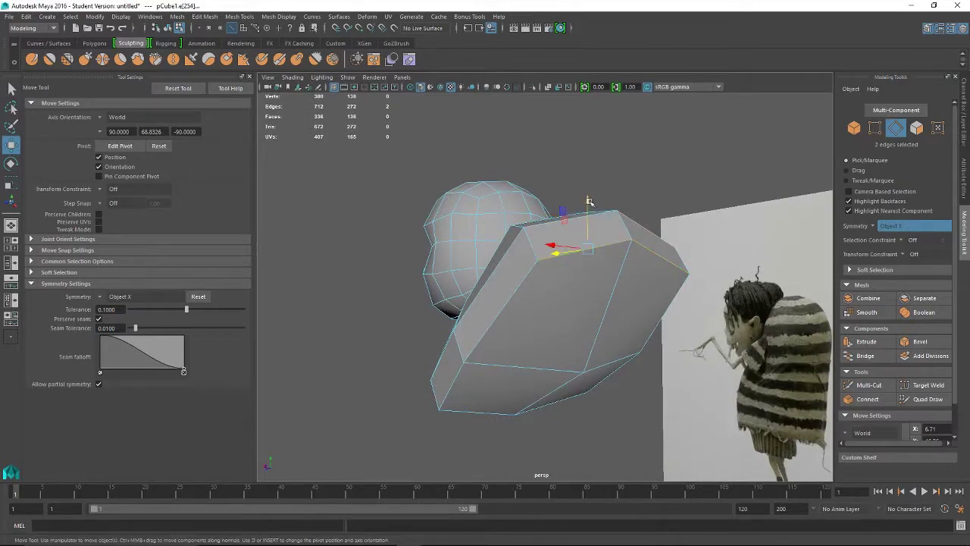
{"action": "left_click_drag", "start_coordinate": [588, 202], "coordinate": [598, 229]}
{"action": "left_click_drag", "start_coordinate": [541, 341], "coordinate": [611, 353], "text": "alt"}
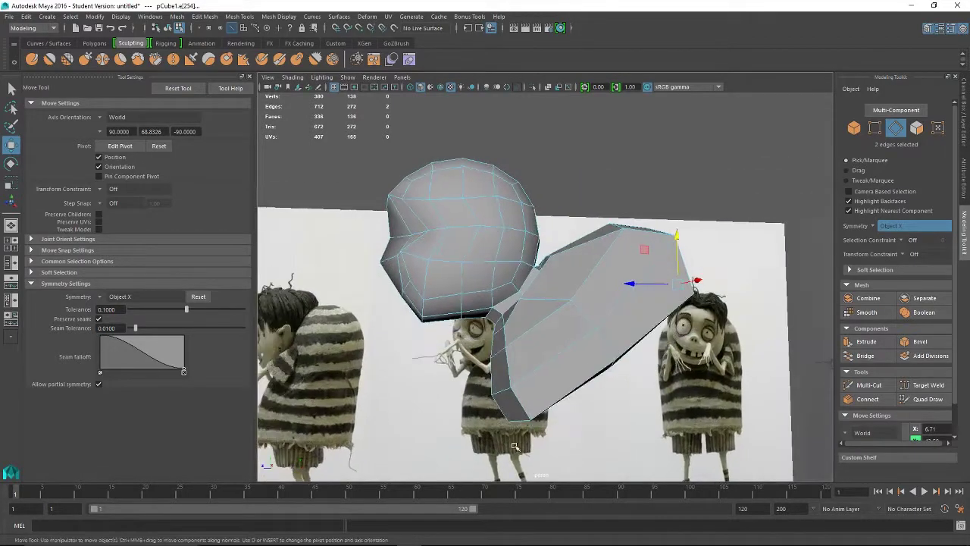
Move the mirrored bottom front edge pair of the body forward and raise it slightly
{"action": "left_click", "coordinate": [523, 421]}
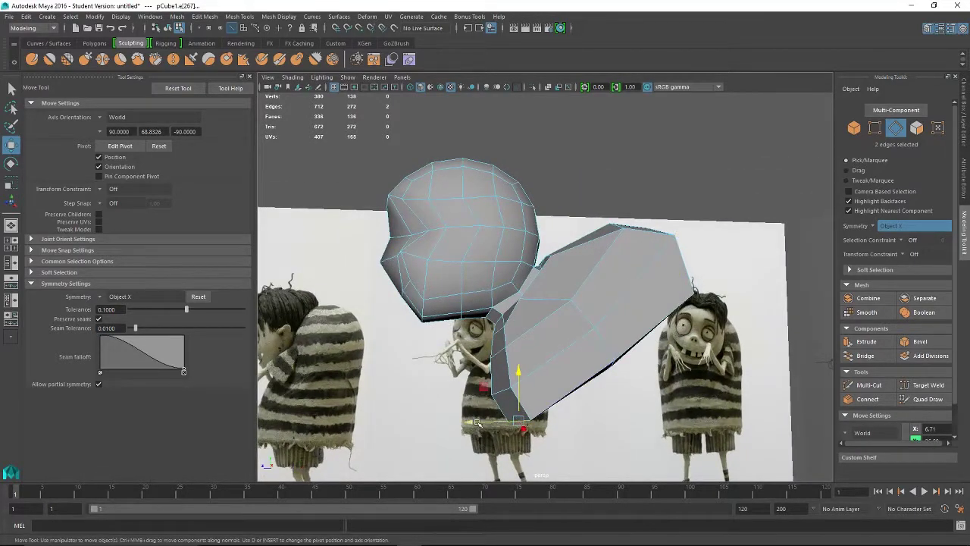
{"action": "left_click_drag", "start_coordinate": [476, 422], "coordinate": [455, 423]}
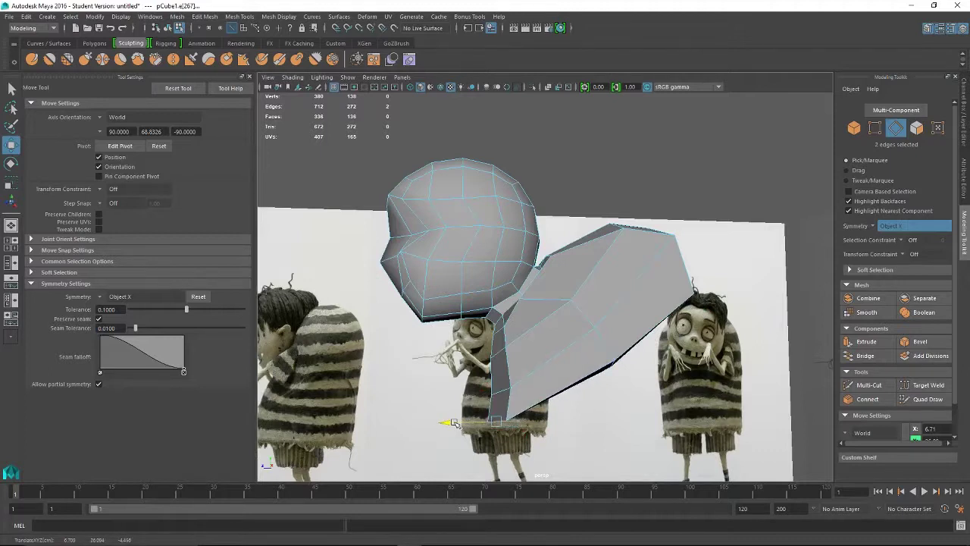
{"action": "left_click", "coordinate": [499, 394]}
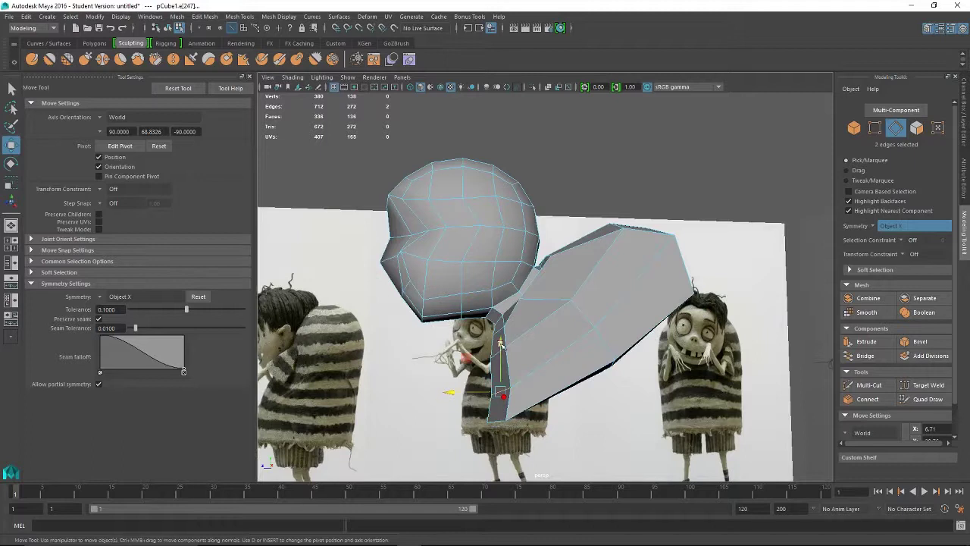
{"action": "left_click", "coordinate": [489, 419]}
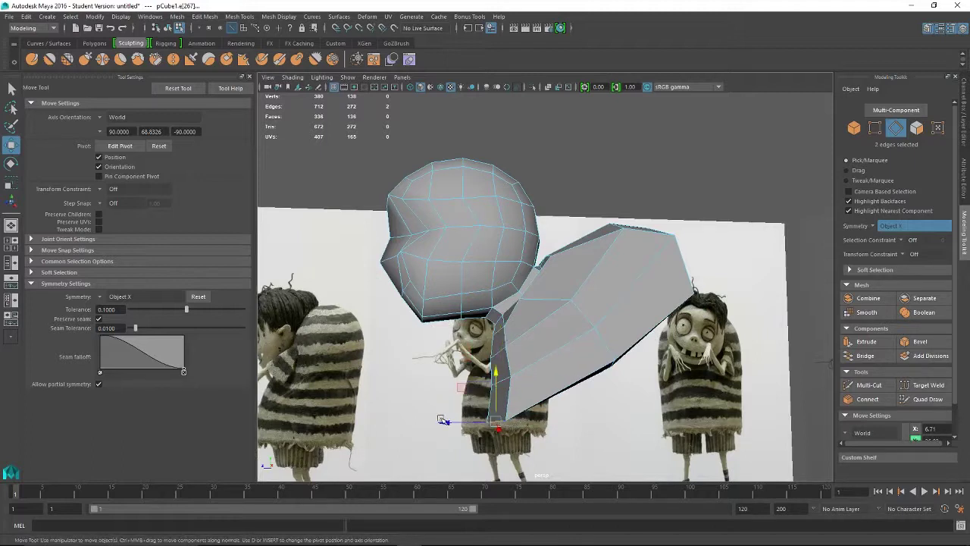
{"action": "left_click", "coordinate": [552, 353], "text": "shift"}
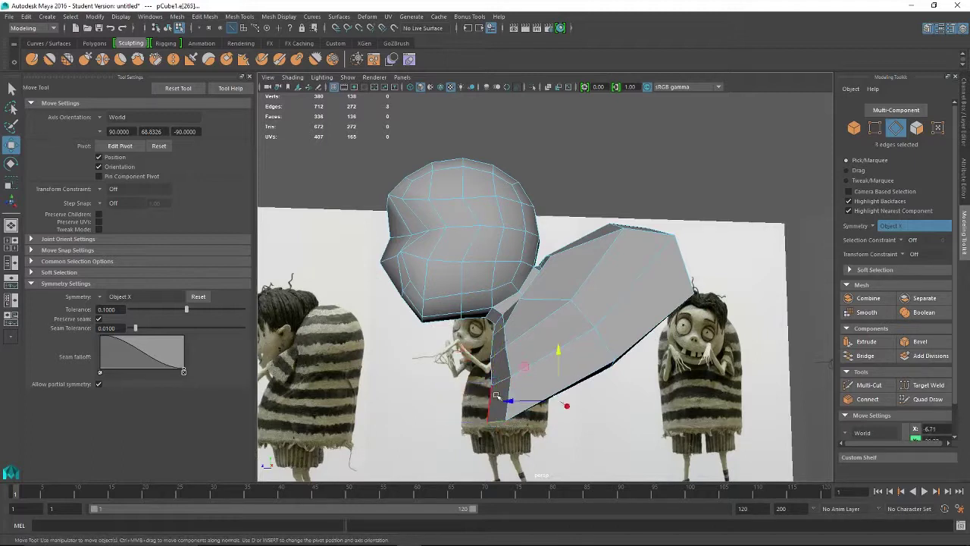
{"action": "left_click", "coordinate": [498, 420]}
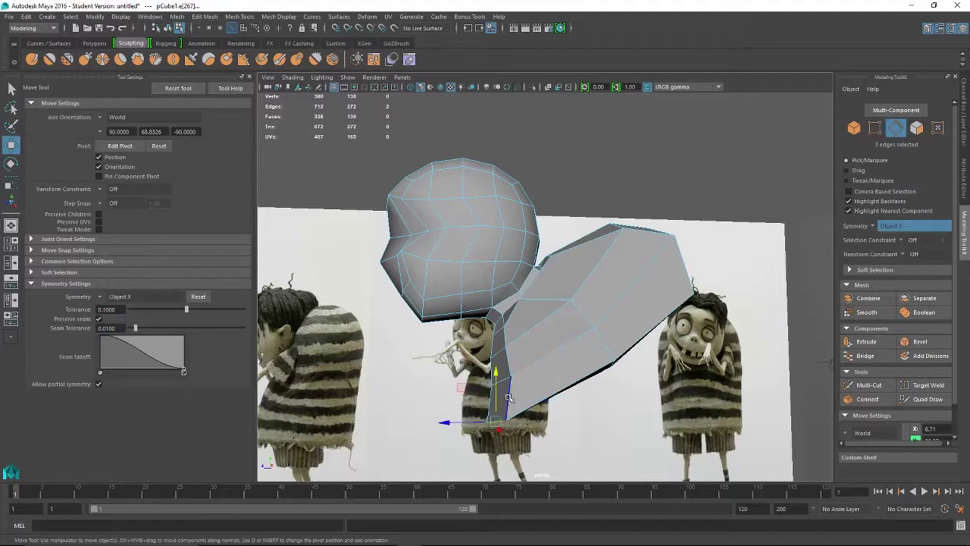
{"action": "left_click_drag", "start_coordinate": [498, 379], "coordinate": [498, 368]}
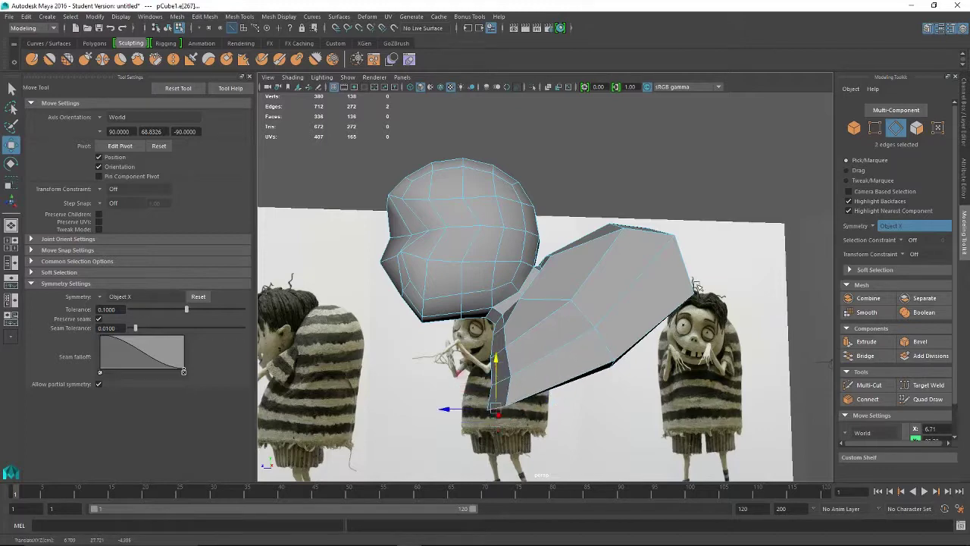
Switch to face selection and select the four mirrored faces on the underside of the body
{"action": "left_click_drag", "start_coordinate": [500, 365], "coordinate": [579, 223], "text": "alt"}
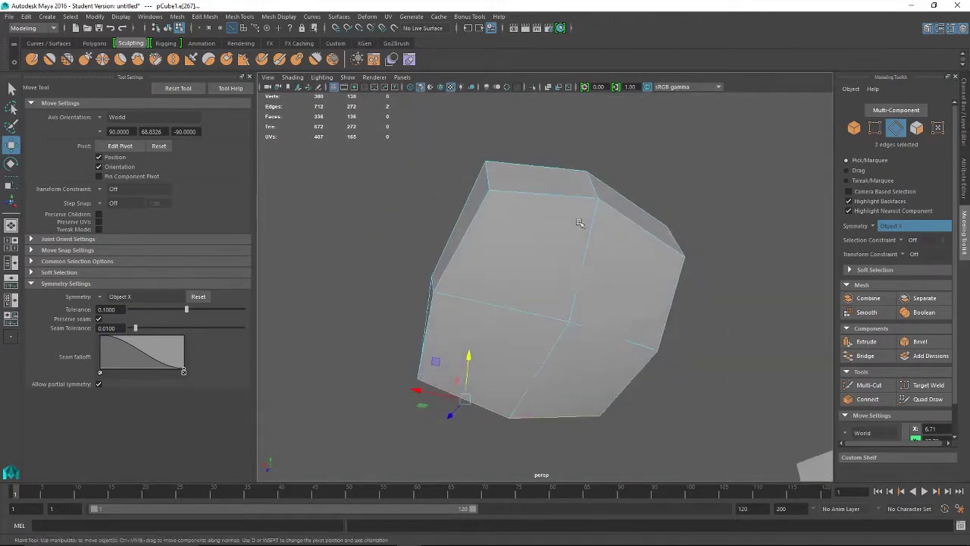
{"action": "left_click_drag", "start_coordinate": [460, 430], "coordinate": [520, 395], "text": "alt"}
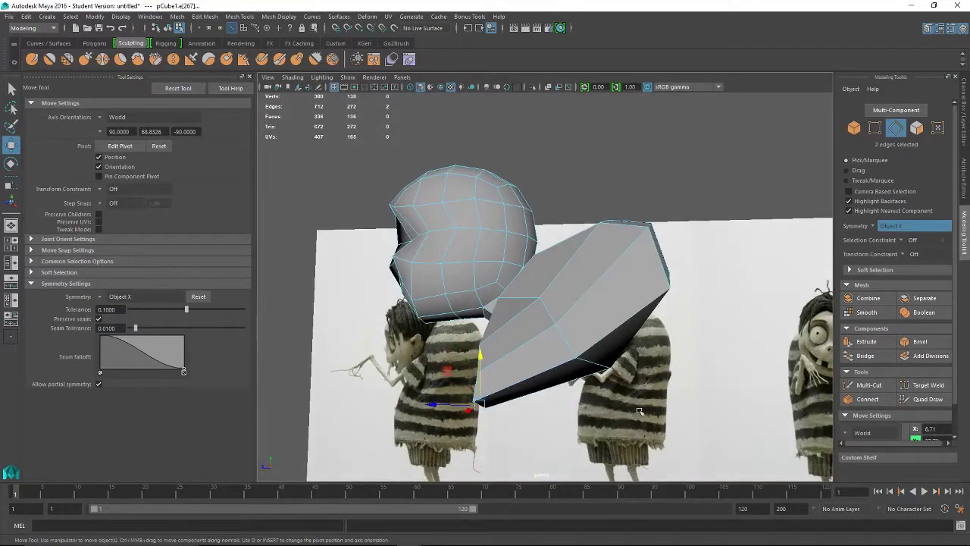
{"action": "left_click_drag", "start_coordinate": [638, 411], "coordinate": [727, 341], "text": "alt"}
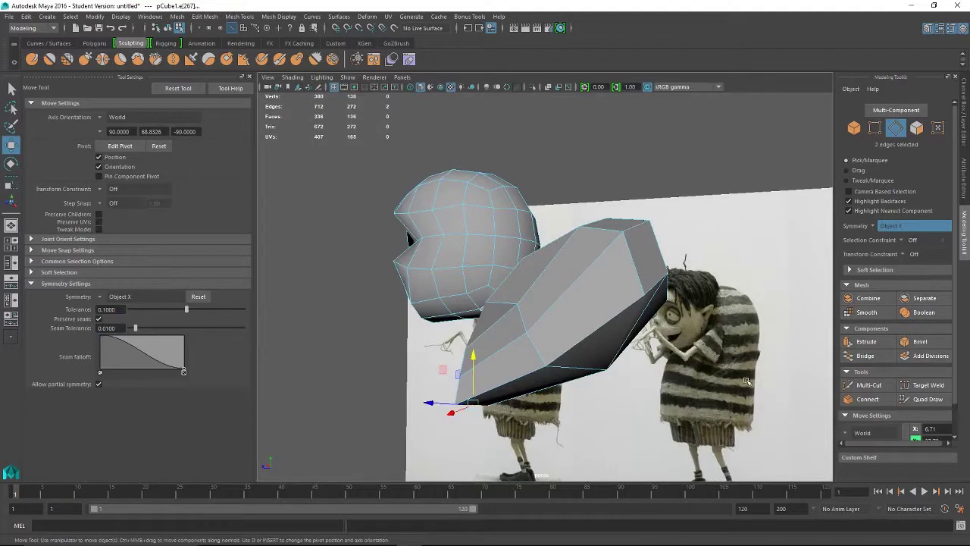
{"action": "left_click_drag", "start_coordinate": [631, 411], "coordinate": [732, 404], "text": "alt"}
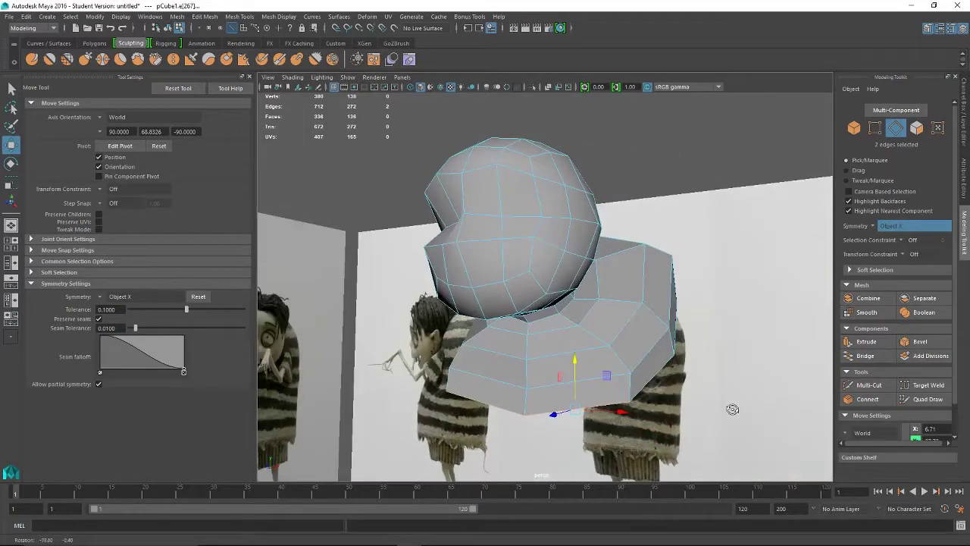
{"action": "left_click", "coordinate": [665, 365]}
{"action": "left_click_drag", "start_coordinate": [709, 380], "coordinate": [546, 425], "text": "alt"}
{"action": "middle_click_drag", "start_coordinate": [545, 402], "coordinate": [512, 311], "text": "alt"}
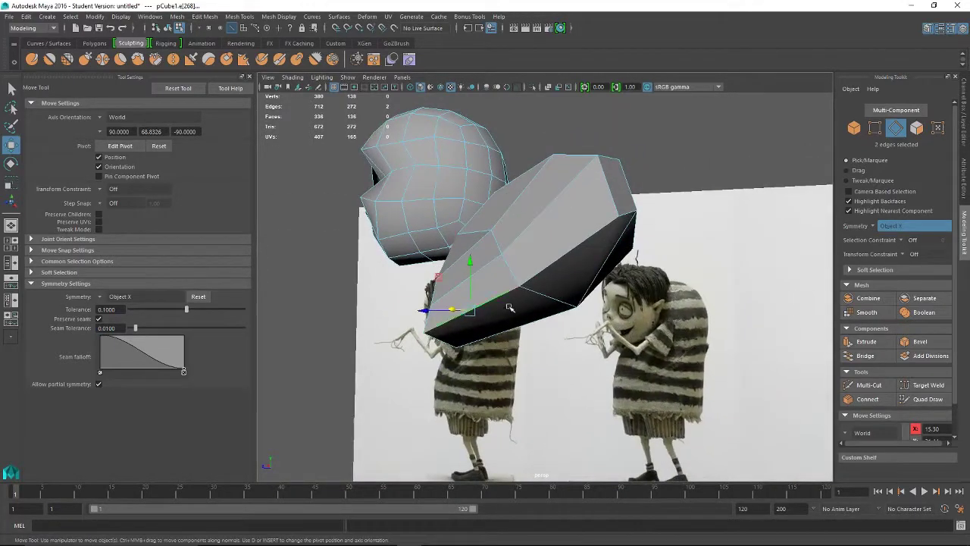
{"action": "right_click_drag", "start_coordinate": [549, 254], "coordinate": [549, 288]}
{"action": "left_click", "coordinate": [552, 286]}
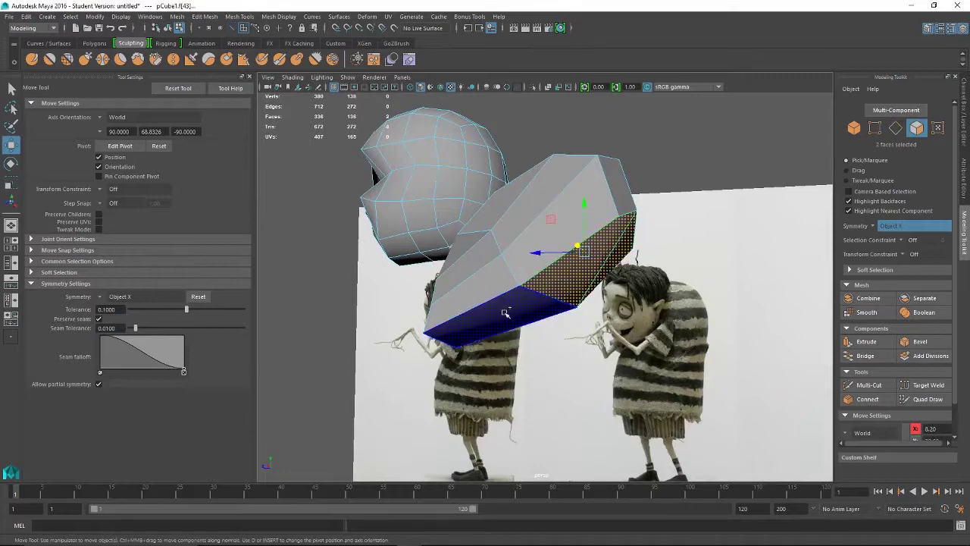
{"action": "left_click", "coordinate": [507, 314], "text": "shift"}
{"action": "left_click_drag", "start_coordinate": [496, 371], "coordinate": [536, 361], "text": "alt"}
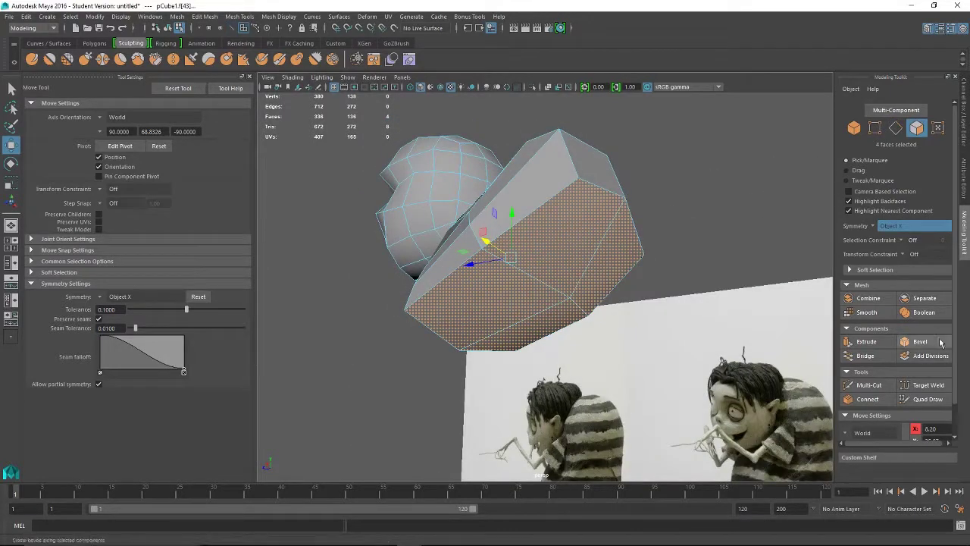
Extrude the four underside faces of the body and turn symmetry off
{"action": "left_click", "coordinate": [869, 342]}
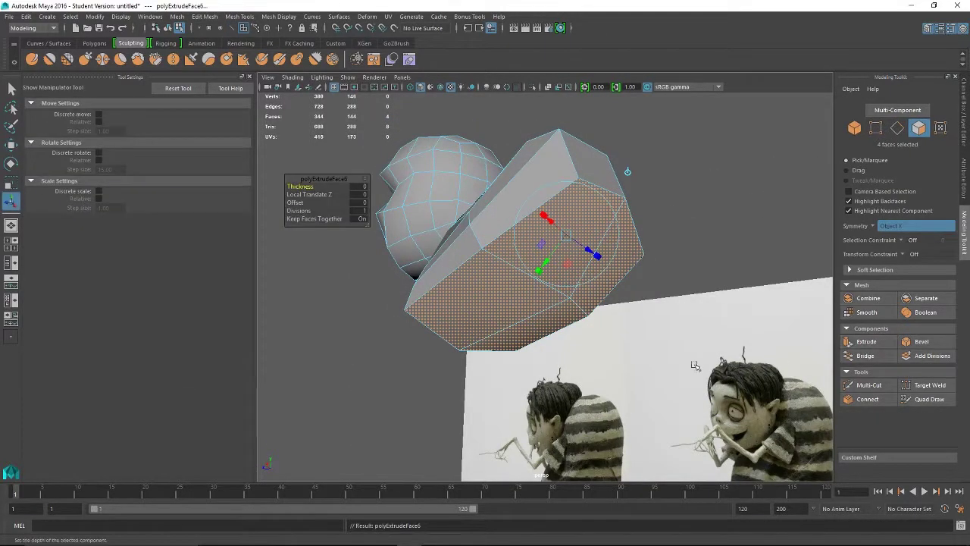
{"action": "key", "text": "w"}
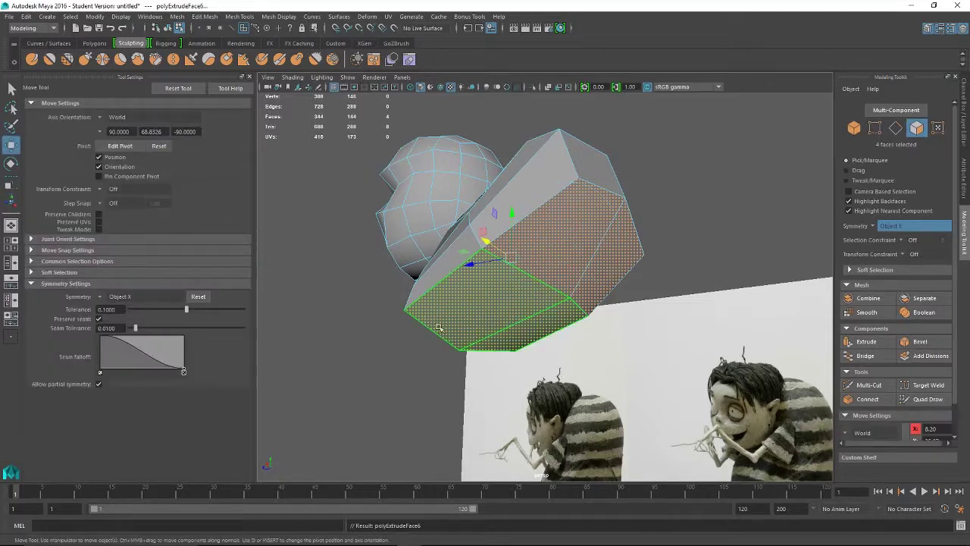
{"action": "left_click_drag", "start_coordinate": [645, 317], "coordinate": [436, 231], "text": "alt"}
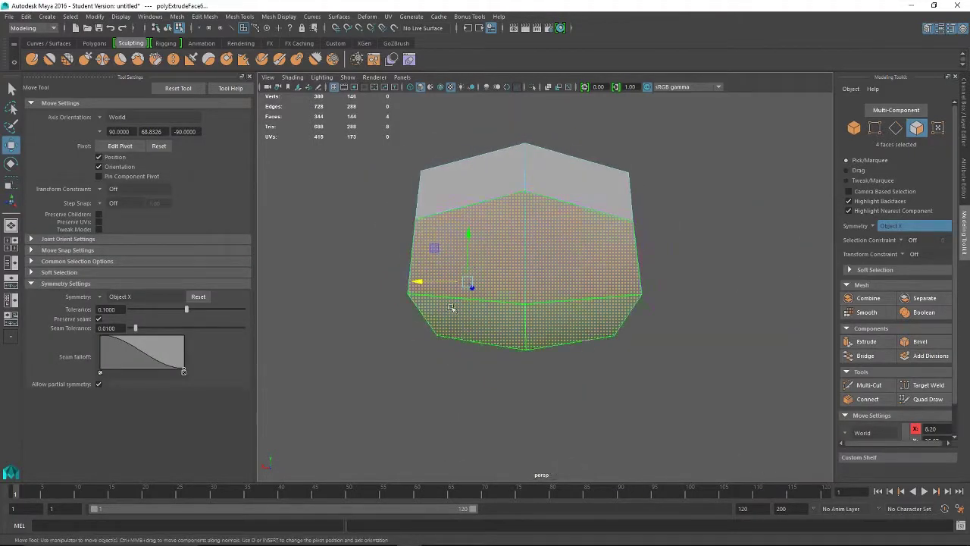
{"action": "left_click", "coordinate": [101, 301]}
{"action": "left_click", "coordinate": [114, 297]}
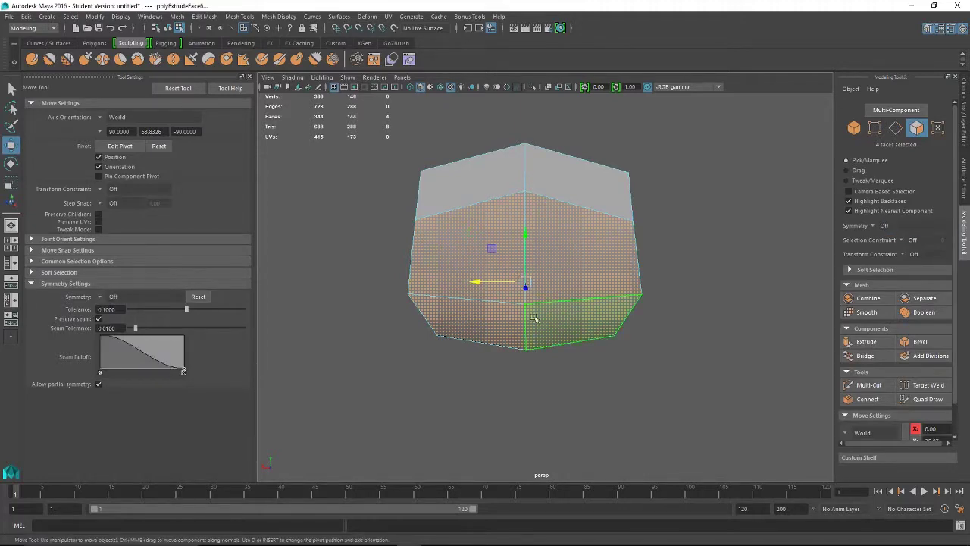
Flatten the extruded underside faces vertically and move them down to lengthen the torso
{"action": "left_click_drag", "start_coordinate": [432, 363], "coordinate": [561, 300], "text": "alt"}
{"action": "key", "text": "r"}
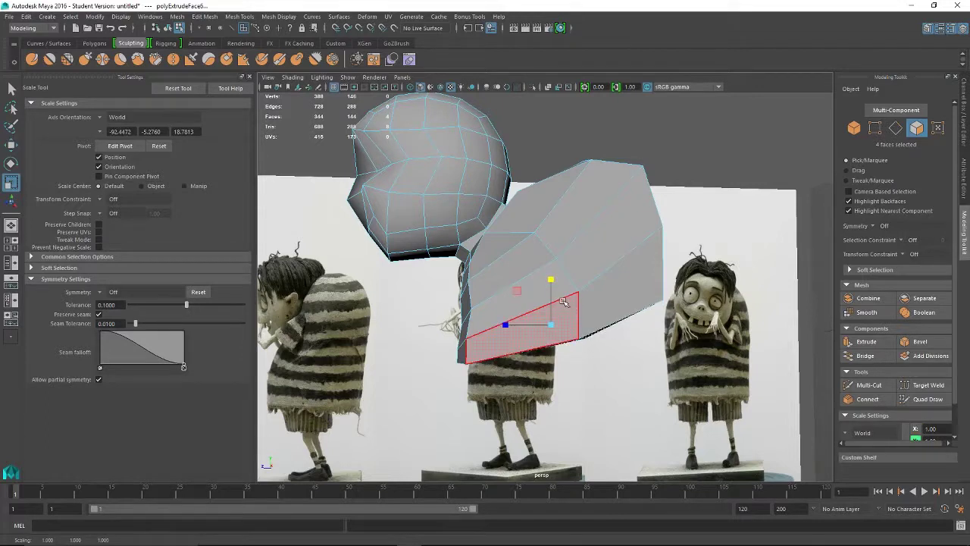
{"action": "key", "text": "w"}
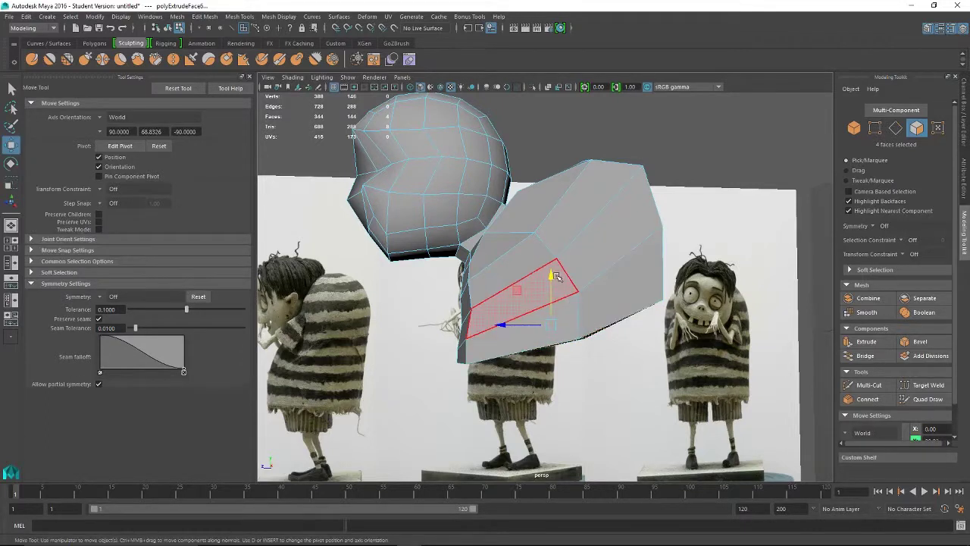
{"action": "left_click_drag", "start_coordinate": [554, 279], "coordinate": [554, 285]}
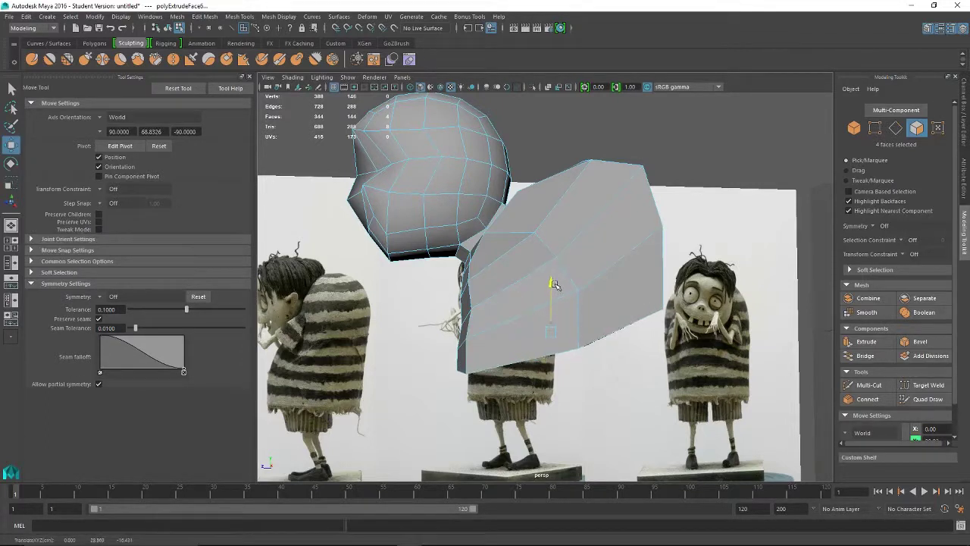
{"action": "left_click_drag", "start_coordinate": [604, 343], "coordinate": [537, 339], "text": "alt"}
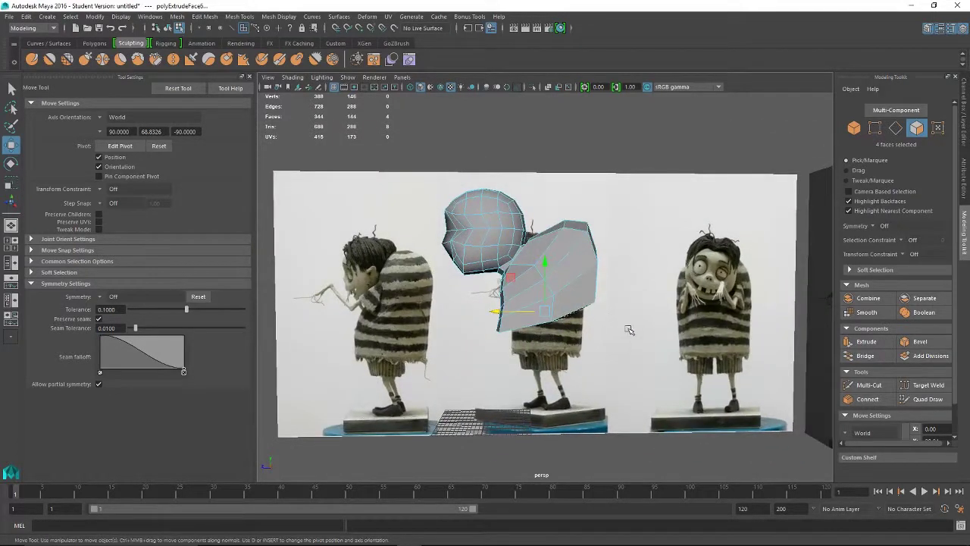
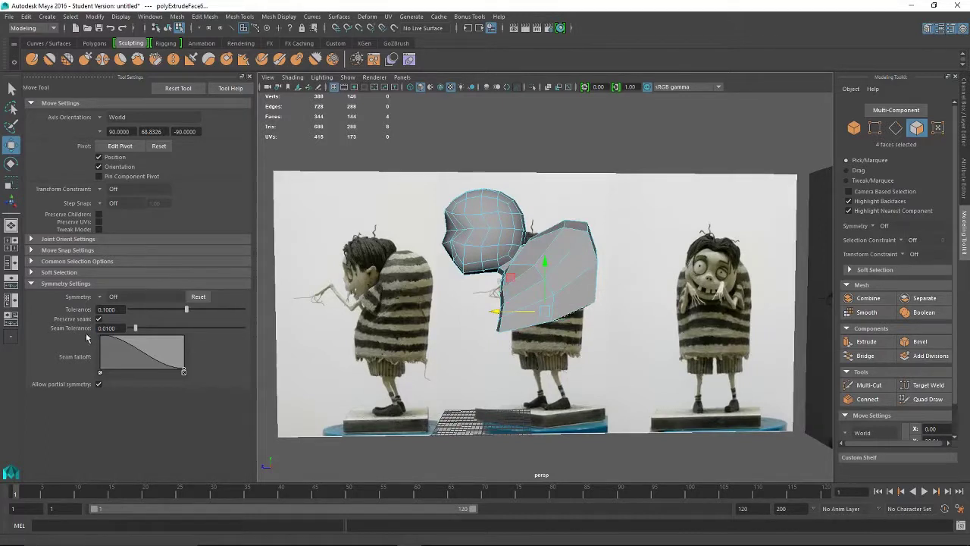
Extrude the four bottom faces again, moving the new torso section down and flattening it vertically
{"action": "left_click", "coordinate": [870, 341]}
{"action": "key", "text": "w"}
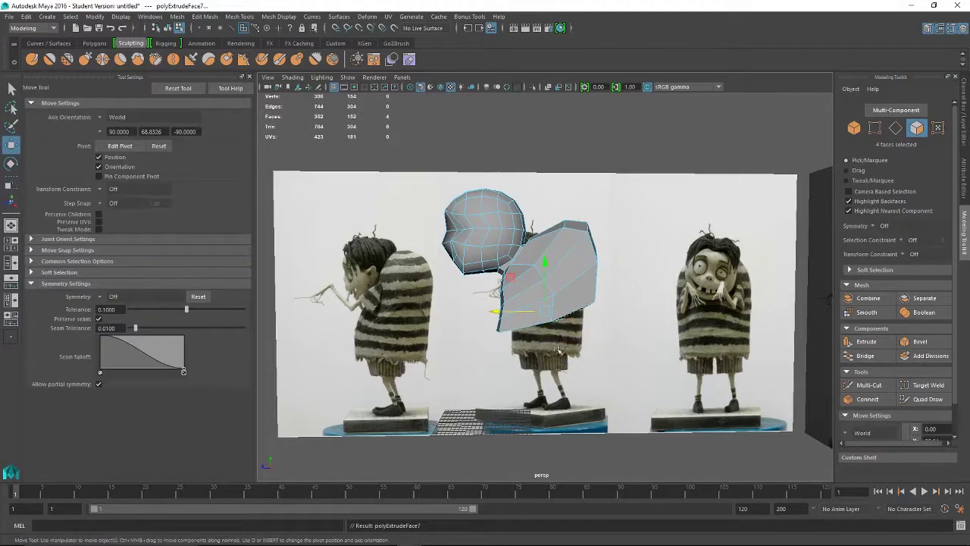
{"action": "left_click_drag", "start_coordinate": [548, 291], "coordinate": [548, 288]}
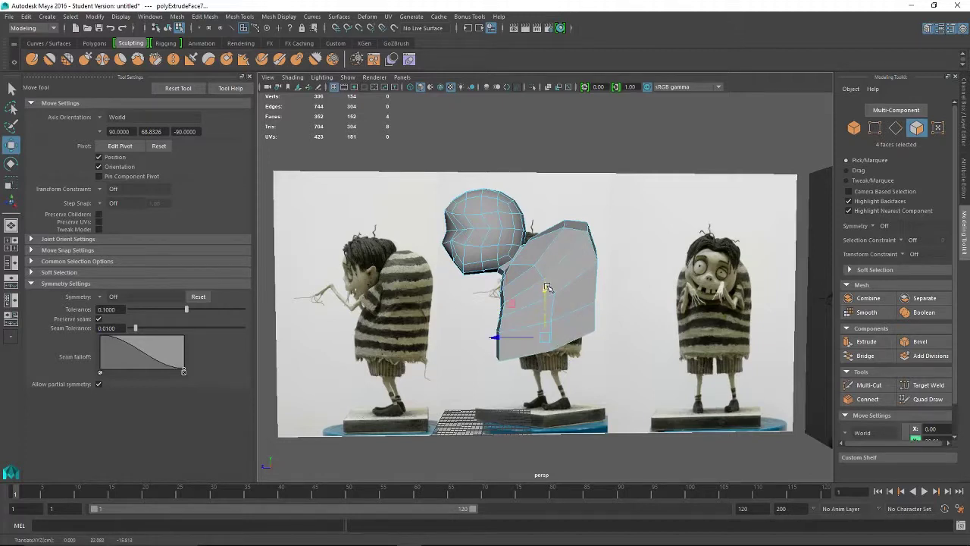
{"action": "key", "text": "r"}
{"action": "left_click_drag", "start_coordinate": [545, 294], "coordinate": [544, 316]}
{"action": "key", "text": "w"}
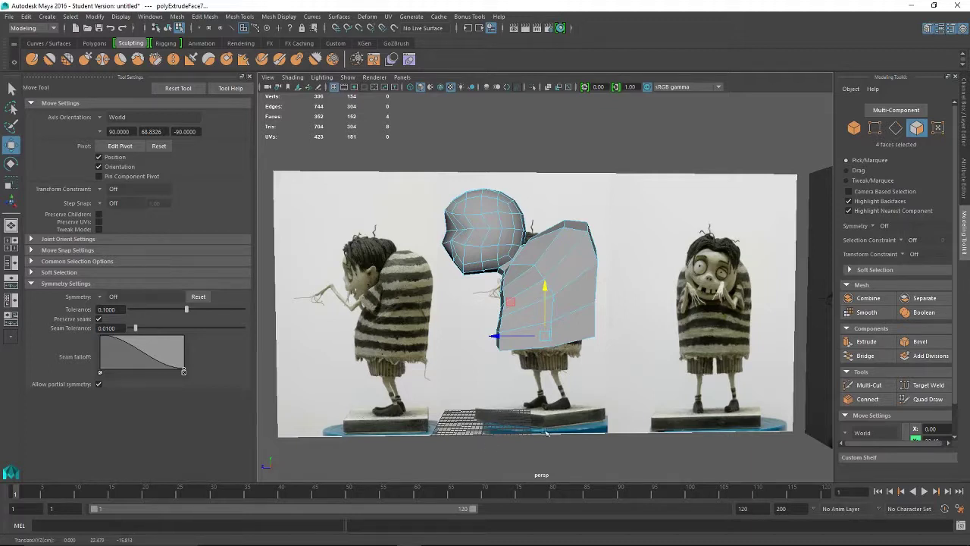
Extrude another torso section from the bottom faces down past the shirt hem, level it vertically, and adjust its height
{"action": "key", "text": "ctrl+e"}
{"action": "key", "text": "w"}
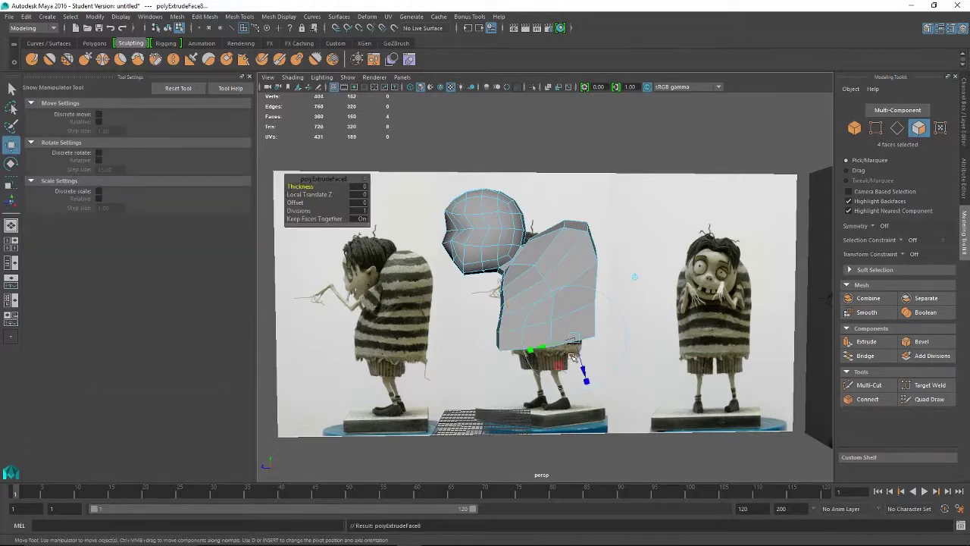
{"action": "left_click_drag", "start_coordinate": [549, 290], "coordinate": [547, 343]}
{"action": "key", "text": "r"}
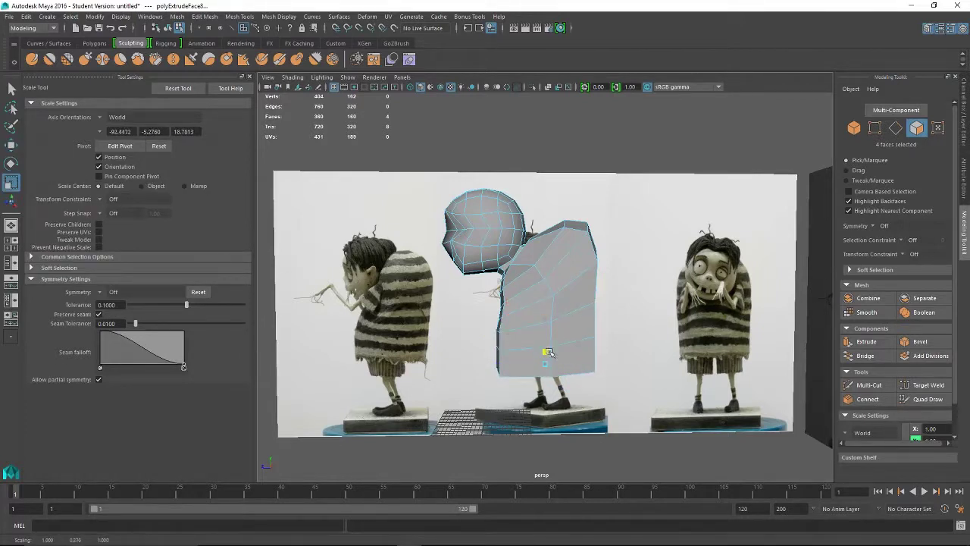
{"action": "key", "text": "w"}
{"action": "left_click_drag", "start_coordinate": [549, 355], "coordinate": [548, 320]}
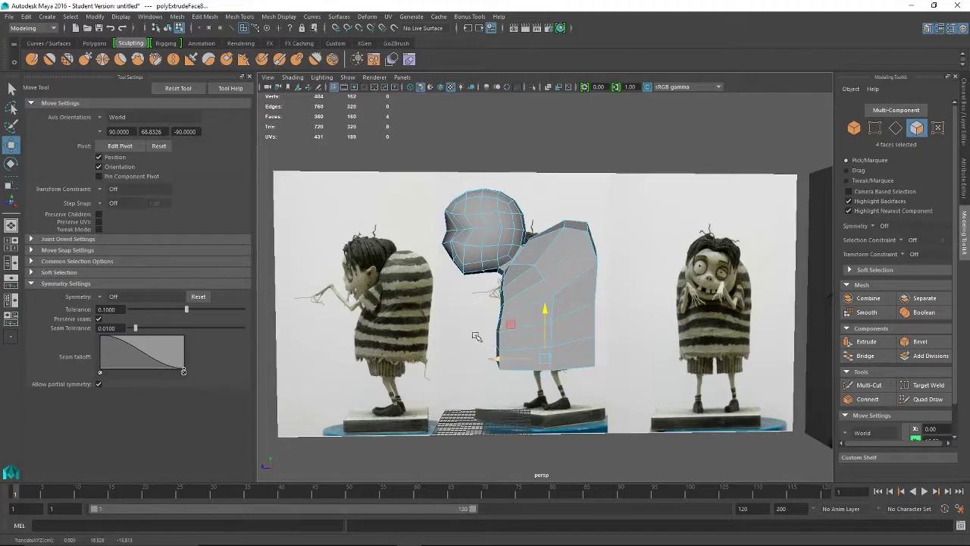
Switch to vertex selection and move the centre vertex on the underside of the torso forward
{"action": "left_click_drag", "start_coordinate": [477, 336], "coordinate": [472, 303], "text": "alt"}
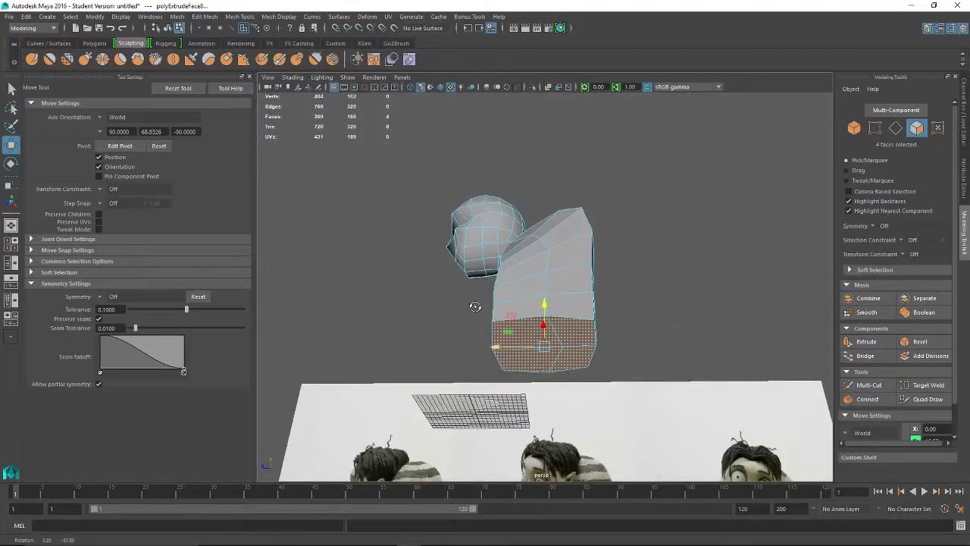
{"action": "right_click", "coordinate": [564, 348]}
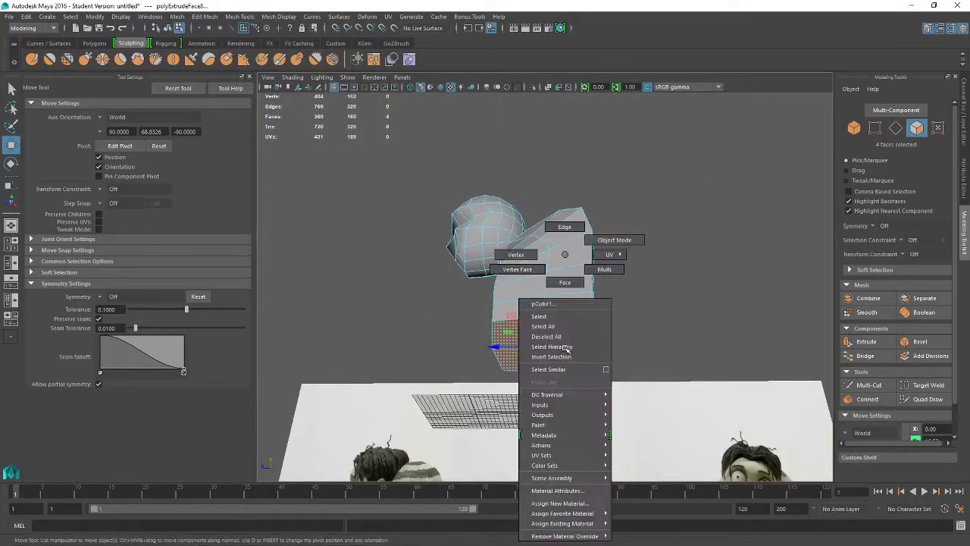
{"action": "left_click", "coordinate": [523, 256]}
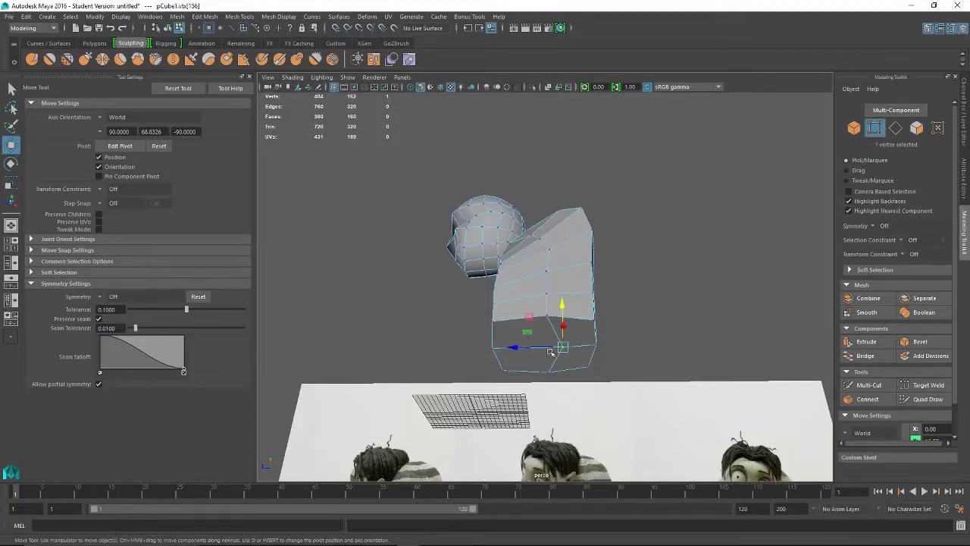
{"action": "left_click_drag", "start_coordinate": [531, 347], "coordinate": [515, 350]}
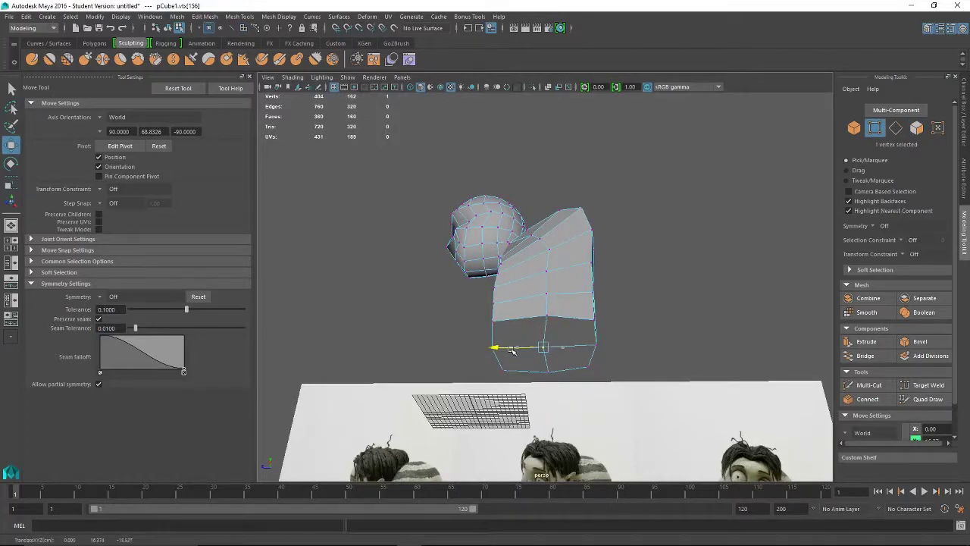
Switch to whole-object selection and raise the character mesh vertically above the reference figures
{"action": "mouse_move", "coordinate": [575, 347]}
{"action": "left_mouse_down", "text": "alt"}
{"action": "mouse_move", "coordinate": [465, 398]}
{"action": "mouse_move", "coordinate": [481, 368]}
{"action": "mouse_move", "coordinate": [572, 344]}
{"action": "left_mouse_up", "text": "alt"}
{"action": "right_click_drag", "start_coordinate": [565, 254], "coordinate": [615, 240]}
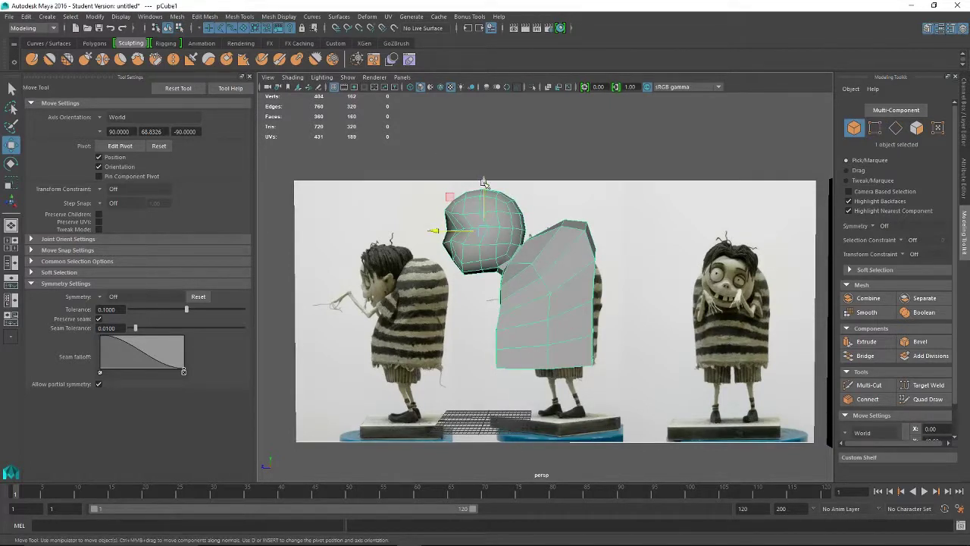
{"action": "left_click_drag", "start_coordinate": [483, 182], "coordinate": [487, 146]}
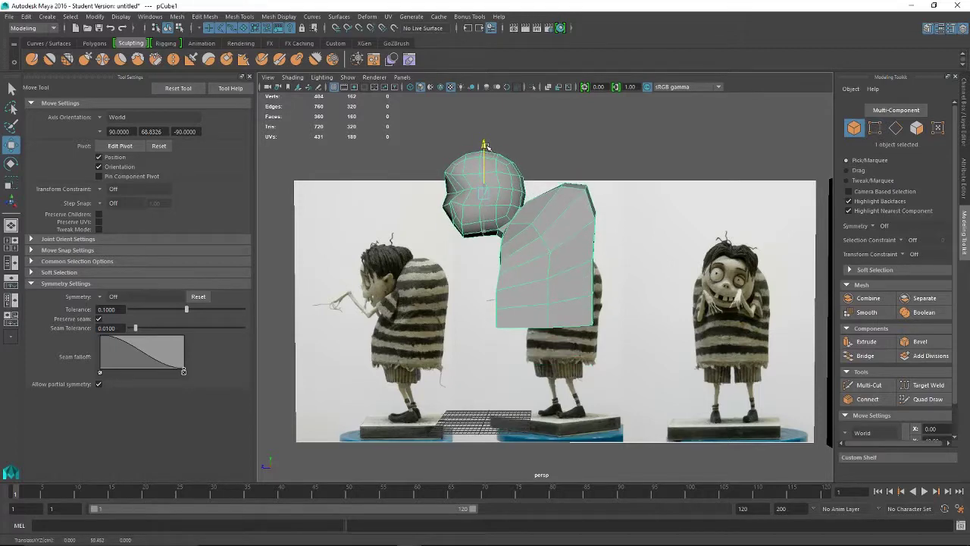
Extrude the four faces on the torso's underside and move the new section down to lengthen the body
{"action": "left_click_drag", "start_coordinate": [592, 254], "coordinate": [559, 306], "text": "alt"}
{"action": "right_click_drag", "start_coordinate": [559, 306], "coordinate": [559, 279]}
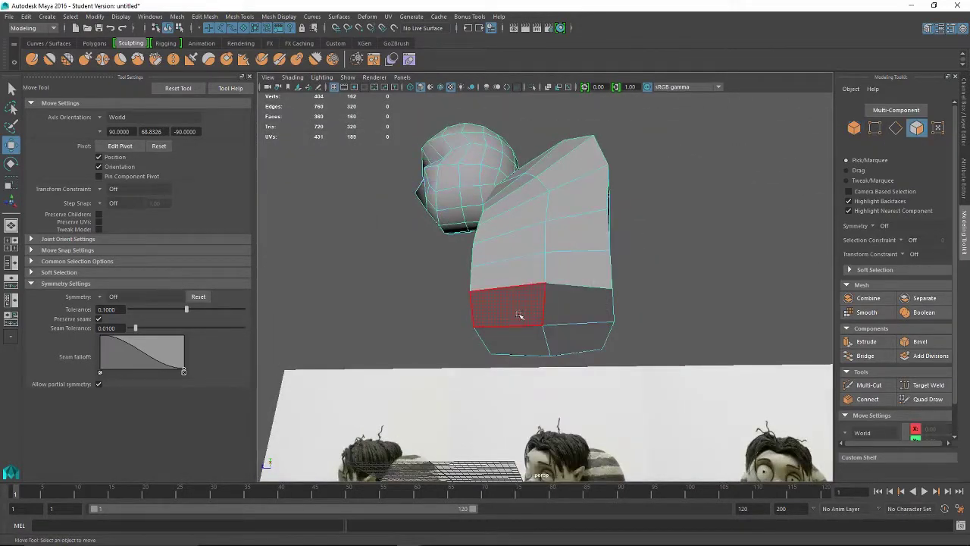
{"action": "left_click", "coordinate": [509, 307]}
{"action": "left_click", "coordinate": [564, 309], "text": "shift"}
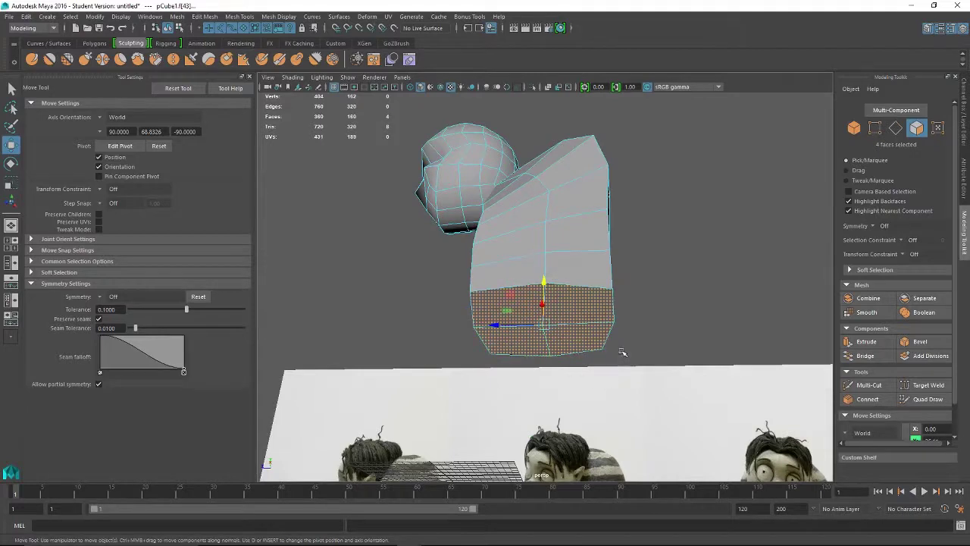
{"action": "left_click_drag", "start_coordinate": [622, 352], "coordinate": [751, 267], "text": "alt"}
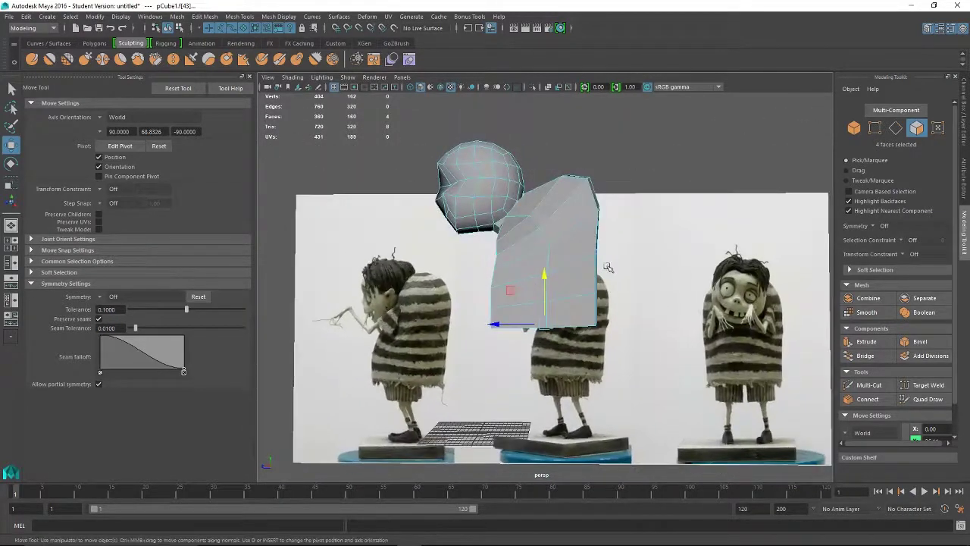
{"action": "left_click", "coordinate": [868, 343]}
{"action": "key", "text": "w"}
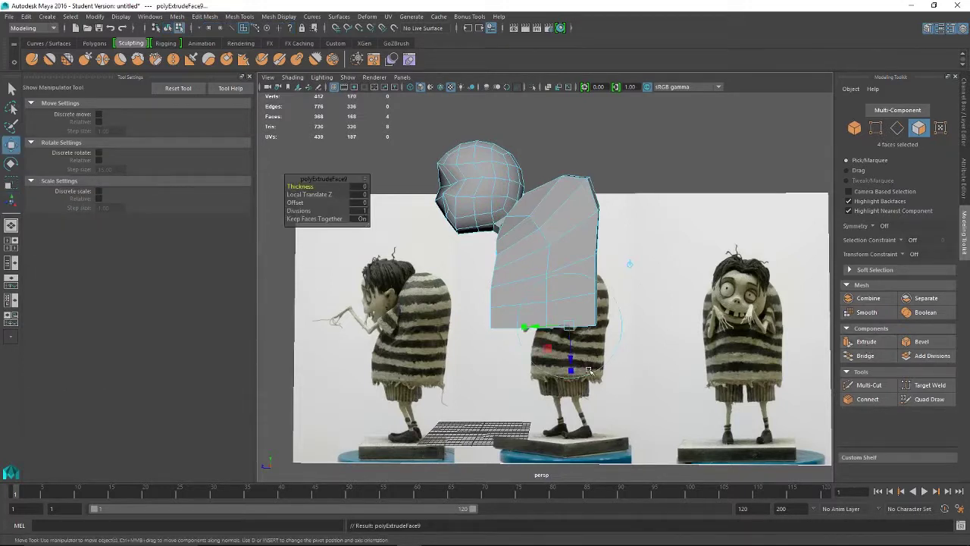
{"action": "left_click_drag", "start_coordinate": [544, 276], "coordinate": [545, 295]}
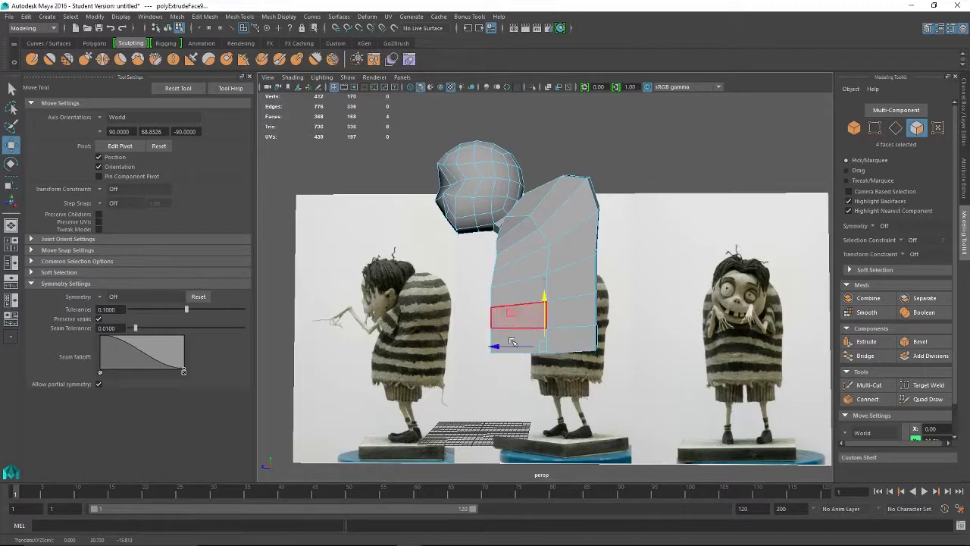
Switch to edge selection and move two vertical edges on the torso's front centre line slightly forward to round the belly
{"action": "left_click_drag", "start_coordinate": [511, 343], "coordinate": [545, 339], "text": "alt"}
{"action": "right_click_drag", "start_coordinate": [503, 254], "coordinate": [463, 259]}
{"action": "right_click_drag", "start_coordinate": [412, 317], "coordinate": [498, 356], "text": "alt"}
{"action": "left_click_drag", "start_coordinate": [498, 356], "coordinate": [464, 343], "text": "alt"}
{"action": "right_click_drag", "start_coordinate": [464, 257], "coordinate": [469, 231]}
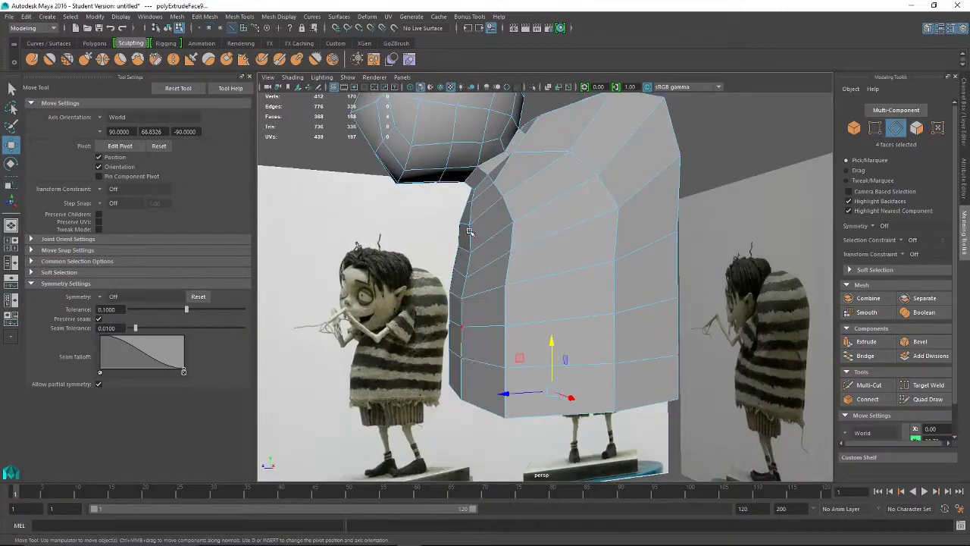
{"action": "left_click", "coordinate": [463, 339]}
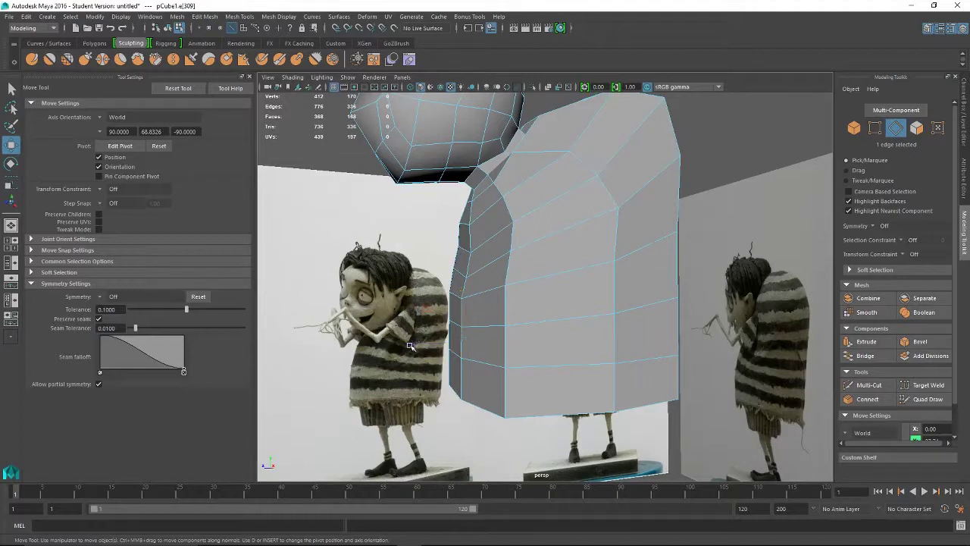
{"action": "left_click_drag", "start_coordinate": [415, 343], "coordinate": [407, 345]}
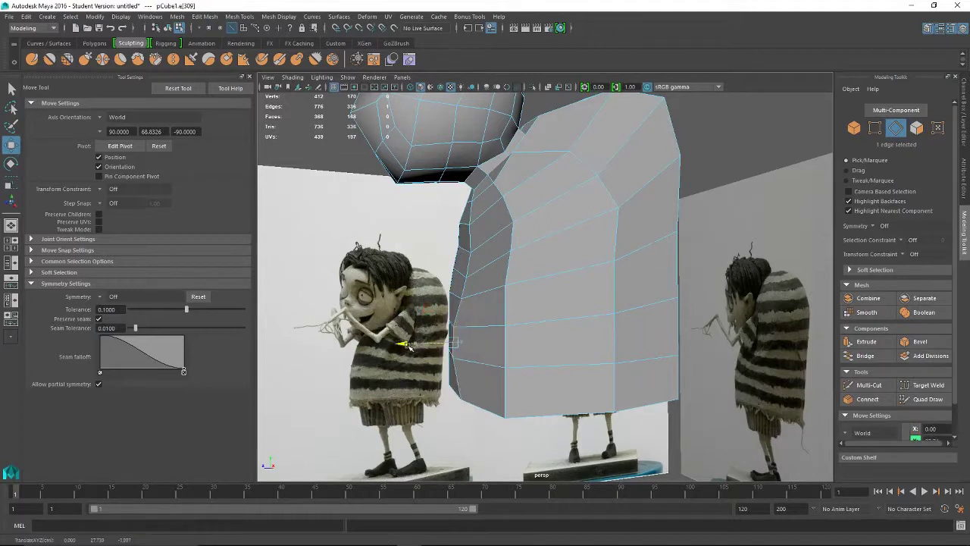
{"action": "left_click", "coordinate": [463, 289]}
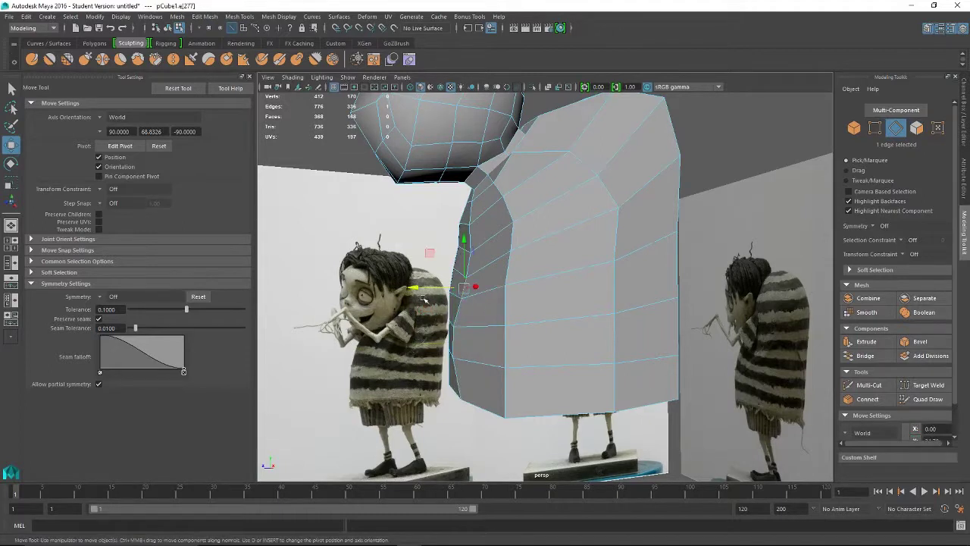
{"action": "left_click_drag", "start_coordinate": [415, 289], "coordinate": [412, 288]}
Turn on Object X symmetry and adjust the vertical edges at the torso's front corners forward or backward to shape its sides
{"action": "left_click_drag", "start_coordinate": [485, 364], "coordinate": [463, 362], "text": "alt"}
{"action": "left_click_drag", "start_coordinate": [485, 291], "coordinate": [505, 314], "text": "alt"}
{"action": "left_click", "coordinate": [489, 309]}
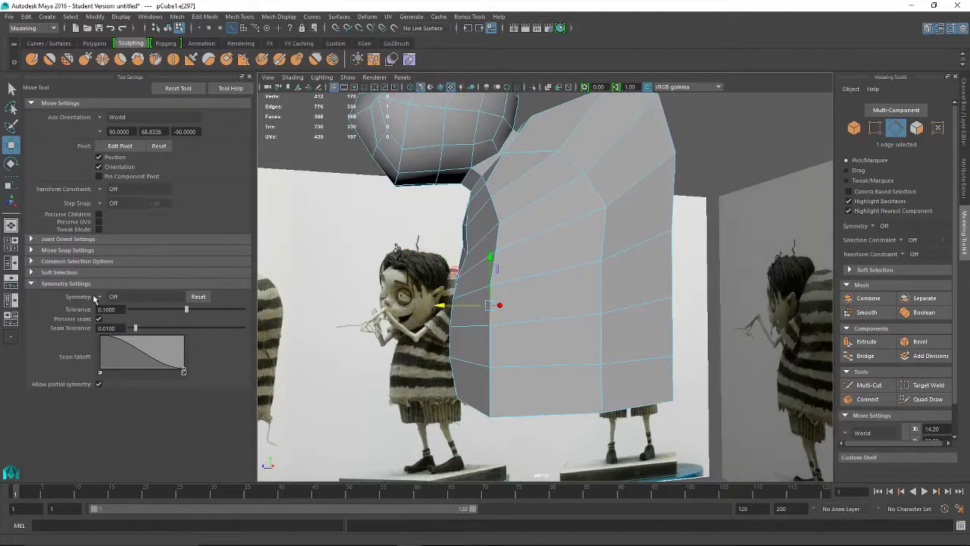
{"action": "left_click", "coordinate": [103, 296]}
{"action": "left_click", "coordinate": [123, 309]}
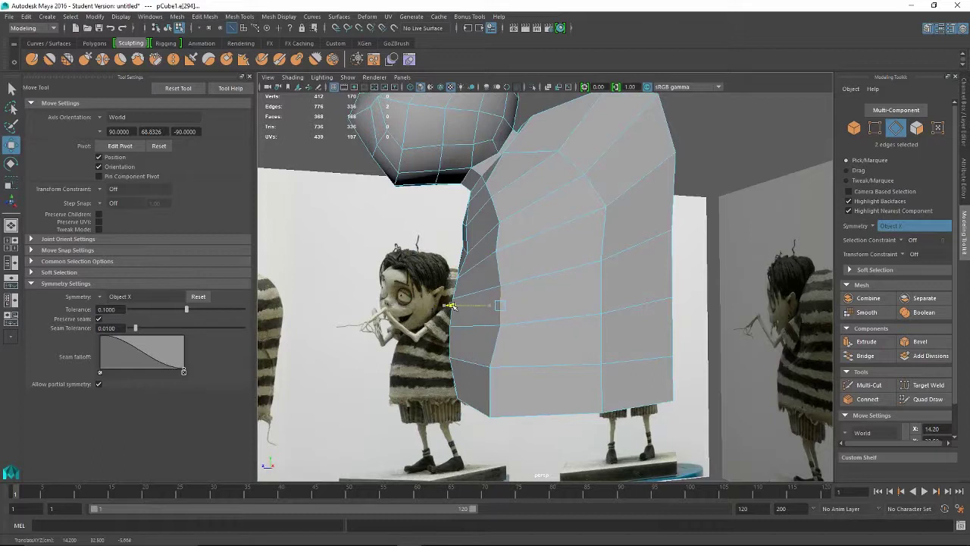
{"action": "left_click", "coordinate": [494, 237]}
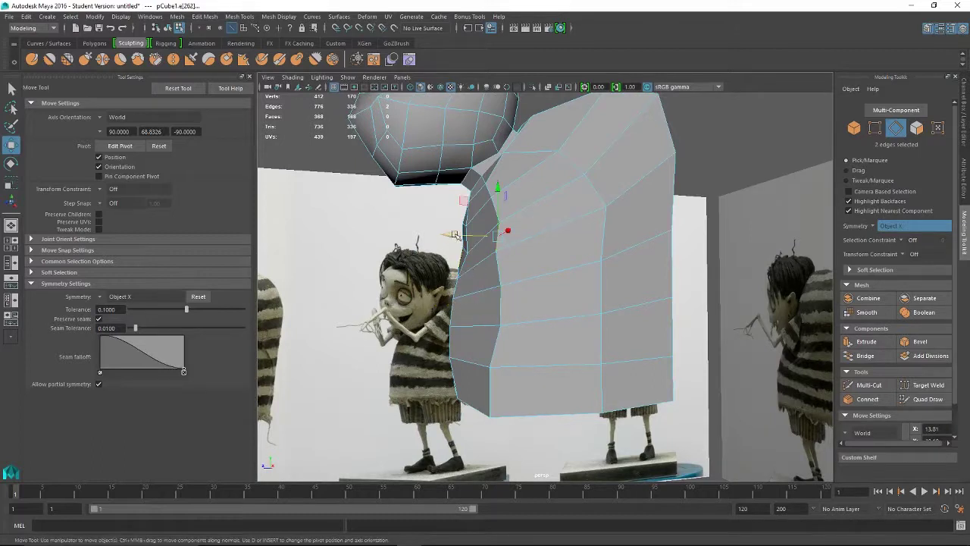
{"action": "left_click_drag", "start_coordinate": [455, 236], "coordinate": [468, 237]}
{"action": "left_click", "coordinate": [490, 388]}
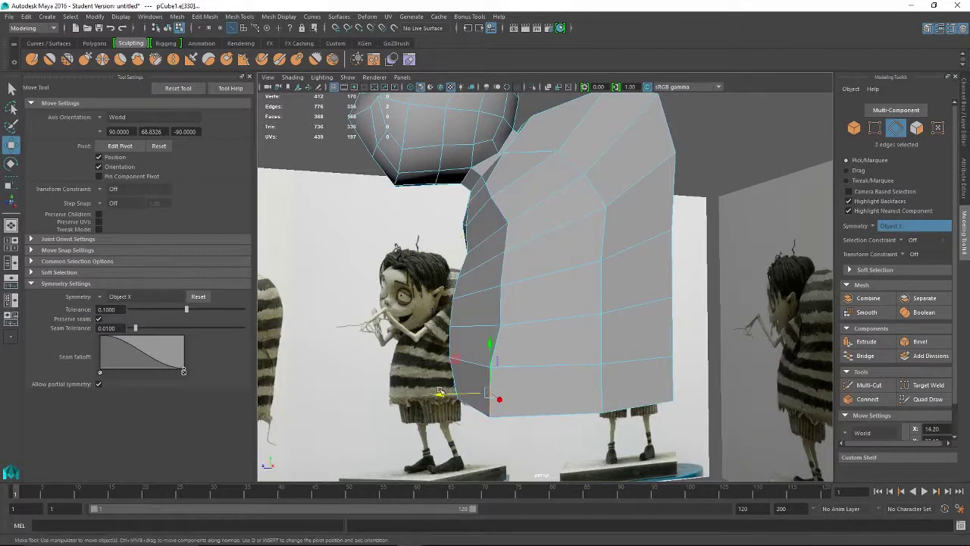
{"action": "left_click_drag", "start_coordinate": [444, 391], "coordinate": [291, 401]}
Move the mirrored lower vertical edges at the torso's back corners inward to narrow the lower back
{"action": "left_click_drag", "start_coordinate": [410, 362], "coordinate": [392, 337], "text": "alt"}
{"action": "left_click", "coordinate": [433, 345]}
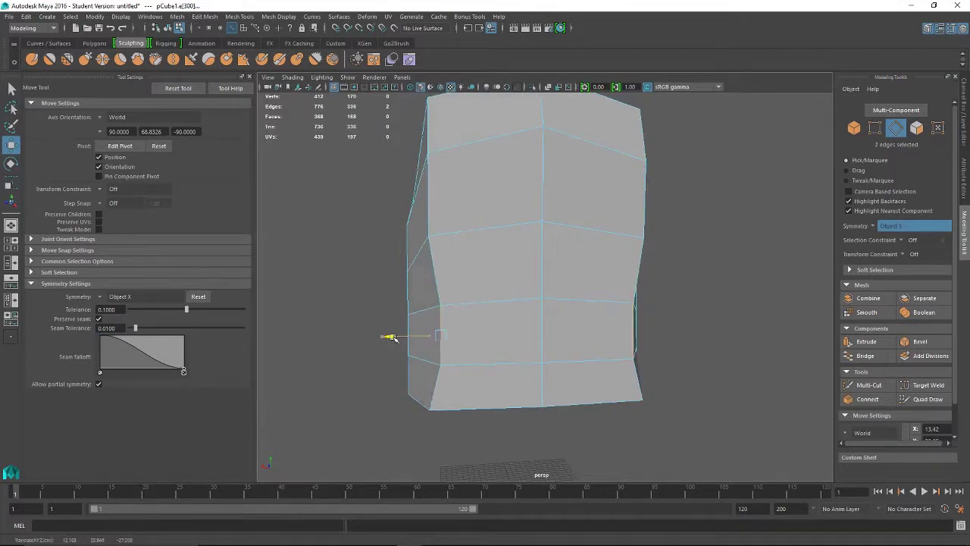
{"action": "left_click", "coordinate": [434, 271]}
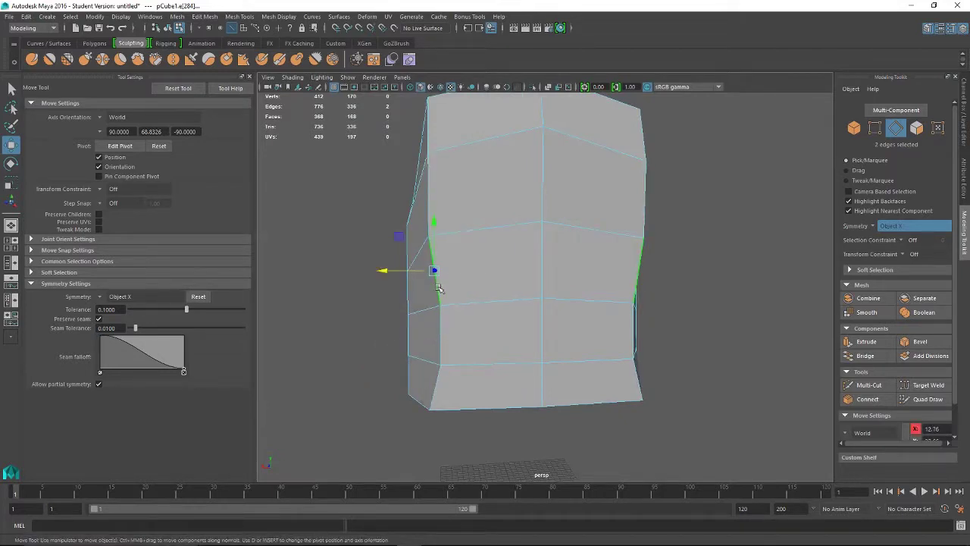
{"action": "left_click_drag", "start_coordinate": [388, 271], "coordinate": [402, 270]}
Turn symmetry off, extrude the four faces on the torso's underside, and move the new section down
{"action": "left_click_drag", "start_coordinate": [546, 235], "coordinate": [579, 254], "text": "alt"}
{"action": "right_click_drag", "start_coordinate": [580, 254], "coordinate": [579, 282]}
{"action": "left_click", "coordinate": [98, 296]}
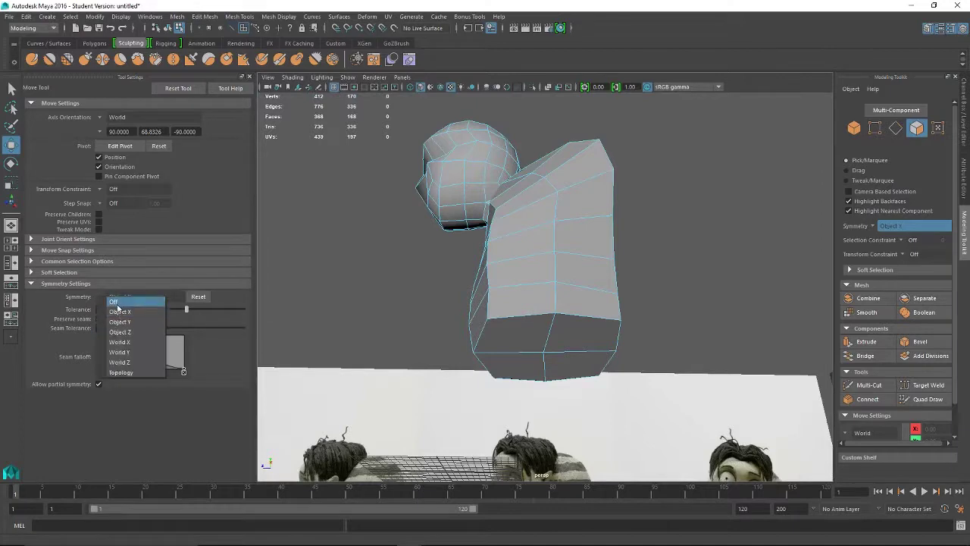
{"action": "left_click", "coordinate": [121, 301]}
{"action": "left_click", "coordinate": [586, 343]}
{"action": "left_click", "coordinate": [530, 368], "text": "shift"}
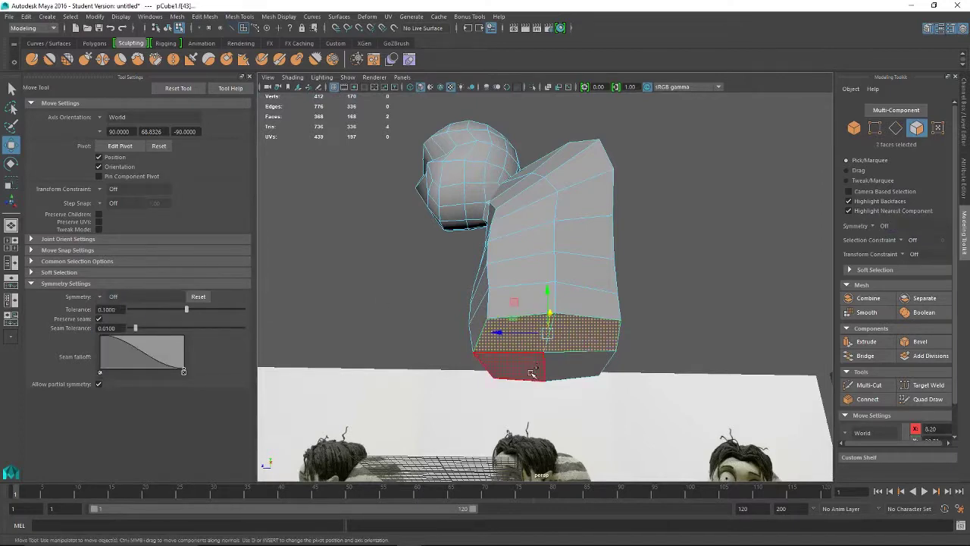
{"action": "left_click", "coordinate": [580, 367], "text": "shift"}
{"action": "left_click_drag", "start_coordinate": [580, 367], "coordinate": [641, 382], "text": "alt"}
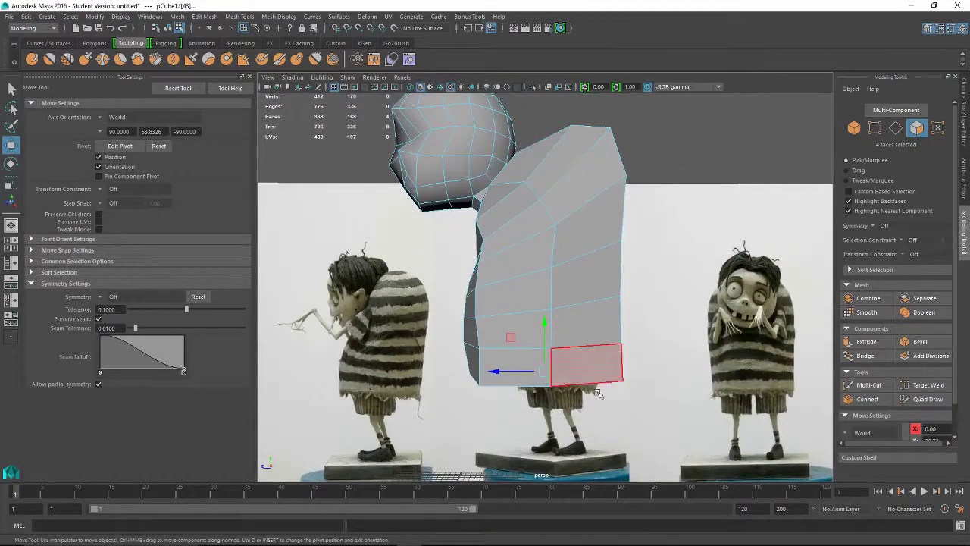
{"action": "left_click", "coordinate": [866, 341]}
{"action": "key", "text": "w"}
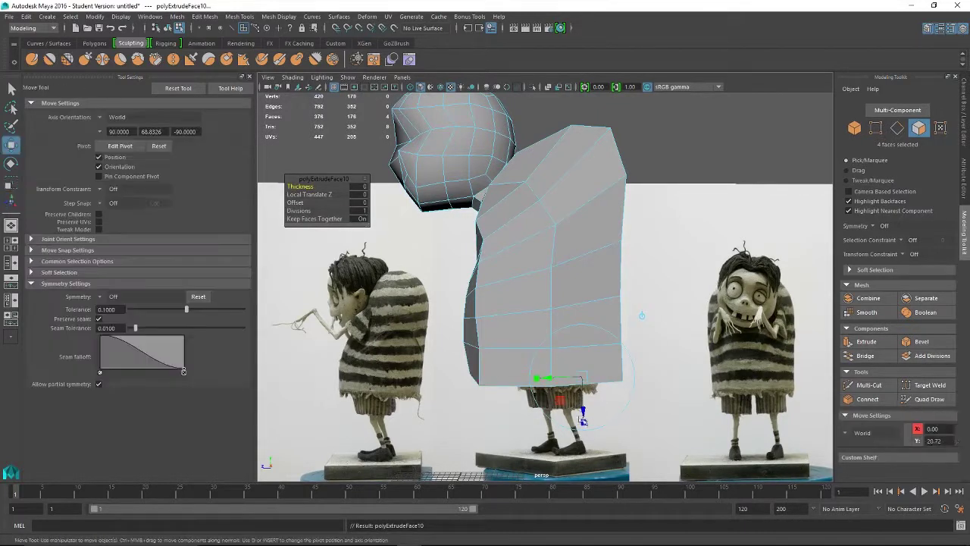
{"action": "left_click_drag", "start_coordinate": [545, 323], "coordinate": [598, 377]}
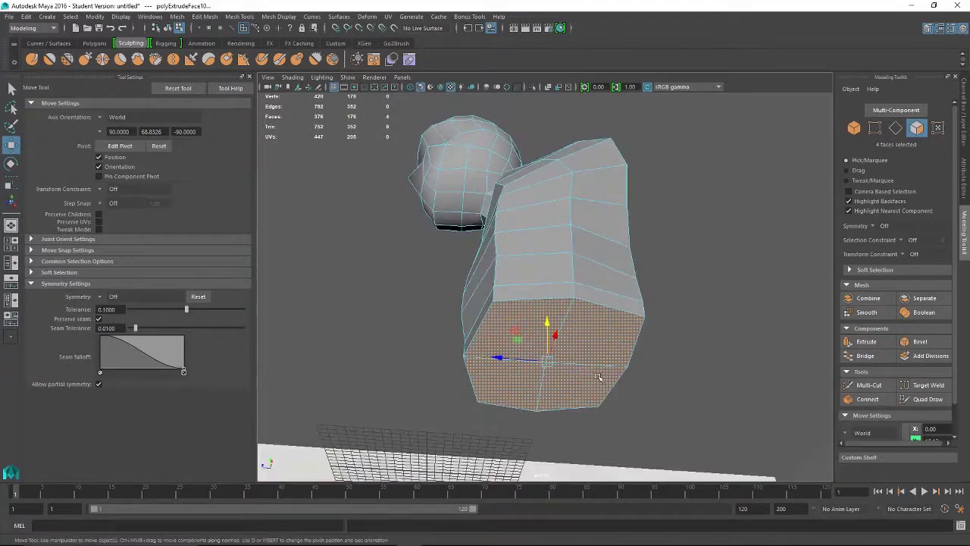
Extrude the underside faces again, scale them slightly inward to form a rim, and move them up into the torso
{"action": "key", "text": "ctrl+e"}
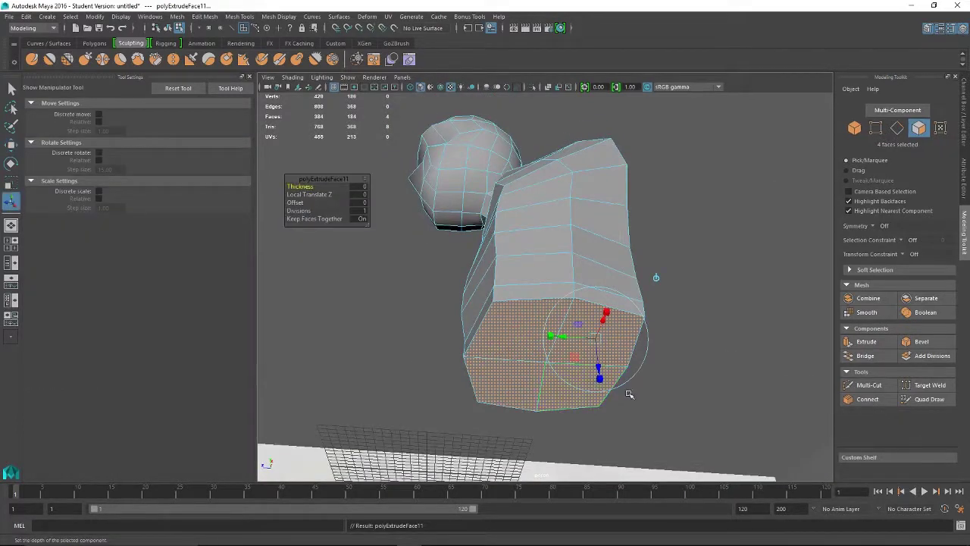
{"action": "key", "text": "r"}
{"action": "mouse_move", "coordinate": [551, 363]}
{"action": "left_mouse_down"}
{"action": "mouse_move", "coordinate": [532, 363]}
{"action": "mouse_move", "coordinate": [543, 361]}
{"action": "left_mouse_up"}
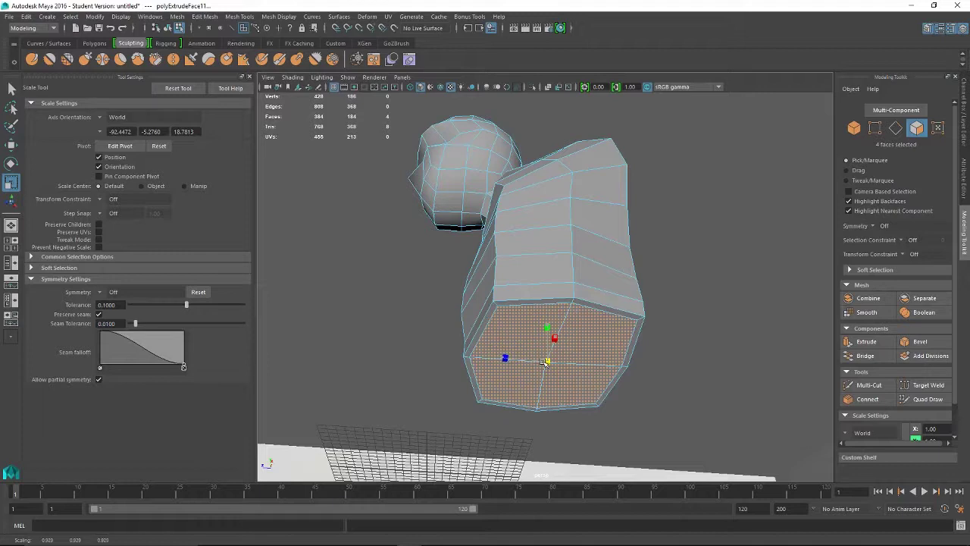
{"action": "left_click_drag", "start_coordinate": [544, 362], "coordinate": [548, 362]}
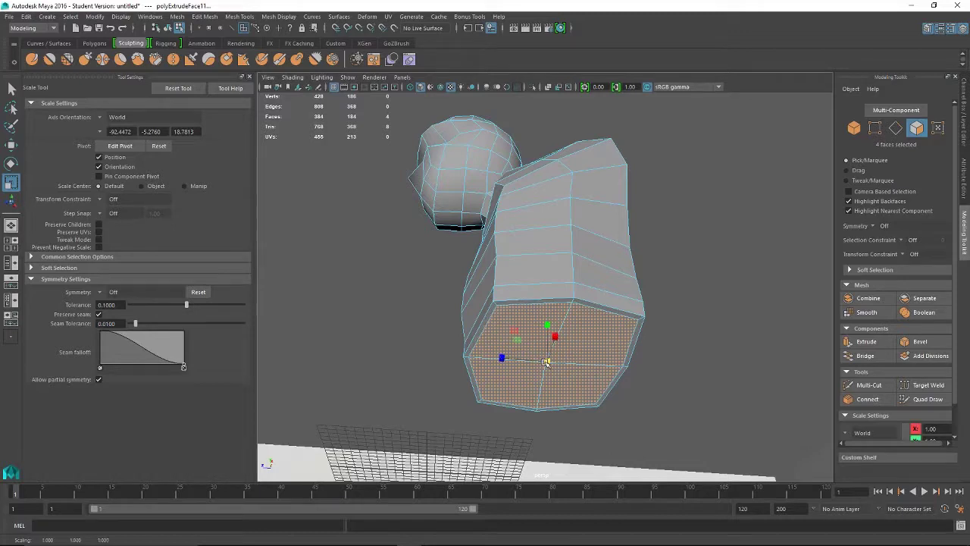
{"action": "key", "text": "w"}
{"action": "left_click_drag", "start_coordinate": [547, 328], "coordinate": [553, 313]}
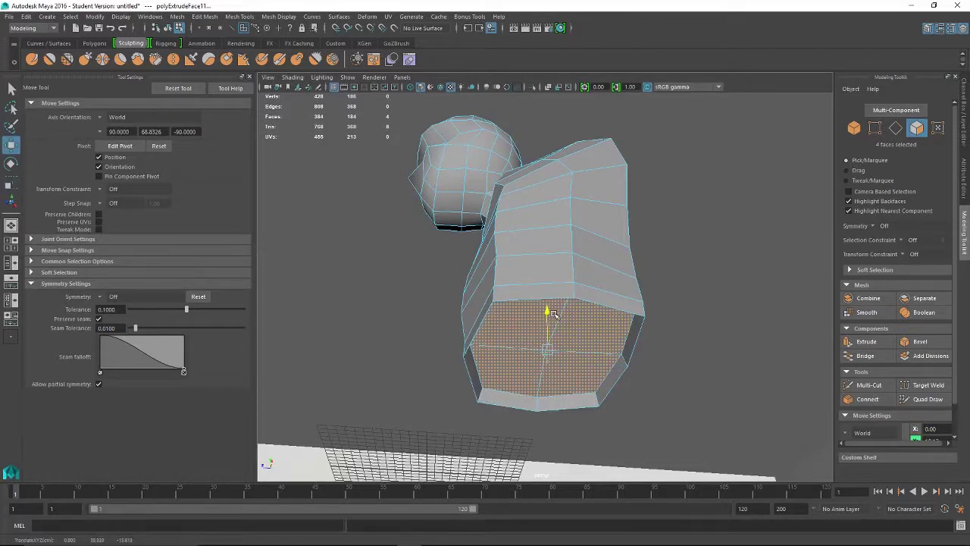
Move the recessed underside faces further up inside the torso to deepen the shirt's opening
{"action": "key", "text": "r"}
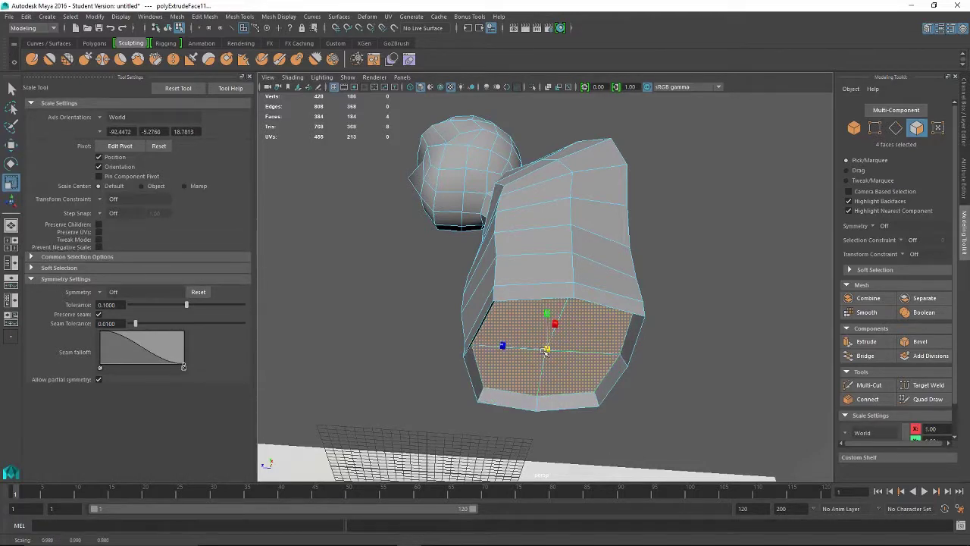
{"action": "left_click_drag", "start_coordinate": [494, 385], "coordinate": [638, 446], "text": "alt"}
{"action": "middle_click_drag", "start_coordinate": [639, 446], "coordinate": [659, 413], "text": "alt"}
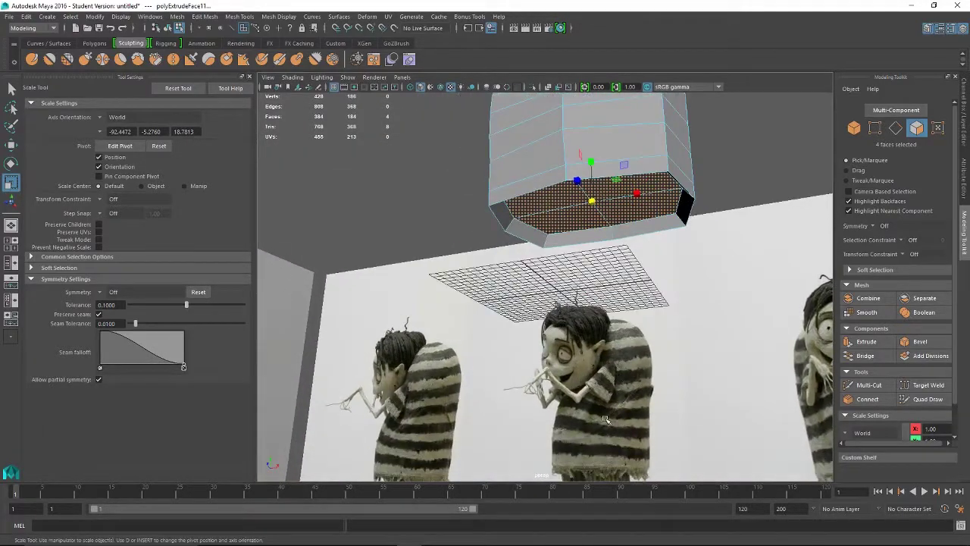
{"action": "right_click_drag", "start_coordinate": [660, 413], "coordinate": [595, 439], "text": "alt"}
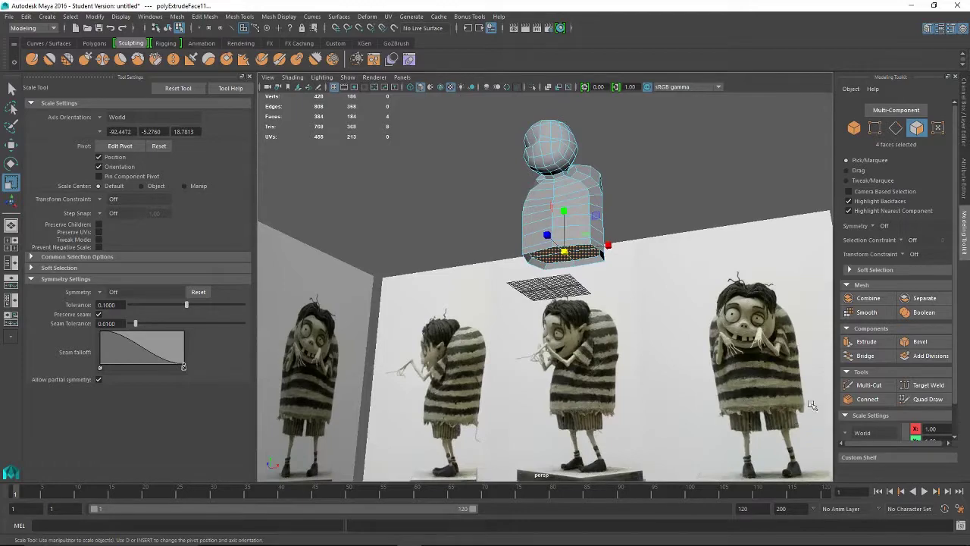
{"action": "left_click_drag", "start_coordinate": [643, 336], "coordinate": [586, 289], "text": "alt"}
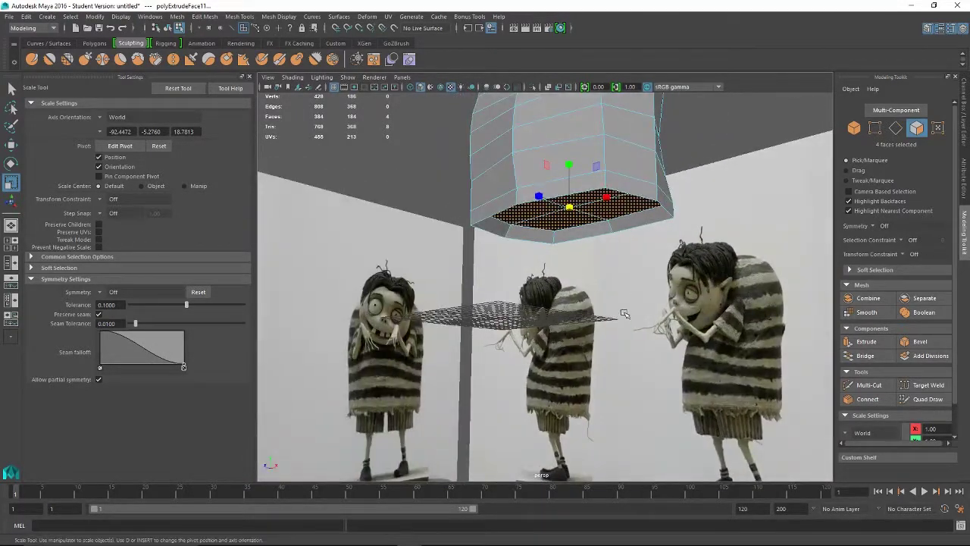
{"action": "key", "text": "w"}
{"action": "left_click_drag", "start_coordinate": [570, 165], "coordinate": [571, 152]}
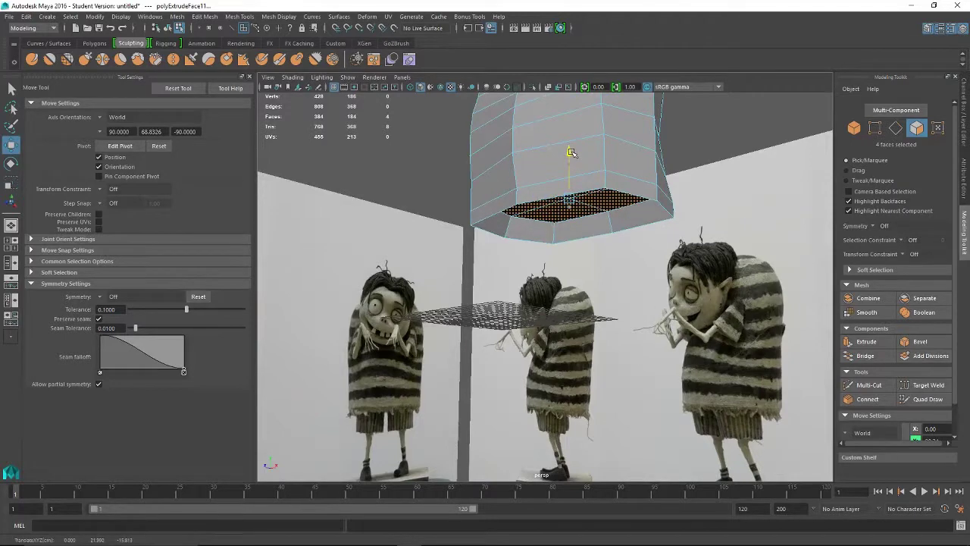
Scale the four recessed faces inward inside the shirt's opening, keeping all four selected
{"action": "left_click_drag", "start_coordinate": [592, 239], "coordinate": [567, 230], "text": "alt"}
{"action": "key", "text": "r"}
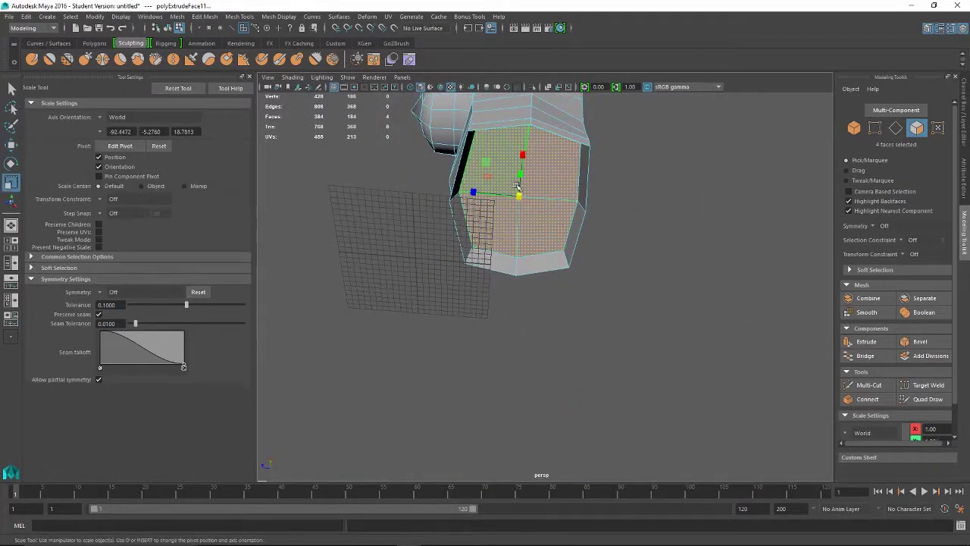
{"action": "left_click", "coordinate": [526, 197]}
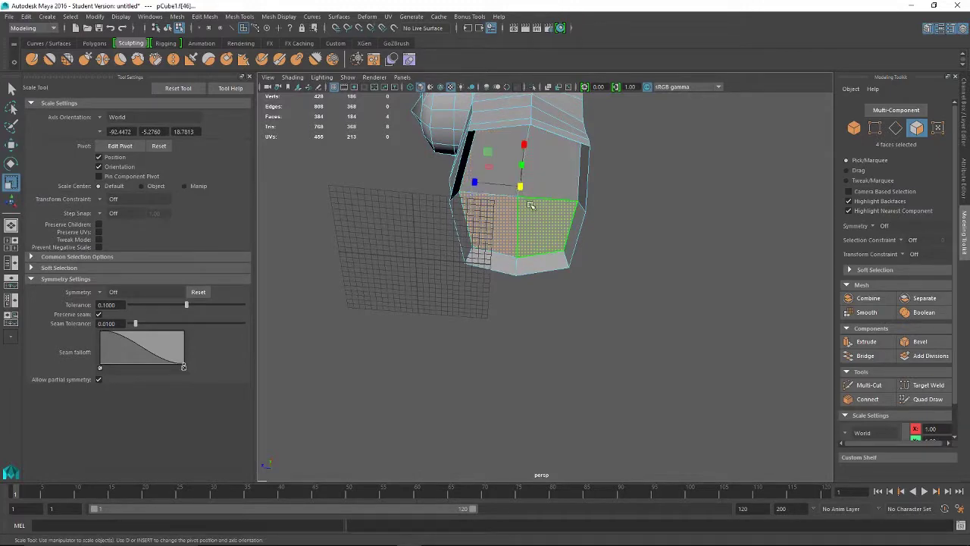
{"action": "key", "text": "ctrl+z"}
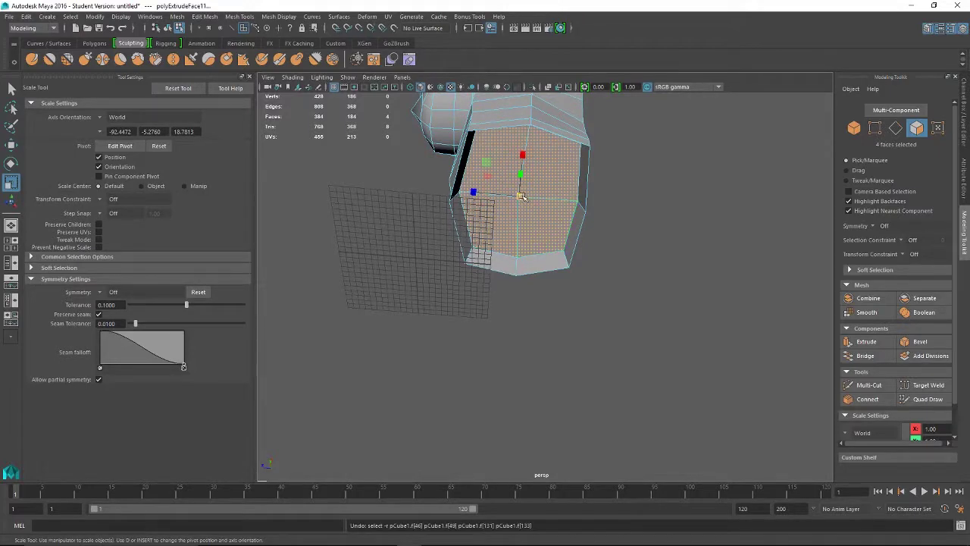
{"action": "left_click_drag", "start_coordinate": [522, 196], "coordinate": [562, 266]}
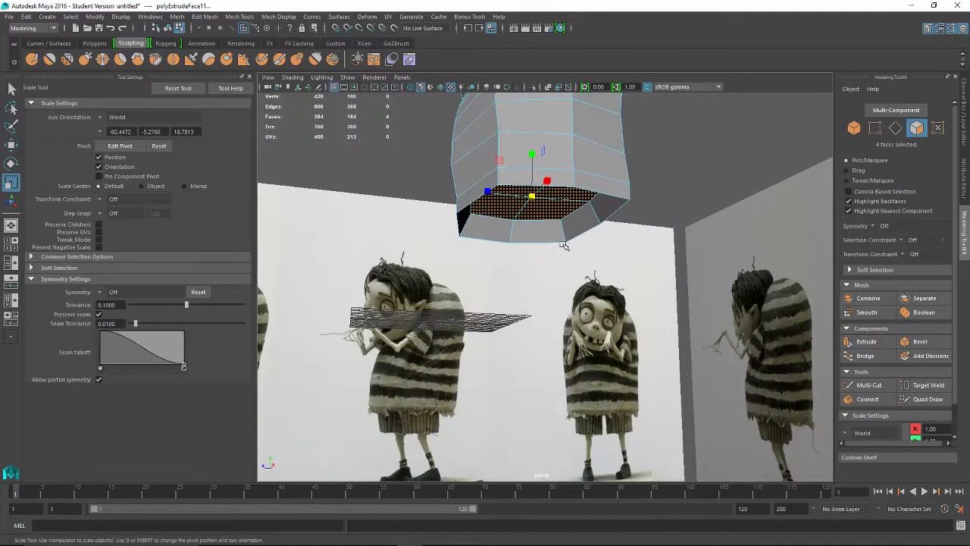
Extrude the four recessed faces inside the shirt's opening and move the new faces down toward the hem
{"action": "key", "text": "ctrl+e"}
{"action": "key", "text": "w"}
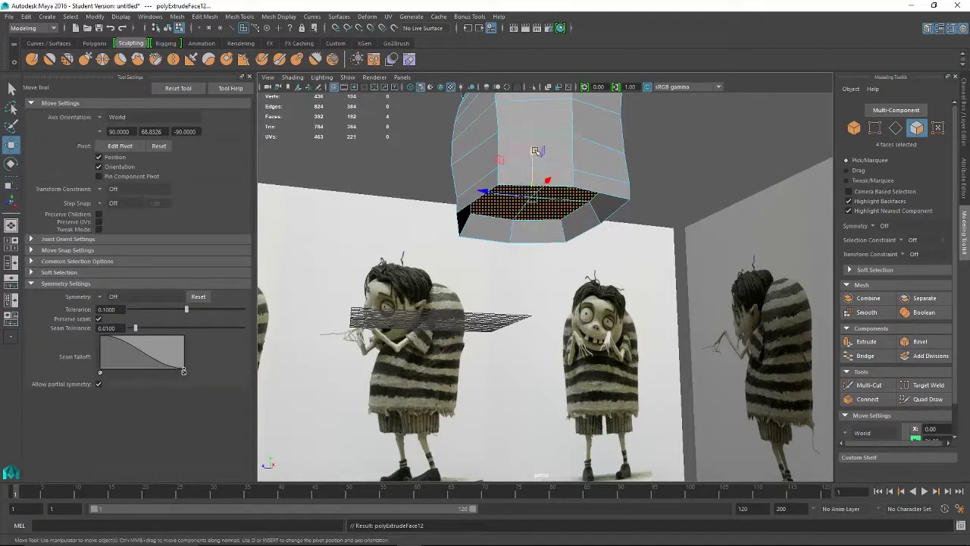
{"action": "left_click_drag", "start_coordinate": [535, 151], "coordinate": [533, 157]}
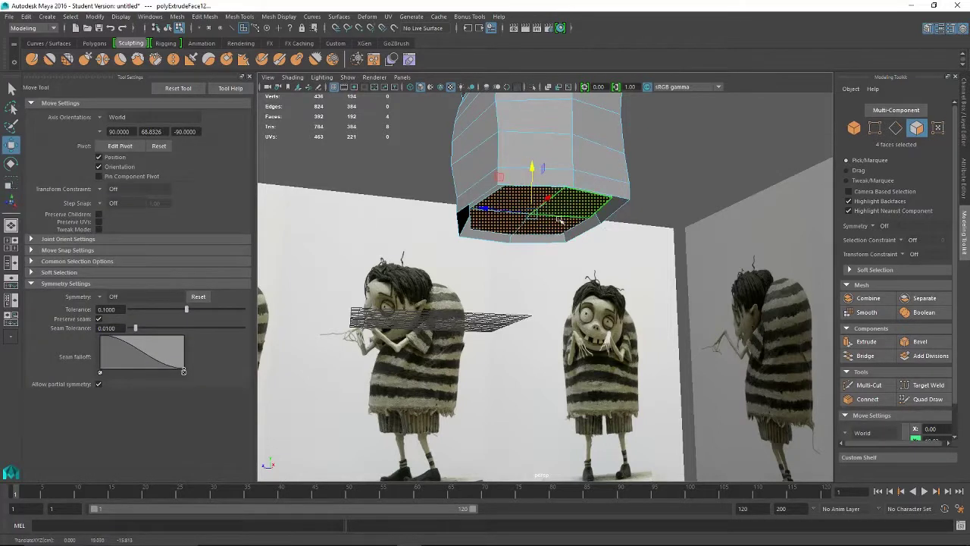
Examine the rim and the gap around the extruded faces in the shirt's opening from several angles
{"action": "key", "text": "r"}
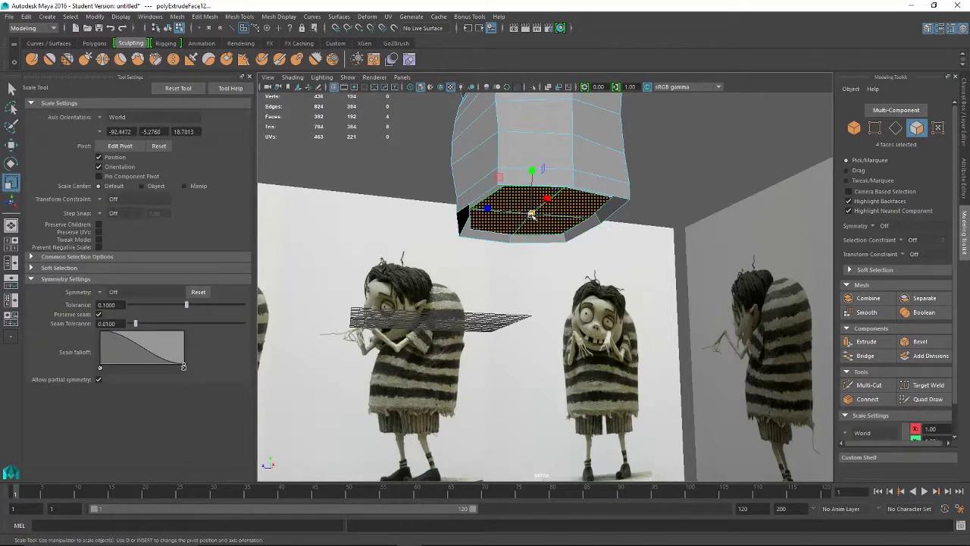
{"action": "mouse_move", "coordinate": [532, 215]}
{"action": "left_mouse_down", "text": "alt"}
{"action": "mouse_move", "coordinate": [601, 199]}
{"action": "mouse_move", "coordinate": [540, 219]}
{"action": "left_mouse_up", "text": "alt"}
{"action": "right_click_drag", "start_coordinate": [544, 223], "coordinate": [599, 232], "text": "alt"}
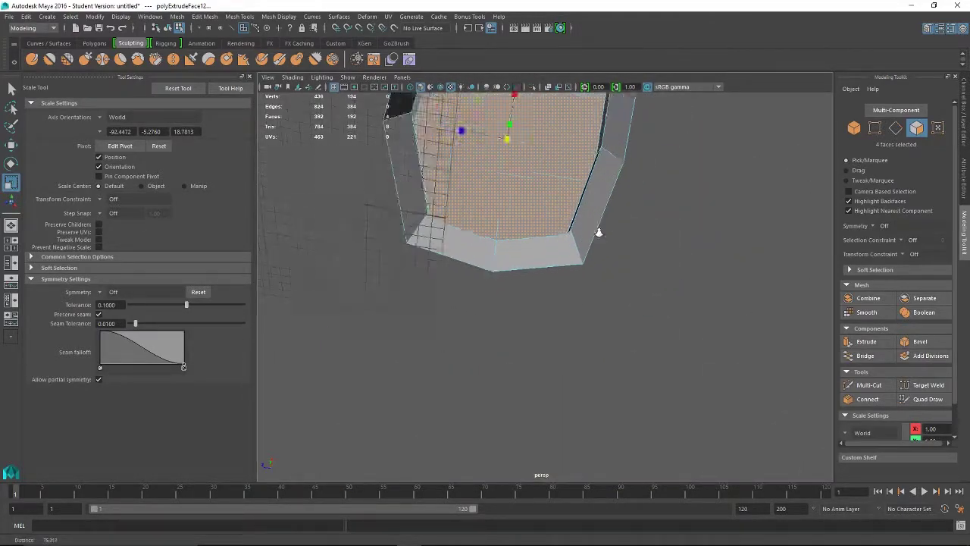
{"action": "left_click_drag", "start_coordinate": [599, 232], "coordinate": [516, 291], "text": "alt"}
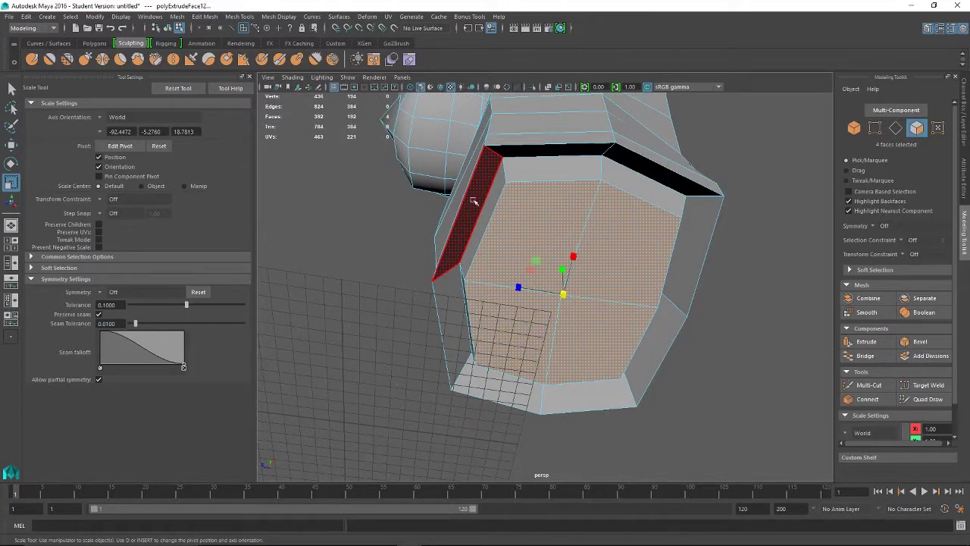
{"action": "left_click_drag", "start_coordinate": [473, 249], "coordinate": [557, 228], "text": "alt"}
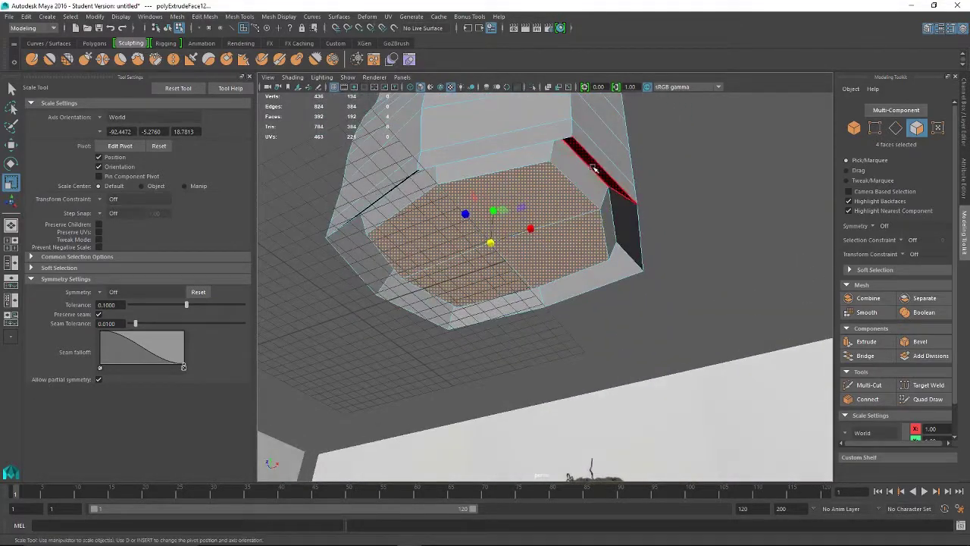
{"action": "left_click_drag", "start_coordinate": [544, 271], "coordinate": [453, 265], "text": "alt"}
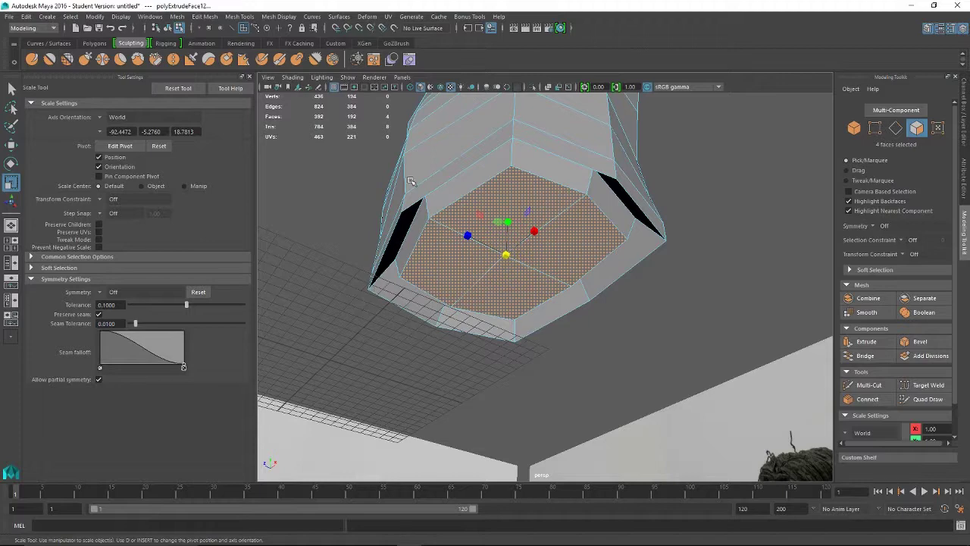
{"action": "left_click_drag", "start_coordinate": [410, 180], "coordinate": [434, 156], "text": "alt"}
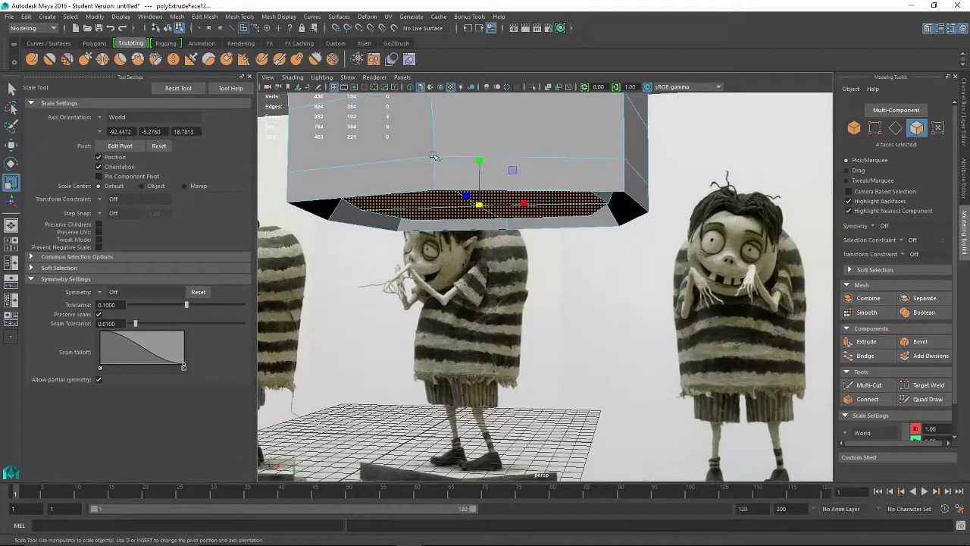
{"action": "left_click", "coordinate": [639, 155]}
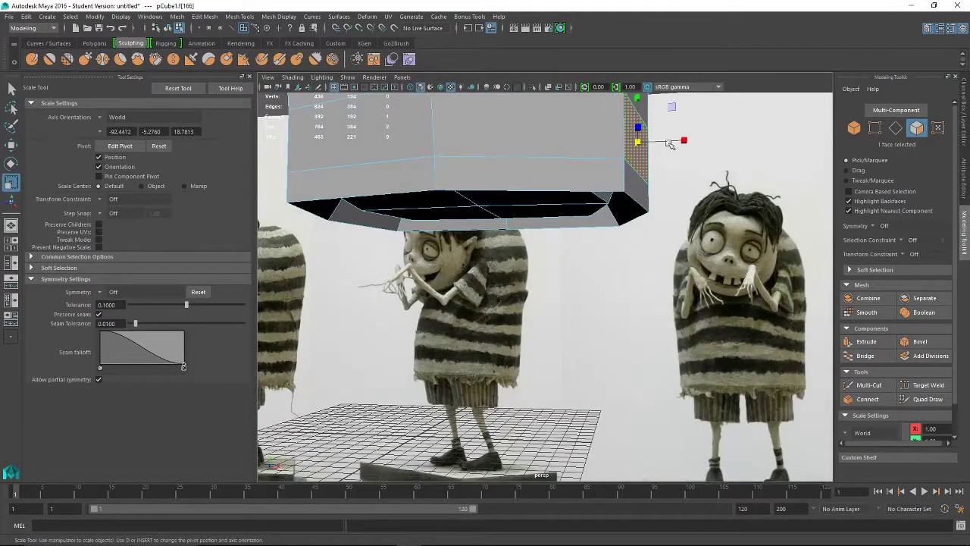
{"action": "key", "text": "w"}
{"action": "left_click_drag", "start_coordinate": [691, 141], "coordinate": [658, 141]}
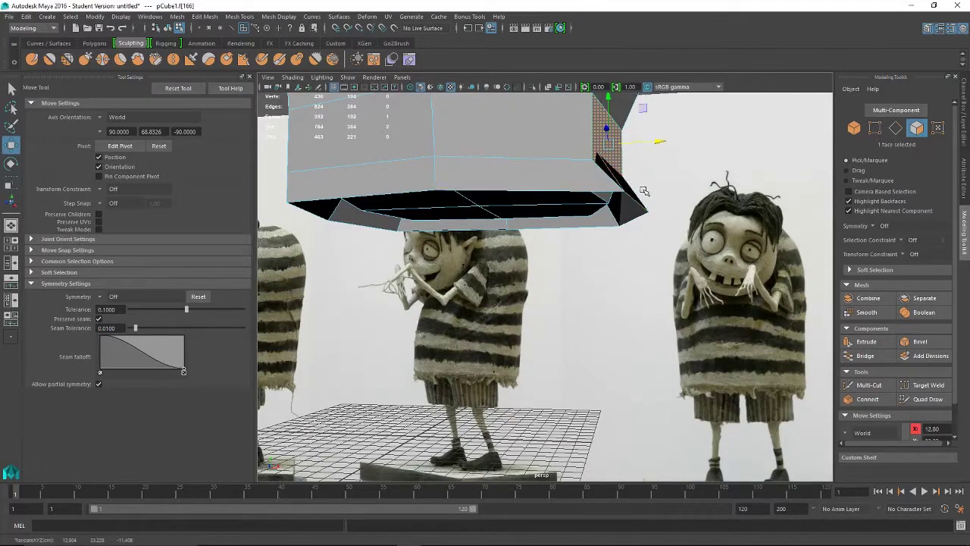
{"action": "key", "text": "ctrl+z"}
Reselect the four faces inside the shirt's opening, extrude them, and move them down to about the hem's level
{"action": "left_click_drag", "start_coordinate": [686, 224], "coordinate": [602, 214], "text": "alt"}
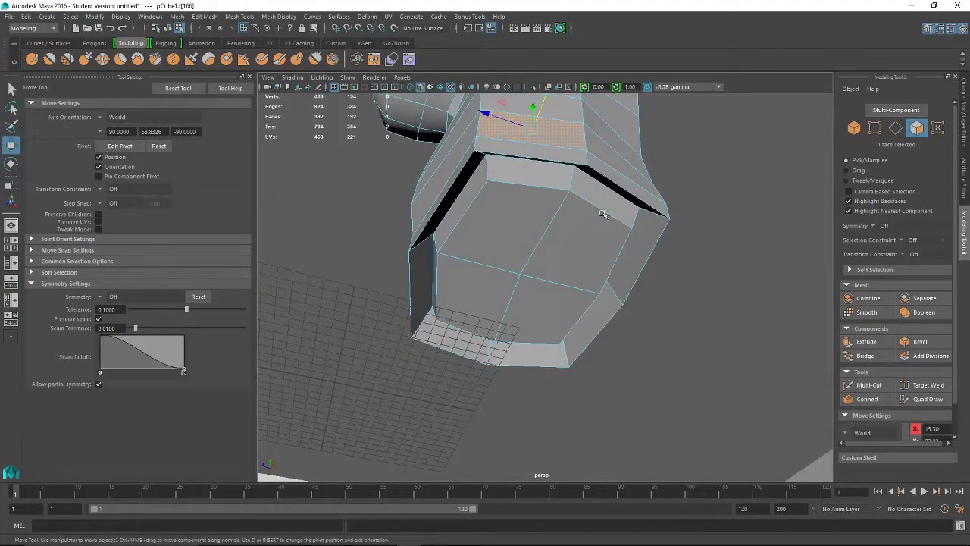
{"action": "left_click_drag", "start_coordinate": [488, 219], "coordinate": [529, 211], "text": "alt"}
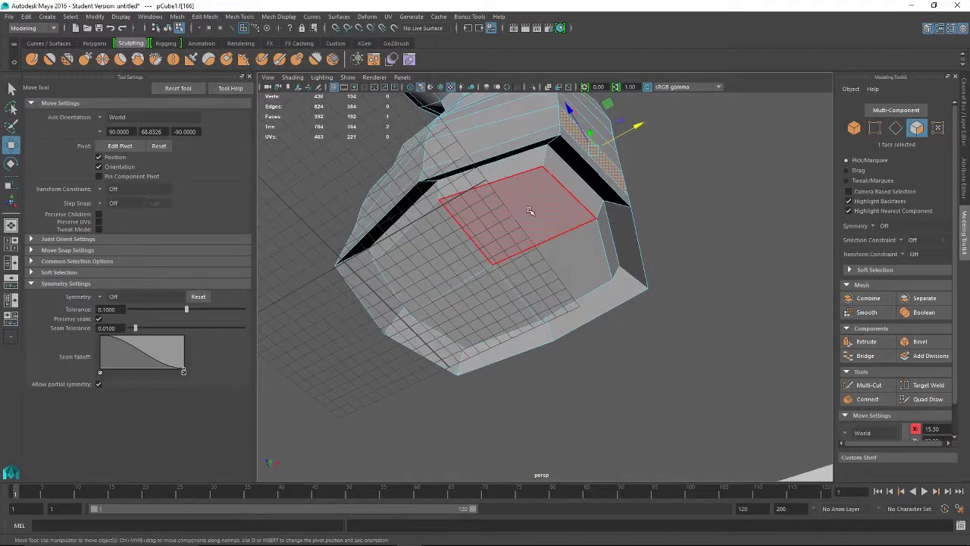
{"action": "left_click", "coordinate": [531, 208]}
{"action": "left_click", "coordinate": [568, 259], "text": "shift"}
{"action": "left_click", "coordinate": [488, 307], "text": "shift"}
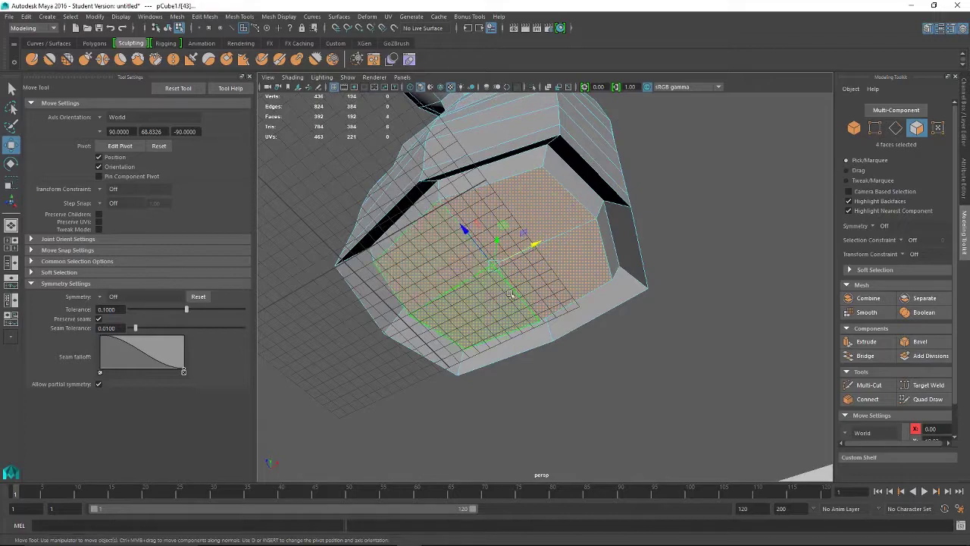
{"action": "left_click_drag", "start_coordinate": [511, 295], "coordinate": [469, 349], "text": "alt"}
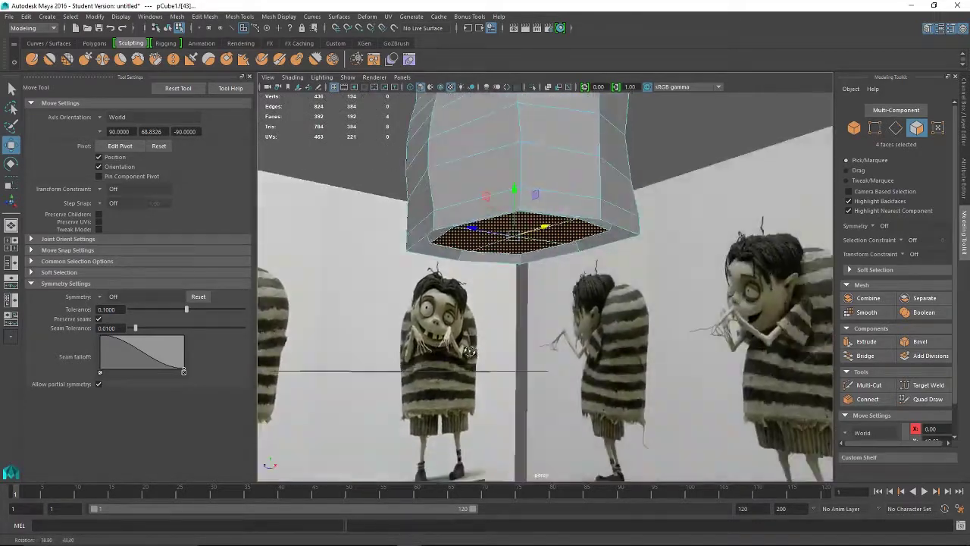
{"action": "key", "text": "ctrl+e"}
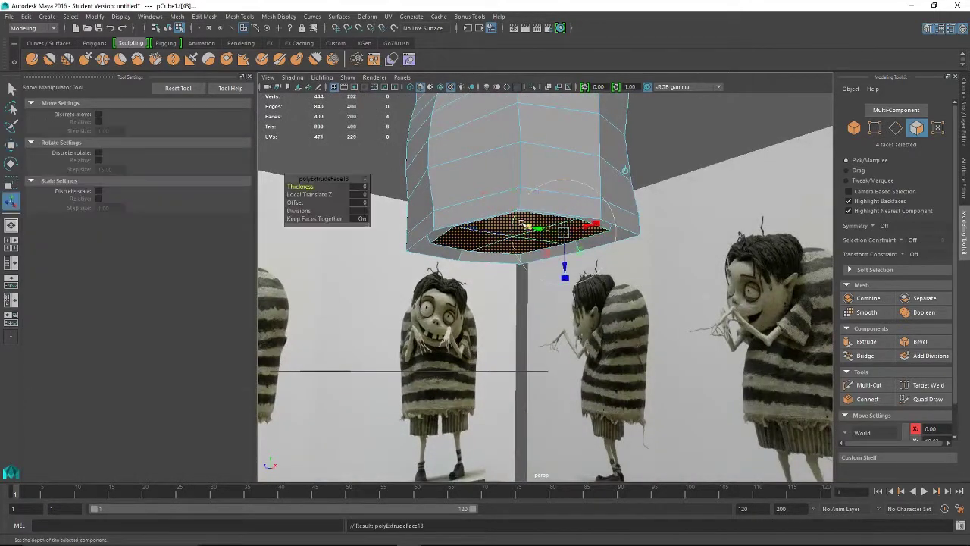
{"action": "key", "text": "w"}
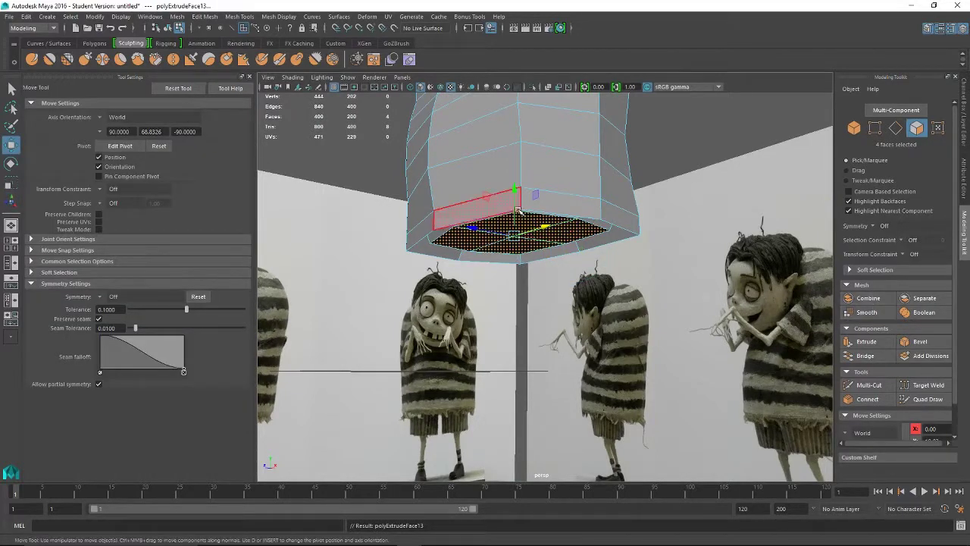
{"action": "left_click_drag", "start_coordinate": [514, 182], "coordinate": [516, 203]}
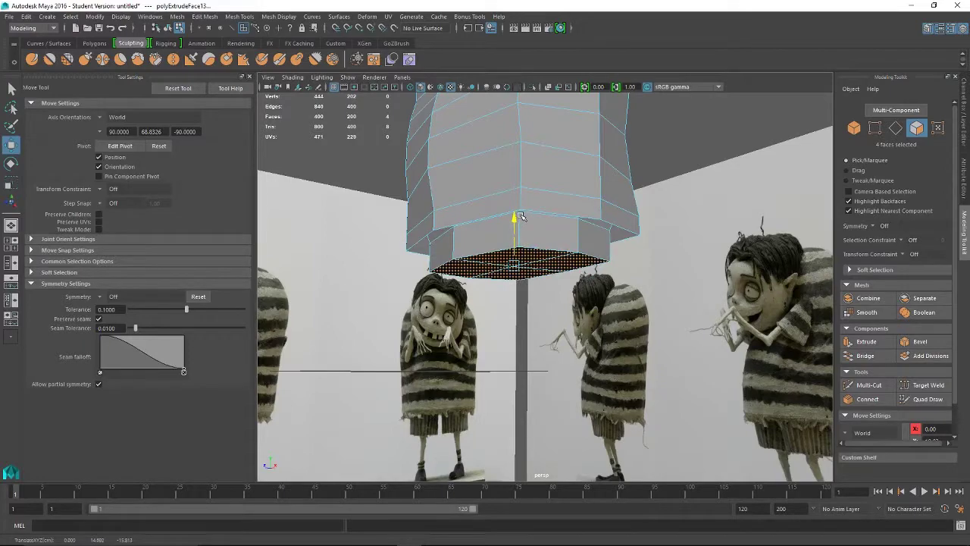
{"action": "left_click_drag", "start_coordinate": [519, 218], "coordinate": [500, 254], "text": "alt"}
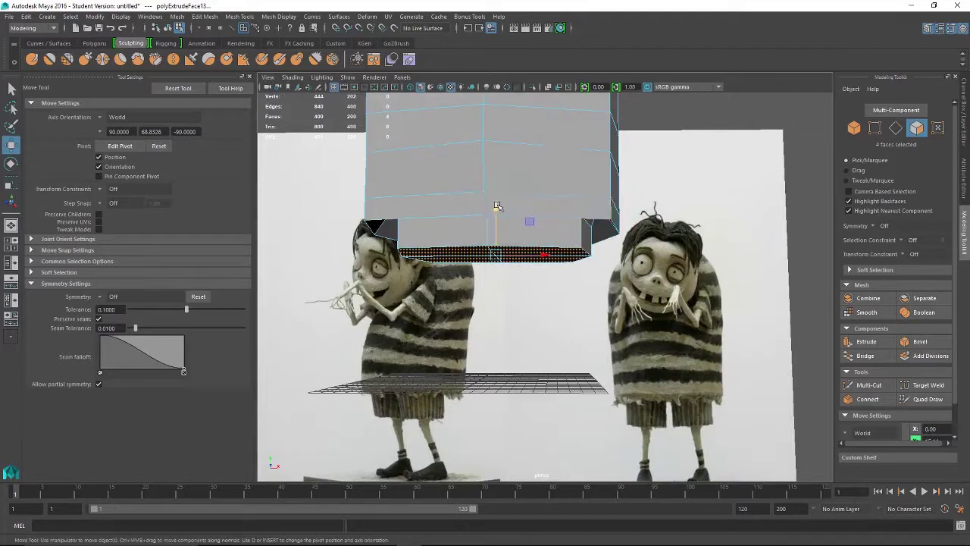
{"action": "left_click_drag", "start_coordinate": [498, 208], "coordinate": [518, 210]}
Extrude the two underside faces on one half of the body and scale them inward to about 0.74 as a leg base
{"action": "left_click_drag", "start_coordinate": [473, 238], "coordinate": [475, 256], "text": "alt"}
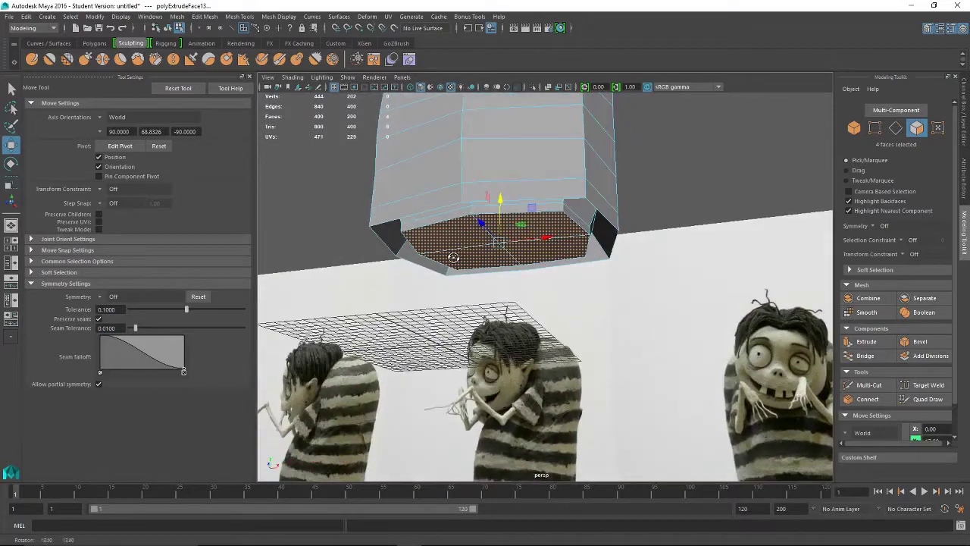
{"action": "left_click", "coordinate": [560, 224]}
{"action": "left_click", "coordinate": [570, 244], "text": "shift"}
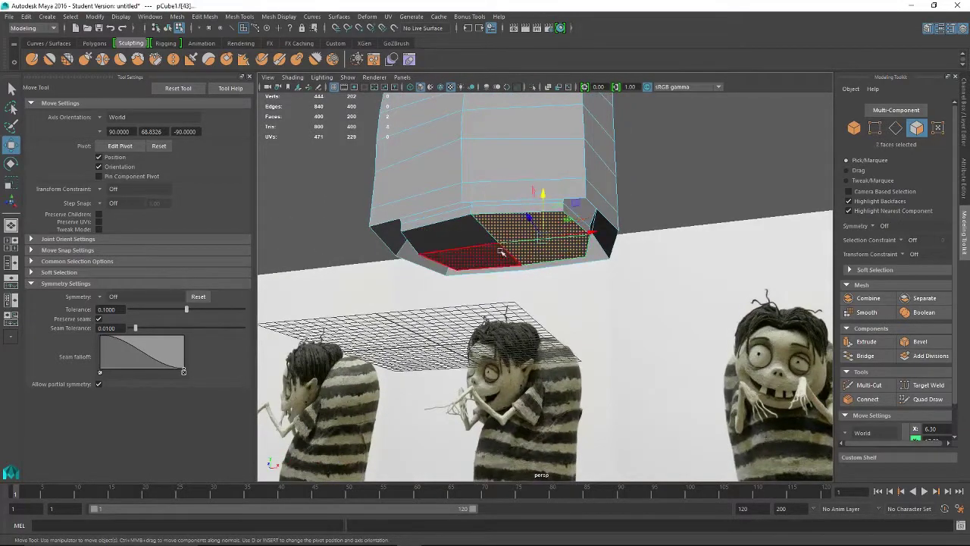
{"action": "right_click_drag", "start_coordinate": [503, 253], "coordinate": [587, 310], "text": "alt"}
{"action": "middle_click_drag", "start_coordinate": [586, 309], "coordinate": [567, 277], "text": "alt"}
{"action": "mouse_move", "coordinate": [566, 277]}
{"action": "left_mouse_down", "text": "alt"}
{"action": "mouse_move", "coordinate": [565, 267]}
{"action": "mouse_move", "coordinate": [566, 284]}
{"action": "left_mouse_up", "text": "alt"}
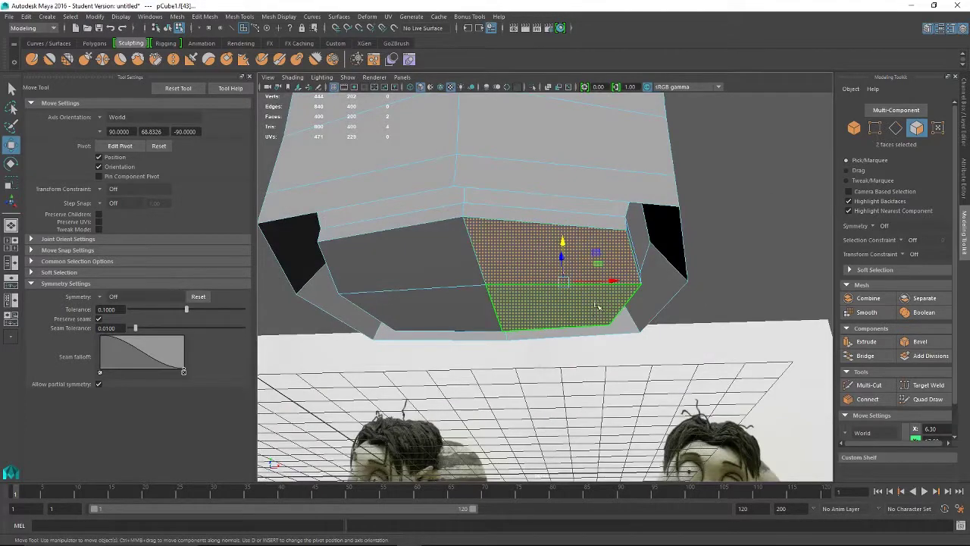
{"action": "left_click", "coordinate": [867, 342]}
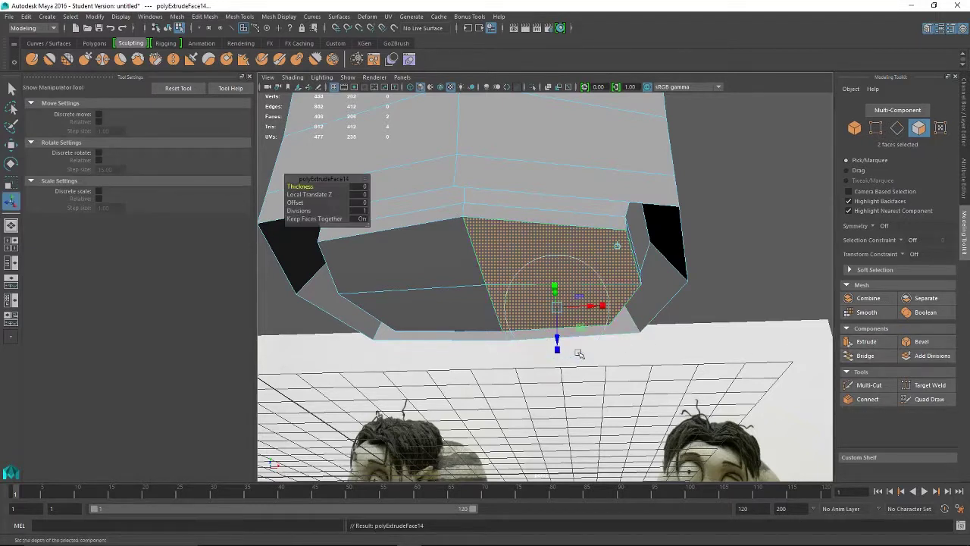
{"action": "key", "text": "r"}
{"action": "left_click_drag", "start_coordinate": [565, 282], "coordinate": [526, 288]}
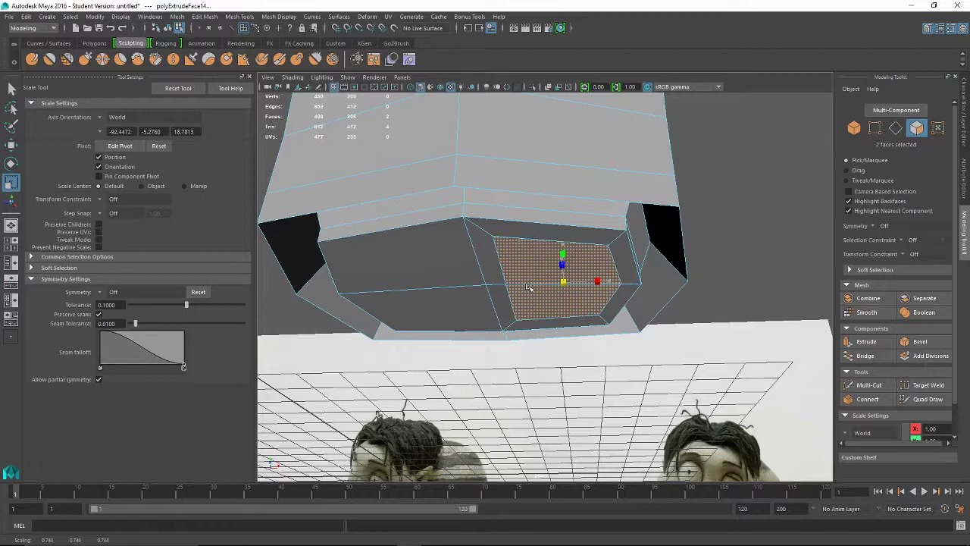
Extrude the two underside faces on the other half and scale them inward to match the first leg base
{"action": "left_click", "coordinate": [405, 276]}
{"action": "left_click", "coordinate": [427, 315], "text": "shift"}
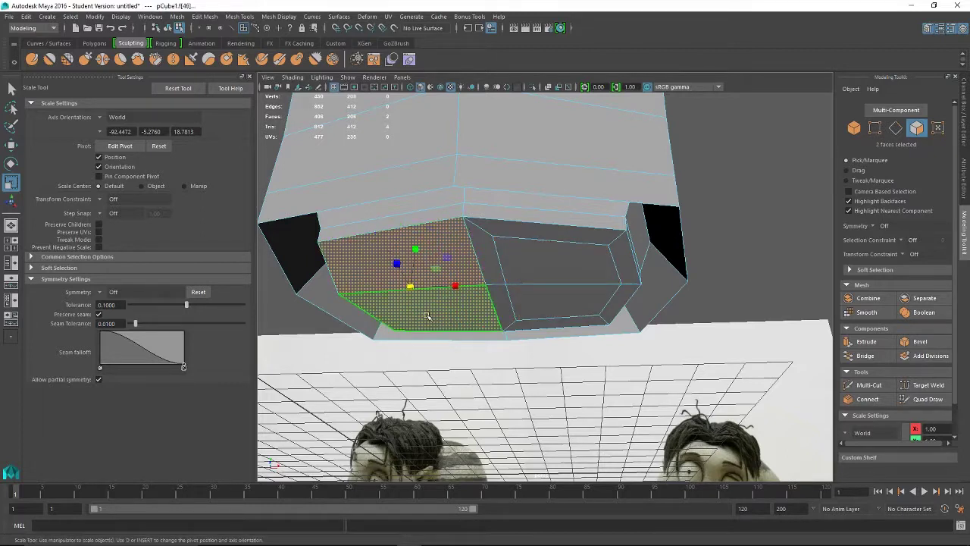
{"action": "key", "text": "ctrl+e"}
{"action": "key", "text": "r"}
{"action": "left_click_drag", "start_coordinate": [412, 288], "coordinate": [436, 231]}
{"action": "left_click", "coordinate": [399, 273]}
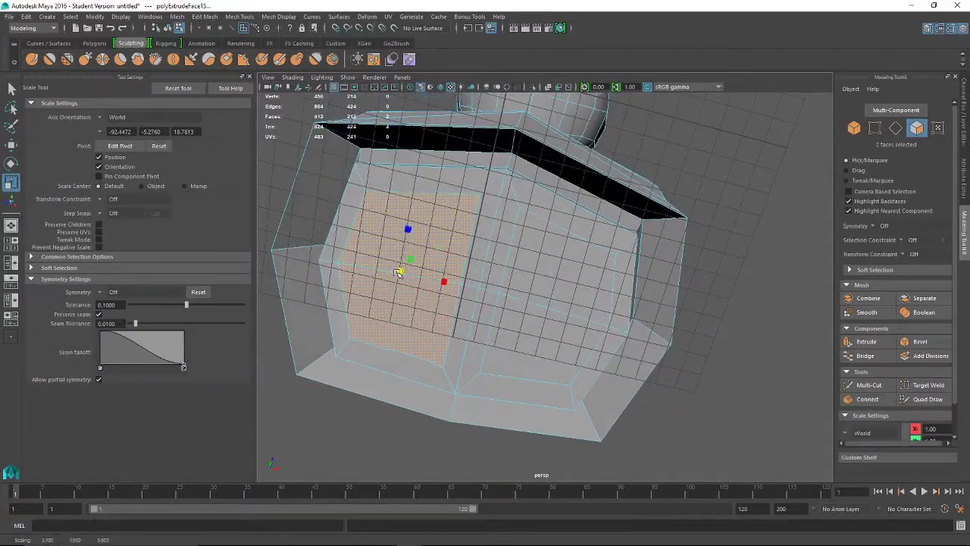
{"action": "left_click_drag", "start_coordinate": [602, 294], "coordinate": [578, 325], "text": "alt"}
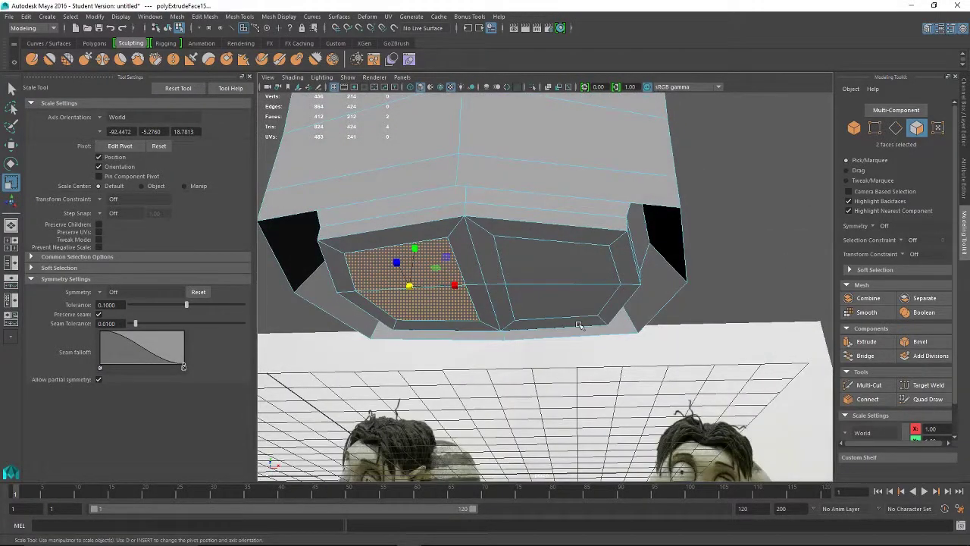
Select the inset faces of both leg bases and move them slightly down together
{"action": "left_click", "coordinate": [535, 266], "text": "shift"}
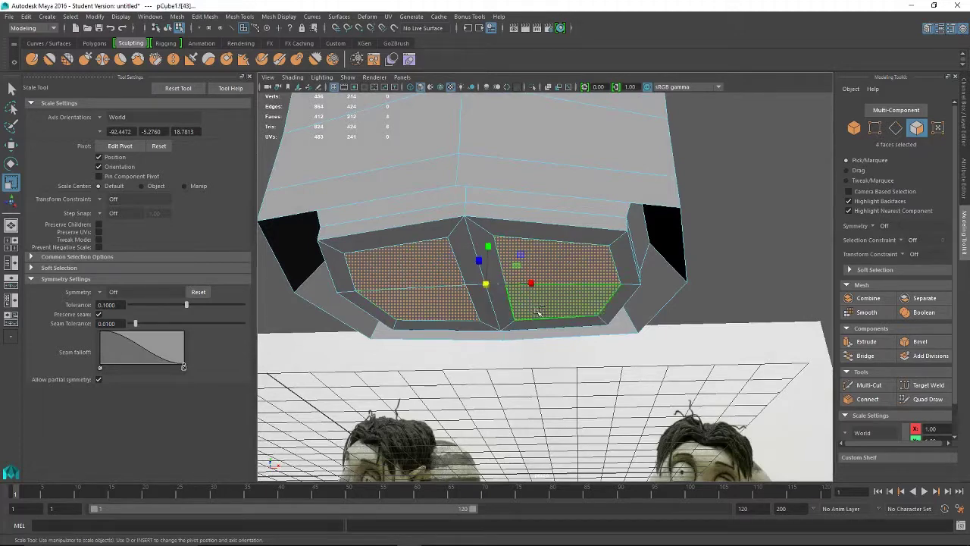
{"action": "left_click_drag", "start_coordinate": [535, 265], "coordinate": [570, 353], "text": "alt"}
{"action": "key", "text": "w"}
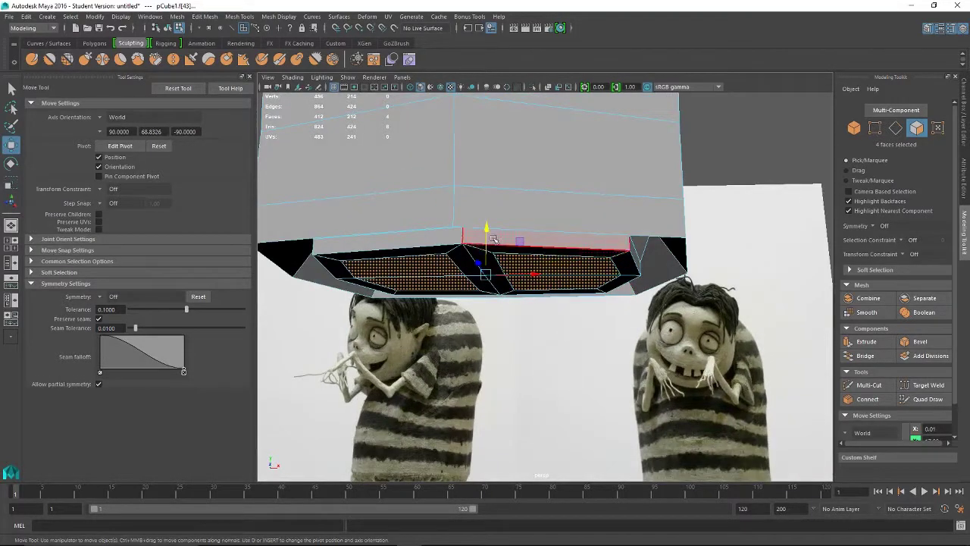
{"action": "left_click_drag", "start_coordinate": [487, 229], "coordinate": [487, 249]}
{"action": "scroll", "coordinate": [546, 299], "scroll_direction": "down", "scroll_amount": 5}
{"action": "left_click_drag", "start_coordinate": [499, 352], "coordinate": [482, 334], "text": "alt"}
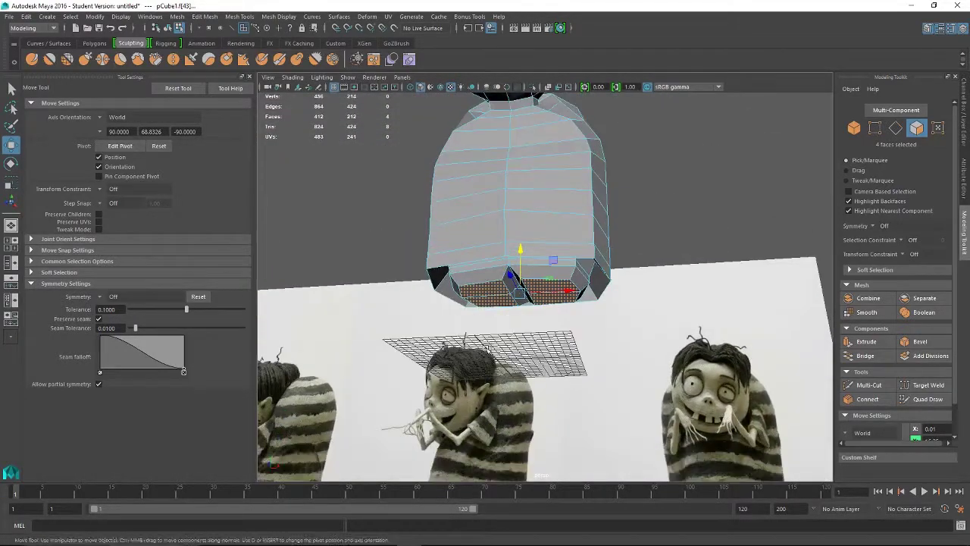
Extrude the four inset faces and move them down and slightly back to form two short trouser legs
{"action": "key", "text": "ctrl+e"}
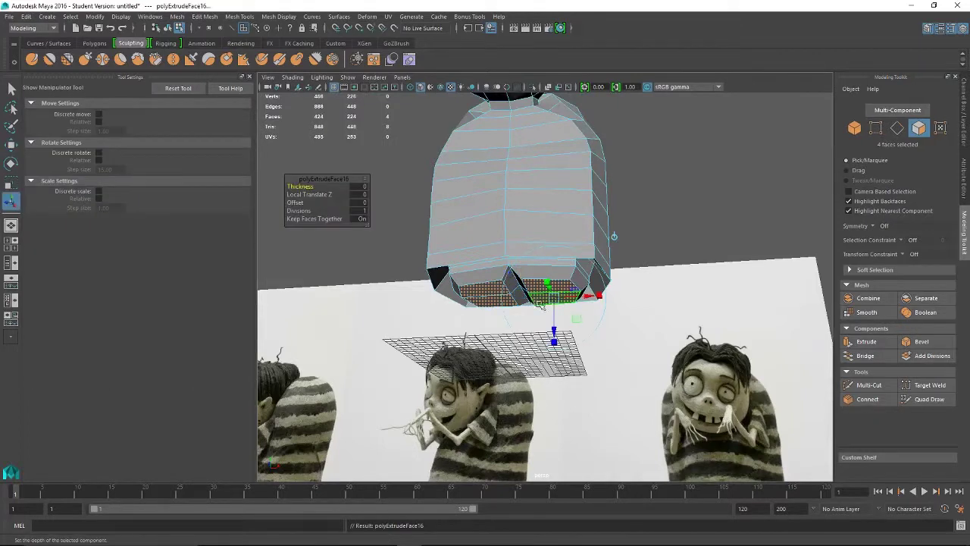
{"action": "key", "text": "w"}
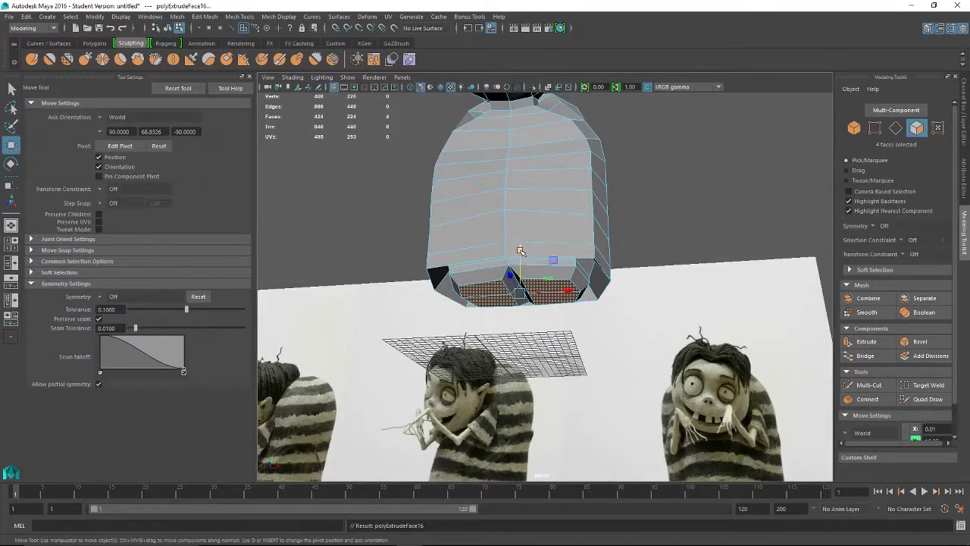
{"action": "mouse_move", "coordinate": [520, 250]}
{"action": "left_mouse_down"}
{"action": "mouse_move", "coordinate": [538, 326]}
{"action": "mouse_move", "coordinate": [641, 321]}
{"action": "mouse_move", "coordinate": [585, 284]}
{"action": "mouse_move", "coordinate": [575, 298]}
{"action": "mouse_move", "coordinate": [519, 260]}
{"action": "left_mouse_up"}
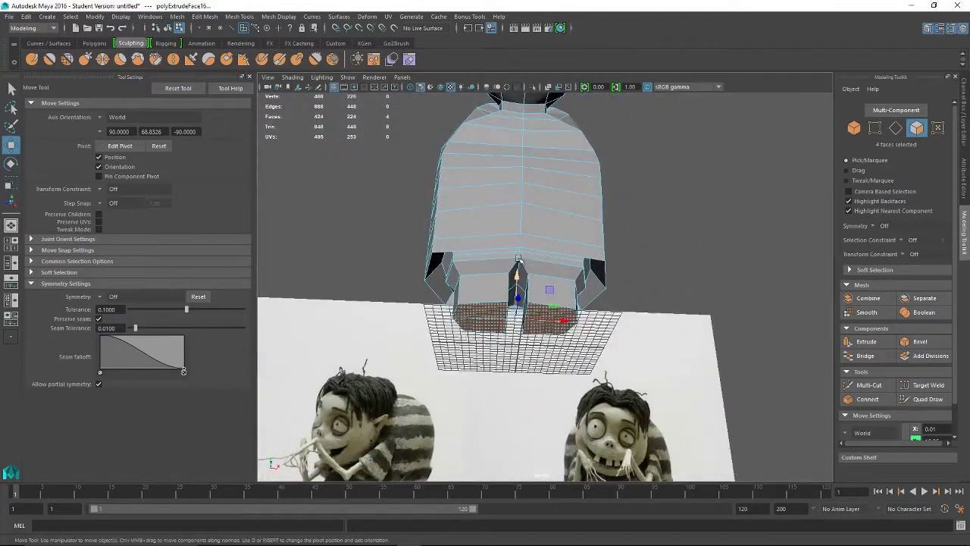
{"action": "left_click_drag", "start_coordinate": [623, 316], "coordinate": [516, 322], "text": "alt"}
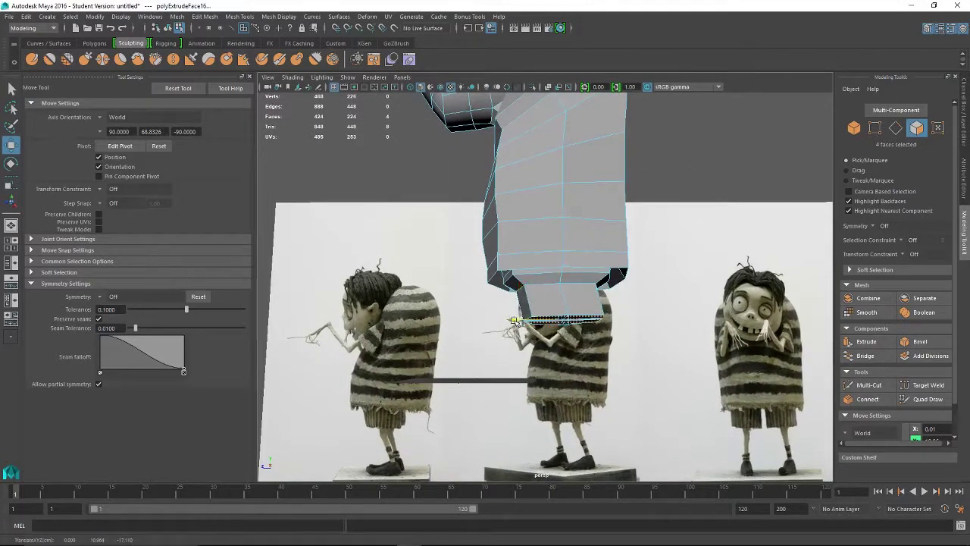
{"action": "left_click_drag", "start_coordinate": [595, 362], "coordinate": [599, 303], "text": "alt"}
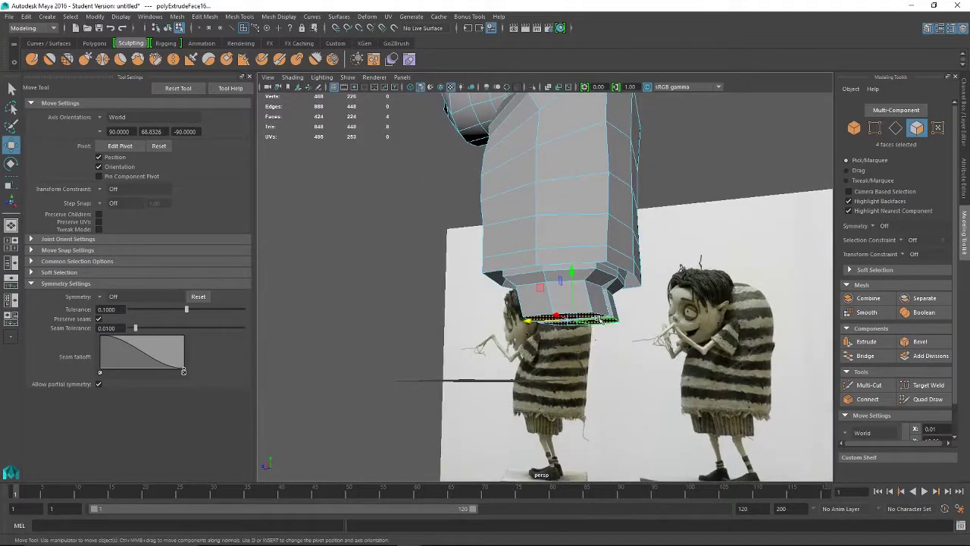
{"action": "right_click", "coordinate": [598, 302]}
{"action": "right_click_drag", "start_coordinate": [570, 258], "coordinate": [599, 228]}
{"action": "left_click", "coordinate": [602, 313]}
{"action": "left_click_drag", "start_coordinate": [588, 349], "coordinate": [531, 363], "text": "alt"}
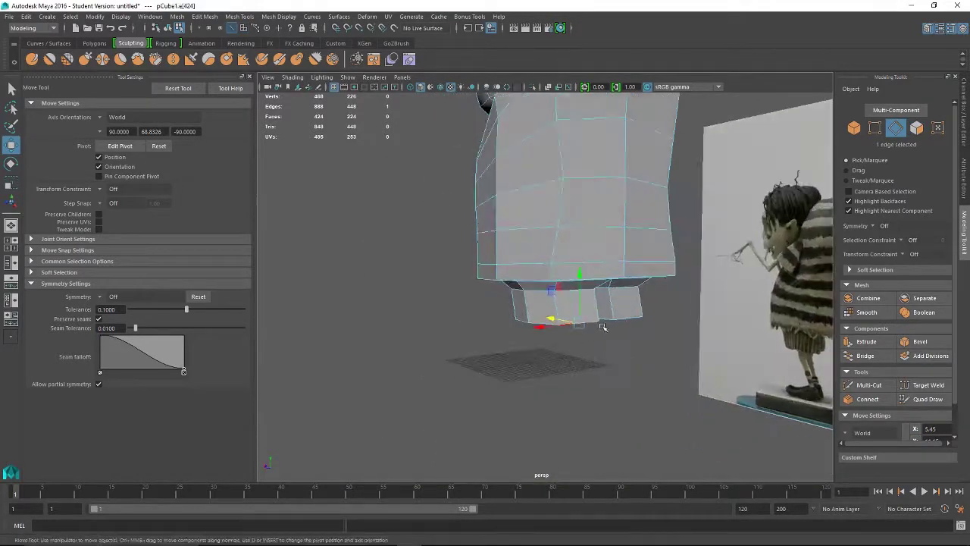
{"action": "left_click", "coordinate": [623, 317], "text": "shift"}
{"action": "left_click_drag", "start_coordinate": [623, 317], "coordinate": [500, 276], "text": "alt"}
{"action": "scroll", "coordinate": [502, 277], "scroll_direction": "up", "scroll_amount": 3}
{"action": "left_click_drag", "start_coordinate": [582, 402], "coordinate": [594, 346], "text": "alt"}
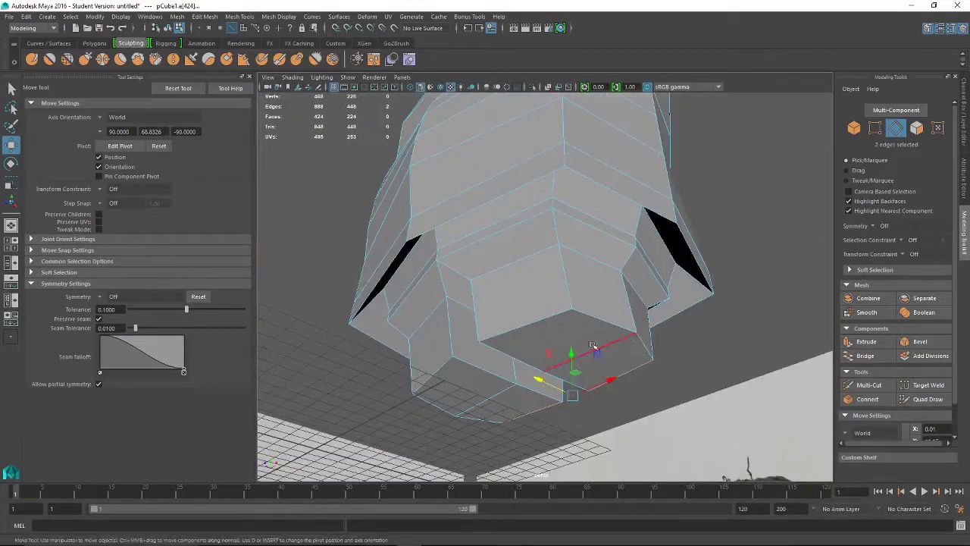
{"action": "right_click_drag", "start_coordinate": [565, 261], "coordinate": [569, 288]}
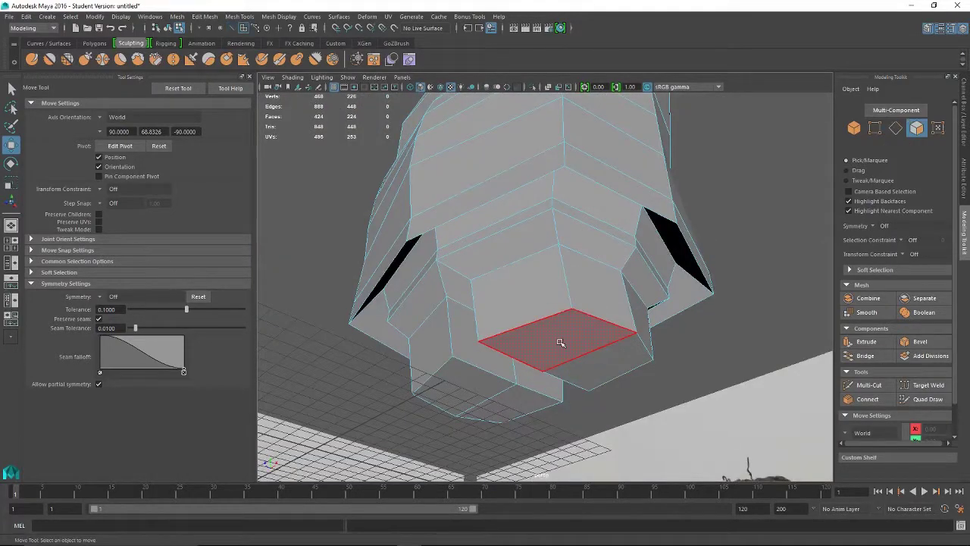
Select the four faces on the undersides of both short leg stubs
{"action": "left_click_drag", "start_coordinate": [560, 342], "coordinate": [598, 362]}
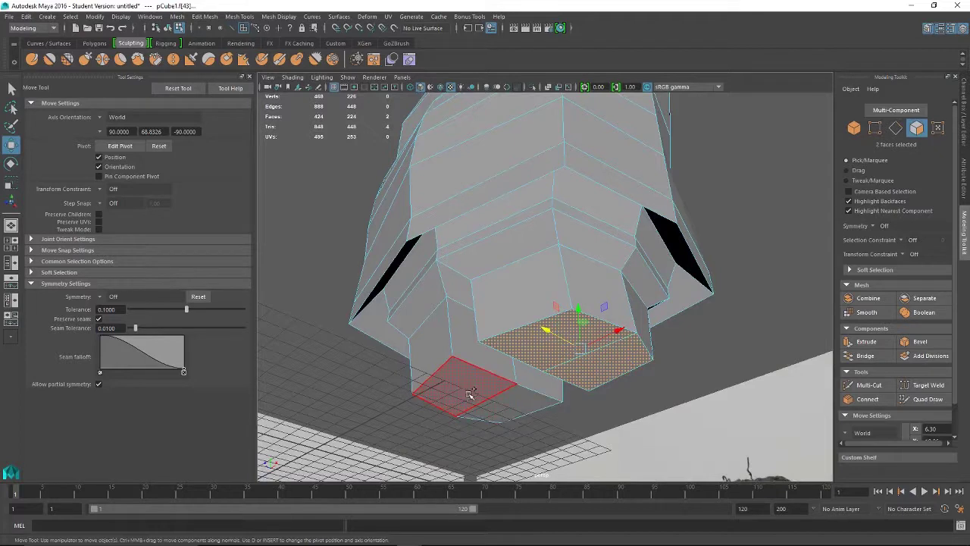
{"action": "left_click_drag", "start_coordinate": [470, 393], "coordinate": [509, 400], "text": "shift"}
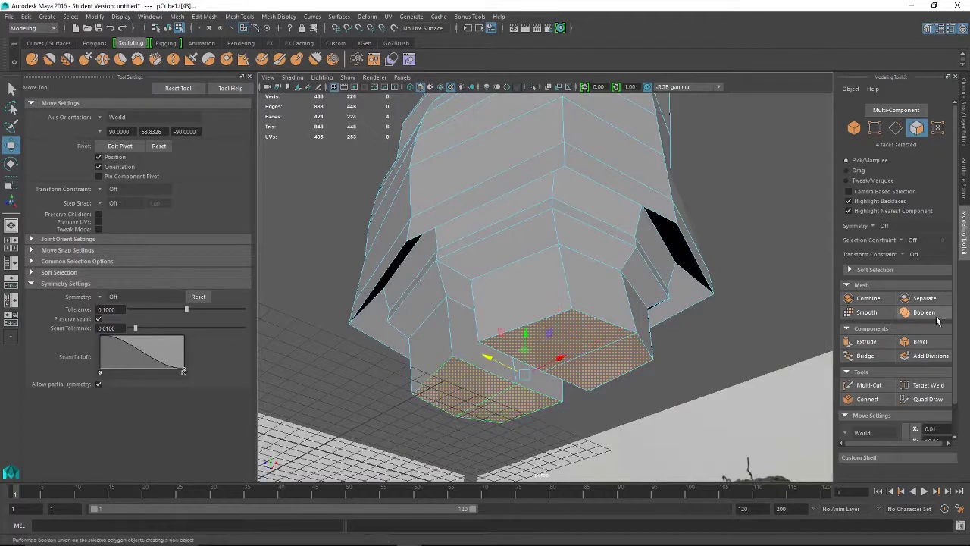
Extrude the four leg-bottom faces and scale them inward to leave a rim around each leg opening
{"action": "left_click", "coordinate": [868, 342]}
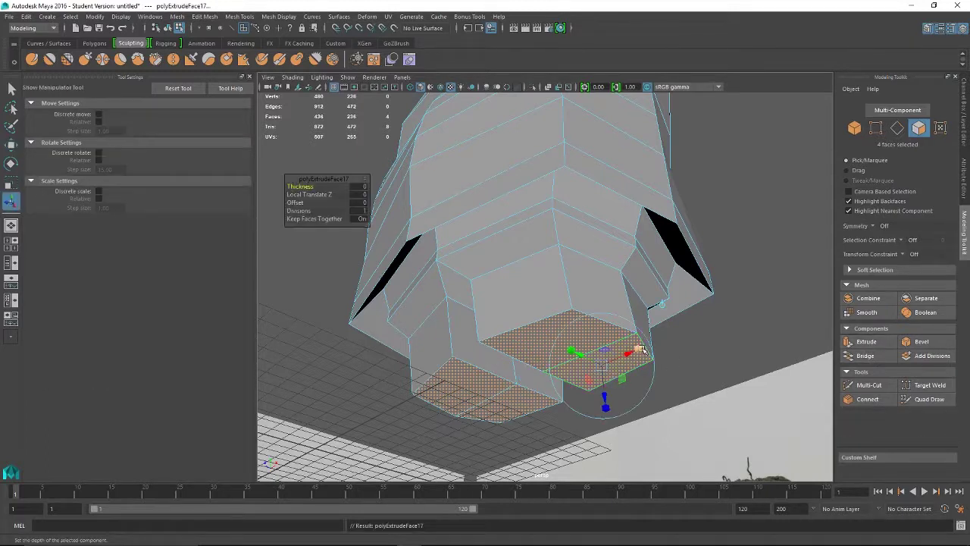
{"action": "left_click_drag", "start_coordinate": [641, 349], "coordinate": [629, 353]}
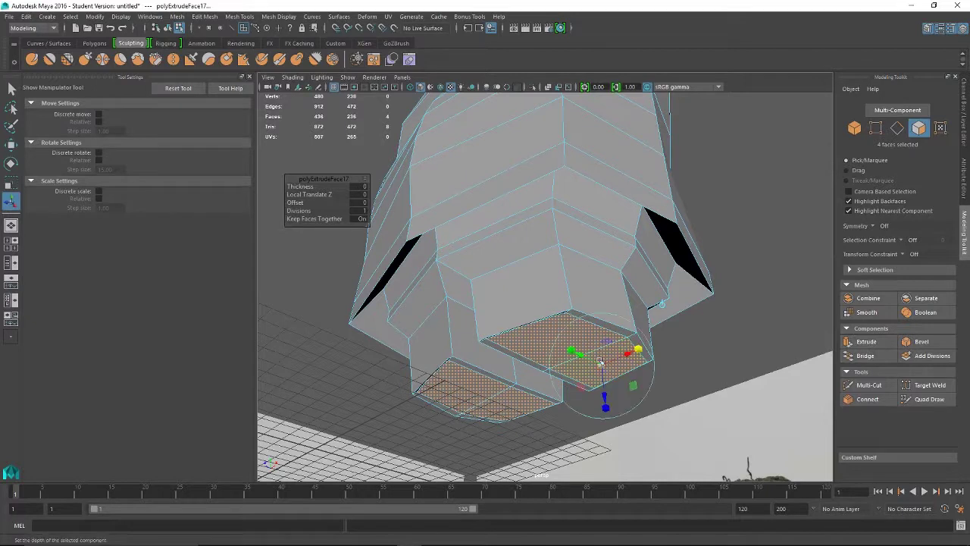
{"action": "left_click_drag", "start_coordinate": [570, 351], "coordinate": [582, 355]}
{"action": "left_click_drag", "start_coordinate": [640, 350], "coordinate": [636, 353]}
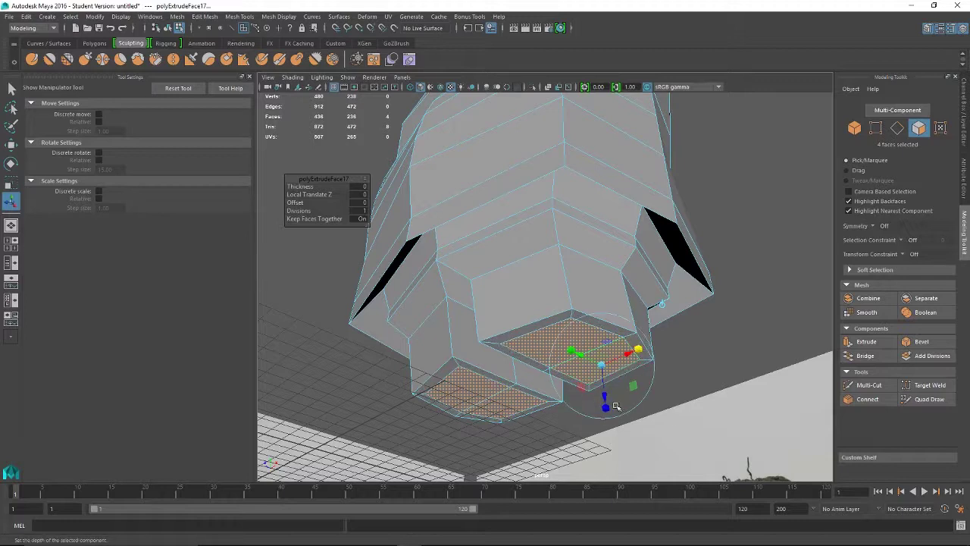
{"action": "key", "text": "w"}
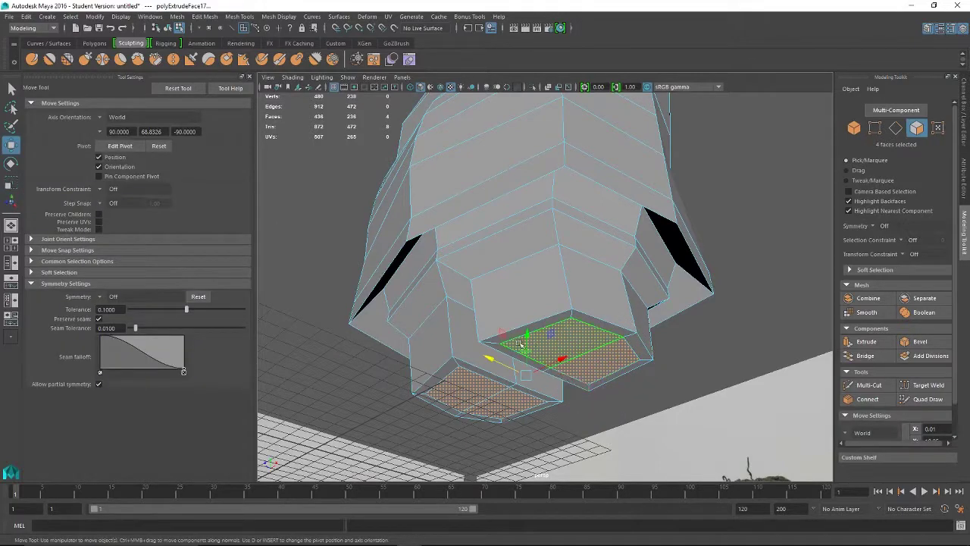
{"action": "left_click_drag", "start_coordinate": [533, 339], "coordinate": [503, 319]}
Extrude the inset leg-bottom faces again and move them up into the legs
{"action": "key", "text": "ctrl+e"}
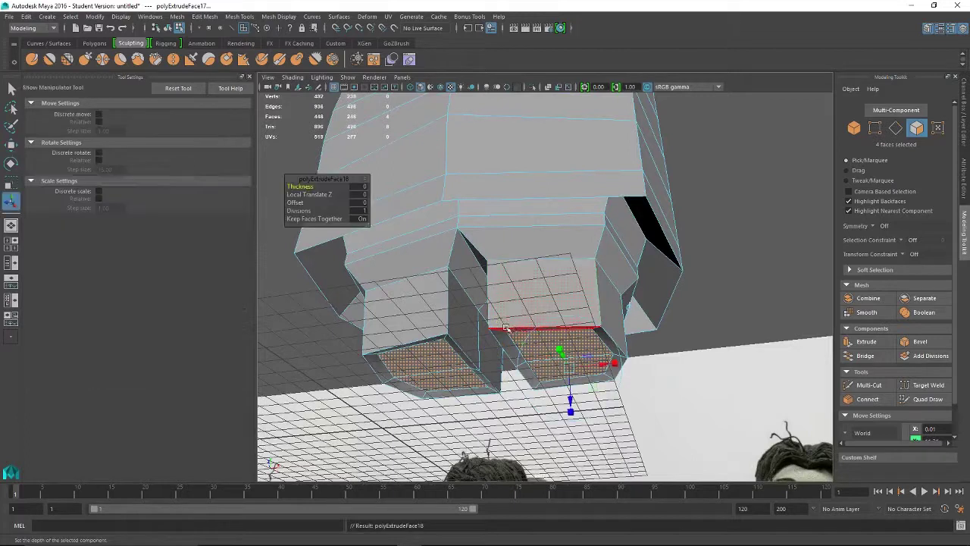
{"action": "key", "text": "w"}
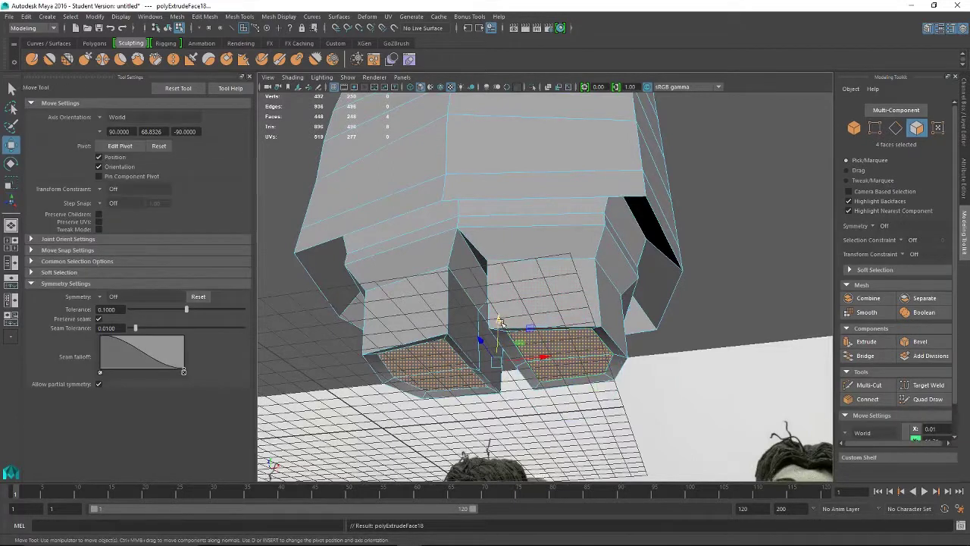
{"action": "left_click_drag", "start_coordinate": [499, 327], "coordinate": [465, 327]}
{"action": "key", "text": "r"}
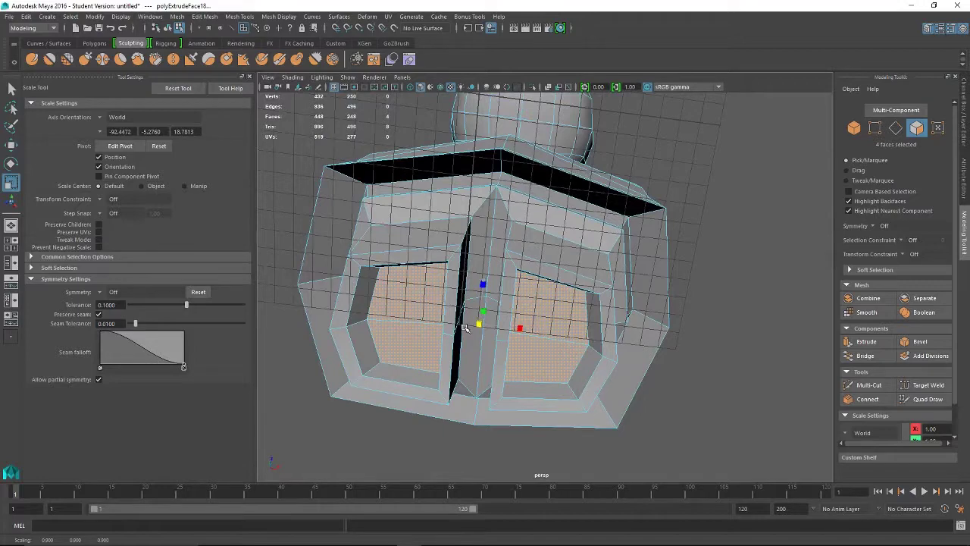
Undo the second extrusion of the leg-bottom faces together with its move
{"action": "key", "text": "ctrl+z"}
{"action": "key", "text": "ctrl+z"}
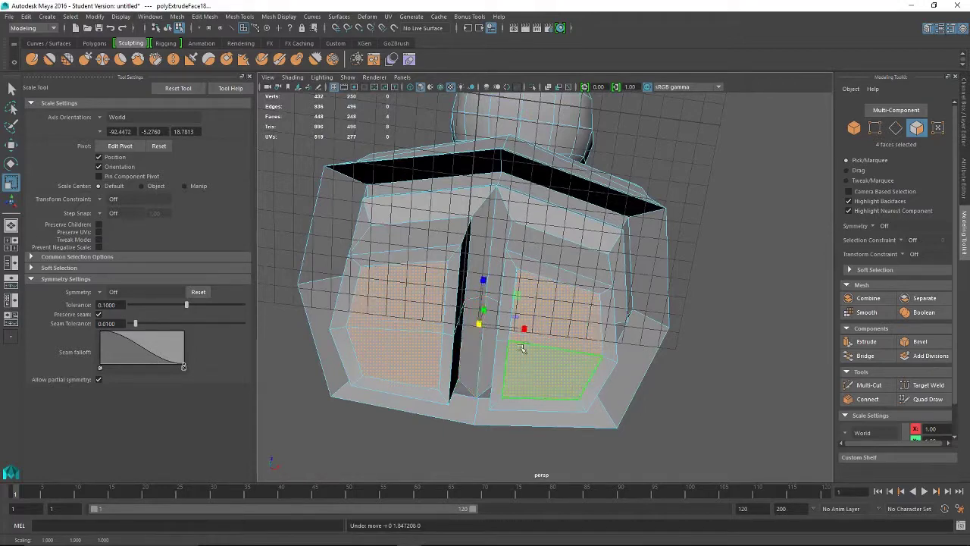
{"action": "key", "text": "ctrl+z"}
{"action": "left_click_drag", "start_coordinate": [521, 347], "coordinate": [578, 355], "text": "alt"}
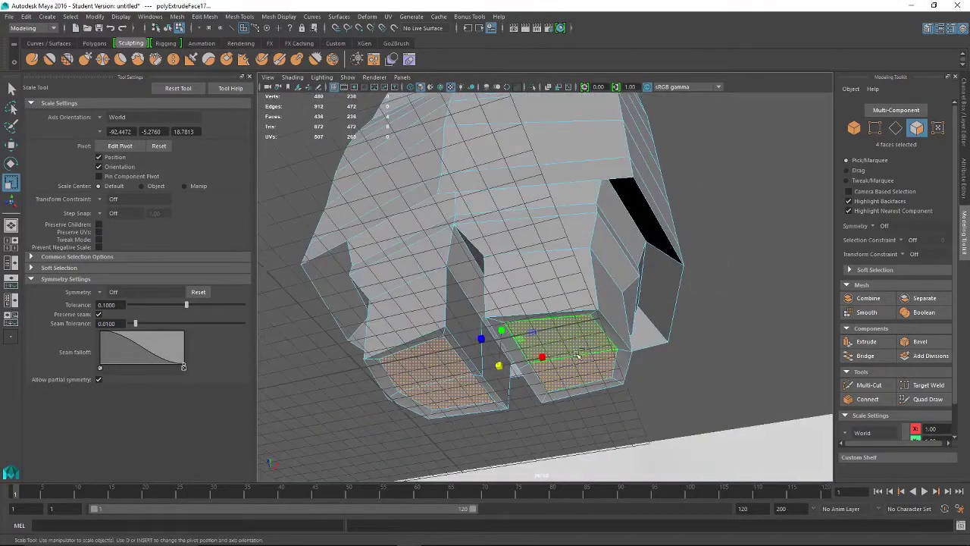
{"action": "key", "text": "ctrl+z"}
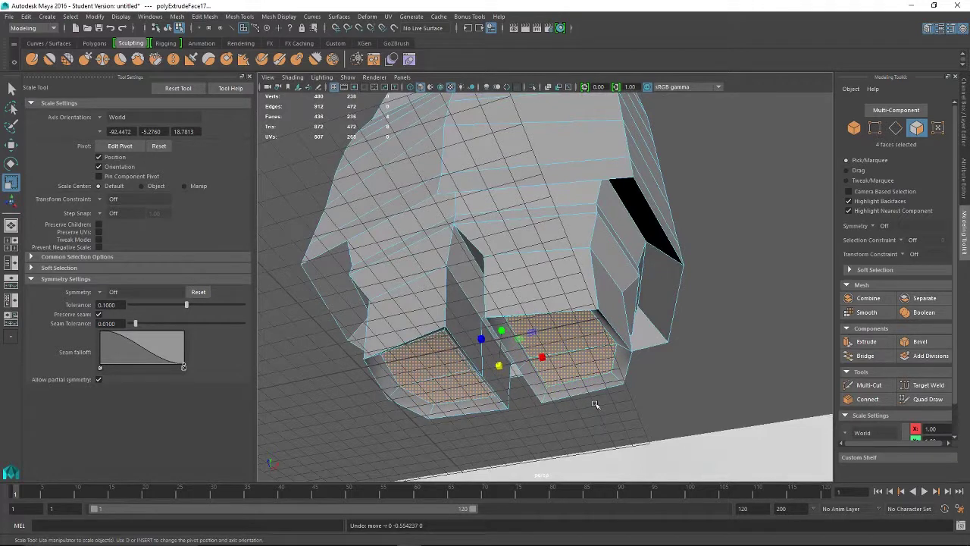
Try a vertical move of the inset faces, and undo back to before the first leg-bottom extrusion
{"action": "key", "text": "w"}
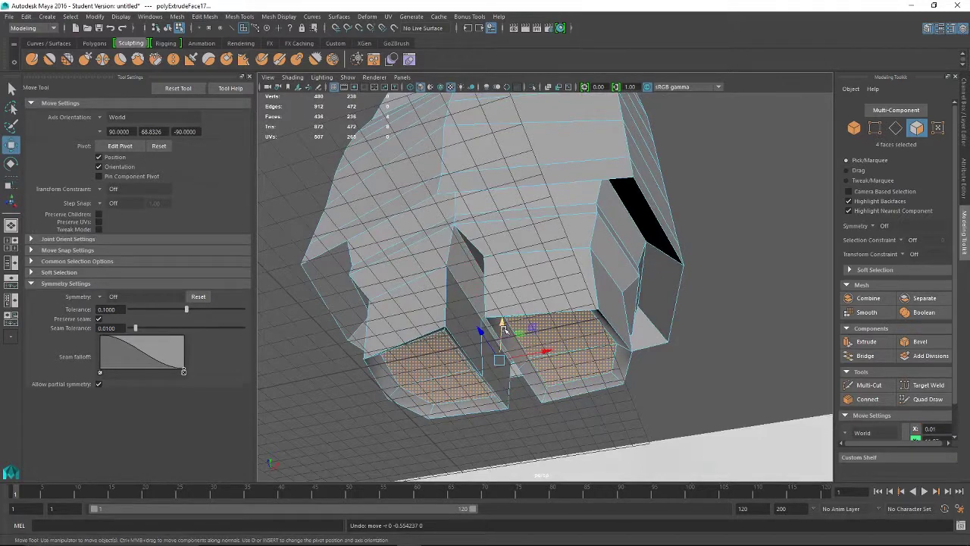
{"action": "left_click_drag", "start_coordinate": [498, 328], "coordinate": [504, 325]}
{"action": "key", "text": "ctrl+z"}
{"action": "key", "text": "ctrl+z"}
{"action": "key", "text": "ctrl+z"}
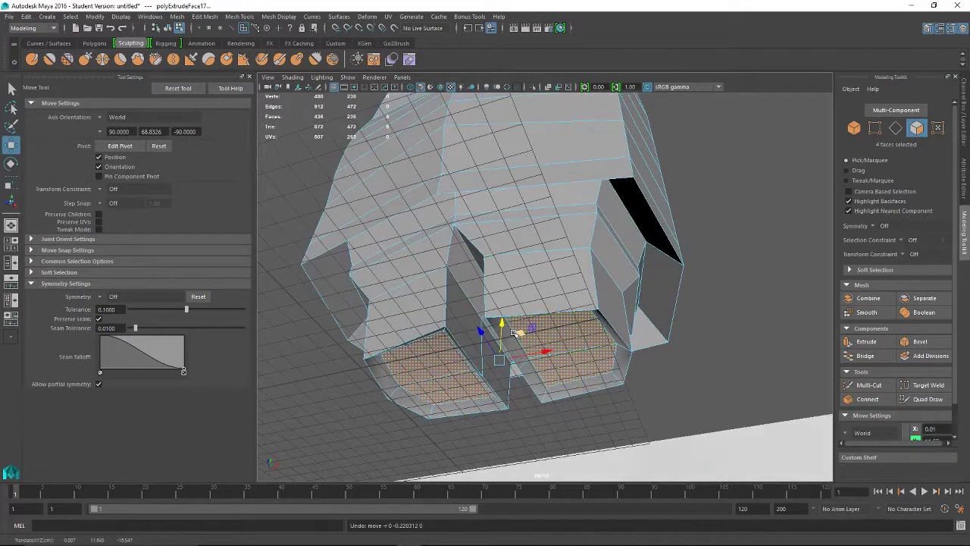
{"action": "key", "text": "ctrl+z"}
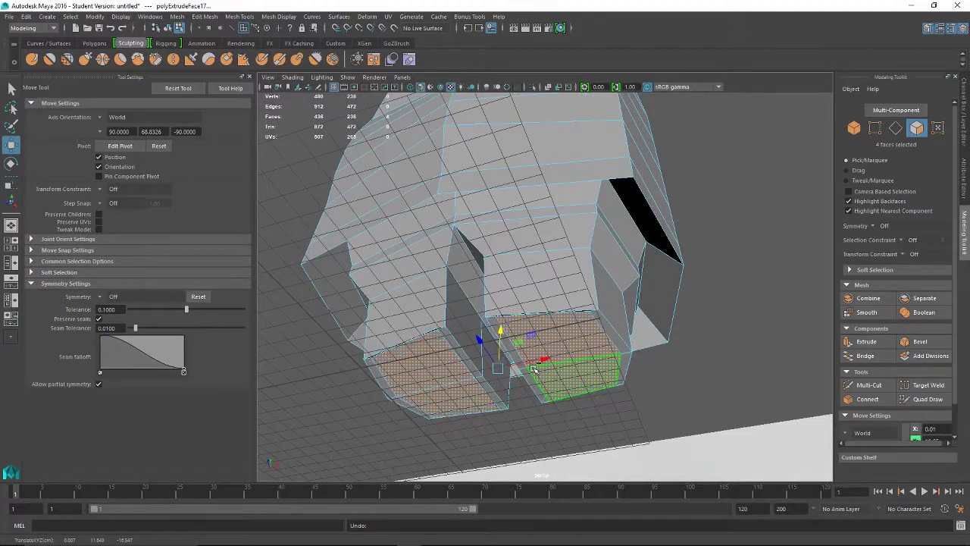
{"action": "key", "text": "ctrl+z"}
{"action": "key", "text": "ctrl+z"}
{"action": "key", "text": "ctrl+z"}
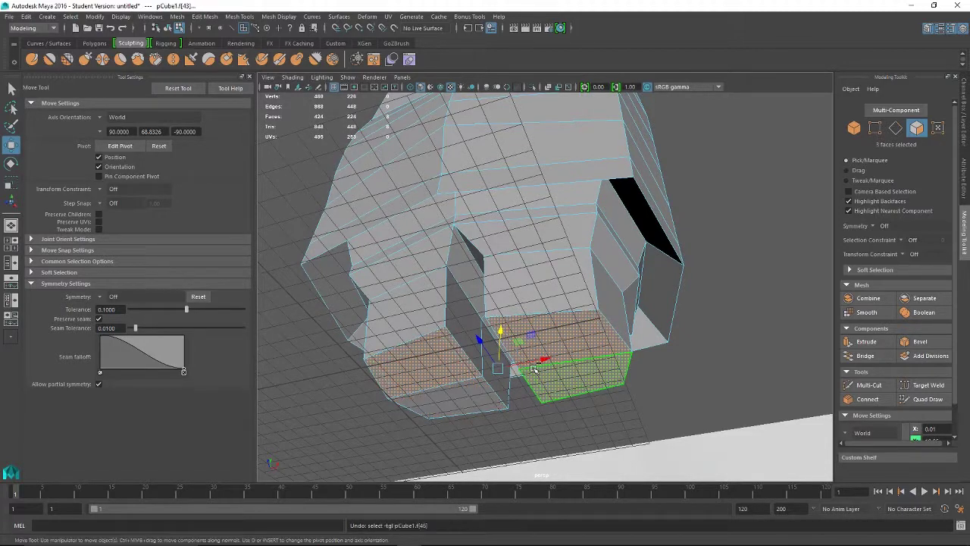
Raise all four leg-bottom faces slightly and extrude them scaled inward to form a rim on each leg
{"action": "left_click", "coordinate": [479, 392], "text": "shift"}
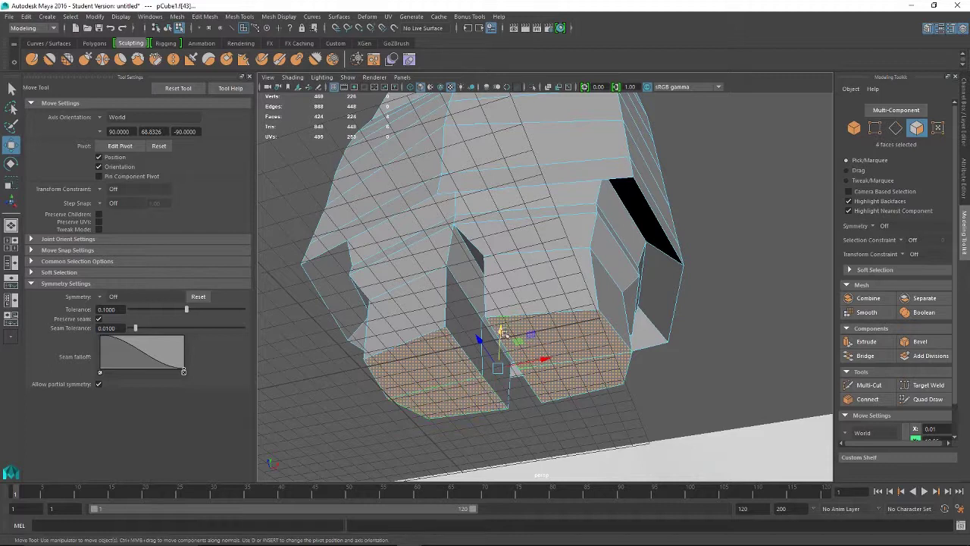
{"action": "left_click_drag", "start_coordinate": [500, 330], "coordinate": [503, 322]}
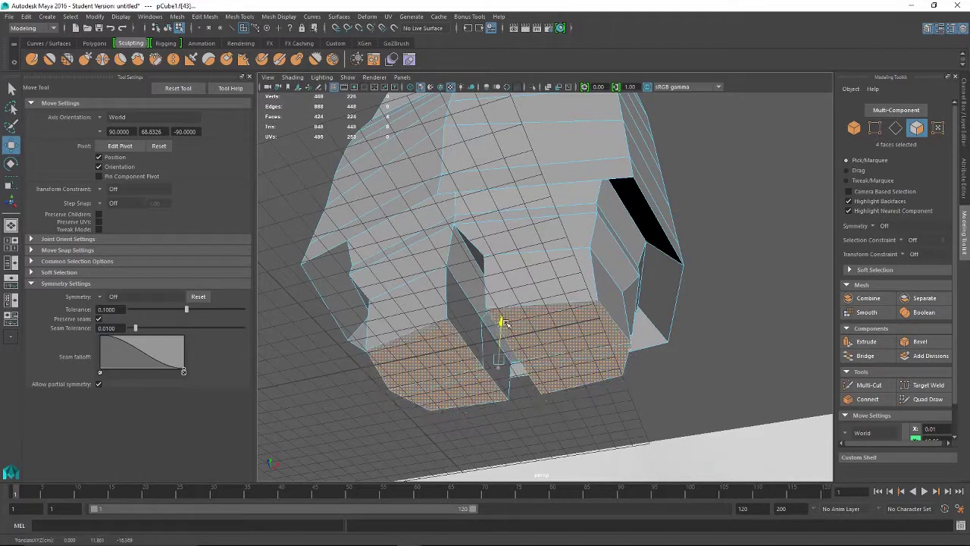
{"action": "left_click", "coordinate": [866, 341]}
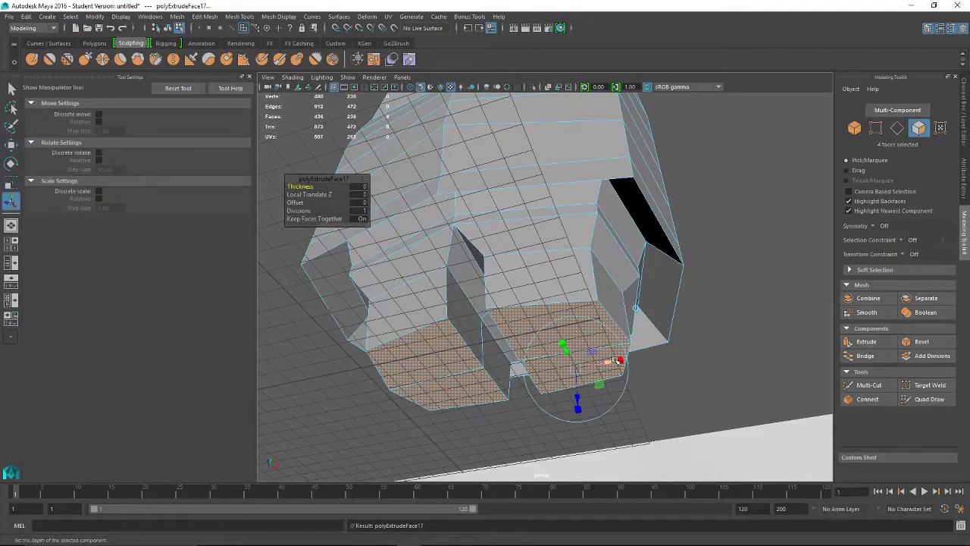
{"action": "left_click_drag", "start_coordinate": [619, 360], "coordinate": [568, 353]}
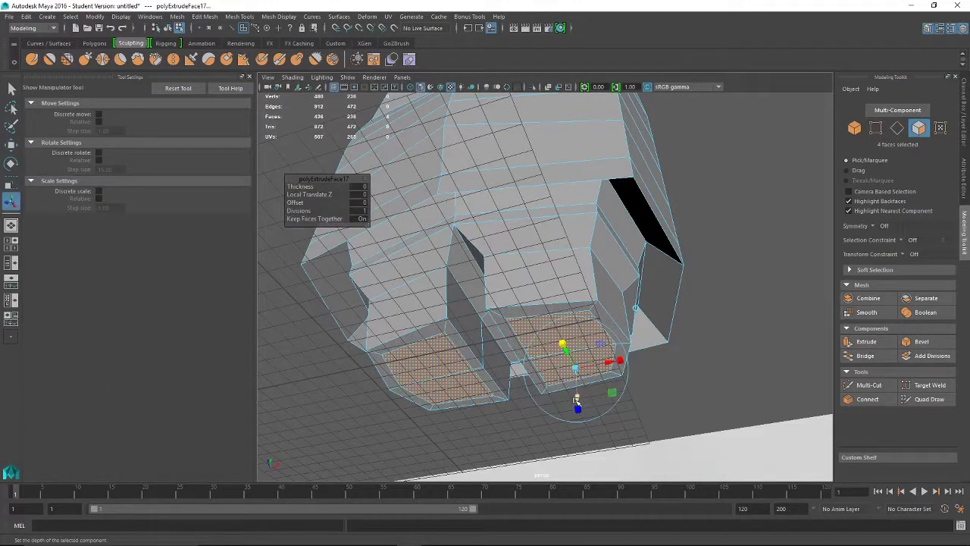
Extrude the inset faces up into the legs with a Local Translate Z of about -4.5 to hollow the openings
{"action": "key", "text": "ctrl+e"}
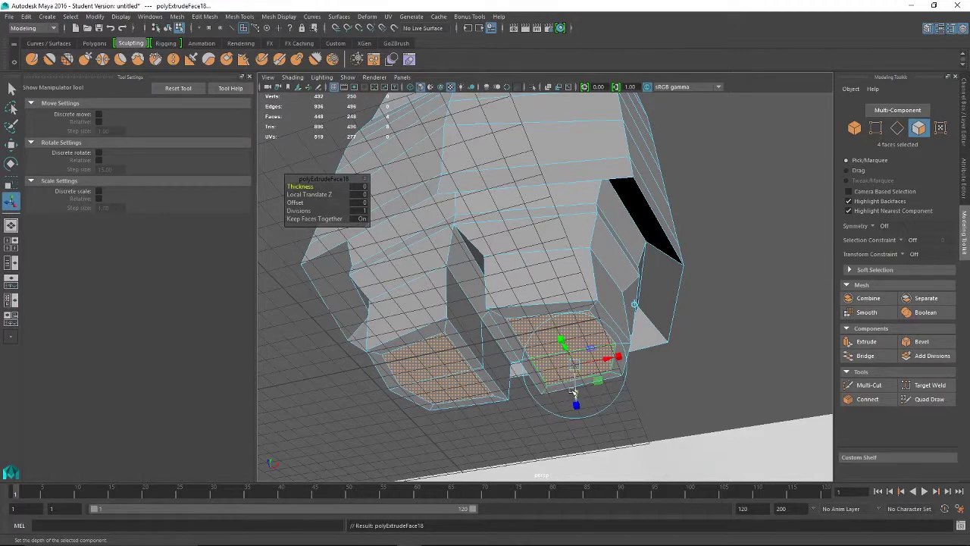
{"action": "left_click_drag", "start_coordinate": [575, 393], "coordinate": [592, 346]}
{"action": "left_click_drag", "start_coordinate": [552, 312], "coordinate": [518, 277], "text": "alt"}
{"action": "scroll", "coordinate": [523, 287], "scroll_direction": "up", "scroll_amount": 4}
{"action": "left_click_drag", "start_coordinate": [585, 415], "coordinate": [638, 322]}
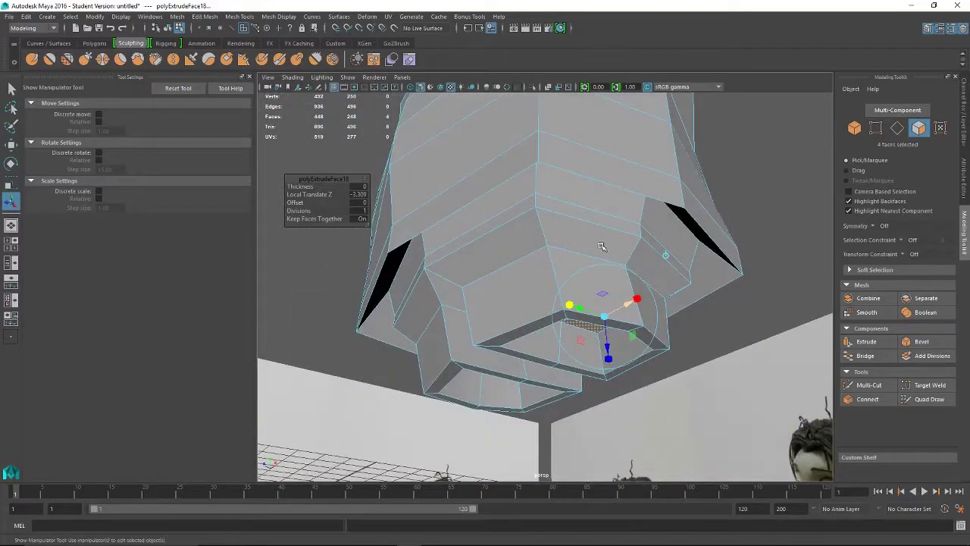
{"action": "left_click_drag", "start_coordinate": [601, 247], "coordinate": [524, 357], "text": "alt"}
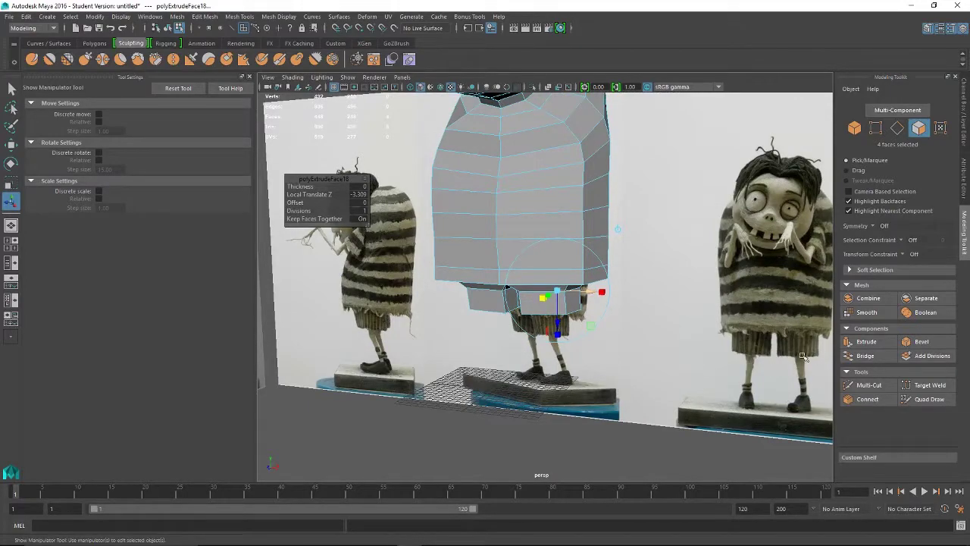
{"action": "left_click_drag", "start_coordinate": [601, 341], "coordinate": [557, 297], "text": "alt"}
{"action": "scroll", "coordinate": [556, 297], "scroll_direction": "up", "scroll_amount": 5}
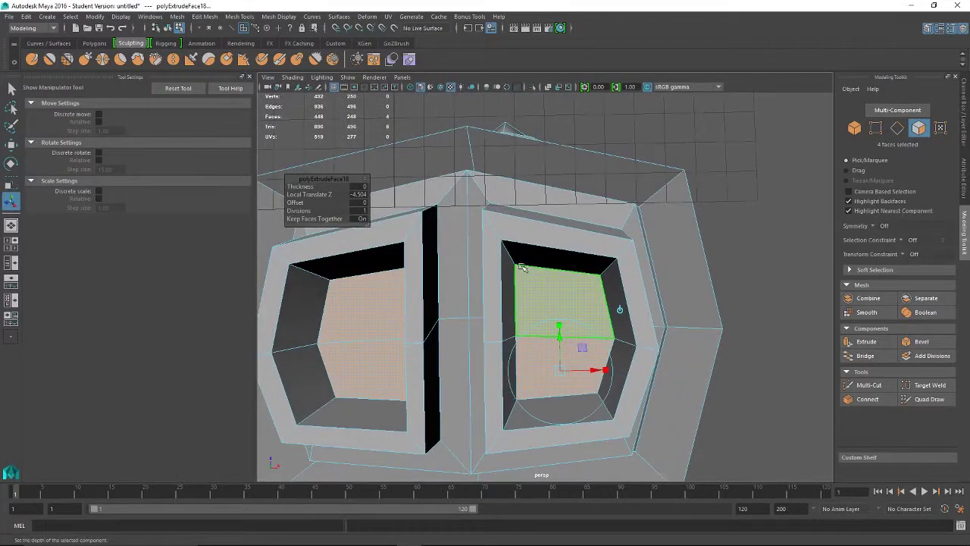
Bring one leg recess's two inner corner vertices closer together in Z and shift them away from the body's centerline
{"action": "right_click_drag", "start_coordinate": [520, 255], "coordinate": [482, 259]}
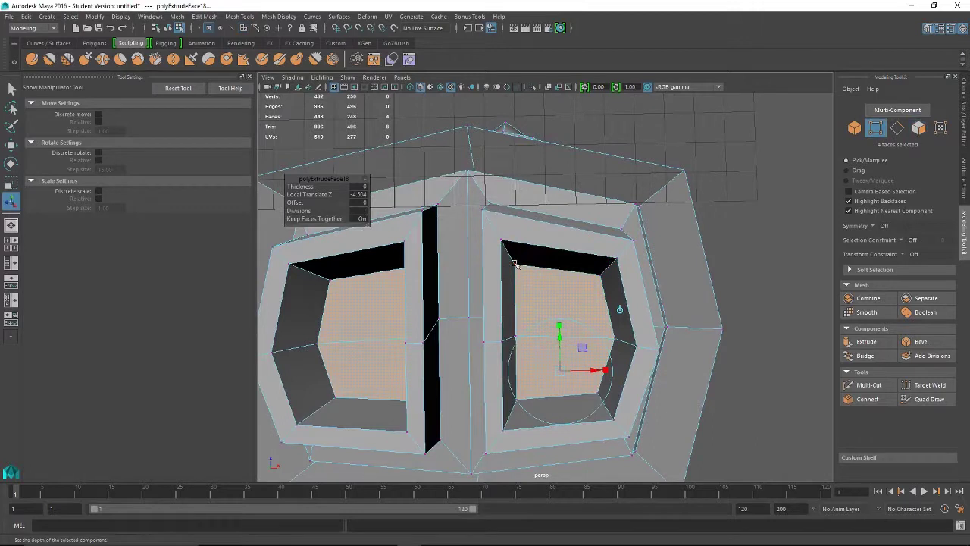
{"action": "left_click", "coordinate": [517, 266]}
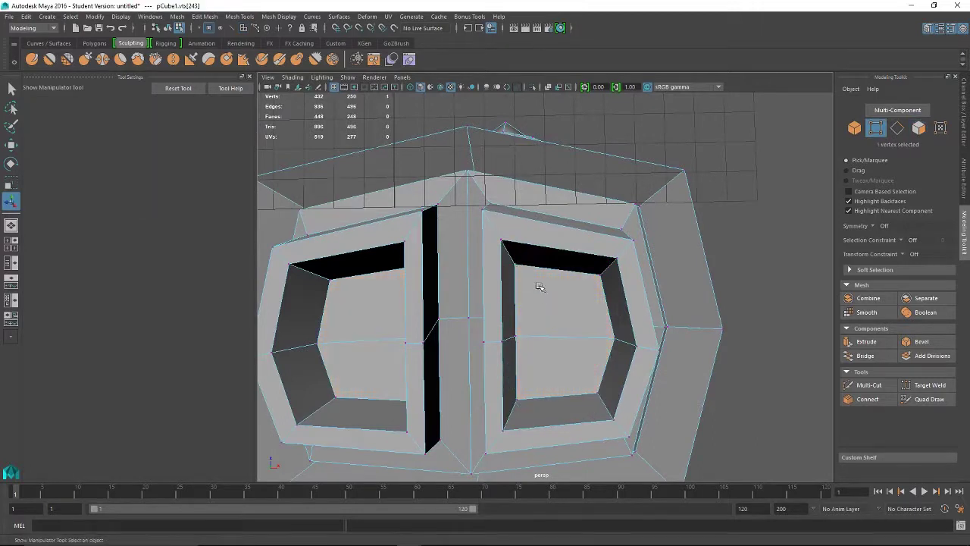
{"action": "left_click", "coordinate": [519, 400], "text": "shift"}
{"action": "key", "text": "r"}
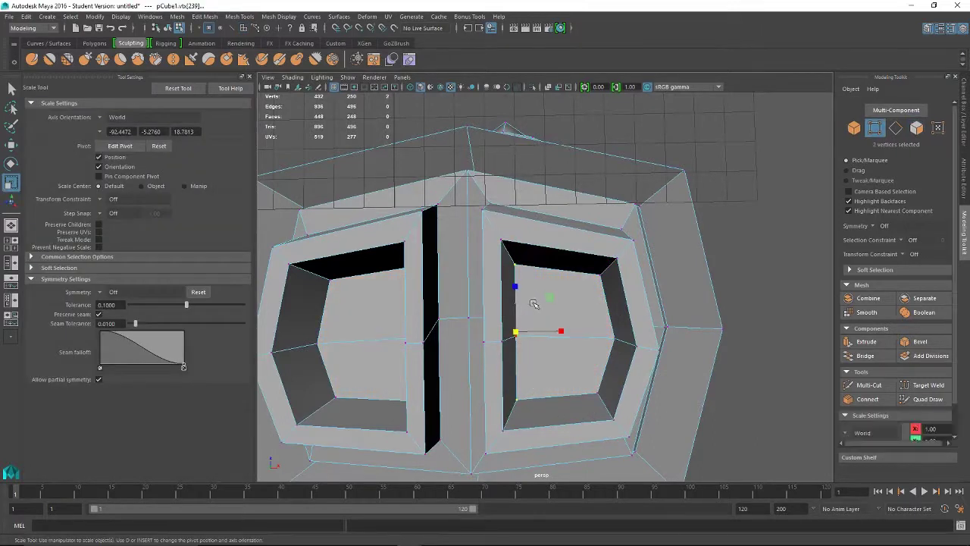
{"action": "mouse_move", "coordinate": [514, 288]}
{"action": "left_mouse_down"}
{"action": "mouse_move", "coordinate": [514, 279]}
{"action": "mouse_move", "coordinate": [515, 294]}
{"action": "left_mouse_up"}
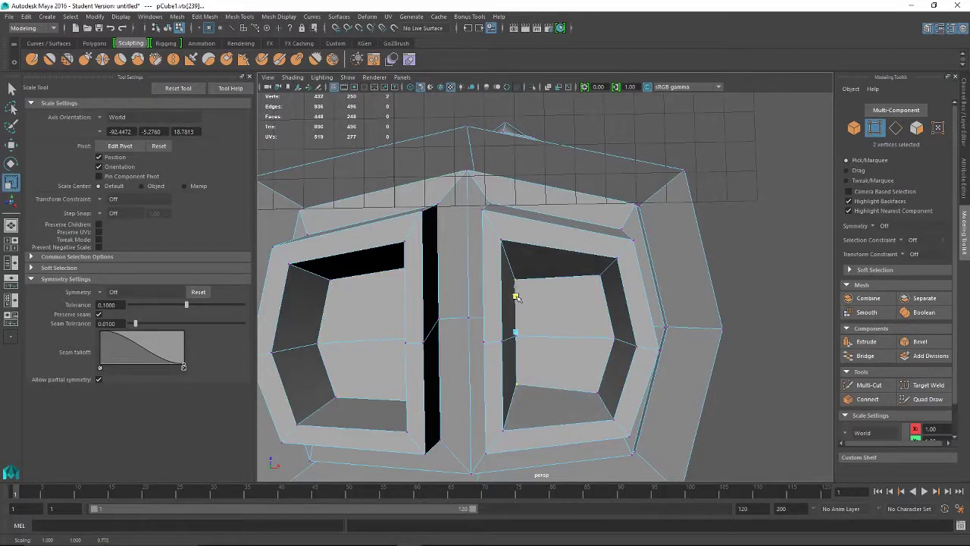
{"action": "key", "text": "w"}
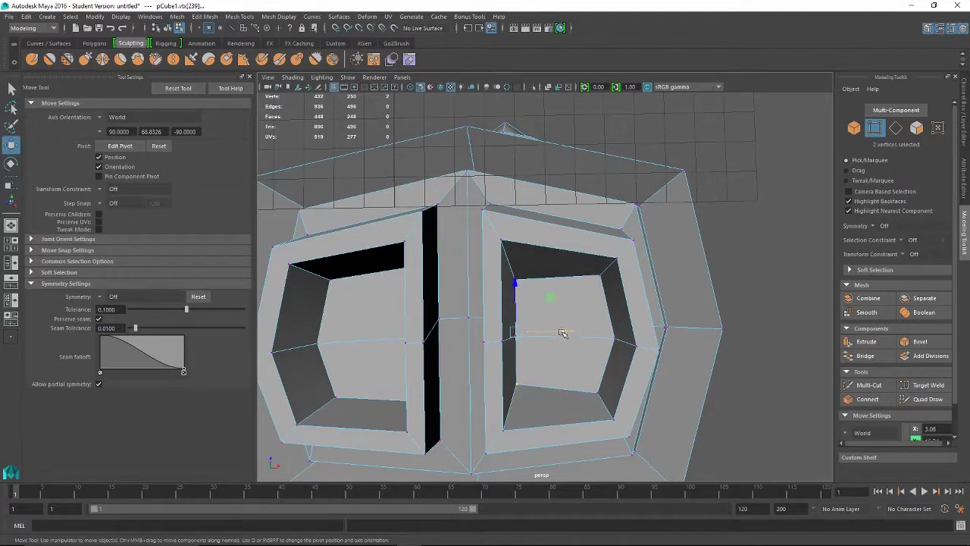
{"action": "left_click_drag", "start_coordinate": [563, 334], "coordinate": [576, 331]}
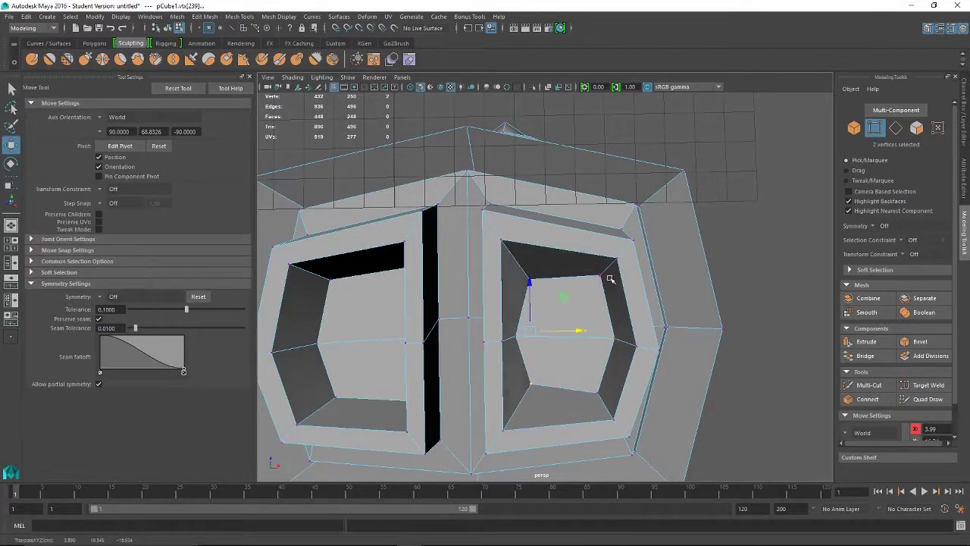
Move the same recess's two outer corner vertices toward its middle and scale them closer together in Z to round the shape
{"action": "left_click", "coordinate": [598, 275]}
{"action": "left_click", "coordinate": [598, 390], "text": "shift"}
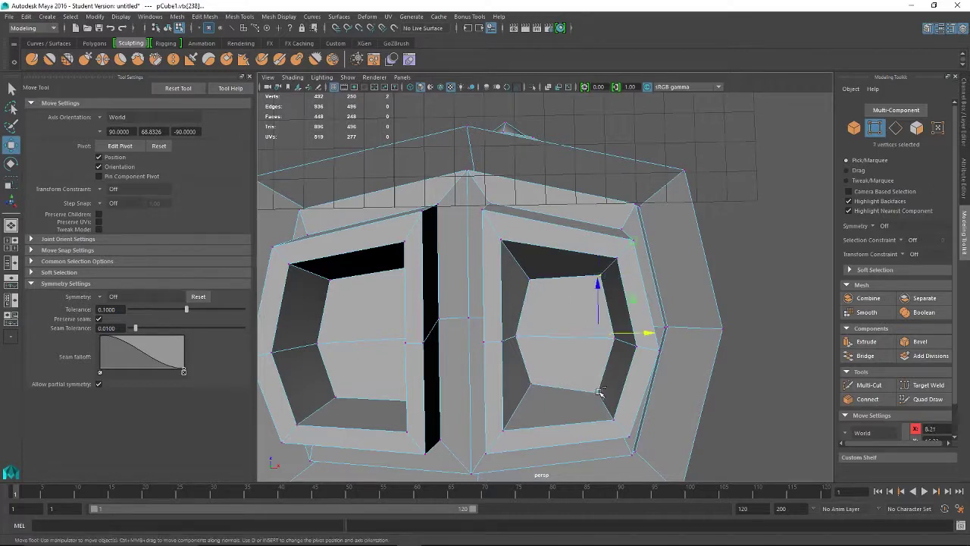
{"action": "left_click_drag", "start_coordinate": [640, 336], "coordinate": [635, 339]}
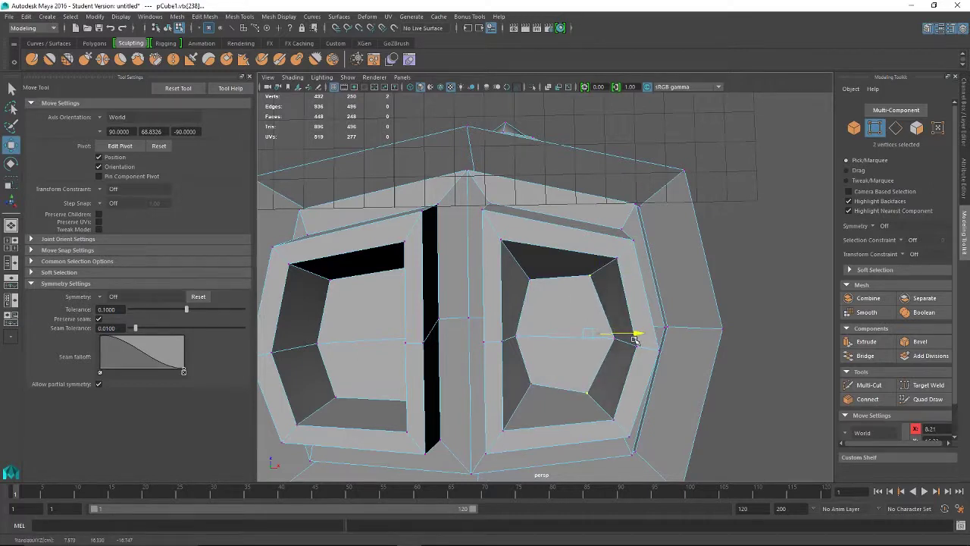
{"action": "key", "text": "r"}
{"action": "left_click", "coordinate": [589, 289]}
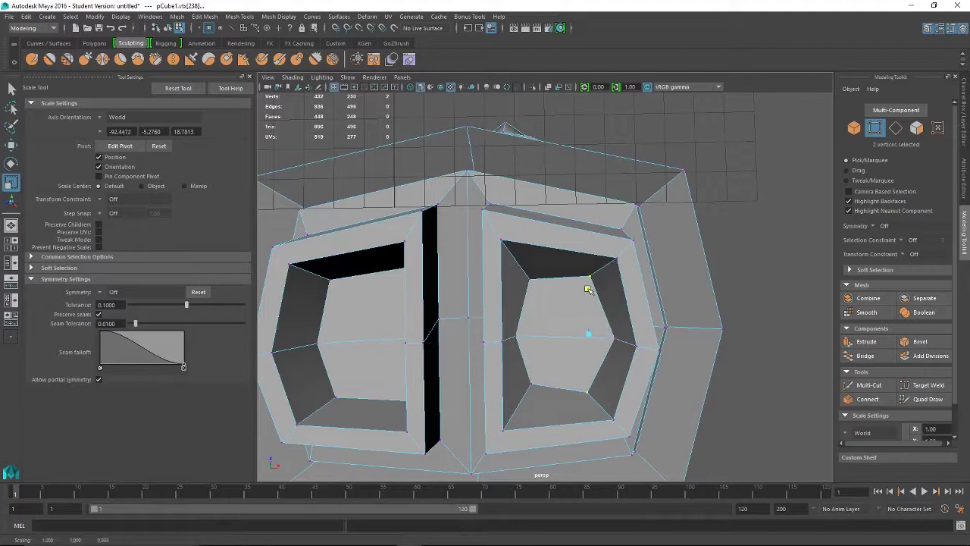
{"action": "left_click_drag", "start_coordinate": [589, 290], "coordinate": [585, 287]}
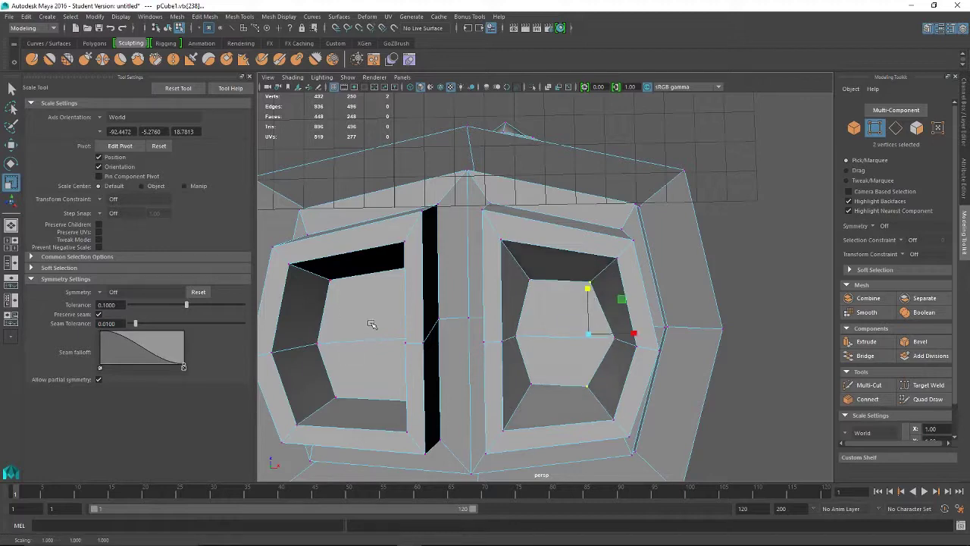
Bring the other leg recess's two inner corner vertices closer together in Z and shift them away from the body's centerline
{"action": "left_click_drag", "start_coordinate": [372, 324], "coordinate": [492, 310], "text": "alt"}
{"action": "left_click", "coordinate": [542, 272]}
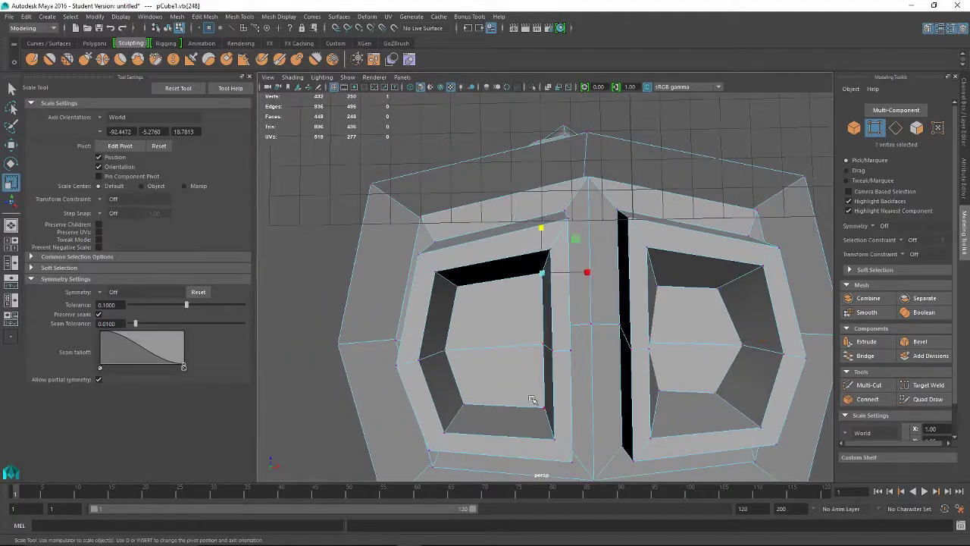
{"action": "left_click", "coordinate": [543, 407], "text": "shift"}
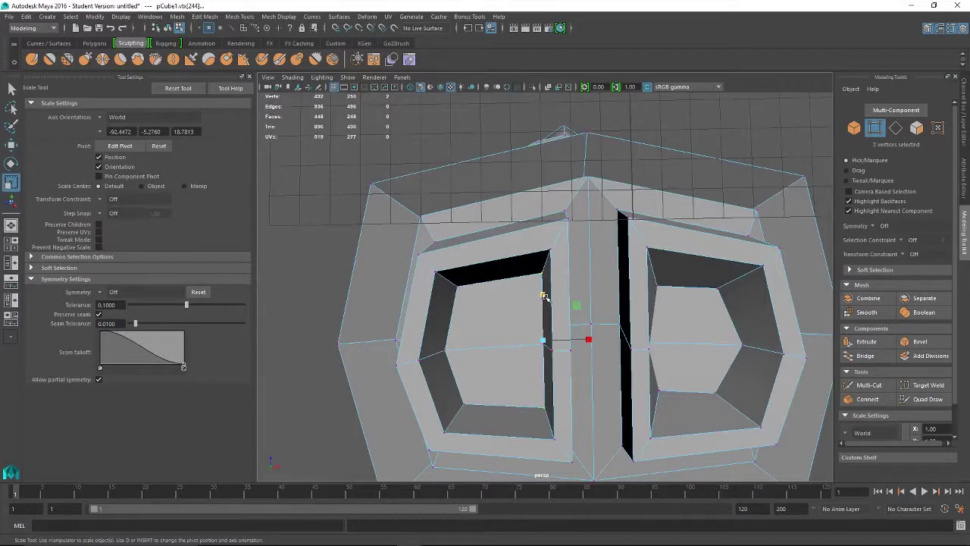
{"action": "left_click_drag", "start_coordinate": [544, 295], "coordinate": [543, 305]}
{"action": "key", "text": "q"}
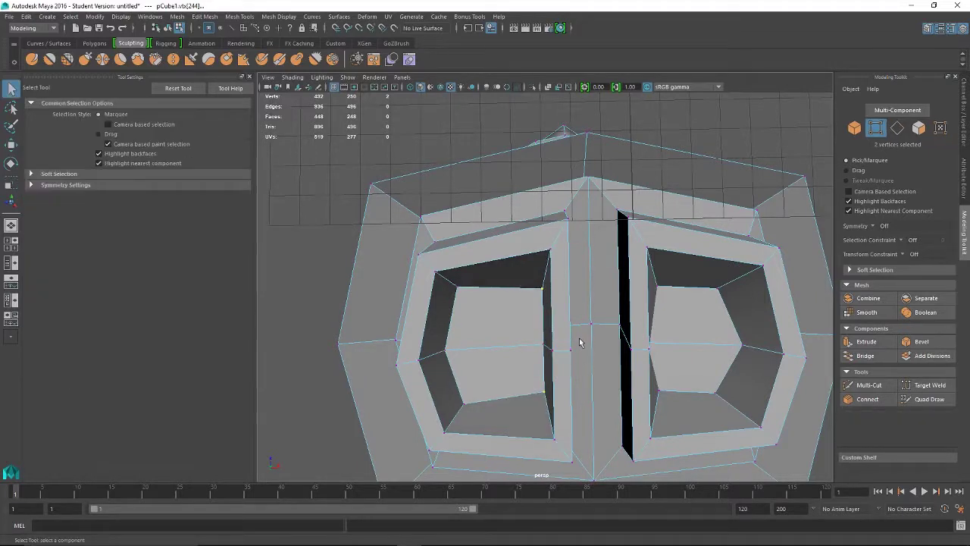
{"action": "key", "text": "w"}
{"action": "left_click_drag", "start_coordinate": [584, 341], "coordinate": [574, 339]}
Nudge that recess's two outer corner vertices toward its middle and scale them slightly closer together in Z
{"action": "left_click", "coordinate": [457, 290]}
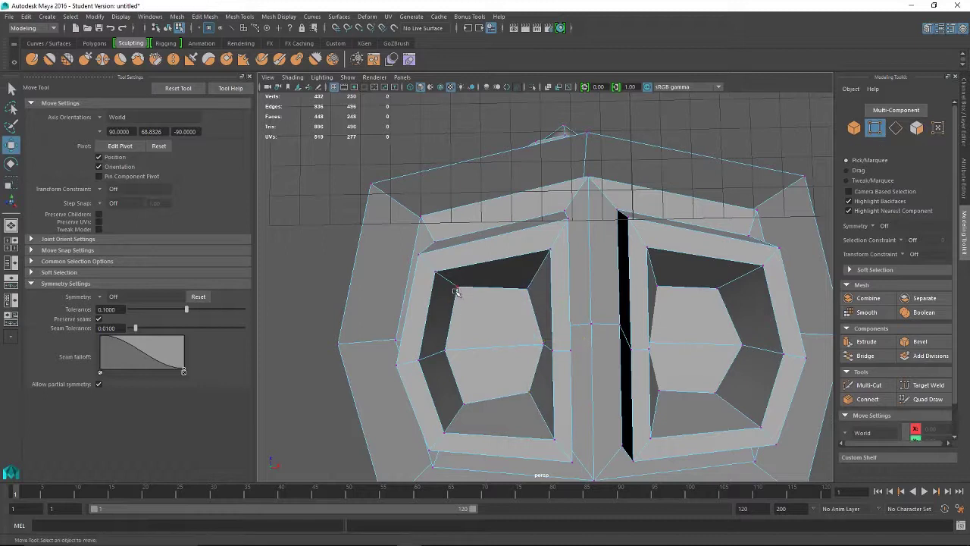
{"action": "left_click", "coordinate": [456, 289]}
{"action": "left_click", "coordinate": [467, 403], "text": "shift"}
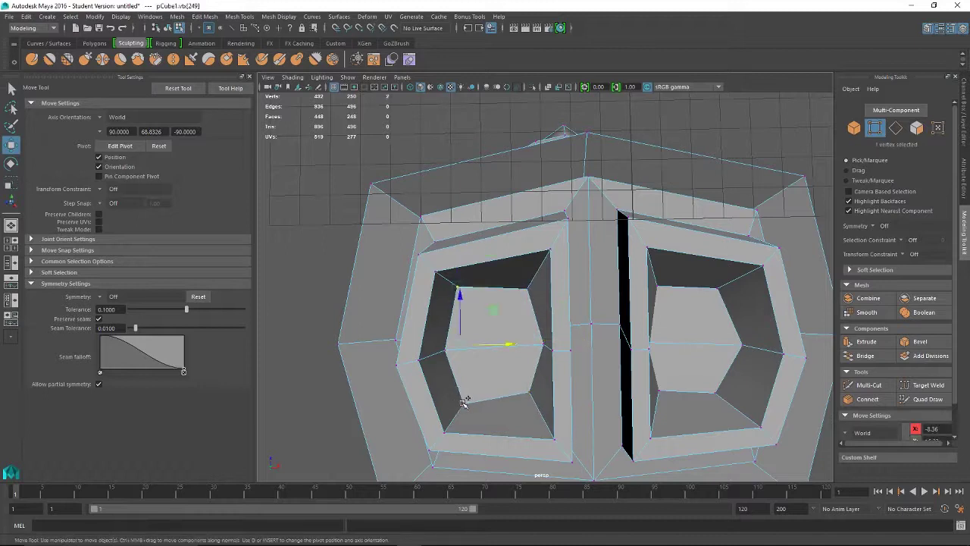
{"action": "left_click_drag", "start_coordinate": [513, 344], "coordinate": [517, 343]}
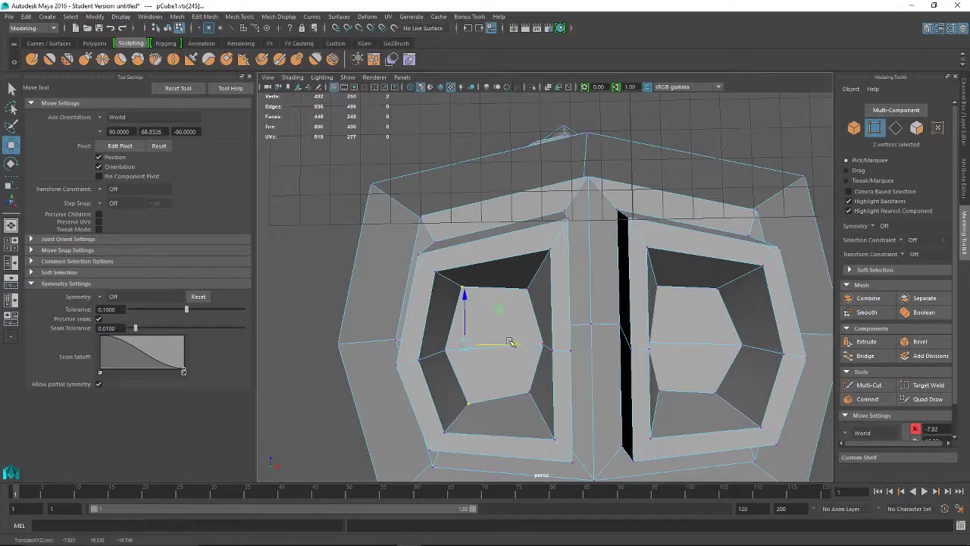
{"action": "key", "text": "r"}
{"action": "left_click_drag", "start_coordinate": [468, 301], "coordinate": [468, 303]}
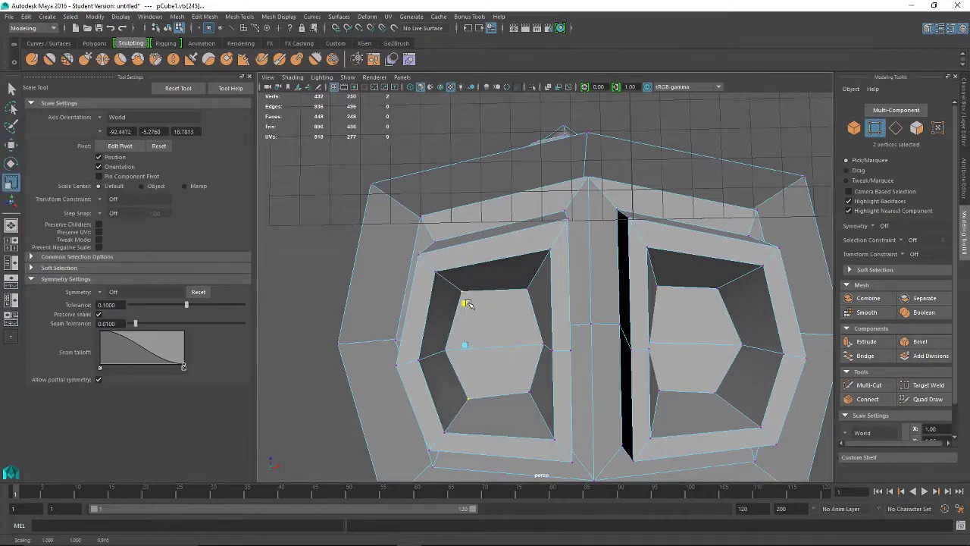
Extrude the four faces inside both leg recesses downward with a Local Translate Z of about 3.89 and scale them narrower
{"action": "left_click_drag", "start_coordinate": [733, 358], "coordinate": [650, 352], "text": "alt"}
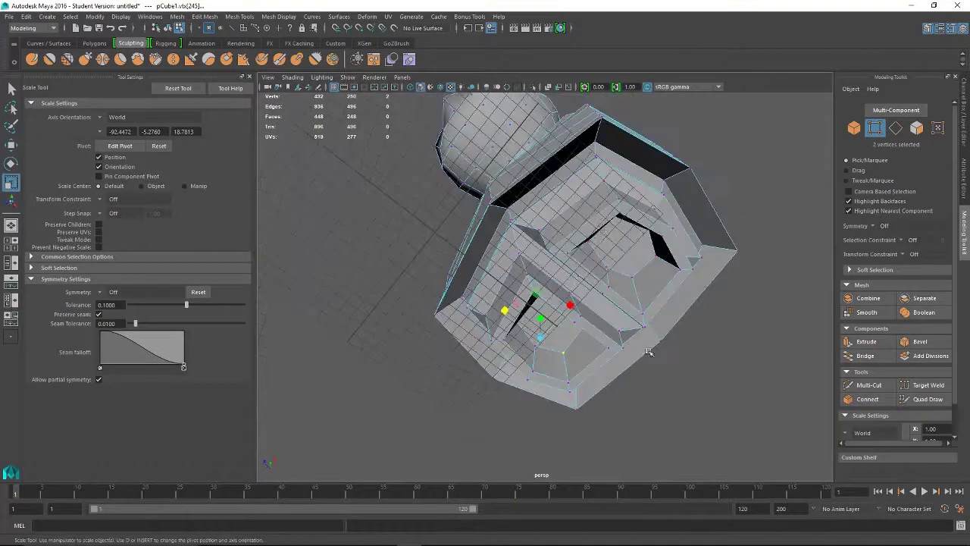
{"action": "right_click_drag", "start_coordinate": [608, 235], "coordinate": [610, 255]}
{"action": "left_click", "coordinate": [618, 244]}
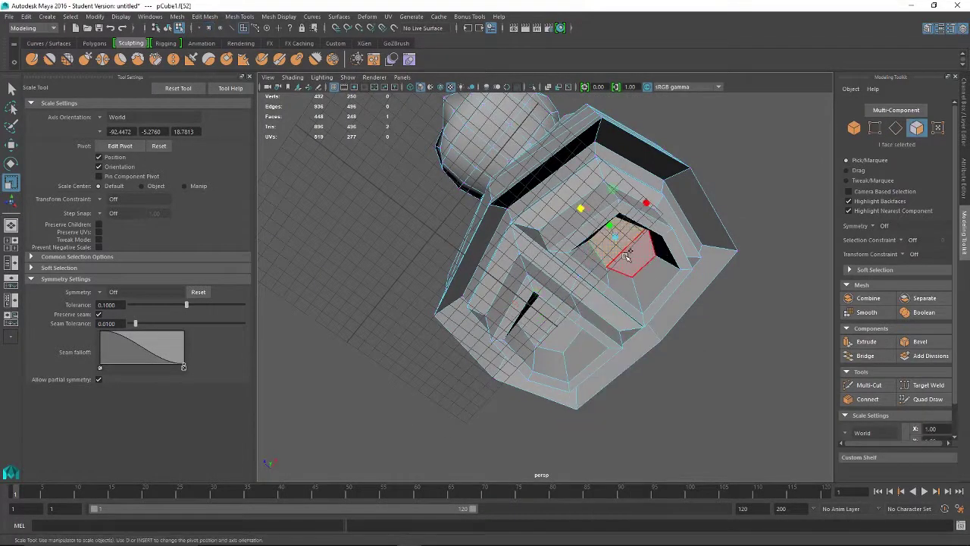
{"action": "left_click", "coordinate": [637, 254], "text": "shift"}
{"action": "left_click", "coordinate": [550, 333], "text": "shift"}
{"action": "left_click", "coordinate": [540, 322], "text": "shift"}
{"action": "left_click_drag", "start_coordinate": [622, 348], "coordinate": [686, 424], "text": "alt"}
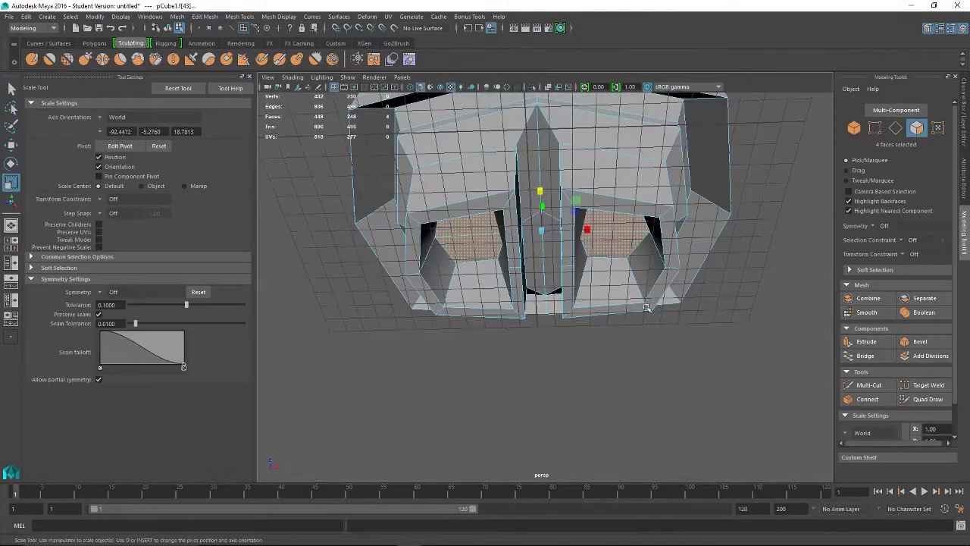
{"action": "left_click", "coordinate": [867, 341]}
{"action": "left_click_drag", "start_coordinate": [635, 266], "coordinate": [621, 288], "text": "alt"}
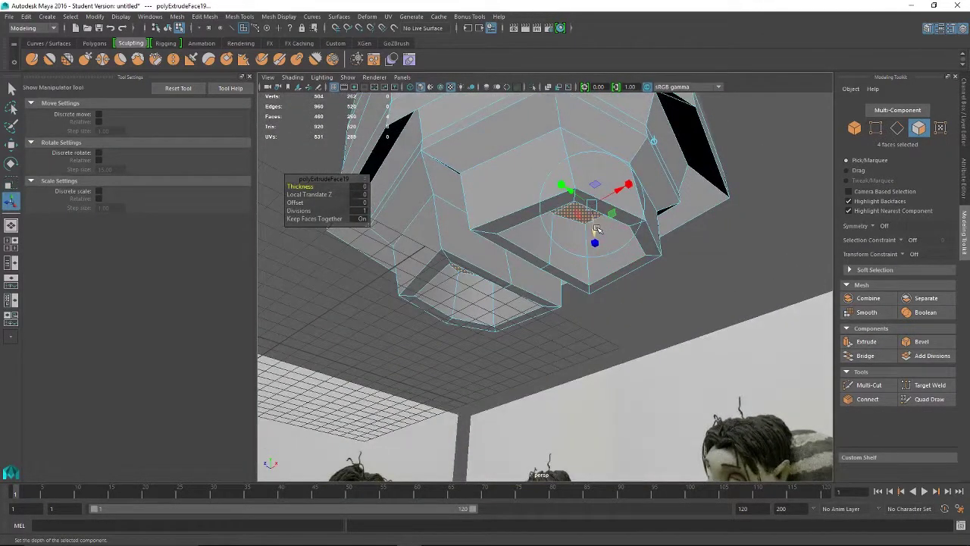
{"action": "left_click_drag", "start_coordinate": [598, 229], "coordinate": [641, 234]}
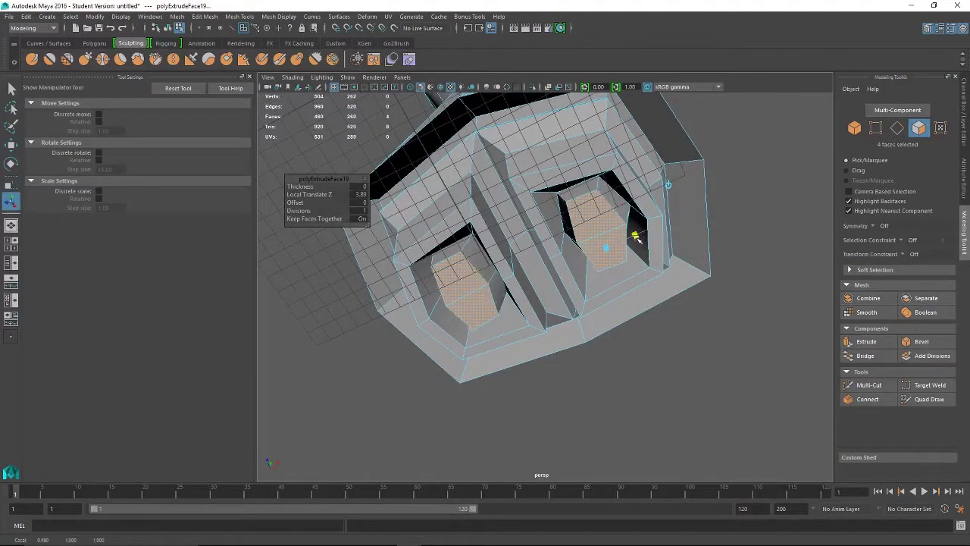
{"action": "left_click_drag", "start_coordinate": [588, 210], "coordinate": [592, 219]}
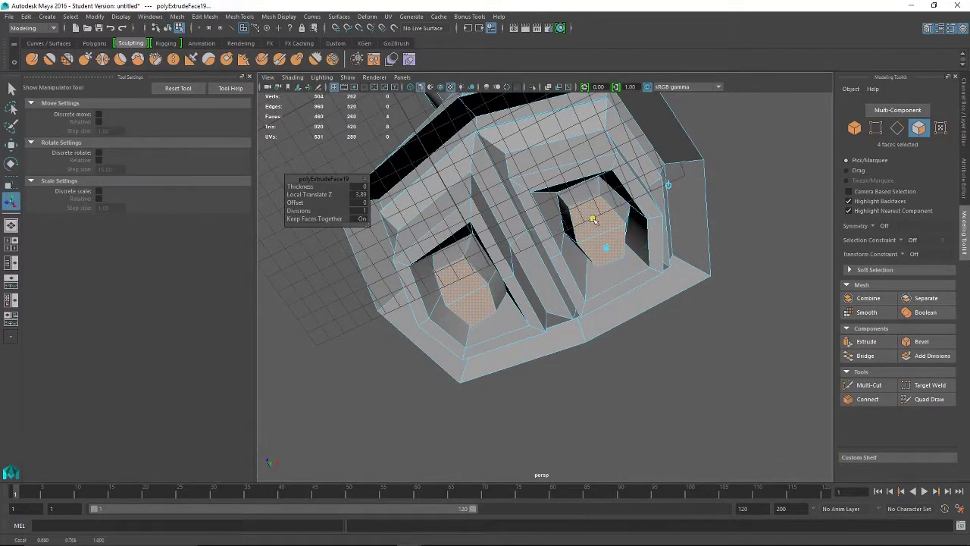
{"action": "left_click_drag", "start_coordinate": [540, 246], "coordinate": [662, 340], "text": "alt"}
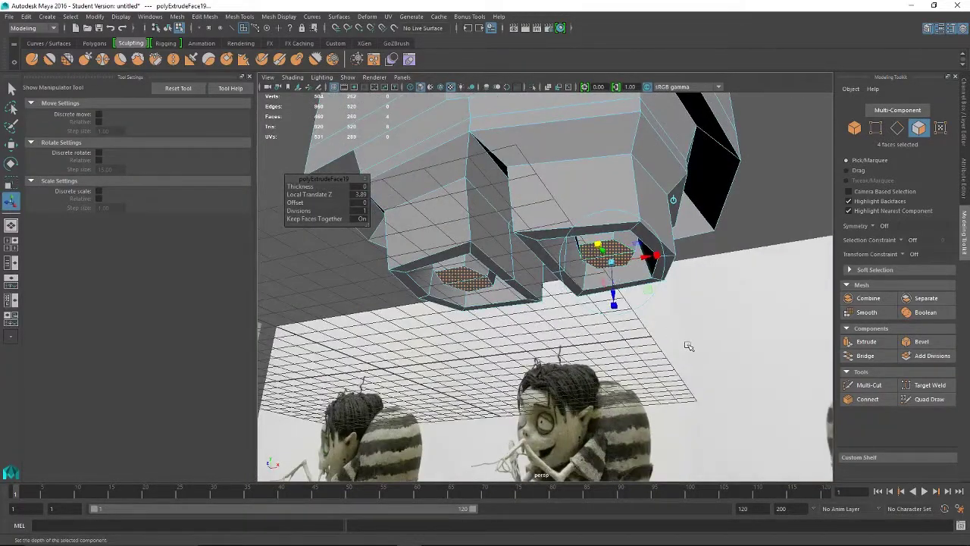
Extrude the leg faces further down with a Local Translate Z of about 1.926 and scale them inward to taper the legs
{"action": "key", "text": "ctrl+e"}
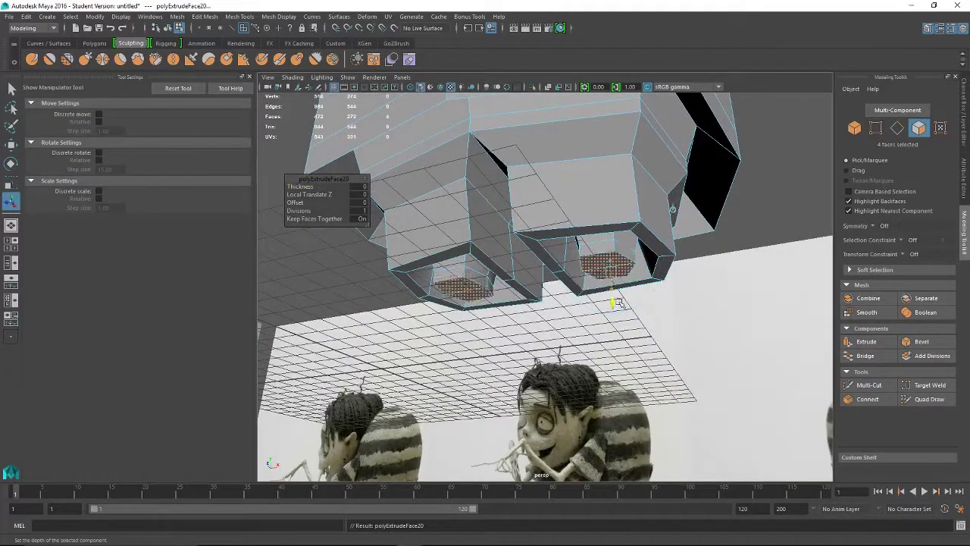
{"action": "left_click_drag", "start_coordinate": [618, 302], "coordinate": [636, 311]}
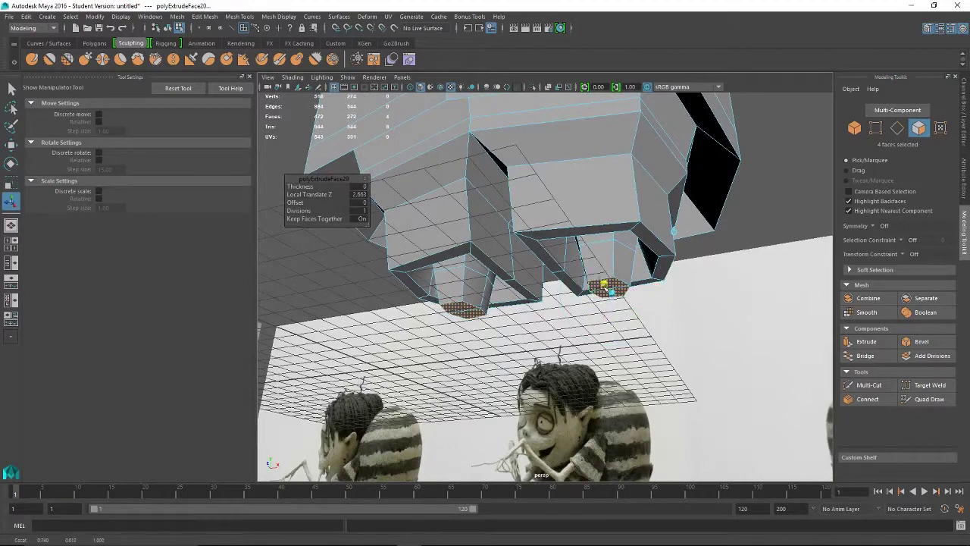
{"action": "left_click_drag", "start_coordinate": [730, 322], "coordinate": [668, 241], "text": "alt"}
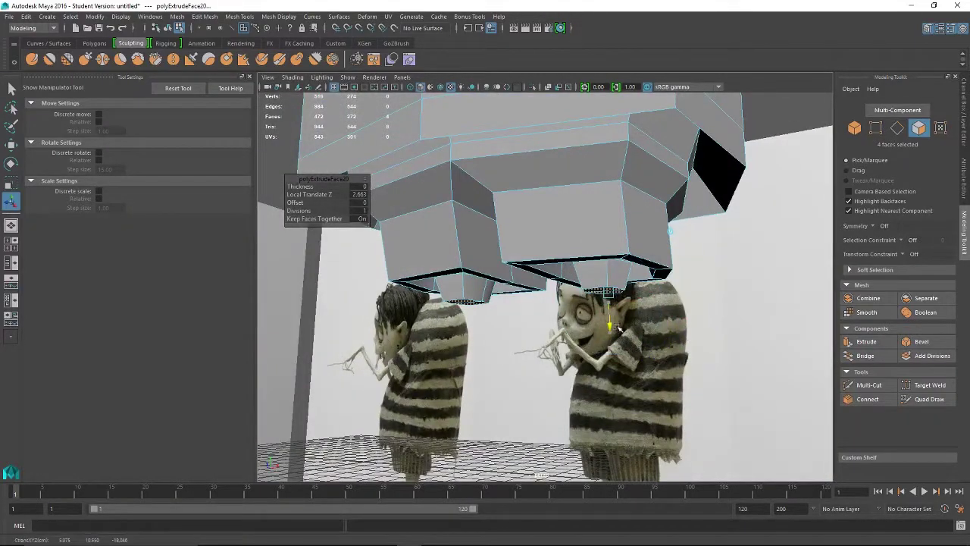
{"action": "left_click_drag", "start_coordinate": [618, 328], "coordinate": [619, 328]}
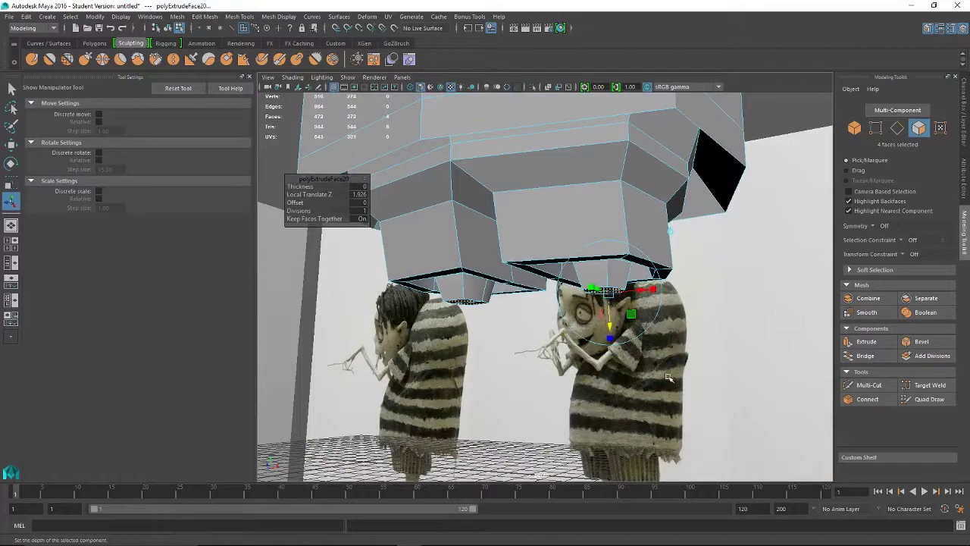
Extrude another leg segment downward with a Local Translate Z of about 1.235 and adjust the end faces' scale
{"action": "key", "text": "ctrl+e"}
{"action": "left_click_drag", "start_coordinate": [610, 326], "coordinate": [738, 367]}
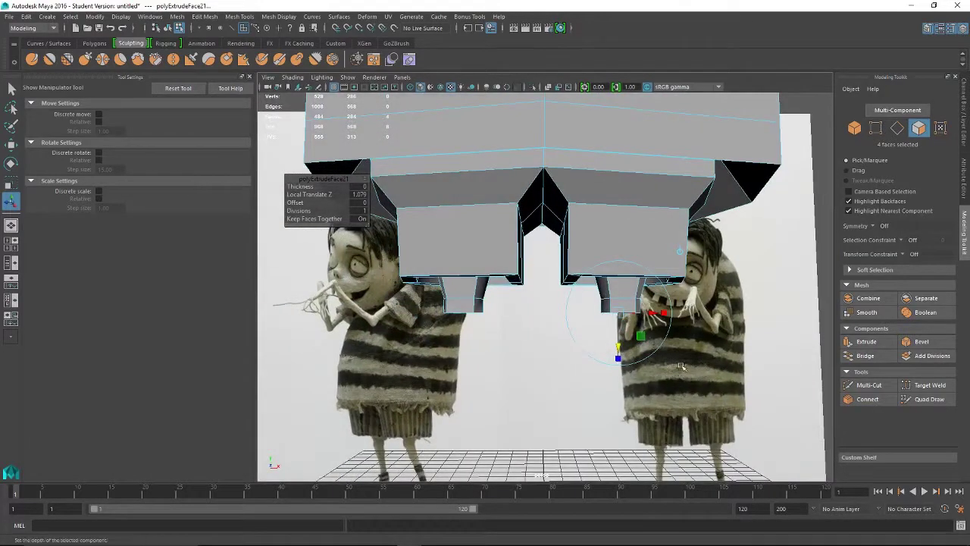
{"action": "left_click_drag", "start_coordinate": [618, 349], "coordinate": [483, 316]}
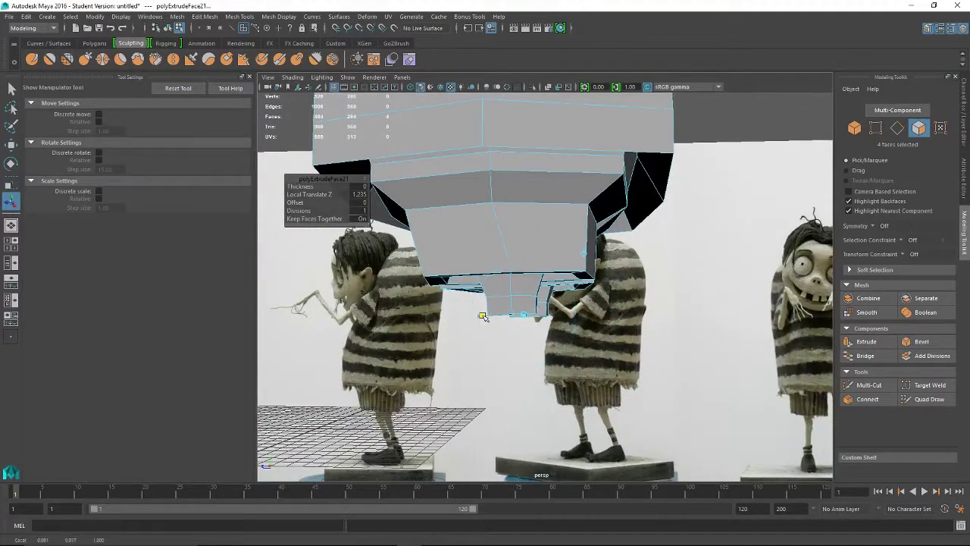
{"action": "left_click_drag", "start_coordinate": [490, 384], "coordinate": [549, 381], "text": "alt"}
Add a further leg segment by extruding the end faces with a Local Translate Z of about 1.008 and scaling them inward
{"action": "key", "text": "ctrl+e"}
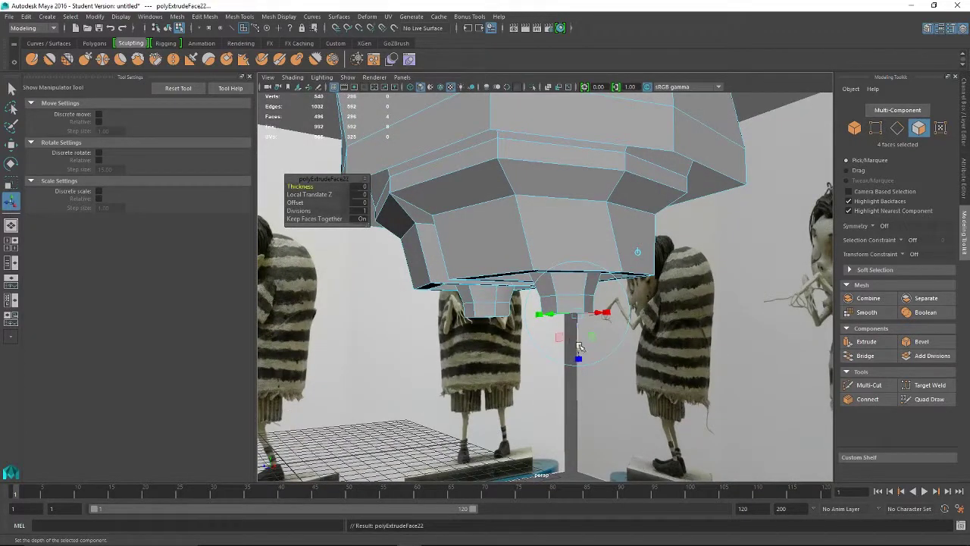
{"action": "left_click_drag", "start_coordinate": [578, 347], "coordinate": [582, 358]}
{"action": "left_click_drag", "start_coordinate": [674, 371], "coordinate": [621, 370], "text": "alt"}
{"action": "left_click_drag", "start_coordinate": [503, 339], "coordinate": [628, 373]}
{"action": "right_click_drag", "start_coordinate": [656, 373], "coordinate": [694, 332], "text": "alt"}
{"action": "left_click_drag", "start_coordinate": [557, 329], "coordinate": [574, 319], "text": "alt"}
{"action": "middle_click_drag", "start_coordinate": [574, 318], "coordinate": [643, 390], "text": "alt"}
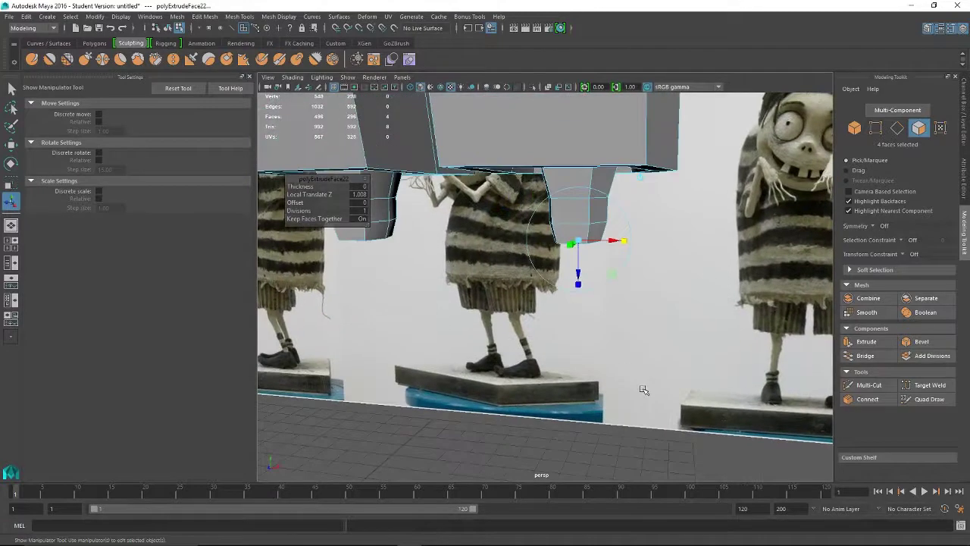
{"action": "key", "text": "ctrl+e"}
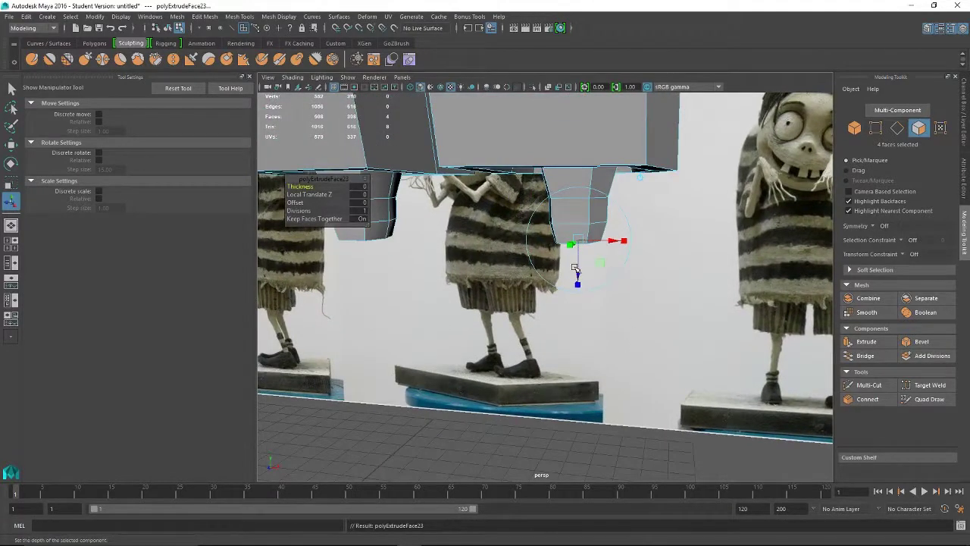
{"action": "left_click_drag", "start_coordinate": [576, 271], "coordinate": [584, 329]}
{"action": "key", "text": "r"}
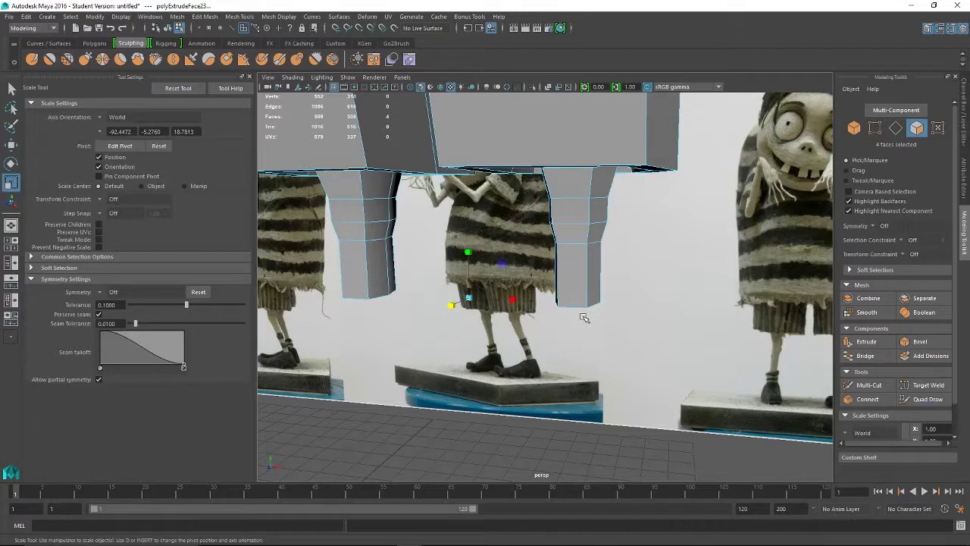
{"action": "key", "text": "ctrl+z"}
{"action": "left_click_drag", "start_coordinate": [616, 311], "coordinate": [594, 300], "text": "alt"}
{"action": "key", "text": "w"}
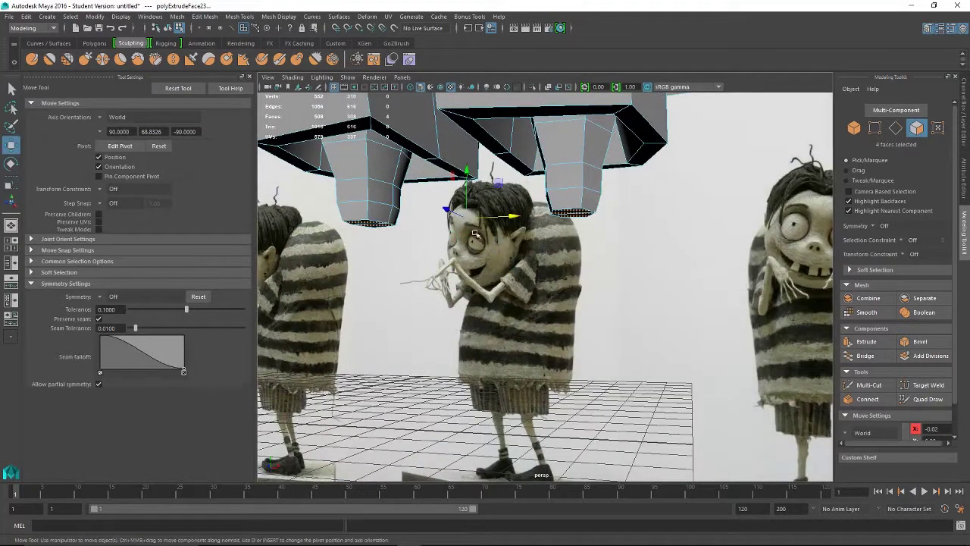
{"action": "left_click_drag", "start_coordinate": [468, 184], "coordinate": [470, 182]}
{"action": "key", "text": "ctrl+z"}
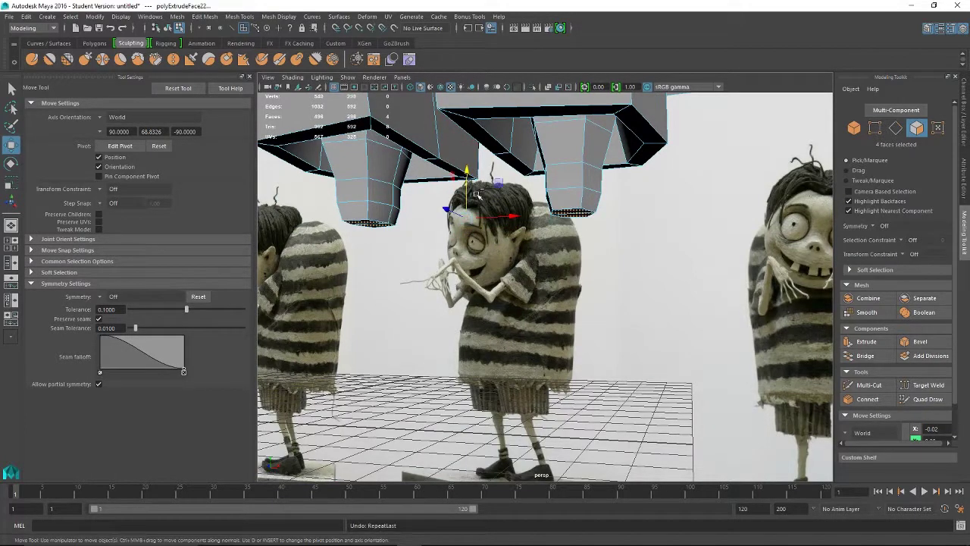
{"action": "key", "text": "ctrl+z"}
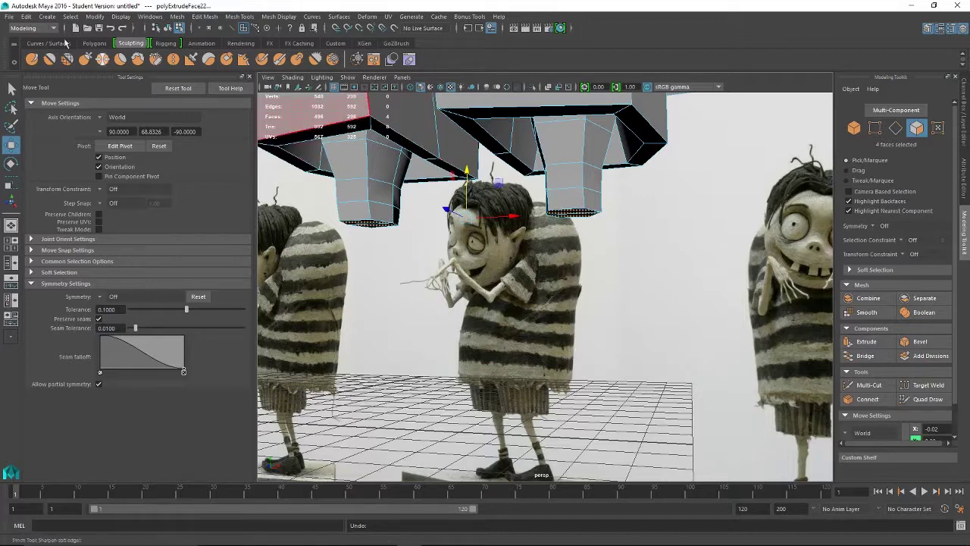
{"action": "left_click", "coordinate": [50, 18]}
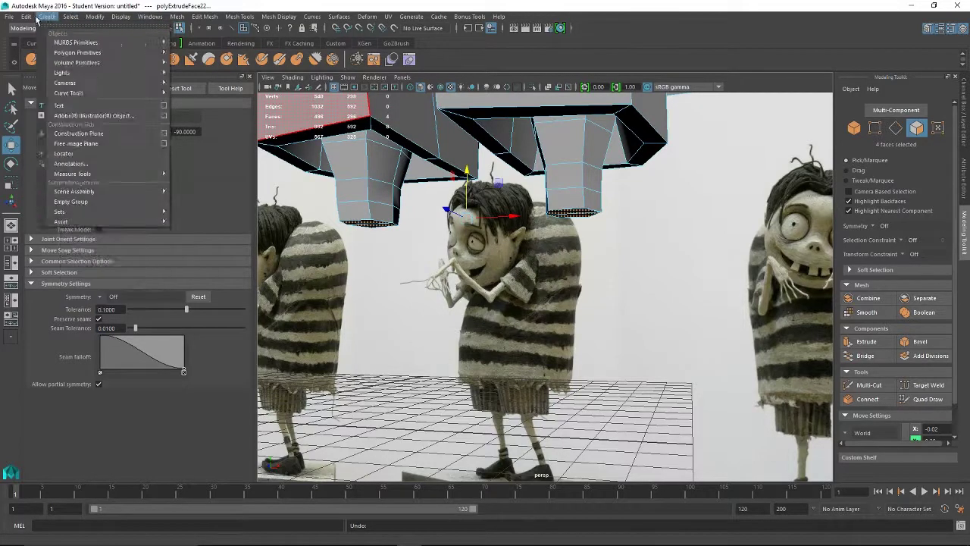
{"action": "mouse_move", "coordinate": [27, 17]}
{"action": "left_click", "coordinate": [47, 46]}
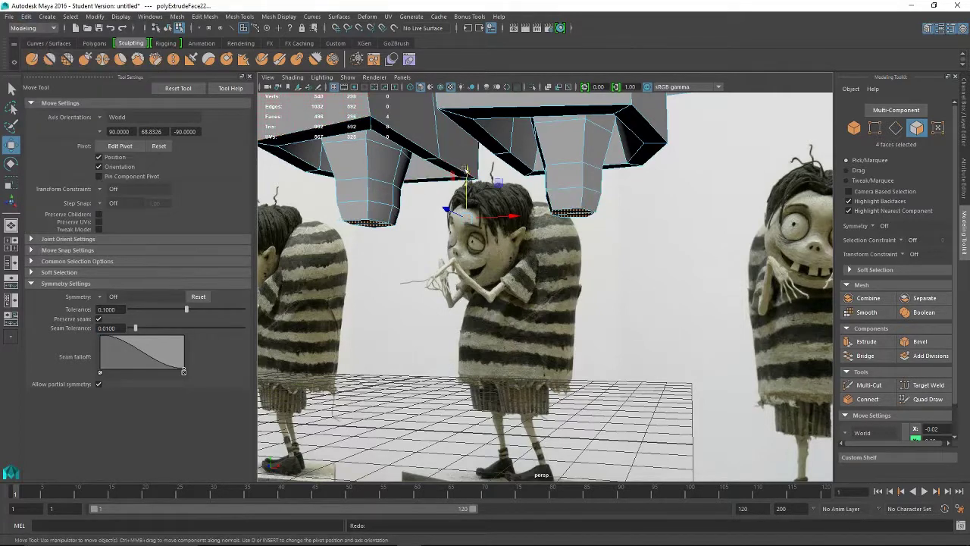
Raise the leg end faces slightly, extrude them with a Local Translate Z of about 2.541, and scale the new ends inward
{"action": "left_click_drag", "start_coordinate": [467, 174], "coordinate": [467, 167]}
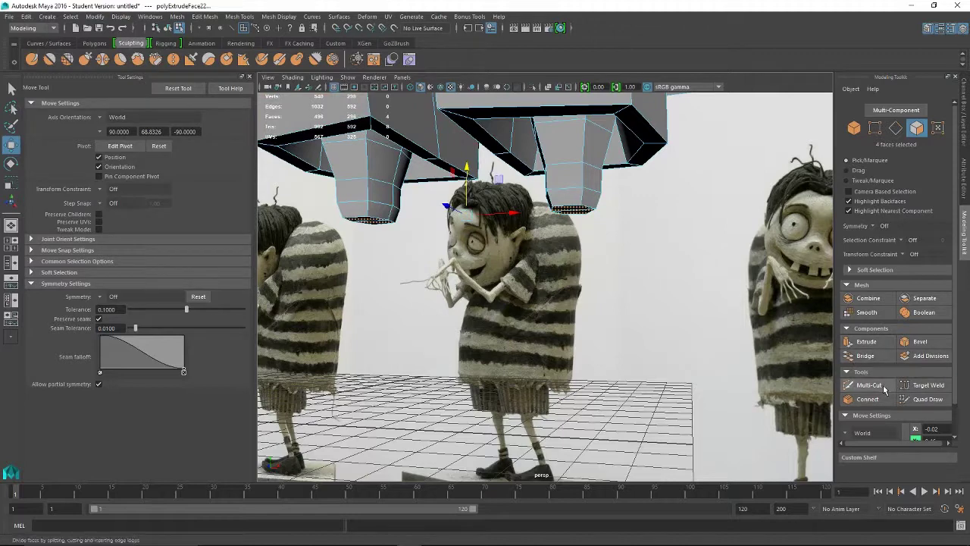
{"action": "left_click", "coordinate": [867, 341]}
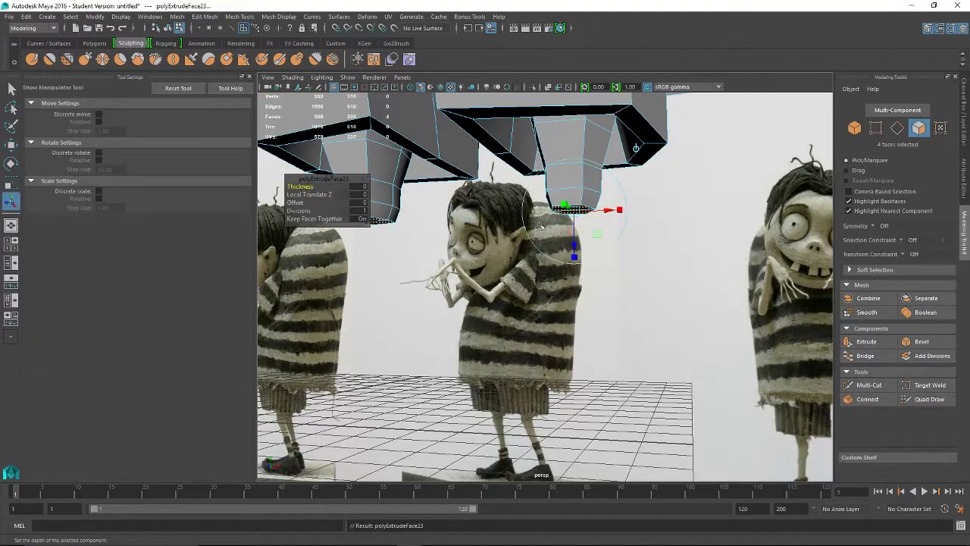
{"action": "left_click_drag", "start_coordinate": [576, 245], "coordinate": [578, 293]}
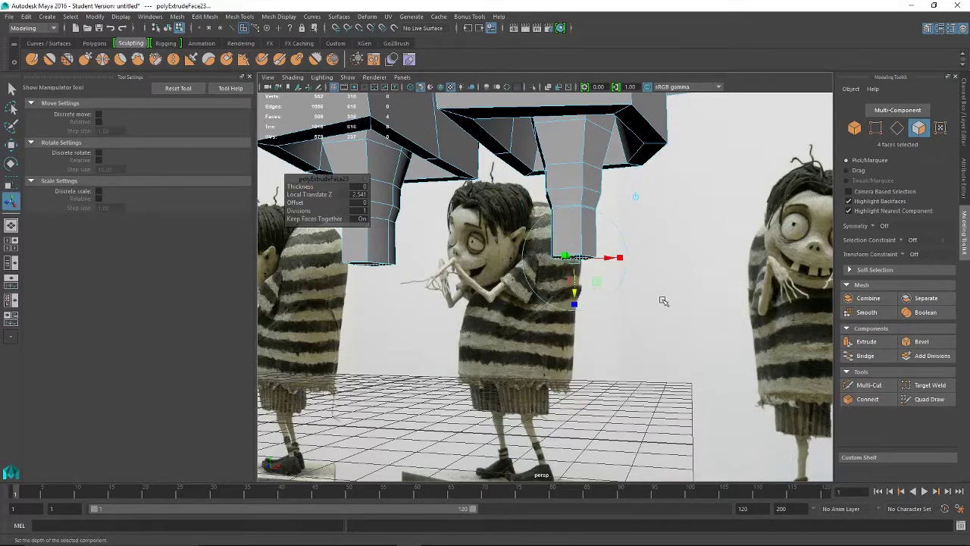
{"action": "left_click_drag", "start_coordinate": [663, 301], "coordinate": [680, 284], "text": "alt"}
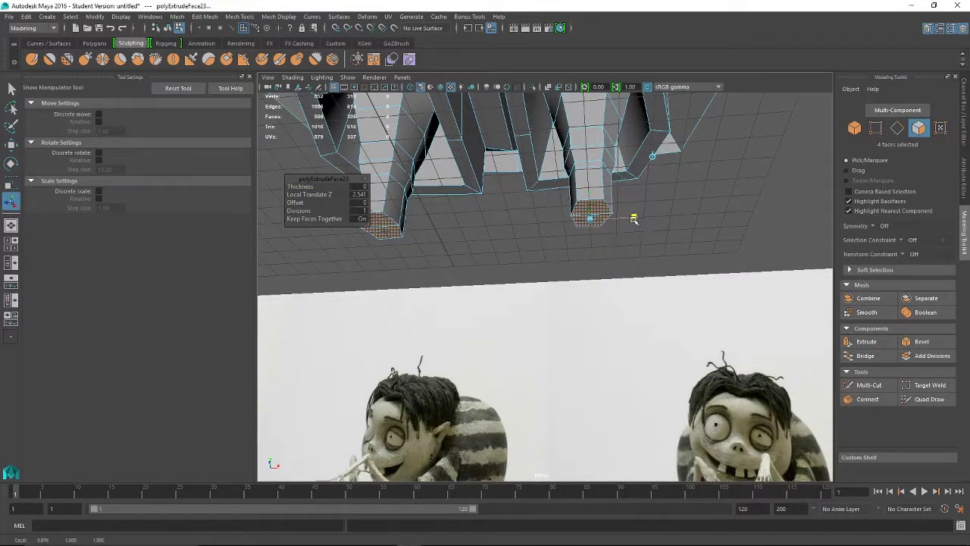
{"action": "left_click_drag", "start_coordinate": [633, 218], "coordinate": [437, 252], "text": "alt"}
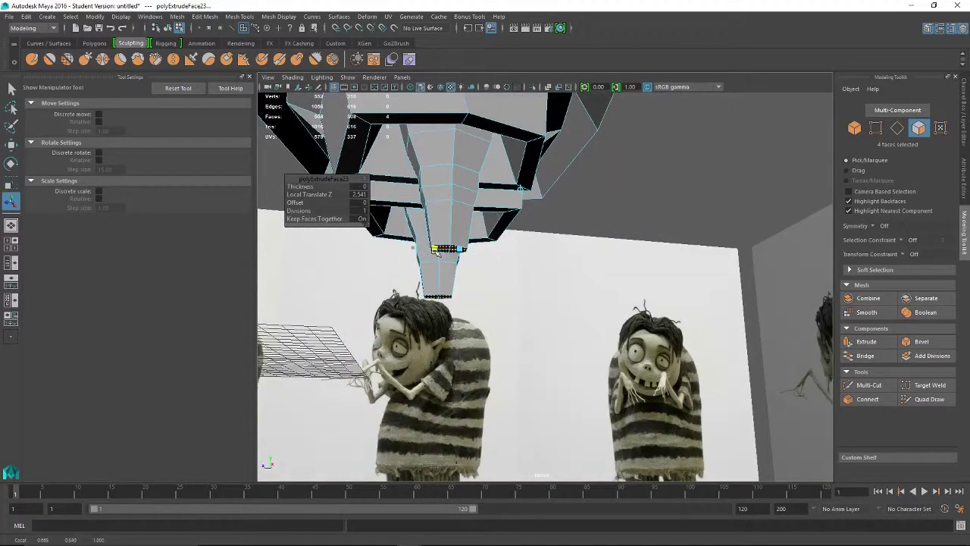
{"action": "left_click_drag", "start_coordinate": [712, 355], "coordinate": [584, 275], "text": "alt"}
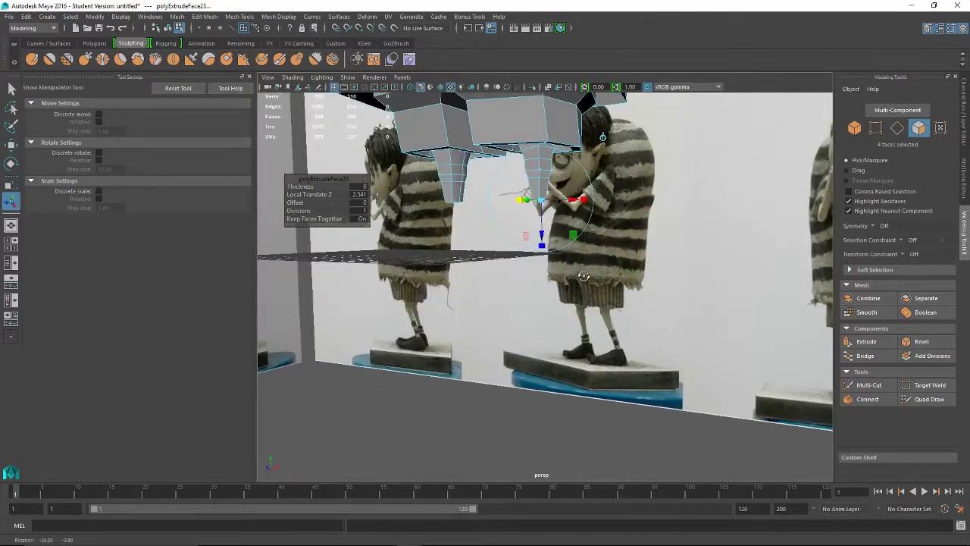
Lengthen the current leg end extrusion to a Local Translate Z of about 3.332 and adjust the end faces' scale
{"action": "left_click", "coordinate": [542, 238]}
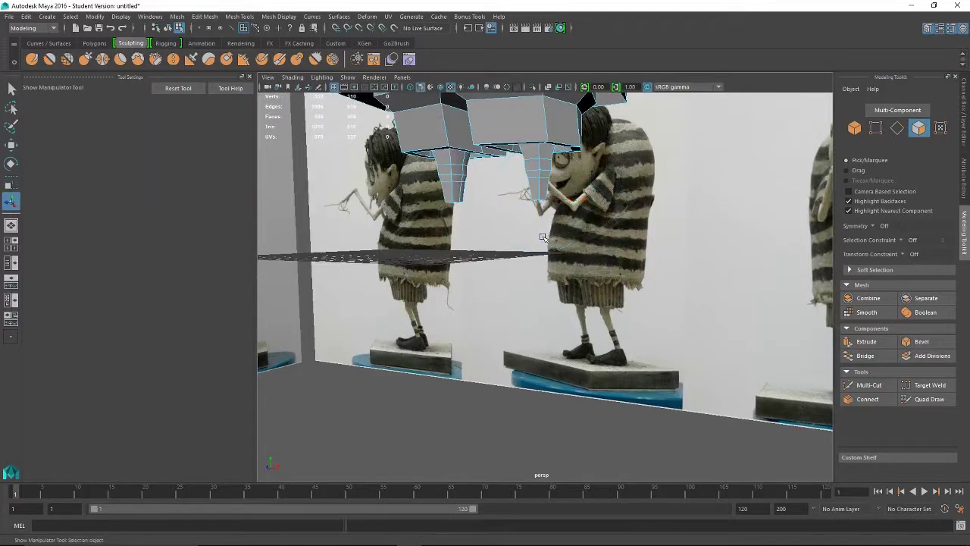
{"action": "key", "text": "ctrl+z"}
{"action": "left_click_drag", "start_coordinate": [545, 232], "coordinate": [544, 241]}
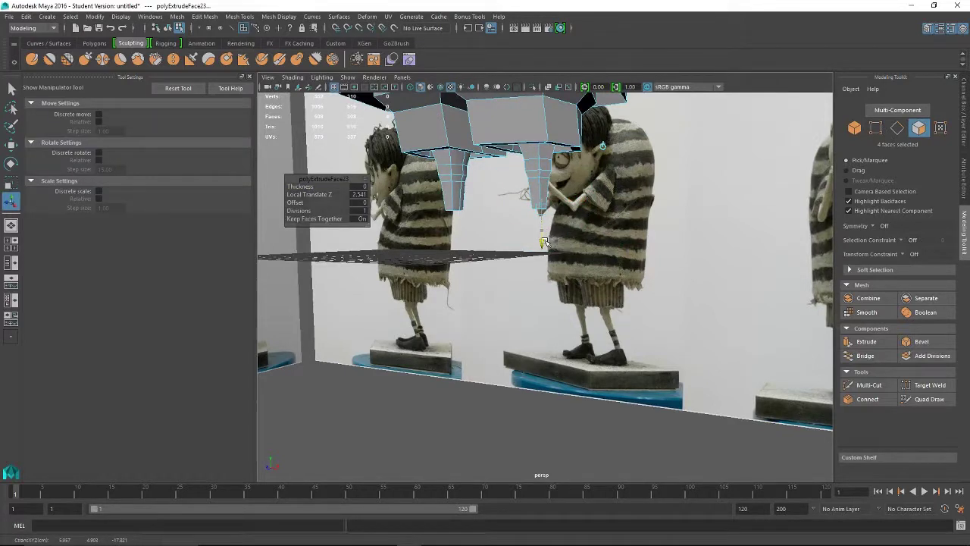
{"action": "left_click_drag", "start_coordinate": [543, 241], "coordinate": [549, 241]}
Extrude the leg end faces downward with a Local Translate Z of about 3.46 and adjust the new ends' scale
{"action": "left_click_drag", "start_coordinate": [548, 241], "coordinate": [529, 250], "text": "alt"}
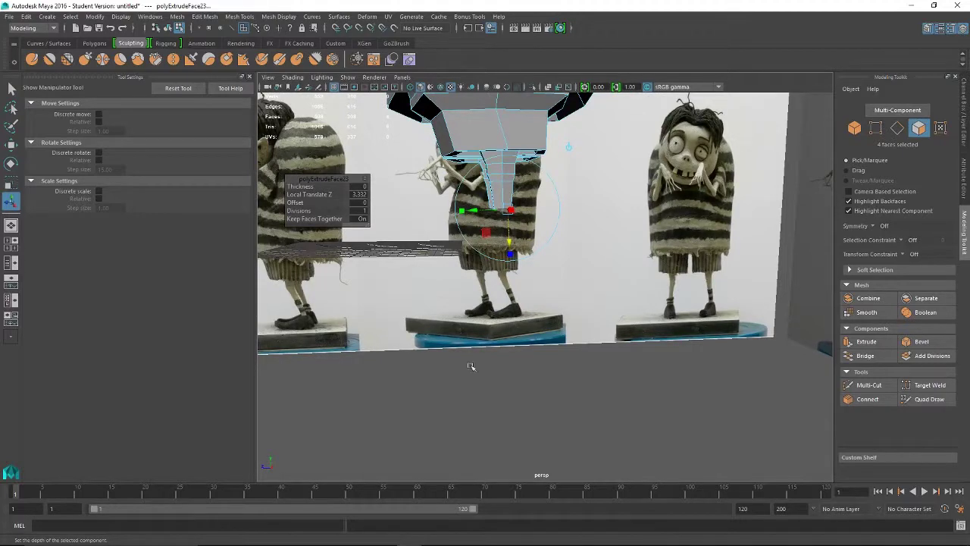
{"action": "left_click_drag", "start_coordinate": [533, 290], "coordinate": [645, 329], "text": "alt"}
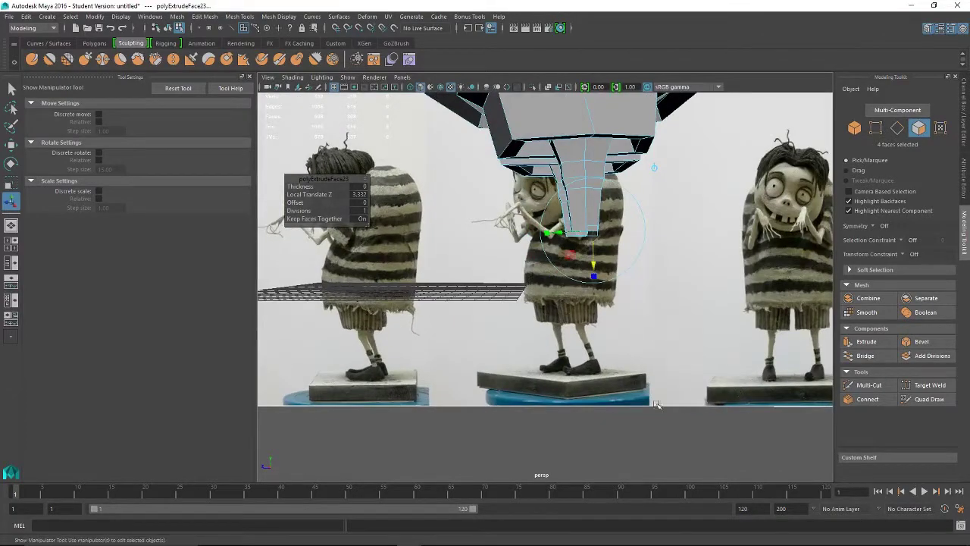
{"action": "left_click_drag", "start_coordinate": [584, 260], "coordinate": [704, 320], "text": "alt"}
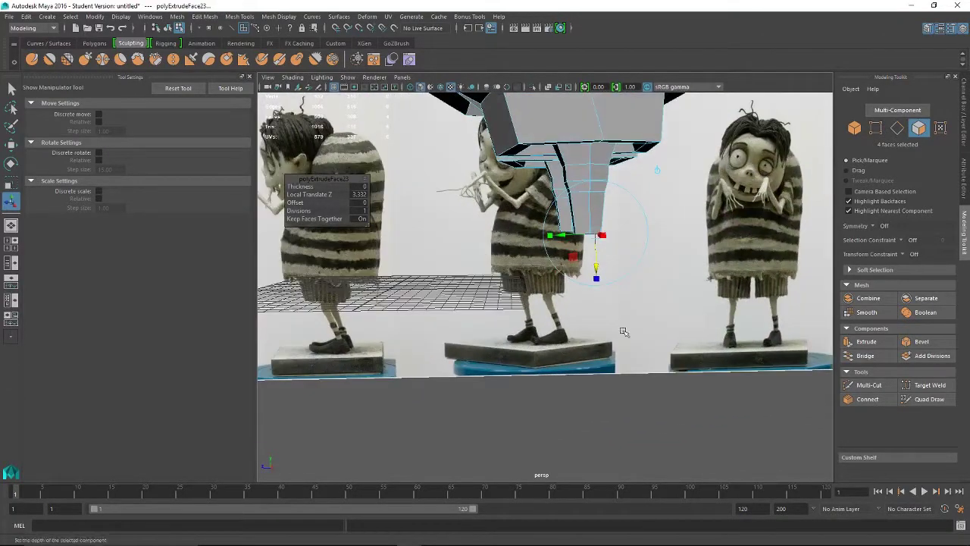
{"action": "left_click_drag", "start_coordinate": [625, 332], "coordinate": [763, 369], "text": "alt"}
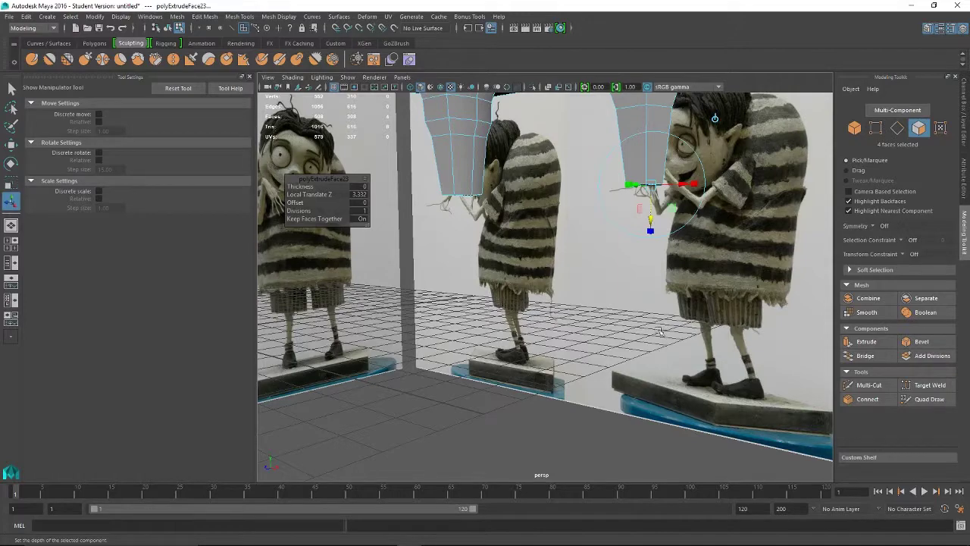
{"action": "left_click_drag", "start_coordinate": [660, 332], "coordinate": [478, 288], "text": "alt"}
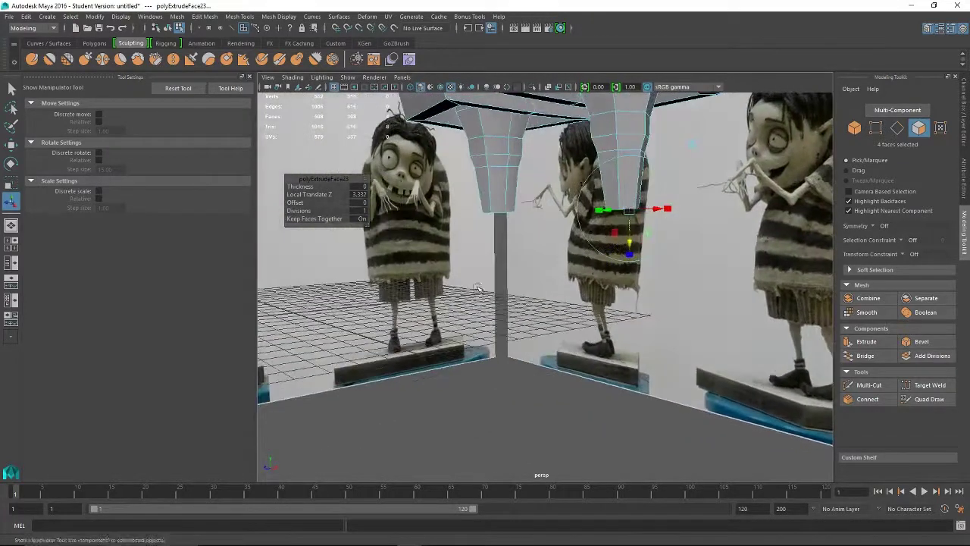
{"action": "left_click", "coordinate": [866, 341]}
{"action": "left_click_drag", "start_coordinate": [628, 243], "coordinate": [679, 305]}
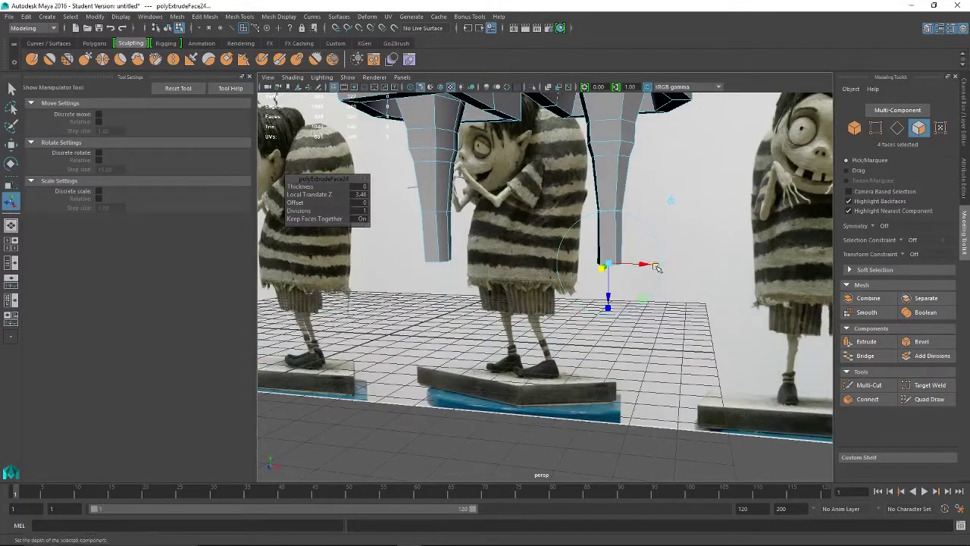
{"action": "mouse_move", "coordinate": [654, 264]}
{"action": "left_mouse_down"}
{"action": "mouse_move", "coordinate": [644, 268]}
{"action": "mouse_move", "coordinate": [655, 270]}
{"action": "left_mouse_up"}
{"action": "left_click_drag", "start_coordinate": [697, 332], "coordinate": [424, 317], "text": "alt"}
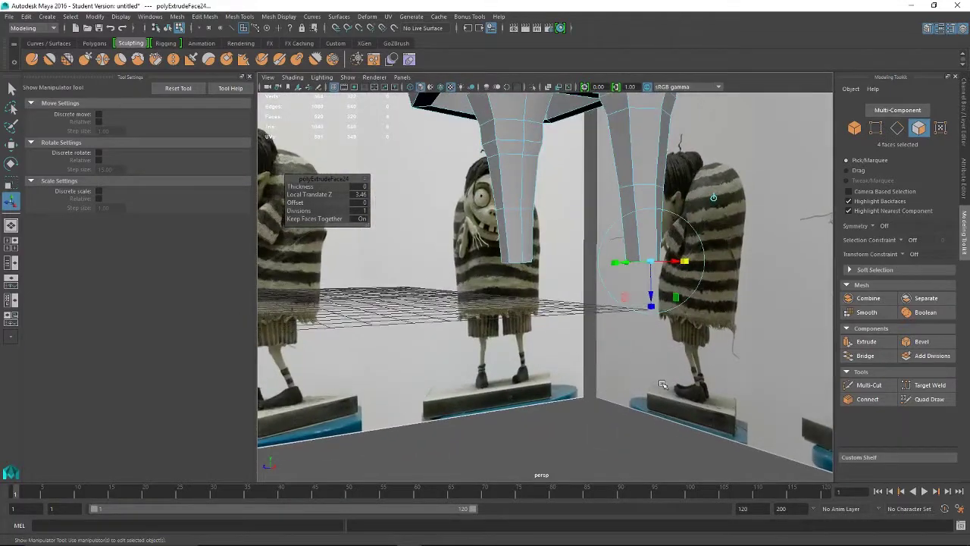
Extrude a short ankle segment from the leg end faces with a Local Translate Z of about 0.629
{"action": "left_click", "coordinate": [869, 343]}
{"action": "left_click_drag", "start_coordinate": [650, 293], "coordinate": [653, 311]}
{"action": "left_click_drag", "start_coordinate": [736, 347], "coordinate": [701, 260], "text": "alt"}
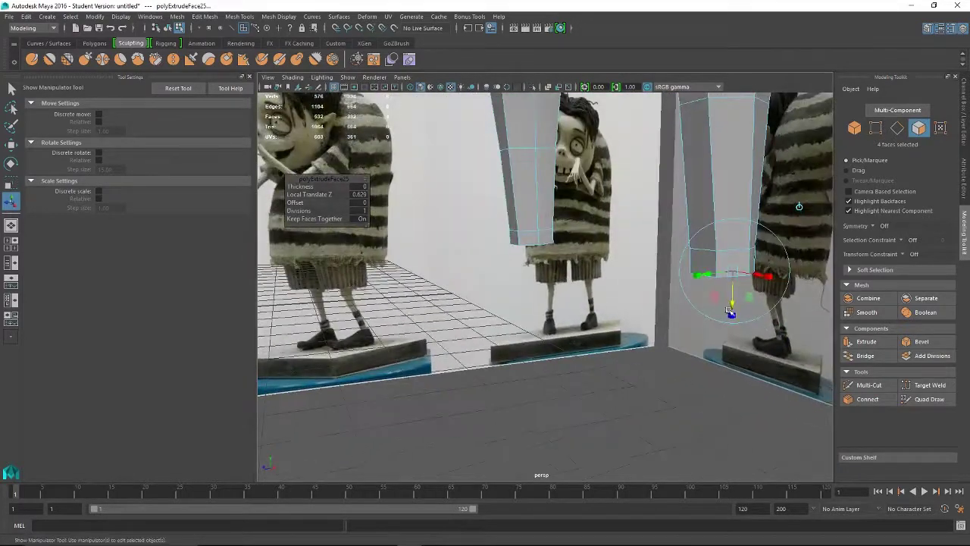
Switch to edge selection, pick the bottom front edge of one ankle, and set the Move tool's symmetry to Object X
{"action": "right_click", "coordinate": [701, 260]}
{"action": "left_click", "coordinate": [694, 241]}
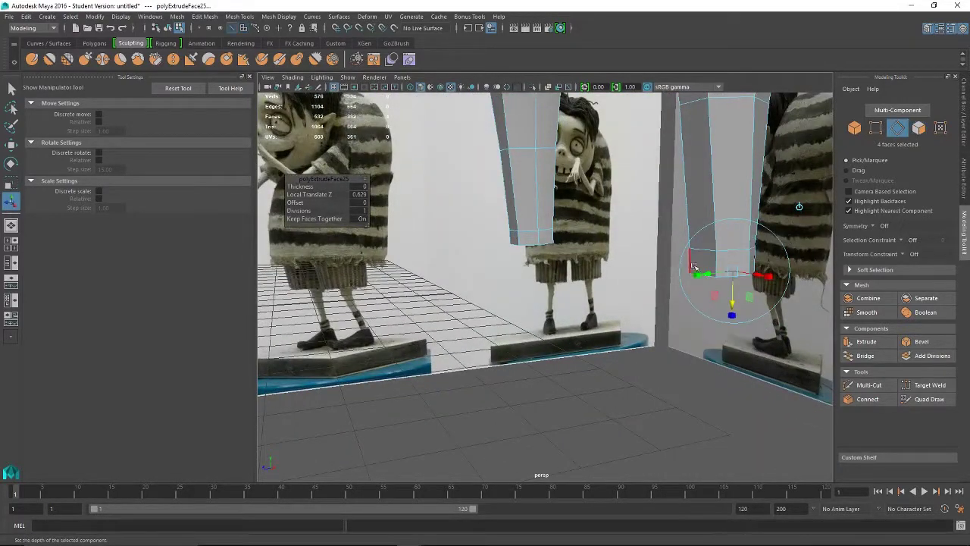
{"action": "left_click", "coordinate": [670, 284]}
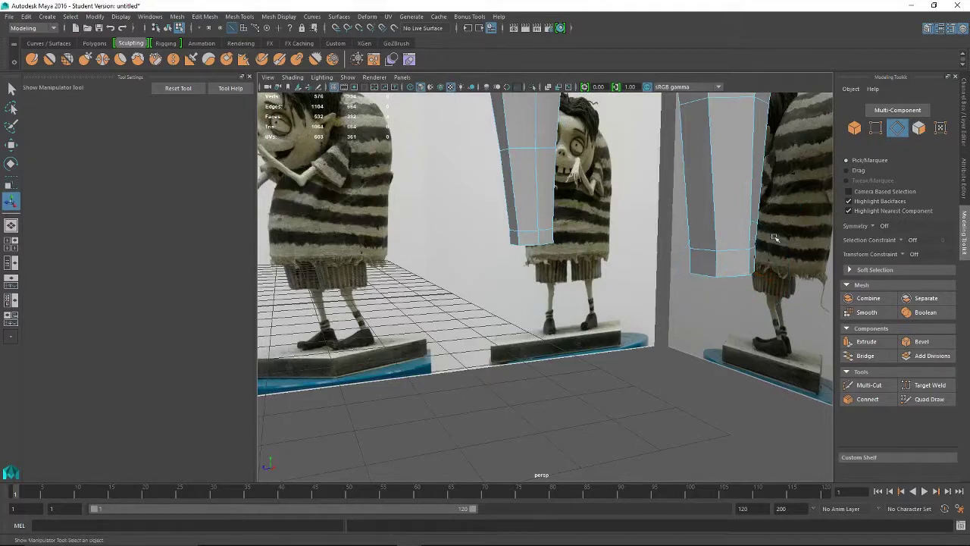
{"action": "left_click", "coordinate": [698, 276]}
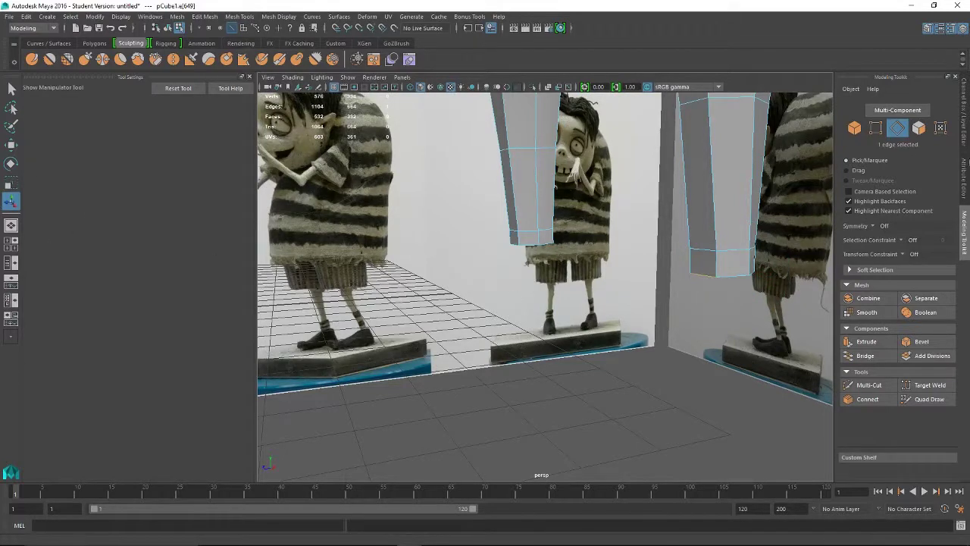
{"action": "left_click", "coordinate": [952, 28]}
{"action": "left_click", "coordinate": [952, 28]}
{"action": "left_click", "coordinate": [11, 144]}
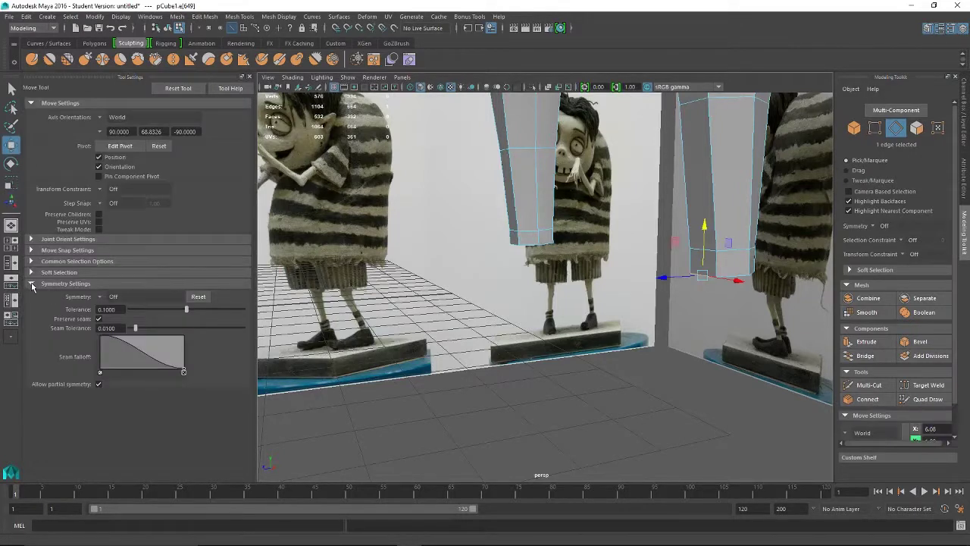
{"action": "left_click", "coordinate": [101, 297]}
{"action": "left_click", "coordinate": [121, 307]}
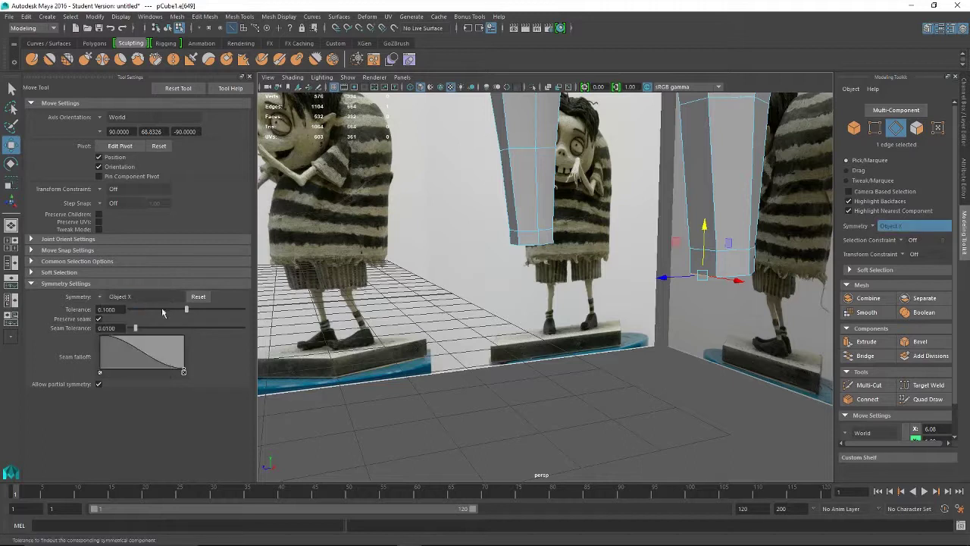
Slant both ankle ends by raising their front bottom edges and moving their back bottom edges down and backward
{"action": "left_click", "coordinate": [697, 313]}
{"action": "left_click", "coordinate": [704, 274]}
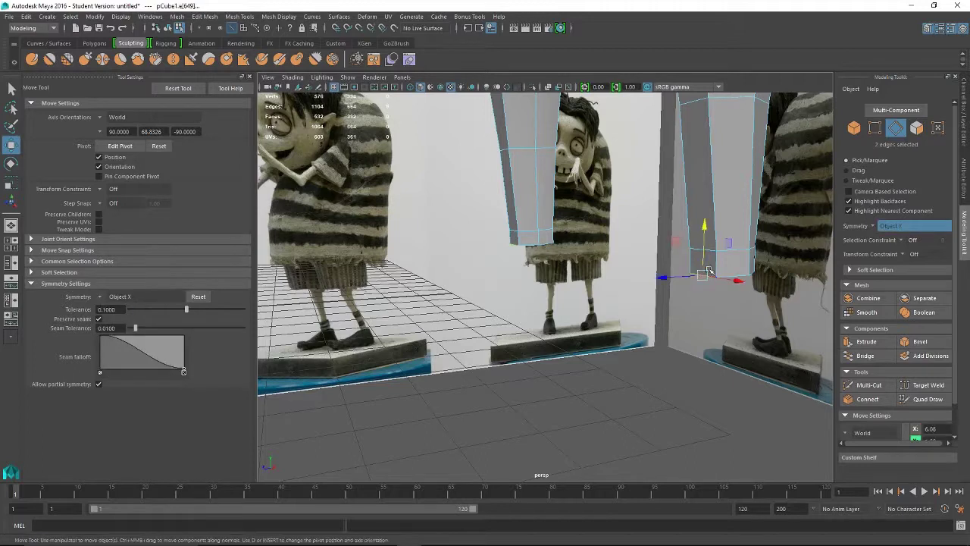
{"action": "left_click_drag", "start_coordinate": [706, 229], "coordinate": [706, 212]}
{"action": "left_click_drag", "start_coordinate": [664, 263], "coordinate": [641, 307], "text": "alt"}
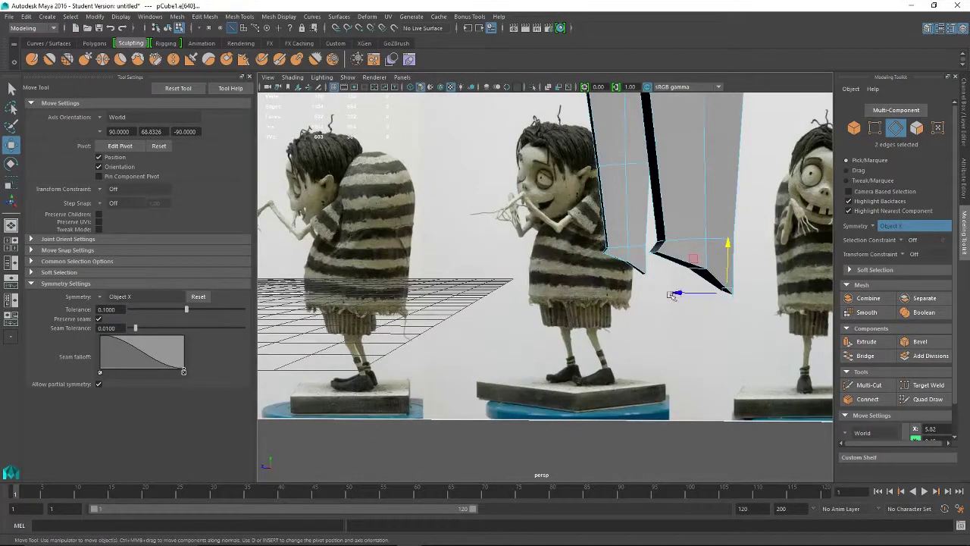
{"action": "left_click_drag", "start_coordinate": [705, 321], "coordinate": [677, 312], "text": "alt"}
{"action": "left_click_drag", "start_coordinate": [624, 248], "coordinate": [669, 305], "text": "alt"}
{"action": "middle_click_drag", "start_coordinate": [674, 308], "coordinate": [685, 309]}
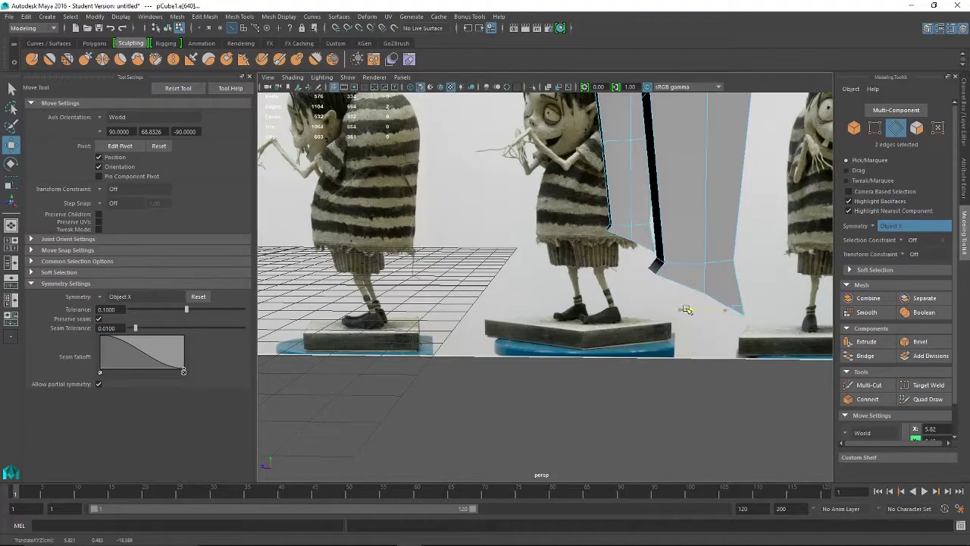
{"action": "left_click_drag", "start_coordinate": [766, 379], "coordinate": [651, 333], "text": "alt"}
Spread the middle side vertices of the ankle ends apart, to about X 6.98 on the outside and 5.12 on the inside
{"action": "scroll", "coordinate": [728, 303], "scroll_direction": "up", "scroll_amount": 3}
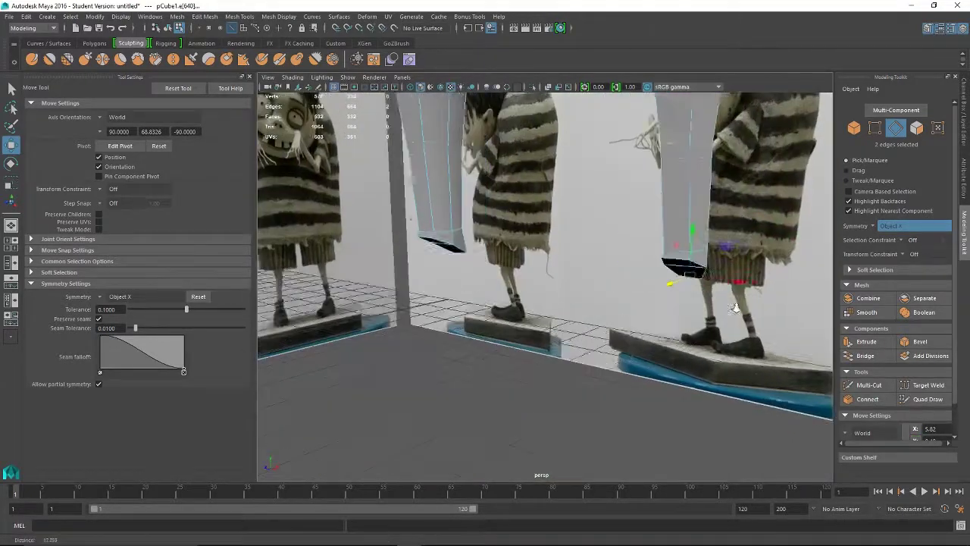
{"action": "right_click_drag", "start_coordinate": [734, 266], "coordinate": [739, 278]}
{"action": "left_click", "coordinate": [733, 266]}
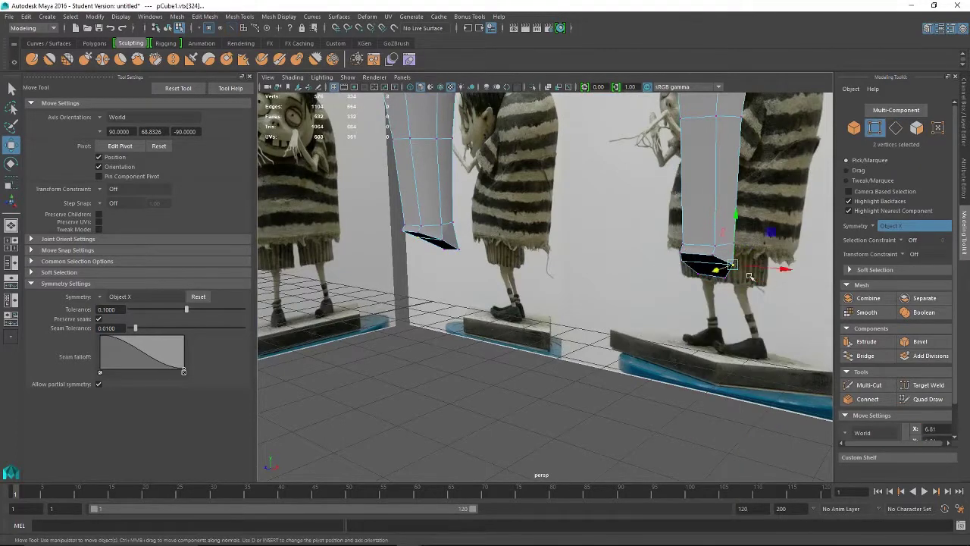
{"action": "left_click_drag", "start_coordinate": [785, 272], "coordinate": [790, 270]}
{"action": "left_click_drag", "start_coordinate": [699, 286], "coordinate": [682, 267], "text": "alt"}
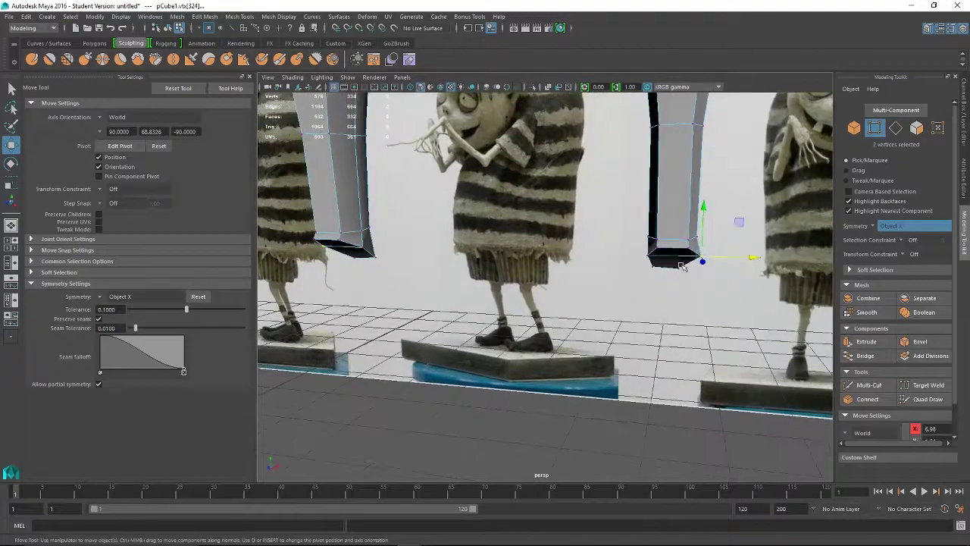
{"action": "left_click", "coordinate": [650, 255]}
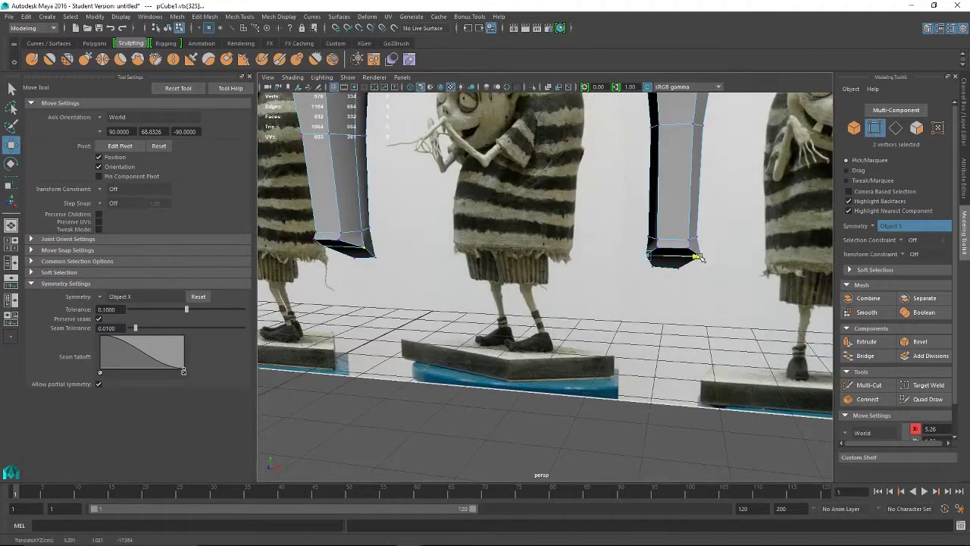
{"action": "left_click_drag", "start_coordinate": [679, 227], "coordinate": [734, 255], "text": "alt"}
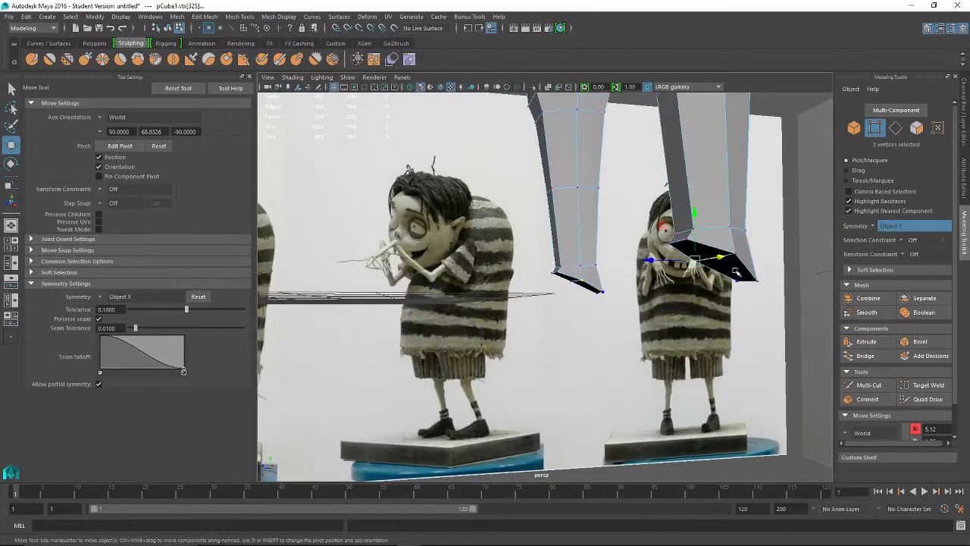
Extrude the slanted bottom faces of both ankles with a Local Translate Z of about 0.688 and scale them up lengthwise
{"action": "right_click_drag", "start_coordinate": [734, 255], "coordinate": [739, 286]}
{"action": "left_click", "coordinate": [733, 268]}
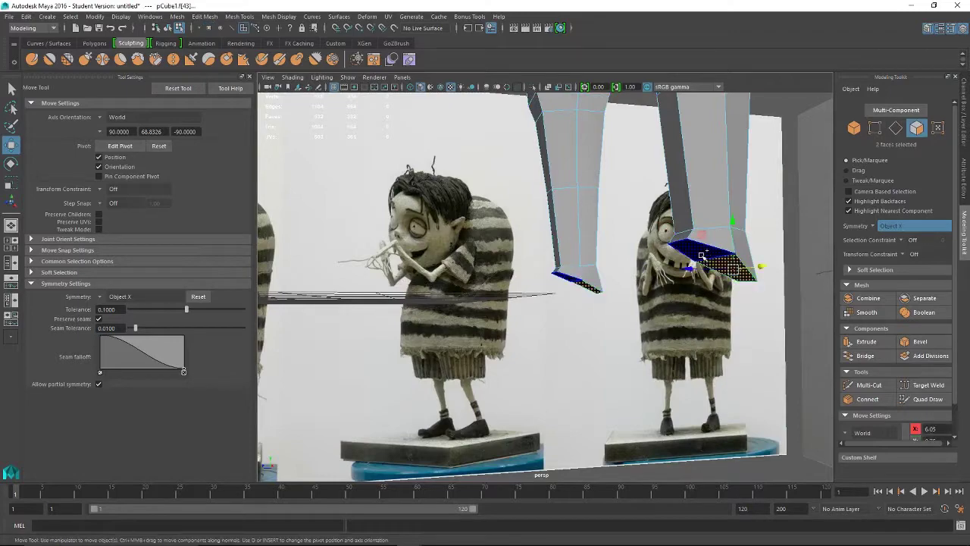
{"action": "left_click", "coordinate": [701, 256], "text": "shift"}
{"action": "right_click_drag", "start_coordinate": [753, 344], "coordinate": [678, 337], "text": "alt"}
{"action": "left_click_drag", "start_coordinate": [678, 337], "coordinate": [710, 346], "text": "alt"}
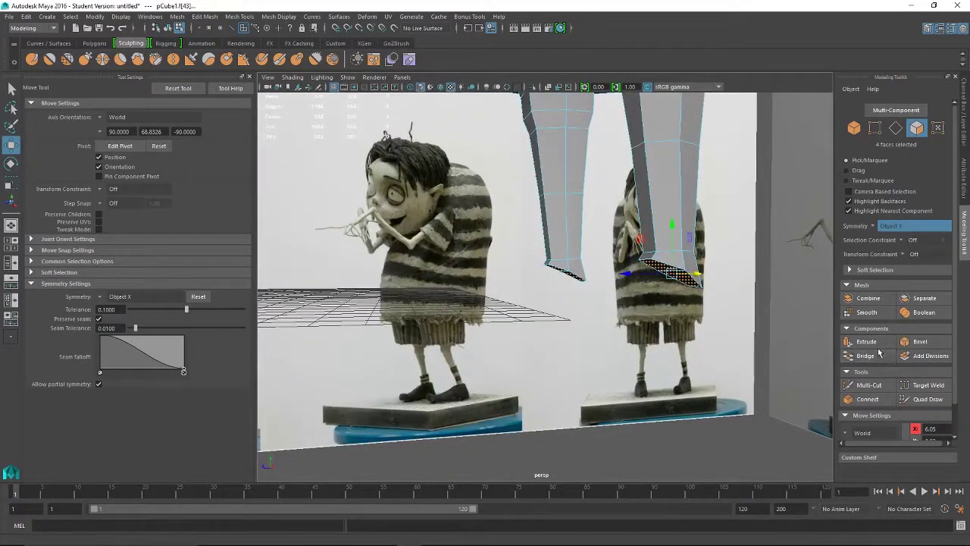
{"action": "left_click", "coordinate": [866, 341]}
{"action": "left_click_drag", "start_coordinate": [665, 308], "coordinate": [658, 325]}
{"action": "left_click_drag", "start_coordinate": [657, 326], "coordinate": [655, 332]}
{"action": "left_click_drag", "start_coordinate": [705, 319], "coordinate": [610, 329], "text": "alt"}
{"action": "left_click_drag", "start_coordinate": [600, 287], "coordinate": [591, 282]}
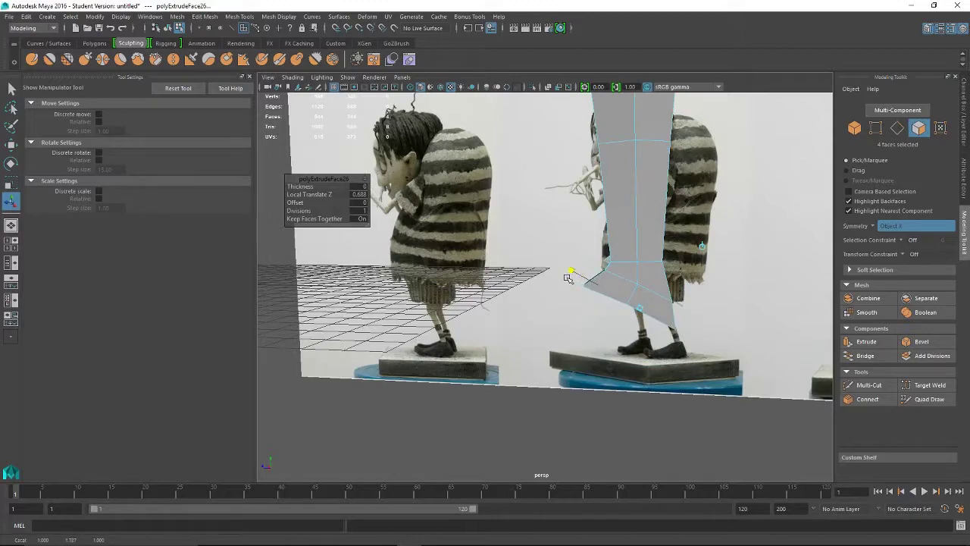
Pull the front bottom edges of both feet back toward the ankles and adjust the height of the heel edges
{"action": "left_click_drag", "start_coordinate": [569, 278], "coordinate": [605, 331], "text": "alt"}
{"action": "left_click_drag", "start_coordinate": [665, 336], "coordinate": [739, 334], "text": "alt"}
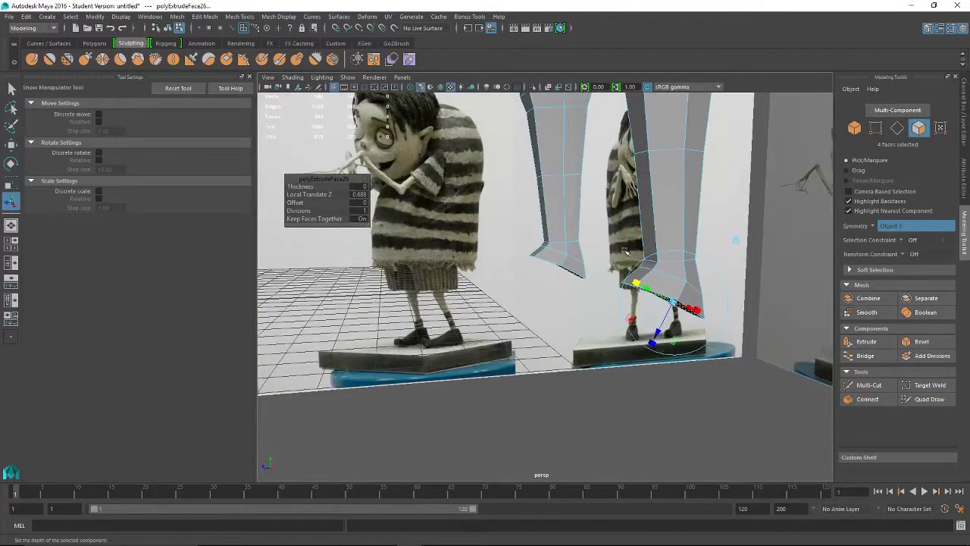
{"action": "right_click_drag", "start_coordinate": [644, 273], "coordinate": [619, 275]}
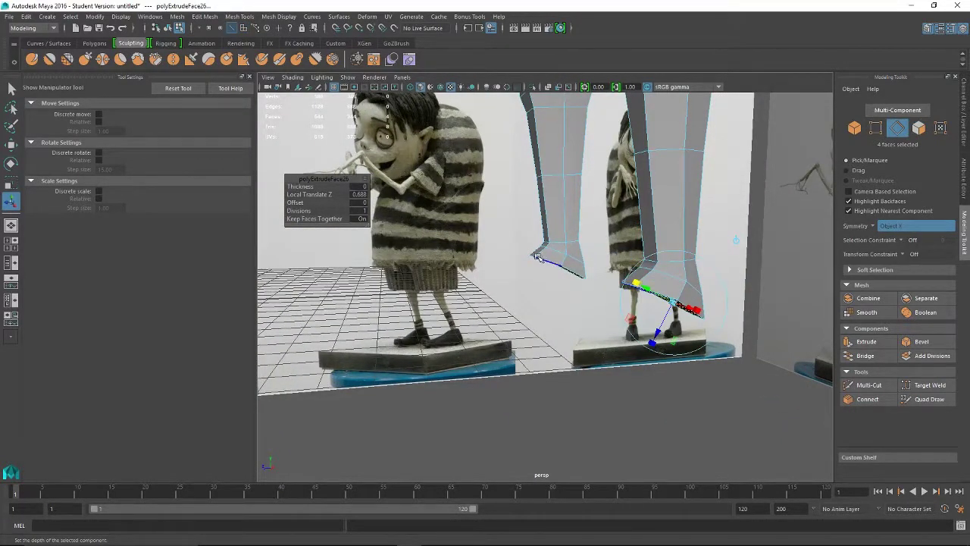
{"action": "left_click_drag", "start_coordinate": [542, 260], "coordinate": [621, 279], "text": "alt"}
{"action": "left_click", "coordinate": [440, 255]}
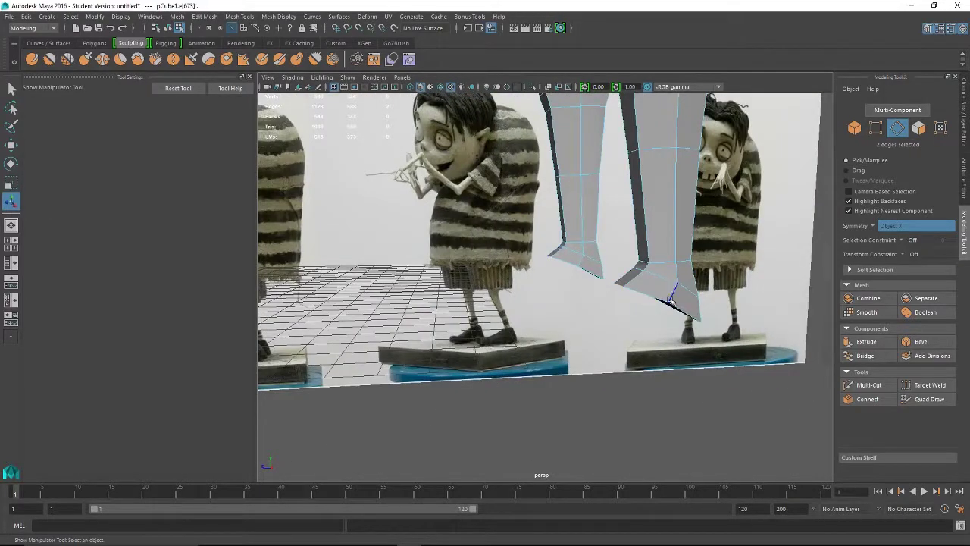
{"action": "key", "text": "w"}
{"action": "left_click_drag", "start_coordinate": [499, 260], "coordinate": [562, 203]}
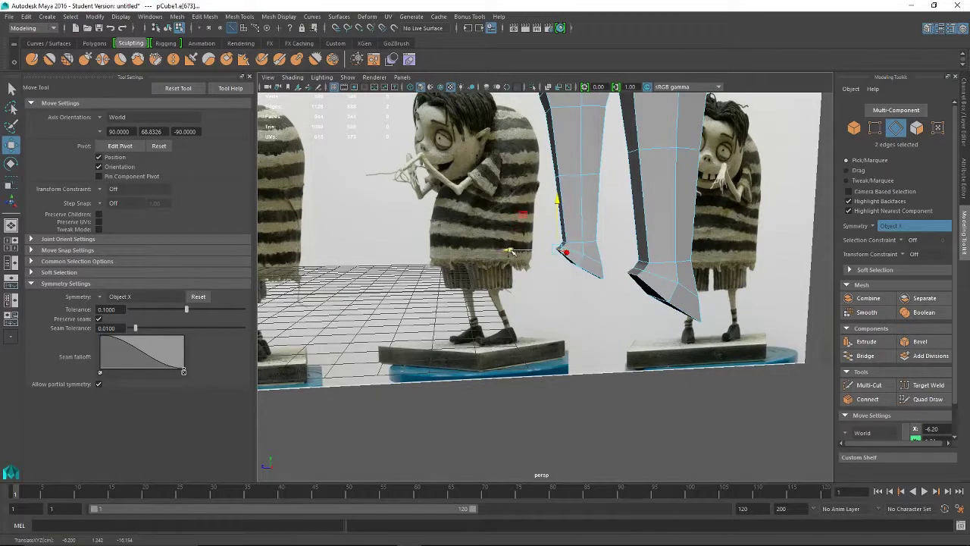
{"action": "left_click_drag", "start_coordinate": [510, 250], "coordinate": [619, 310], "text": "alt"}
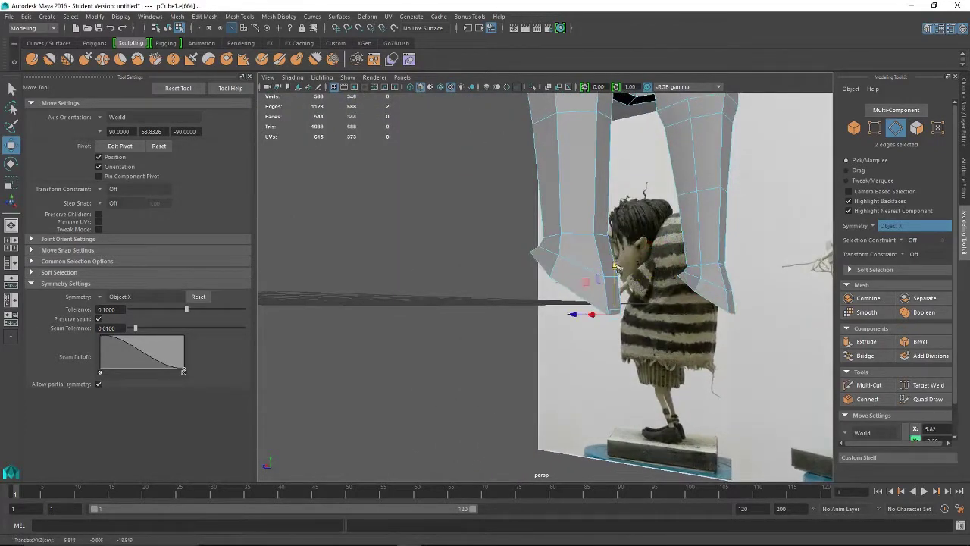
{"action": "left_click_drag", "start_coordinate": [612, 259], "coordinate": [639, 279], "text": "alt"}
Move the outer middle side vertices of the feet to about X 7.03, and adjust the inner side and heel corner vertices
{"action": "right_click_drag", "start_coordinate": [656, 258], "coordinate": [693, 286]}
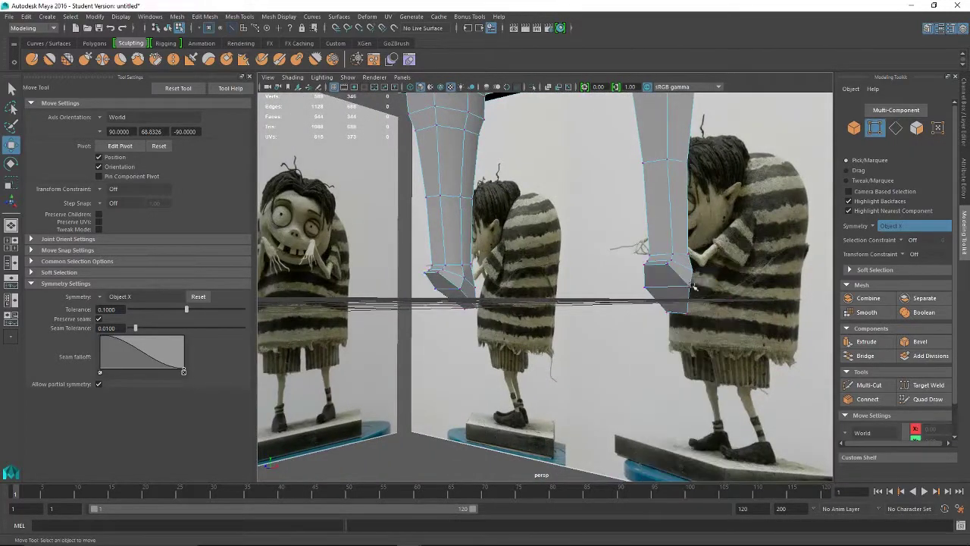
{"action": "left_click", "coordinate": [690, 288]}
{"action": "left_click_drag", "start_coordinate": [740, 285], "coordinate": [748, 285]}
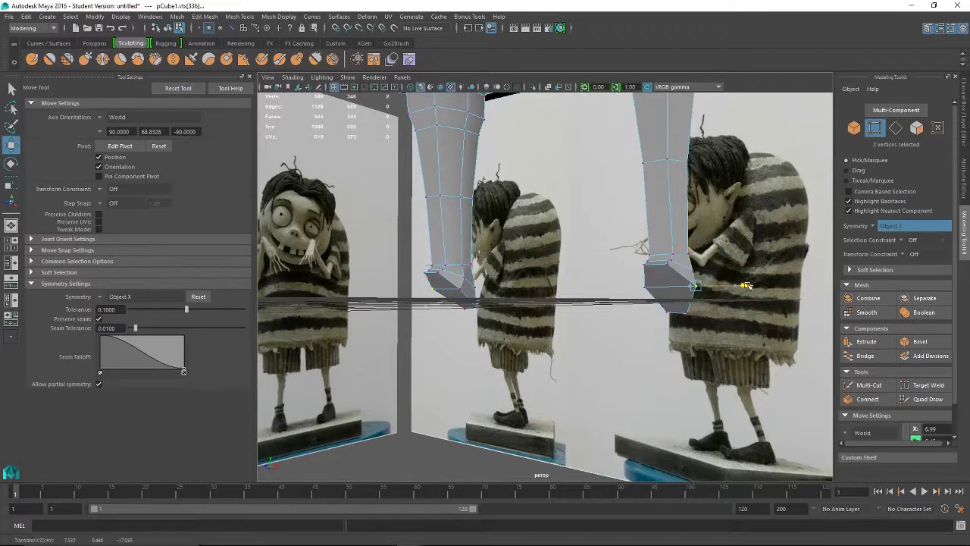
{"action": "left_click", "coordinate": [644, 289]}
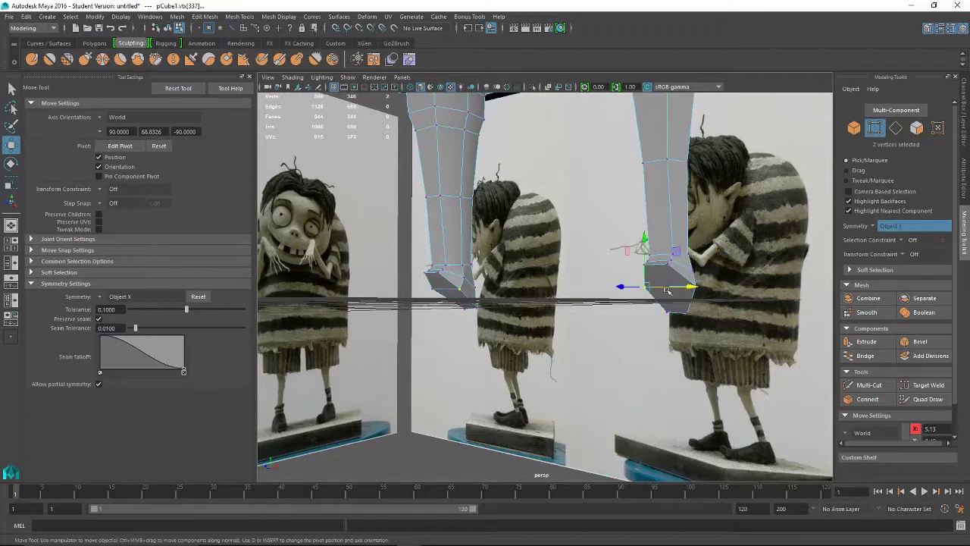
{"action": "left_click_drag", "start_coordinate": [693, 284], "coordinate": [500, 333]}
{"action": "left_click", "coordinate": [686, 314]}
{"action": "left_click", "coordinate": [672, 313]}
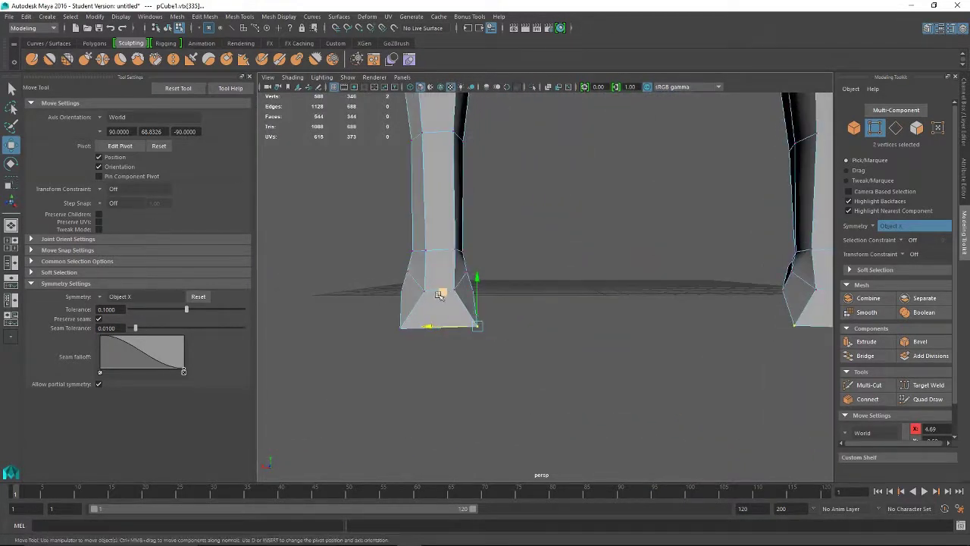
Adjust the inner and outer vertices of the middle edge across the front of both feet
{"action": "left_click", "coordinate": [425, 293]}
{"action": "left_click_drag", "start_coordinate": [376, 291], "coordinate": [672, 313]}
{"action": "left_click", "coordinate": [455, 292]}
{"action": "left_click", "coordinate": [408, 295]}
Extrude the slanted front faces of both feet and move the new faces forward along Z to lengthen the feet
{"action": "right_click_drag", "start_coordinate": [671, 313], "coordinate": [670, 307]}
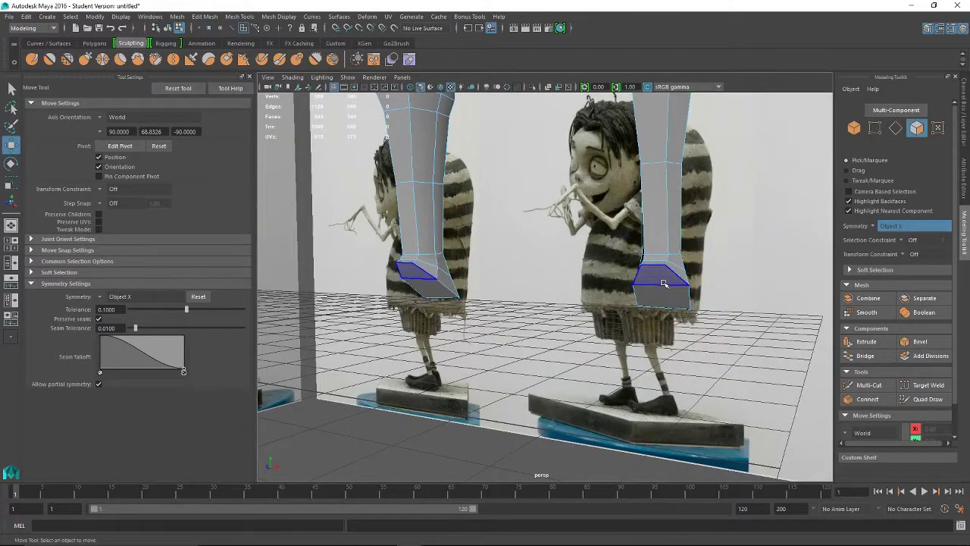
{"action": "left_click_drag", "start_coordinate": [670, 307], "coordinate": [649, 358], "text": "alt"}
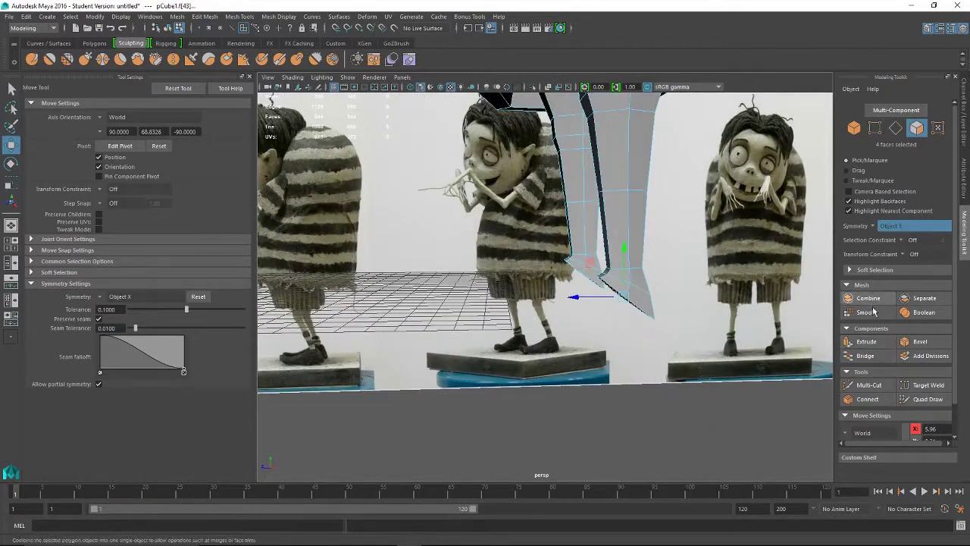
{"action": "left_click", "coordinate": [876, 341]}
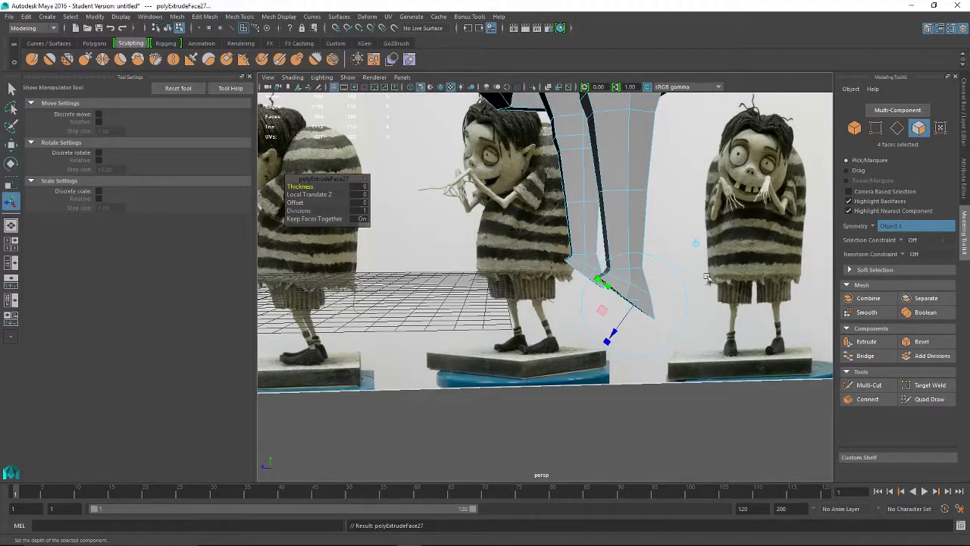
{"action": "key", "text": "w"}
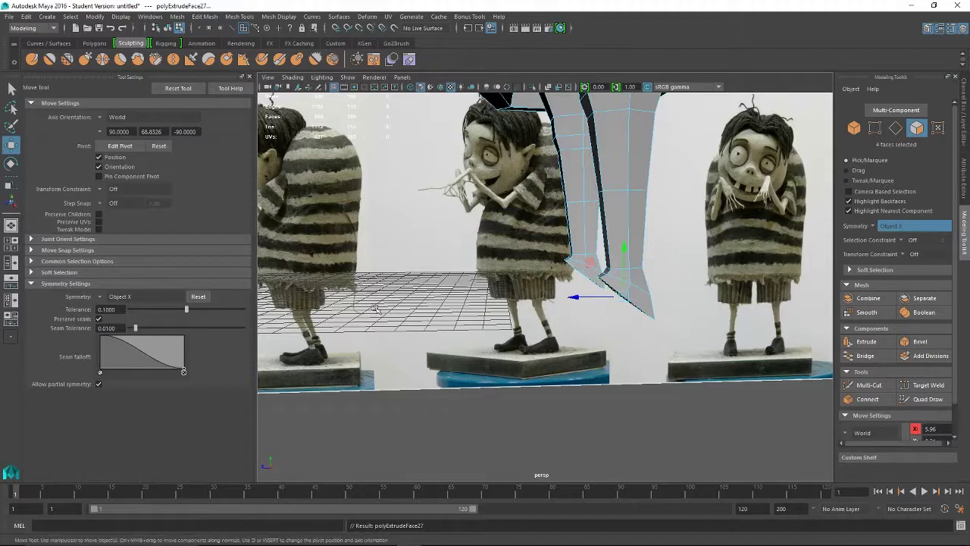
{"action": "left_click_drag", "start_coordinate": [580, 302], "coordinate": [506, 347]}
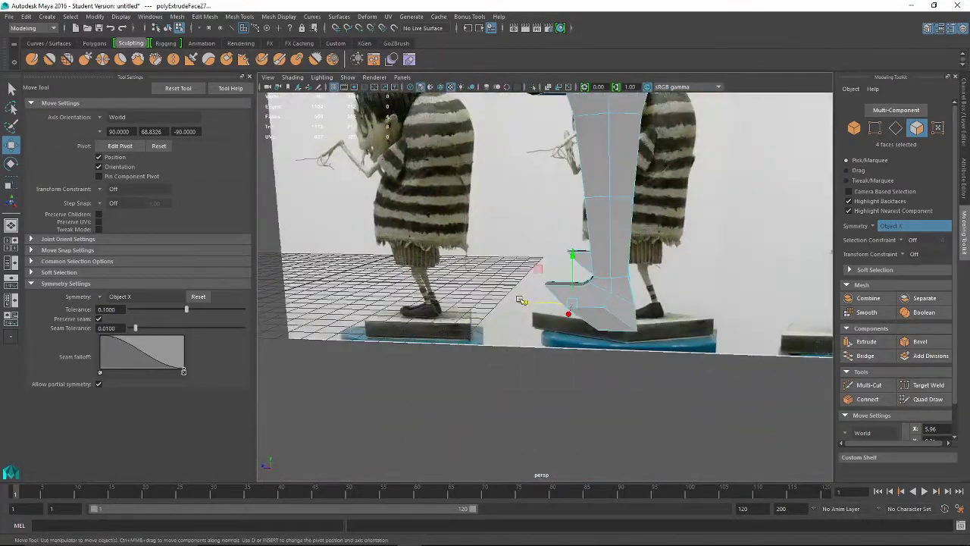
{"action": "left_click_drag", "start_coordinate": [521, 301], "coordinate": [514, 303]}
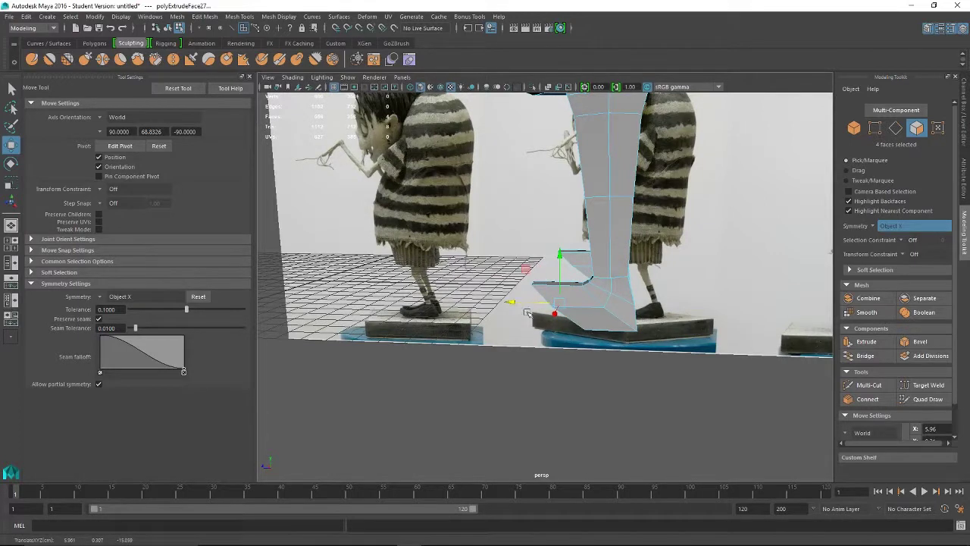
Scale the extruded front faces flat along the foot's length and widen them sideways, undoing the last widening
{"action": "key", "text": "r"}
{"action": "left_click_drag", "start_coordinate": [520, 299], "coordinate": [669, 301]}
{"action": "key", "text": "w"}
{"action": "key", "text": "r"}
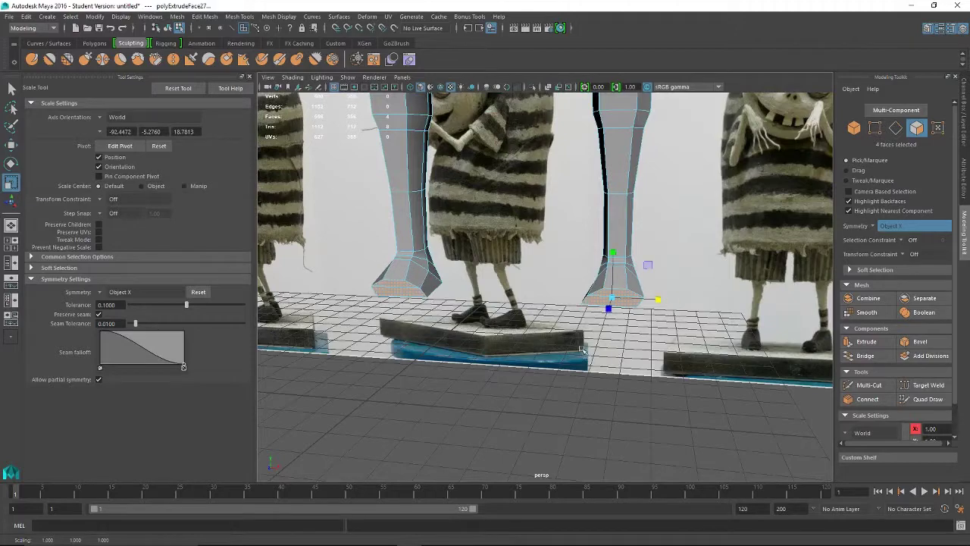
{"action": "left_click_drag", "start_coordinate": [584, 352], "coordinate": [682, 333], "text": "alt"}
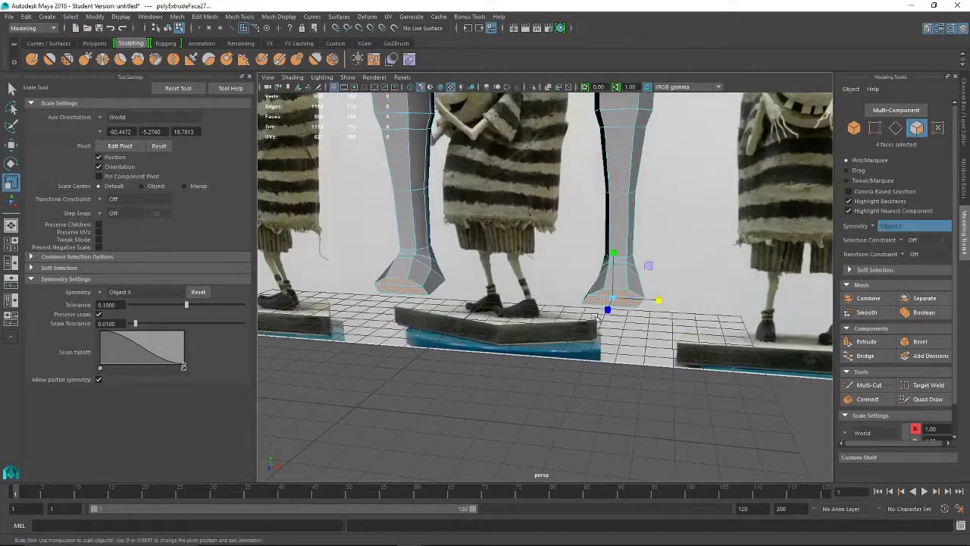
{"action": "scroll", "coordinate": [727, 352], "scroll_direction": "up", "scroll_amount": 3}
{"action": "left_click_drag", "start_coordinate": [749, 324], "coordinate": [676, 319], "text": "alt"}
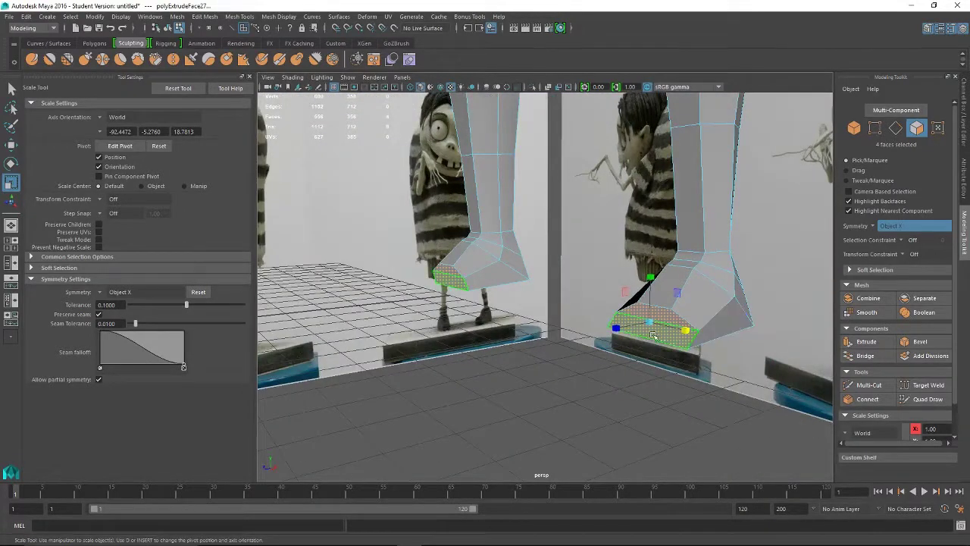
{"action": "left_click_drag", "start_coordinate": [701, 355], "coordinate": [620, 300], "text": "alt"}
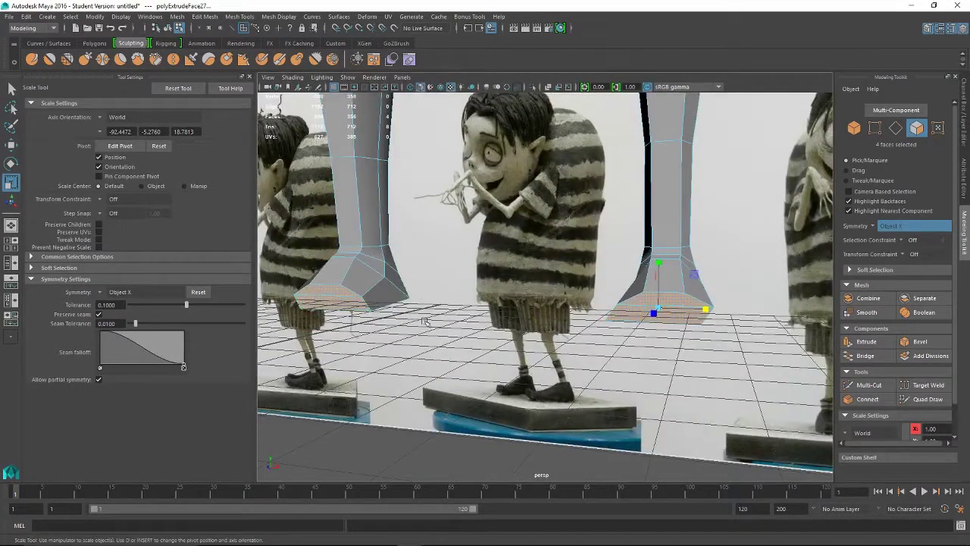
{"action": "scroll", "coordinate": [698, 358], "scroll_direction": "up", "scroll_amount": 3}
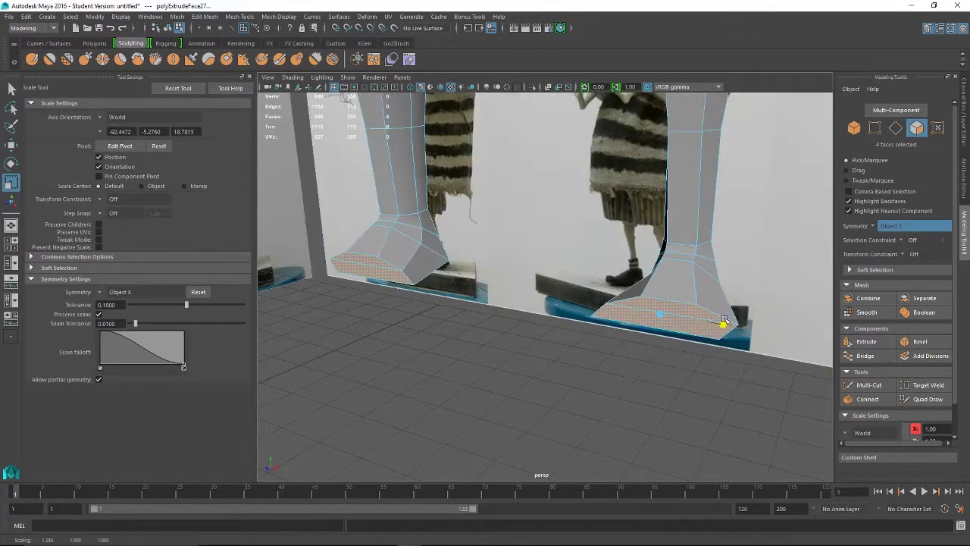
{"action": "left_click_drag", "start_coordinate": [711, 326], "coordinate": [682, 351], "text": "alt"}
{"action": "key", "text": "ctrl+z"}
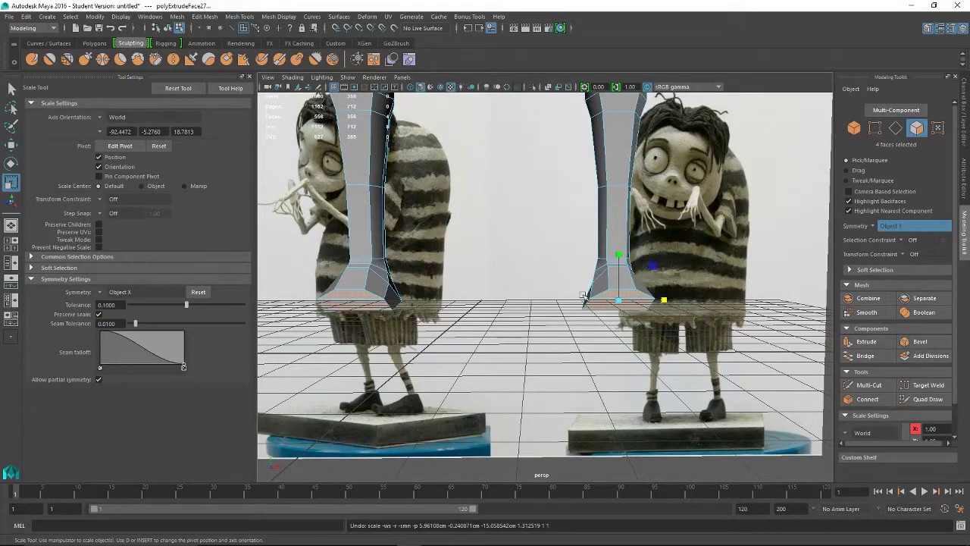
Shift the bottom corner vertices at the front of both feet outward, away from the body's centreline
{"action": "left_click_drag", "start_coordinate": [584, 296], "coordinate": [751, 372], "text": "alt"}
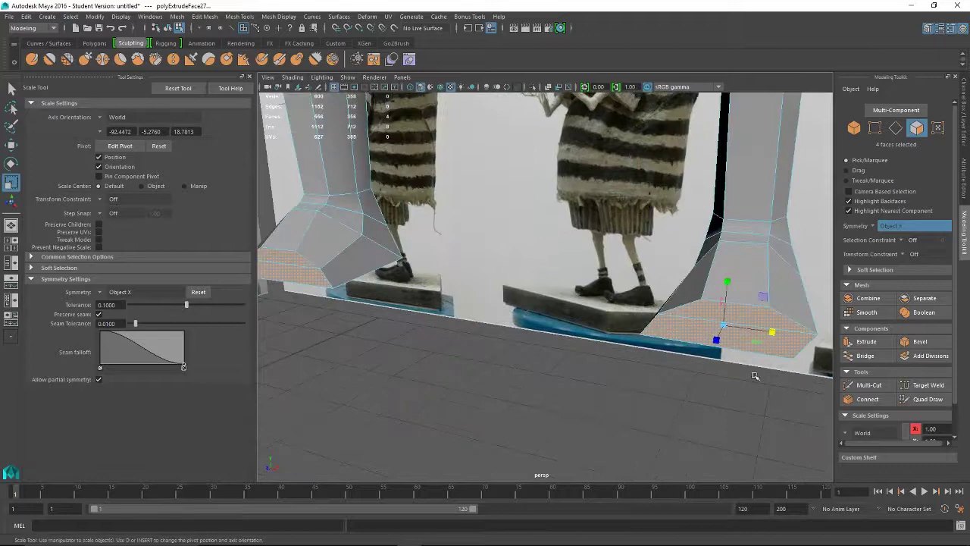
{"action": "right_click_drag", "start_coordinate": [789, 254], "coordinate": [740, 258]}
{"action": "left_click", "coordinate": [795, 359]}
{"action": "key", "text": "super"}
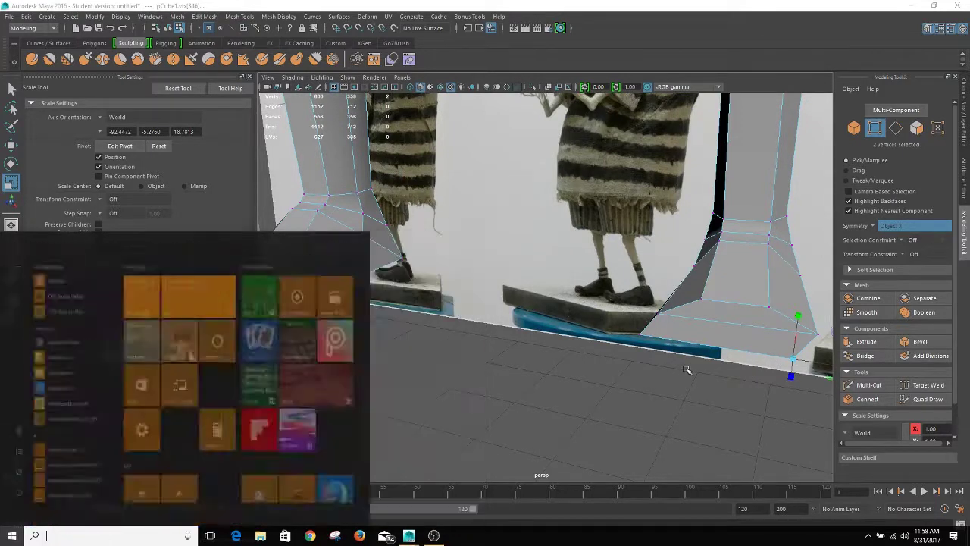
{"action": "key", "text": "Escape"}
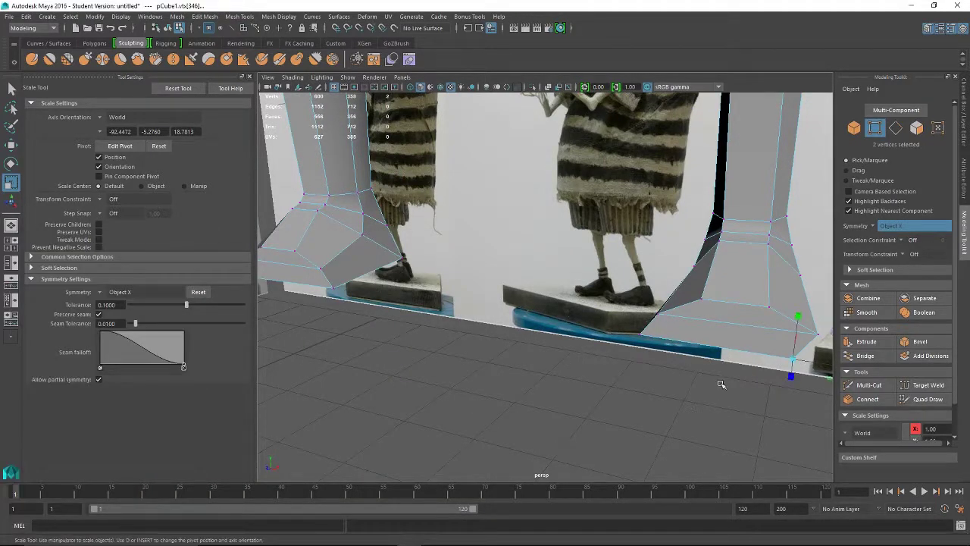
{"action": "key", "text": "w"}
{"action": "left_click_drag", "start_coordinate": [708, 390], "coordinate": [586, 364], "text": "alt"}
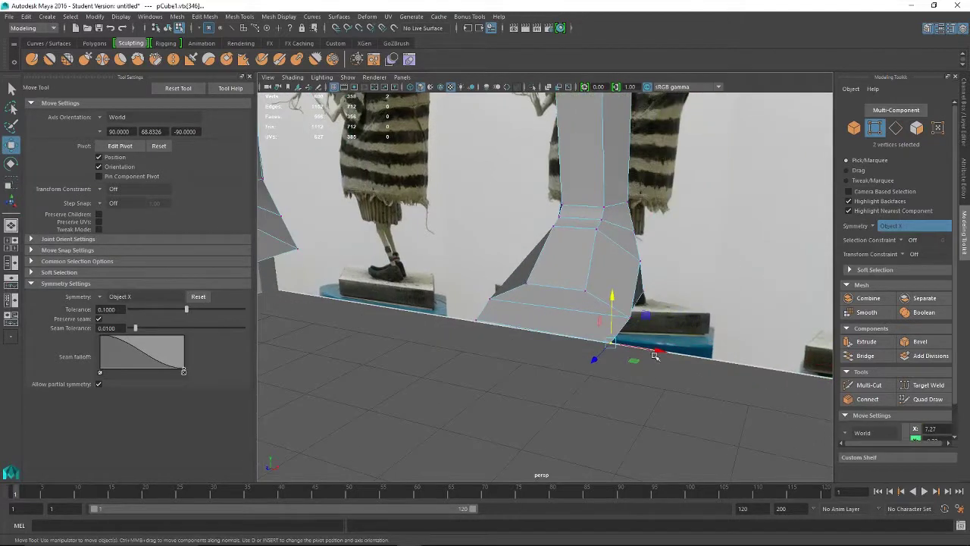
{"action": "left_click_drag", "start_coordinate": [656, 350], "coordinate": [576, 304]}
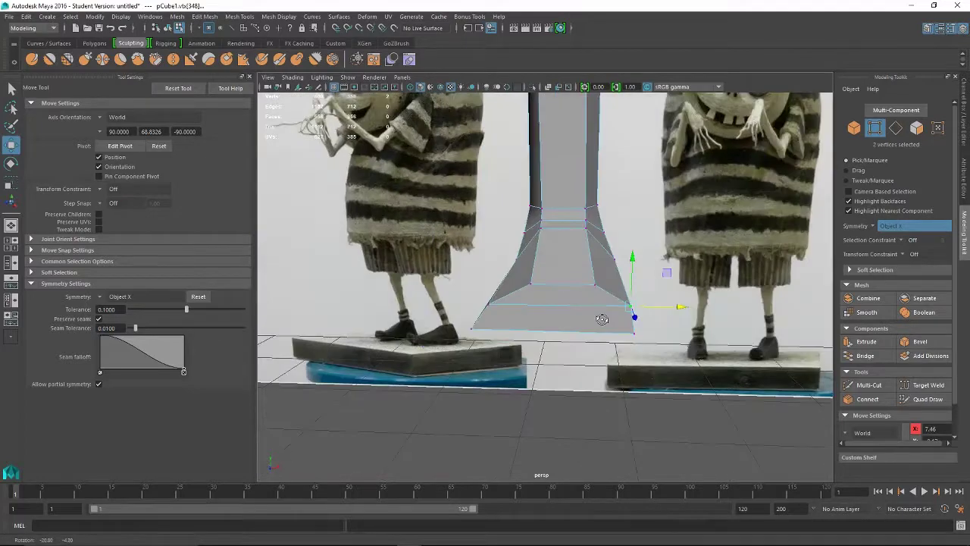
{"action": "left_click", "coordinate": [473, 329]}
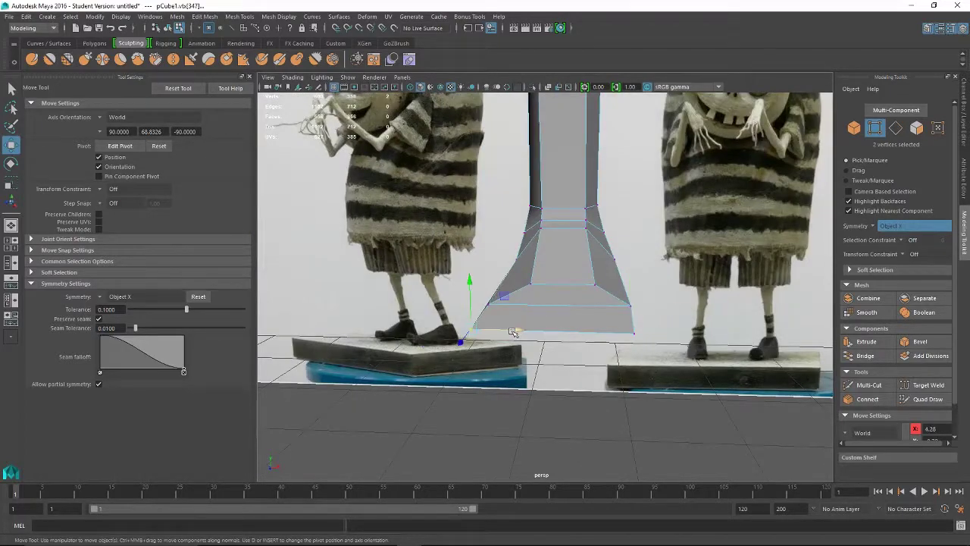
{"action": "left_click_drag", "start_coordinate": [522, 330], "coordinate": [540, 331]}
Extrude the front end faces of both feet and pull them forward to form another foot section
{"action": "left_click_drag", "start_coordinate": [631, 379], "coordinate": [531, 330], "text": "alt"}
{"action": "right_click_drag", "start_coordinate": [567, 256], "coordinate": [567, 281]}
{"action": "left_click", "coordinate": [538, 293]}
{"action": "left_click", "coordinate": [549, 299], "text": "shift"}
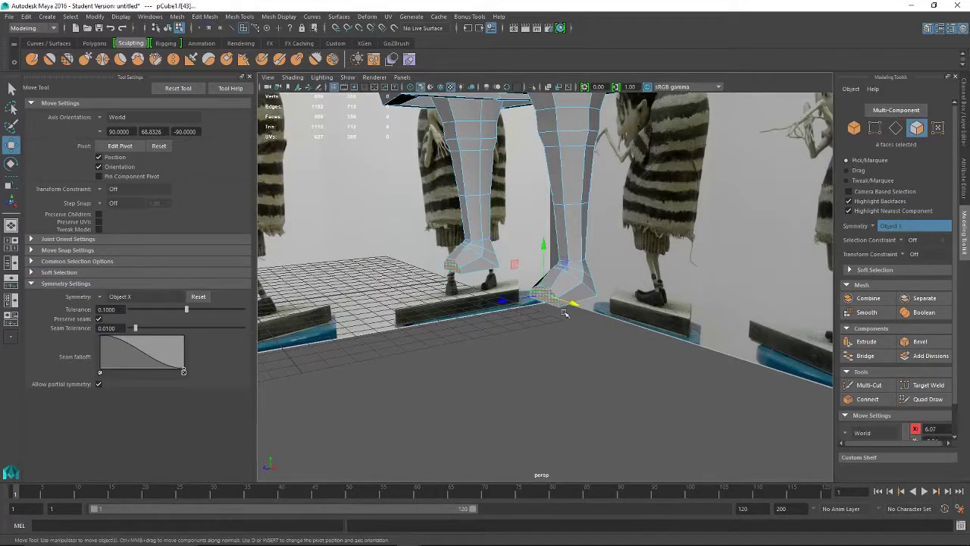
{"action": "left_click", "coordinate": [867, 341]}
{"action": "left_click_drag", "start_coordinate": [519, 305], "coordinate": [494, 313]}
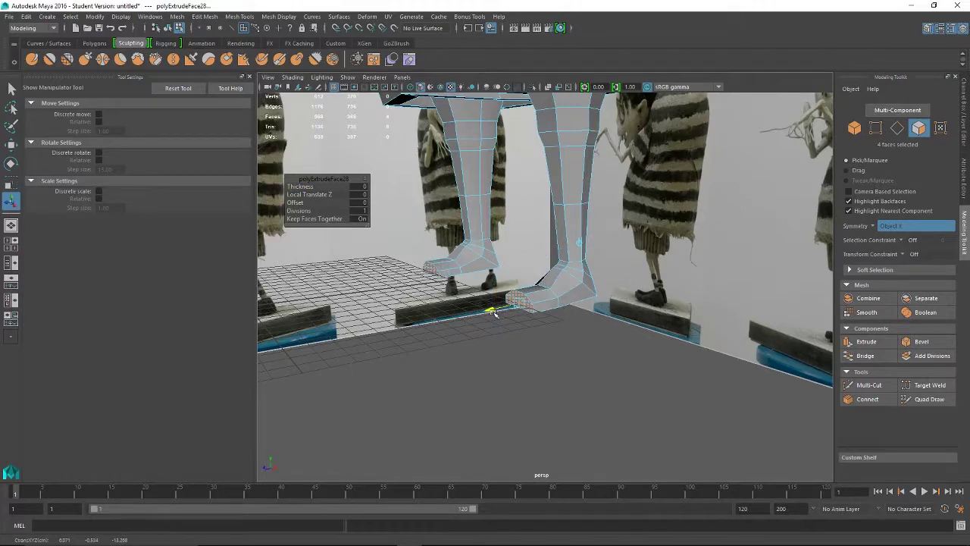
{"action": "left_click_drag", "start_coordinate": [496, 313], "coordinate": [494, 313]}
{"action": "left_click_drag", "start_coordinate": [639, 334], "coordinate": [576, 333], "text": "alt"}
Extrude the front end faces again with a Local Translate Z of about 1.346 to form the toe sections
{"action": "left_click", "coordinate": [867, 341]}
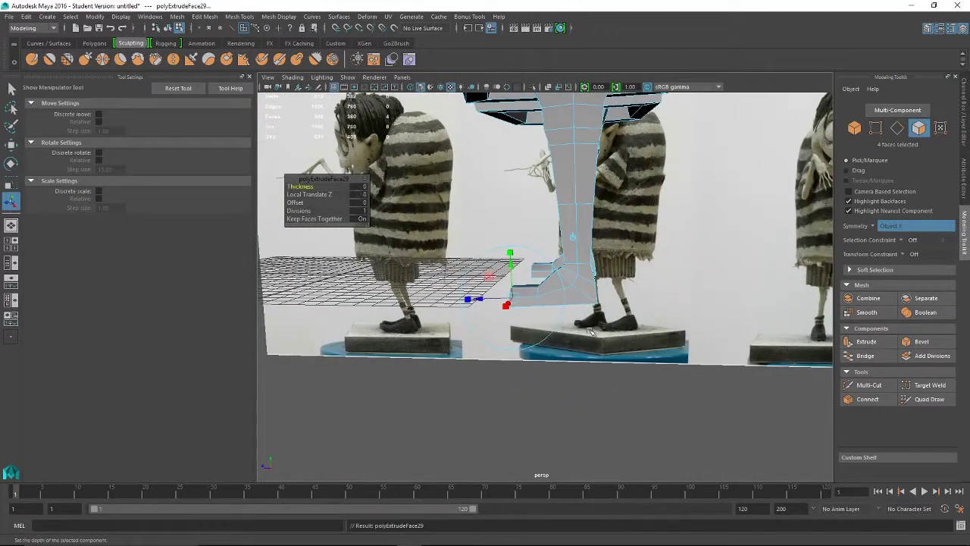
{"action": "left_click_drag", "start_coordinate": [482, 300], "coordinate": [459, 302]}
{"action": "left_click_drag", "start_coordinate": [555, 326], "coordinate": [694, 347], "text": "alt"}
{"action": "left_click_drag", "start_coordinate": [566, 344], "coordinate": [504, 362]}
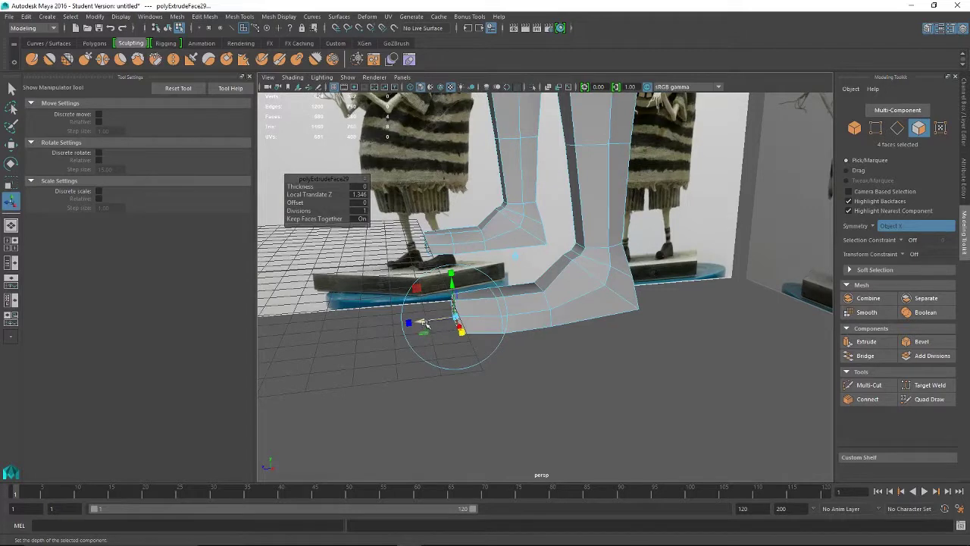
Reposition the upper front edges of both toe tips along the foot's length to shape the toe profile
{"action": "right_click_drag", "start_coordinate": [528, 253], "coordinate": [531, 230]}
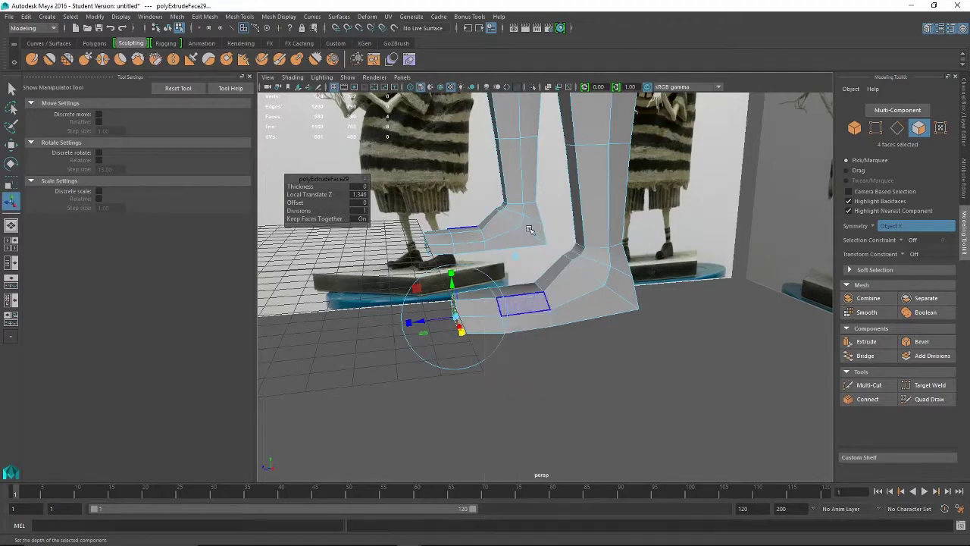
{"action": "key", "text": "F10"}
{"action": "left_click", "coordinate": [455, 298]}
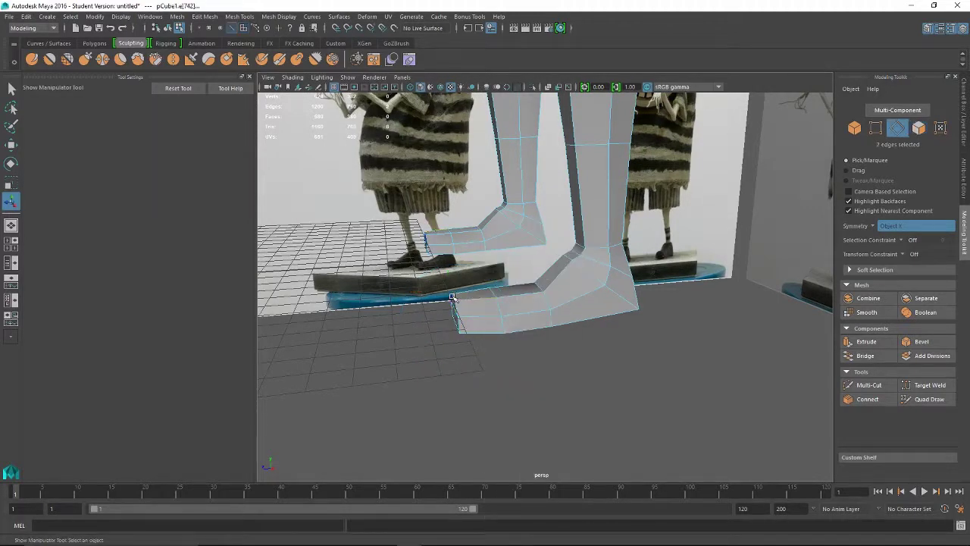
{"action": "key", "text": "w"}
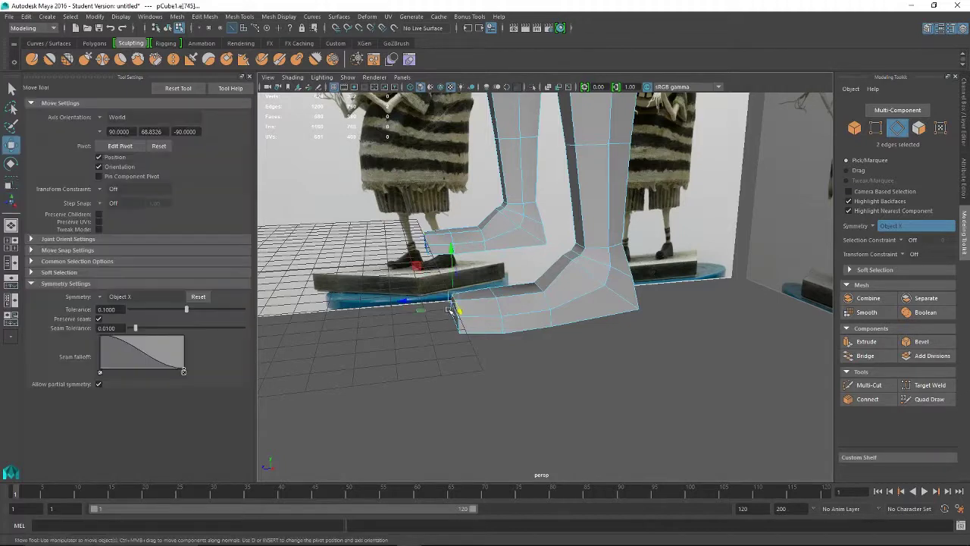
{"action": "mouse_move", "coordinate": [406, 302]}
{"action": "left_mouse_down"}
{"action": "mouse_move", "coordinate": [455, 322]}
{"action": "mouse_move", "coordinate": [401, 316]}
{"action": "left_mouse_up"}
{"action": "left_click", "coordinate": [455, 313]}
{"action": "left_click", "coordinate": [544, 397]}
Select all edges of both feet and scale them up uniformly by about 1.27
{"action": "left_click_drag", "start_coordinate": [544, 394], "coordinate": [540, 368], "text": "alt"}
{"action": "left_click_drag", "start_coordinate": [688, 382], "coordinate": [642, 351], "text": "alt"}
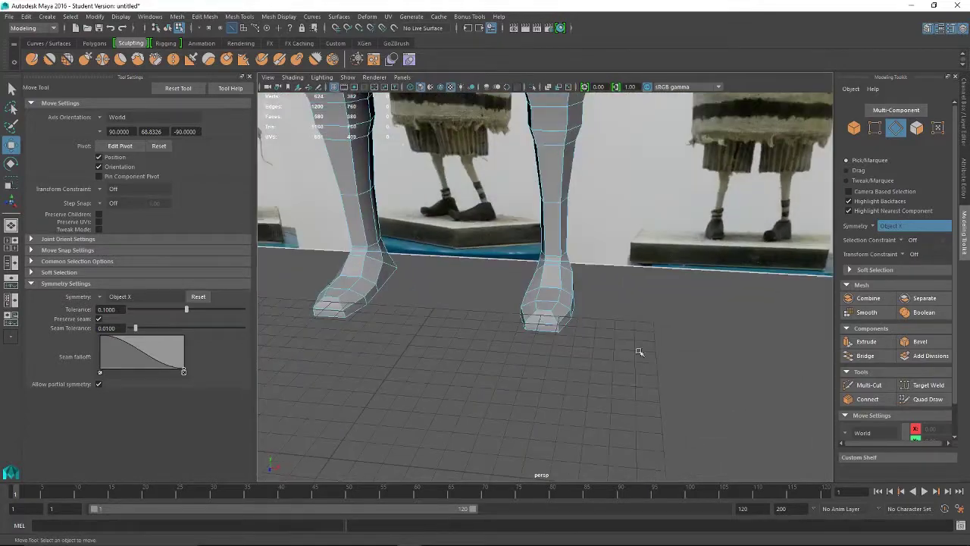
{"action": "left_click_drag", "start_coordinate": [668, 402], "coordinate": [485, 260]}
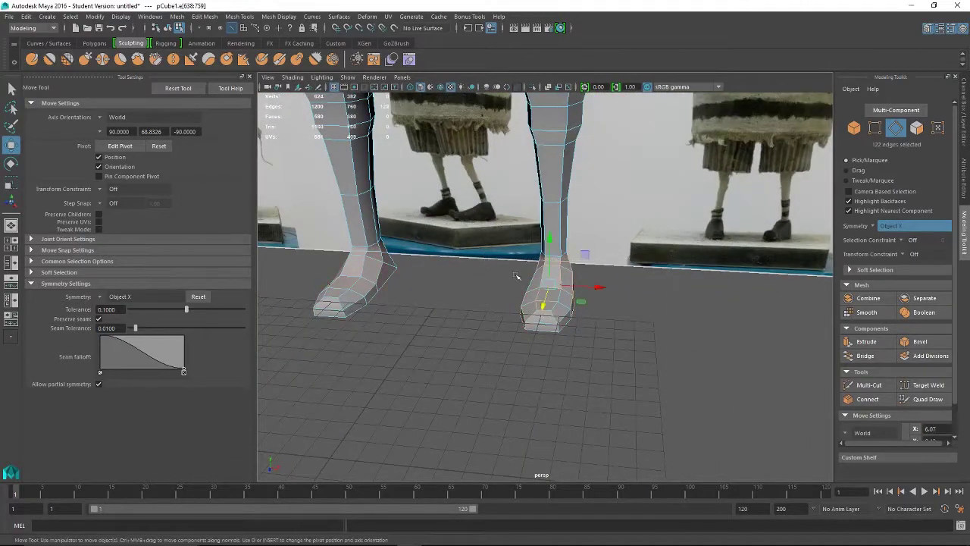
{"action": "mouse_move", "coordinate": [649, 339]}
{"action": "left_mouse_down", "text": "alt"}
{"action": "mouse_move", "coordinate": [544, 333]}
{"action": "mouse_move", "coordinate": [658, 354]}
{"action": "left_mouse_up", "text": "alt"}
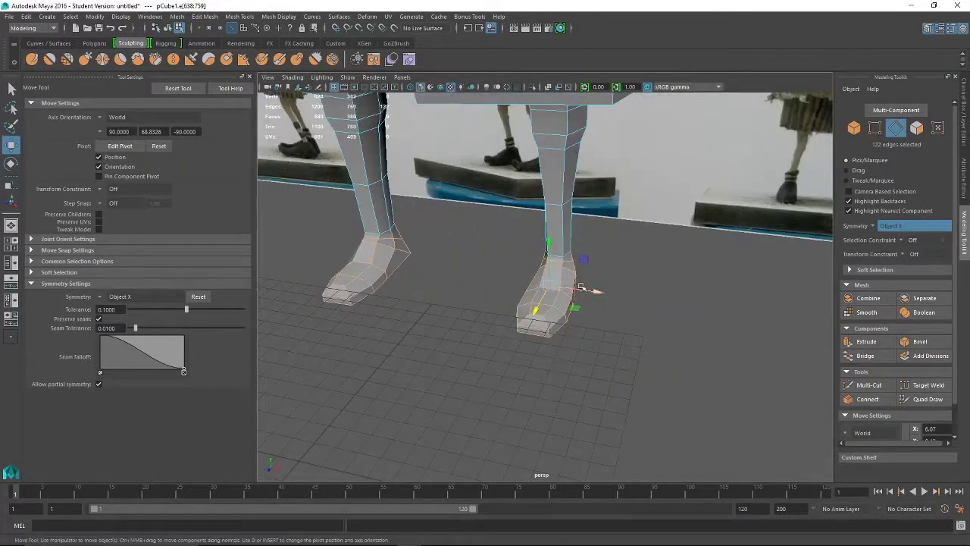
{"action": "key", "text": "r"}
{"action": "left_click_drag", "start_coordinate": [550, 286], "coordinate": [556, 286]}
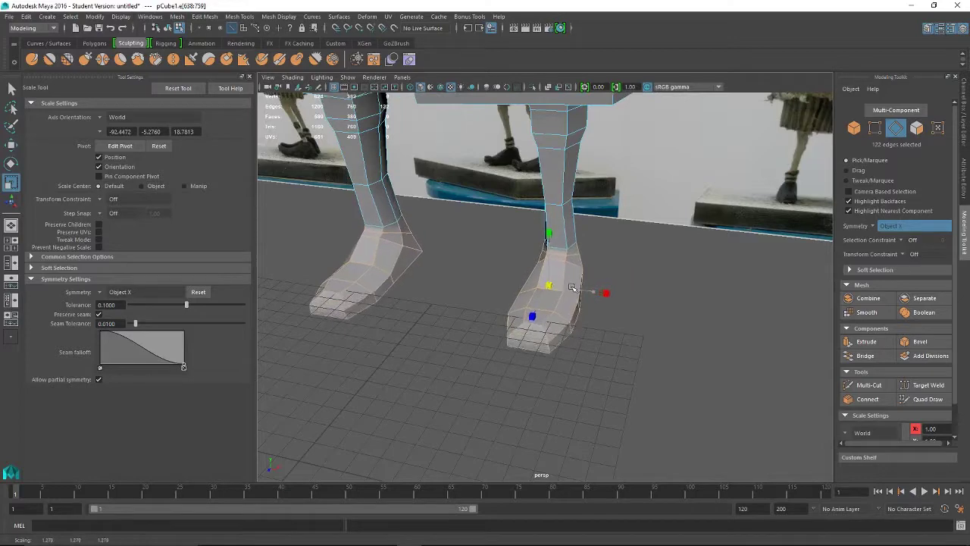
Move the selected edges of both feet slightly down in Y to set the enlarged feet below the ankles
{"action": "right_click_drag", "start_coordinate": [715, 369], "coordinate": [639, 383], "text": "alt"}
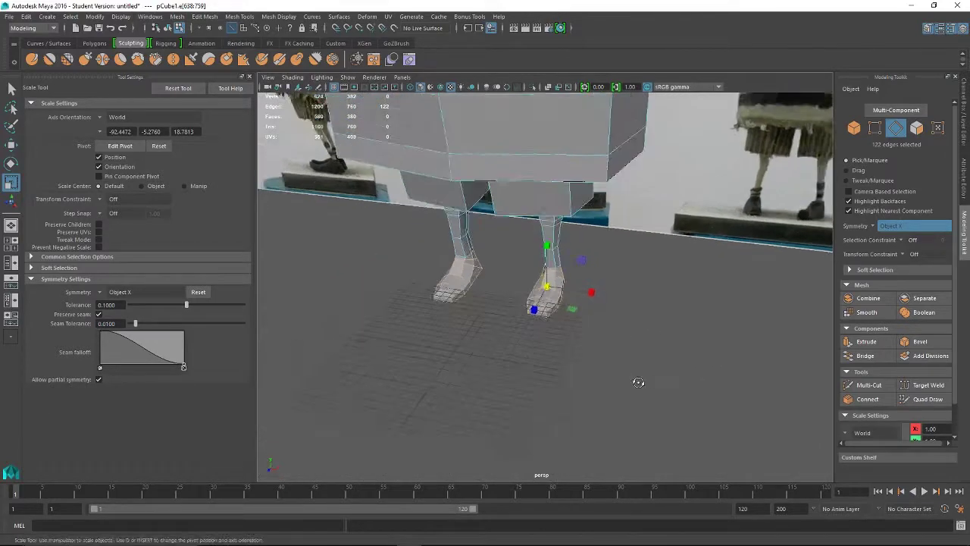
{"action": "left_click_drag", "start_coordinate": [639, 384], "coordinate": [550, 362], "text": "alt"}
{"action": "right_click_drag", "start_coordinate": [727, 371], "coordinate": [637, 362], "text": "alt"}
{"action": "left_click_drag", "start_coordinate": [509, 275], "coordinate": [629, 326], "text": "alt"}
{"action": "key", "text": "w"}
{"action": "right_click_drag", "start_coordinate": [629, 326], "coordinate": [788, 477], "text": "alt"}
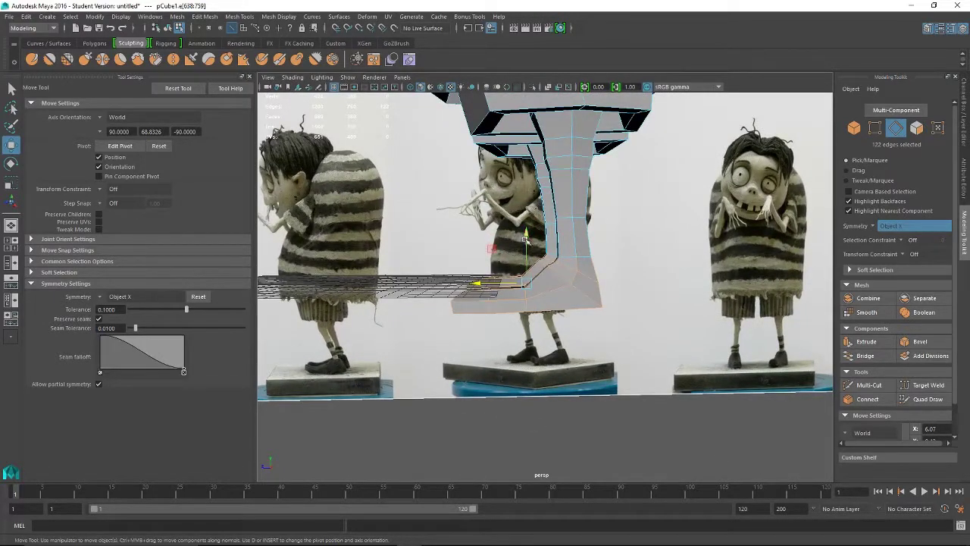
{"action": "left_click", "coordinate": [524, 238]}
{"action": "left_click_drag", "start_coordinate": [525, 240], "coordinate": [526, 246]}
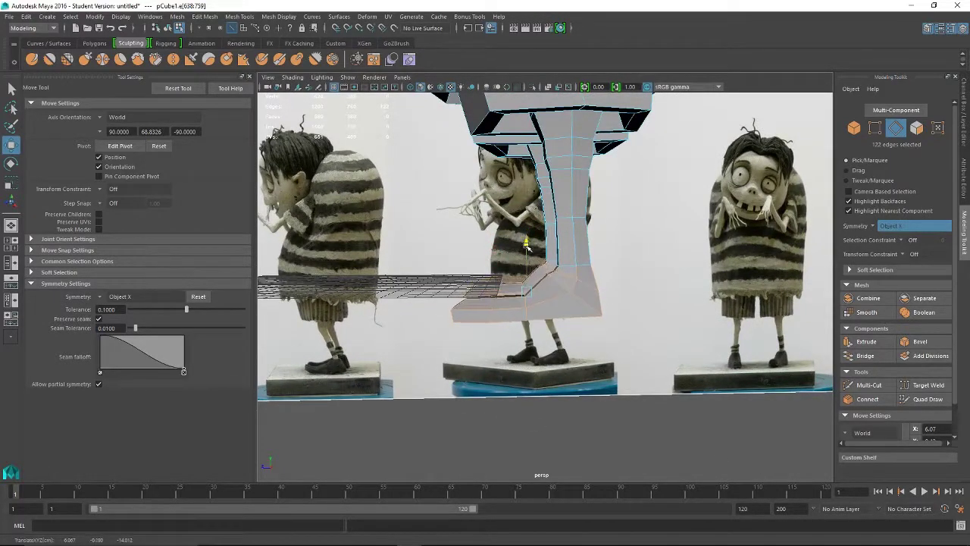
Return to object mode, select the whole character mesh, and raise it in Y so the feet sit at grid level
{"action": "left_click_drag", "start_coordinate": [776, 381], "coordinate": [695, 360], "text": "alt"}
{"action": "scroll", "coordinate": [694, 360], "scroll_direction": "down", "scroll_amount": 5}
{"action": "right_click", "coordinate": [525, 220]}
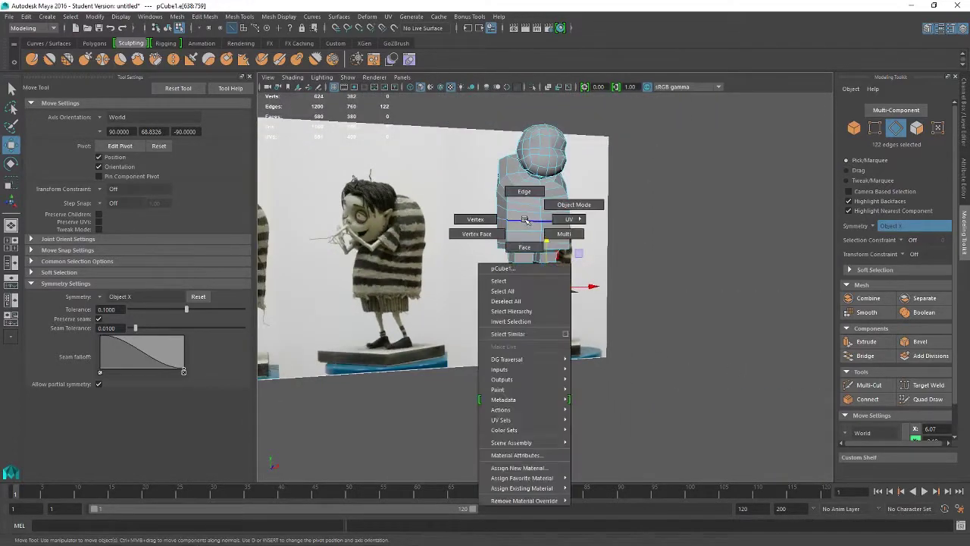
{"action": "right_click_drag", "start_coordinate": [561, 209], "coordinate": [574, 205]}
{"action": "left_click", "coordinate": [558, 220]}
{"action": "left_click_drag", "start_coordinate": [693, 327], "coordinate": [562, 327], "text": "alt"}
{"action": "middle_click_drag", "start_coordinate": [468, 157], "coordinate": [447, 158]}
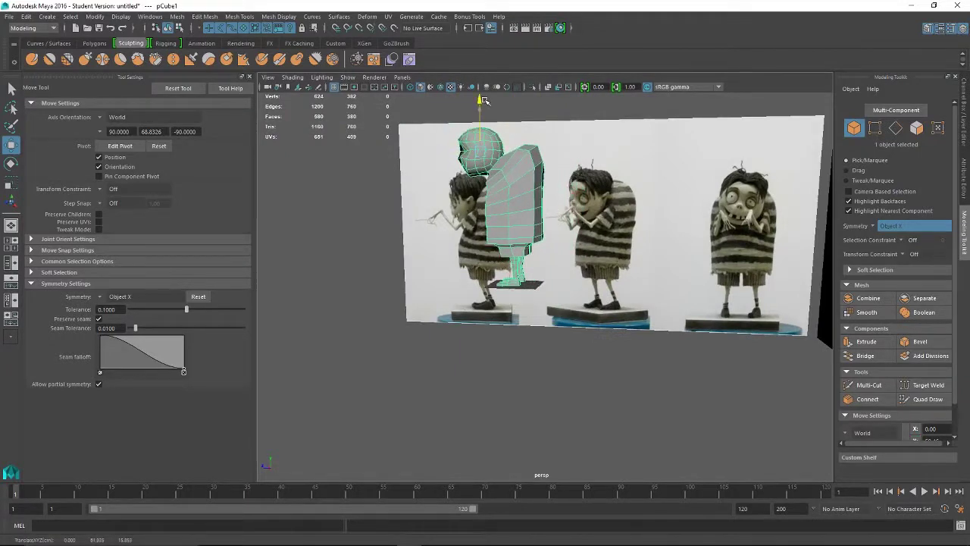
{"action": "right_click_drag", "start_coordinate": [451, 264], "coordinate": [604, 362], "text": "alt"}
{"action": "left_click_drag", "start_coordinate": [485, 333], "coordinate": [565, 341], "text": "alt"}
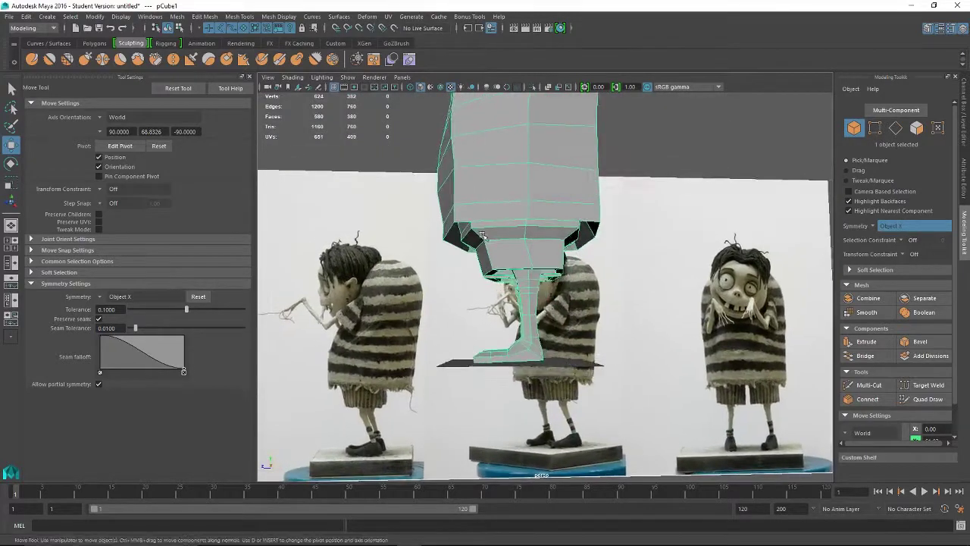
Nudge the whole character mesh slightly in Y and Z to refine its placement on the grid, and deselect it
{"action": "right_click_drag", "start_coordinate": [602, 333], "coordinate": [461, 290], "text": "alt"}
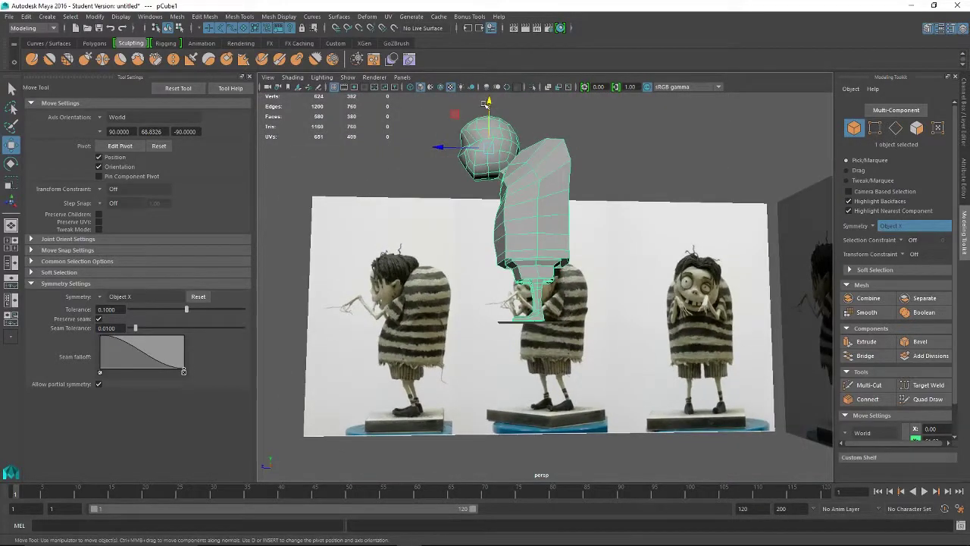
{"action": "left_click", "coordinate": [483, 105]}
{"action": "left_click", "coordinate": [494, 145]}
{"action": "left_click_drag", "start_coordinate": [489, 102], "coordinate": [489, 106]}
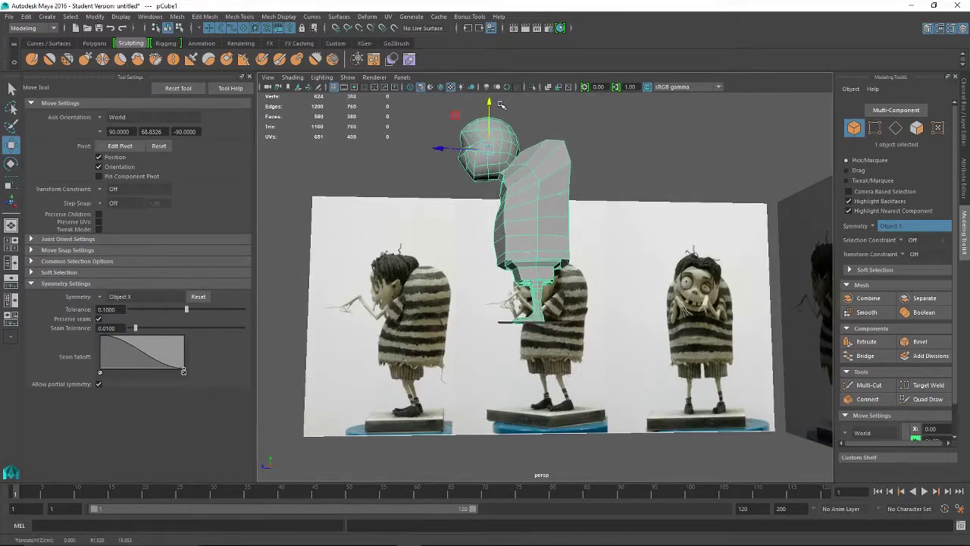
{"action": "left_click_drag", "start_coordinate": [636, 272], "coordinate": [600, 300], "text": "alt"}
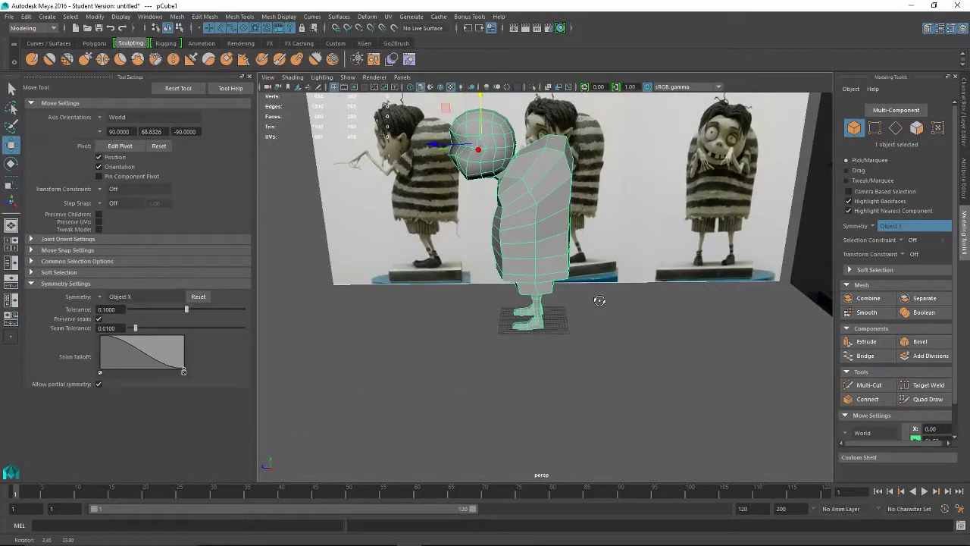
{"action": "left_click_drag", "start_coordinate": [432, 148], "coordinate": [436, 144]}
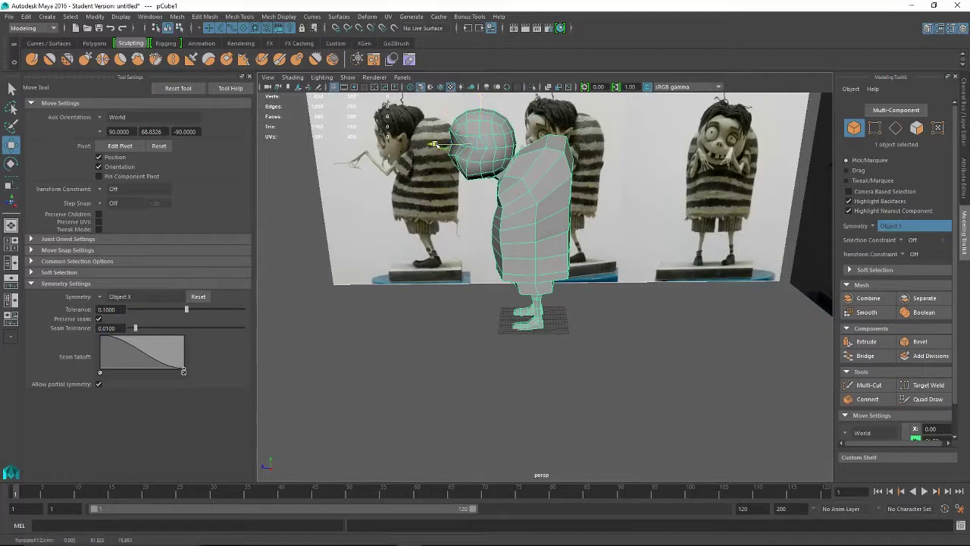
{"action": "left_click", "coordinate": [635, 318]}
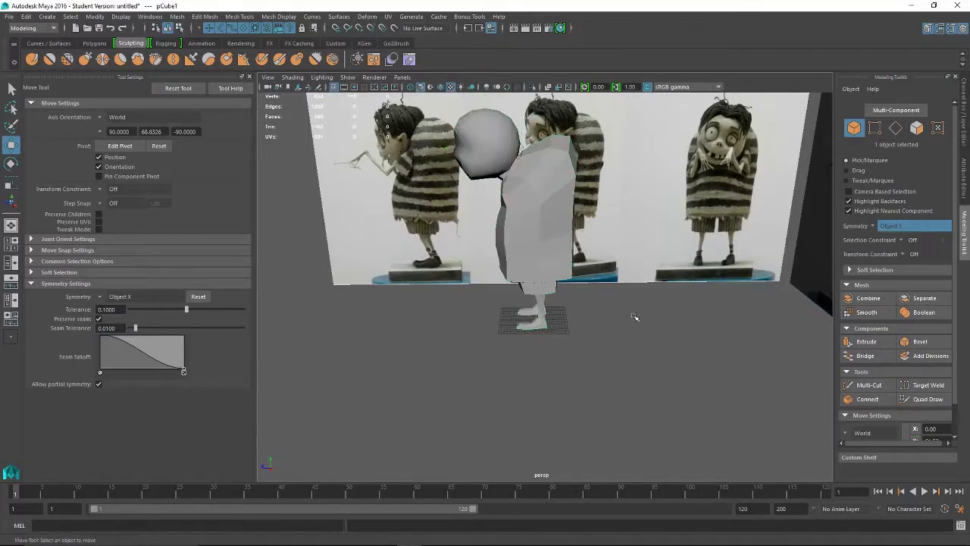
Examine the character mesh from the side, front and below against the reference images
{"action": "left_click_drag", "start_coordinate": [525, 226], "coordinate": [554, 297], "text": "alt"}
{"action": "right_click_drag", "start_coordinate": [554, 298], "coordinate": [604, 324], "text": "alt"}
{"action": "left_click_drag", "start_coordinate": [589, 334], "coordinate": [530, 329], "text": "alt"}
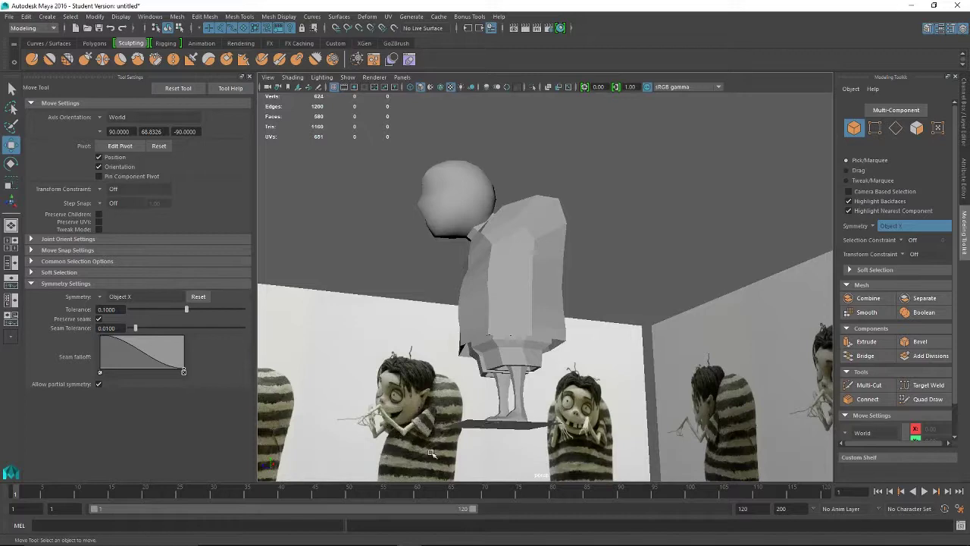
{"action": "left_click_drag", "start_coordinate": [430, 453], "coordinate": [536, 342], "text": "alt"}
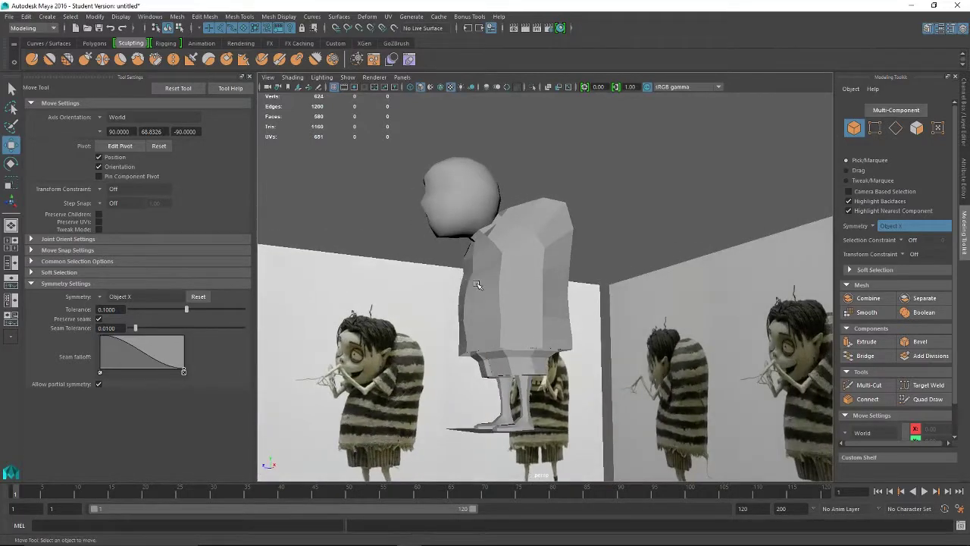
{"action": "left_click_drag", "start_coordinate": [477, 284], "coordinate": [531, 280], "text": "alt"}
{"action": "right_click_drag", "start_coordinate": [530, 280], "coordinate": [549, 279], "text": "alt"}
{"action": "left_click", "coordinate": [538, 259]}
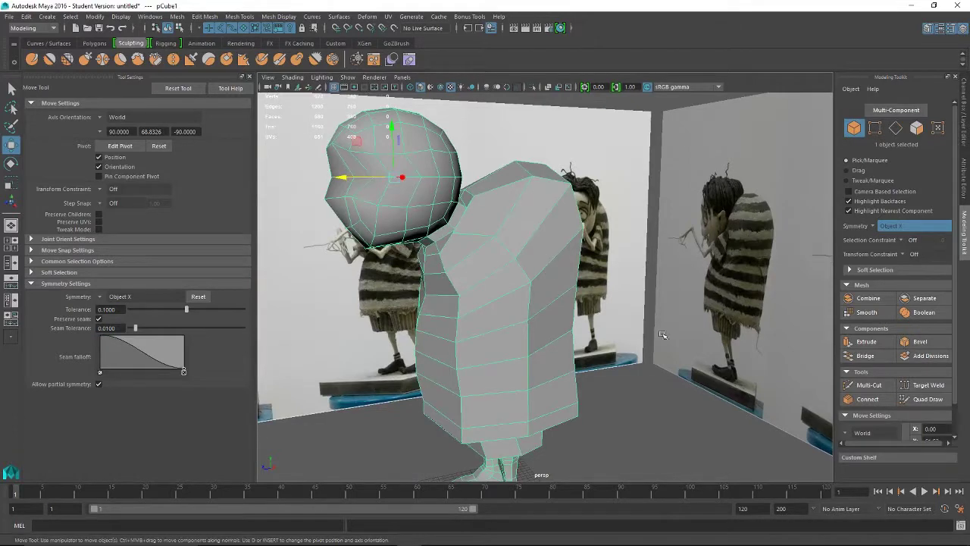
{"action": "right_click_drag", "start_coordinate": [701, 345], "coordinate": [475, 343], "text": "alt"}
{"action": "left_click_drag", "start_coordinate": [475, 343], "coordinate": [501, 345], "text": "alt"}
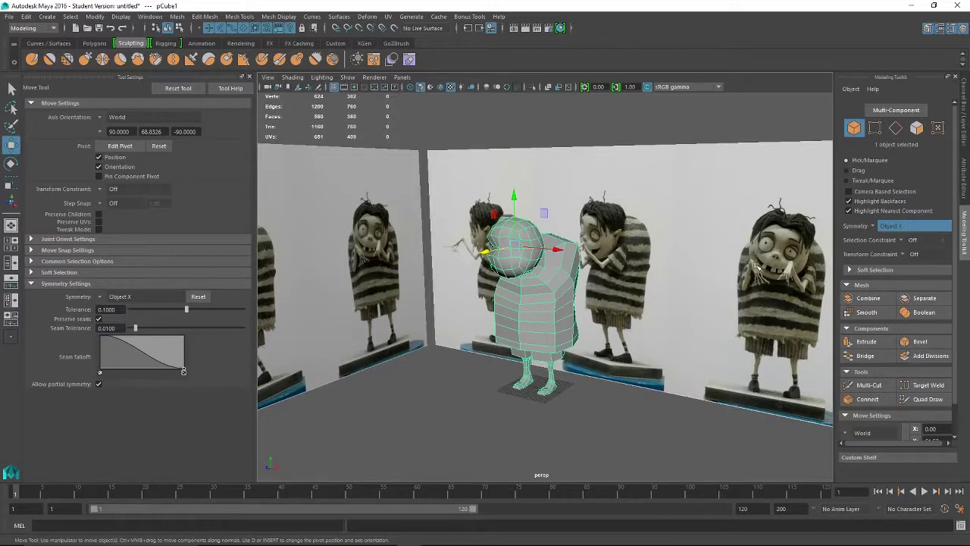
{"action": "left_click_drag", "start_coordinate": [595, 313], "coordinate": [529, 269], "text": "alt"}
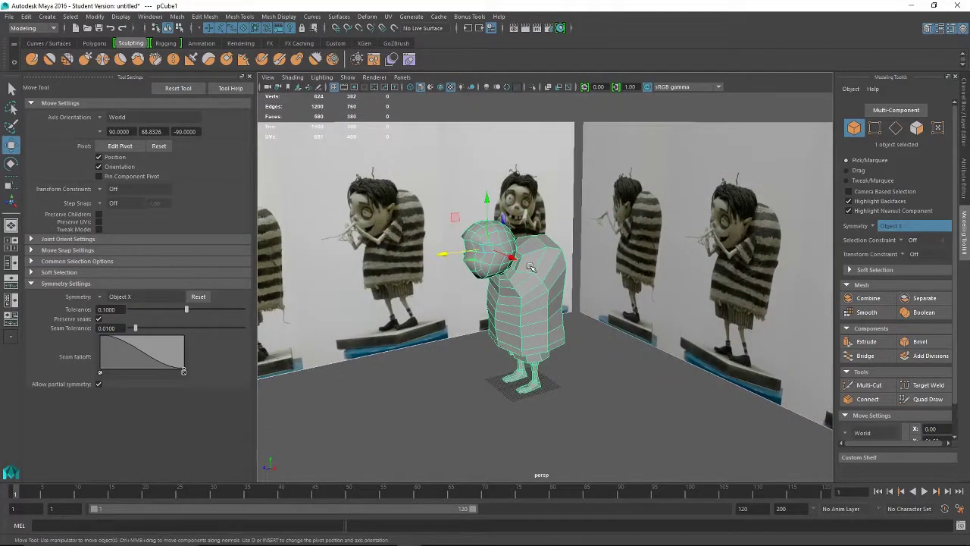
Select four faces on each side of the upper chest and shoulders, using Object X symmetry
{"action": "right_click_drag", "start_coordinate": [531, 267], "coordinate": [612, 338]}
{"action": "left_click", "coordinate": [530, 272]}
{"action": "left_click", "coordinate": [548, 263], "text": "shift"}
{"action": "left_click_drag", "start_coordinate": [612, 338], "coordinate": [642, 335], "text": "alt"}
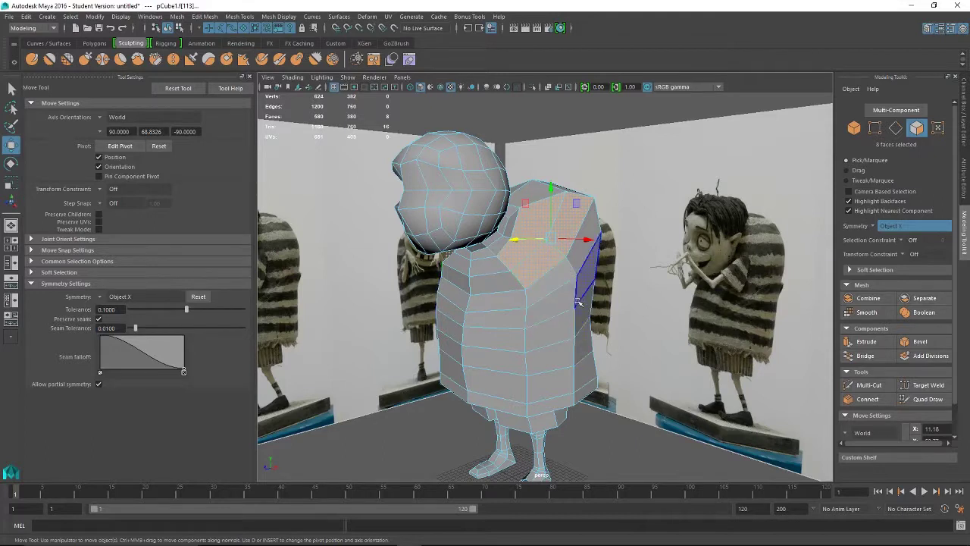
{"action": "left_click", "coordinate": [492, 270]}
{"action": "left_click", "coordinate": [516, 259], "text": "shift"}
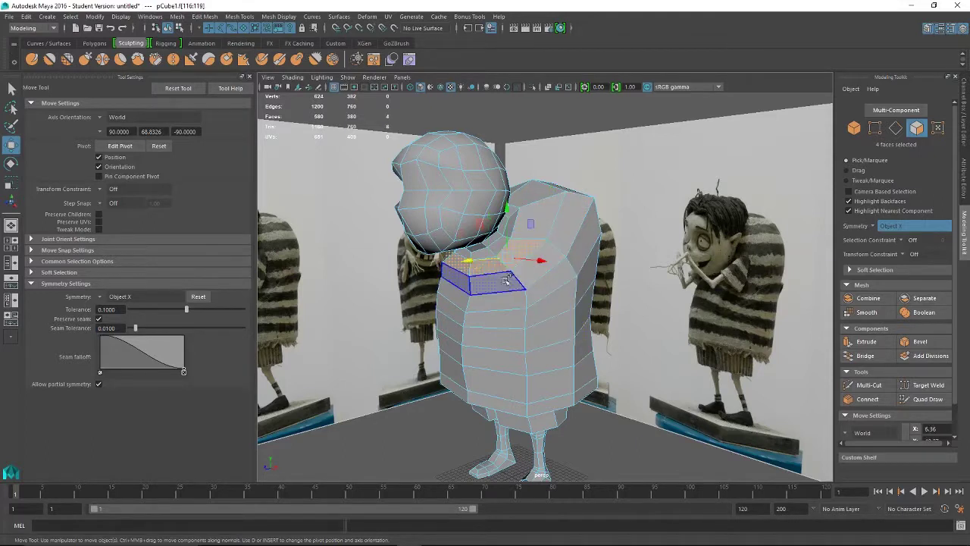
{"action": "left_click", "coordinate": [504, 281], "text": "shift"}
{"action": "left_click", "coordinate": [526, 278], "text": "shift"}
{"action": "left_click_drag", "start_coordinate": [526, 278], "coordinate": [691, 313], "text": "alt"}
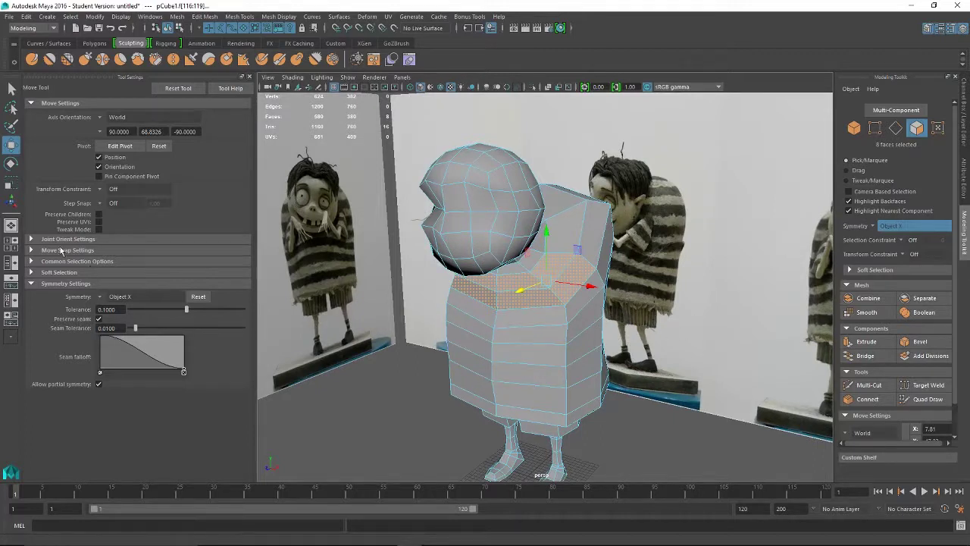
Reapply Object X symmetry and remove the inner shoulder face pair from the face selection
{"action": "left_click", "coordinate": [102, 296]}
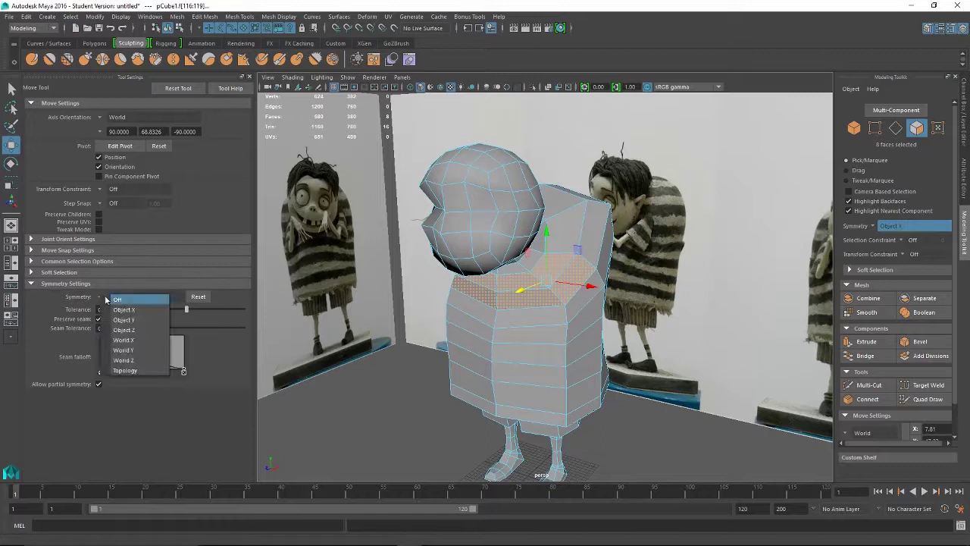
{"action": "left_click", "coordinate": [102, 296]}
{"action": "left_click", "coordinate": [102, 297]}
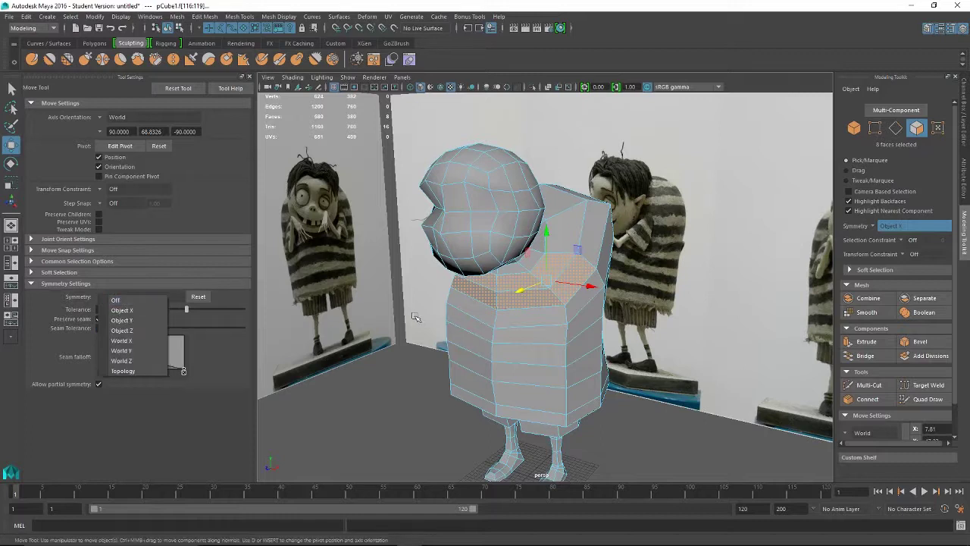
{"action": "left_click", "coordinate": [122, 310]}
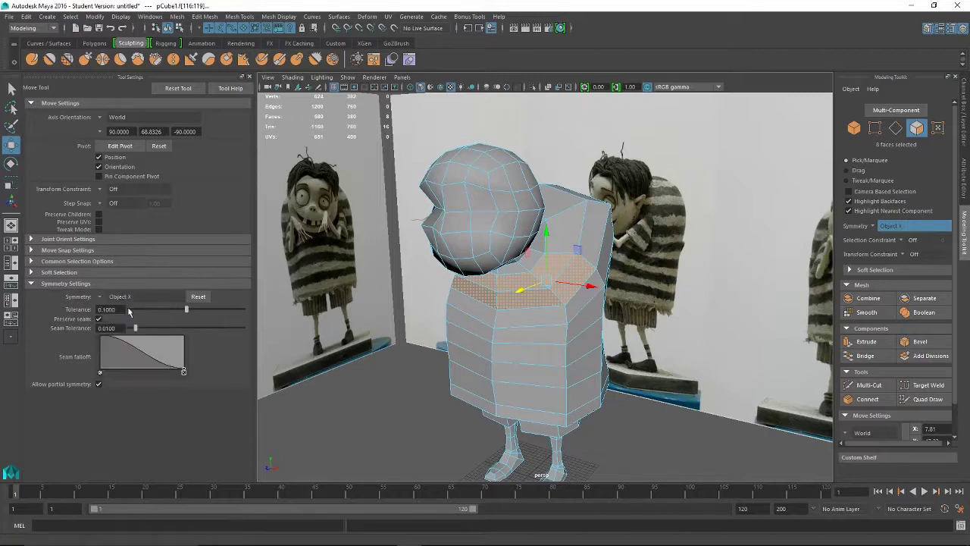
{"action": "left_click", "coordinate": [564, 263], "text": "ctrl"}
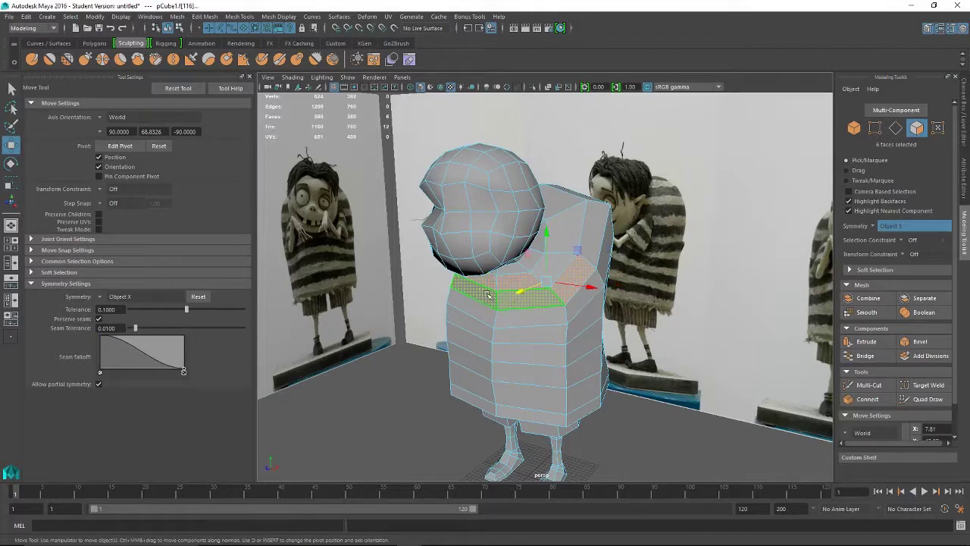
{"action": "left_click_drag", "start_coordinate": [628, 398], "coordinate": [560, 394], "text": "alt"}
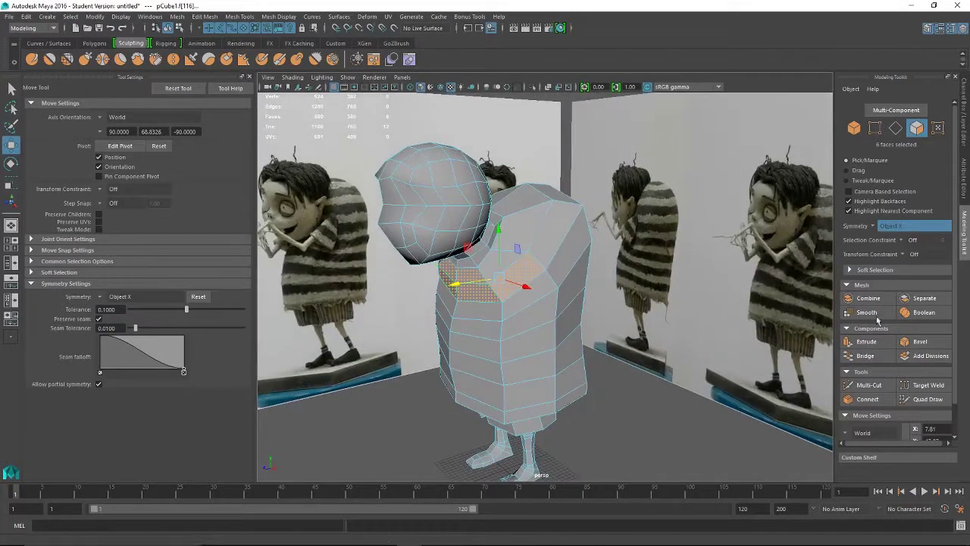
Try extruding the symmetric chest and shoulder faces, and undo both the extrusion and the face selection
{"action": "left_click", "coordinate": [864, 343]}
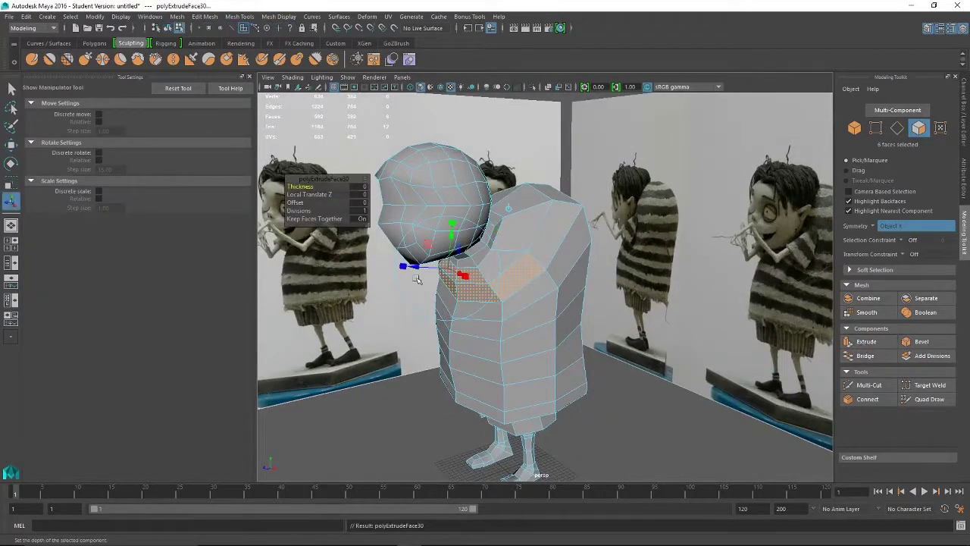
{"action": "left_click_drag", "start_coordinate": [421, 267], "coordinate": [496, 315]}
{"action": "key", "text": "ctrl+z"}
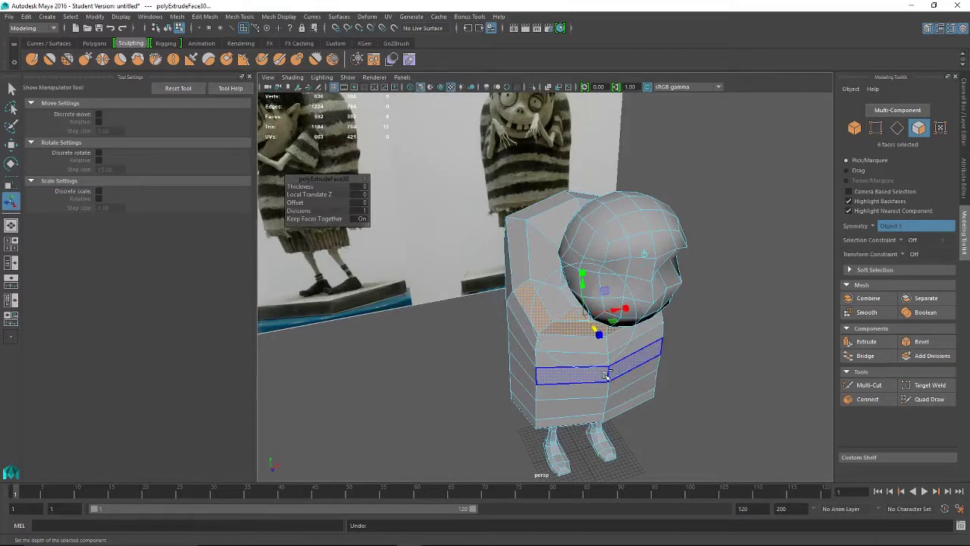
{"action": "key", "text": "ctrl+z"}
{"action": "left_click_drag", "start_coordinate": [660, 407], "coordinate": [613, 405], "text": "alt"}
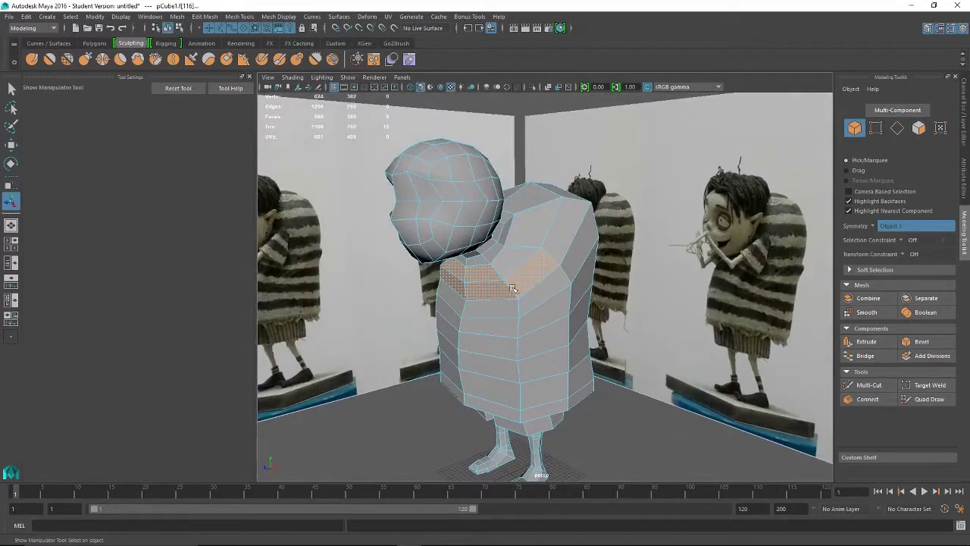
{"action": "key", "text": "ctrl+z"}
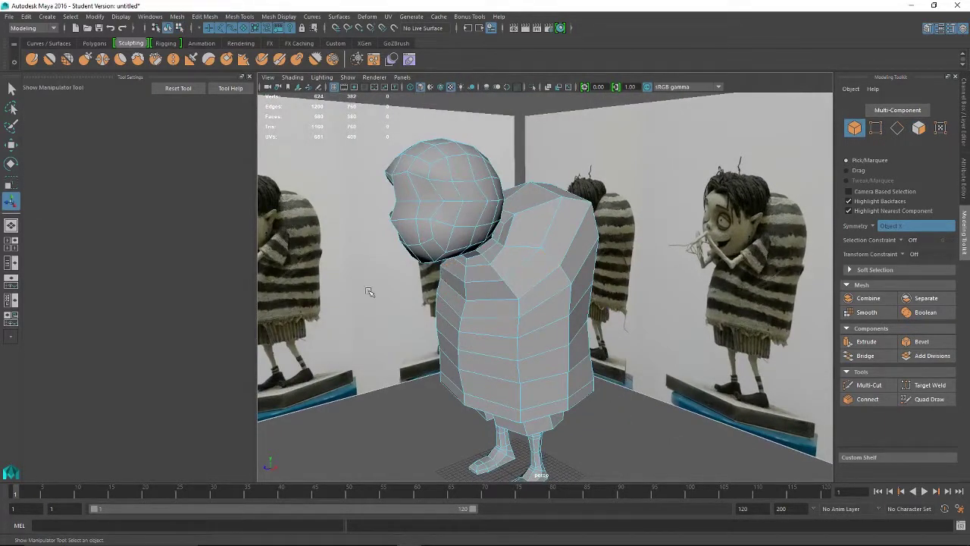
Return to face selection on the upper chest and turn symmetry off
{"action": "left_click_drag", "start_coordinate": [493, 358], "coordinate": [519, 272], "text": "alt"}
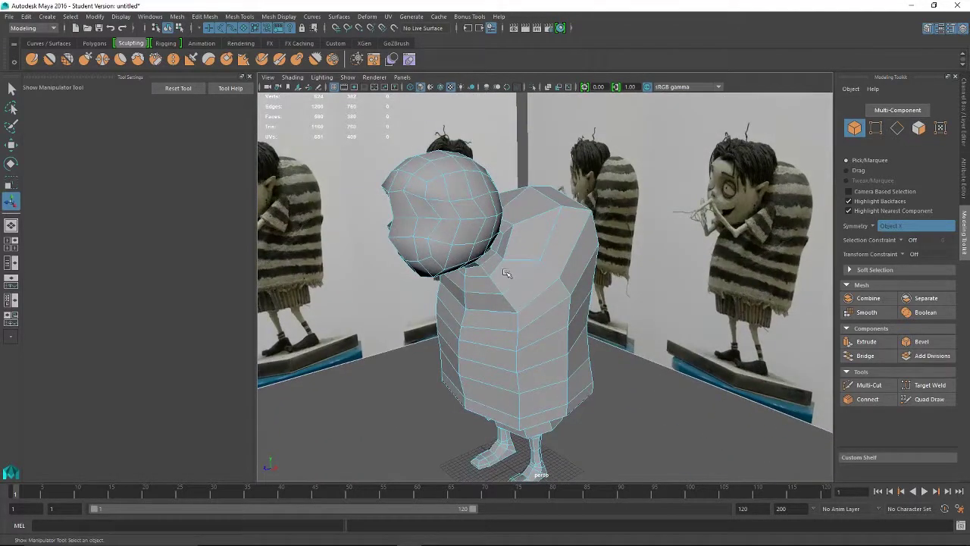
{"action": "scroll", "coordinate": [507, 273], "scroll_direction": "up", "scroll_amount": 3}
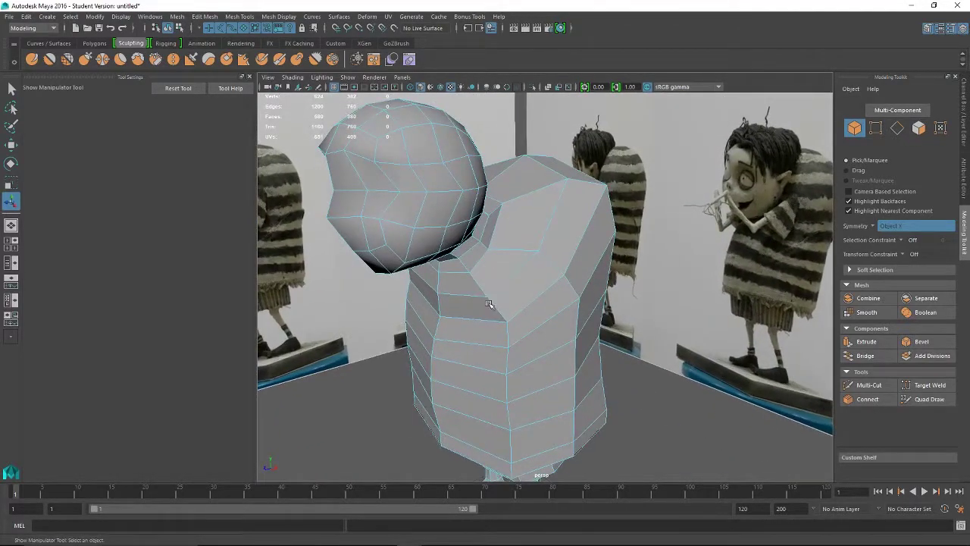
{"action": "right_click_drag", "start_coordinate": [502, 270], "coordinate": [498, 280]}
{"action": "left_click", "coordinate": [470, 291]}
{"action": "left_click", "coordinate": [470, 290], "text": "shift"}
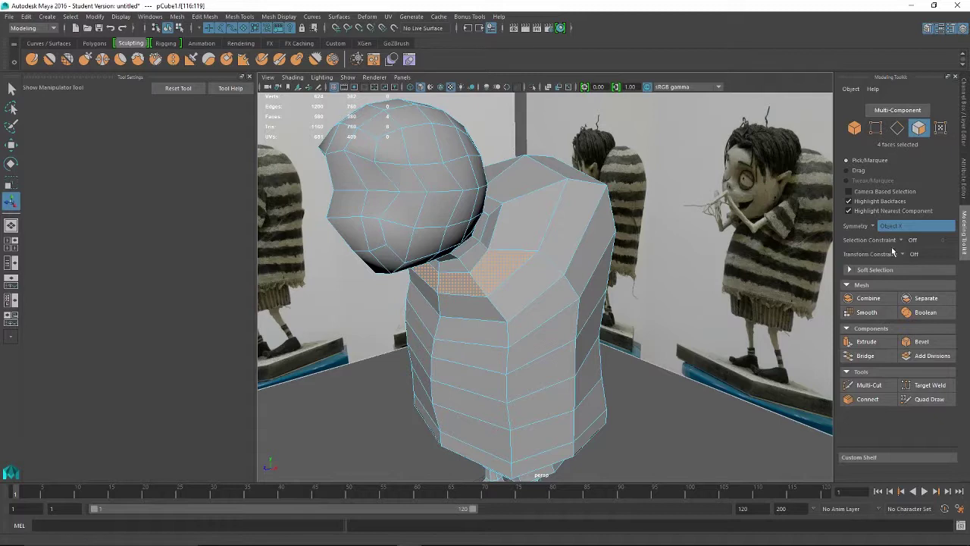
{"action": "left_click", "coordinate": [871, 226]}
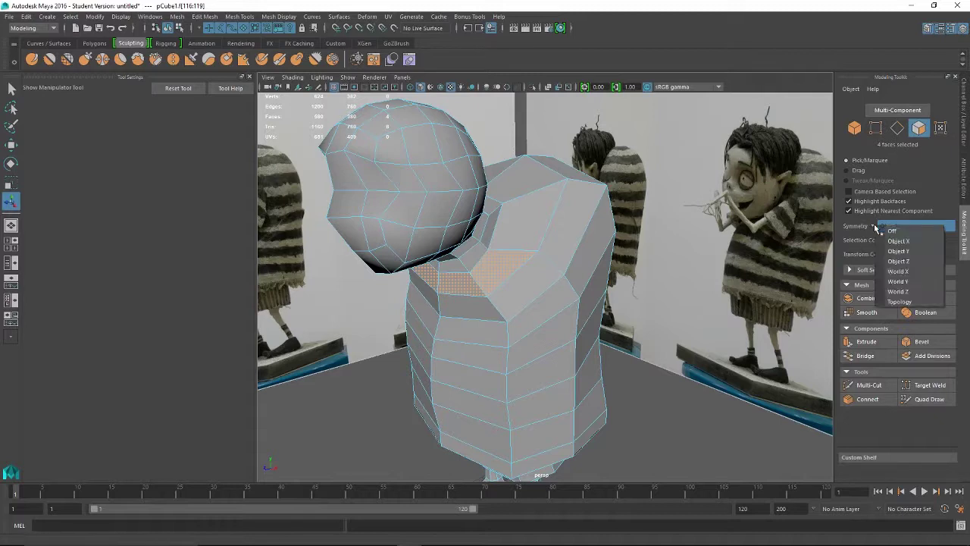
{"action": "left_click", "coordinate": [884, 230]}
Select the four adjoining faces where the upper chest meets the shoulder on one side only
{"action": "left_click", "coordinate": [512, 285]}
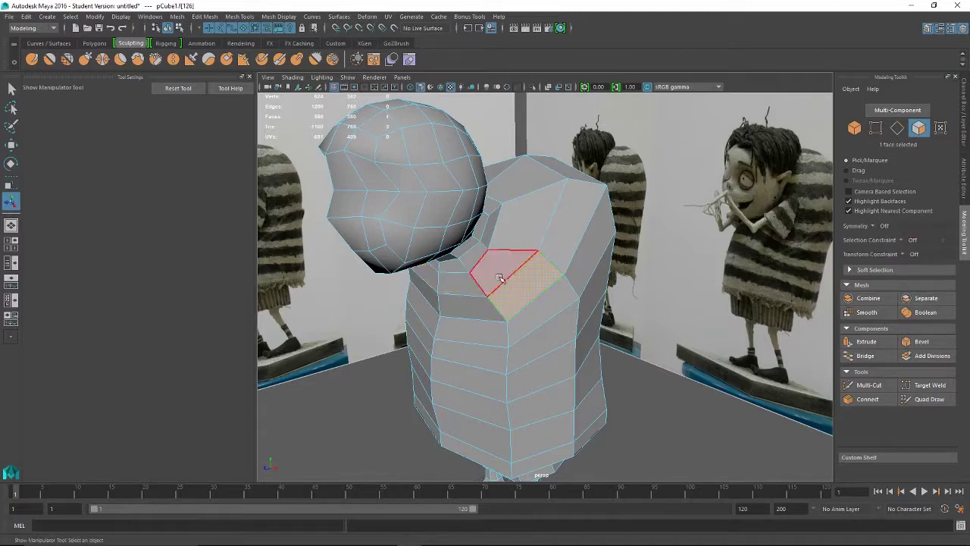
{"action": "left_click", "coordinate": [500, 274]}
{"action": "left_click", "coordinate": [472, 284], "text": "shift"}
{"action": "left_click", "coordinate": [477, 304], "text": "shift"}
{"action": "left_click", "coordinate": [539, 285], "text": "shift"}
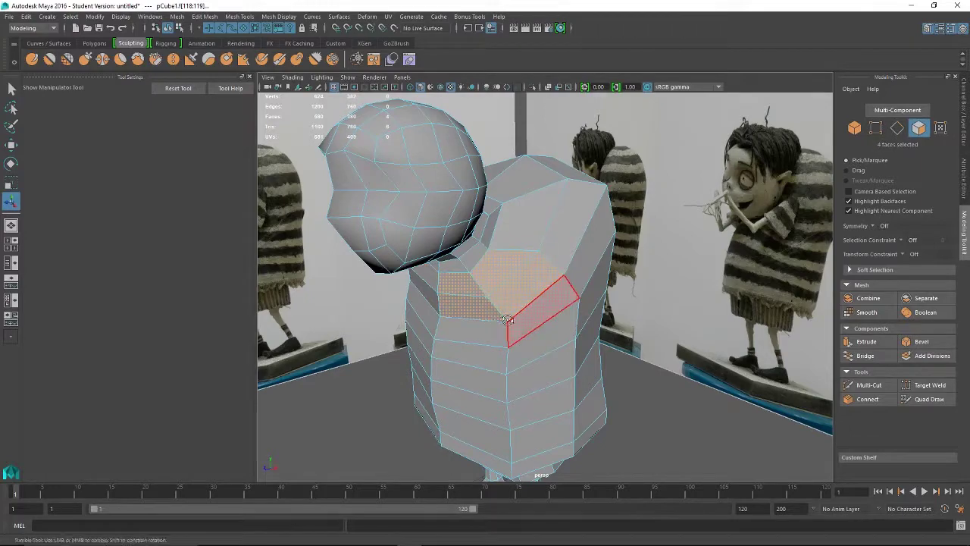
Extrude the four chest and shoulder faces together and scale them uniformly to about 0.77 as an inset
{"action": "left_click_drag", "start_coordinate": [540, 284], "coordinate": [537, 318], "text": "alt"}
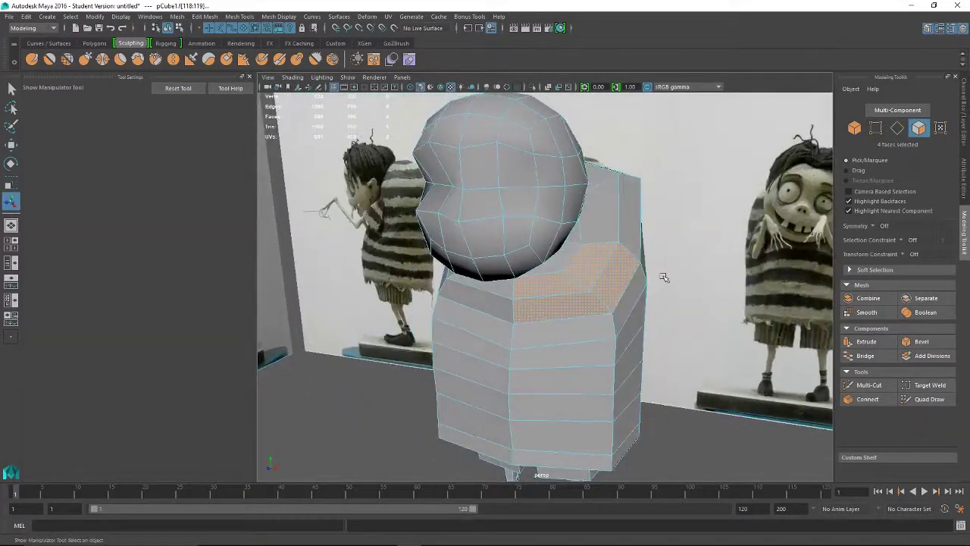
{"action": "left_click", "coordinate": [867, 342]}
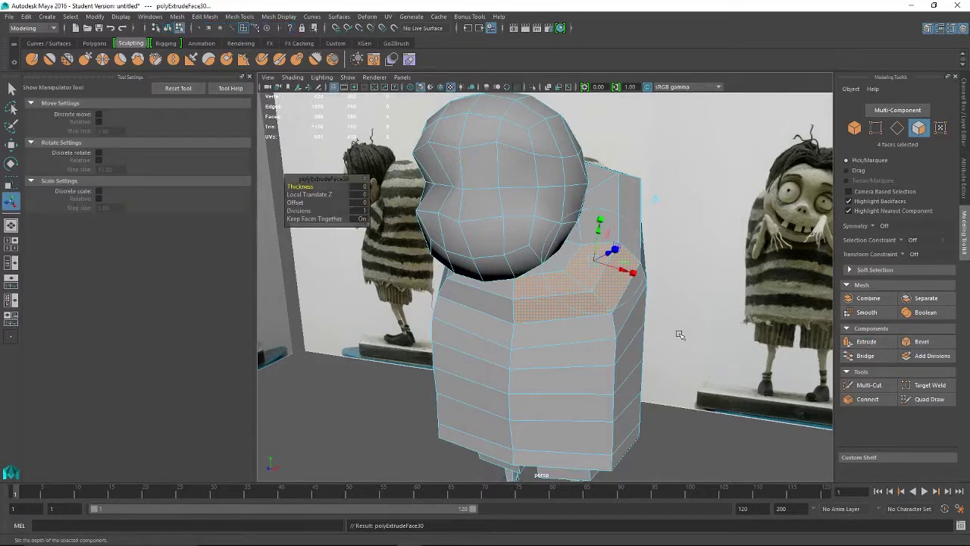
{"action": "key", "text": "r"}
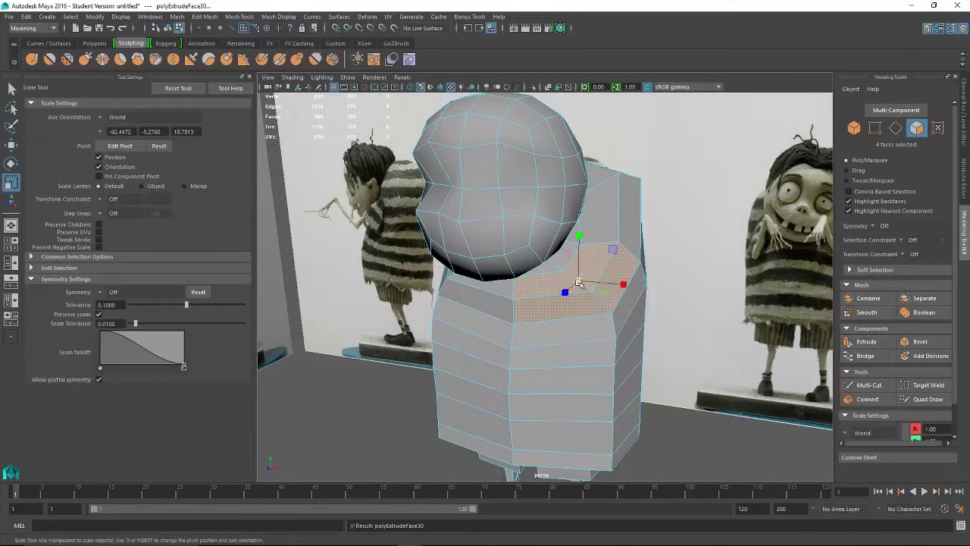
{"action": "left_click_drag", "start_coordinate": [580, 282], "coordinate": [565, 285]}
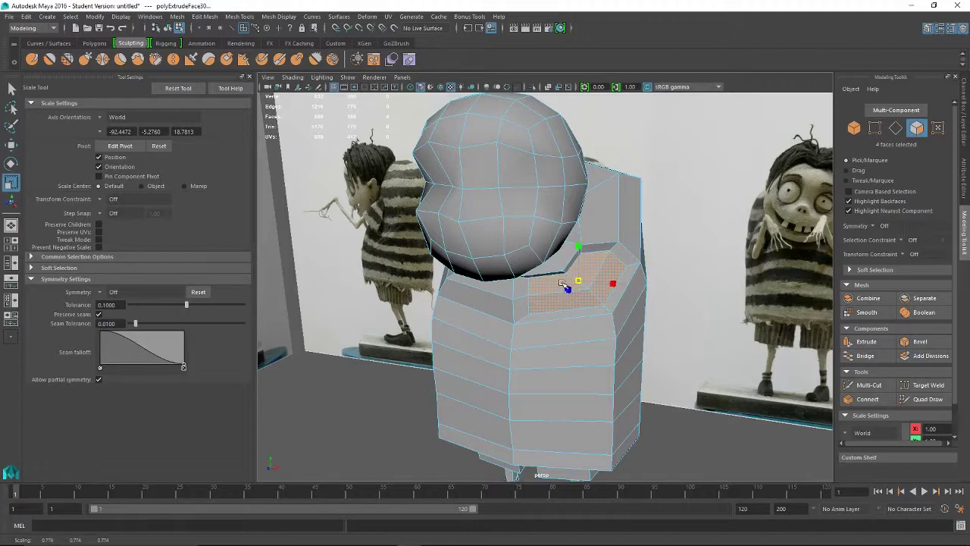
Activate the Move tool and examine the inset shoulder faces up close from the side and front
{"action": "key", "text": "w"}
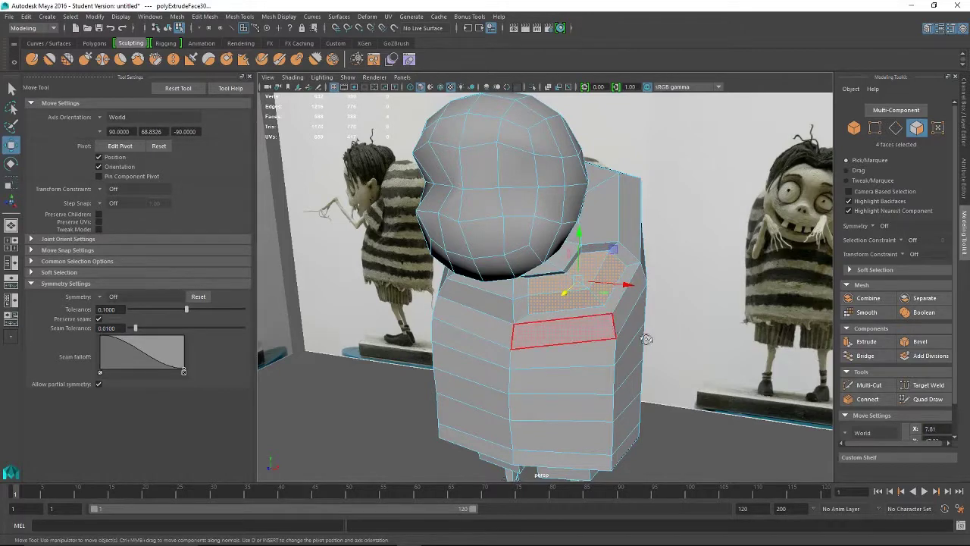
{"action": "left_click_drag", "start_coordinate": [646, 339], "coordinate": [691, 250], "text": "alt"}
{"action": "left_click_drag", "start_coordinate": [704, 289], "coordinate": [627, 302], "text": "alt"}
{"action": "left_click_drag", "start_coordinate": [509, 270], "coordinate": [447, 283], "text": "alt"}
{"action": "left_click_drag", "start_coordinate": [356, 261], "coordinate": [380, 255], "text": "alt"}
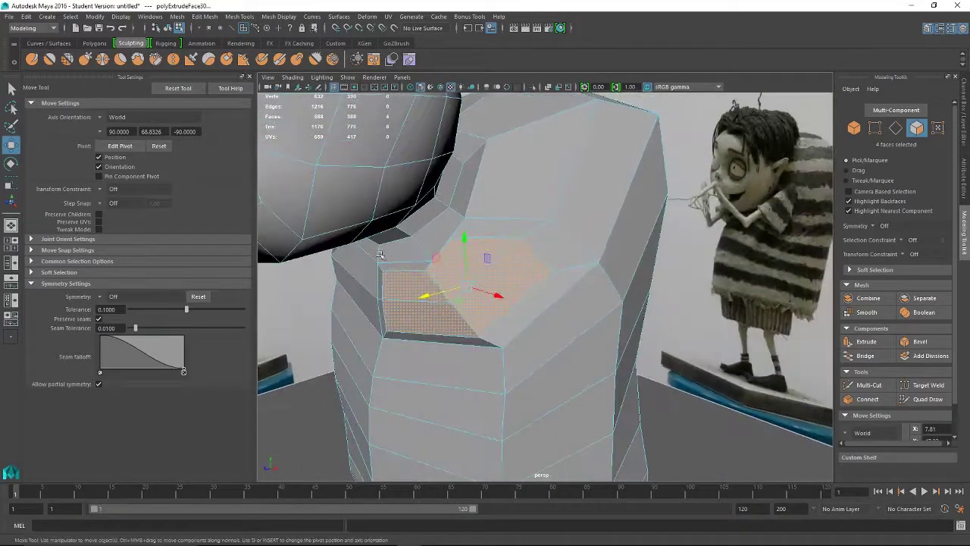
{"action": "left_click_drag", "start_coordinate": [472, 245], "coordinate": [573, 255], "text": "alt"}
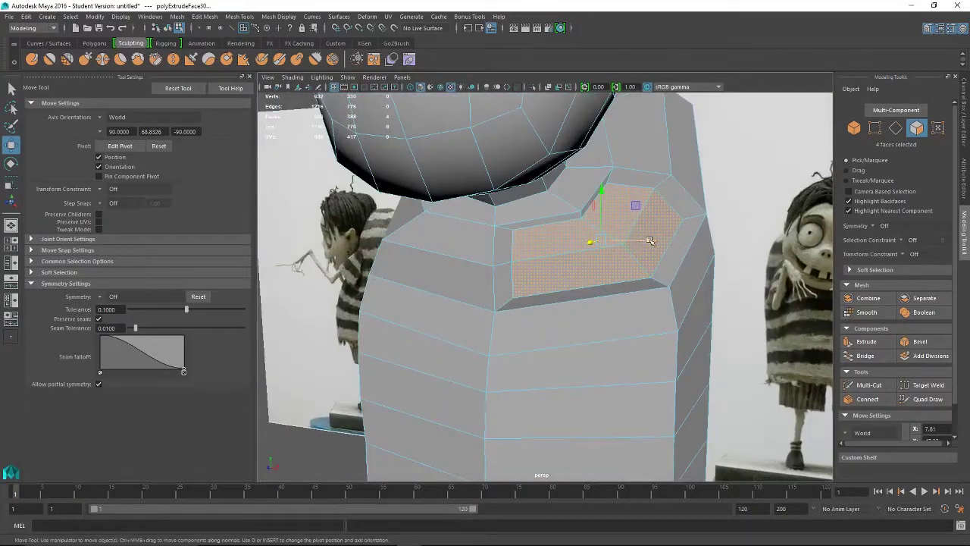
Shift the inset shoulder faces slightly outward along X, away from the chest's centreline
{"action": "left_click_drag", "start_coordinate": [651, 241], "coordinate": [658, 269]}
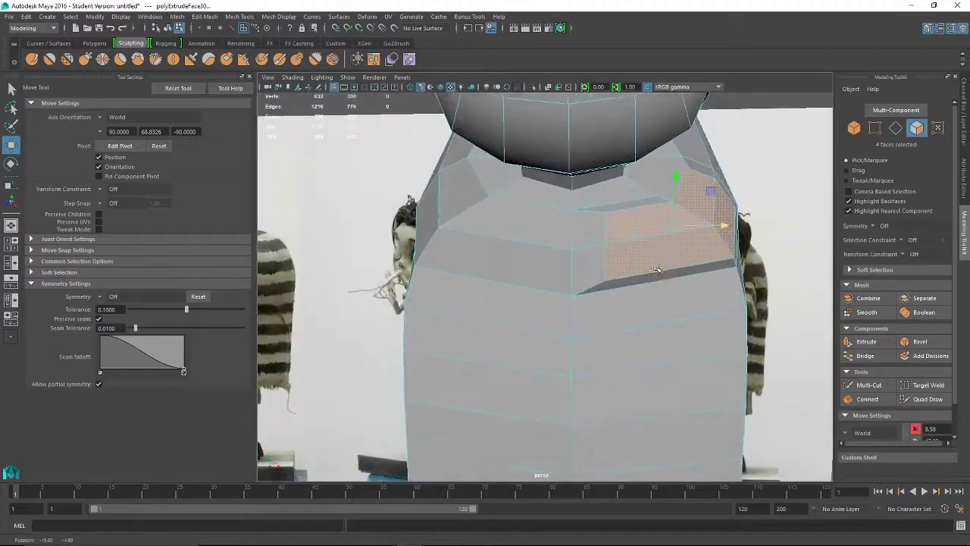
{"action": "left_click_drag", "start_coordinate": [724, 225], "coordinate": [439, 274]}
{"action": "left_click_drag", "start_coordinate": [348, 279], "coordinate": [553, 235], "text": "alt"}
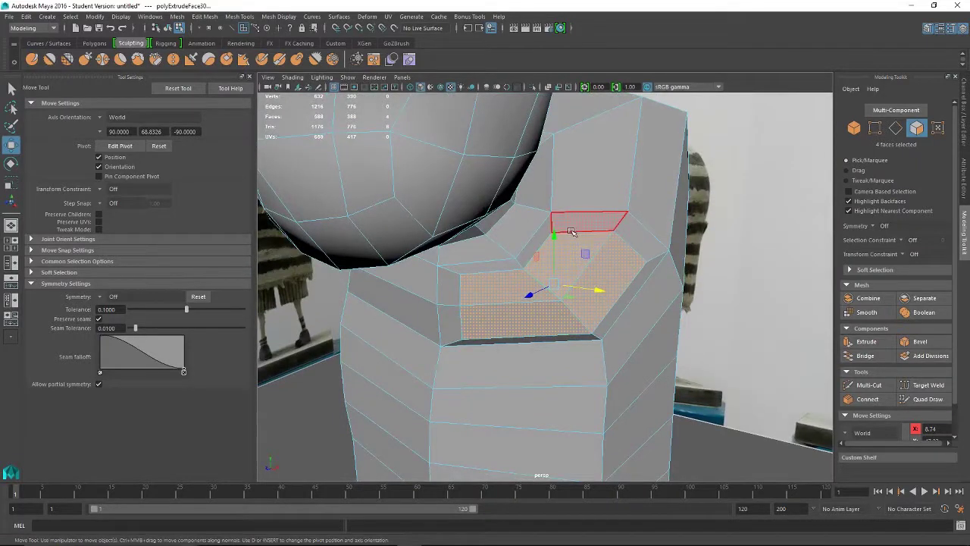
Switch to vertex selection and pull the inset's outer shoulder vertices closer together to tighten the arm opening
{"action": "mouse_move", "coordinate": [560, 232]}
{"action": "right_mouse_down"}
{"action": "mouse_move", "coordinate": [547, 232]}
{"action": "mouse_move", "coordinate": [556, 231]}
{"action": "right_mouse_up"}
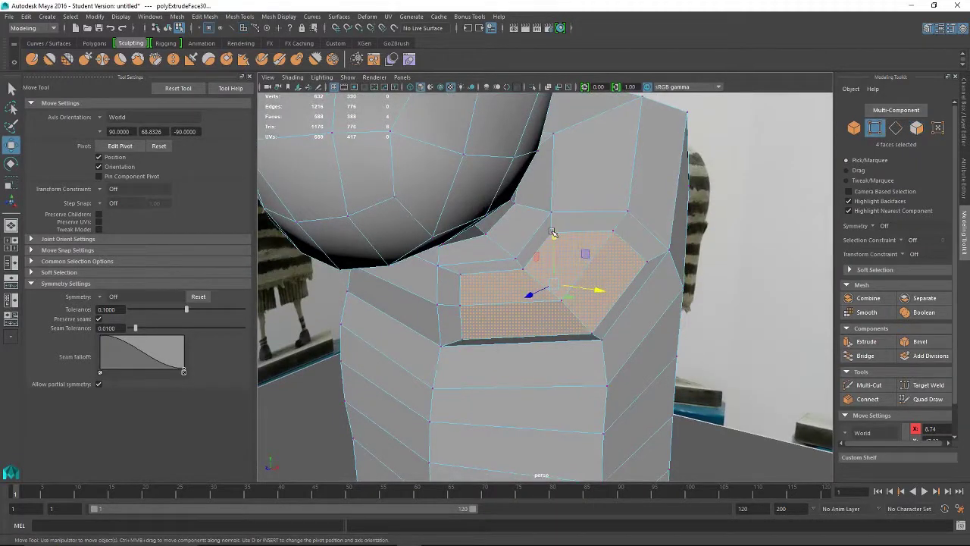
{"action": "left_click", "coordinate": [611, 232]}
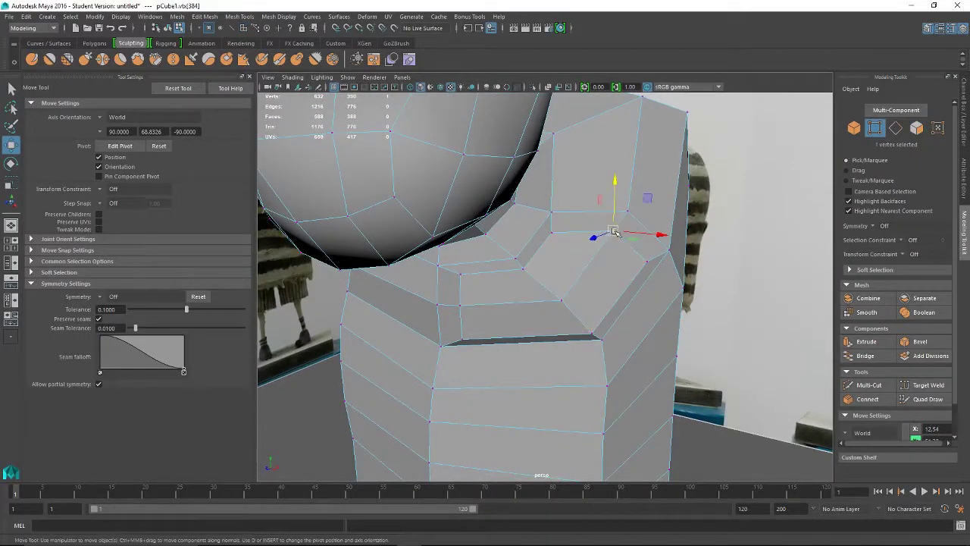
{"action": "left_click_drag", "start_coordinate": [615, 232], "coordinate": [470, 345], "text": "alt"}
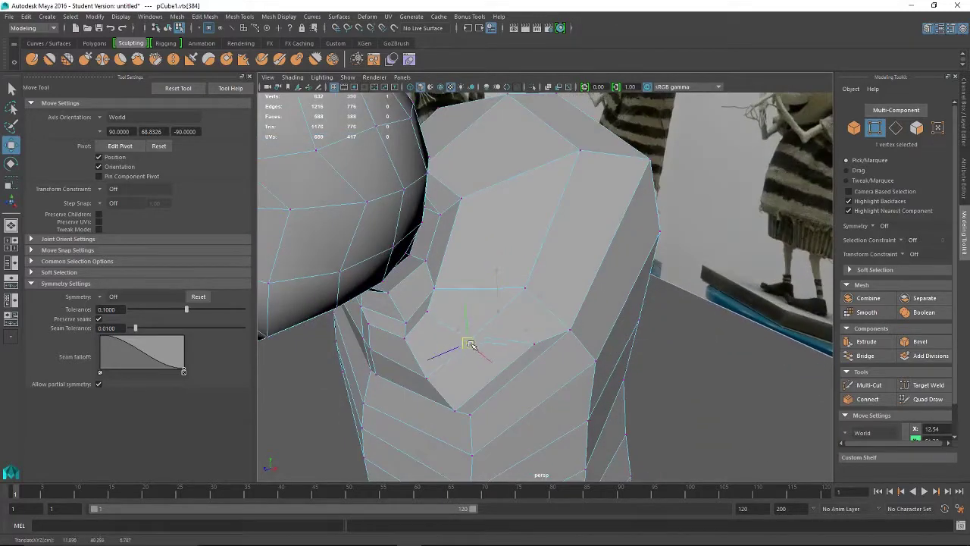
{"action": "left_click", "coordinate": [535, 344]}
{"action": "left_click_drag", "start_coordinate": [536, 346], "coordinate": [488, 378]}
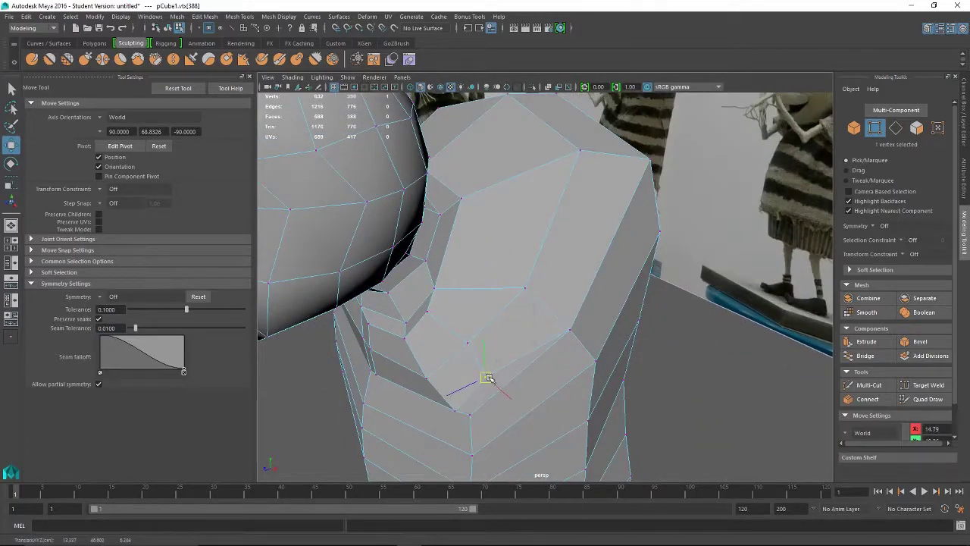
{"action": "left_click", "coordinate": [428, 309]}
{"action": "left_click_drag", "start_coordinate": [426, 310], "coordinate": [596, 262]}
{"action": "left_click", "coordinate": [606, 266]}
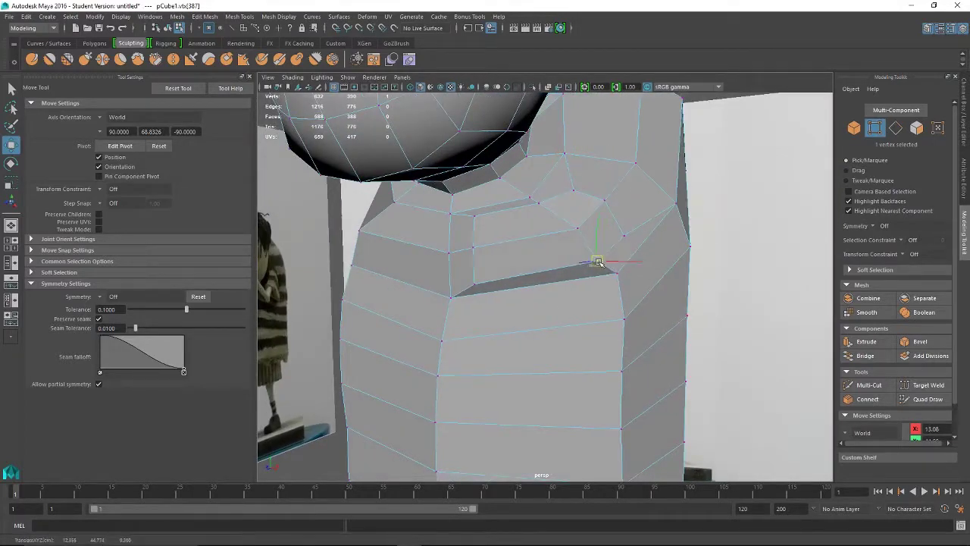
Move the upper and middle vertices on the inset's chest-side edge outward along X toward the shoulder
{"action": "left_click", "coordinate": [477, 216]}
{"action": "left_click_drag", "start_coordinate": [477, 216], "coordinate": [522, 218]}
{"action": "left_click", "coordinate": [474, 249]}
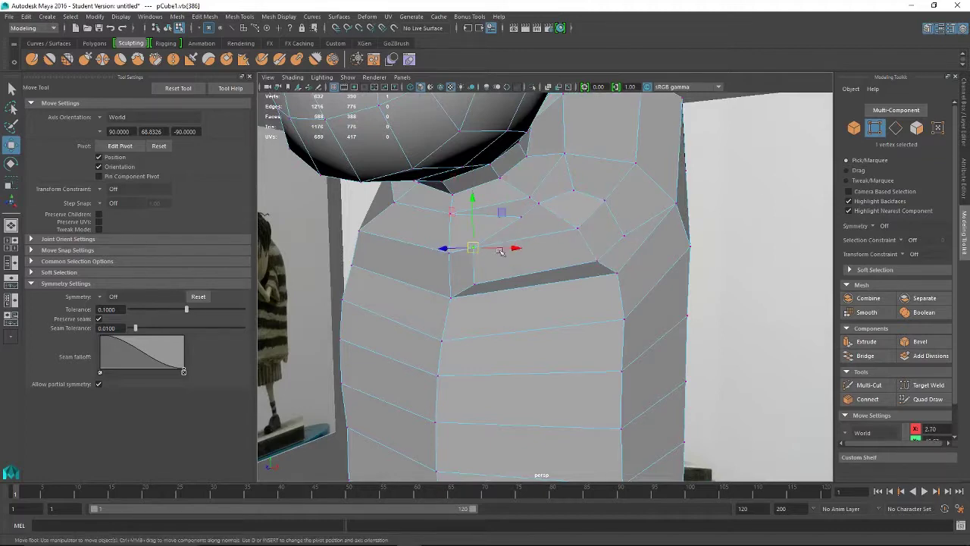
{"action": "left_click_drag", "start_coordinate": [500, 251], "coordinate": [526, 297], "text": "alt"}
{"action": "left_click_drag", "start_coordinate": [593, 242], "coordinate": [666, 238]}
Reposition the inset's lower chest-side corner vertex outward to about X 7.7, below the other inner vertices, and adjust its depth
{"action": "left_click", "coordinate": [573, 279]}
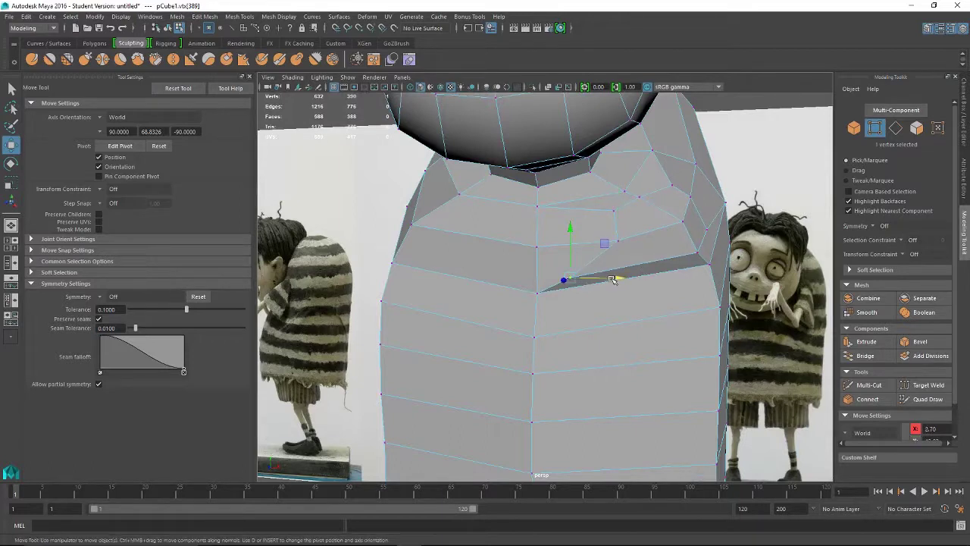
{"action": "left_click_drag", "start_coordinate": [612, 280], "coordinate": [657, 275]}
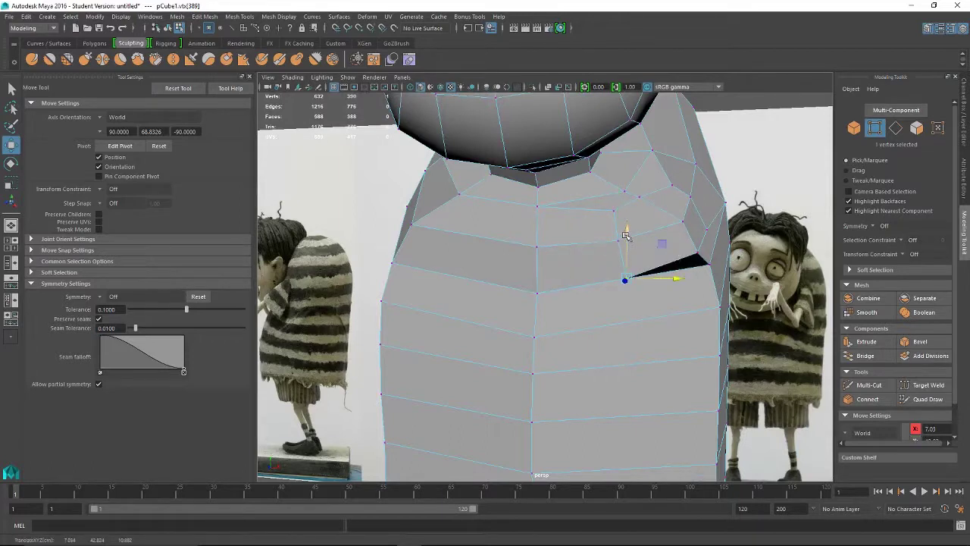
{"action": "left_click_drag", "start_coordinate": [626, 235], "coordinate": [629, 210]}
{"action": "left_click_drag", "start_coordinate": [675, 252], "coordinate": [692, 253]}
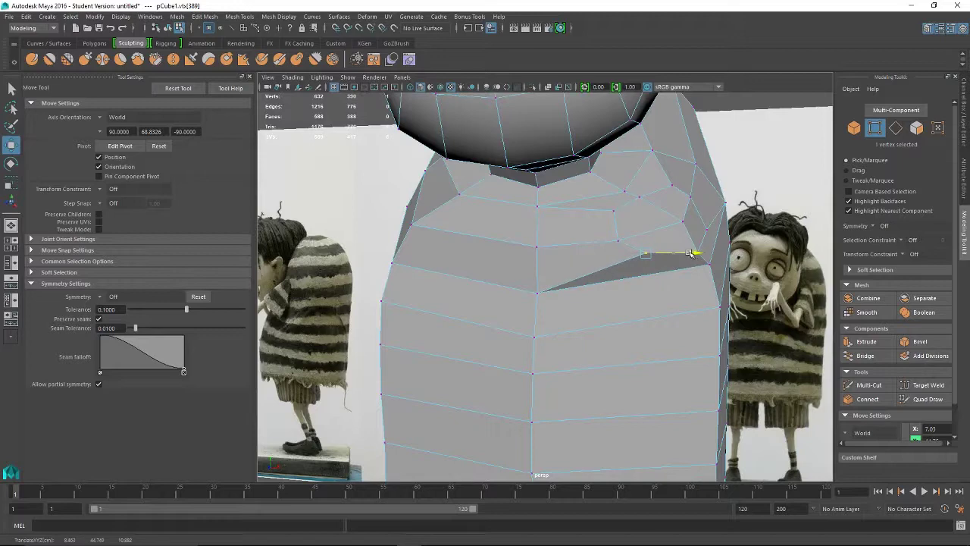
{"action": "left_click_drag", "start_coordinate": [644, 201], "coordinate": [644, 214]}
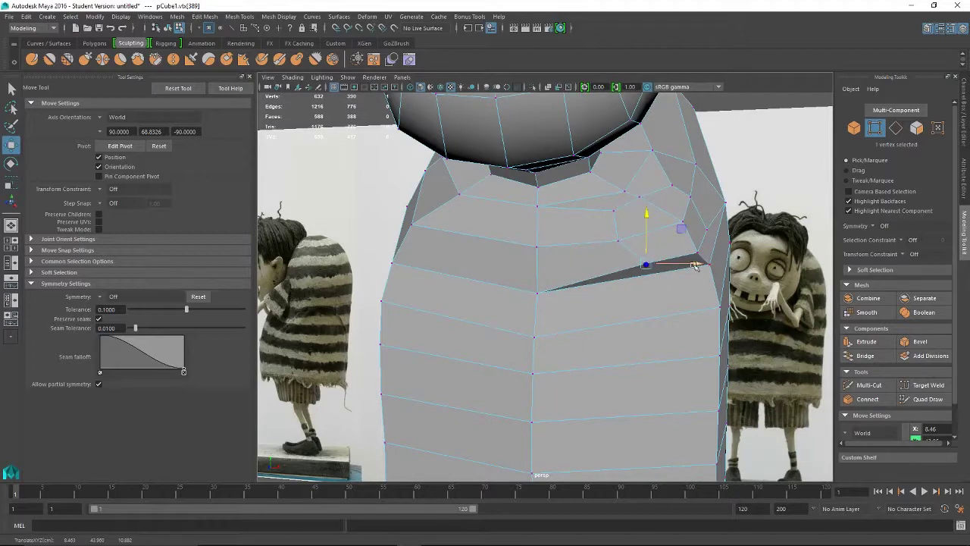
{"action": "left_click_drag", "start_coordinate": [695, 265], "coordinate": [614, 284]}
{"action": "left_click_drag", "start_coordinate": [314, 297], "coordinate": [321, 296]}
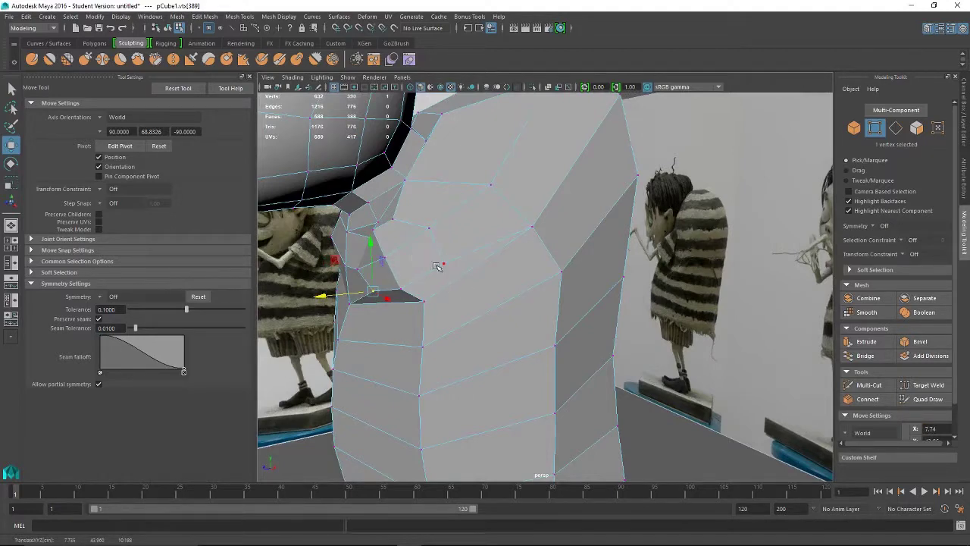
Raise the inset's two rear shoulder vertices and push them toward the back to widen the arm opening
{"action": "left_click_drag", "start_coordinate": [437, 266], "coordinate": [364, 283], "text": "alt"}
{"action": "left_click", "coordinate": [381, 282]}
{"action": "left_click_drag", "start_coordinate": [385, 239], "coordinate": [390, 217]}
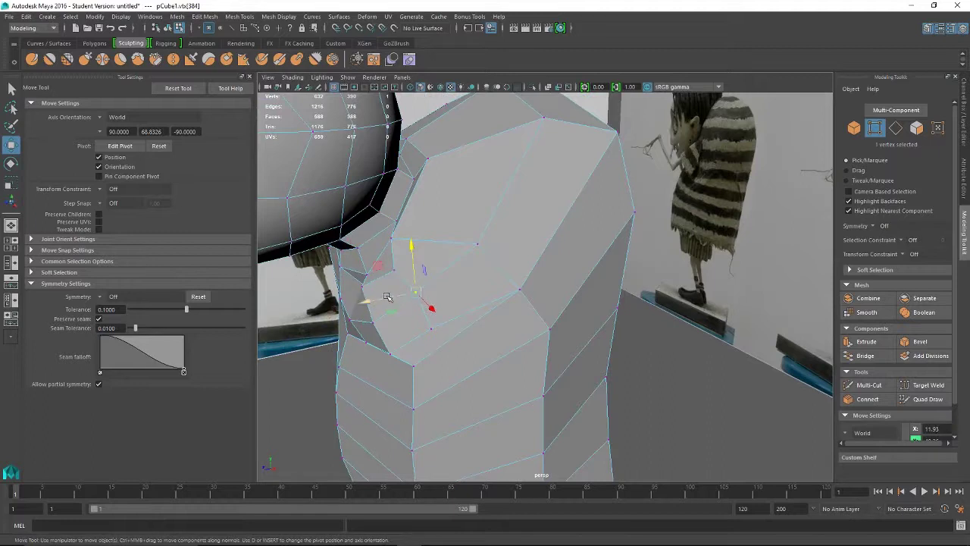
{"action": "left_click", "coordinate": [416, 295]}
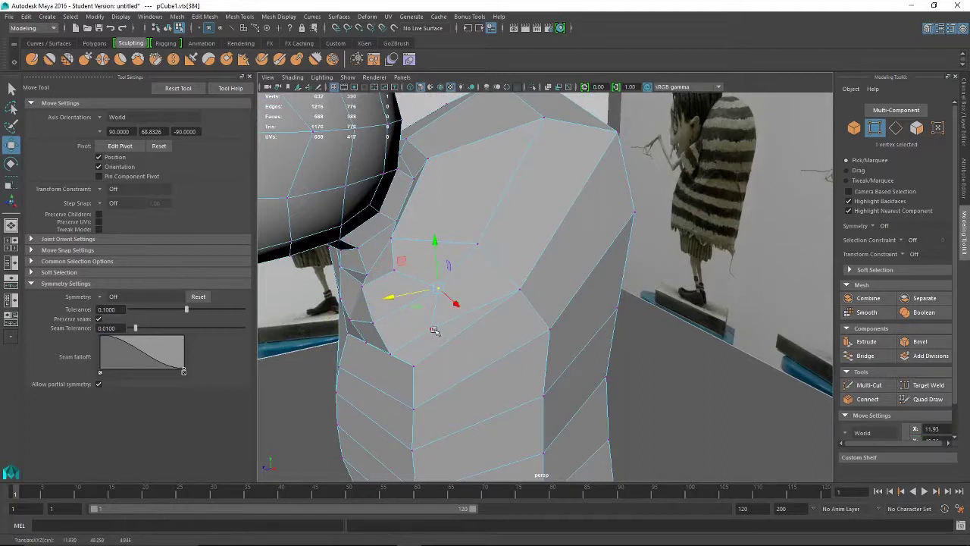
{"action": "left_click", "coordinate": [388, 336]}
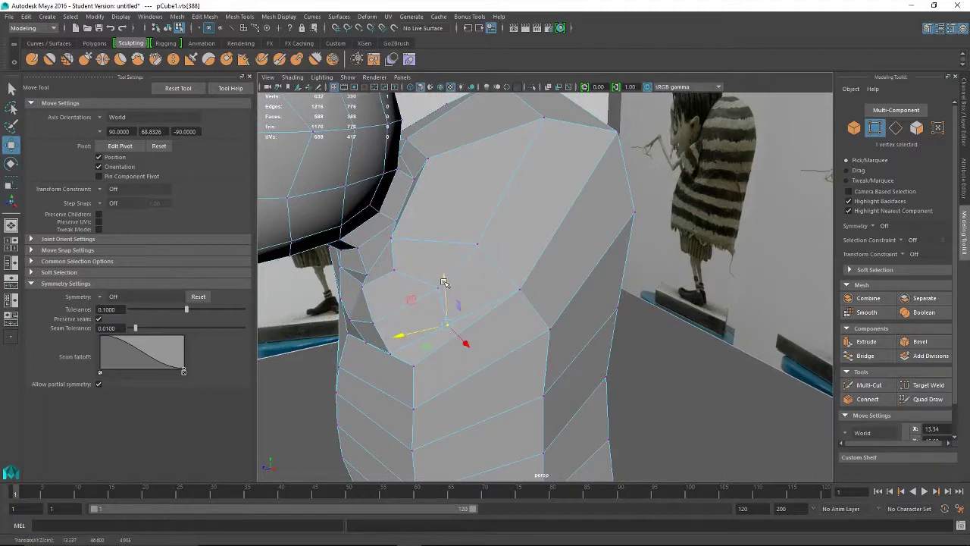
{"action": "left_click_drag", "start_coordinate": [444, 282], "coordinate": [444, 271]}
Raise the inset's lower outer corner vertex and push it back along Z toward the side of the body
{"action": "left_click", "coordinate": [389, 352]}
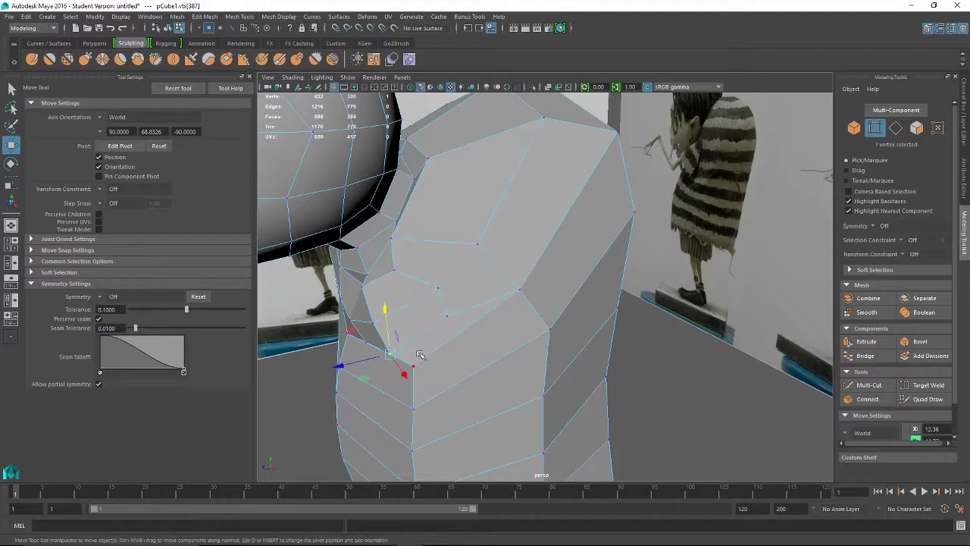
{"action": "left_click_drag", "start_coordinate": [383, 313], "coordinate": [385, 298]}
{"action": "left_click_drag", "start_coordinate": [429, 330], "coordinate": [432, 311], "text": "alt"}
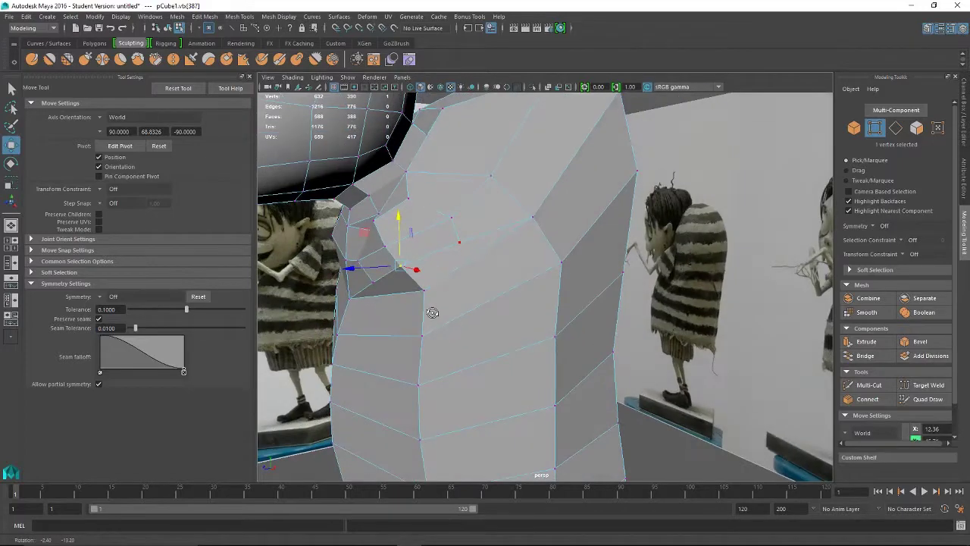
{"action": "left_click_drag", "start_coordinate": [351, 269], "coordinate": [377, 268]}
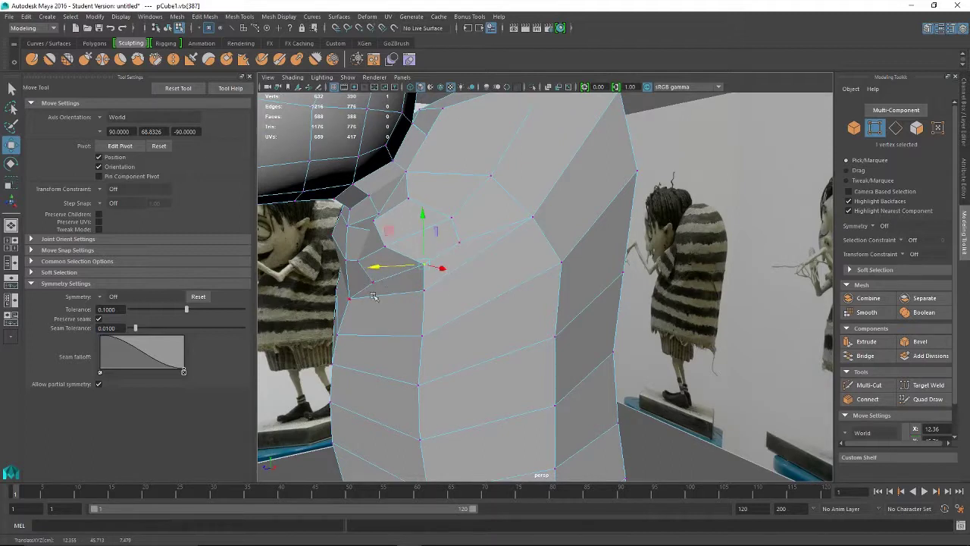
Push the vertex in the middle of the inset back along Z and raise it
{"action": "left_click", "coordinate": [384, 246]}
{"action": "left_click_drag", "start_coordinate": [340, 245], "coordinate": [367, 243]}
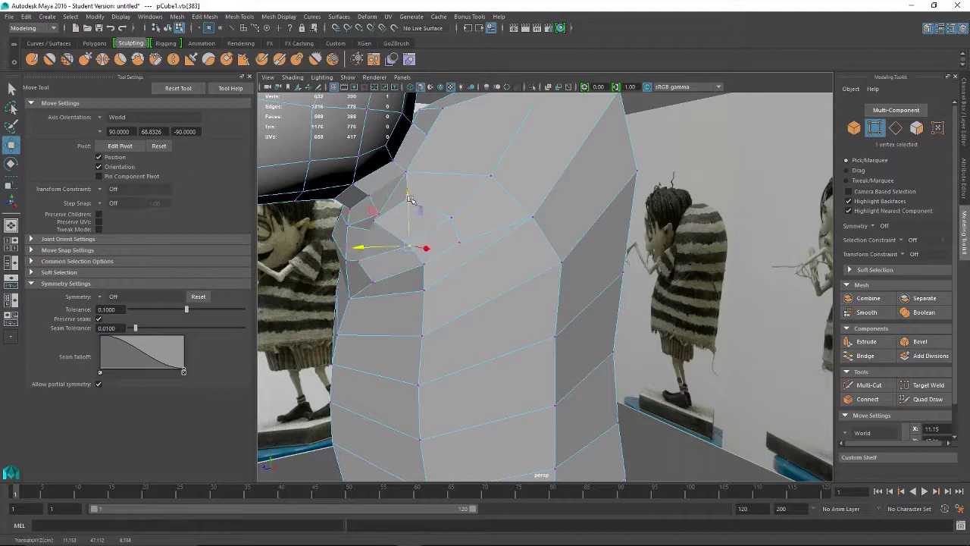
{"action": "left_click_drag", "start_coordinate": [409, 199], "coordinate": [410, 179]}
{"action": "left_click_drag", "start_coordinate": [365, 231], "coordinate": [371, 229]}
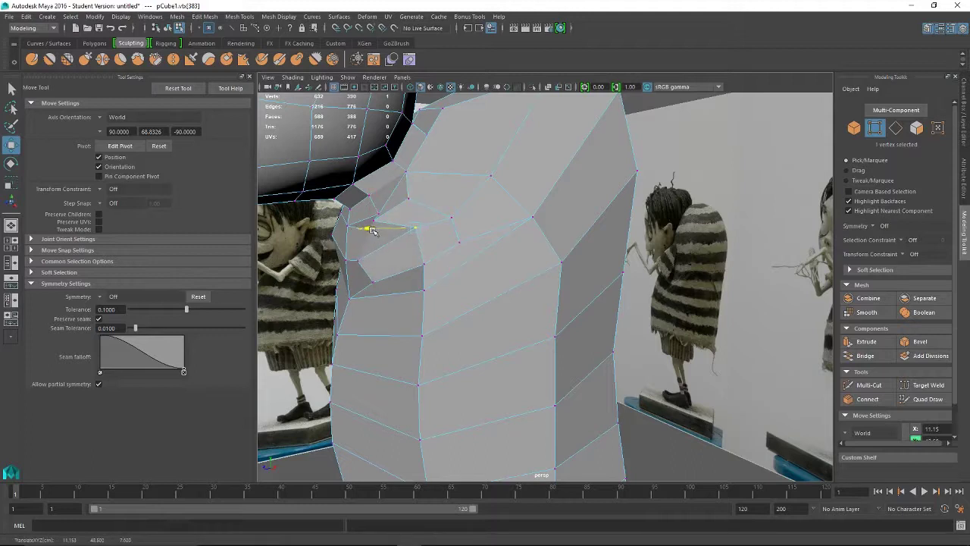
{"action": "left_click", "coordinate": [413, 182]}
Move the inset's upper notch vertex and its middle and lower chest-side vertices back and adjust their heights to round the opening
{"action": "left_click", "coordinate": [376, 222]}
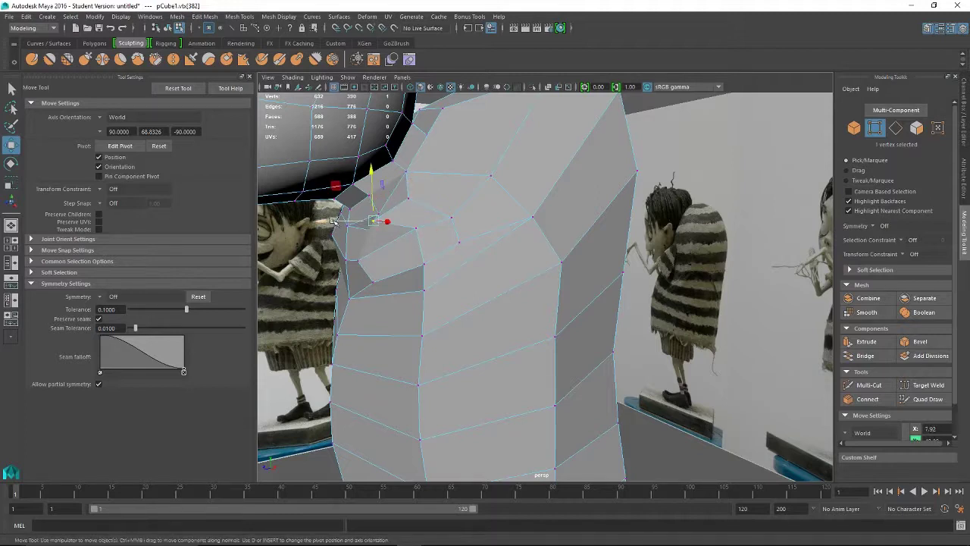
{"action": "left_click_drag", "start_coordinate": [339, 221], "coordinate": [357, 221]}
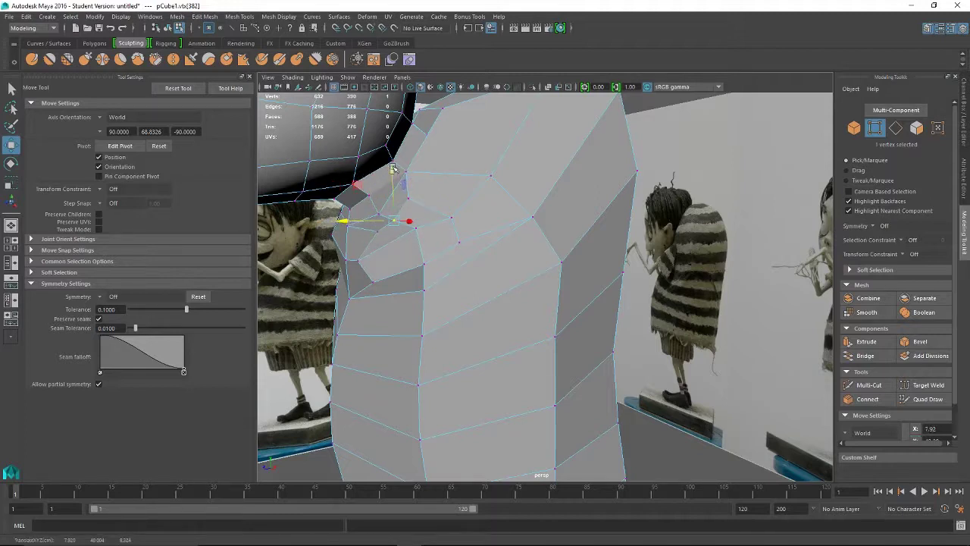
{"action": "left_click_drag", "start_coordinate": [393, 172], "coordinate": [394, 159]}
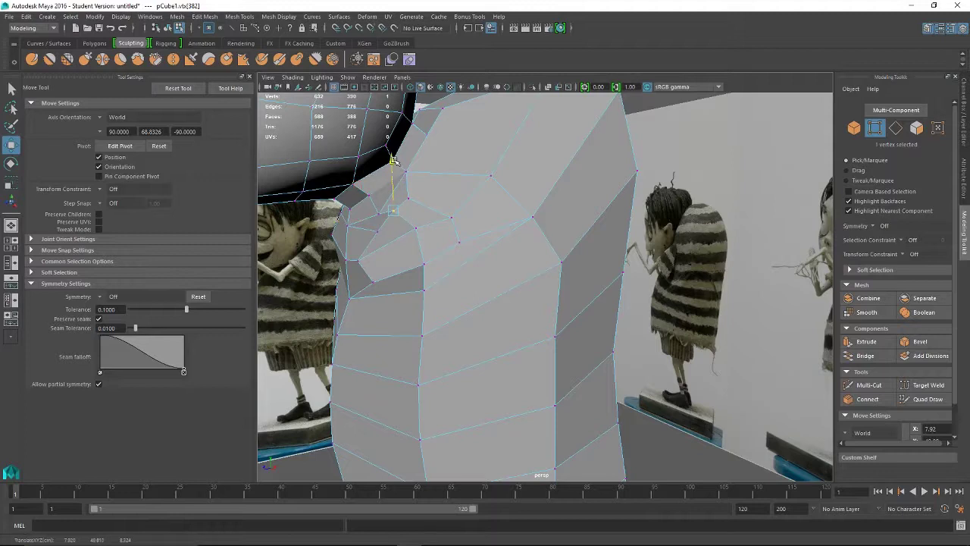
{"action": "left_click", "coordinate": [361, 262]}
{"action": "left_click_drag", "start_coordinate": [313, 263], "coordinate": [361, 281]}
{"action": "left_click", "coordinate": [373, 282]}
{"action": "left_click_drag", "start_coordinate": [396, 237], "coordinate": [394, 222]}
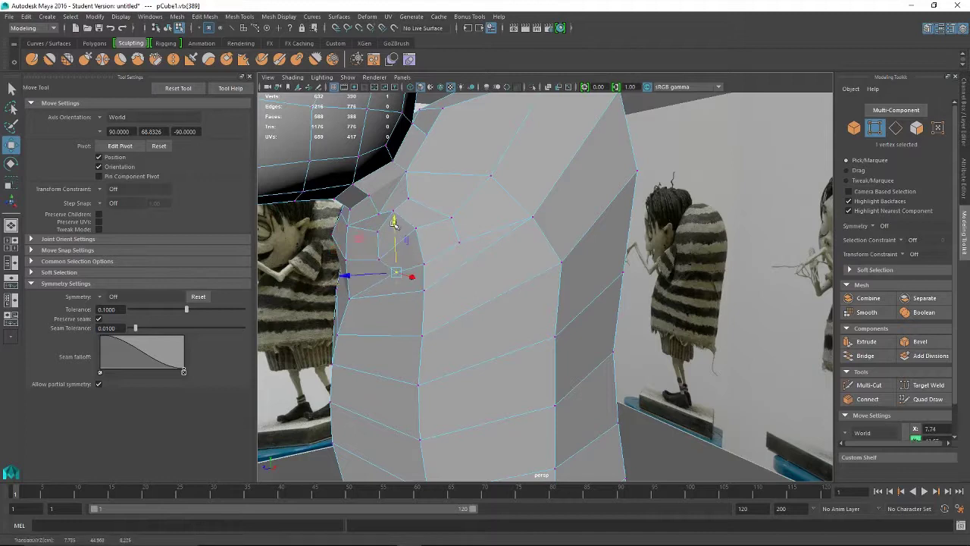
Lower the inset's central vertex slightly and move its upper shoulder vertex back along Z
{"action": "left_click", "coordinate": [417, 228]}
{"action": "left_click_drag", "start_coordinate": [415, 180], "coordinate": [414, 188]}
{"action": "left_click", "coordinate": [408, 201]}
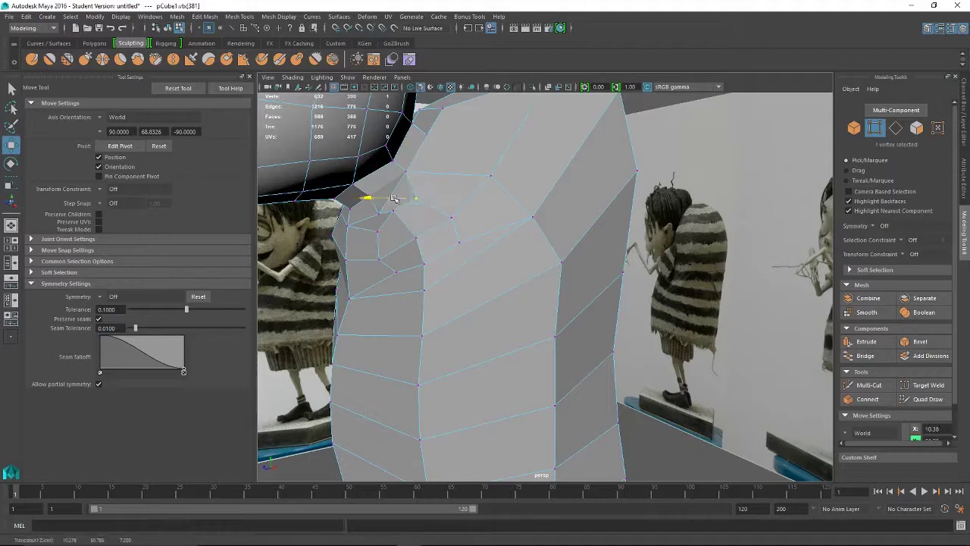
Select the matching pair of front neckline vertices on both sides and reposition them together in height and depth
{"action": "left_click", "coordinate": [383, 216]}
{"action": "left_click_drag", "start_coordinate": [385, 219], "coordinate": [364, 222], "text": "alt"}
{"action": "left_click", "coordinate": [365, 195], "text": "shift"}
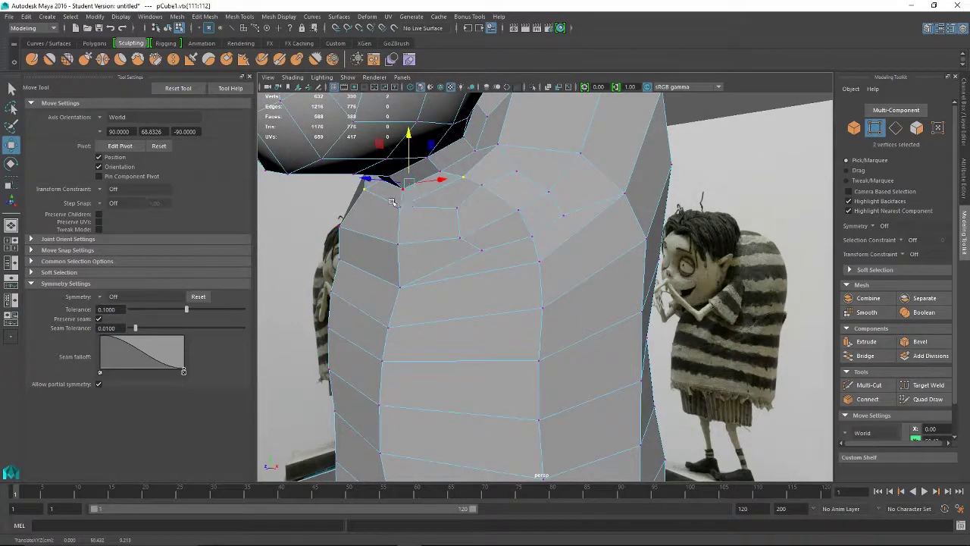
{"action": "left_click_drag", "start_coordinate": [408, 144], "coordinate": [310, 213], "text": "alt"}
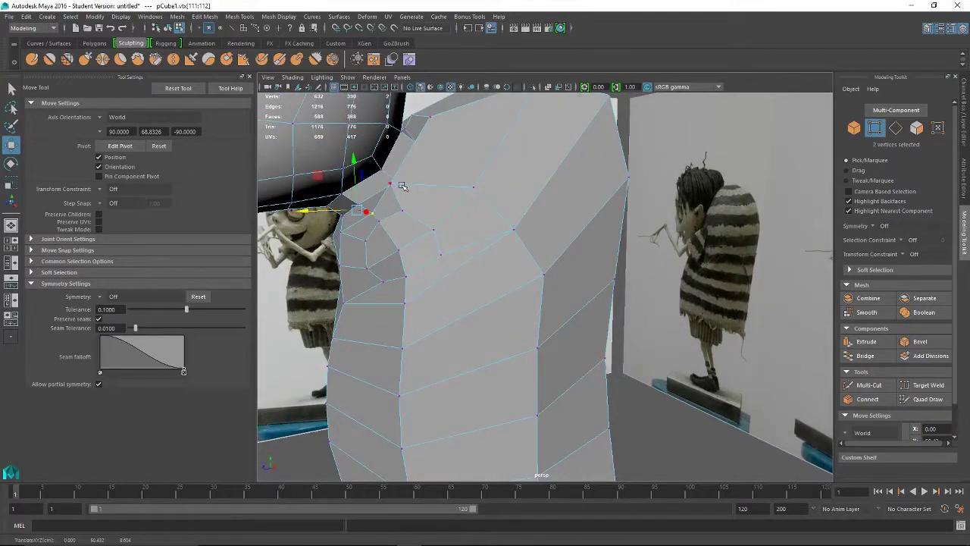
{"action": "left_click_drag", "start_coordinate": [388, 187], "coordinate": [407, 199], "text": "alt"}
Switch to face selection and select all faces on the half of the character opposite the shoulder inset
{"action": "left_click_drag", "start_coordinate": [445, 263], "coordinate": [636, 309], "text": "alt"}
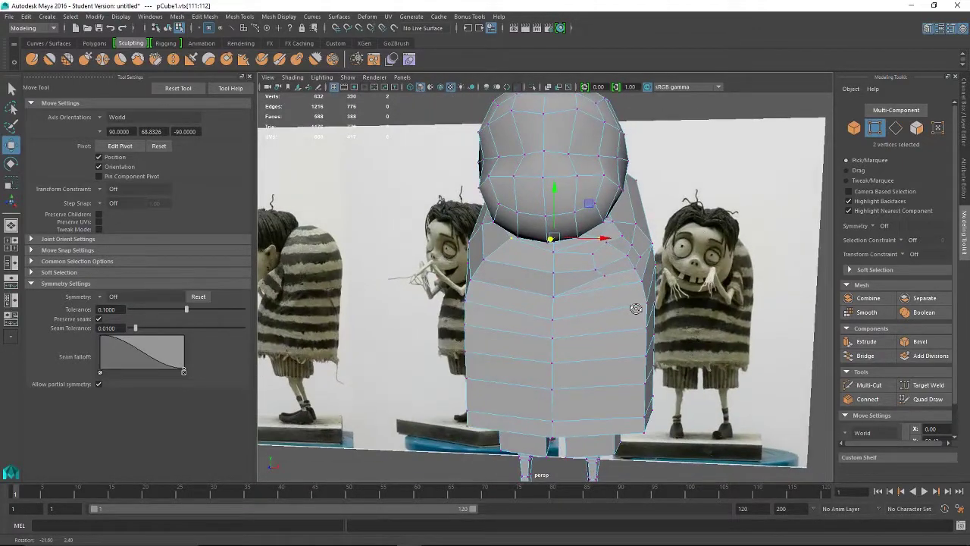
{"action": "left_click_drag", "start_coordinate": [741, 256], "coordinate": [686, 316], "text": "alt"}
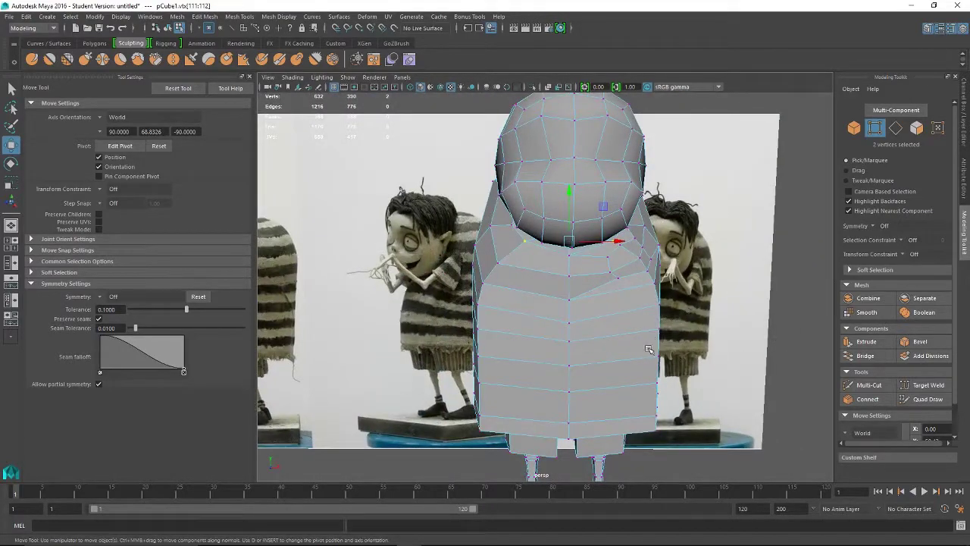
{"action": "scroll", "coordinate": [650, 374], "scroll_direction": "down", "scroll_amount": 3}
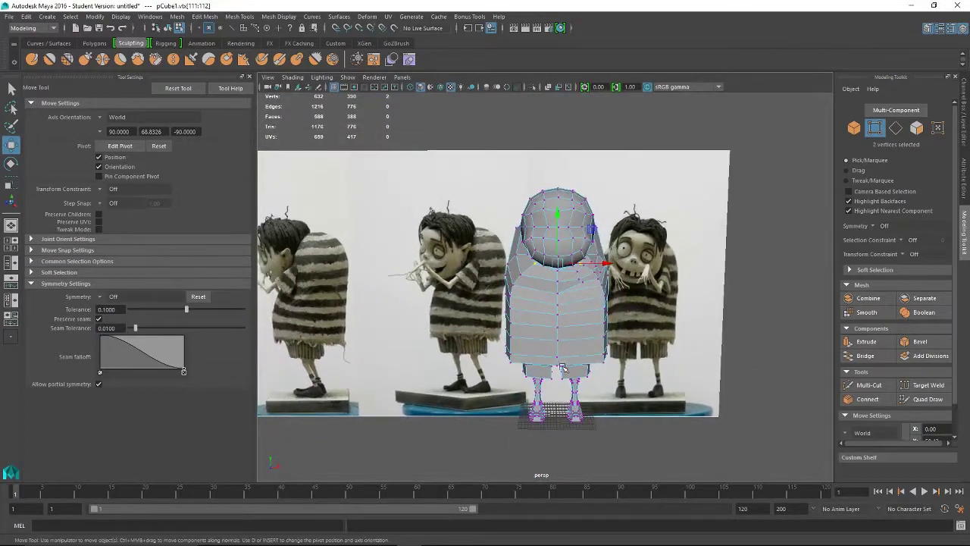
{"action": "left_click_drag", "start_coordinate": [651, 374], "coordinate": [530, 334], "text": "alt"}
{"action": "right_click_drag", "start_coordinate": [523, 262], "coordinate": [559, 330]}
{"action": "left_click_drag", "start_coordinate": [559, 330], "coordinate": [554, 301], "text": "alt"}
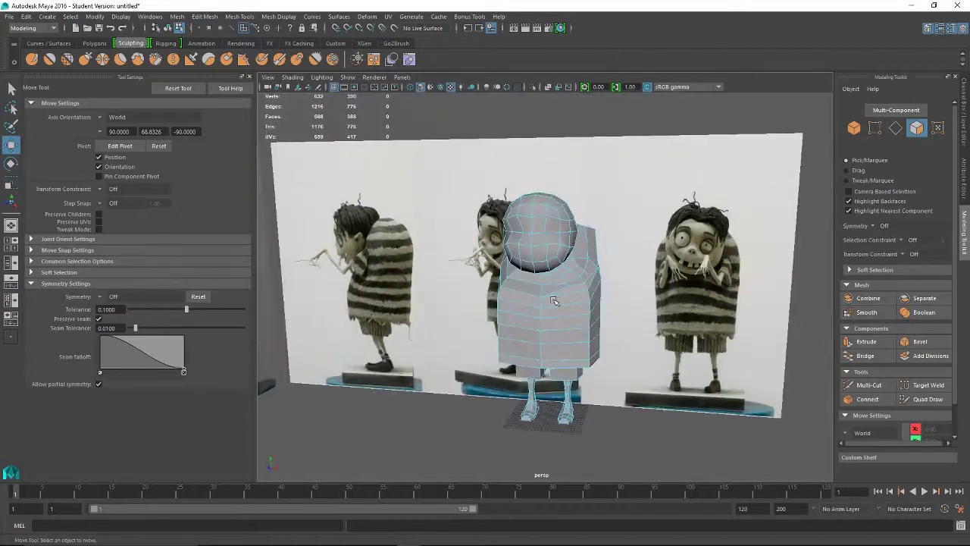
{"action": "scroll", "coordinate": [534, 291], "scroll_direction": "up", "scroll_amount": 3}
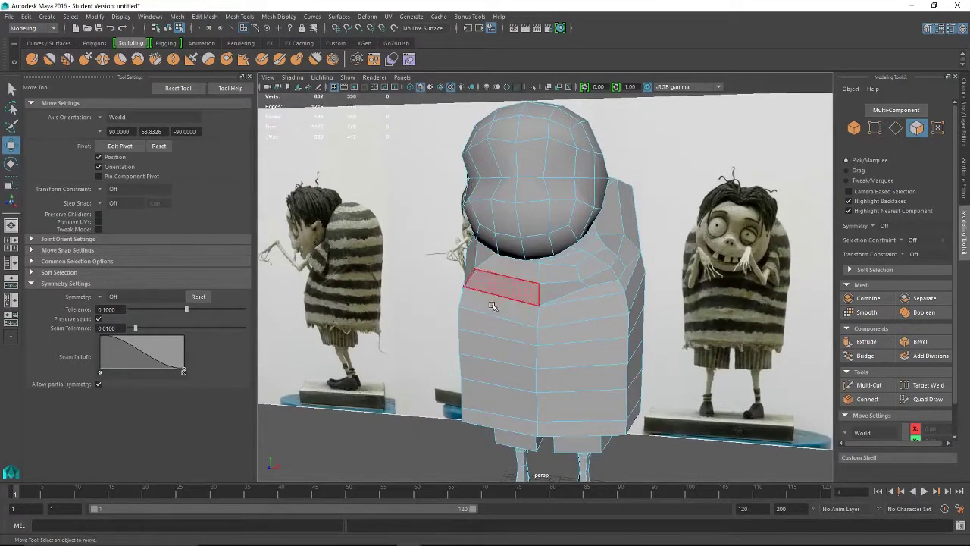
{"action": "left_click_drag", "start_coordinate": [581, 364], "coordinate": [635, 277], "text": "alt"}
{"action": "left_click_drag", "start_coordinate": [703, 326], "coordinate": [585, 315], "text": "alt"}
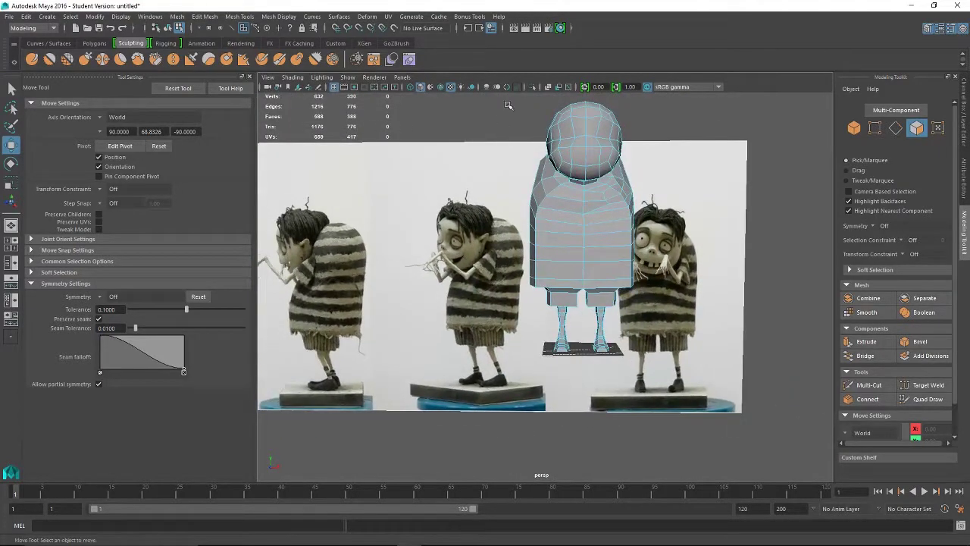
{"action": "left_click_drag", "start_coordinate": [494, 100], "coordinate": [581, 394]}
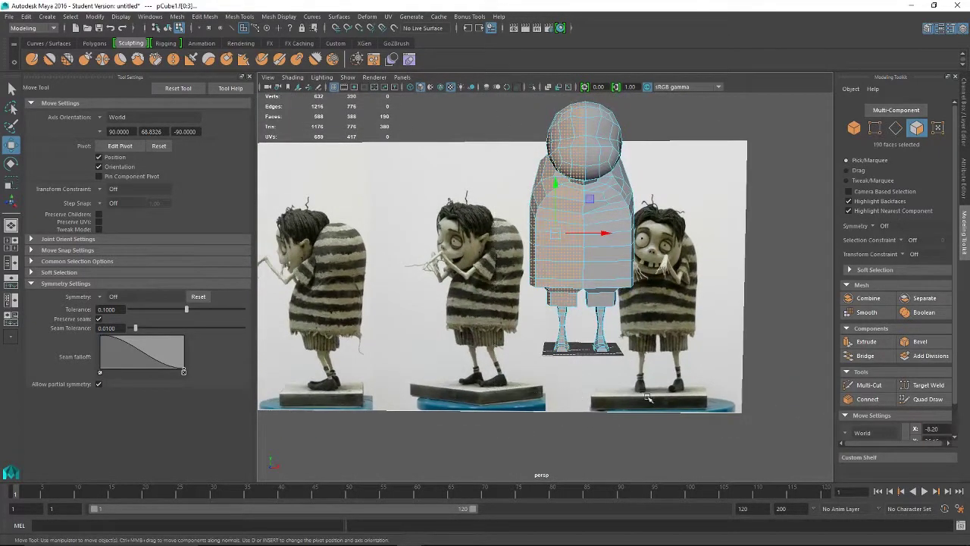
Delete the selected faces on the half of the character opposite the shoulder inset
{"action": "left_click_drag", "start_coordinate": [648, 398], "coordinate": [599, 391], "text": "alt"}
{"action": "key", "text": "Delete"}
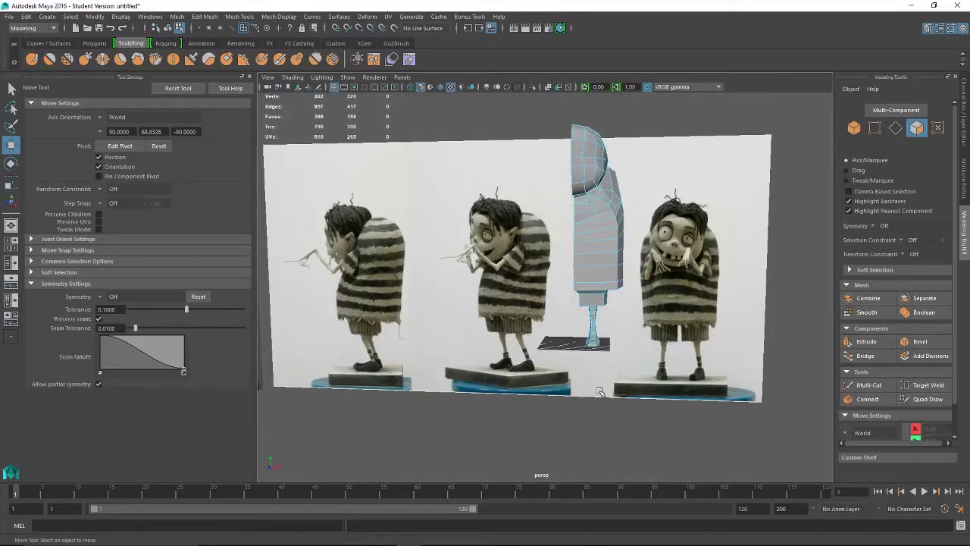
Examine the remaining half of the mesh from several angles, including its open centre, the leg and the shoulder area
{"action": "right_click_drag", "start_coordinate": [546, 219], "coordinate": [658, 270], "text": "alt"}
{"action": "left_click_drag", "start_coordinate": [658, 270], "coordinate": [737, 277], "text": "alt"}
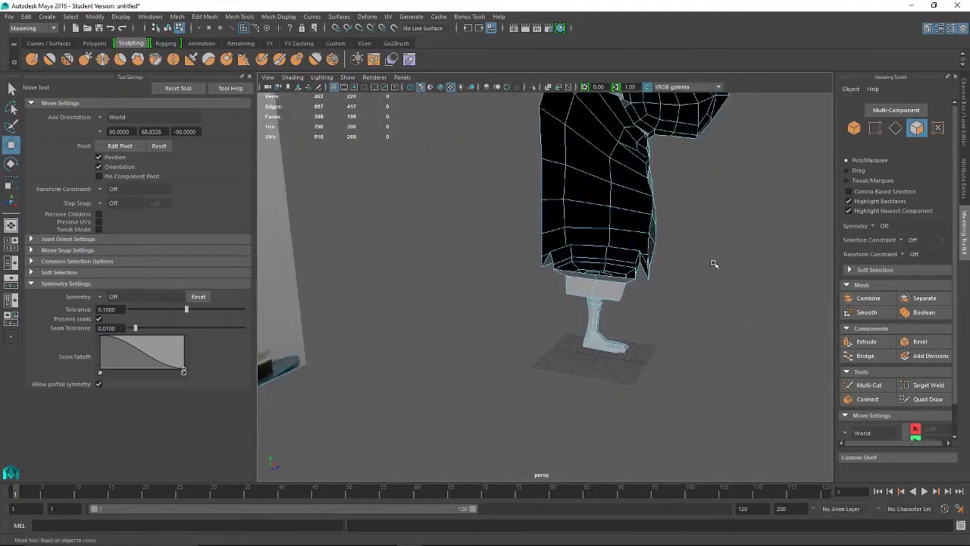
{"action": "middle_click_drag", "start_coordinate": [691, 235], "coordinate": [647, 382], "text": "alt"}
{"action": "left_click_drag", "start_coordinate": [648, 382], "coordinate": [597, 390], "text": "alt"}
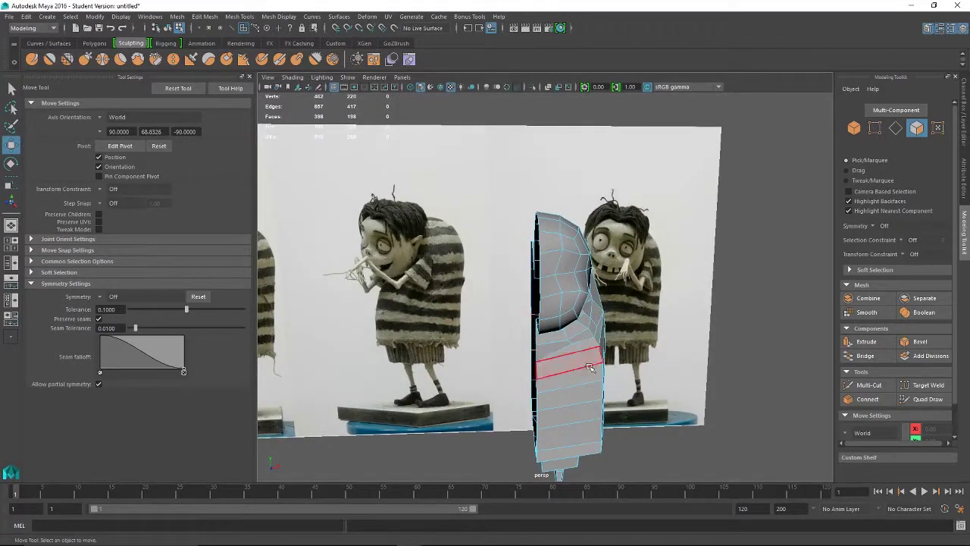
{"action": "scroll", "coordinate": [580, 348], "scroll_direction": "down", "scroll_amount": 3}
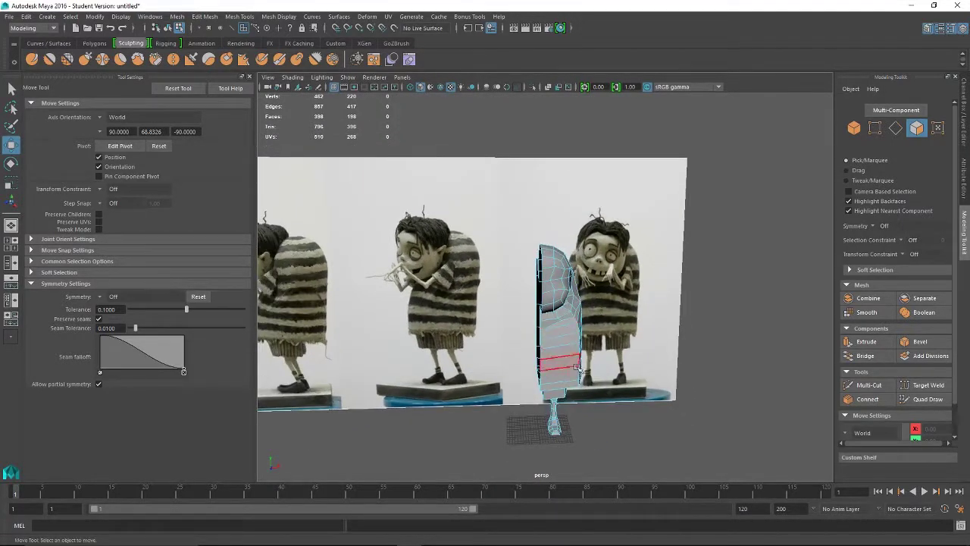
{"action": "right_click_drag", "start_coordinate": [580, 341], "coordinate": [656, 377], "text": "alt"}
{"action": "left_click_drag", "start_coordinate": [656, 376], "coordinate": [576, 356], "text": "alt"}
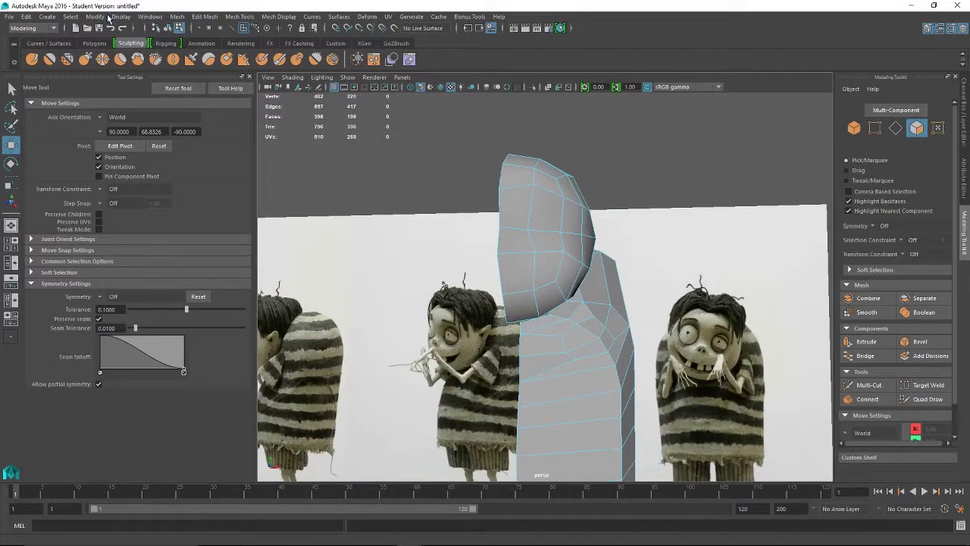
{"action": "left_click", "coordinate": [178, 16]}
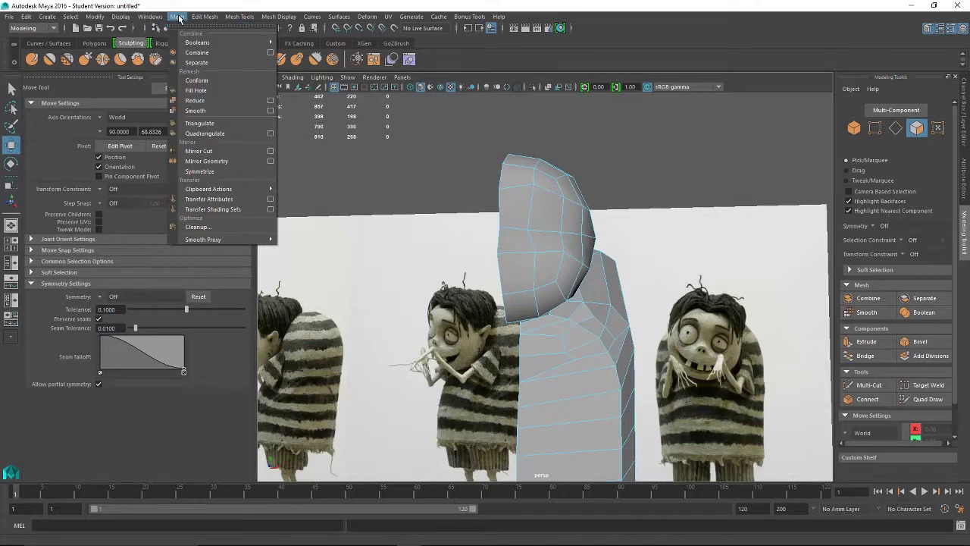
{"action": "left_click", "coordinate": [174, 4]}
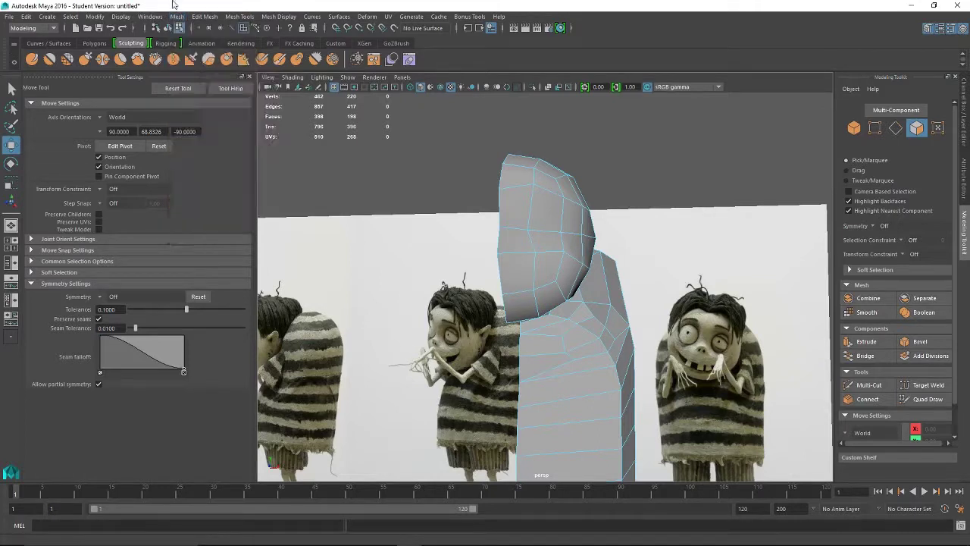
Switch to vertex selection and move the two vertices behind the shoulder inset back to about Z -0.3 (upper) and Z -3.1 (lower)
{"action": "left_click", "coordinate": [594, 327]}
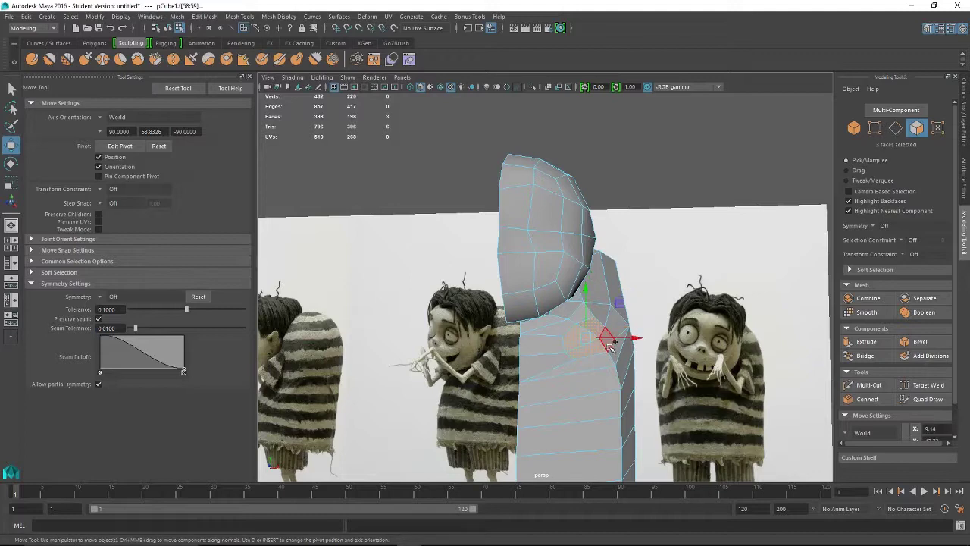
{"action": "left_click", "coordinate": [611, 345], "text": "shift"}
{"action": "left_click_drag", "start_coordinate": [611, 345], "coordinate": [564, 334], "text": "alt"}
{"action": "right_click_drag", "start_coordinate": [558, 254], "coordinate": [509, 255]}
{"action": "left_click", "coordinate": [558, 321]}
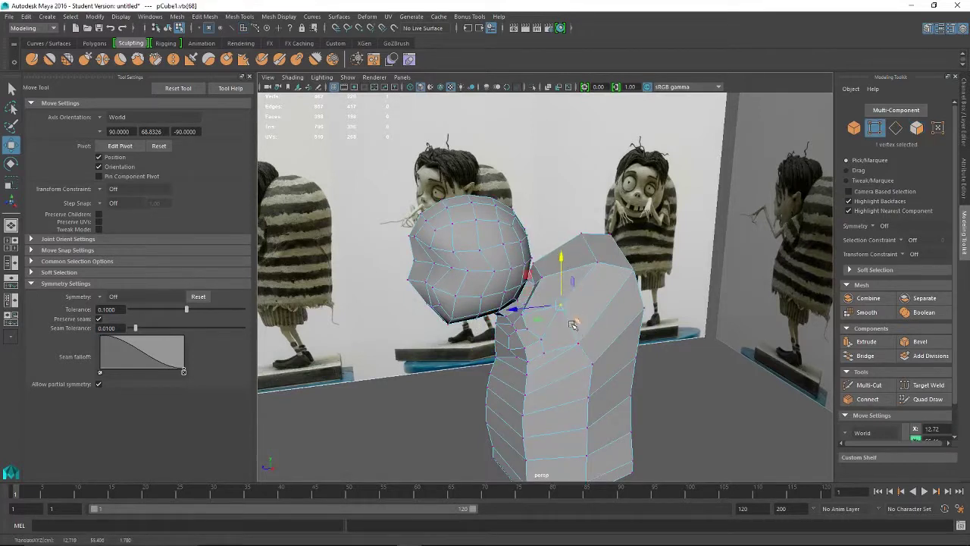
{"action": "left_click_drag", "start_coordinate": [559, 321], "coordinate": [537, 308]}
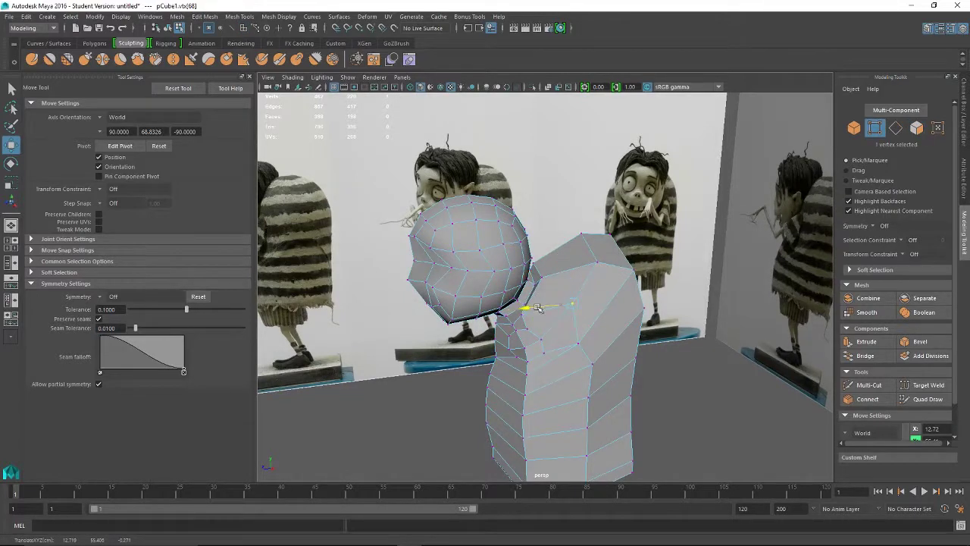
{"action": "left_click", "coordinate": [579, 345]}
{"action": "left_click_drag", "start_coordinate": [557, 347], "coordinate": [578, 314]}
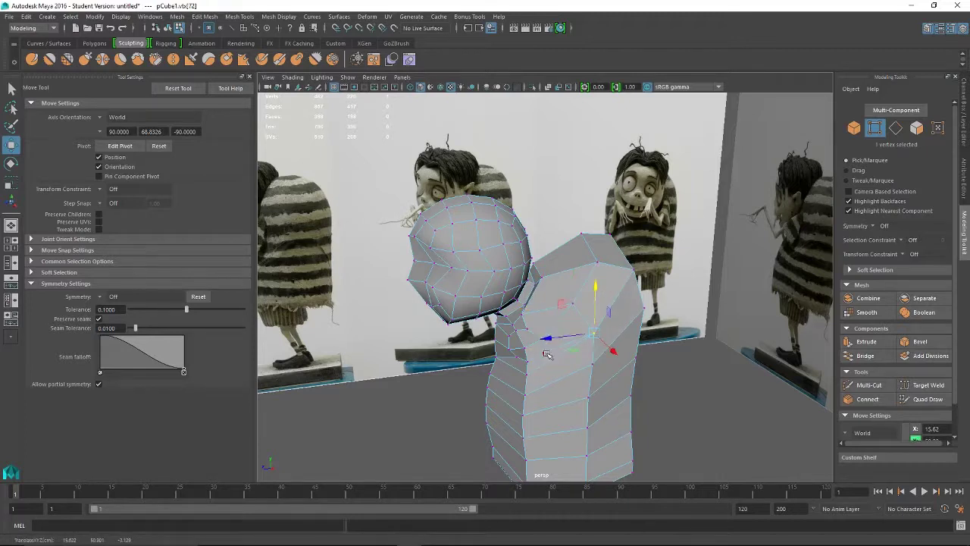
Move the neck-side vertex above the shoulder inset back along Z and raise it slightly
{"action": "left_click", "coordinate": [523, 317]}
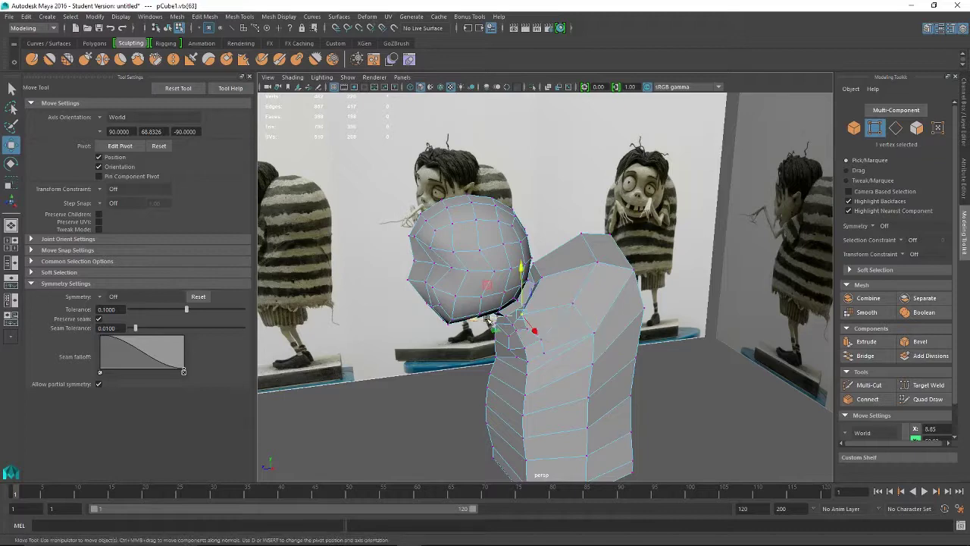
{"action": "left_click_drag", "start_coordinate": [489, 322], "coordinate": [539, 256]}
{"action": "left_click_drag", "start_coordinate": [548, 305], "coordinate": [518, 287], "text": "alt"}
{"action": "right_click_drag", "start_coordinate": [542, 303], "coordinate": [572, 311], "text": "alt"}
{"action": "left_click_drag", "start_coordinate": [572, 311], "coordinate": [591, 356], "text": "alt"}
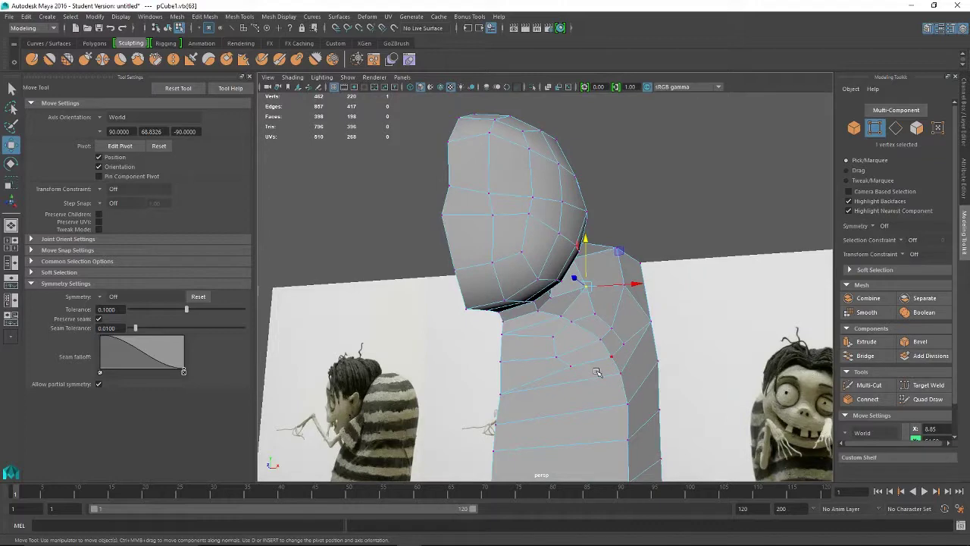
{"action": "left_click_drag", "start_coordinate": [618, 302], "coordinate": [557, 357], "text": "alt"}
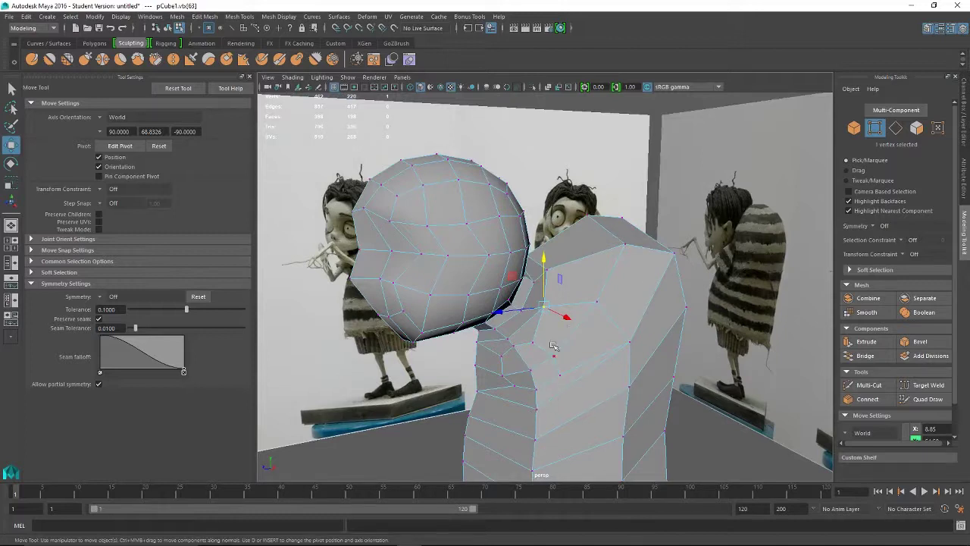
Select the inset's four faces, raise them slightly and shift them outward to about X 10.2
{"action": "right_click_drag", "start_coordinate": [527, 353], "coordinate": [519, 285]}
{"action": "left_click_drag", "start_coordinate": [506, 364], "coordinate": [519, 349]}
{"action": "left_click_drag", "start_coordinate": [547, 317], "coordinate": [548, 308]}
{"action": "left_click_drag", "start_coordinate": [524, 356], "coordinate": [677, 299], "text": "alt"}
{"action": "left_click", "coordinate": [657, 335]}
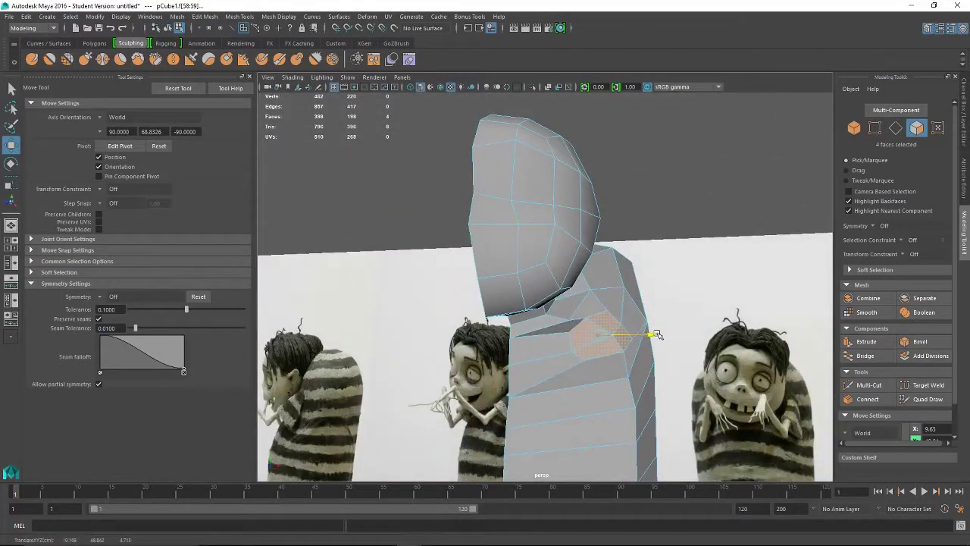
{"action": "left_click_drag", "start_coordinate": [657, 334], "coordinate": [657, 334]}
Switch to vertex selection and move the chest-side vertex beside the inset to about X 6.75, slightly back in depth and up
{"action": "right_click_drag", "start_coordinate": [627, 350], "coordinate": [567, 255]}
{"action": "left_click", "coordinate": [615, 342]}
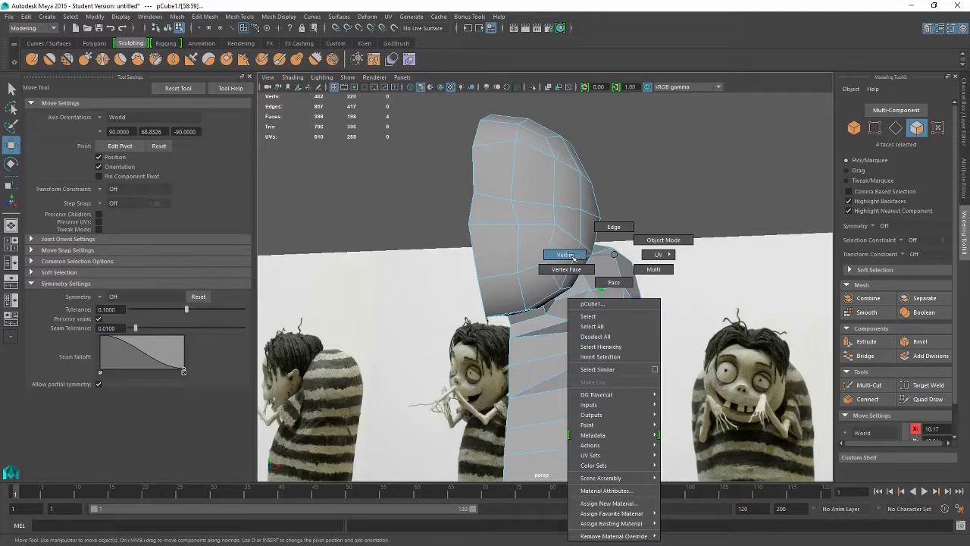
{"action": "right_click_drag", "start_coordinate": [566, 254], "coordinate": [573, 258]}
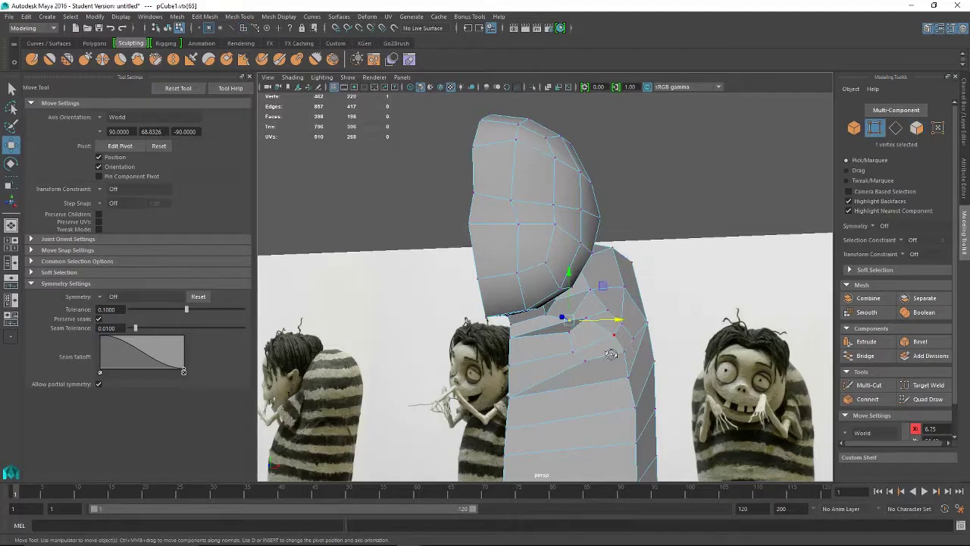
{"action": "left_click_drag", "start_coordinate": [572, 319], "coordinate": [467, 361], "text": "alt"}
{"action": "left_click_drag", "start_coordinate": [443, 345], "coordinate": [458, 338]}
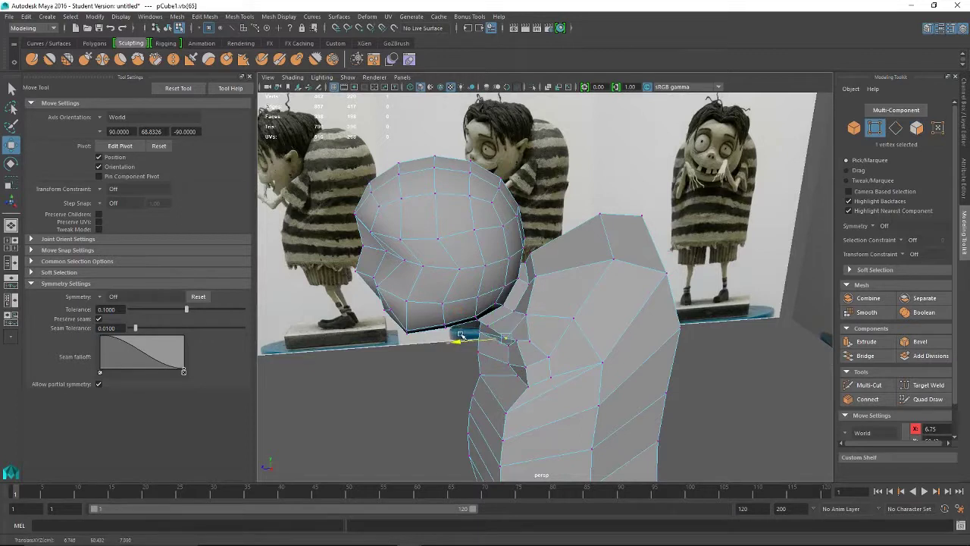
{"action": "left_click_drag", "start_coordinate": [505, 298], "coordinate": [506, 291]}
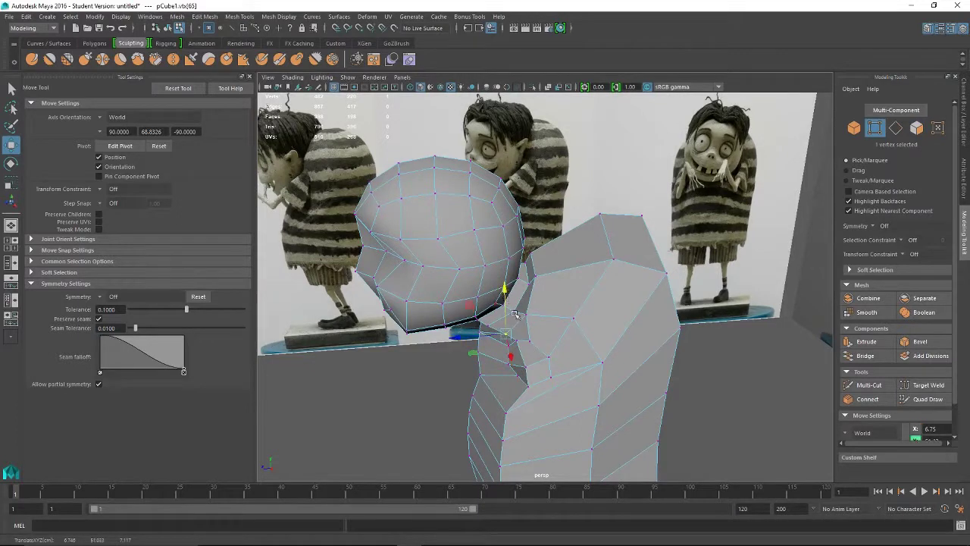
Reposition the inset's lower and chest-side vertices in width and depth to even out its rounded outline
{"action": "left_click", "coordinate": [515, 375]}
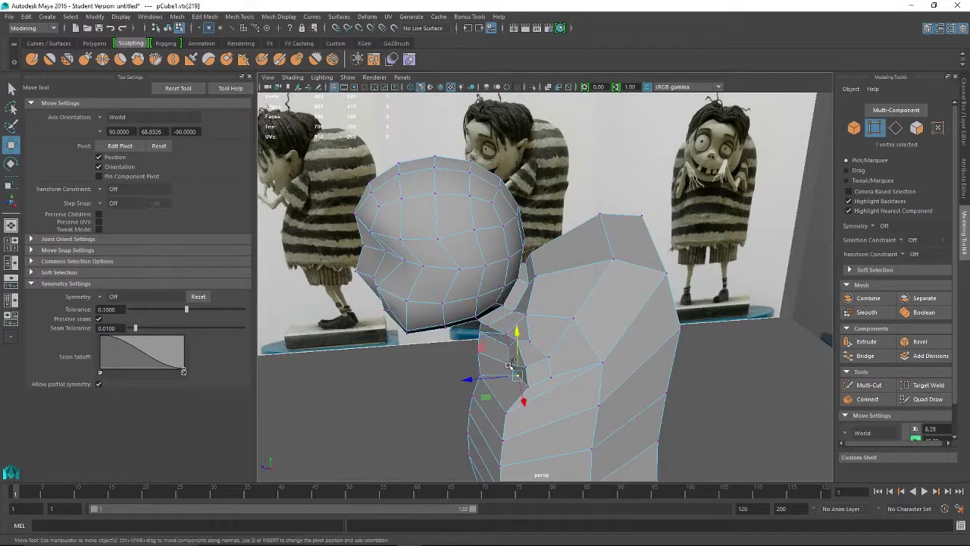
{"action": "left_click_drag", "start_coordinate": [509, 367], "coordinate": [583, 381]}
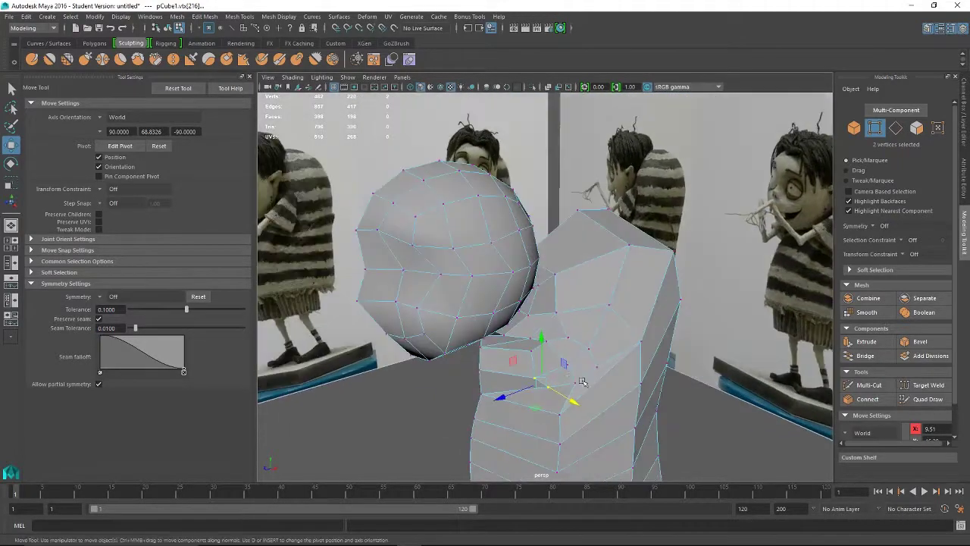
{"action": "left_click_drag", "start_coordinate": [533, 353], "coordinate": [648, 348], "text": "alt"}
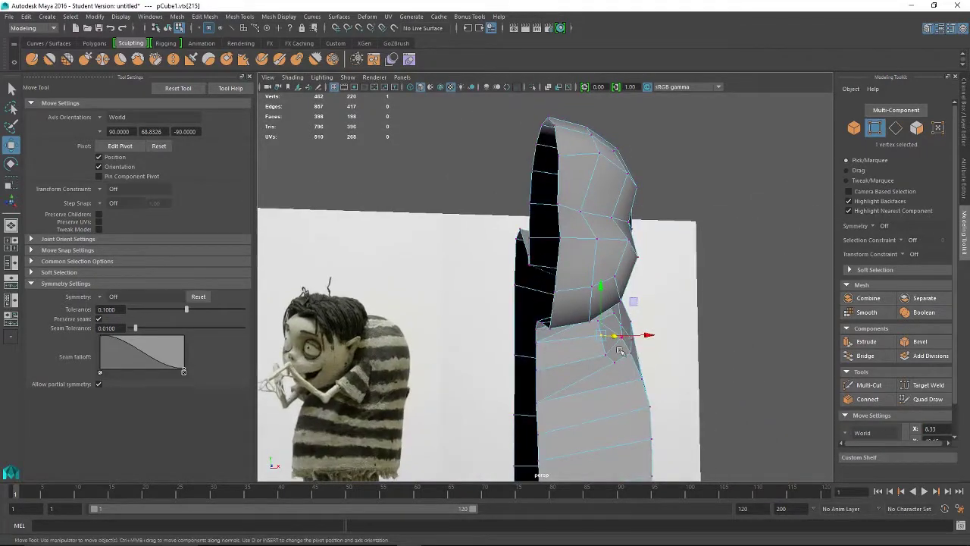
{"action": "left_click_drag", "start_coordinate": [655, 381], "coordinate": [516, 385], "text": "alt"}
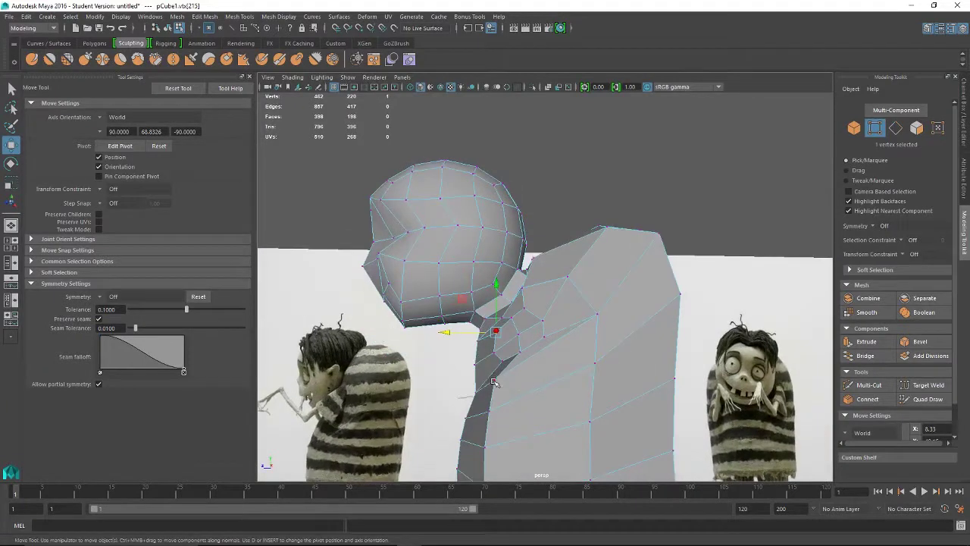
Move the sweater's front corner vertex just below the inset back to about Z 4.9
{"action": "left_click", "coordinate": [495, 381]}
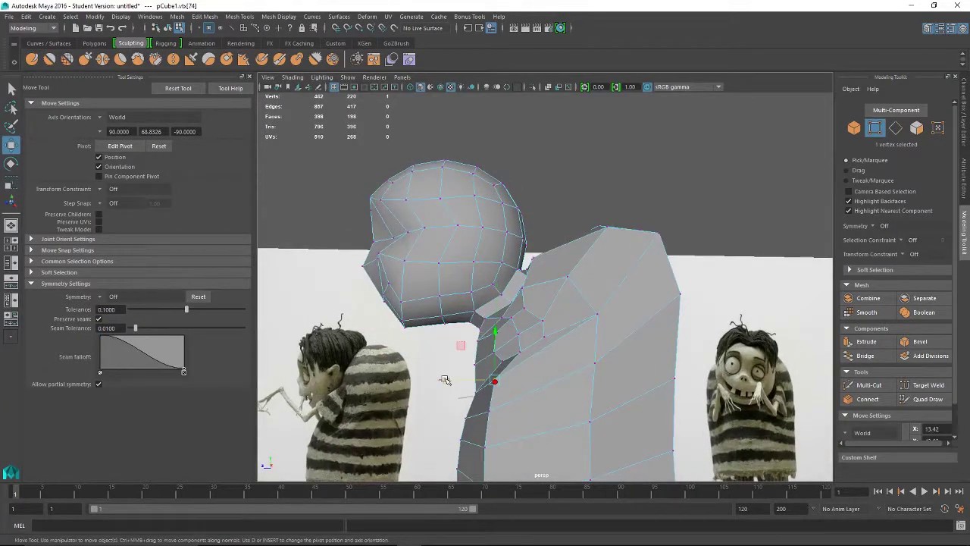
{"action": "middle_click_drag", "start_coordinate": [445, 379], "coordinate": [494, 379]}
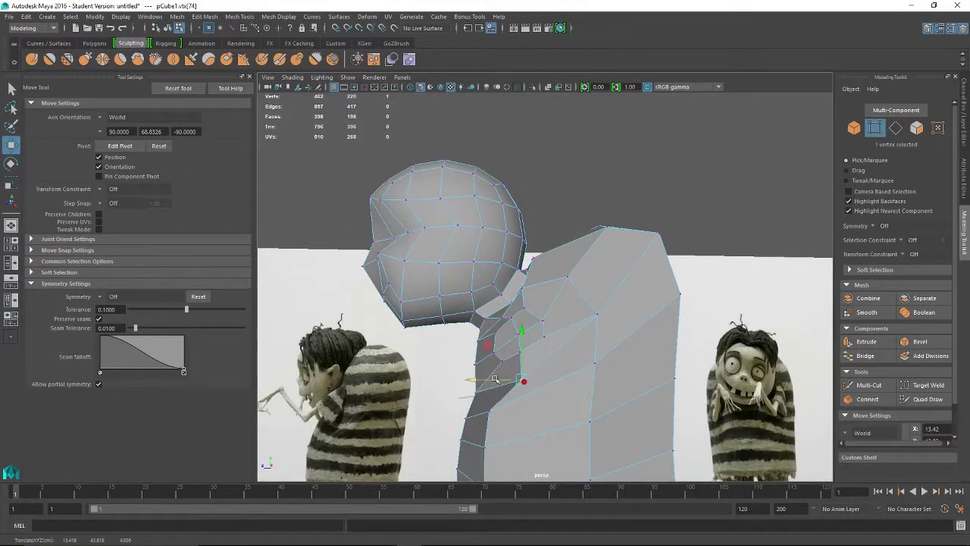
{"action": "left_click_drag", "start_coordinate": [494, 379], "coordinate": [682, 384], "text": "alt"}
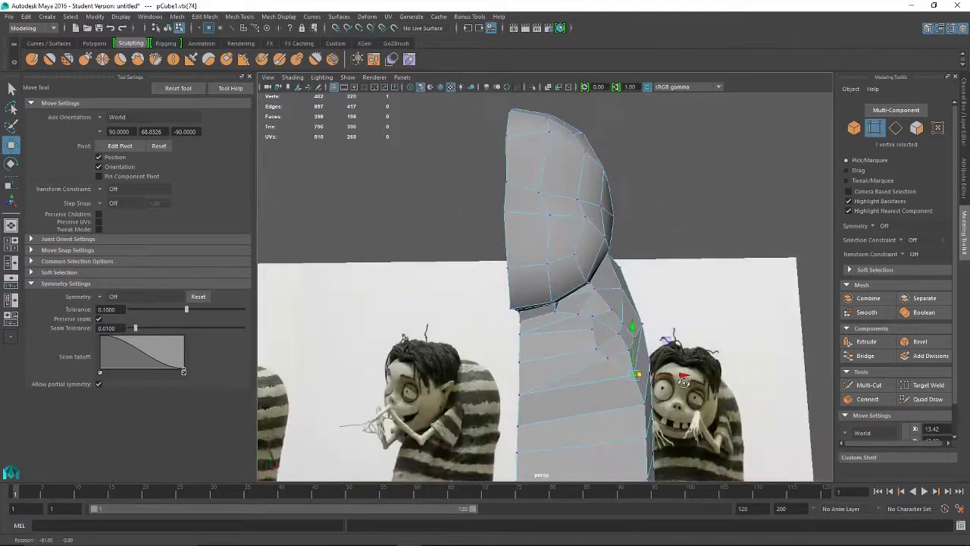
Move the next two front corner vertices down the sweater inward to about X 12.3 and 12.5, and back along Z
{"action": "left_click", "coordinate": [646, 405]}
{"action": "middle_click_drag", "start_coordinate": [689, 400], "coordinate": [655, 434]}
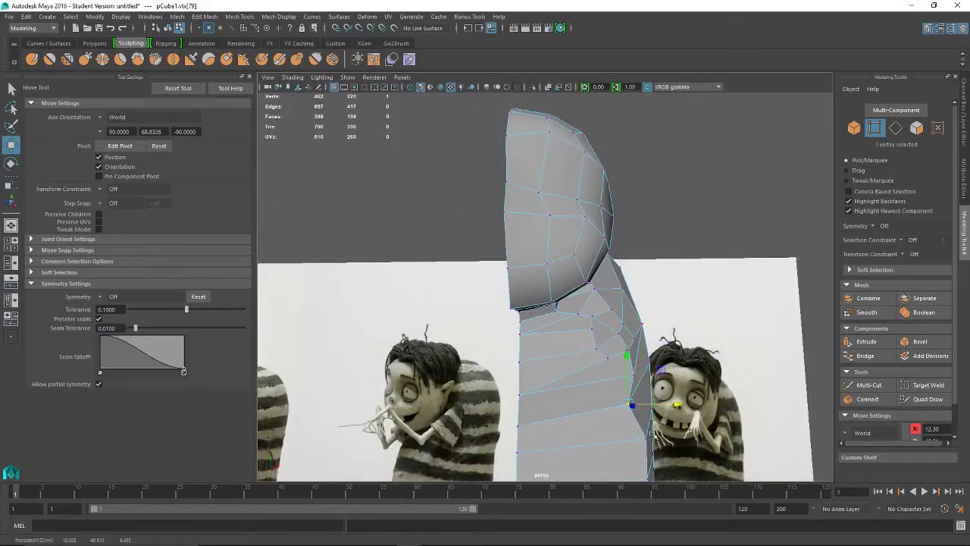
{"action": "left_click", "coordinate": [648, 439]}
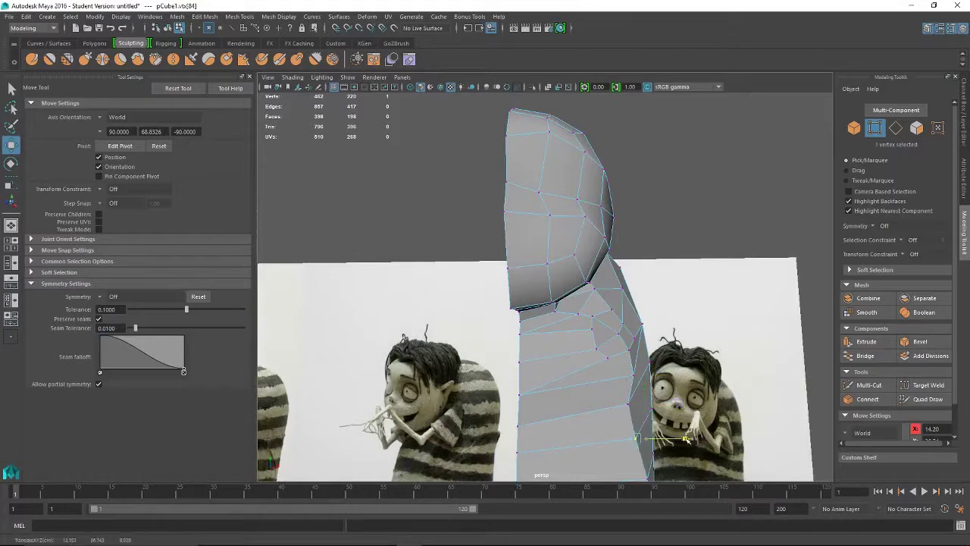
{"action": "left_click_drag", "start_coordinate": [648, 438], "coordinate": [456, 418], "text": "alt"}
{"action": "left_click", "coordinate": [473, 418]}
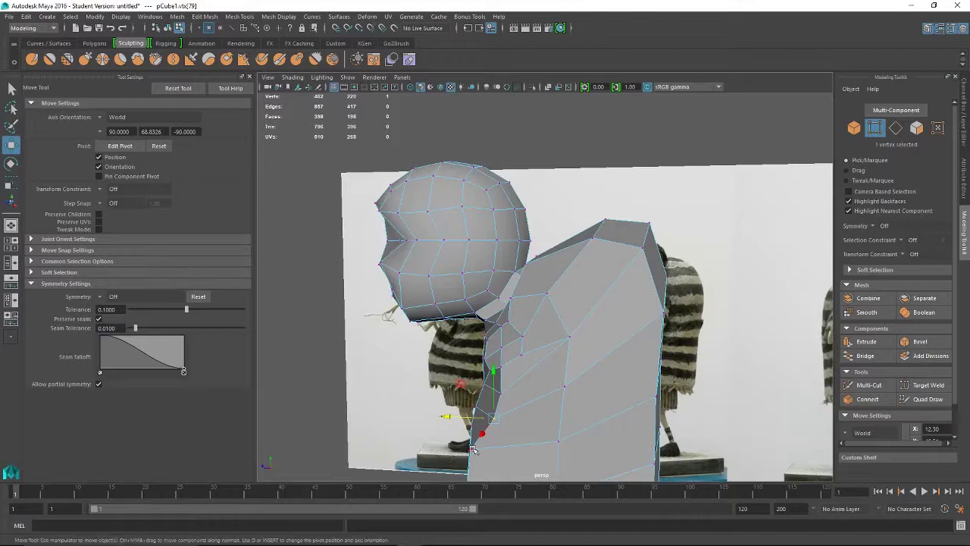
{"action": "left_click", "coordinate": [474, 448]}
{"action": "left_click_drag", "start_coordinate": [474, 447], "coordinate": [562, 261], "text": "alt"}
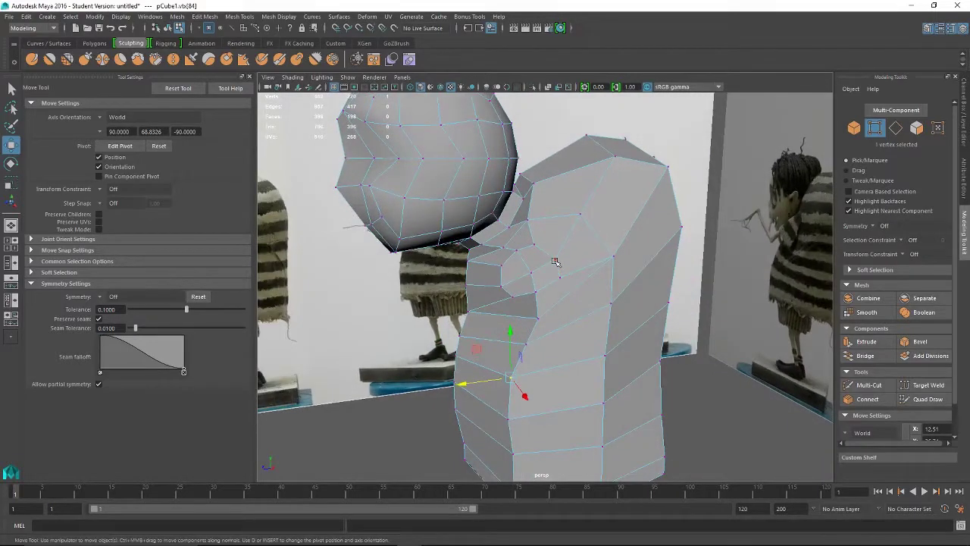
Raise the inset's upper back vertex to a height of about 51.1
{"action": "left_click", "coordinate": [555, 262]}
{"action": "left_click_drag", "start_coordinate": [557, 202], "coordinate": [563, 286]}
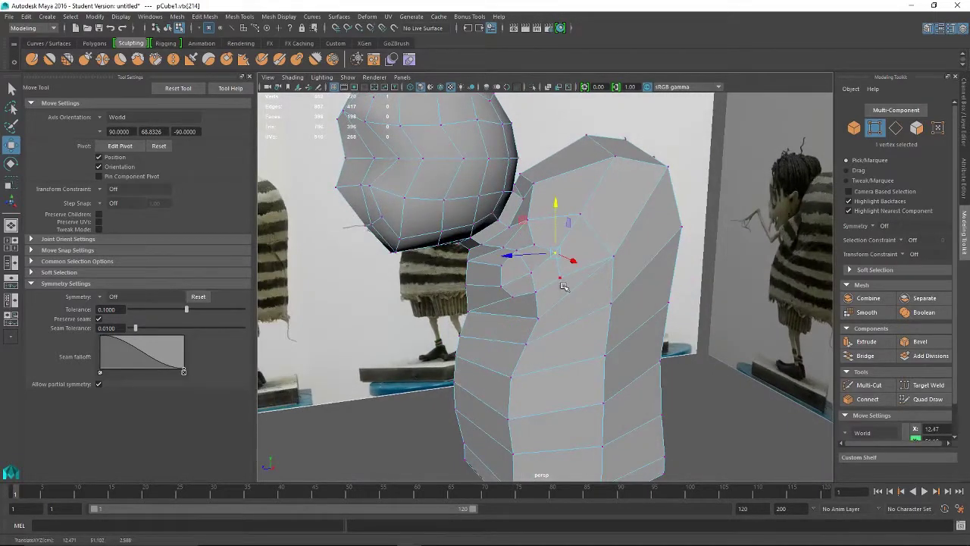
{"action": "left_click_drag", "start_coordinate": [672, 312], "coordinate": [542, 319], "text": "alt"}
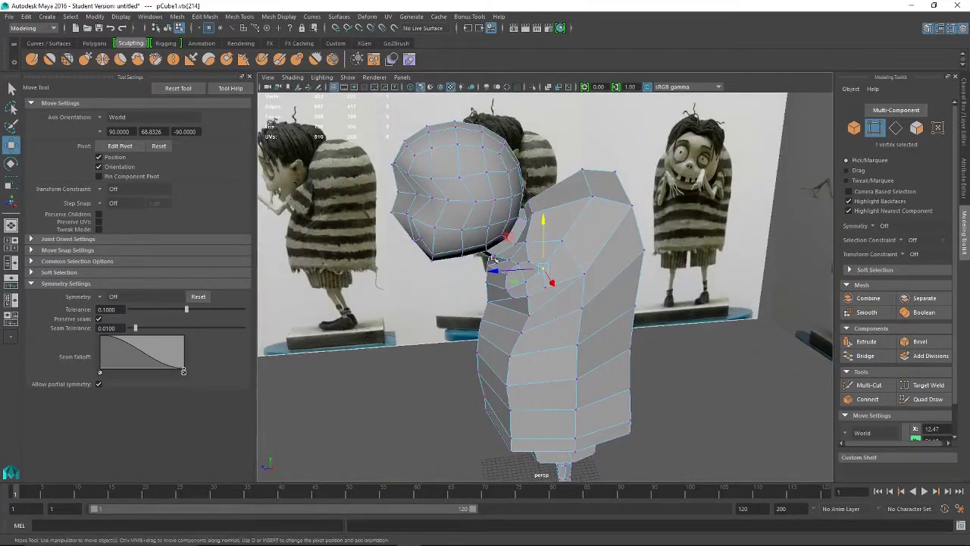
Switch to face selection and select the four faces that form the rounded shoulder inset
{"action": "left_click_drag", "start_coordinate": [504, 259], "coordinate": [599, 322], "text": "alt"}
{"action": "right_click_drag", "start_coordinate": [599, 322], "coordinate": [695, 367], "text": "alt"}
{"action": "right_click", "coordinate": [573, 308]}
{"action": "right_click_drag", "start_coordinate": [573, 307], "coordinate": [573, 289]}
{"action": "left_click", "coordinate": [552, 301]}
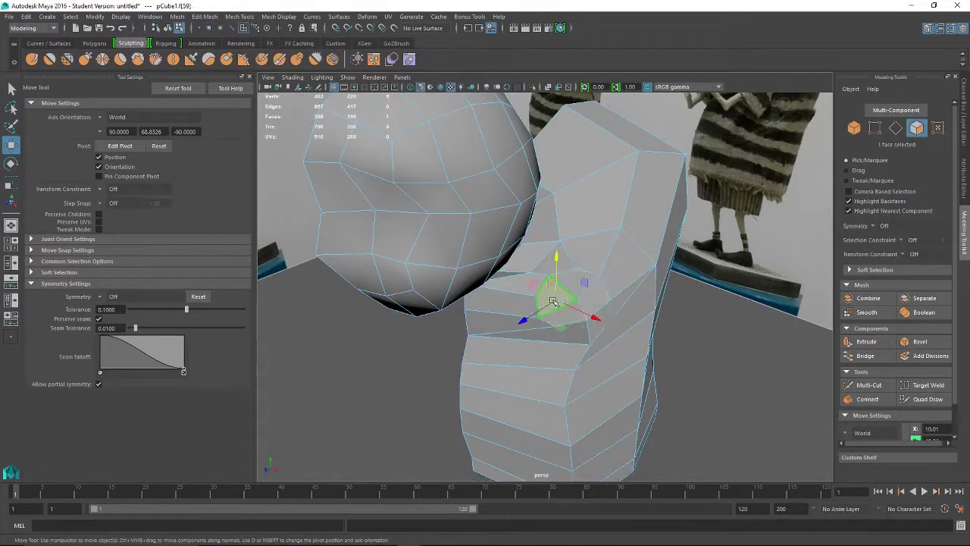
{"action": "left_click", "coordinate": [590, 299], "text": "shift"}
{"action": "left_click", "coordinate": [574, 280], "text": "shift"}
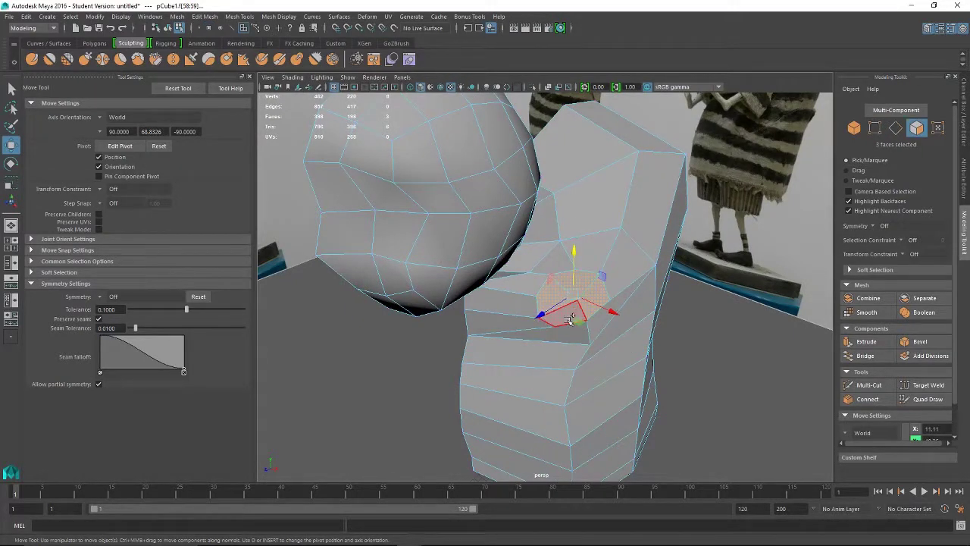
{"action": "left_click", "coordinate": [566, 314], "text": "shift"}
{"action": "left_click_drag", "start_coordinate": [608, 313], "coordinate": [641, 301], "text": "alt"}
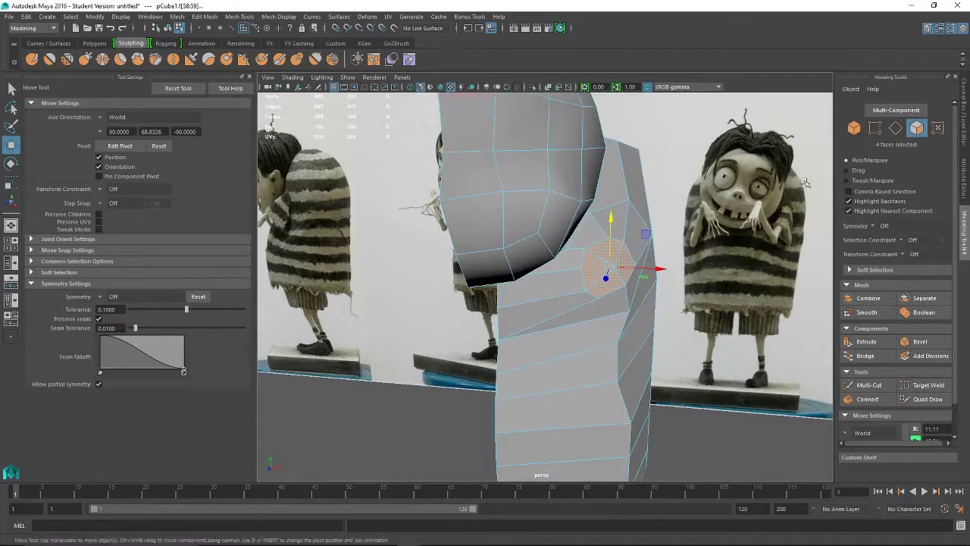
Extrude the four shoulder inset faces outward to about X 13.6 and scale them down slightly
{"action": "left_click", "coordinate": [867, 342]}
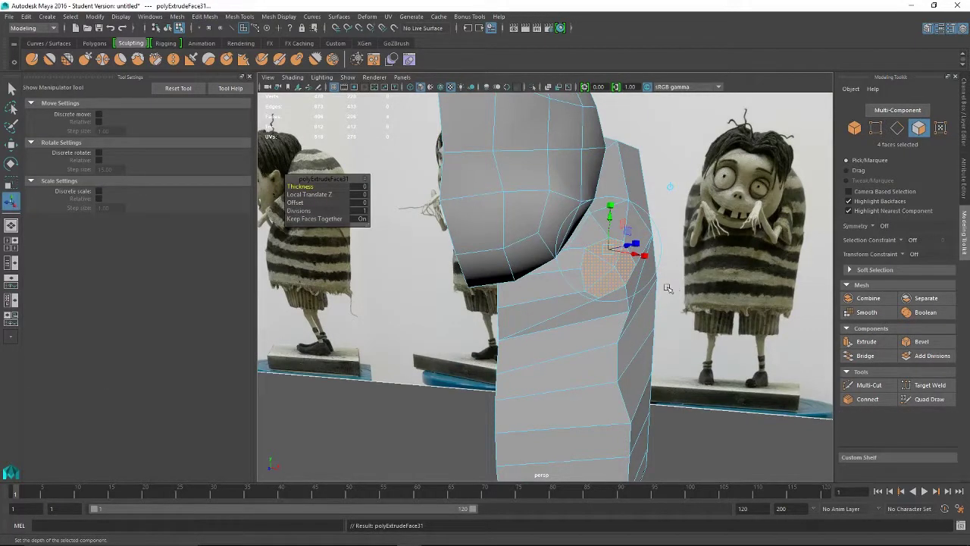
{"action": "key", "text": "w"}
{"action": "left_click_drag", "start_coordinate": [660, 273], "coordinate": [686, 273]}
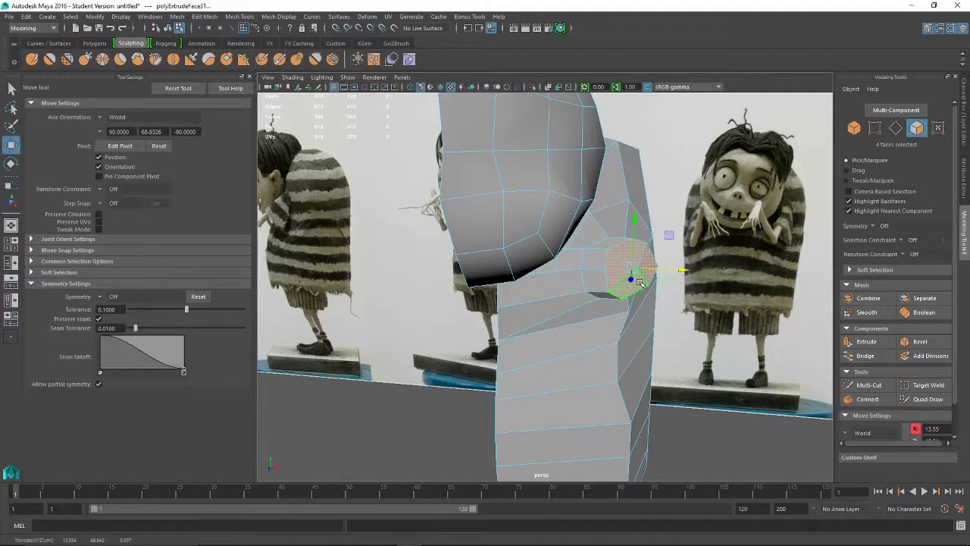
{"action": "key", "text": "r"}
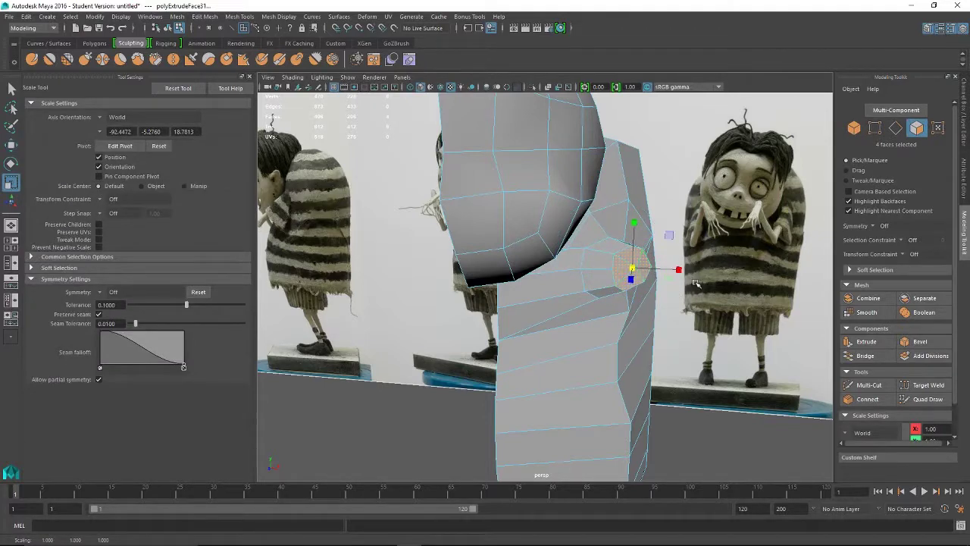
Move the extruded shoulder faces to about X 12.2 and Z 5.7, and raise them to a height of about 49.1
{"action": "key", "text": "w"}
{"action": "left_click_drag", "start_coordinate": [686, 273], "coordinate": [581, 301]}
{"action": "left_click_drag", "start_coordinate": [488, 293], "coordinate": [482, 292]}
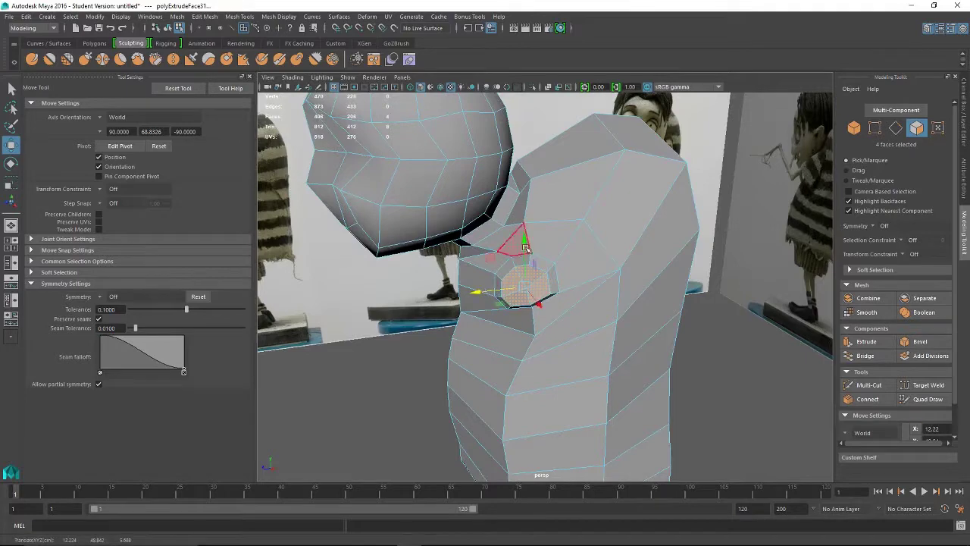
{"action": "left_click_drag", "start_coordinate": [524, 245], "coordinate": [640, 271]}
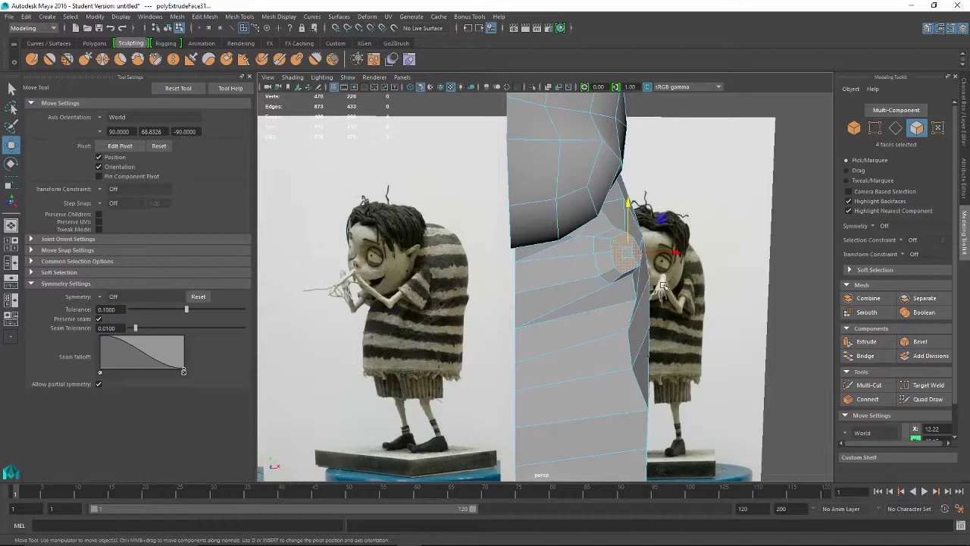
Try rotating the four extruded shoulder faces to tilt the end of the sleeve
{"action": "key", "text": "e"}
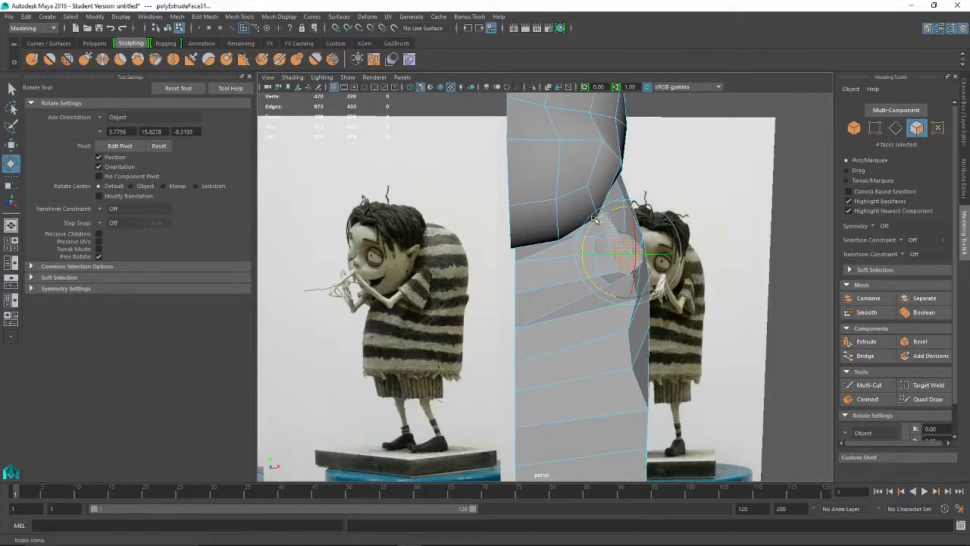
{"action": "left_click_drag", "start_coordinate": [595, 219], "coordinate": [582, 235]}
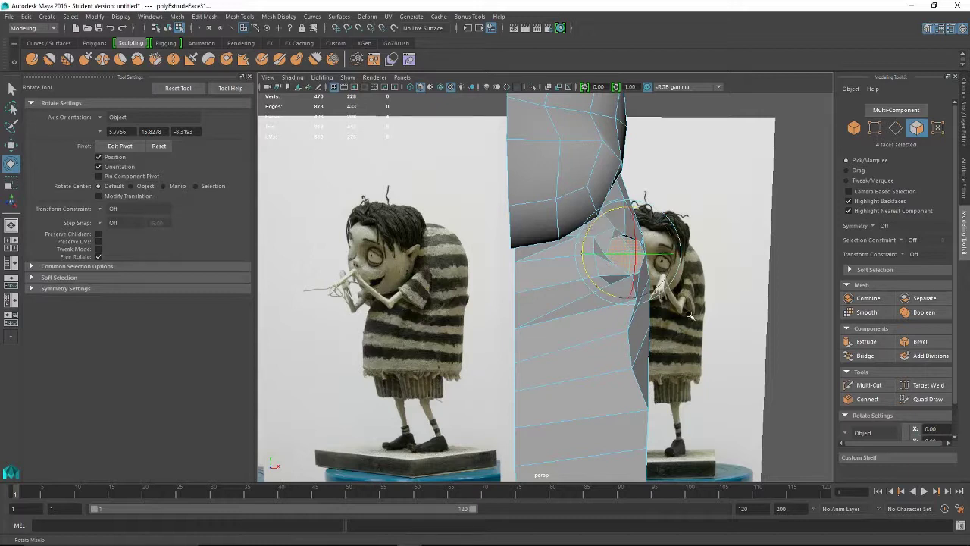
{"action": "key", "text": "ctrl+z"}
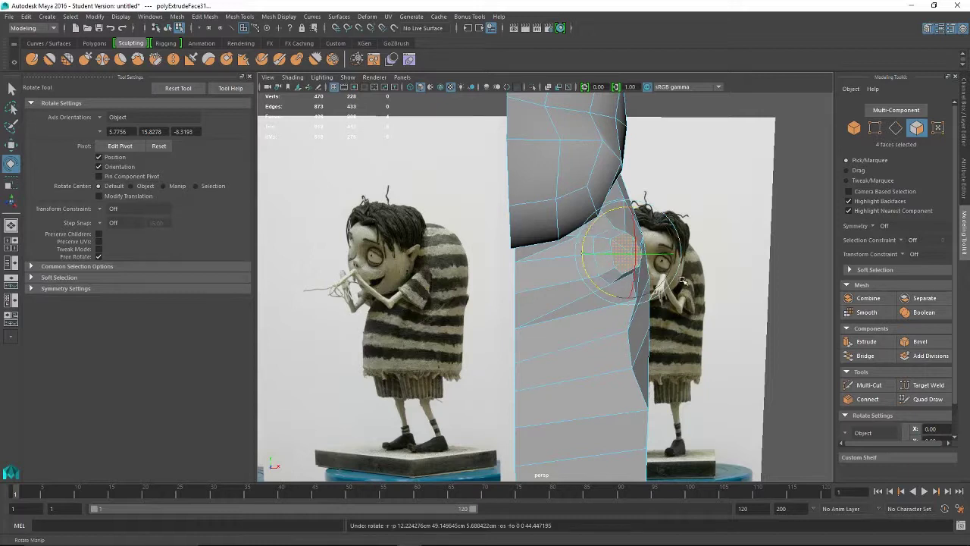
Scale the extruded shoulder faces along X to flatten the end of the sleeve
{"action": "key", "text": "w"}
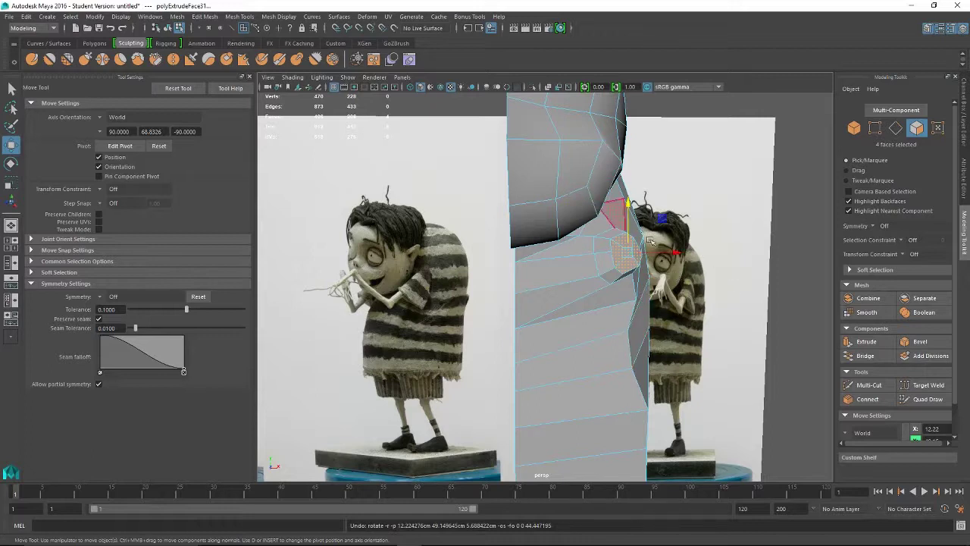
{"action": "key", "text": "r"}
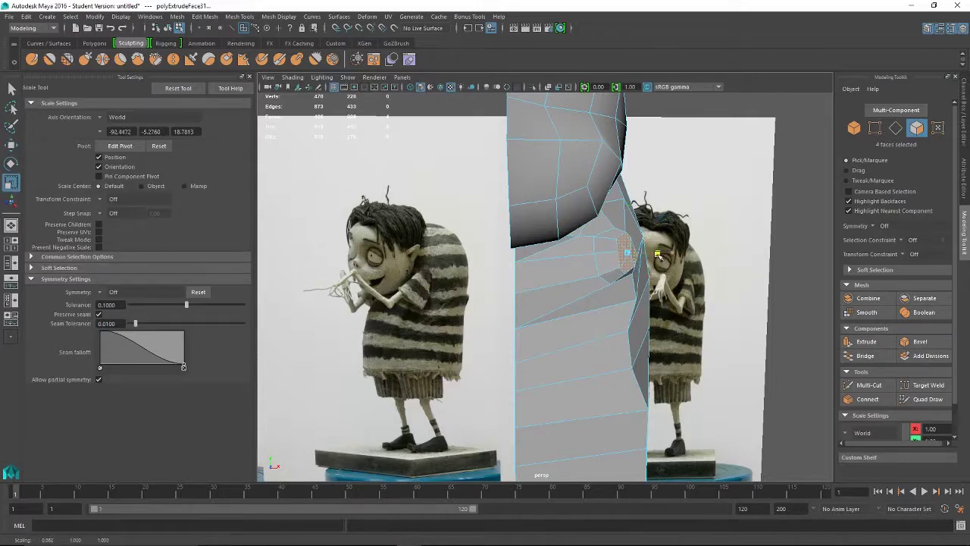
{"action": "left_click_drag", "start_coordinate": [659, 256], "coordinate": [658, 257]}
{"action": "left_click_drag", "start_coordinate": [693, 316], "coordinate": [705, 337], "text": "alt"}
Extrude the four end faces again, move them outward to about X 13.7 and scale them uniformly to about 0.82
{"action": "left_click", "coordinate": [866, 341]}
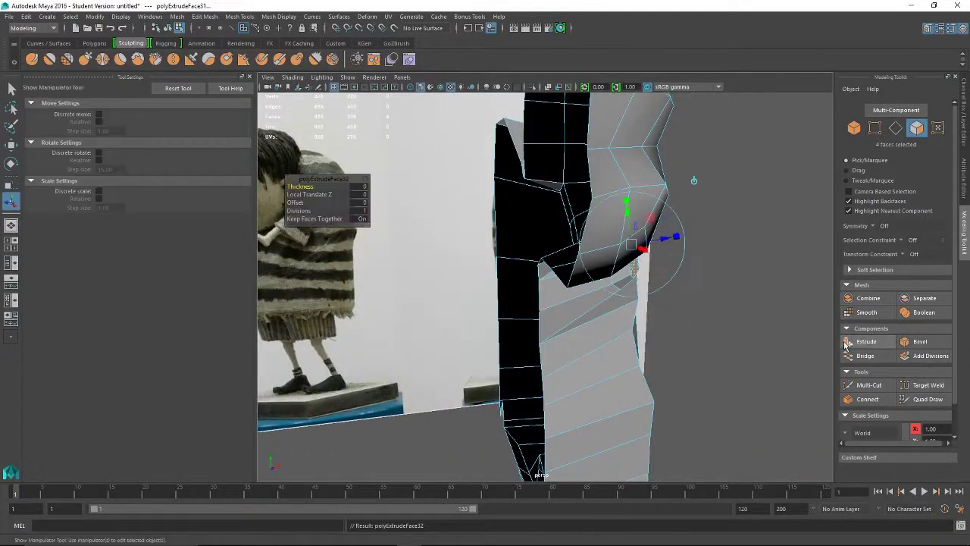
{"action": "key", "text": "w"}
{"action": "left_click_drag", "start_coordinate": [707, 317], "coordinate": [676, 264], "text": "alt"}
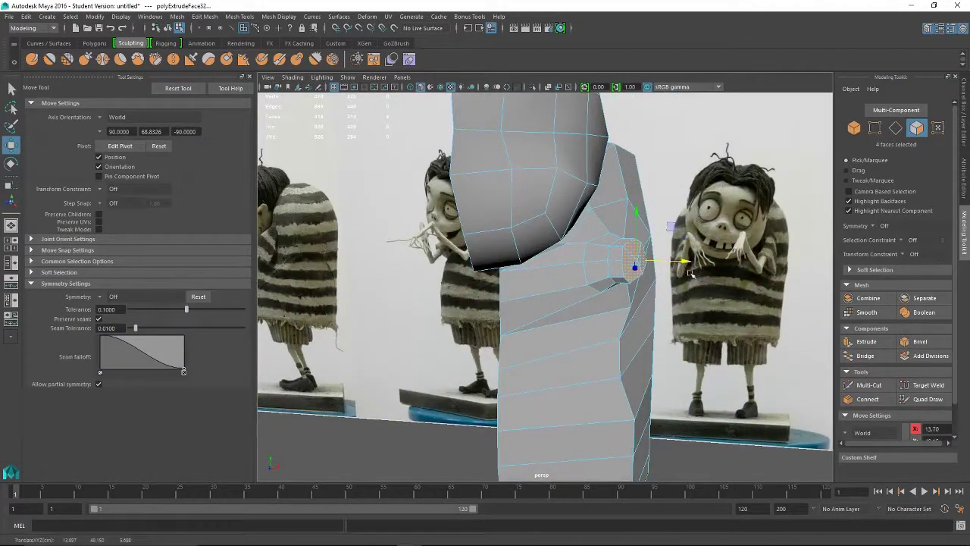
{"action": "key", "text": "r"}
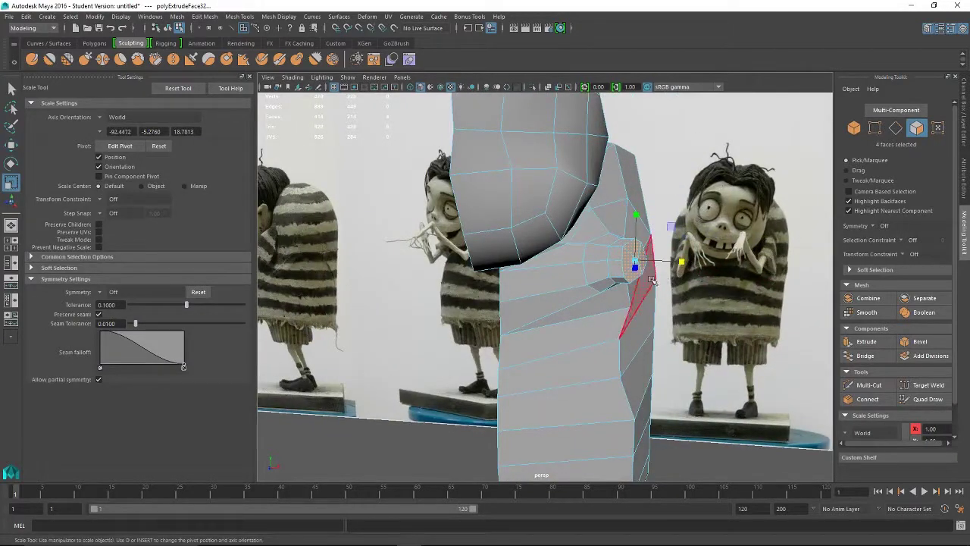
{"action": "left_click_drag", "start_coordinate": [638, 254], "coordinate": [639, 257]}
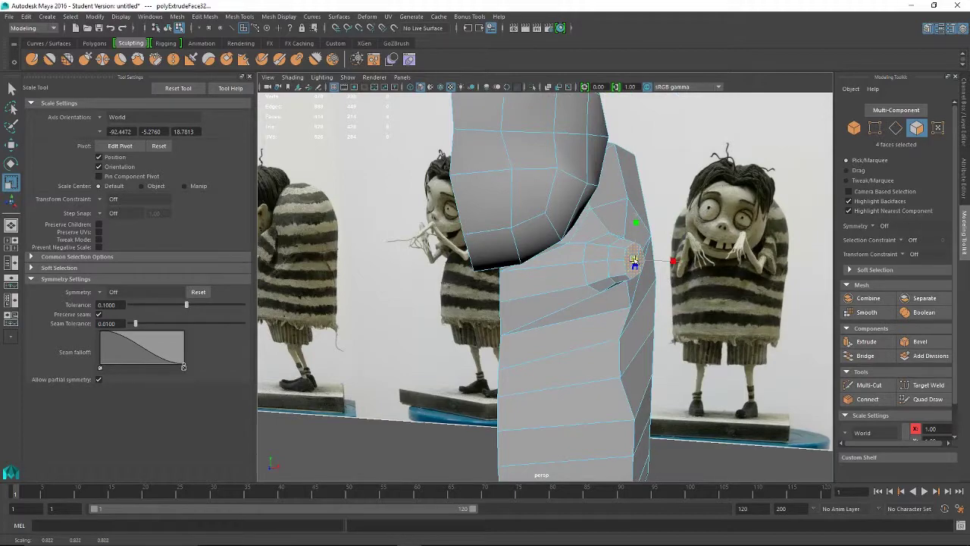
Switch to edge selection, select the eight-edge loop between the two sleeve extrusions and enlarge it slightly
{"action": "left_click_drag", "start_coordinate": [677, 316], "coordinate": [614, 318], "text": "alt"}
{"action": "right_click_drag", "start_coordinate": [580, 265], "coordinate": [586, 245]}
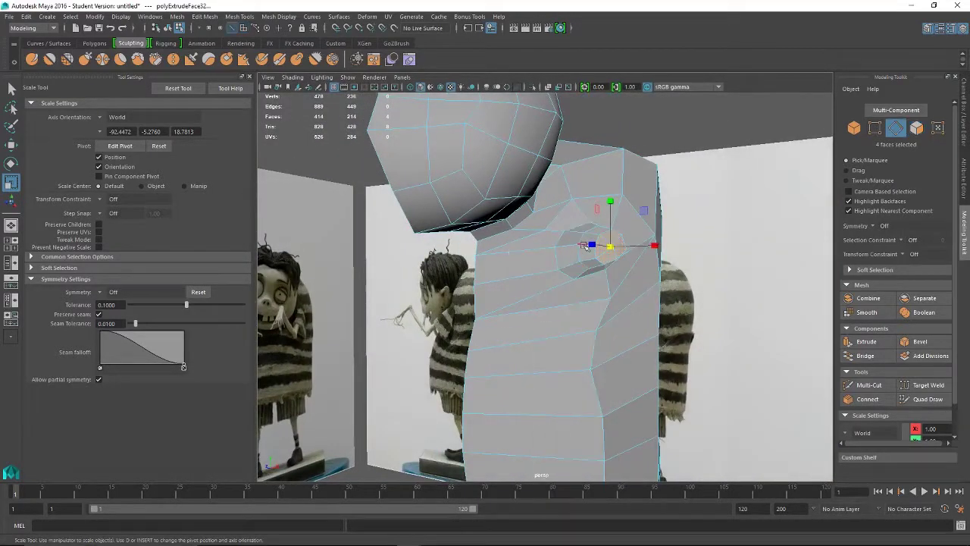
{"action": "double_click", "coordinate": [576, 307]}
{"action": "left_click_drag", "start_coordinate": [576, 307], "coordinate": [641, 315], "text": "alt"}
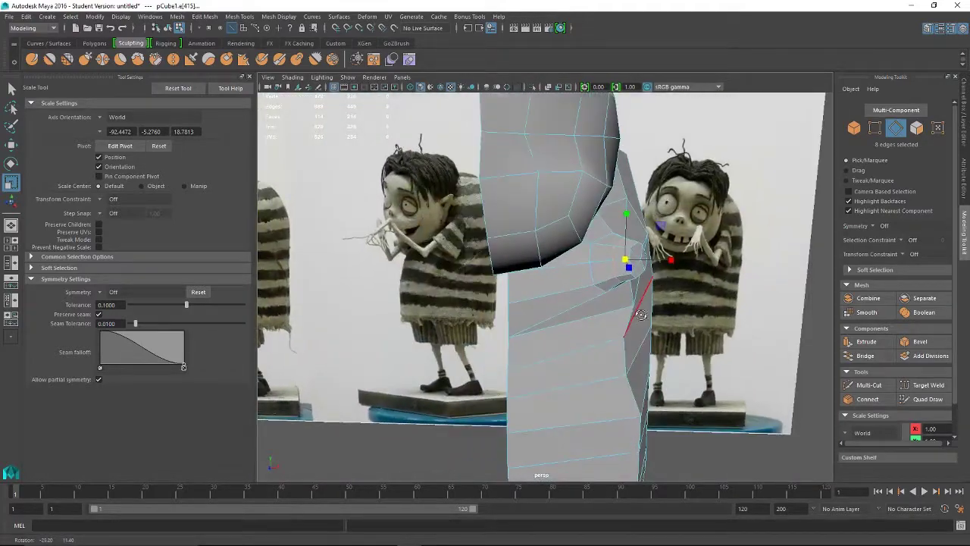
{"action": "left_click_drag", "start_coordinate": [624, 261], "coordinate": [636, 256]}
Select the eight border edges around the sleeve's end faces and scale them up uniformly to about 1.28
{"action": "left_click", "coordinate": [636, 248]}
{"action": "left_click", "coordinate": [631, 270], "text": "shift"}
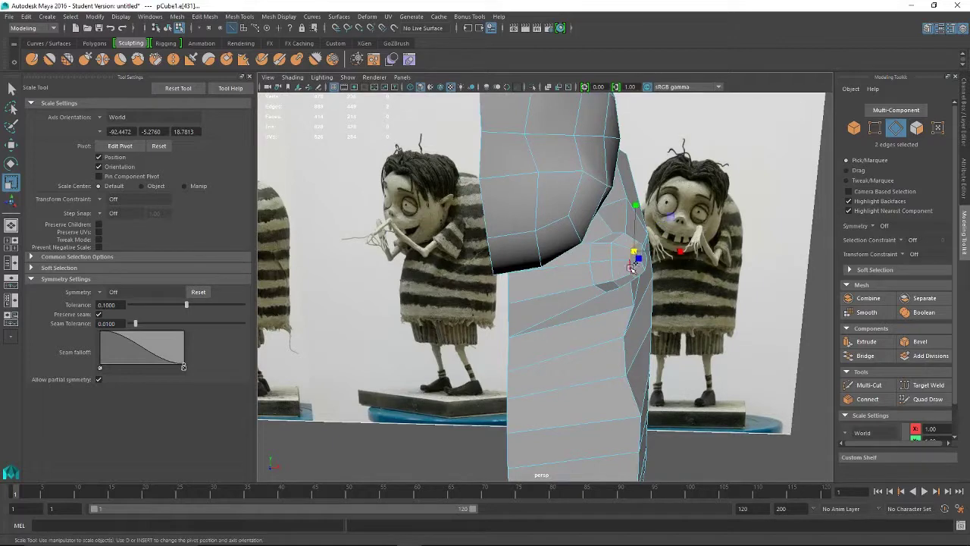
{"action": "left_click_drag", "start_coordinate": [635, 275], "coordinate": [539, 280], "text": "alt"}
{"action": "left_click", "coordinate": [539, 280], "text": "shift"}
{"action": "left_click", "coordinate": [542, 297], "text": "shift"}
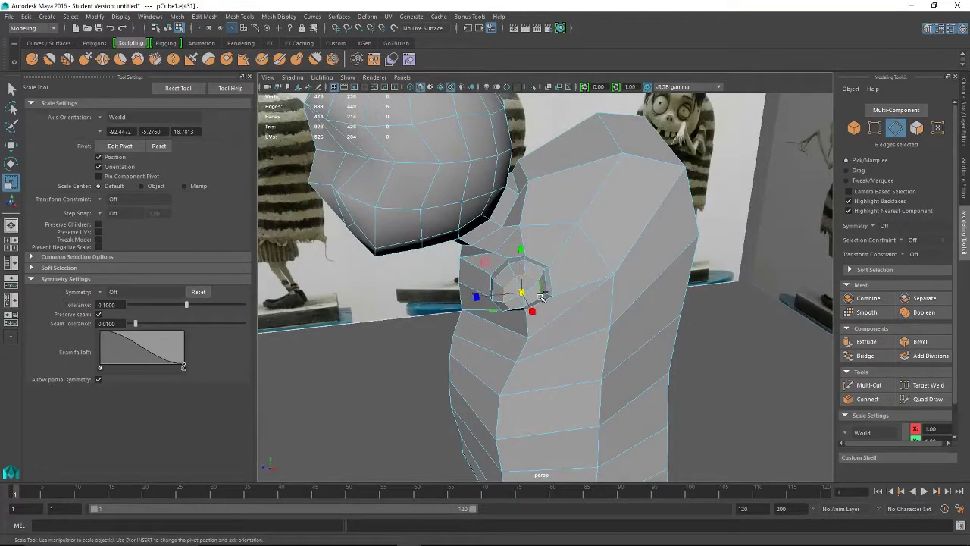
{"action": "left_click", "coordinate": [537, 300], "text": "shift"}
{"action": "left_click_drag", "start_coordinate": [537, 300], "coordinate": [626, 270], "text": "alt"}
{"action": "left_click", "coordinate": [539, 247], "text": "shift"}
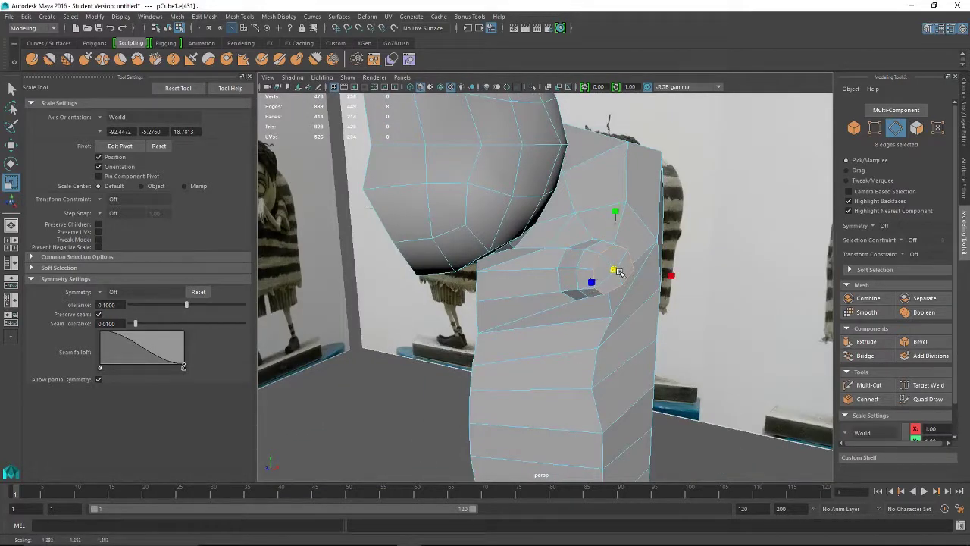
{"action": "left_click_drag", "start_coordinate": [626, 271], "coordinate": [683, 285], "text": "alt"}
Extrude the eight border edges outward to about X 15.9 and scale the new rim up slightly
{"action": "key", "text": "ctrl+e"}
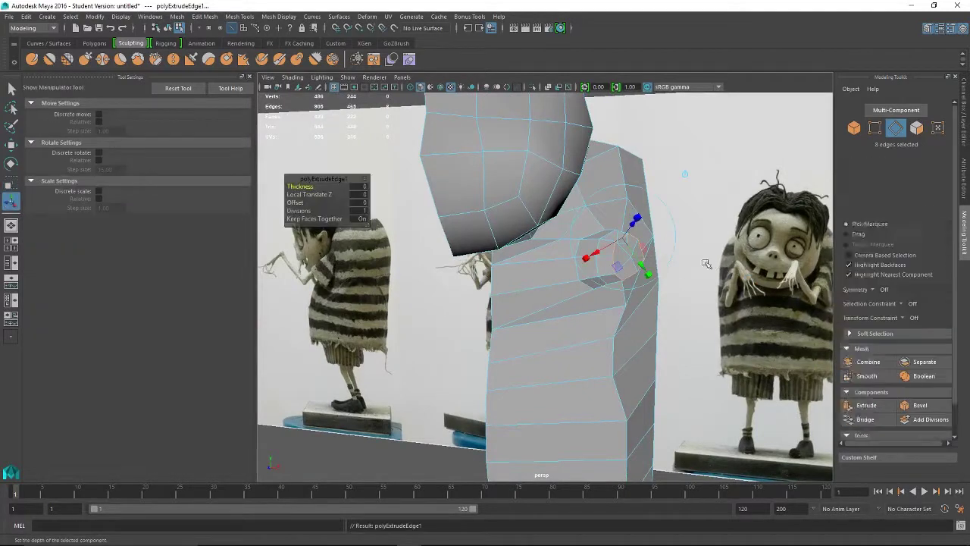
{"action": "key", "text": "w"}
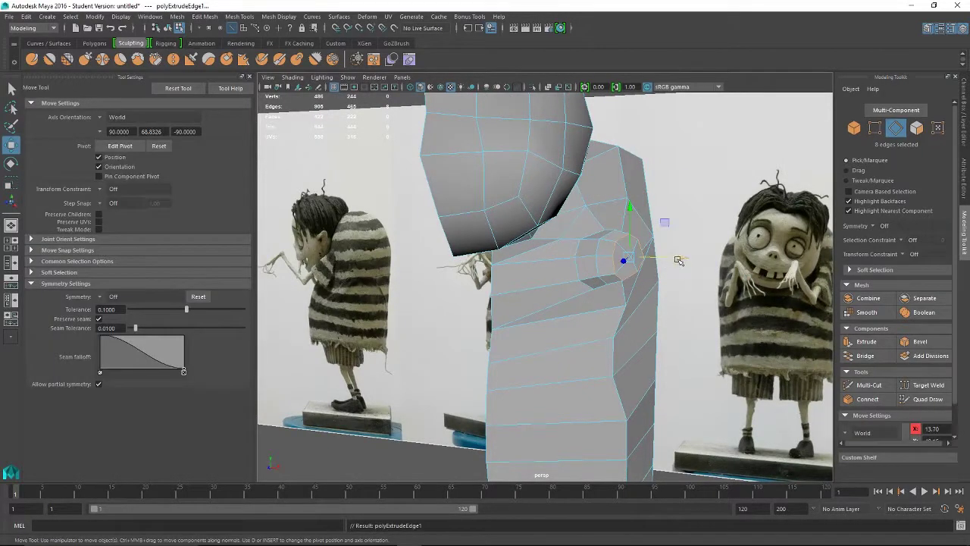
{"action": "left_click_drag", "start_coordinate": [679, 260], "coordinate": [572, 291]}
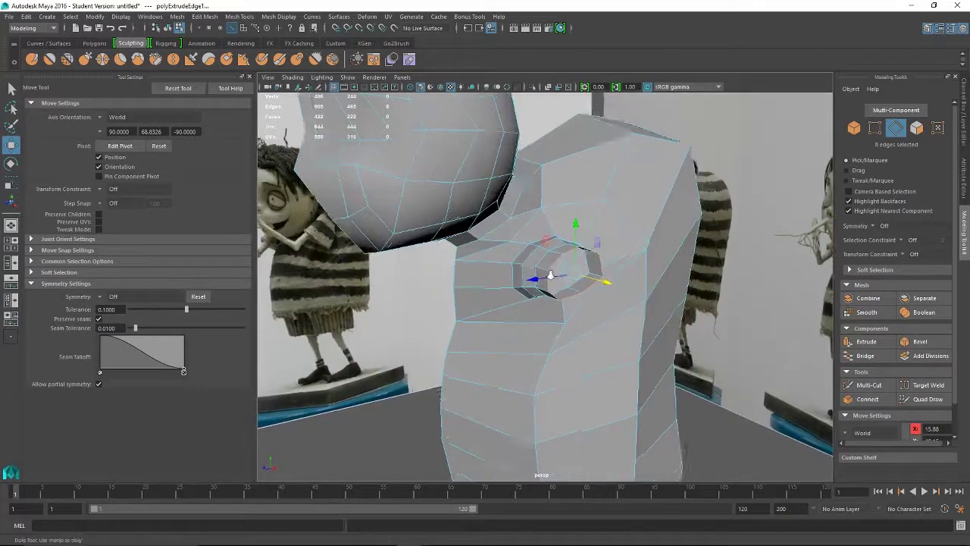
{"action": "right_click_drag", "start_coordinate": [572, 292], "coordinate": [672, 306], "text": "alt"}
{"action": "left_click_drag", "start_coordinate": [672, 305], "coordinate": [652, 301], "text": "alt"}
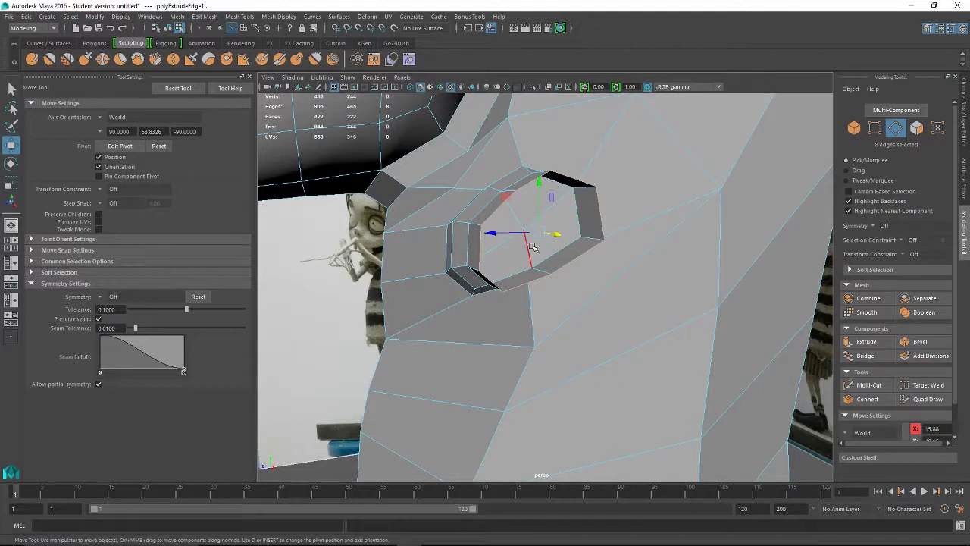
{"action": "key", "text": "r"}
{"action": "left_click_drag", "start_coordinate": [557, 233], "coordinate": [551, 235]}
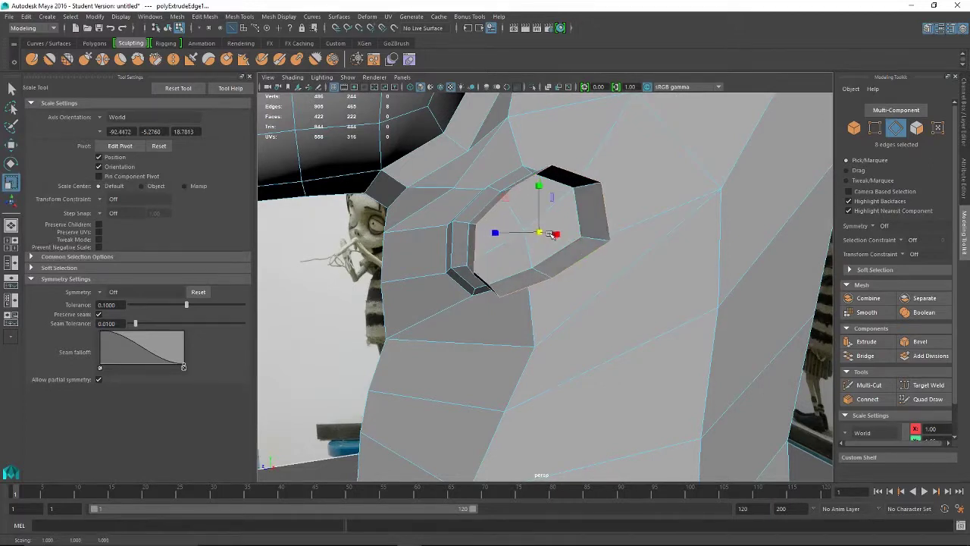
Select the four faces inside the extruded rim and move them outward to about X 14.2
{"action": "left_click", "coordinate": [514, 258]}
{"action": "right_click_drag", "start_coordinate": [514, 254], "coordinate": [517, 279]}
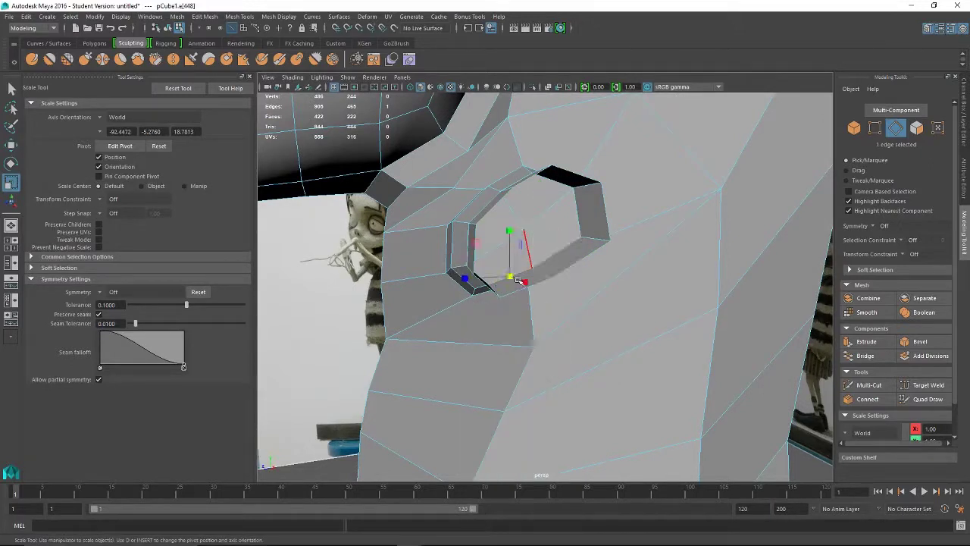
{"action": "left_click", "coordinate": [519, 261]}
{"action": "left_click", "coordinate": [545, 215], "text": "shift"}
{"action": "left_click", "coordinate": [530, 199], "text": "shift"}
{"action": "left_click", "coordinate": [504, 226], "text": "shift"}
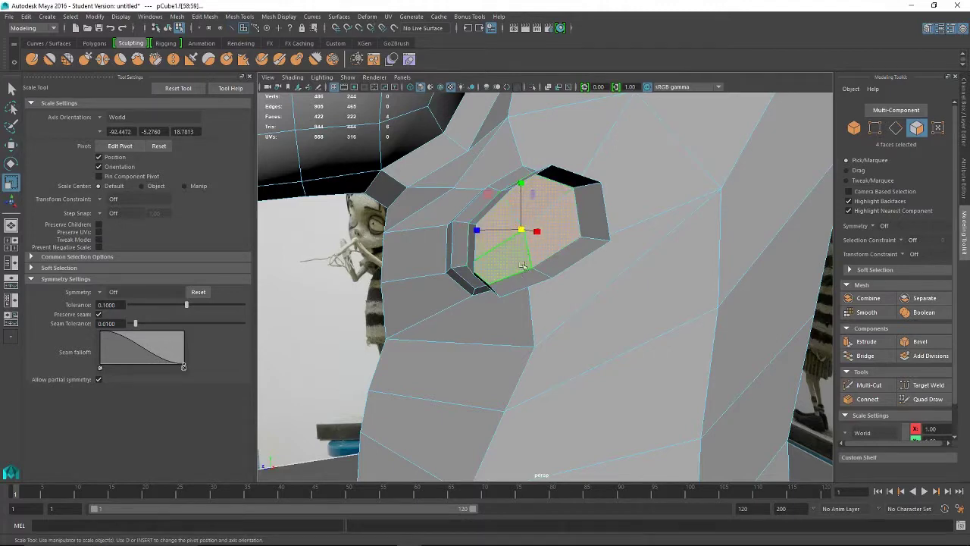
{"action": "left_click_drag", "start_coordinate": [522, 264], "coordinate": [571, 288], "text": "alt"}
{"action": "key", "text": "w"}
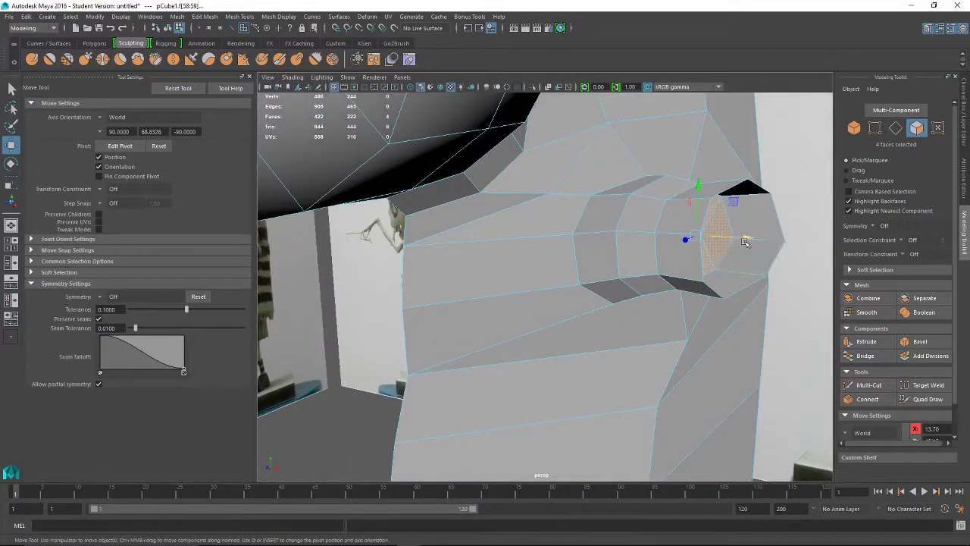
{"action": "mouse_move", "coordinate": [745, 241]}
{"action": "left_mouse_down"}
{"action": "mouse_move", "coordinate": [806, 241]}
{"action": "mouse_move", "coordinate": [756, 243]}
{"action": "left_mouse_up"}
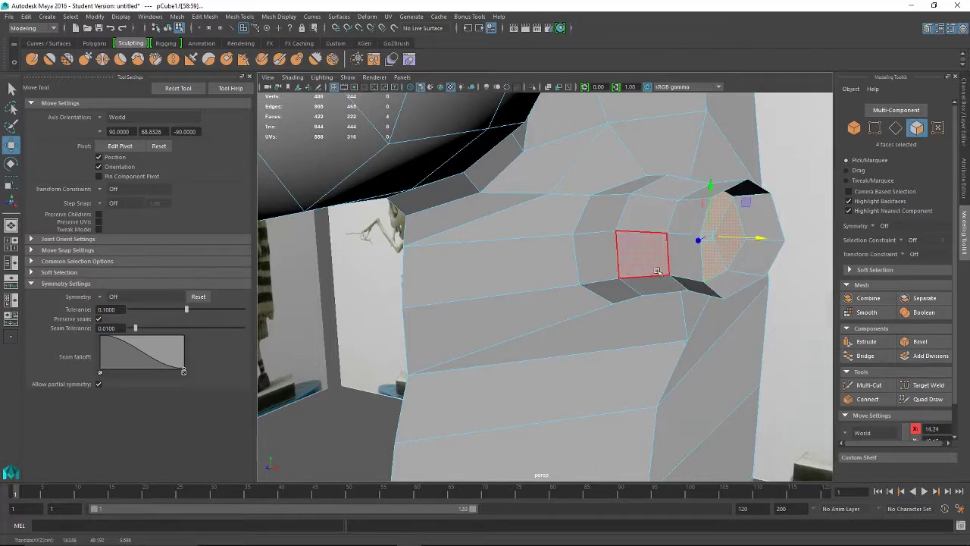
{"action": "left_click_drag", "start_coordinate": [657, 271], "coordinate": [495, 251], "text": "alt"}
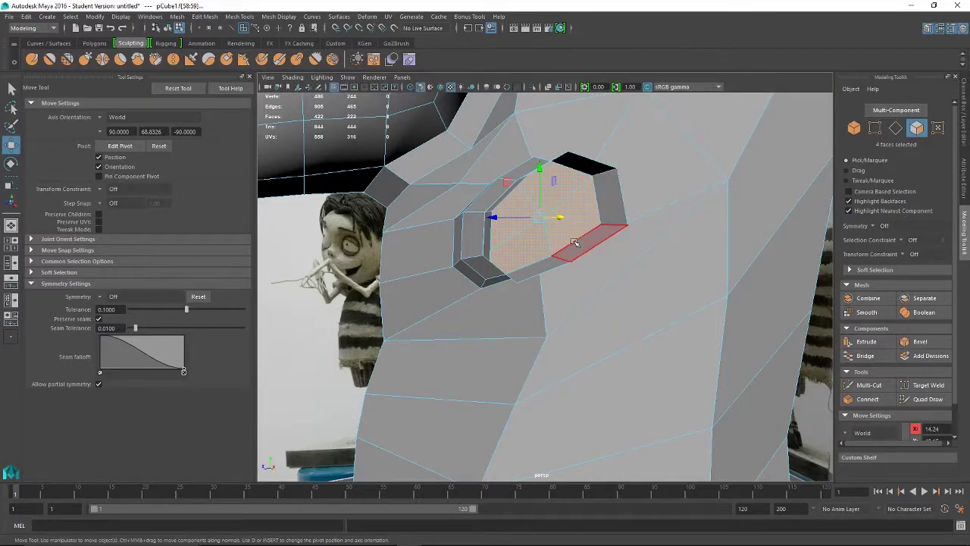
{"action": "left_click", "coordinate": [611, 183]}
{"action": "left_click_drag", "start_coordinate": [611, 183], "coordinate": [368, 281], "text": "alt"}
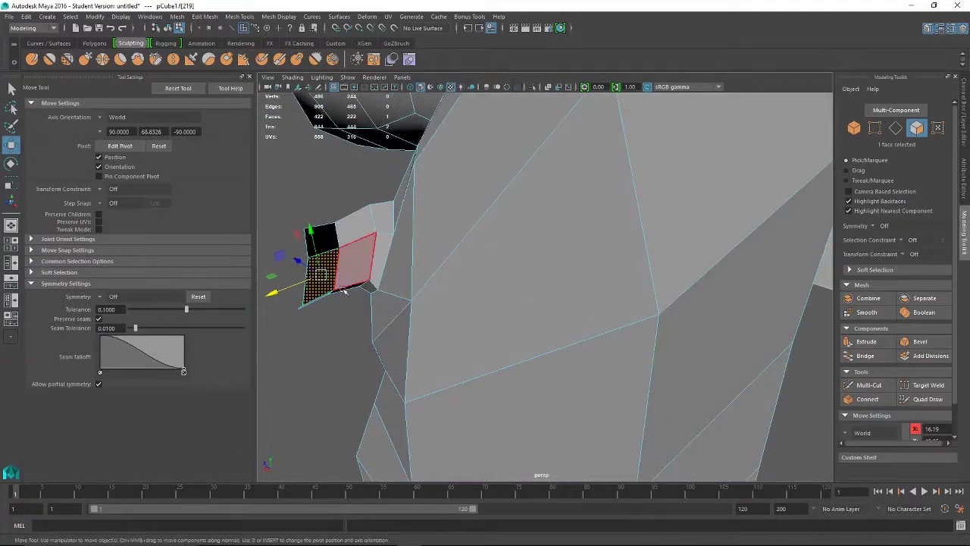
{"action": "left_click_drag", "start_coordinate": [305, 291], "coordinate": [470, 293], "text": "alt"}
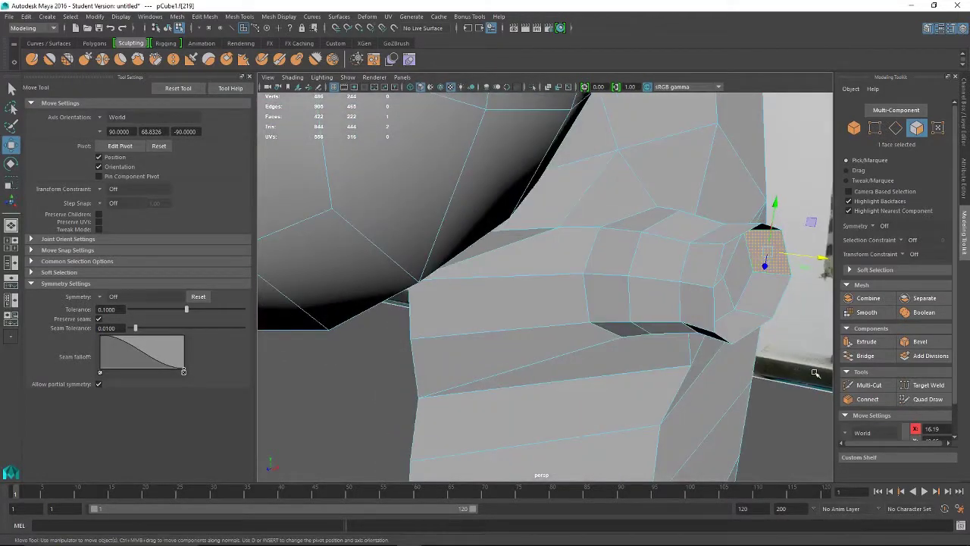
Undo the inner faces' move and the rim's edge extrusion, including its scaling
{"action": "key", "text": "ctrl+z"}
{"action": "key", "text": "ctrl+z"}
{"action": "key", "text": "ctrl+z"}
{"action": "key", "text": "ctrl+z"}
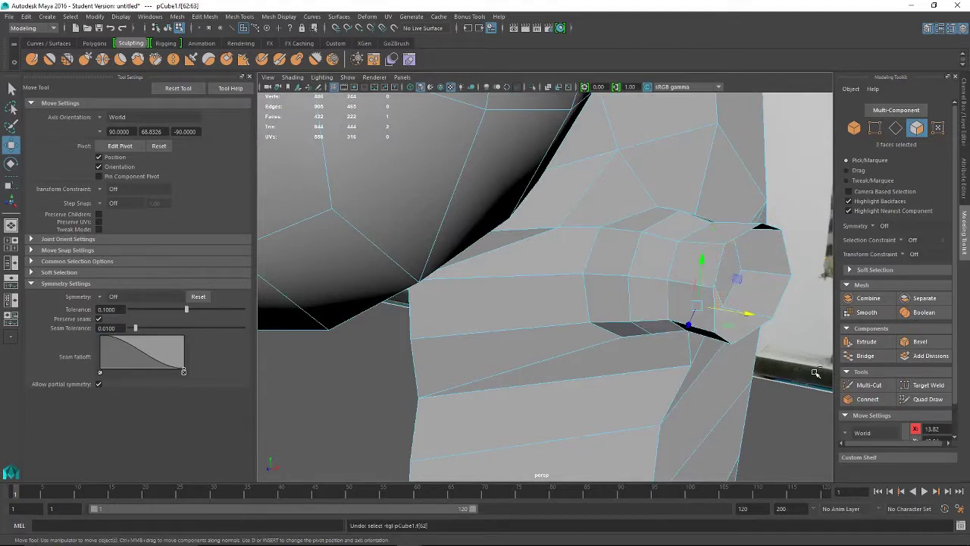
{"action": "key", "text": "ctrl+z"}
{"action": "key", "text": "ctrl+z"}
{"action": "key", "text": "ctrl+z"}
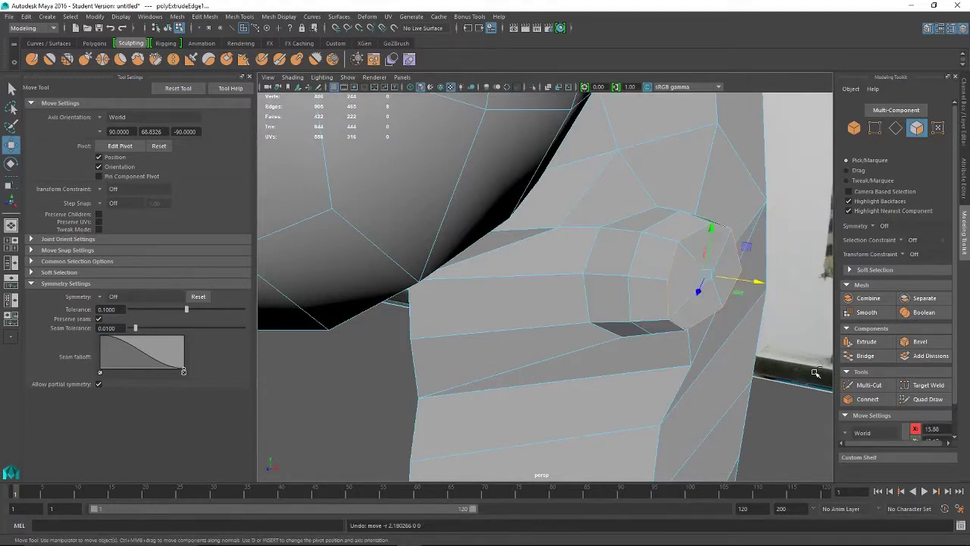
{"action": "key", "text": "ctrl+z"}
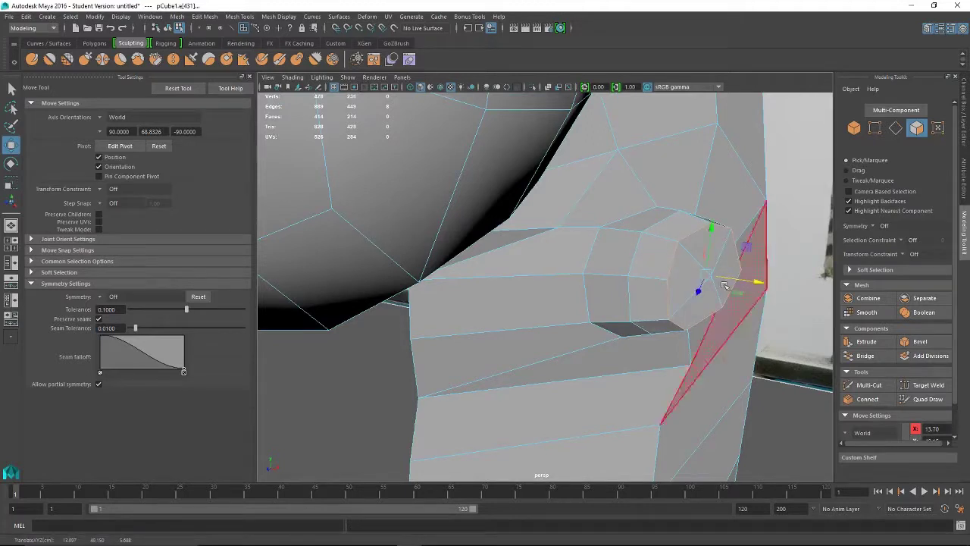
Select the four faces at the sleeve's end, extrude them outward to about X 15.9 and scale them up
{"action": "left_click", "coordinate": [696, 279]}
{"action": "left_click", "coordinate": [692, 305], "text": "shift"}
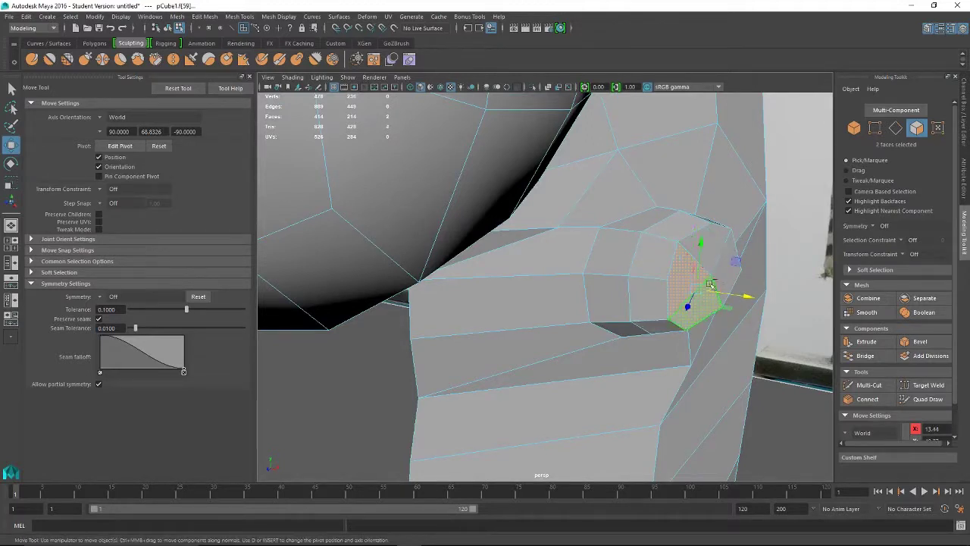
{"action": "left_click", "coordinate": [710, 254], "text": "shift"}
{"action": "left_click", "coordinate": [728, 267], "text": "shift"}
{"action": "left_click_drag", "start_coordinate": [701, 348], "coordinate": [699, 305], "text": "alt"}
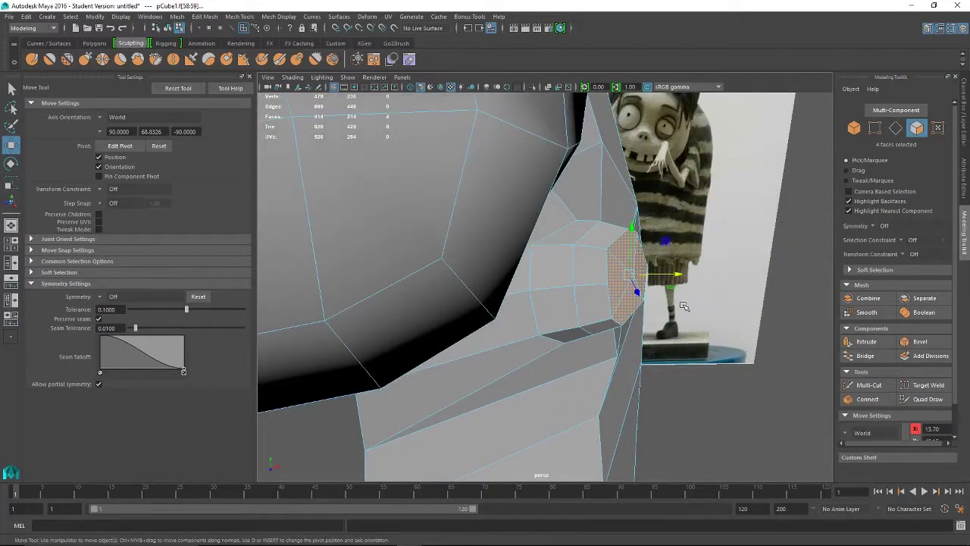
{"action": "key", "text": "ctrl+e"}
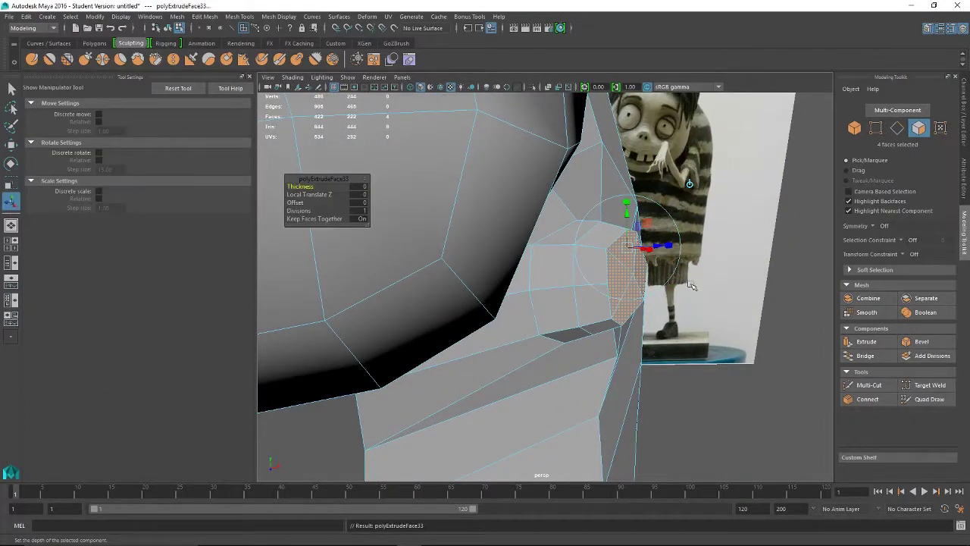
{"action": "key", "text": "w"}
{"action": "mouse_move", "coordinate": [676, 273]}
{"action": "left_mouse_down"}
{"action": "mouse_move", "coordinate": [716, 286]}
{"action": "mouse_move", "coordinate": [700, 271]}
{"action": "mouse_move", "coordinate": [678, 275]}
{"action": "mouse_move", "coordinate": [687, 276]}
{"action": "left_mouse_up"}
{"action": "key", "text": "r"}
{"action": "key", "text": "w"}
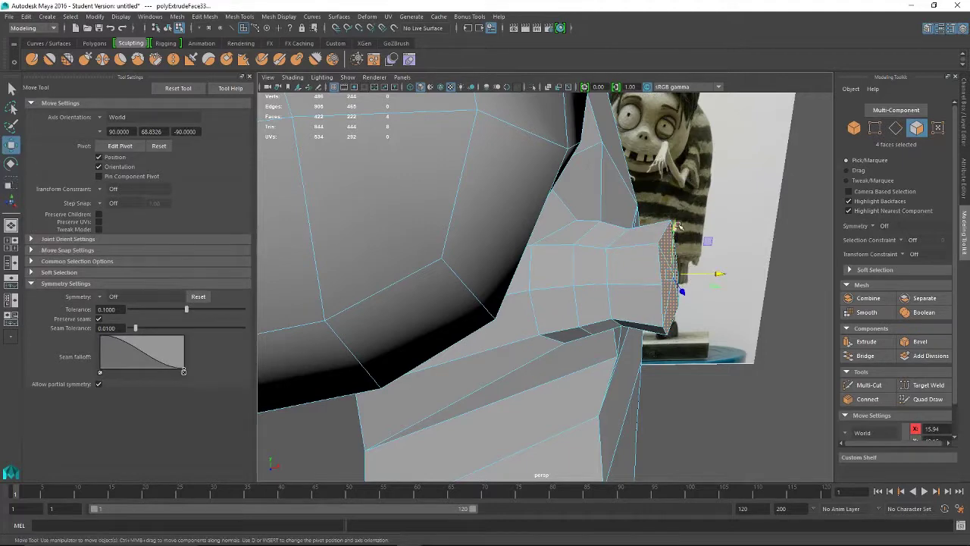
{"action": "left_click_drag", "start_coordinate": [674, 232], "coordinate": [674, 240]}
Extrude the sleeve's end faces again to about X 19.2 and scale them up to widen the cuff
{"action": "left_click_drag", "start_coordinate": [794, 338], "coordinate": [672, 340], "text": "alt"}
{"action": "key", "text": "ctrl+e"}
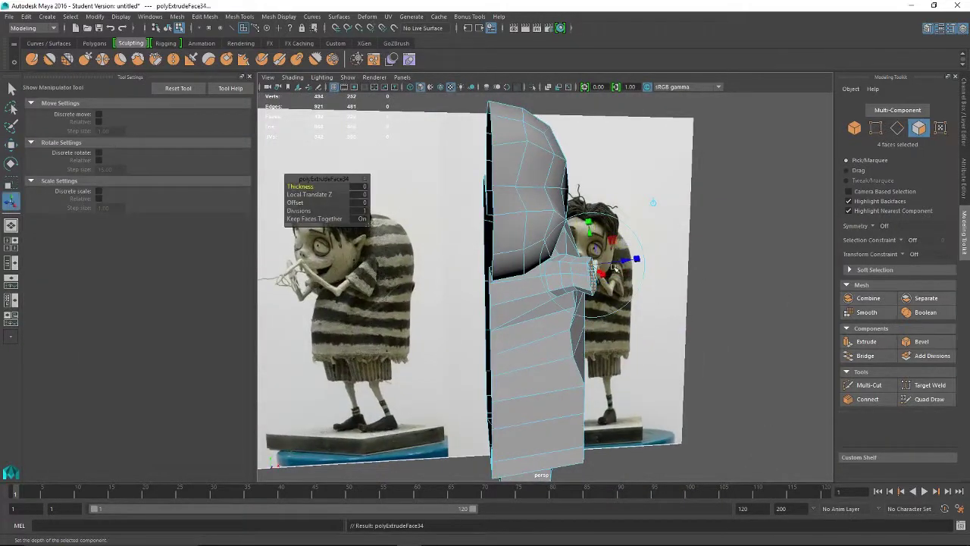
{"action": "key", "text": "w"}
{"action": "left_click_drag", "start_coordinate": [639, 275], "coordinate": [617, 277]}
{"action": "key", "text": "r"}
{"action": "key", "text": "w"}
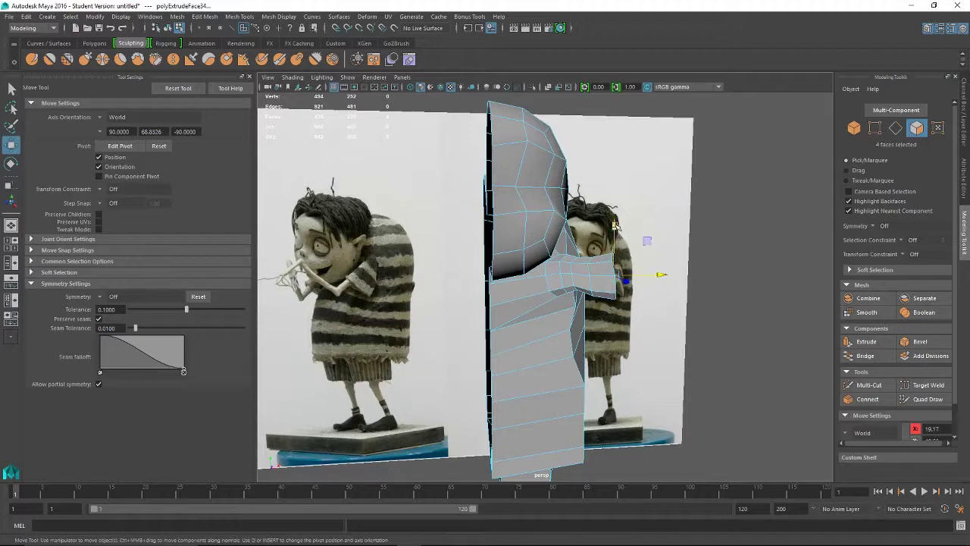
Reposition edges along the sleeve's underside to refine the shape beneath the arm
{"action": "left_click_drag", "start_coordinate": [623, 250], "coordinate": [577, 341], "text": "alt"}
{"action": "left_click_drag", "start_coordinate": [417, 303], "coordinate": [455, 288], "text": "alt"}
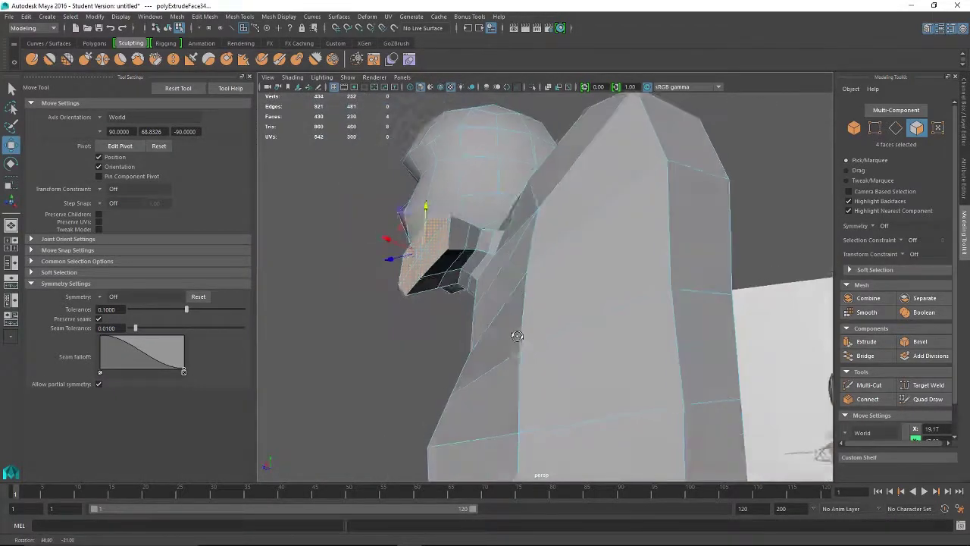
{"action": "right_click_drag", "start_coordinate": [431, 254], "coordinate": [433, 279]}
{"action": "left_click", "coordinate": [434, 277]}
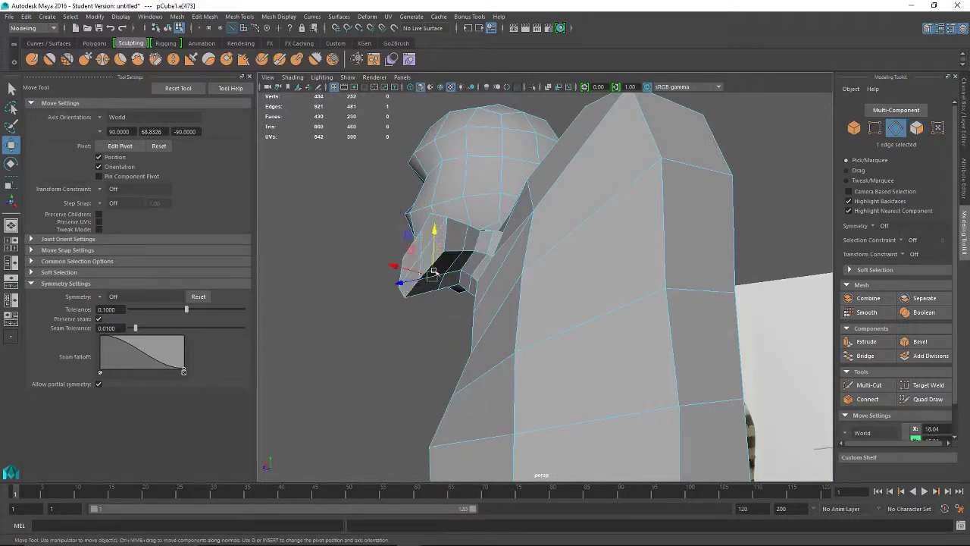
{"action": "left_click_drag", "start_coordinate": [432, 226], "coordinate": [452, 241]}
{"action": "left_click", "coordinate": [455, 276]}
{"action": "left_click_drag", "start_coordinate": [404, 318], "coordinate": [476, 281], "text": "alt"}
{"action": "left_click_drag", "start_coordinate": [497, 228], "coordinate": [487, 314], "text": "alt"}
Adjust individual edges around the sleeve's outer rim to give the opening a rounder outline
{"action": "left_click", "coordinate": [529, 317]}
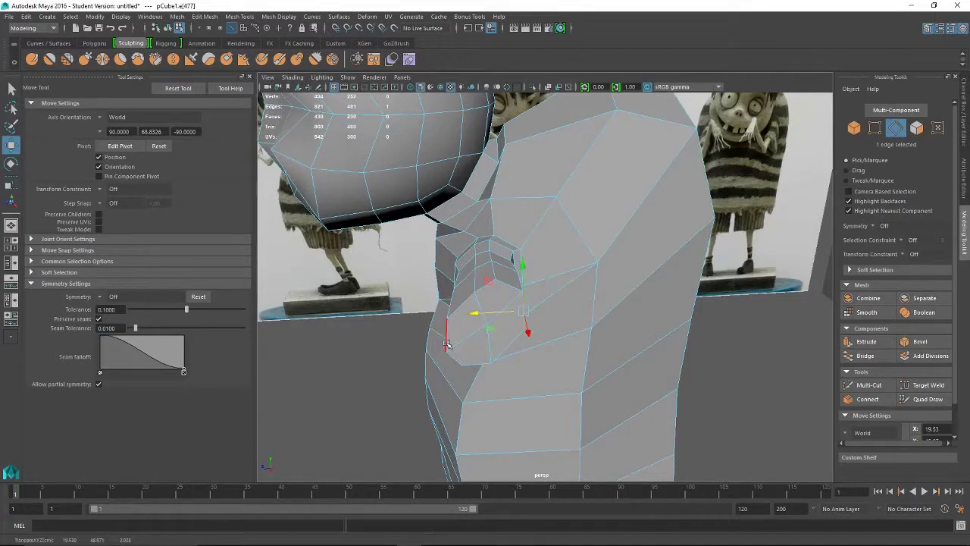
{"action": "left_click_drag", "start_coordinate": [448, 344], "coordinate": [430, 361]}
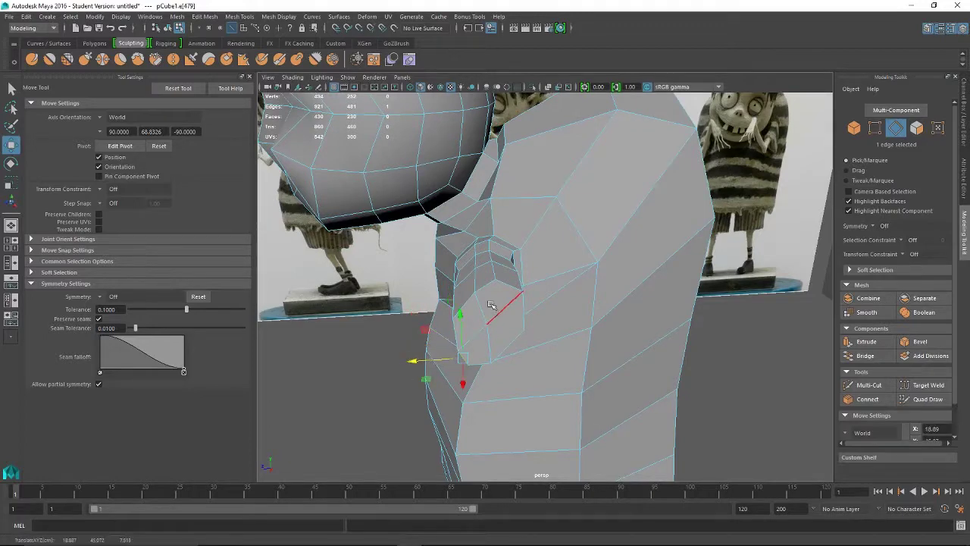
{"action": "left_click_drag", "start_coordinate": [474, 285], "coordinate": [494, 258], "text": "alt"}
{"action": "left_click", "coordinate": [481, 249]}
{"action": "left_click_drag", "start_coordinate": [500, 292], "coordinate": [443, 303], "text": "alt"}
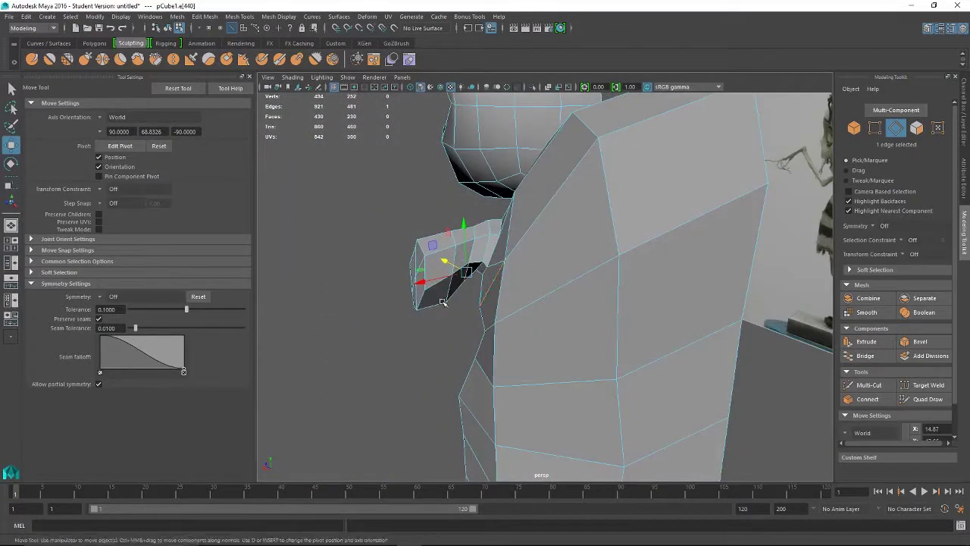
{"action": "left_click_drag", "start_coordinate": [468, 230], "coordinate": [603, 303], "text": "alt"}
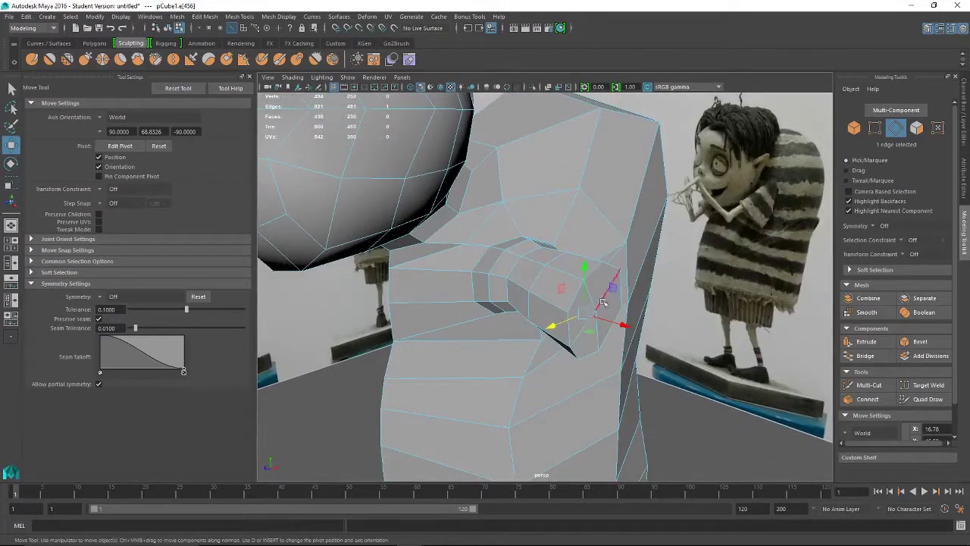
Select the four faces closing the sleeve's outer end and extrude them farther outward to about X 20.4
{"action": "mouse_move", "coordinate": [603, 302]}
{"action": "right_mouse_down"}
{"action": "mouse_move", "coordinate": [608, 281]}
{"action": "mouse_move", "coordinate": [599, 291]}
{"action": "right_mouse_up"}
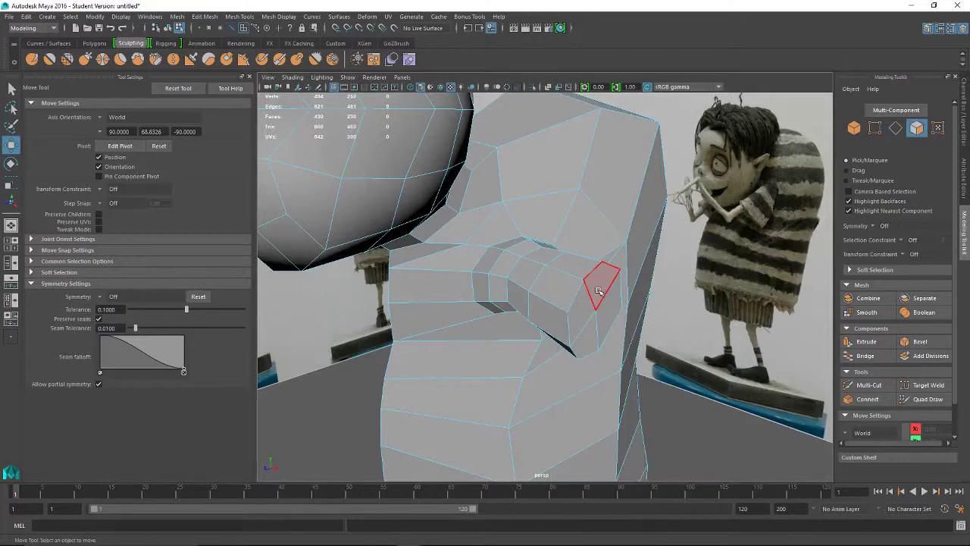
{"action": "left_click", "coordinate": [598, 291]}
{"action": "left_click", "coordinate": [608, 306], "text": "shift"}
{"action": "left_click", "coordinate": [588, 336], "text": "shift"}
{"action": "left_click", "coordinate": [580, 302], "text": "shift"}
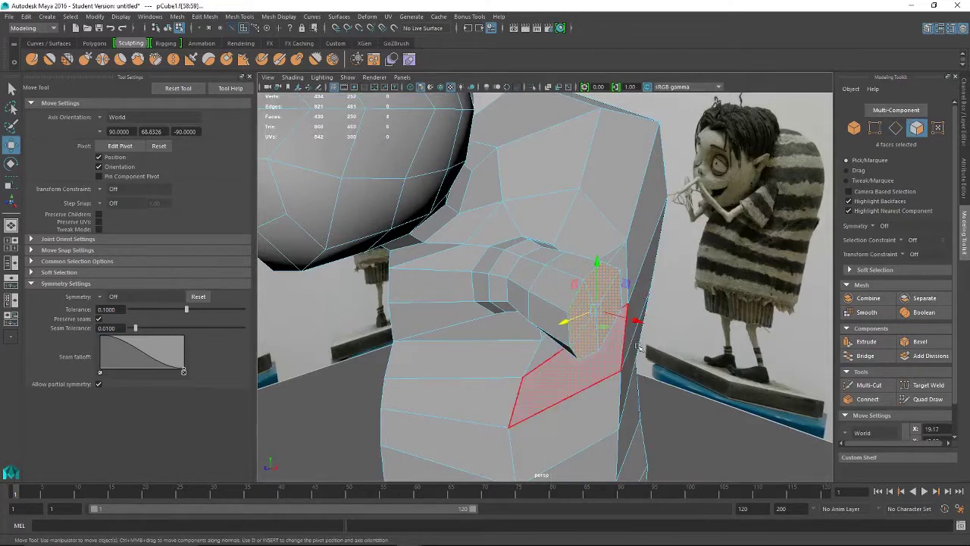
{"action": "left_click_drag", "start_coordinate": [653, 331], "coordinate": [671, 329], "text": "alt"}
{"action": "key", "text": "ctrl+e"}
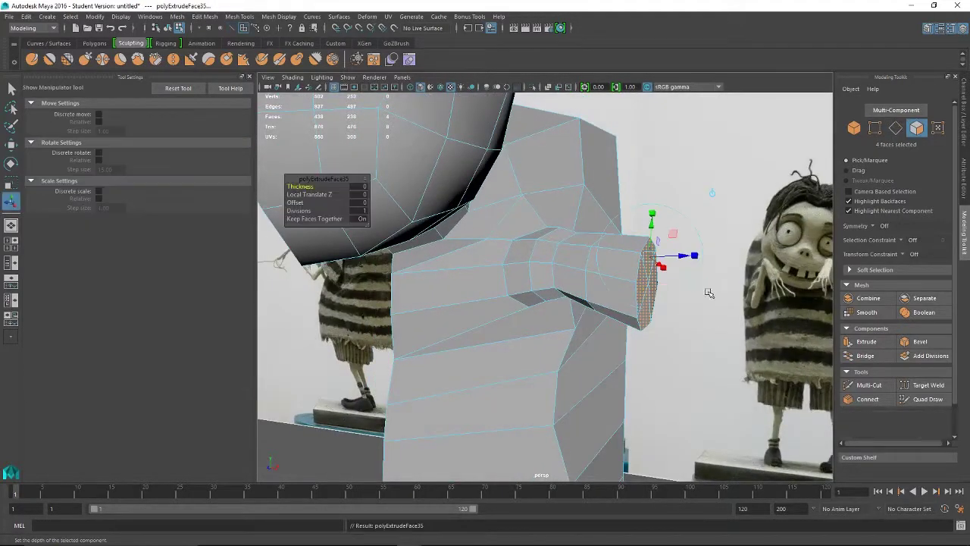
{"action": "key", "text": "w"}
{"action": "left_click_drag", "start_coordinate": [694, 287], "coordinate": [715, 293]}
Flatten the sleeve's end faces along X and adjust their height slightly
{"action": "key", "text": "r"}
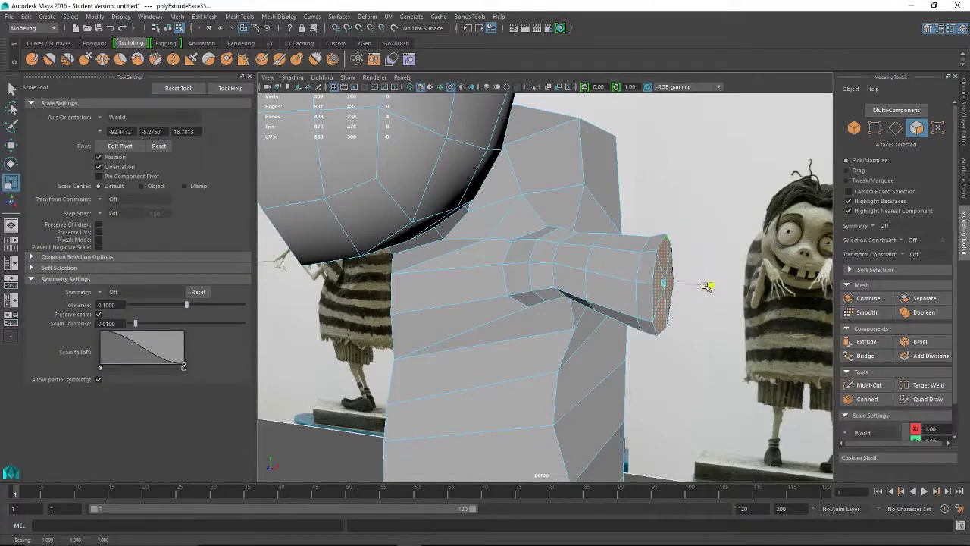
{"action": "left_click_drag", "start_coordinate": [710, 284], "coordinate": [677, 286]}
{"action": "key", "text": "e"}
{"action": "key", "text": "w"}
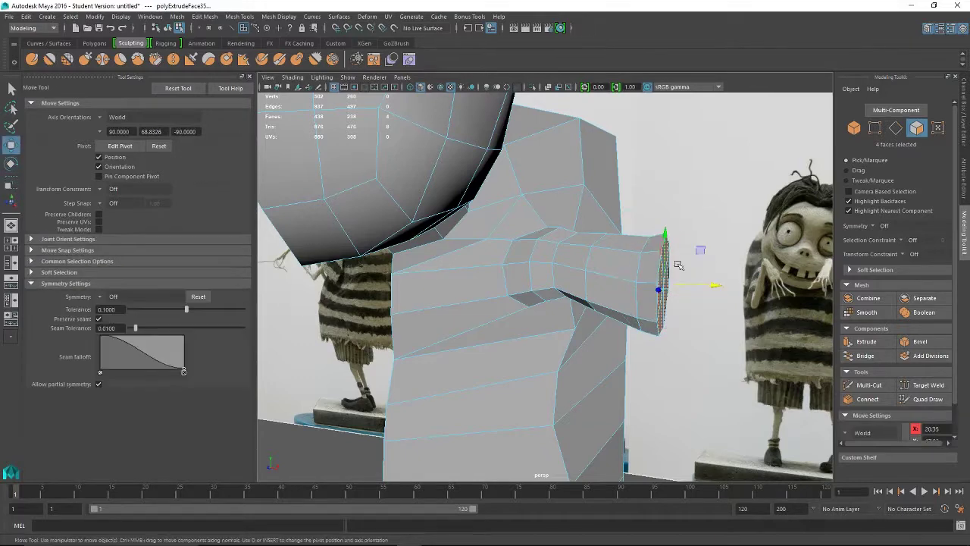
{"action": "left_click_drag", "start_coordinate": [665, 237], "coordinate": [668, 238]}
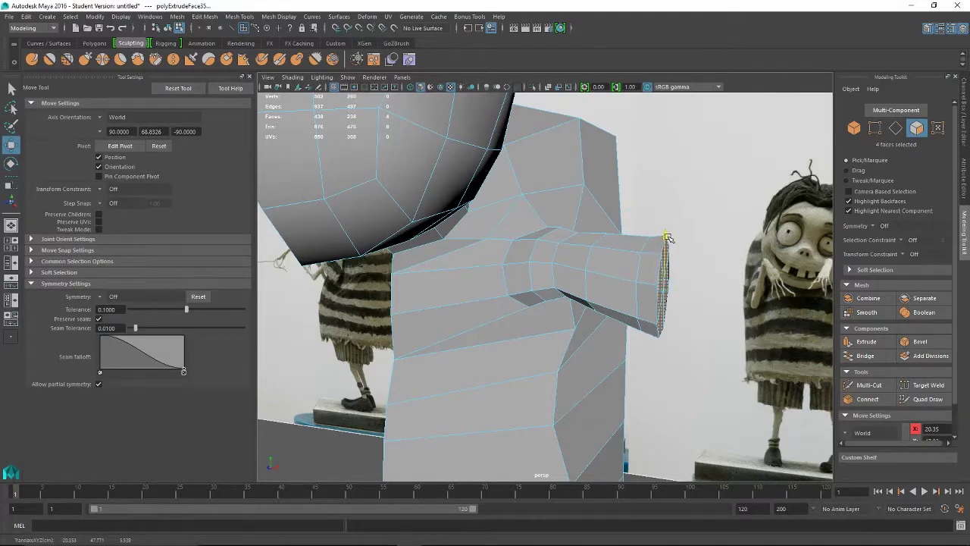
Extrude the four end faces in place and scale them inward uniformly to form a narrow rim around the sleeve opening
{"action": "left_click_drag", "start_coordinate": [750, 314], "coordinate": [682, 313], "text": "alt"}
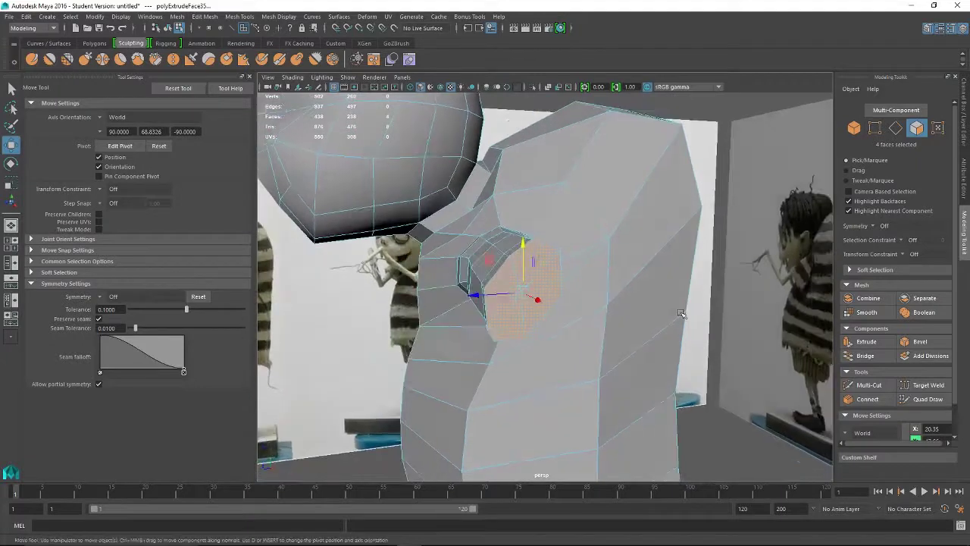
{"action": "key", "text": "r"}
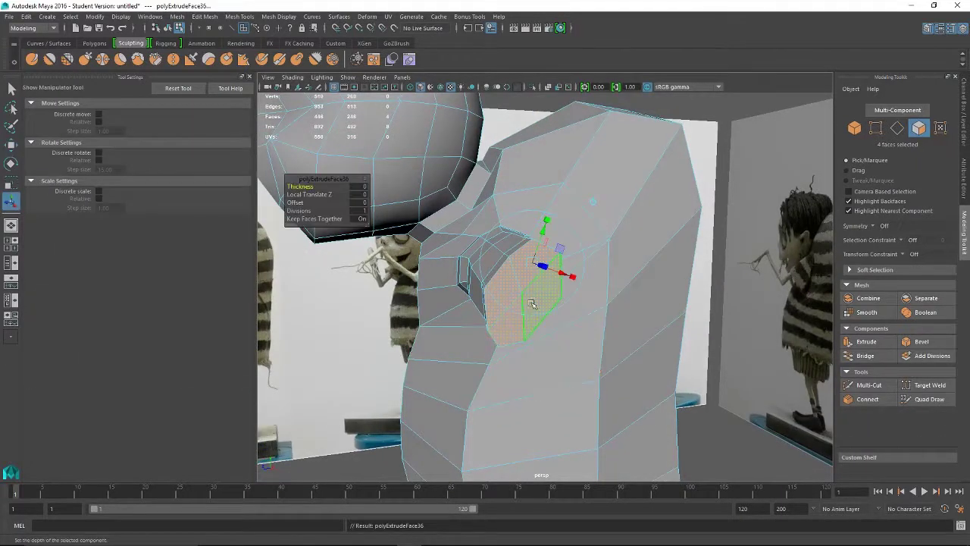
{"action": "left_click_drag", "start_coordinate": [525, 293], "coordinate": [517, 294]}
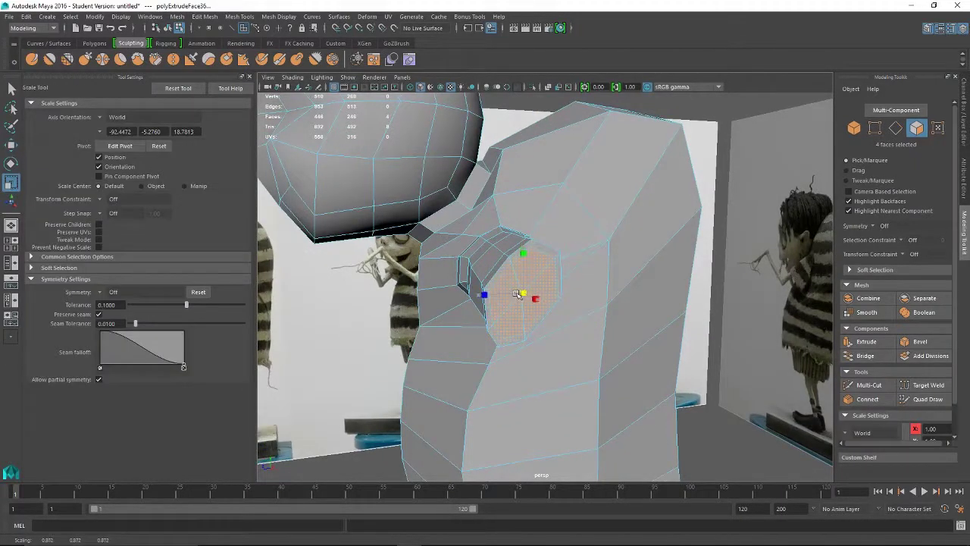
{"action": "left_click", "coordinate": [513, 293]}
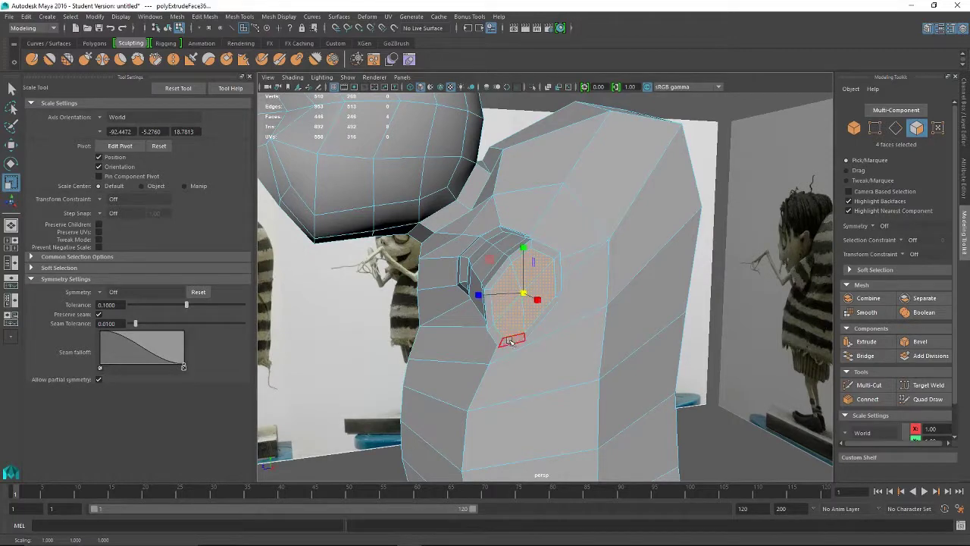
Extrude the four inner faces back into the sleeve to about X 18 and scale them down to form a recess
{"action": "left_click_drag", "start_coordinate": [511, 341], "coordinate": [560, 340], "text": "alt"}
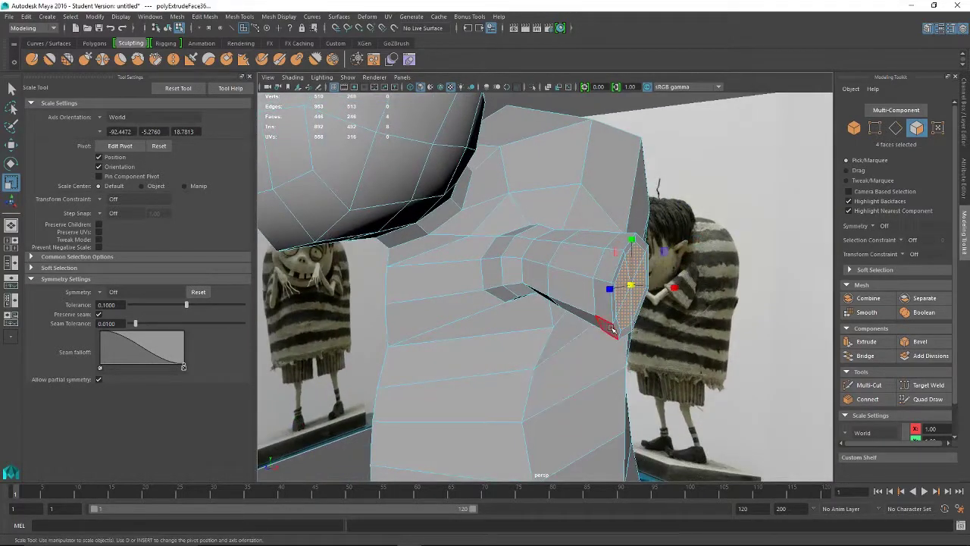
{"action": "key", "text": "ctrl+e"}
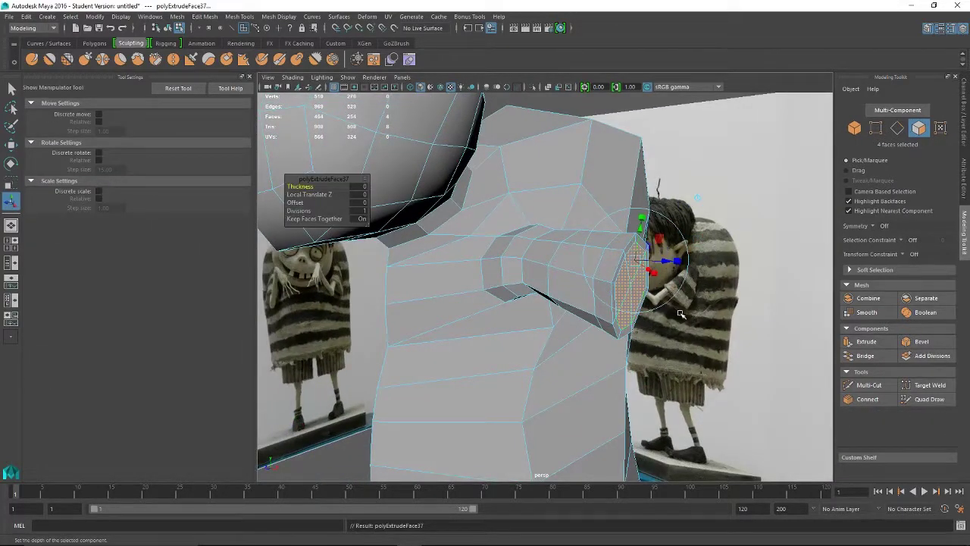
{"action": "key", "text": "w"}
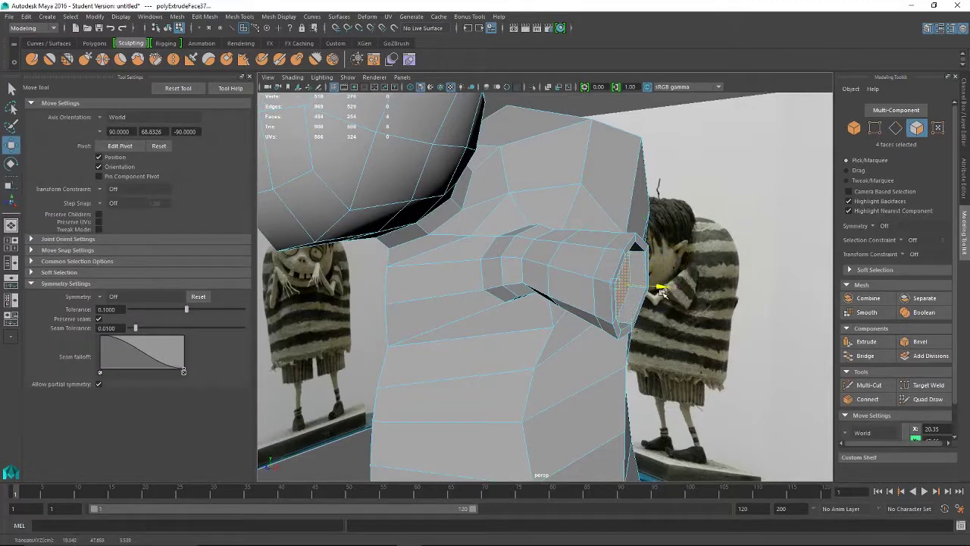
{"action": "left_click_drag", "start_coordinate": [666, 294], "coordinate": [487, 288], "text": "alt"}
{"action": "key", "text": "r"}
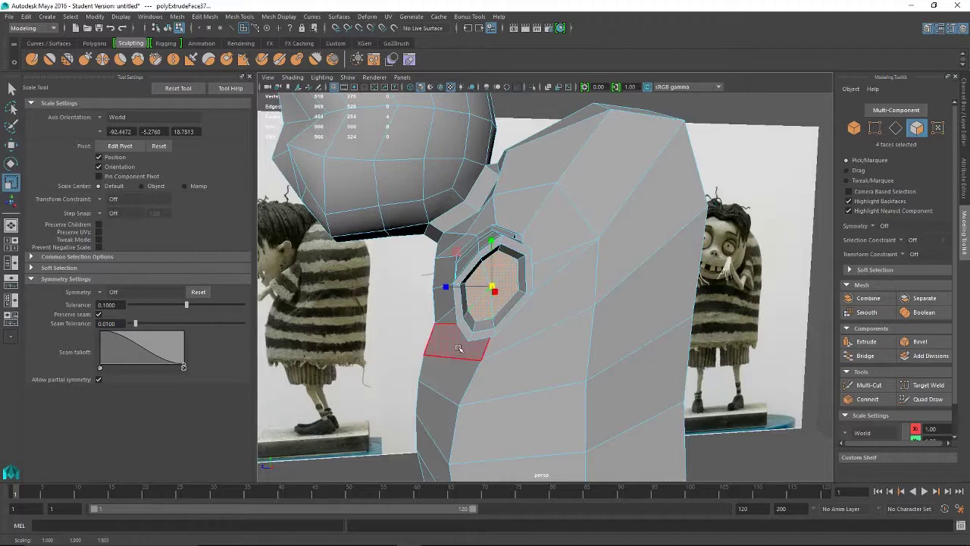
{"action": "left_click_drag", "start_coordinate": [472, 355], "coordinate": [500, 355], "text": "alt"}
{"action": "left_click_drag", "start_coordinate": [564, 286], "coordinate": [526, 294]}
{"action": "key", "text": "w"}
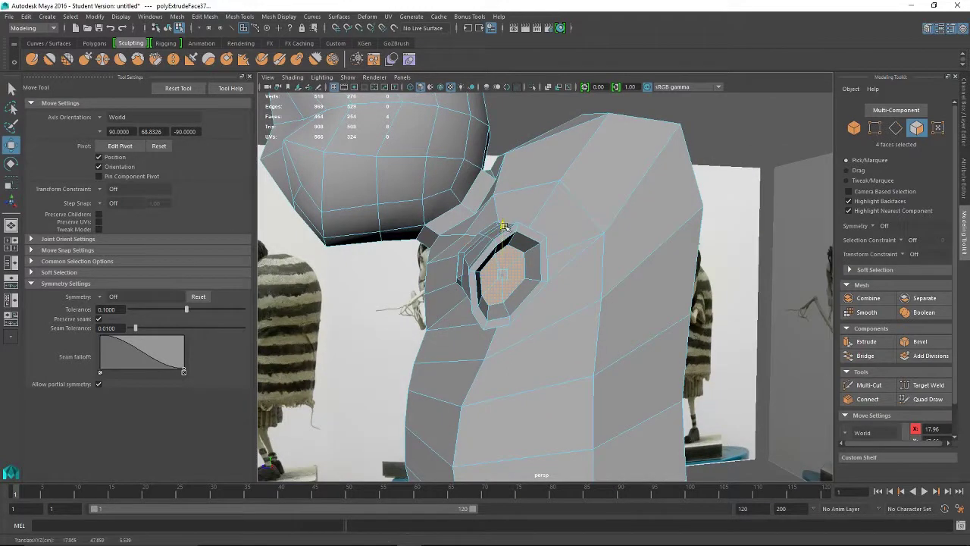
{"action": "left_click", "coordinate": [502, 224]}
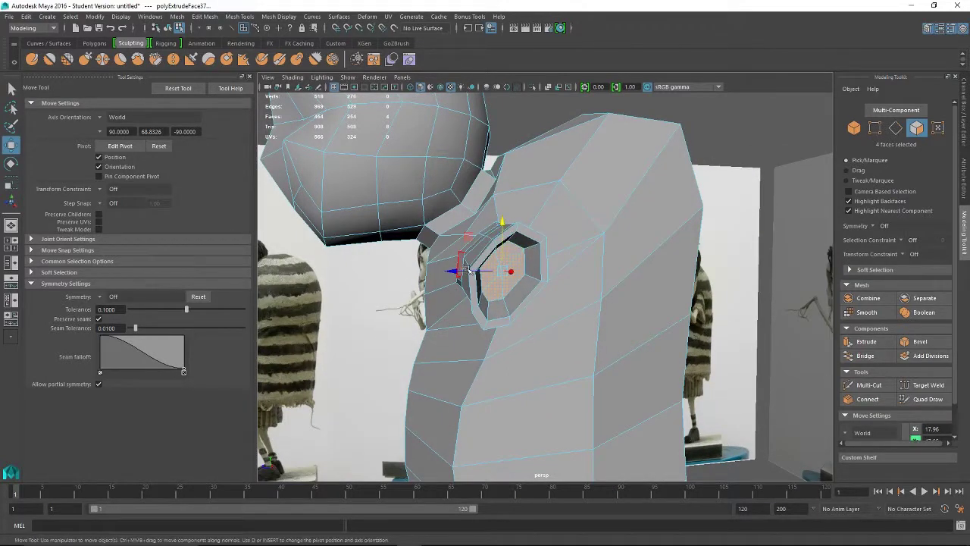
{"action": "left_click", "coordinate": [512, 265]}
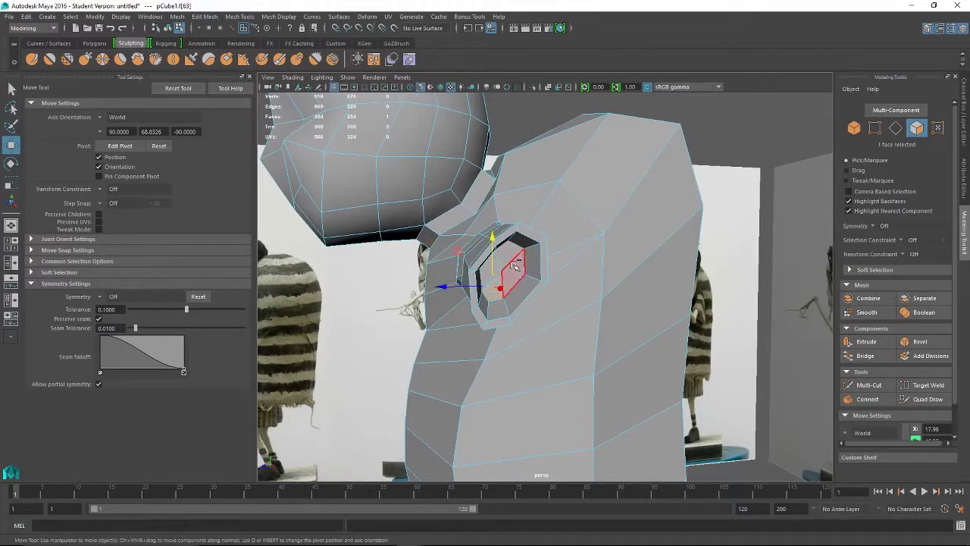
{"action": "key", "text": "ctrl+z"}
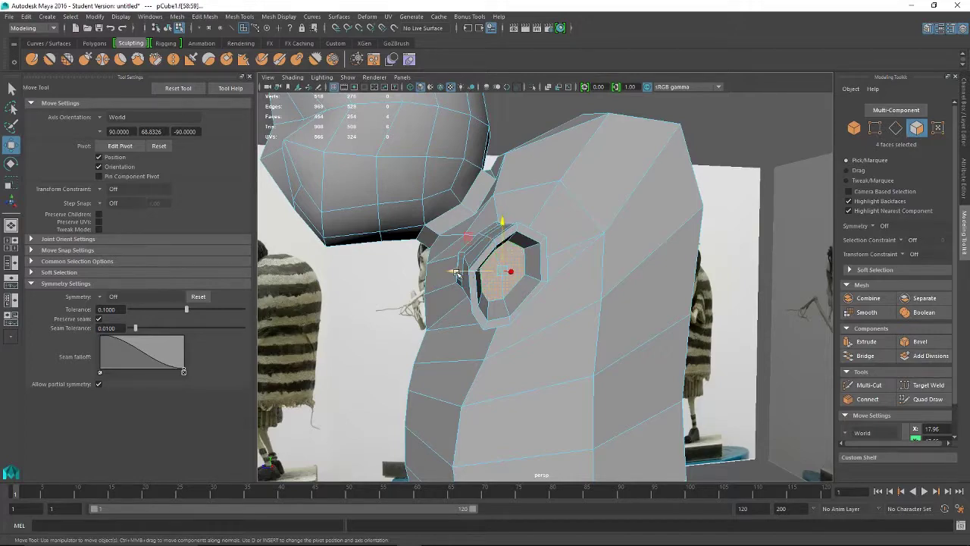
Extrude the four recessed faces out of the sleeve to about X 25.9 to start the arm
{"action": "mouse_move", "coordinate": [621, 341]}
{"action": "left_mouse_down", "text": "alt"}
{"action": "mouse_move", "coordinate": [563, 327]}
{"action": "mouse_move", "coordinate": [678, 325]}
{"action": "mouse_move", "coordinate": [618, 334]}
{"action": "mouse_move", "coordinate": [631, 335]}
{"action": "left_mouse_up", "text": "alt"}
{"action": "key", "text": "ctrl+e"}
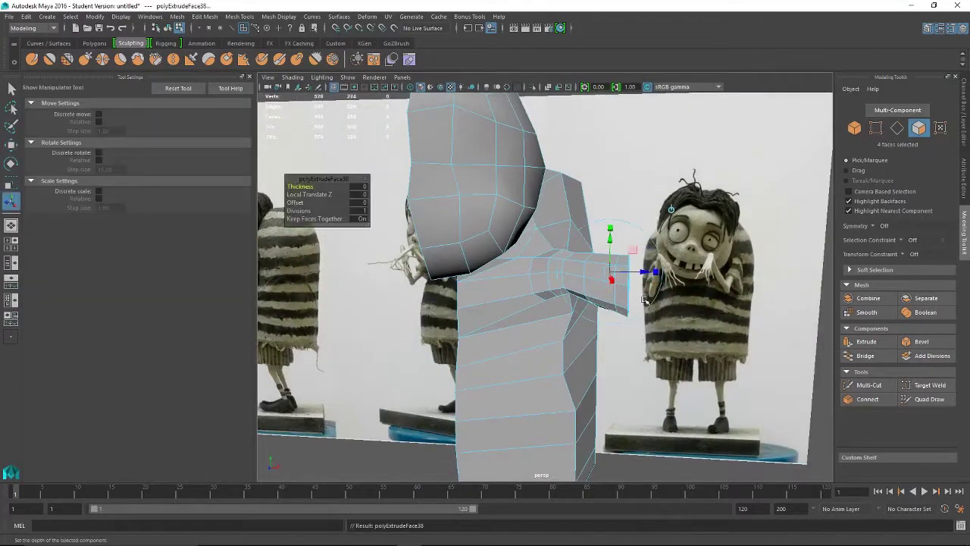
{"action": "key", "text": "w"}
{"action": "left_click_drag", "start_coordinate": [659, 285], "coordinate": [726, 286]}
Extrude the arm's end faces again, scale them down and move them outward to about X 27.5
{"action": "key", "text": "ctrl+e"}
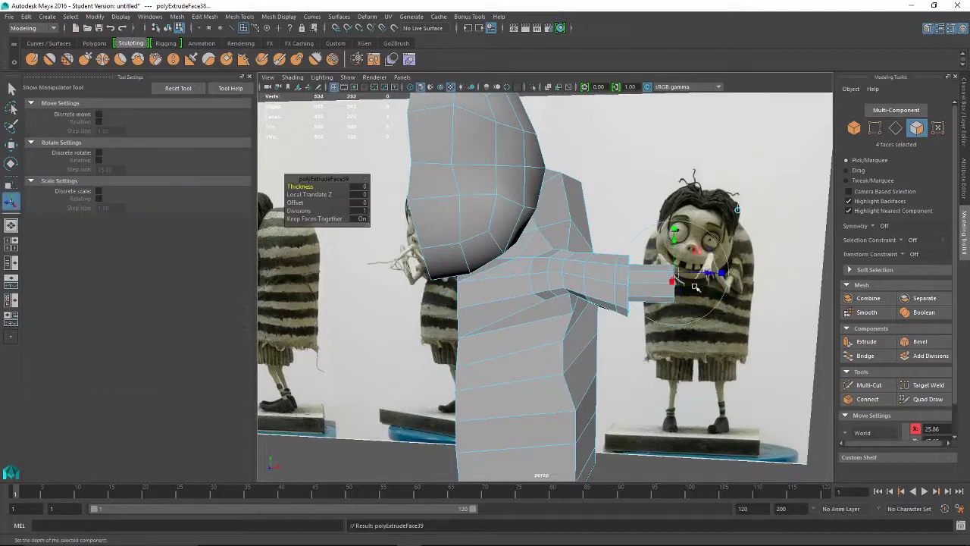
{"action": "key", "text": "r"}
{"action": "left_click_drag", "start_coordinate": [683, 281], "coordinate": [720, 298], "text": "alt"}
{"action": "key", "text": "w"}
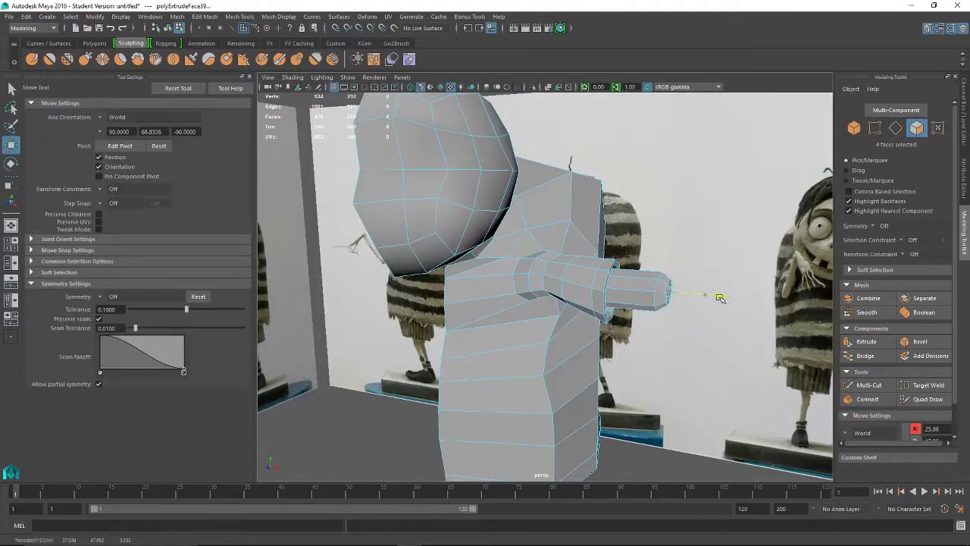
Scale down the edge loop just behind the tip of the forearm to narrow the wrist
{"action": "key", "text": "e"}
{"action": "key", "text": "r"}
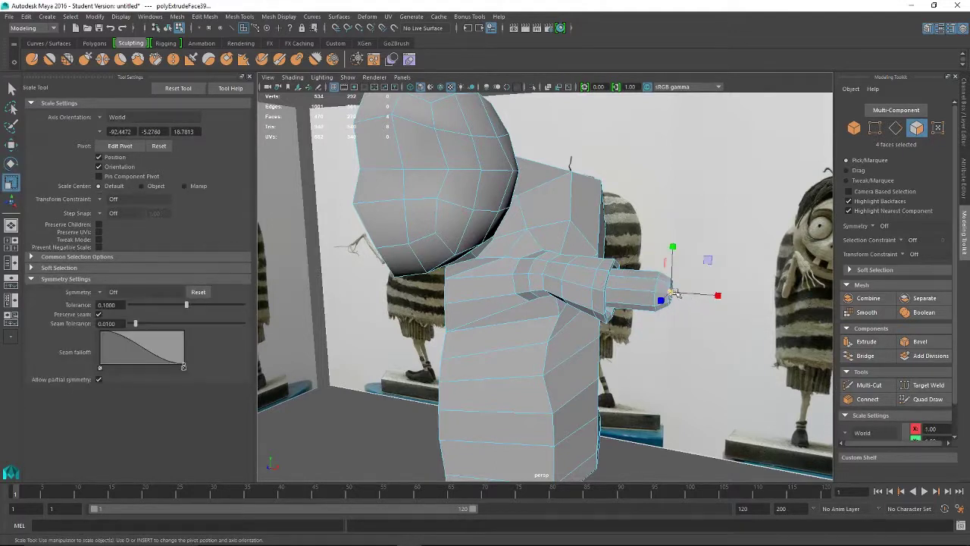
{"action": "left_click", "coordinate": [681, 294]}
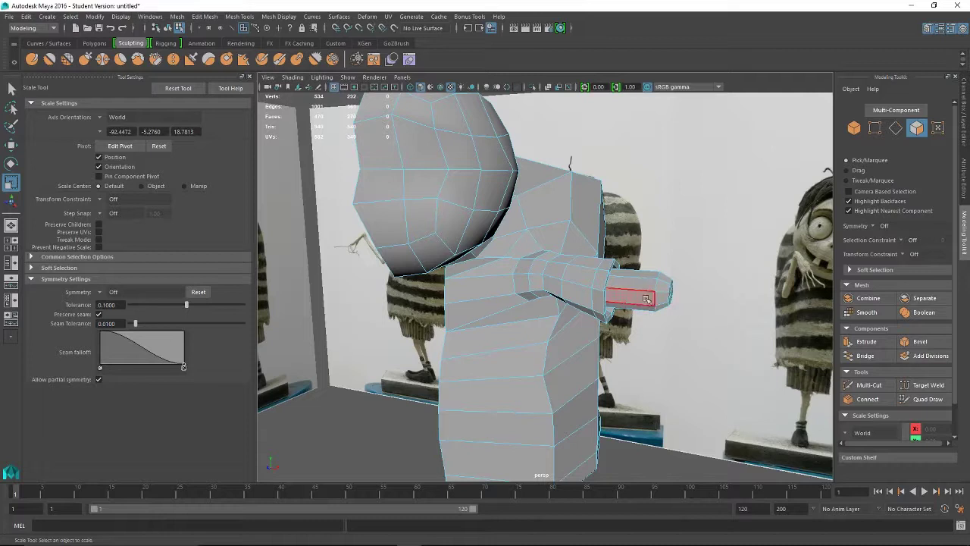
{"action": "left_click_drag", "start_coordinate": [675, 294], "coordinate": [705, 257], "text": "alt"}
{"action": "right_click", "coordinate": [705, 256]}
{"action": "right_click_drag", "start_coordinate": [705, 257], "coordinate": [711, 250]}
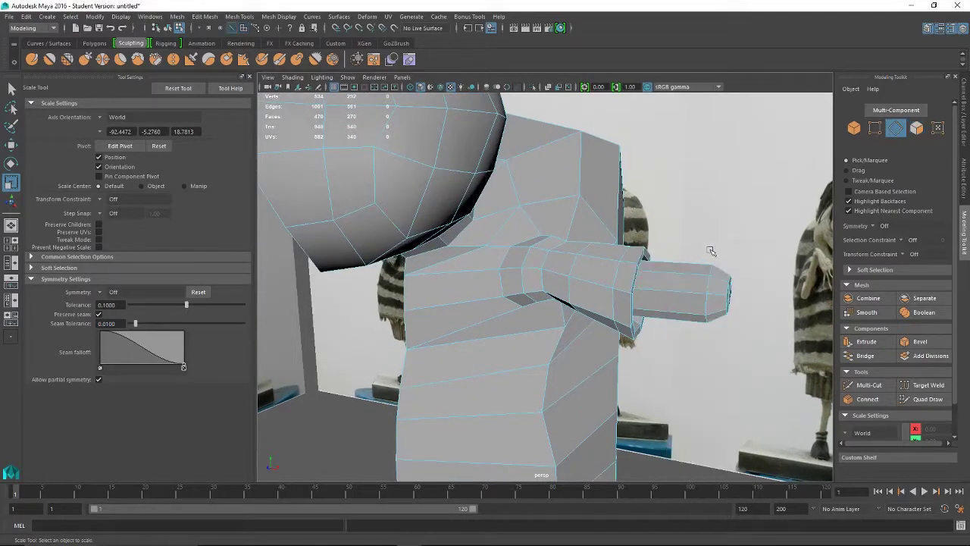
{"action": "double_click", "coordinate": [705, 285]}
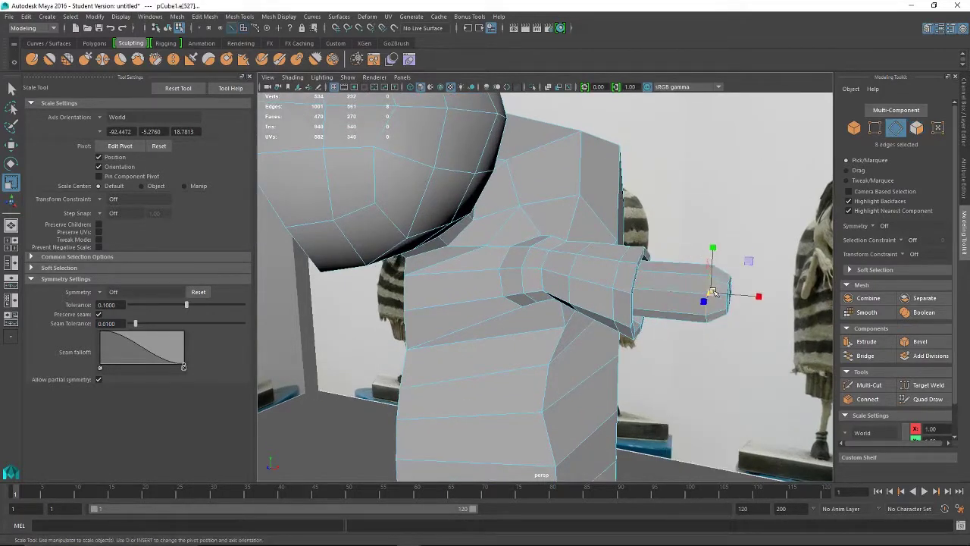
{"action": "left_click_drag", "start_coordinate": [713, 292], "coordinate": [618, 326]}
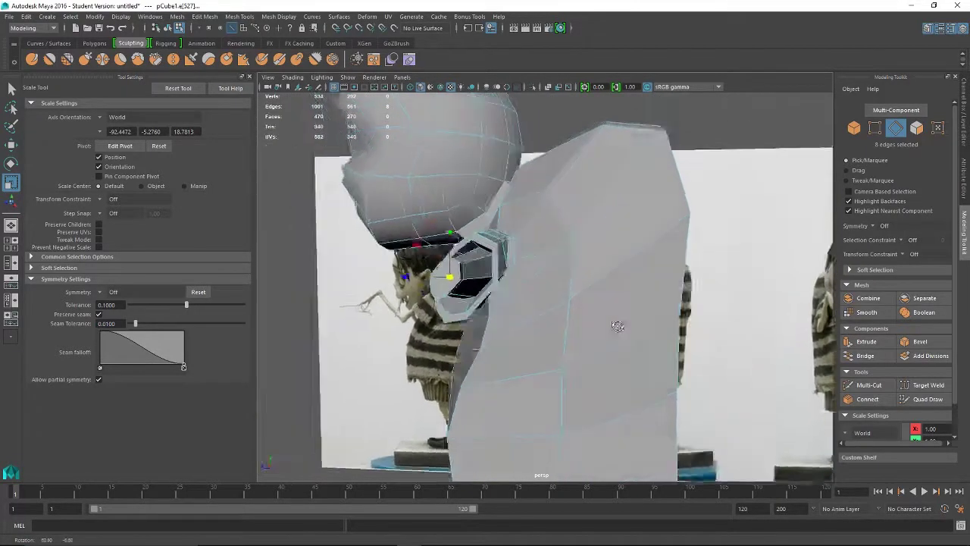
Move individual underside vertices of the wrist loop sideways along the Z axis to even out its shape
{"action": "scroll", "coordinate": [468, 262], "scroll_direction": "up", "scroll_amount": 4}
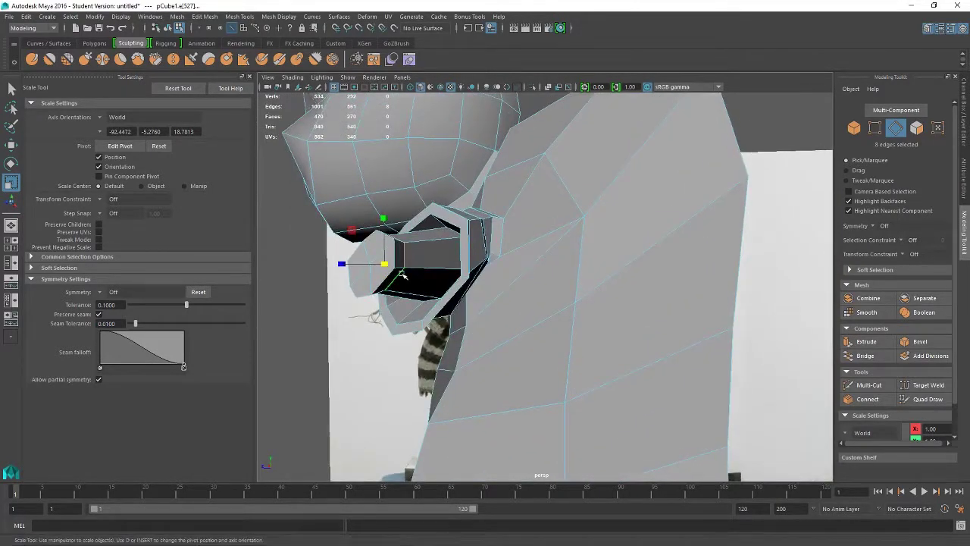
{"action": "right_click_drag", "start_coordinate": [400, 255], "coordinate": [392, 247]}
{"action": "left_click", "coordinate": [365, 256]}
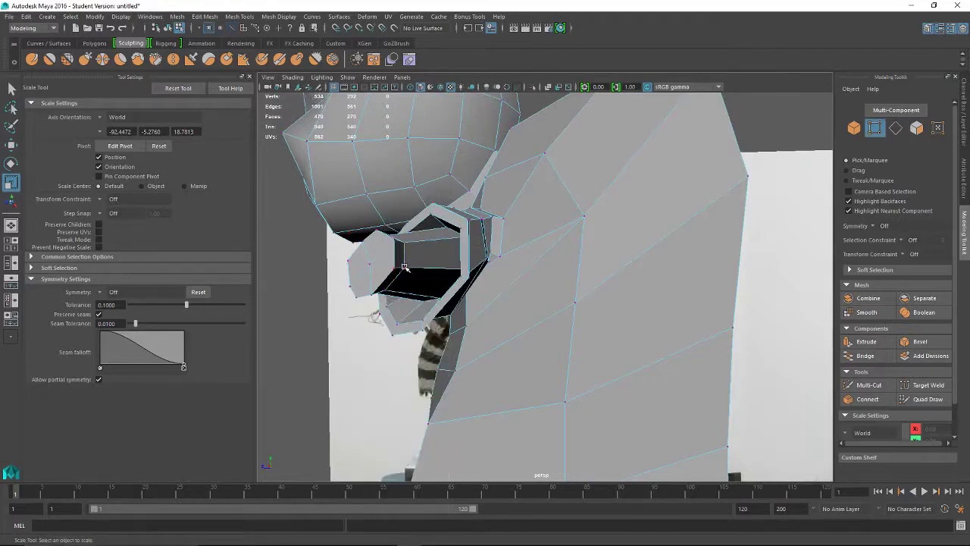
{"action": "left_click", "coordinate": [404, 267]}
{"action": "key", "text": "w"}
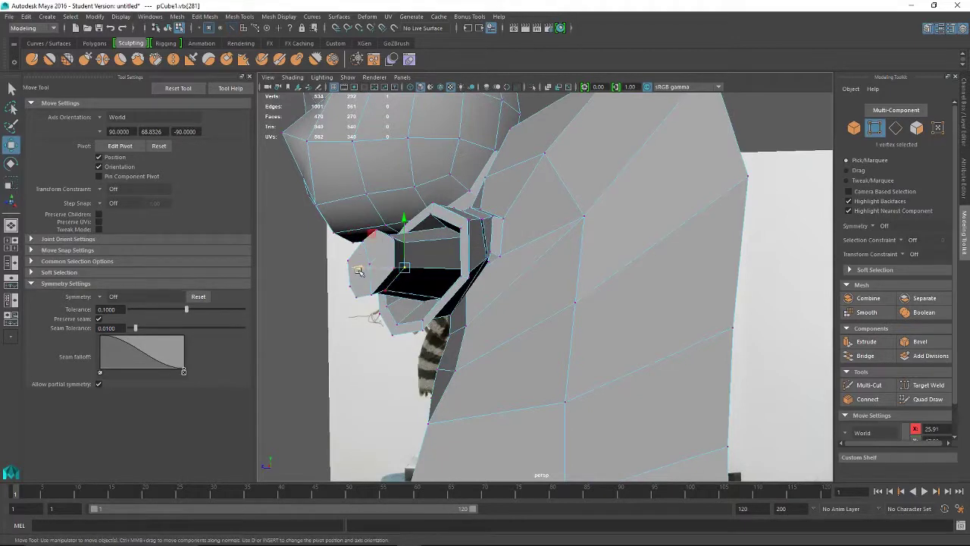
{"action": "left_click_drag", "start_coordinate": [359, 271], "coordinate": [367, 270]}
{"action": "left_click", "coordinate": [386, 290]}
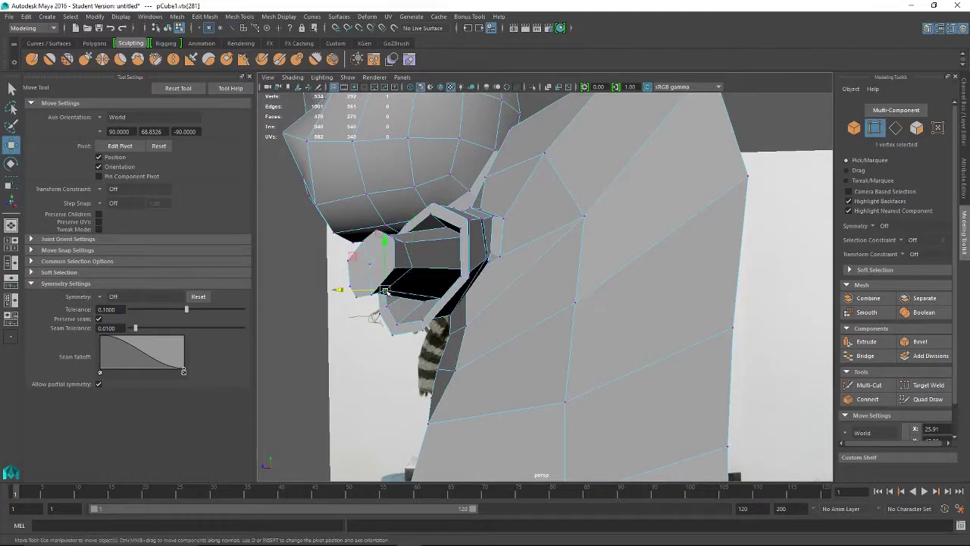
{"action": "left_click", "coordinate": [353, 287]}
Shift the lower vertices of the forearm's end cap sideways along the Z axis to reshape its outline
{"action": "left_click_drag", "start_coordinate": [442, 293], "coordinate": [406, 233], "text": "alt"}
{"action": "left_click", "coordinate": [429, 226]}
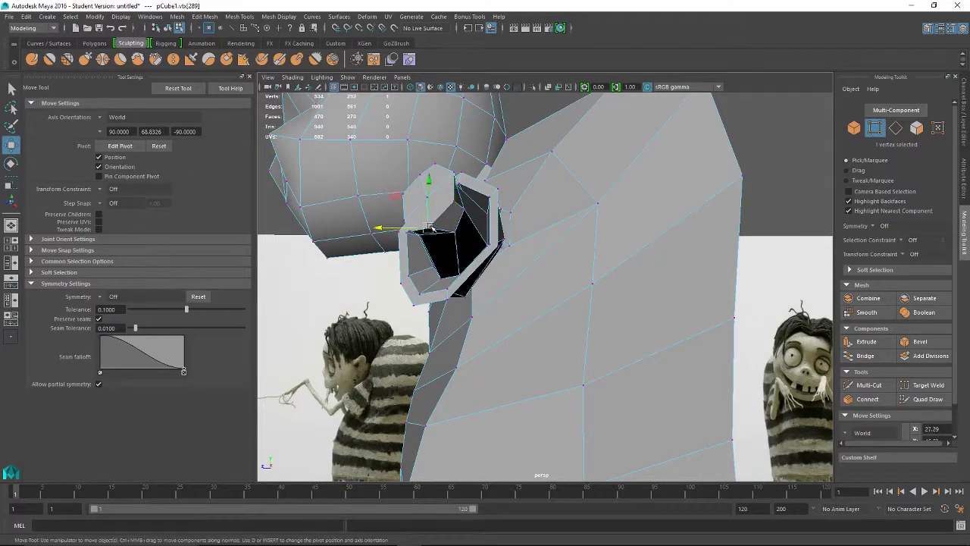
{"action": "left_click_drag", "start_coordinate": [392, 227], "coordinate": [421, 202]}
{"action": "left_click", "coordinate": [455, 201]}
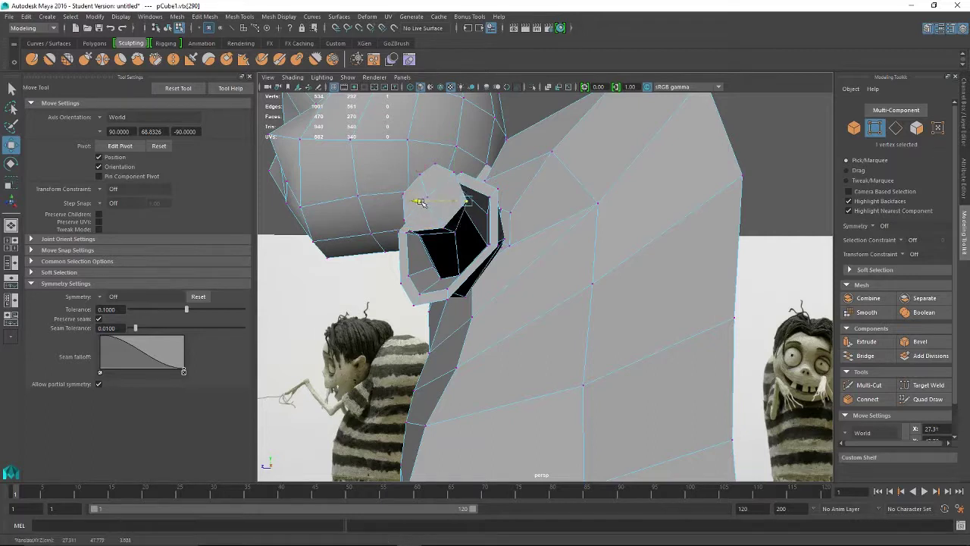
{"action": "left_click", "coordinate": [412, 229]}
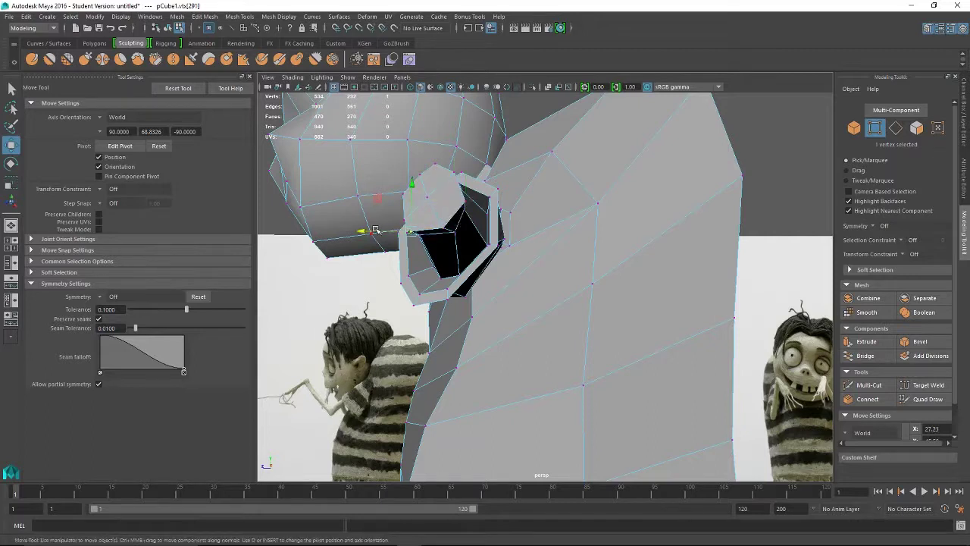
{"action": "left_click_drag", "start_coordinate": [374, 231], "coordinate": [406, 227]}
{"action": "left_click", "coordinate": [444, 227]}
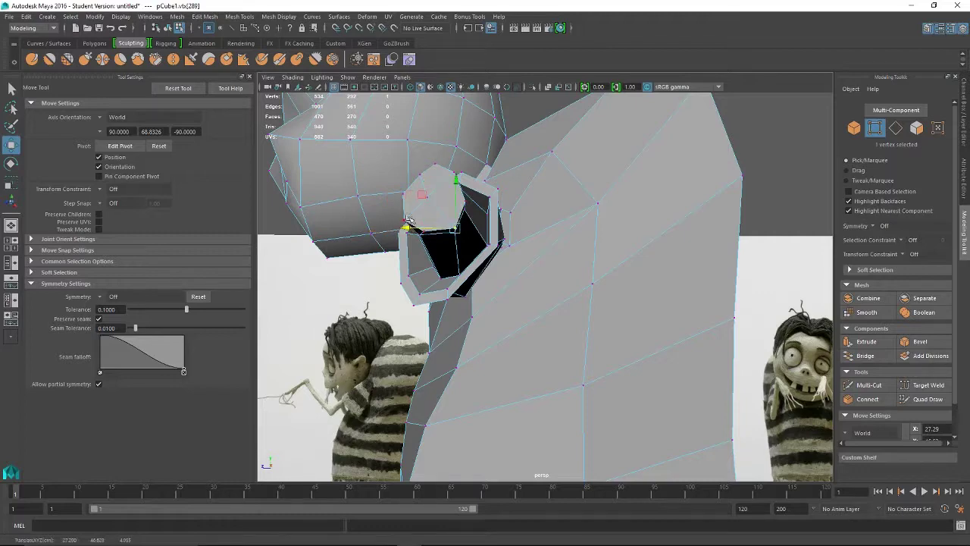
{"action": "left_click", "coordinate": [417, 231]}
Reposition the end cap's upper outer, center and bottom vertices along the Z axis to round the cap
{"action": "left_click_drag", "start_coordinate": [438, 219], "coordinate": [432, 363], "text": "alt"}
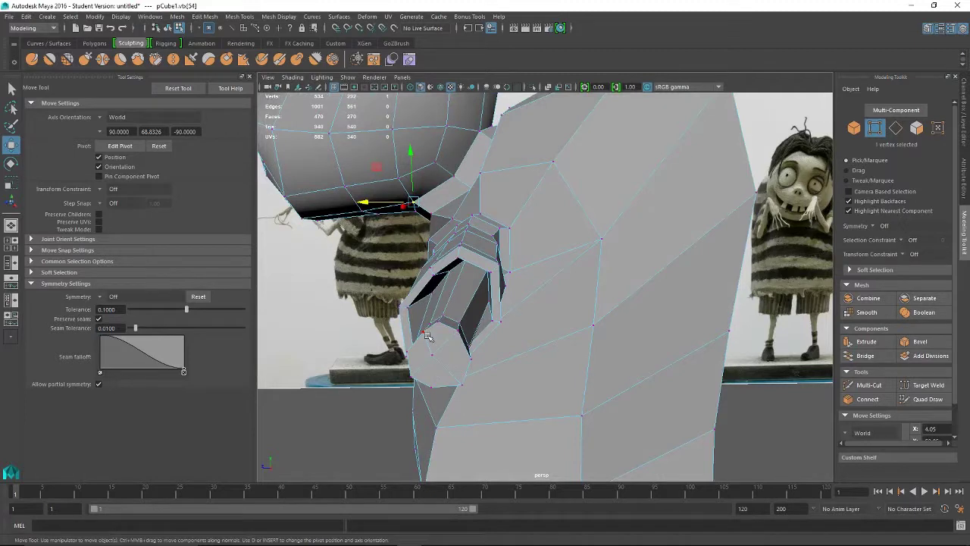
{"action": "left_click", "coordinate": [404, 347]}
{"action": "left_click_drag", "start_coordinate": [381, 333], "coordinate": [406, 331]}
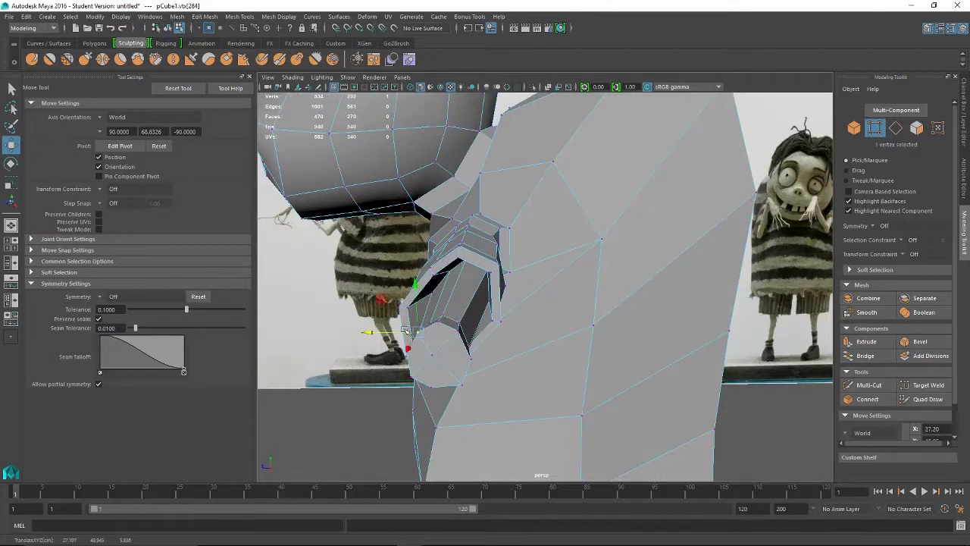
{"action": "left_click", "coordinate": [432, 355]}
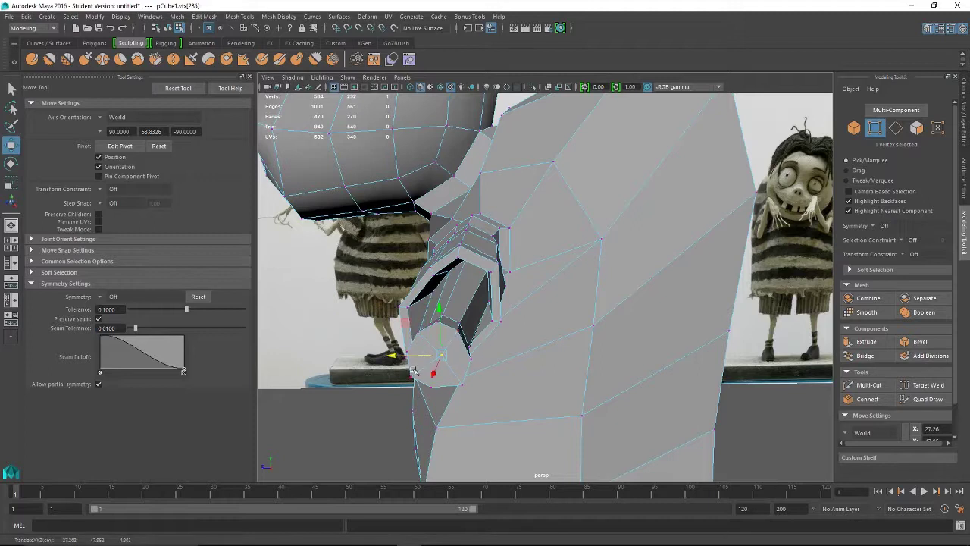
{"action": "left_click", "coordinate": [435, 388]}
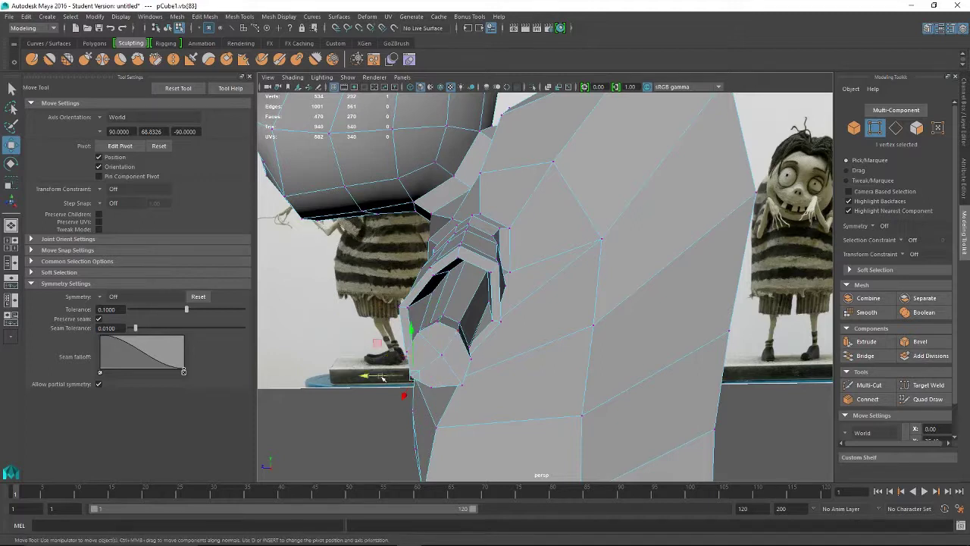
{"action": "left_click_drag", "start_coordinate": [394, 386], "coordinate": [402, 387]}
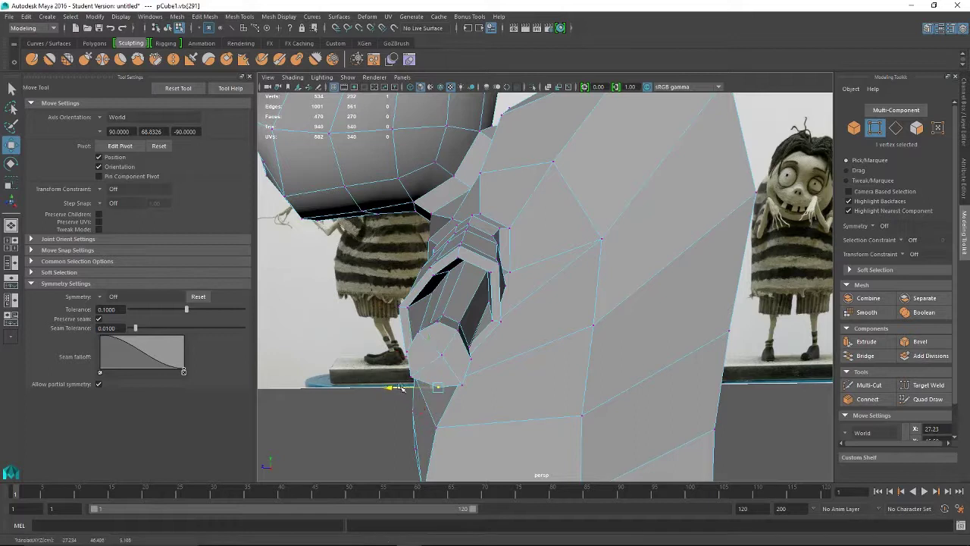
Adjust the end cap's top vertex and its outer side vertices along the Z and Y axes for a rounder profile
{"action": "left_click", "coordinate": [437, 322]}
{"action": "left_click_drag", "start_coordinate": [386, 324], "coordinate": [393, 323]}
{"action": "left_click", "coordinate": [414, 380]}
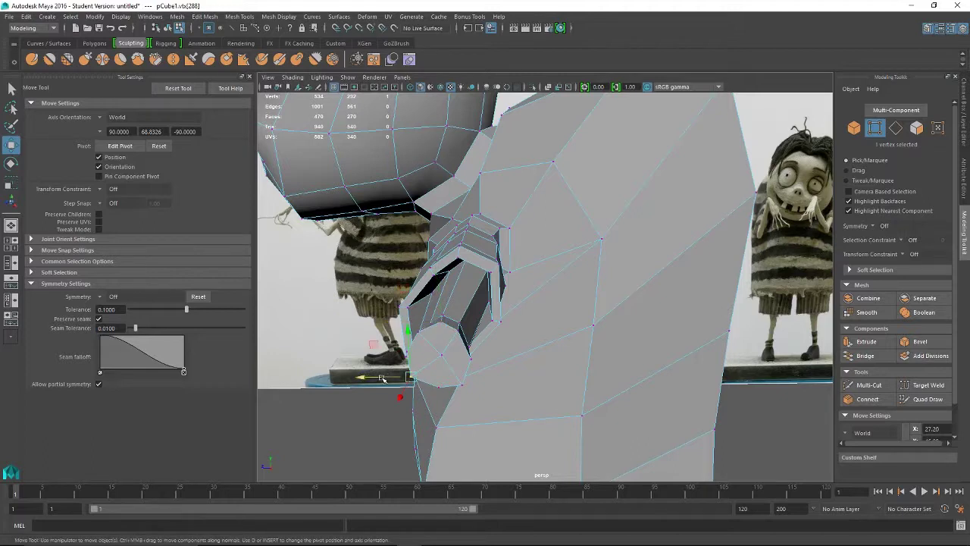
{"action": "left_click_drag", "start_coordinate": [382, 378], "coordinate": [392, 382]}
{"action": "left_click_drag", "start_coordinate": [423, 336], "coordinate": [419, 334]}
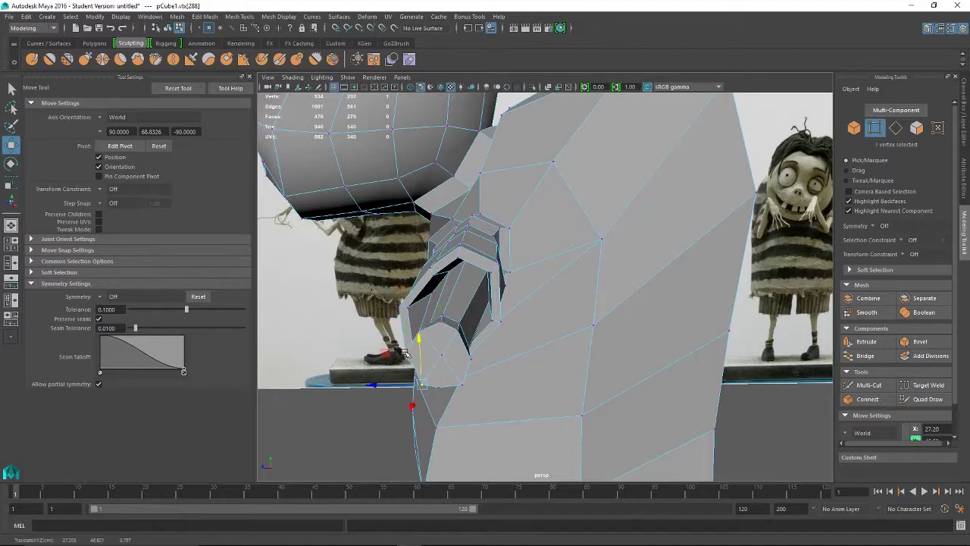
{"action": "left_click", "coordinate": [406, 355]}
{"action": "left_click_drag", "start_coordinate": [404, 307], "coordinate": [404, 311]}
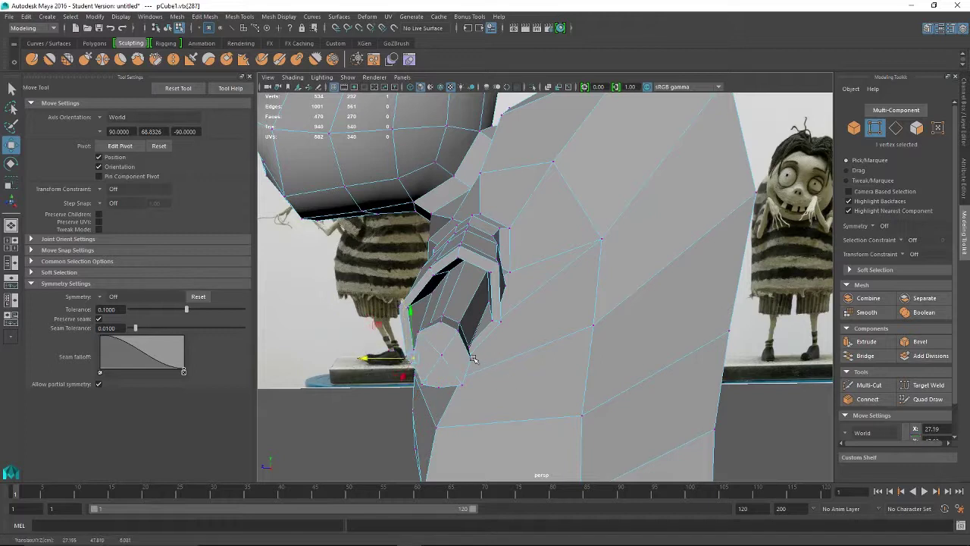
Adjust the body-side vertices of the end cap and wrist loop vertically, and shift the loop's upper vertex along Z
{"action": "left_click", "coordinate": [468, 350]}
{"action": "left_click_drag", "start_coordinate": [468, 310], "coordinate": [351, 299]}
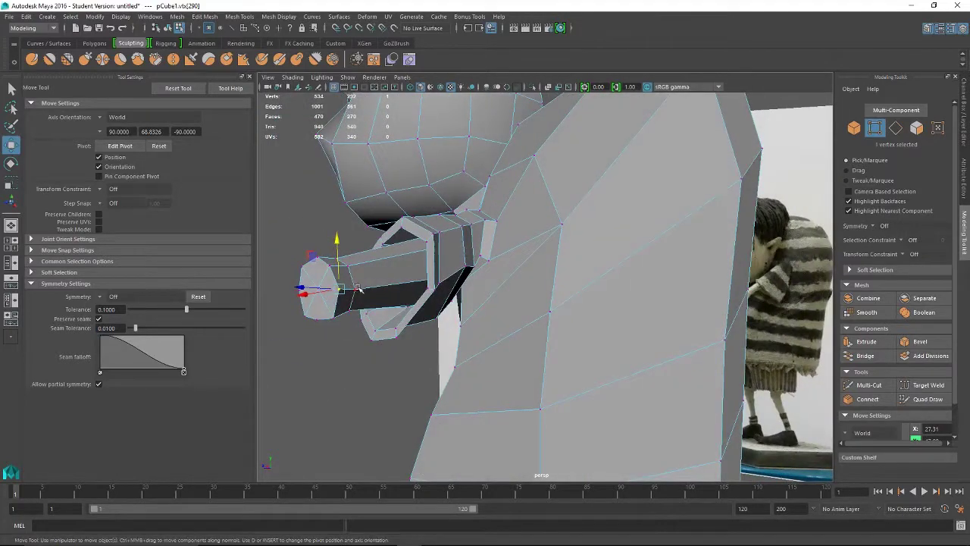
{"action": "left_click", "coordinate": [355, 289]}
{"action": "left_click_drag", "start_coordinate": [353, 241], "coordinate": [354, 238]}
{"action": "left_click", "coordinate": [347, 266]}
{"action": "left_click_drag", "start_coordinate": [346, 288], "coordinate": [379, 303], "text": "alt"}
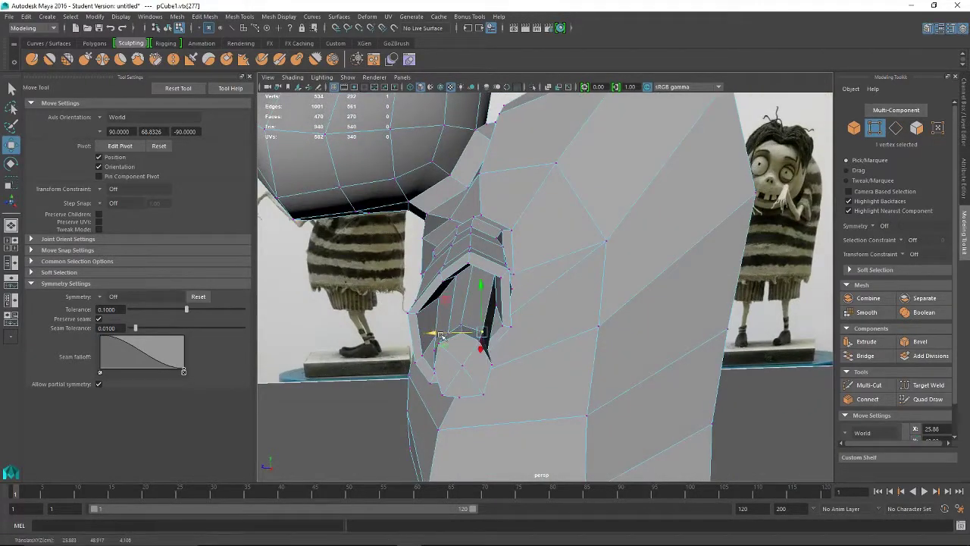
{"action": "left_click_drag", "start_coordinate": [430, 334], "coordinate": [673, 347], "text": "alt"}
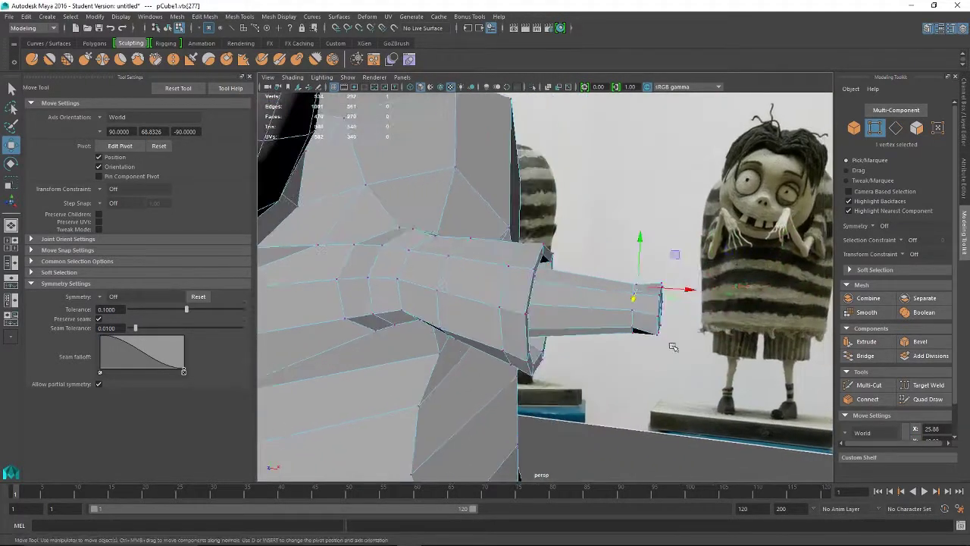
Raise the low corner vertex of the end cap along the Y axis to line up with the wrist's underside
{"action": "left_click_drag", "start_coordinate": [653, 289], "coordinate": [747, 319], "text": "alt"}
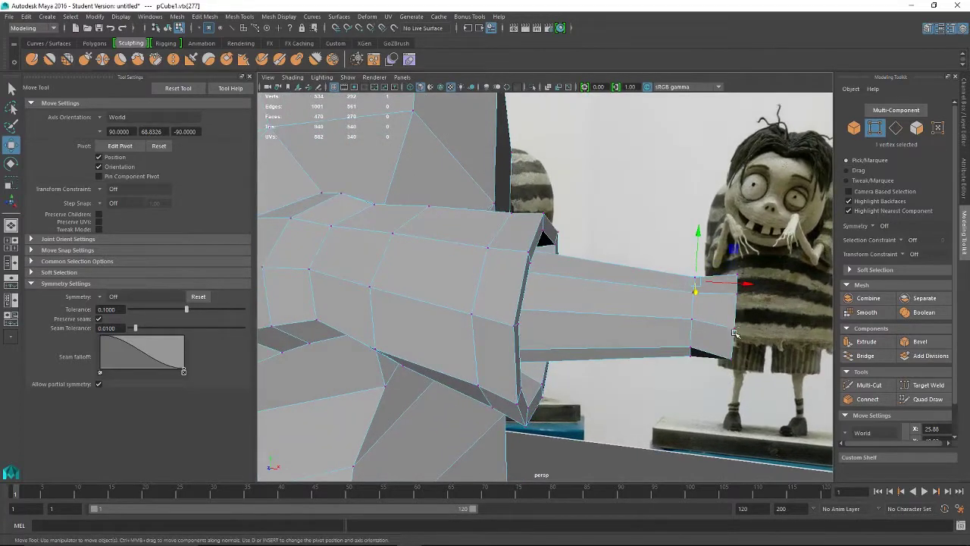
{"action": "left_click", "coordinate": [735, 327]}
{"action": "left_click", "coordinate": [741, 272]}
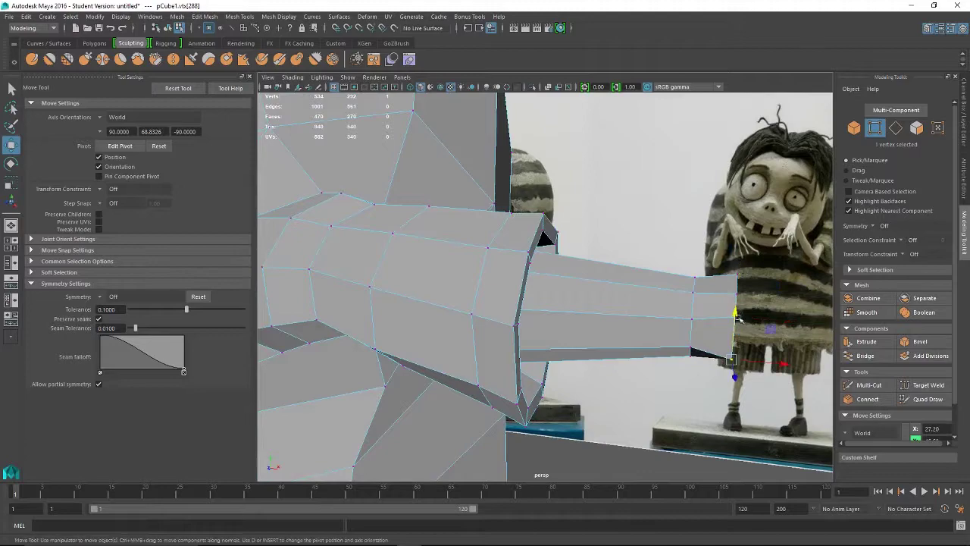
{"action": "left_click", "coordinate": [737, 302]}
{"action": "left_click_drag", "start_coordinate": [742, 305], "coordinate": [624, 308], "text": "alt"}
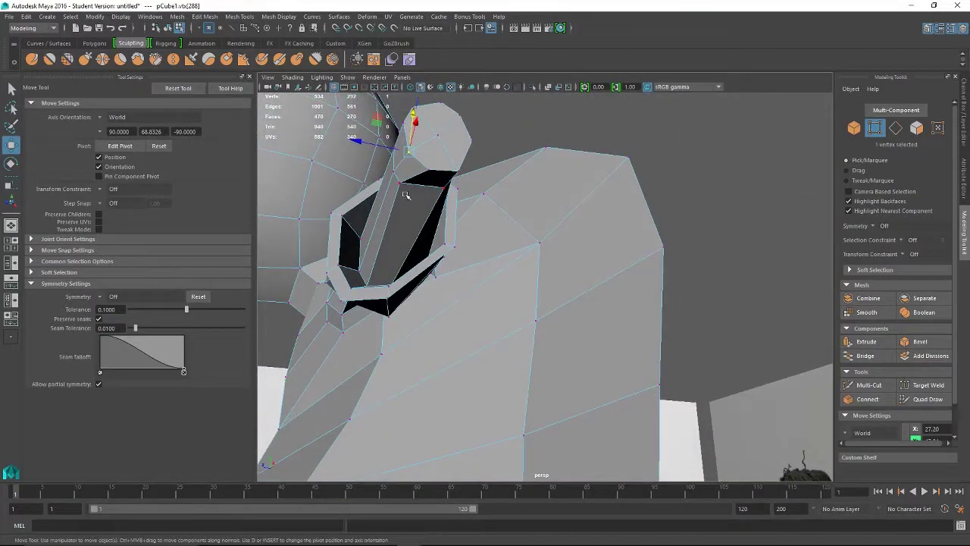
Move two underside vertices of the wrist loop along the Z axis to space the forearm's edges evenly
{"action": "left_click_drag", "start_coordinate": [409, 144], "coordinate": [398, 256], "text": "alt"}
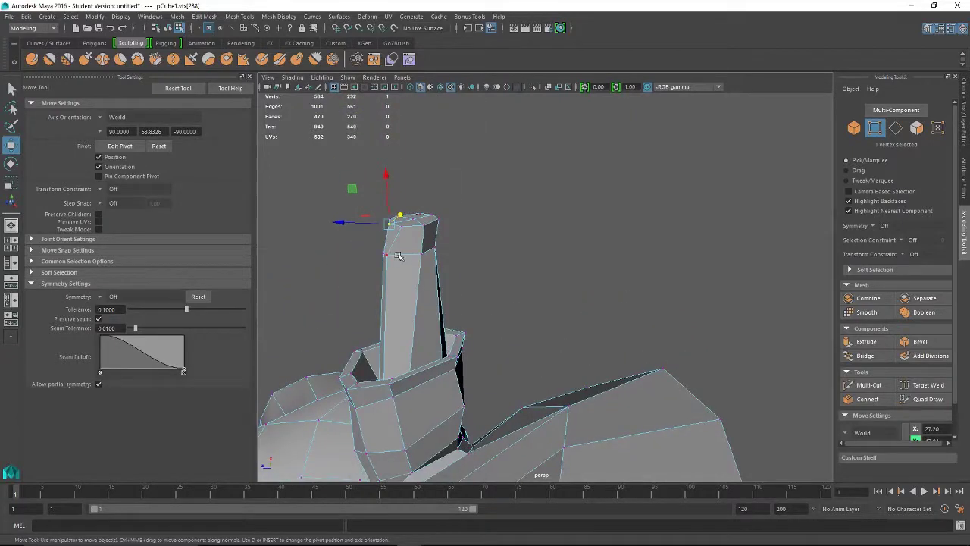
{"action": "middle_click_drag", "start_coordinate": [389, 257], "coordinate": [393, 258]}
{"action": "left_click_drag", "start_coordinate": [345, 254], "coordinate": [364, 254]}
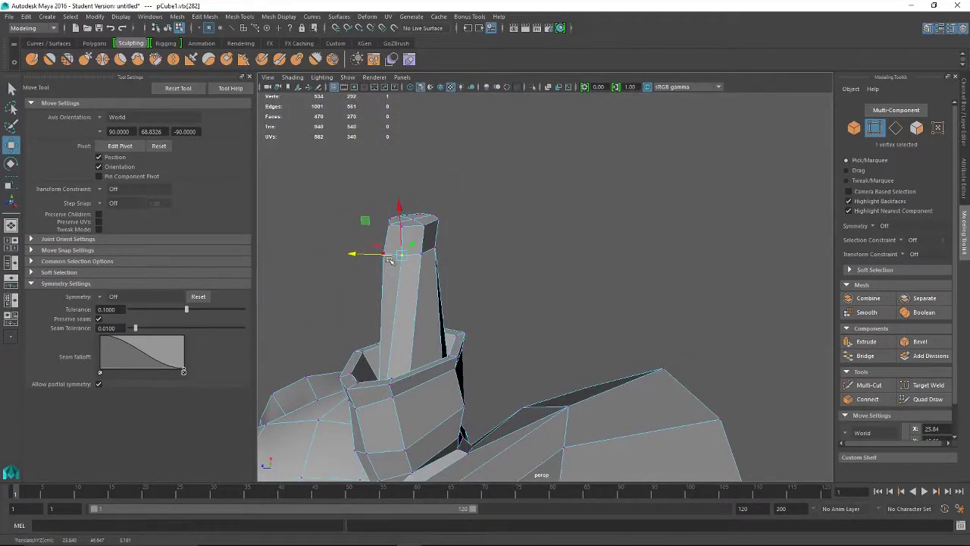
{"action": "left_click", "coordinate": [385, 253]}
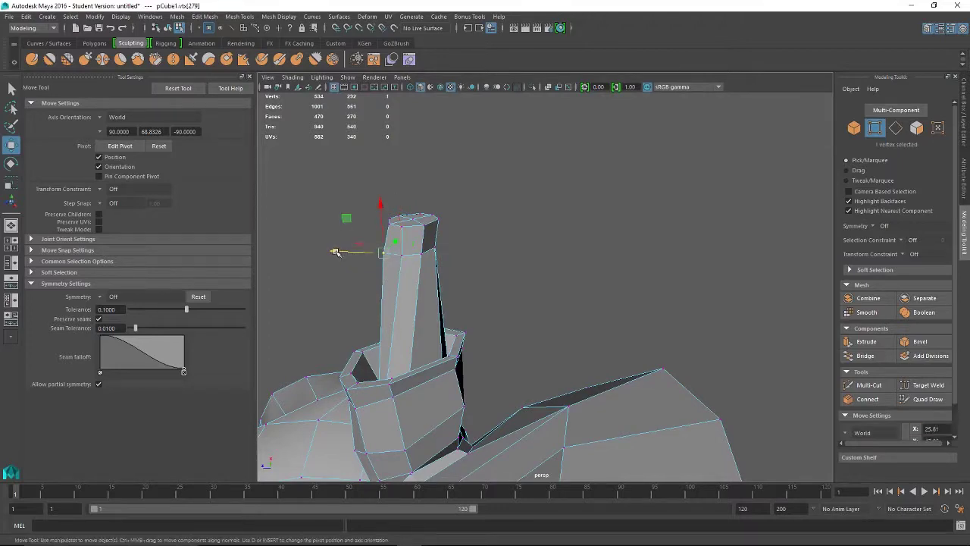
{"action": "left_click_drag", "start_coordinate": [336, 252], "coordinate": [345, 254]}
Shift three vertices on the underside of the sleeve and its cuff along the Z axis to straighten their edge line
{"action": "scroll", "coordinate": [422, 332], "scroll_direction": "up", "scroll_amount": 5}
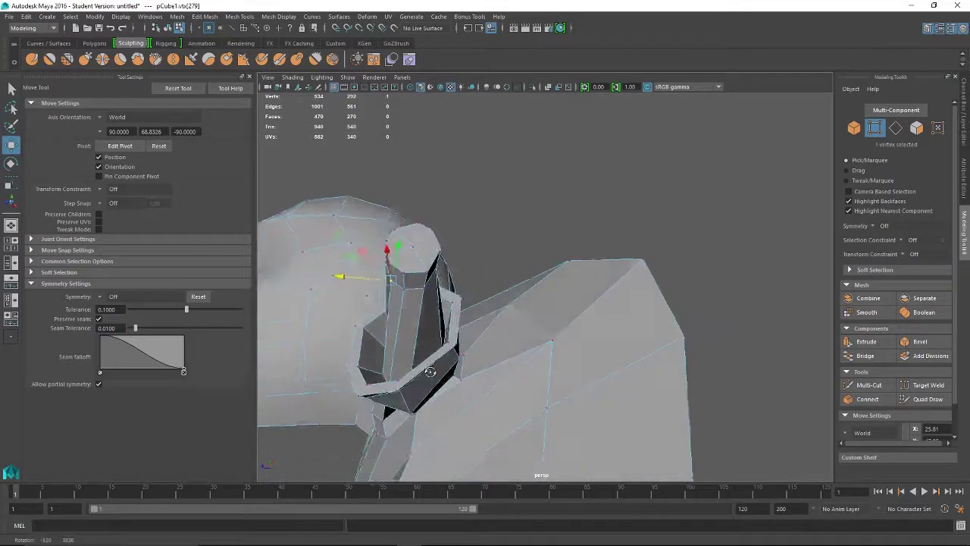
{"action": "scroll", "coordinate": [421, 394], "scroll_direction": "down", "scroll_amount": 5}
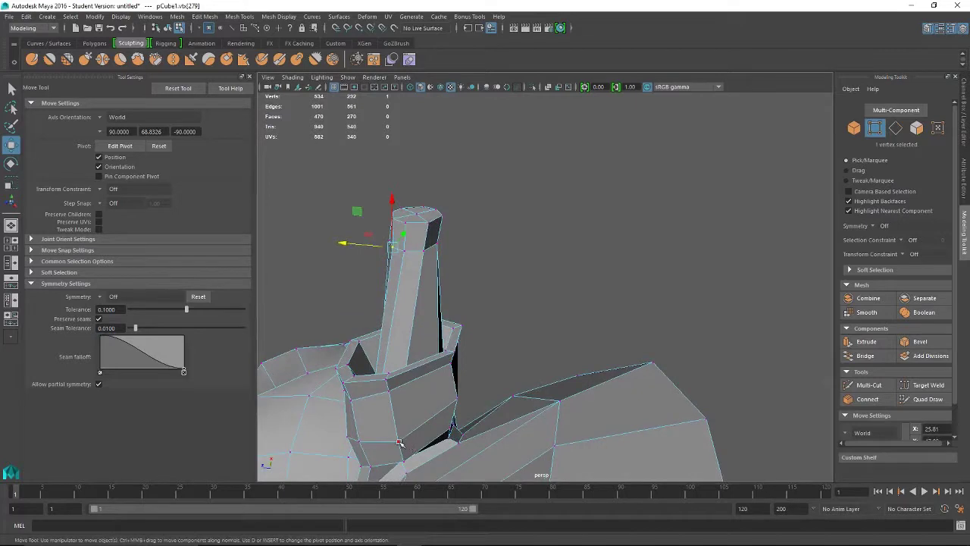
{"action": "left_click", "coordinate": [399, 443]}
{"action": "left_click_drag", "start_coordinate": [375, 412], "coordinate": [392, 409]}
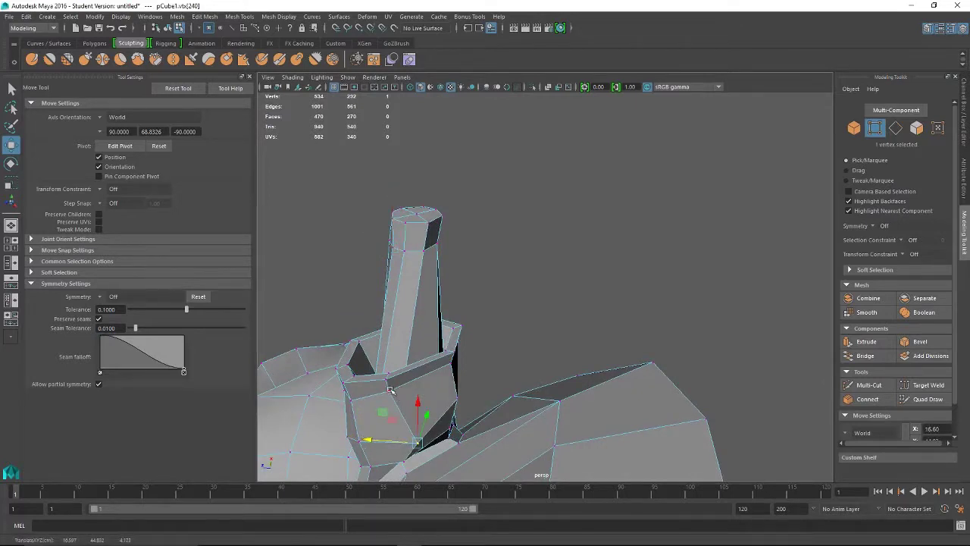
{"action": "left_click", "coordinate": [393, 379]}
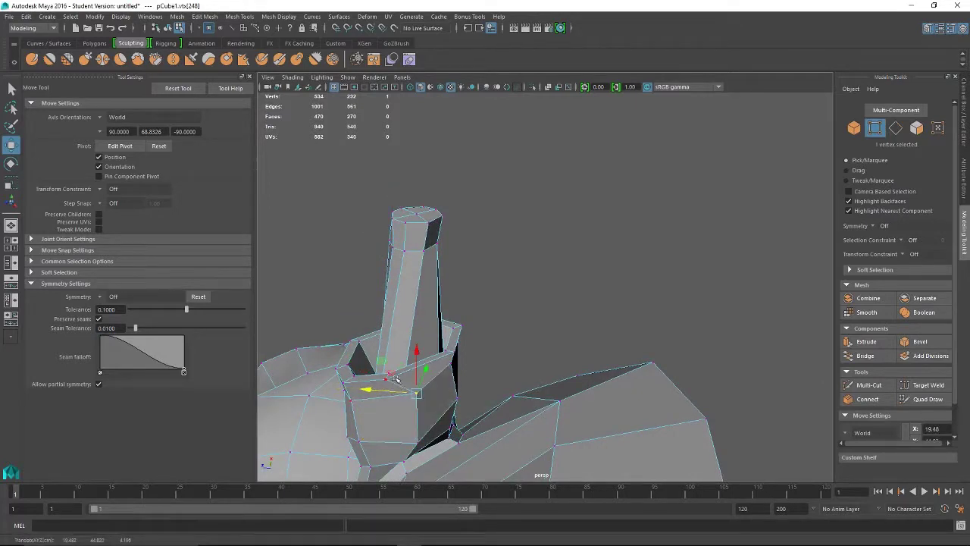
{"action": "left_click", "coordinate": [383, 379]}
{"action": "left_click", "coordinate": [378, 376]}
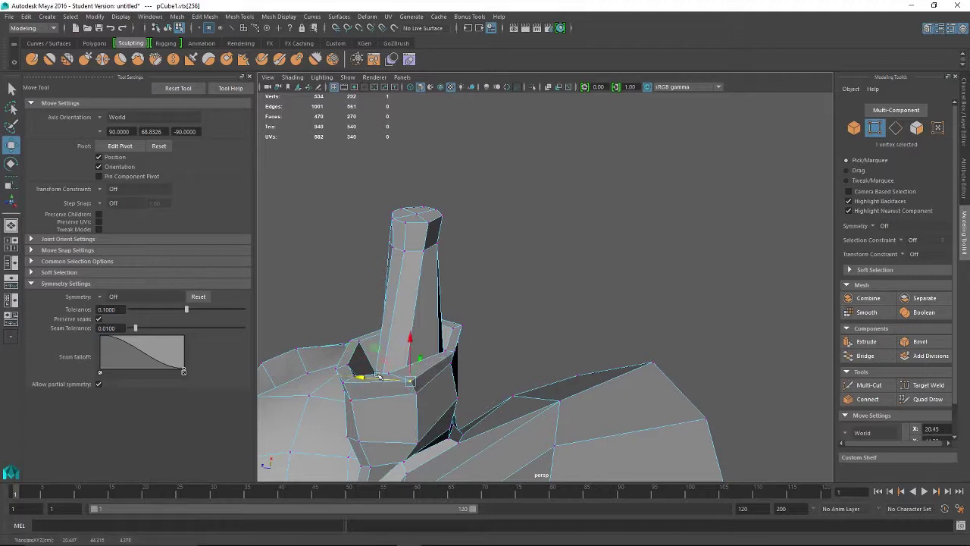
Move a cuff rim vertex and two vertices near the sleeve's base along Z to straighten the underside edge line
{"action": "left_click", "coordinate": [388, 373]}
{"action": "left_click_drag", "start_coordinate": [353, 371], "coordinate": [381, 371]}
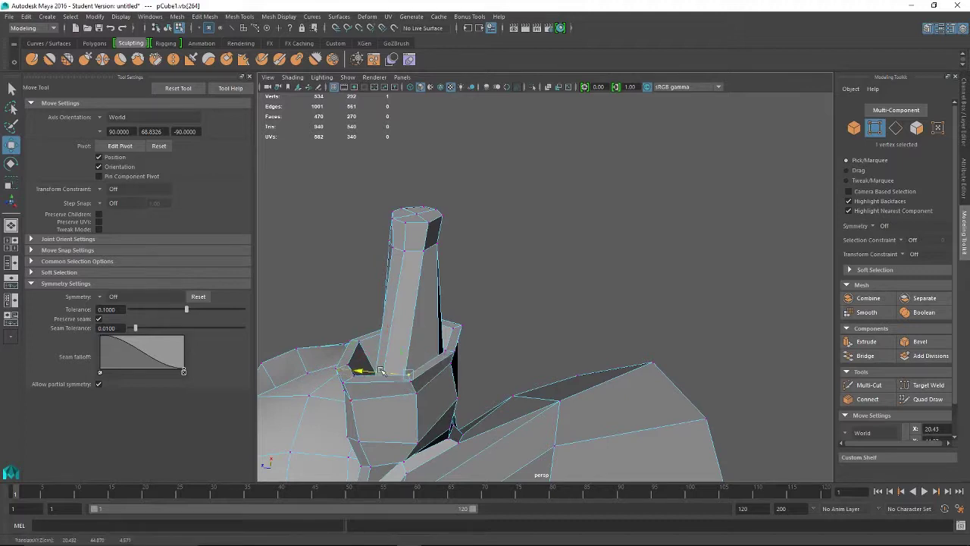
{"action": "left_click_drag", "start_coordinate": [409, 433], "coordinate": [419, 409], "text": "alt"}
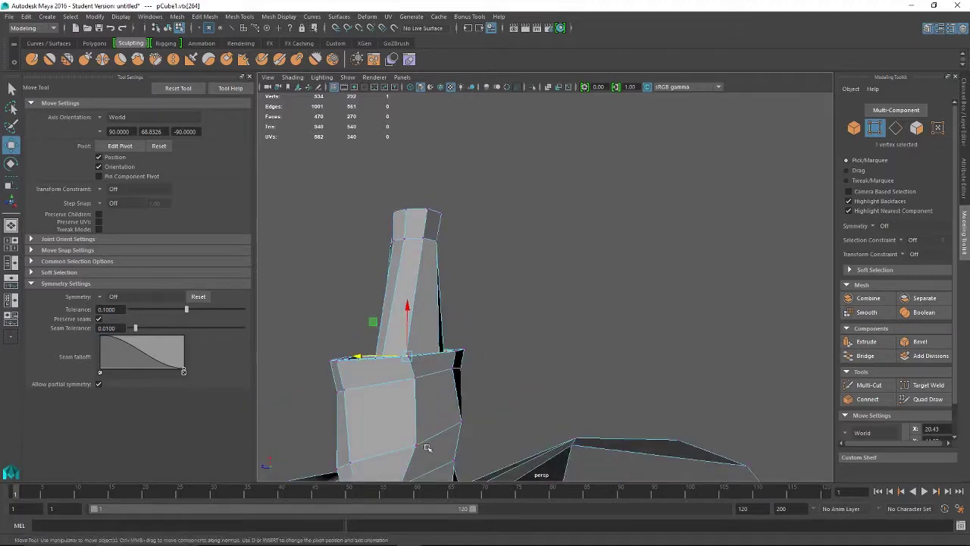
{"action": "middle_click_drag", "start_coordinate": [429, 428], "coordinate": [433, 336], "text": "alt"}
{"action": "left_click", "coordinate": [409, 384]}
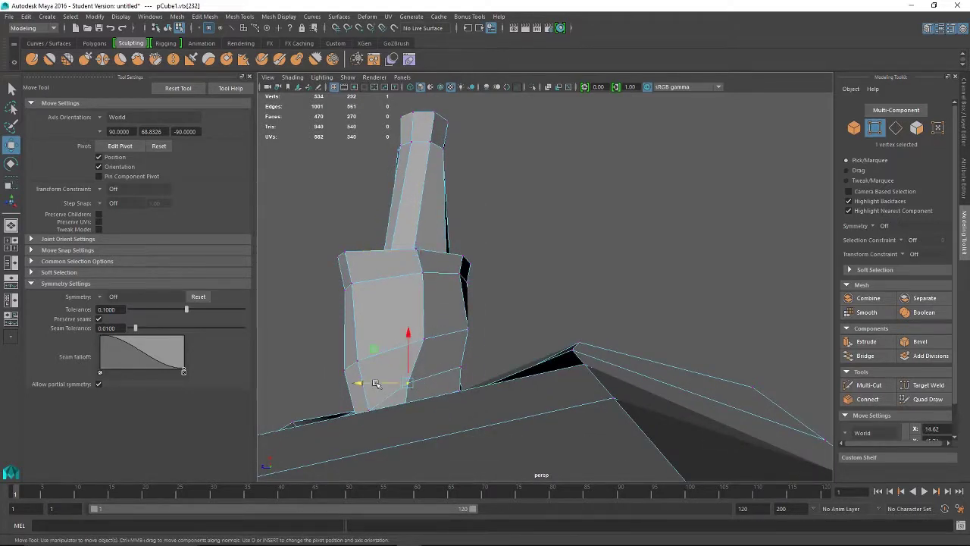
{"action": "mouse_move", "coordinate": [376, 384]}
{"action": "left_mouse_down"}
{"action": "mouse_move", "coordinate": [394, 383]}
{"action": "mouse_move", "coordinate": [403, 396]}
{"action": "mouse_move", "coordinate": [385, 398]}
{"action": "left_mouse_up"}
{"action": "left_click", "coordinate": [404, 399]}
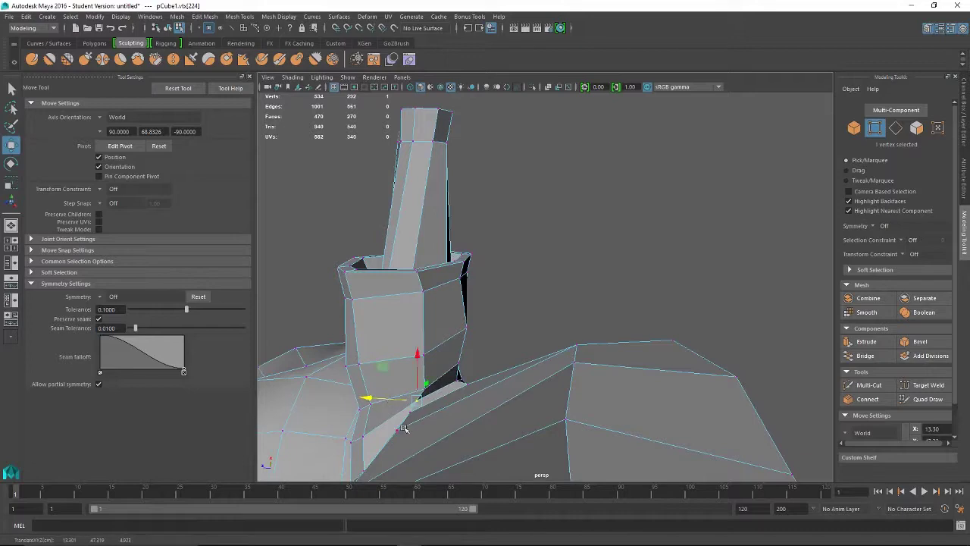
Shift the armpit vertex inward along X and adjust its height, and lower the neighbouring sleeve vertex along Y
{"action": "left_click_drag", "start_coordinate": [404, 429], "coordinate": [634, 448], "text": "alt"}
{"action": "left_click", "coordinate": [449, 434]}
{"action": "left_click", "coordinate": [453, 434]}
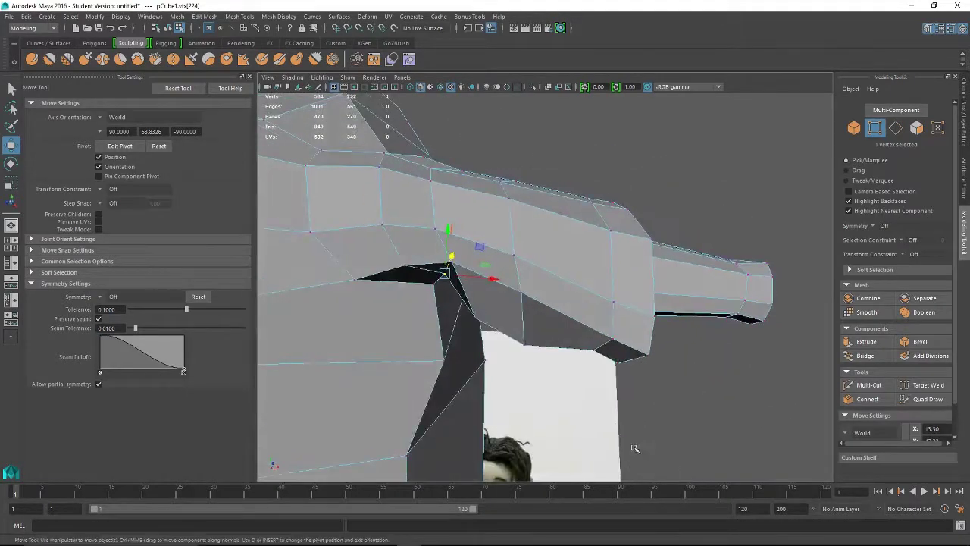
{"action": "left_click_drag", "start_coordinate": [487, 289], "coordinate": [479, 283]}
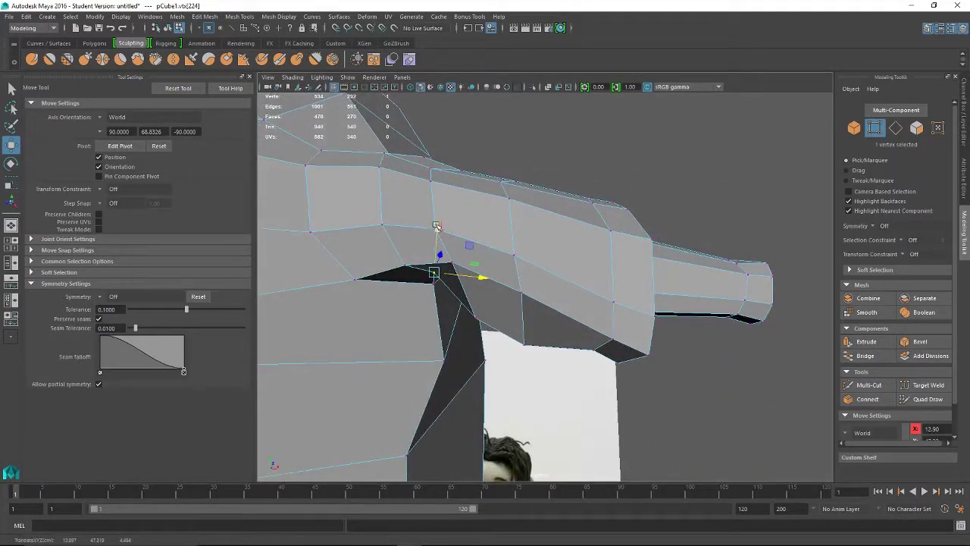
{"action": "left_click_drag", "start_coordinate": [437, 226], "coordinate": [450, 269]}
{"action": "left_click", "coordinate": [451, 264]}
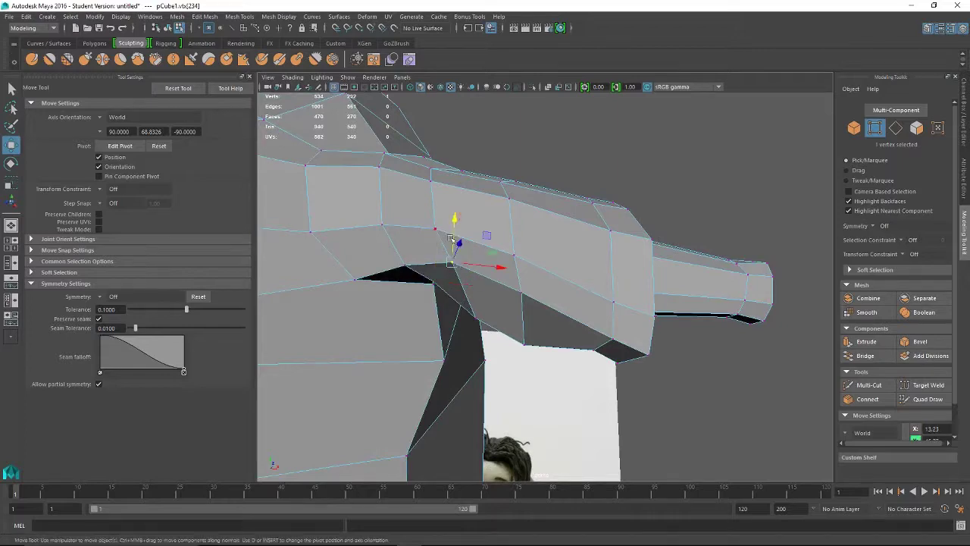
{"action": "left_click_drag", "start_coordinate": [455, 219], "coordinate": [455, 228]}
Shift the vertices along the sleeve's front underside edge on the Z axis, from the armpit up to the cuff, to even the faces
{"action": "left_click_drag", "start_coordinate": [549, 321], "coordinate": [403, 387], "text": "alt"}
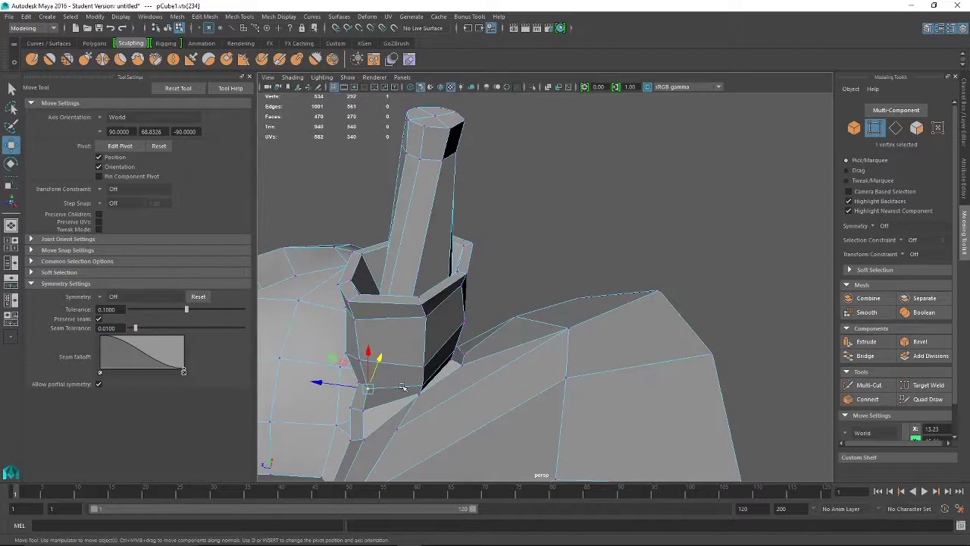
{"action": "left_click", "coordinate": [362, 410]}
{"action": "left_click", "coordinate": [332, 406]}
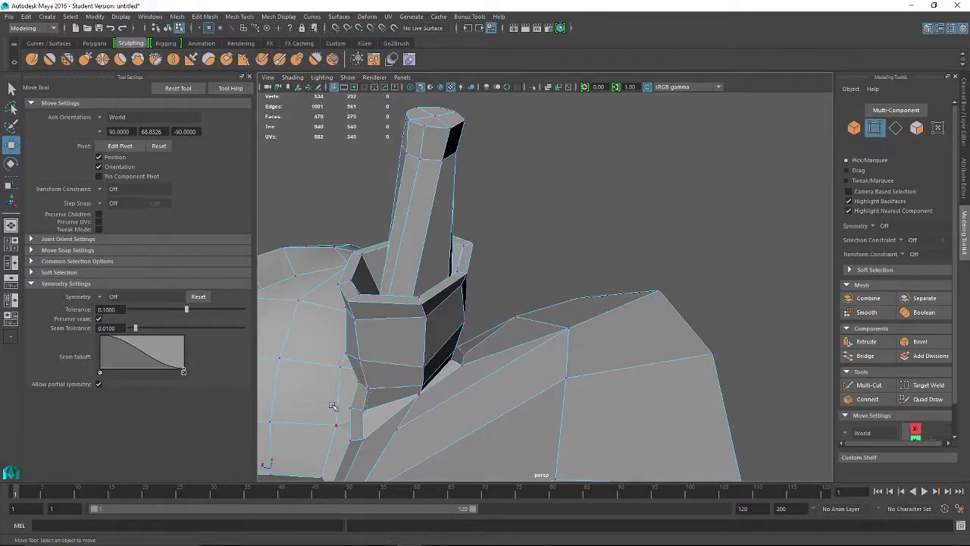
{"action": "left_click", "coordinate": [362, 410]}
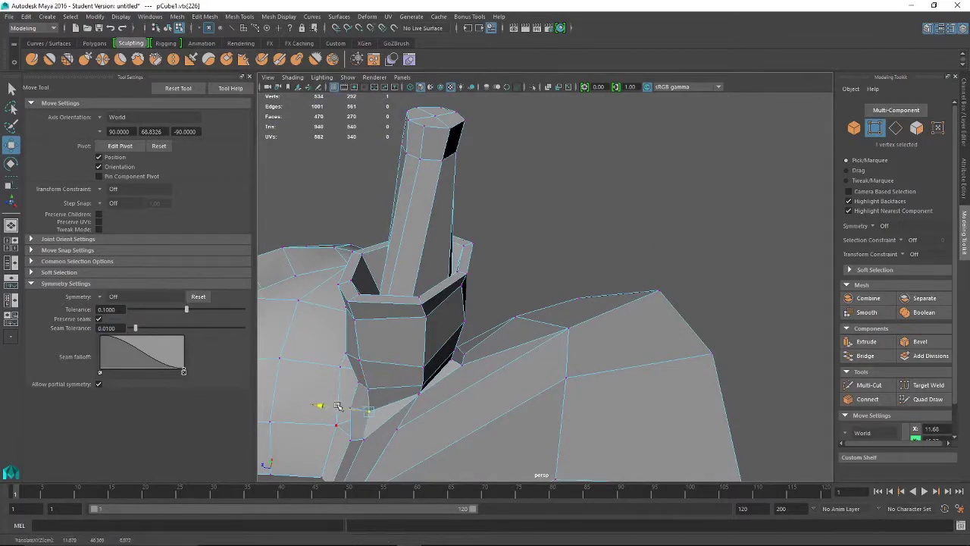
{"action": "left_click", "coordinate": [369, 388]}
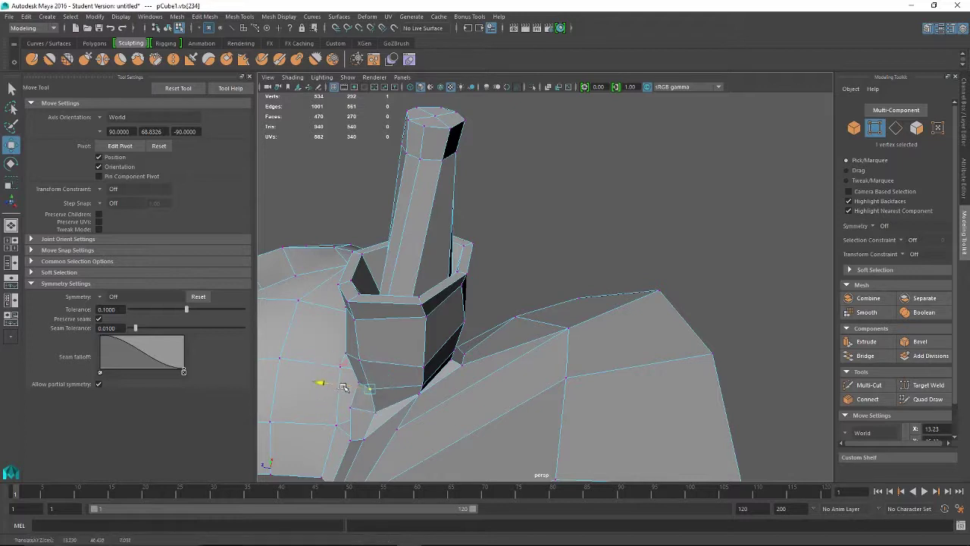
{"action": "left_click", "coordinate": [345, 351]}
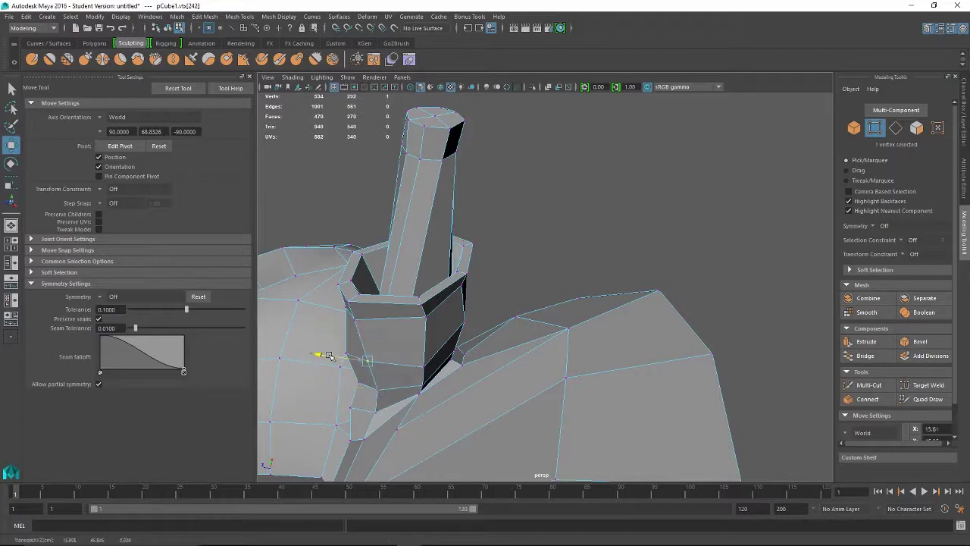
{"action": "left_click", "coordinate": [355, 320]}
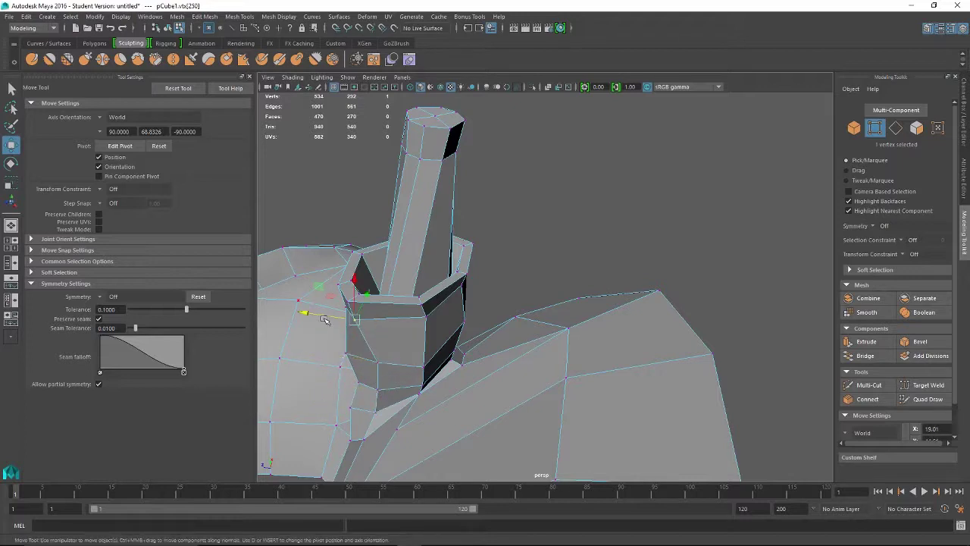
{"action": "left_click_drag", "start_coordinate": [324, 319], "coordinate": [364, 310]}
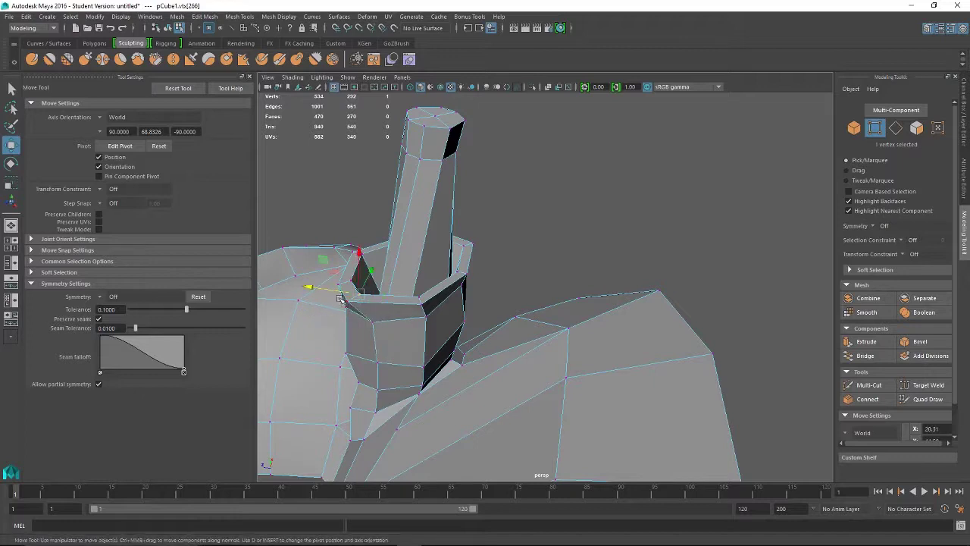
Move the inner and outer cuff rim vertices at the end of the front underside edge along Z to follow the sleeve
{"action": "left_click", "coordinate": [343, 306]}
{"action": "left_click_drag", "start_coordinate": [298, 292], "coordinate": [343, 302]}
{"action": "left_click", "coordinate": [359, 297]}
{"action": "left_click", "coordinate": [363, 305]}
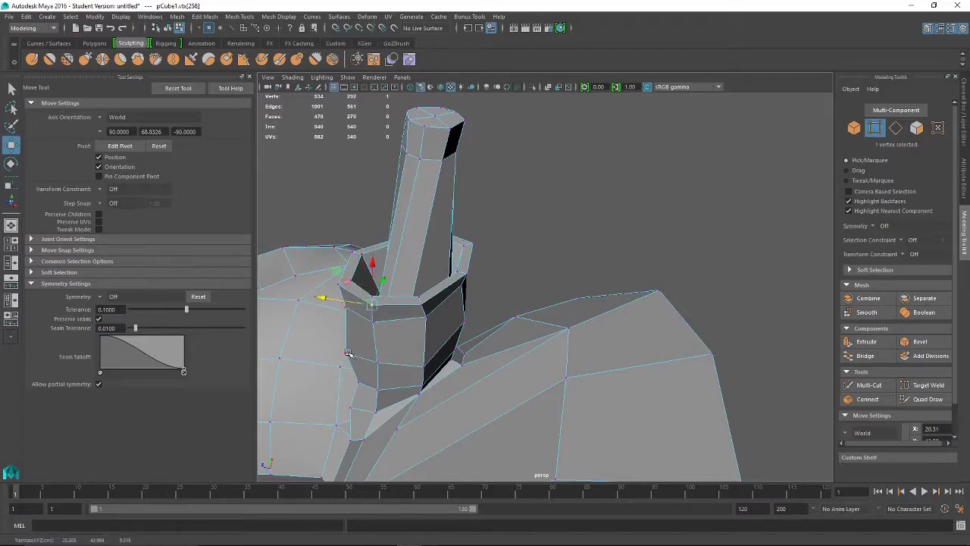
Shift the next row of vertices on the front of the sleeve along Z to space its edges evenly
{"action": "left_click", "coordinate": [328, 351]}
{"action": "left_click_drag", "start_coordinate": [328, 353], "coordinate": [331, 379]}
{"action": "left_click", "coordinate": [357, 382]}
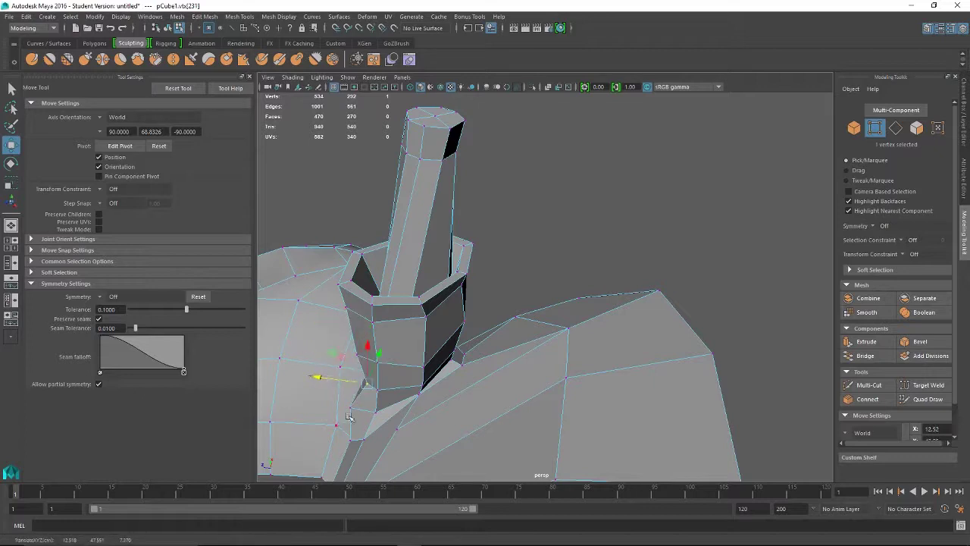
{"action": "left_click", "coordinate": [339, 410]}
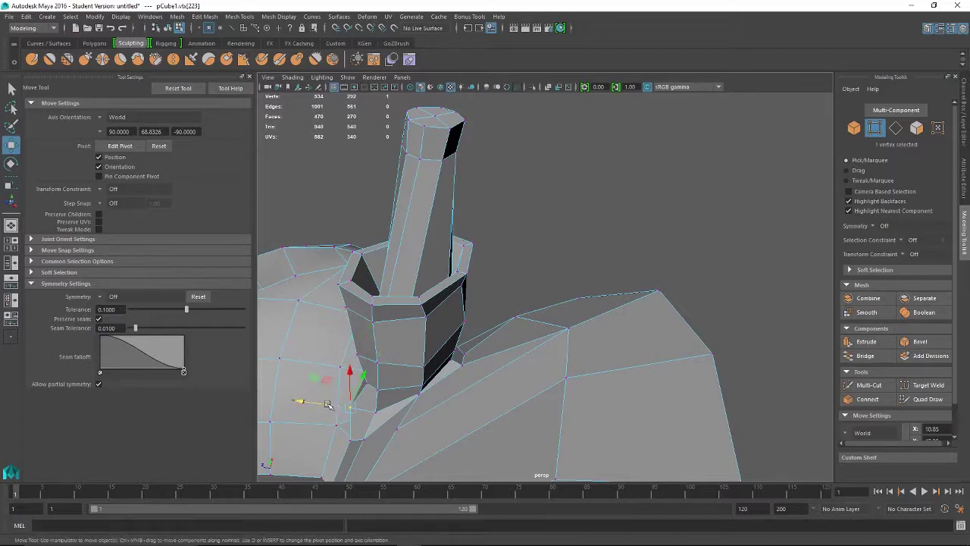
Reposition three vertices on the sleeve's underside around the armpit along X and Z to smooth the join with the torso
{"action": "left_click_drag", "start_coordinate": [324, 404], "coordinate": [333, 469], "text": "alt"}
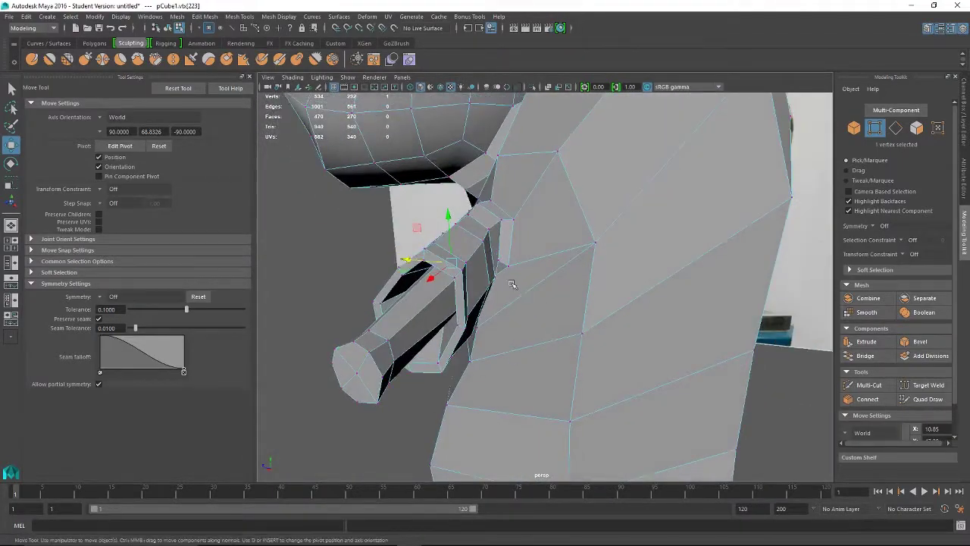
{"action": "left_click_drag", "start_coordinate": [511, 284], "coordinate": [489, 310], "text": "alt"}
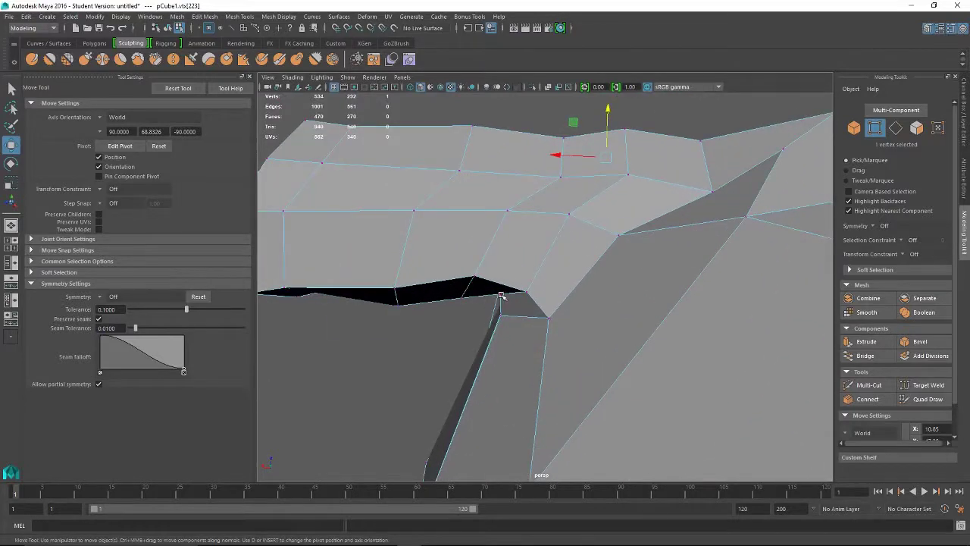
{"action": "left_click", "coordinate": [501, 295]}
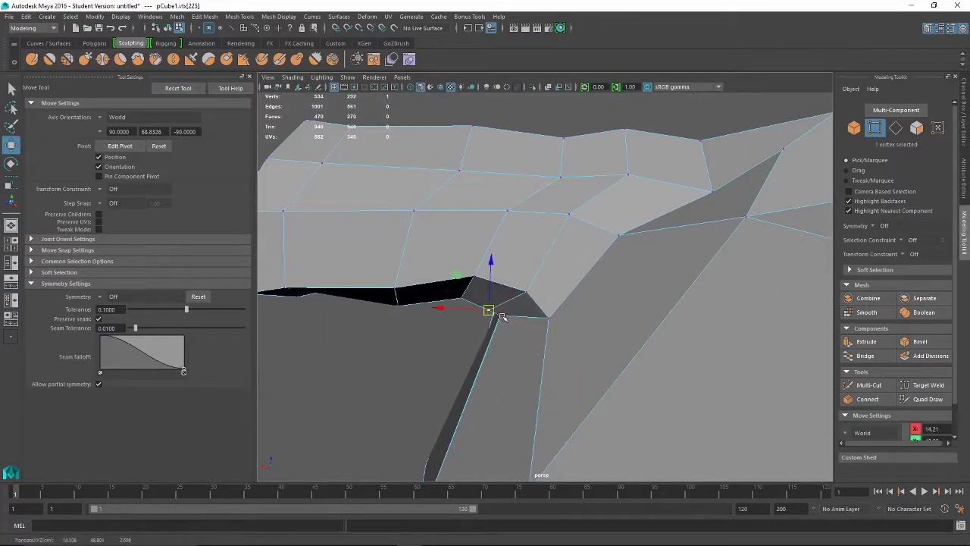
{"action": "left_click", "coordinate": [501, 315]}
{"action": "left_click_drag", "start_coordinate": [502, 271], "coordinate": [497, 286]}
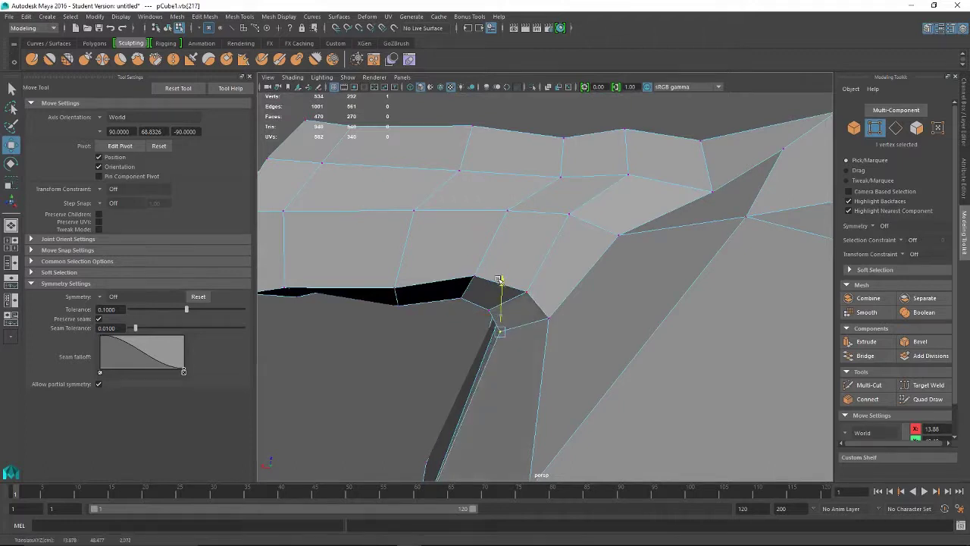
{"action": "left_click_drag", "start_coordinate": [468, 330], "coordinate": [444, 310]}
{"action": "left_click", "coordinate": [460, 319]}
{"action": "left_click", "coordinate": [462, 313]}
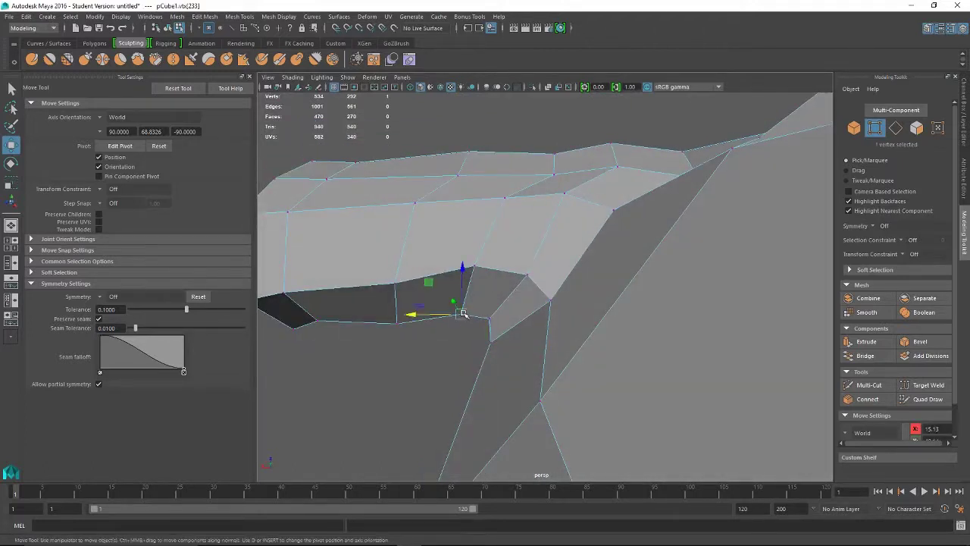
{"action": "left_click_drag", "start_coordinate": [465, 270], "coordinate": [466, 277]}
Adjust the adjacent row of sleeve vertices near the armpit, mainly along Z, to straighten the sleeve's lower edge
{"action": "left_click", "coordinate": [474, 265]}
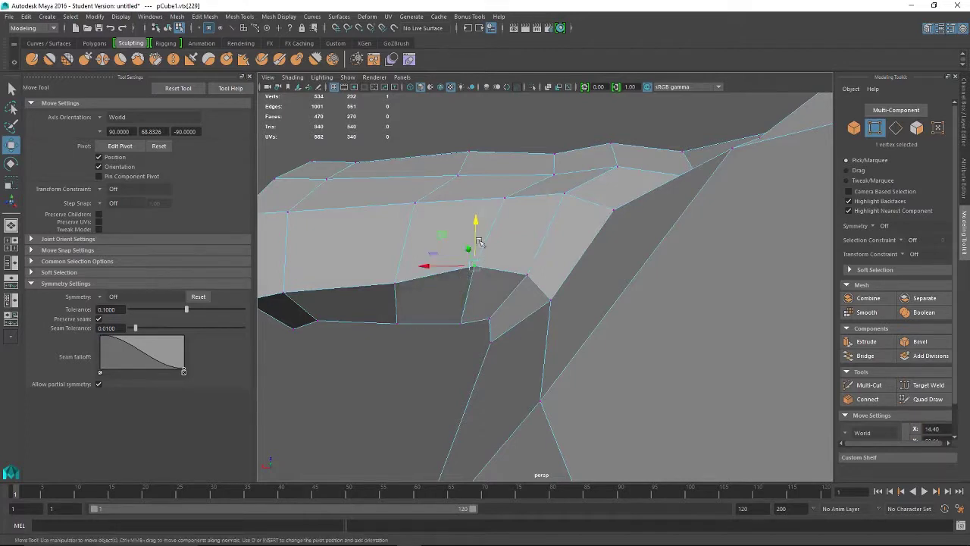
{"action": "left_click_drag", "start_coordinate": [474, 217], "coordinate": [474, 237]}
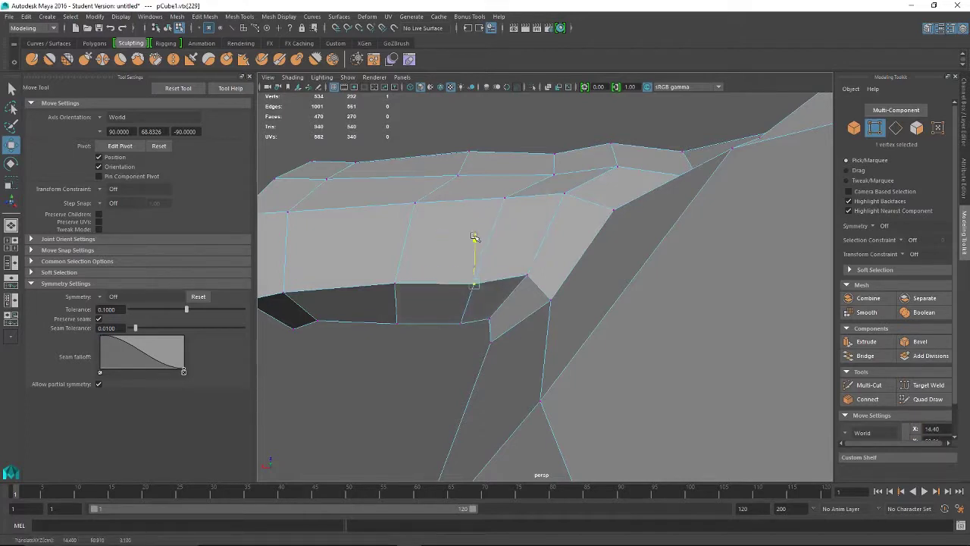
{"action": "left_click", "coordinate": [396, 285]}
{"action": "left_click_drag", "start_coordinate": [397, 243], "coordinate": [397, 255]}
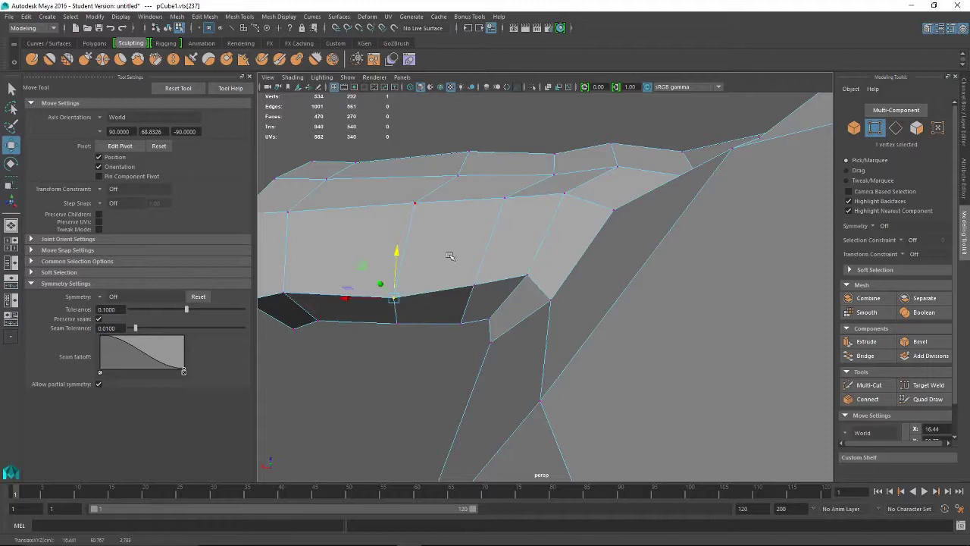
{"action": "left_click", "coordinate": [531, 278]}
{"action": "left_click_drag", "start_coordinate": [530, 232], "coordinate": [514, 258]}
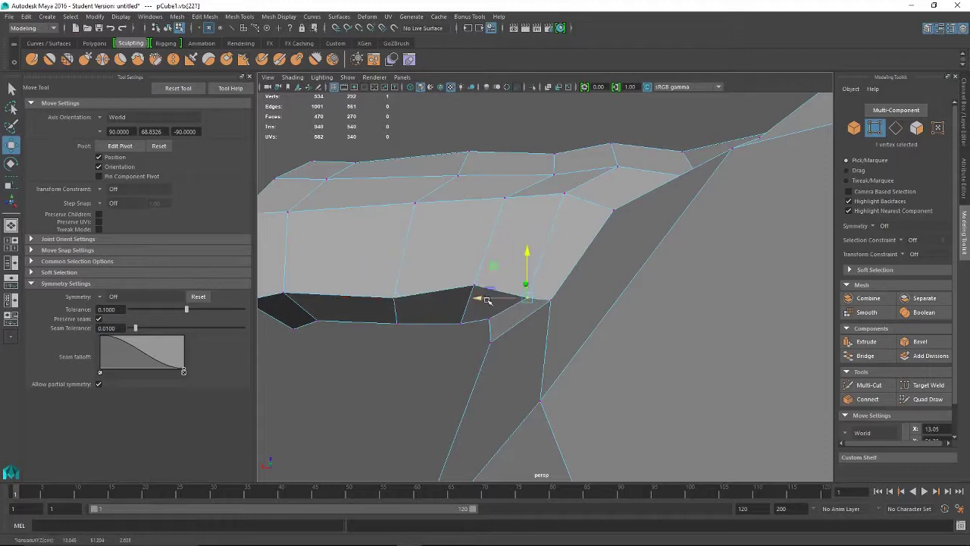
{"action": "left_click_drag", "start_coordinate": [474, 301], "coordinate": [476, 282]}
{"action": "left_click_drag", "start_coordinate": [478, 235], "coordinate": [696, 283]}
Reposition two lower vertices of the forearm's base inside the sleeve opening to round out its outline
{"action": "left_click_drag", "start_coordinate": [662, 311], "coordinate": [476, 368], "text": "alt"}
{"action": "right_click_drag", "start_coordinate": [478, 368], "coordinate": [580, 369], "text": "alt"}
{"action": "left_click_drag", "start_coordinate": [580, 369], "coordinate": [598, 377], "text": "alt"}
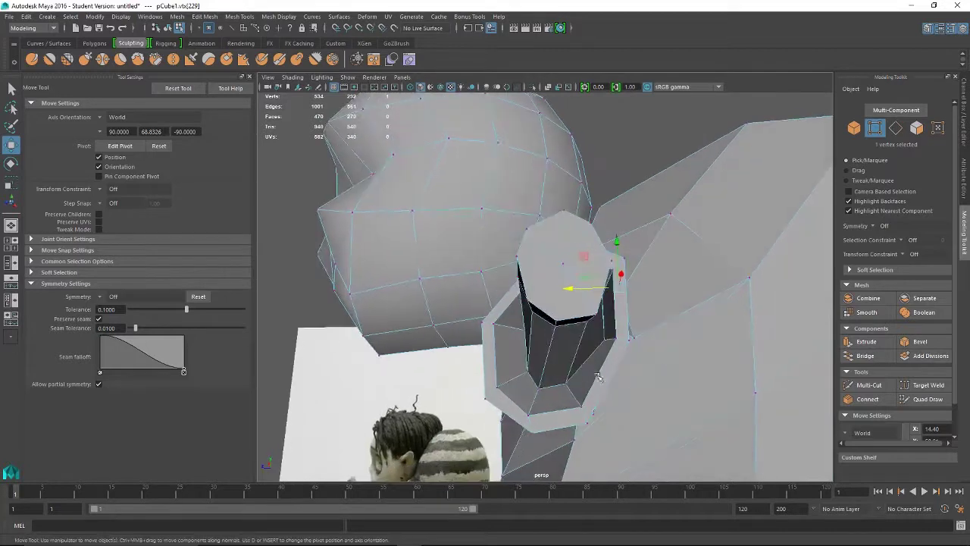
{"action": "left_click", "coordinate": [567, 383]}
{"action": "mouse_move", "coordinate": [567, 382]}
{"action": "middle_mouse_down"}
{"action": "mouse_move", "coordinate": [576, 374]}
{"action": "mouse_move", "coordinate": [521, 390]}
{"action": "mouse_move", "coordinate": [554, 381]}
{"action": "middle_mouse_up"}
{"action": "left_click", "coordinate": [541, 389]}
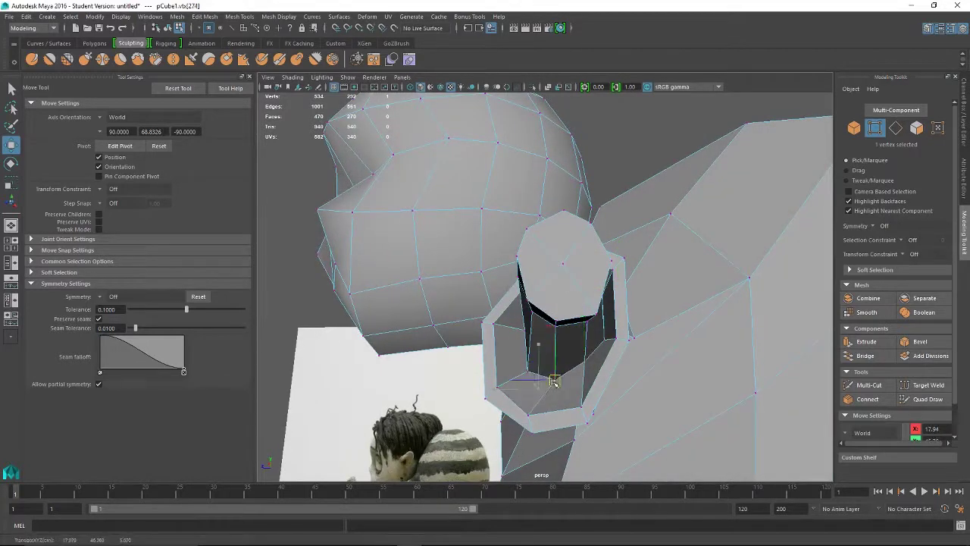
{"action": "left_click", "coordinate": [526, 372]}
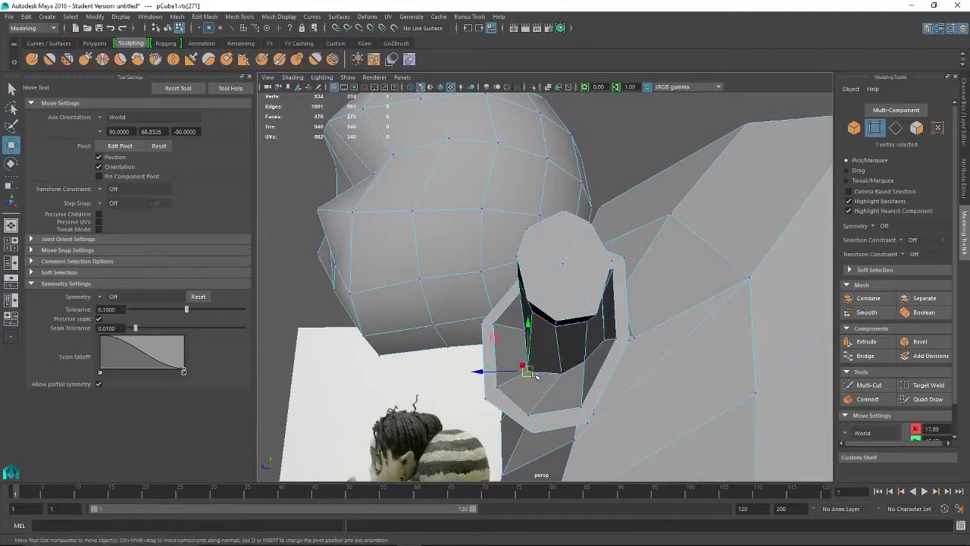
{"action": "middle_click_drag", "start_coordinate": [526, 372], "coordinate": [535, 366]}
Reposition the front and upper vertices of the forearm's base inside the sleeve opening to widen its outline
{"action": "left_click_drag", "start_coordinate": [535, 366], "coordinate": [554, 345], "text": "alt"}
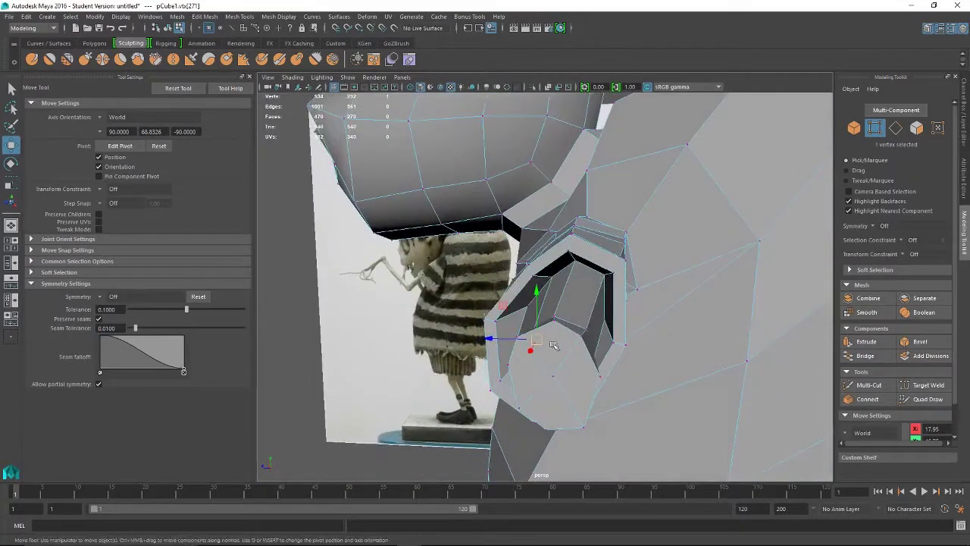
{"action": "left_click", "coordinate": [527, 307]}
{"action": "left_click_drag", "start_coordinate": [526, 307], "coordinate": [517, 317]}
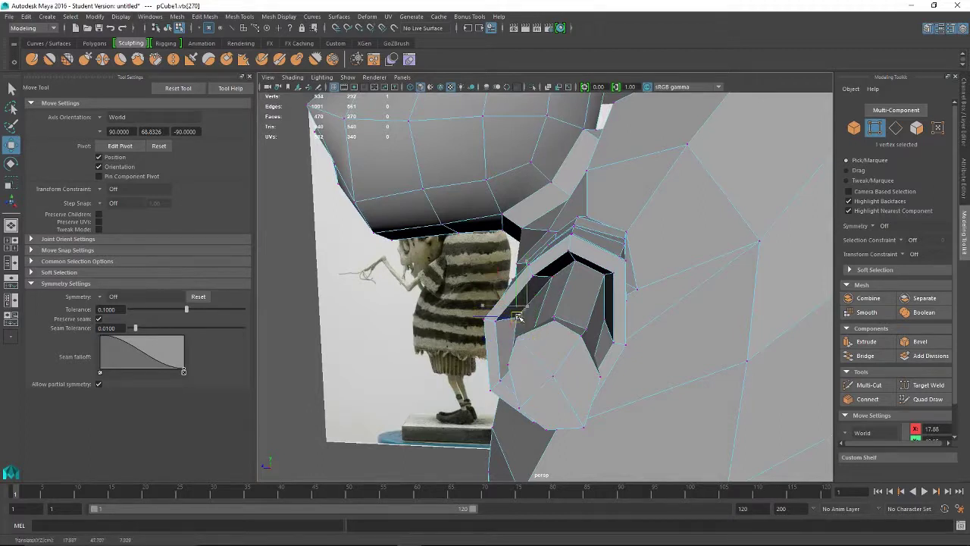
{"action": "left_click", "coordinate": [554, 277]}
{"action": "left_click_drag", "start_coordinate": [554, 277], "coordinate": [536, 294]}
{"action": "left_click", "coordinate": [577, 261]}
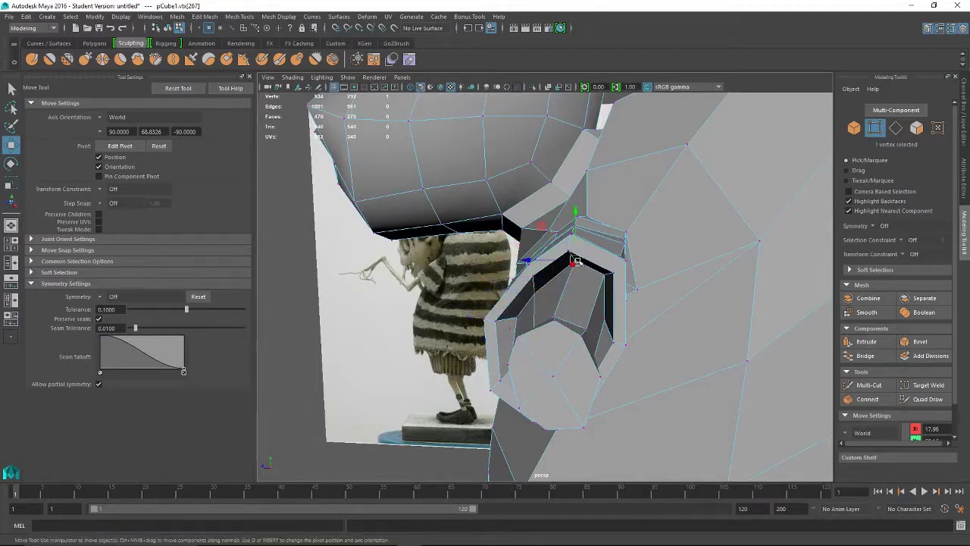
{"action": "left_click_drag", "start_coordinate": [577, 261], "coordinate": [520, 328]}
{"action": "left_click", "coordinate": [608, 277]}
Reposition the lower front vertices of the forearm's base inside the sleeve opening to round out its outline
{"action": "left_click", "coordinate": [509, 321]}
{"action": "left_click", "coordinate": [528, 345]}
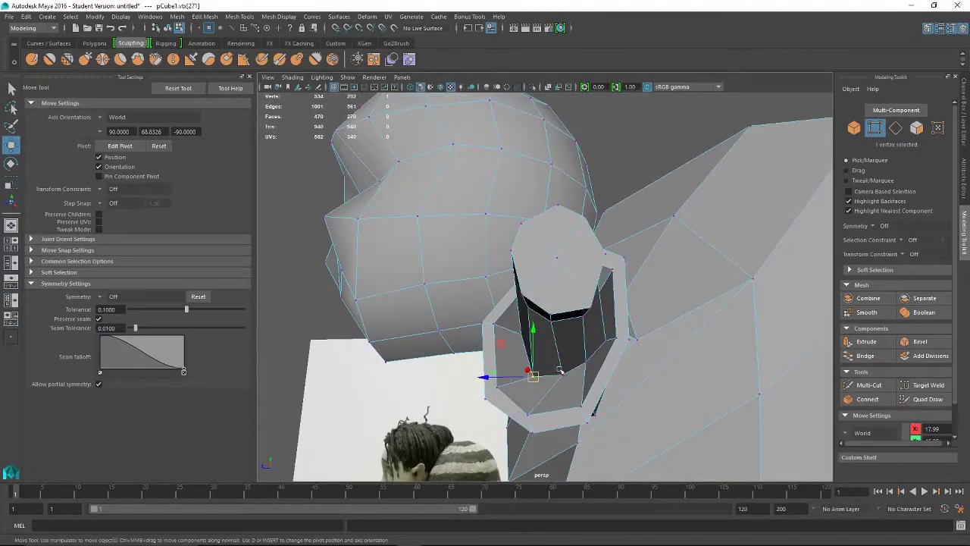
{"action": "left_click_drag", "start_coordinate": [541, 384], "coordinate": [564, 390], "text": "alt"}
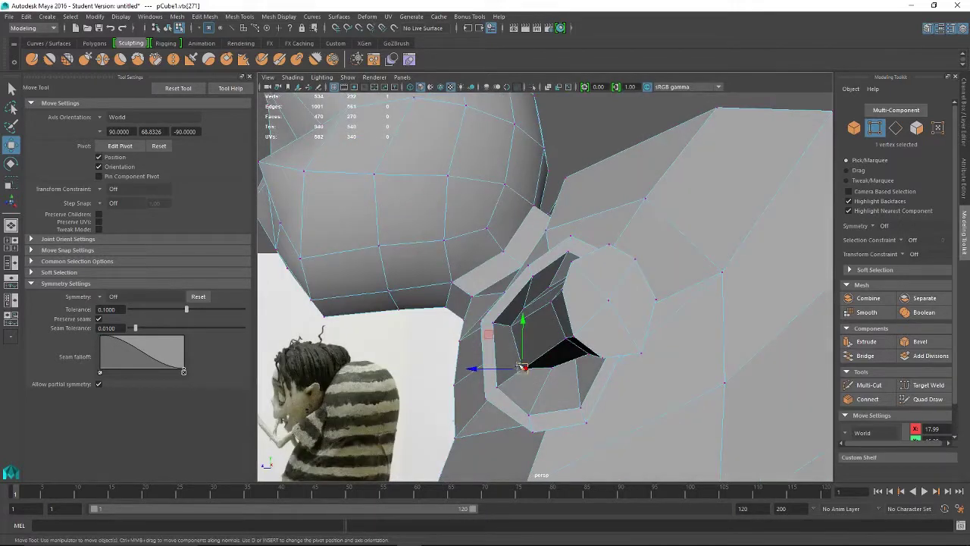
{"action": "left_click_drag", "start_coordinate": [523, 367], "coordinate": [647, 351], "text": "alt"}
Move the vertex on the sleeve's underside behind the cuff along X to even out the edge spacing
{"action": "left_click", "coordinate": [604, 411]}
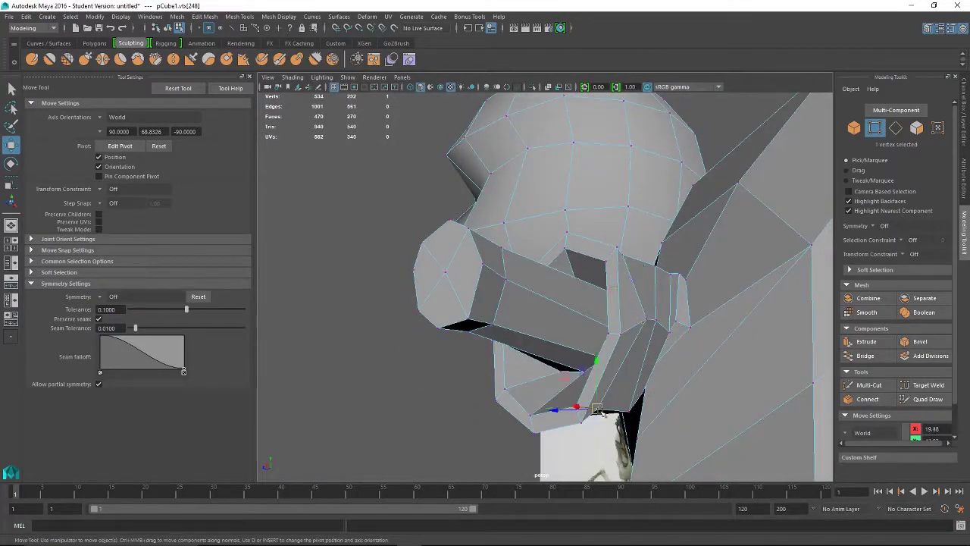
{"action": "left_click_drag", "start_coordinate": [604, 411], "coordinate": [576, 442]}
{"action": "left_click", "coordinate": [608, 401]}
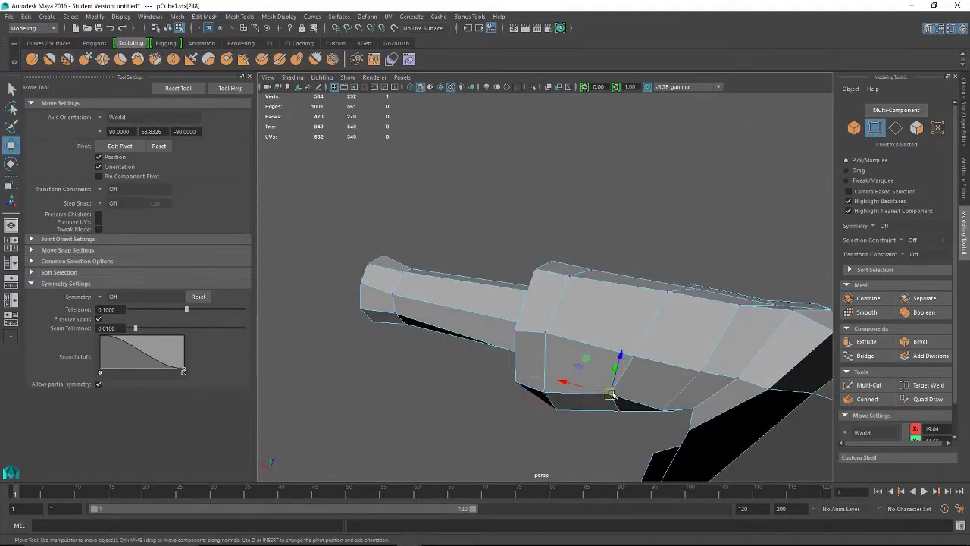
{"action": "left_click_drag", "start_coordinate": [608, 401], "coordinate": [607, 401]}
Adjust the lower inner sleeve vertex and the front vertices of the forearm's base to even out the gap inside the opening
{"action": "left_click_drag", "start_coordinate": [535, 426], "coordinate": [618, 385], "text": "alt"}
{"action": "left_click", "coordinate": [544, 400]}
{"action": "left_click", "coordinate": [565, 380]}
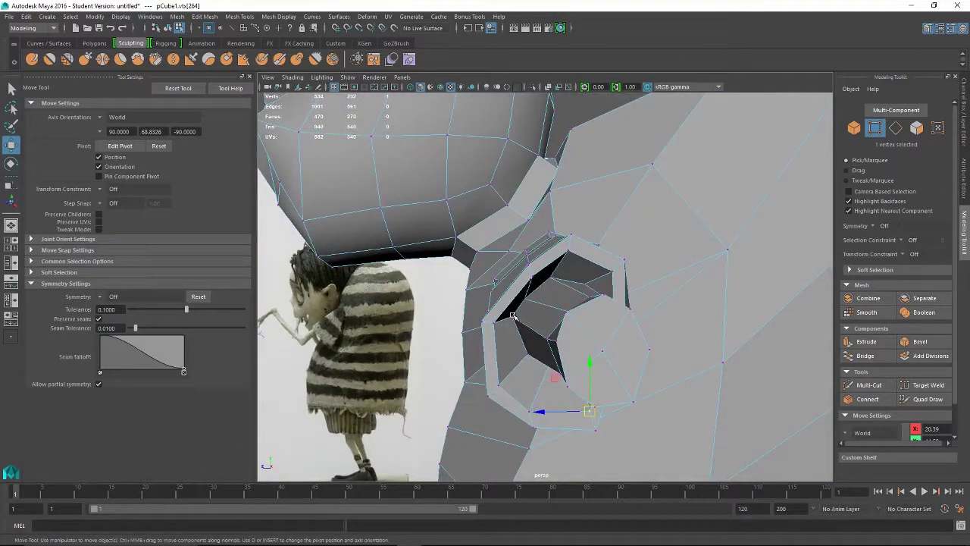
{"action": "left_click", "coordinate": [513, 315]}
{"action": "left_click_drag", "start_coordinate": [513, 316], "coordinate": [534, 295]}
{"action": "left_click", "coordinate": [526, 300]}
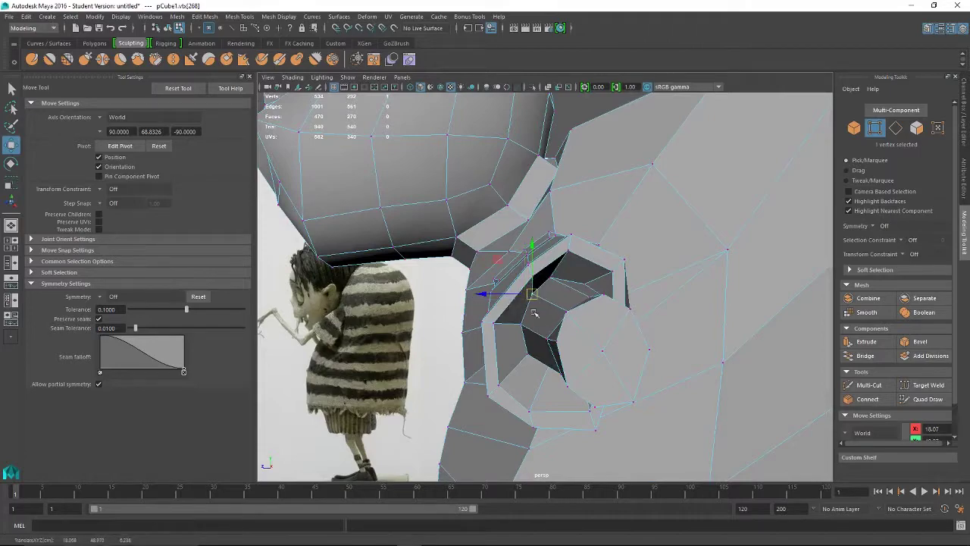
{"action": "left_click", "coordinate": [526, 354]}
Reposition the two armpit vertices under the sleeve along X and Y to smooth the join with the torso
{"action": "left_click_drag", "start_coordinate": [522, 371], "coordinate": [508, 322], "text": "alt"}
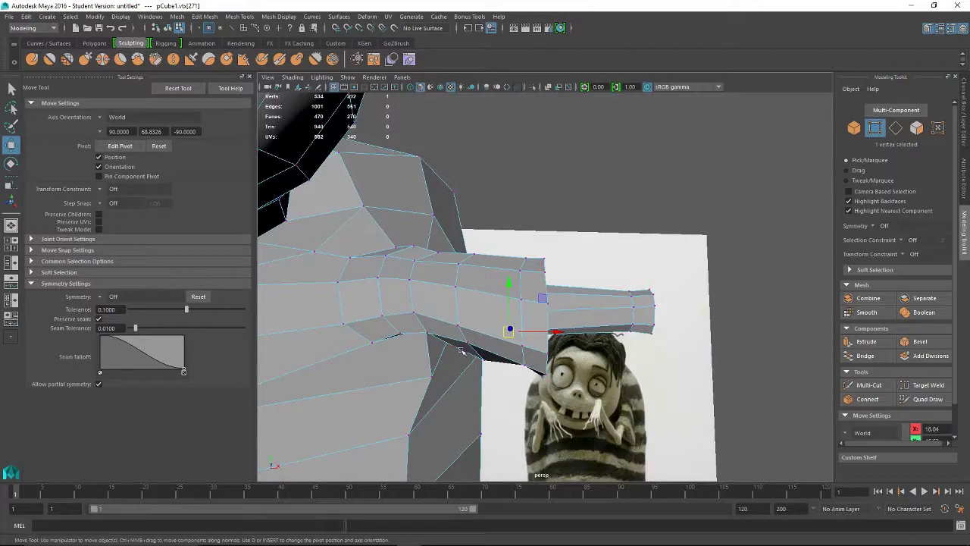
{"action": "left_click_drag", "start_coordinate": [447, 388], "coordinate": [435, 343], "text": "alt"}
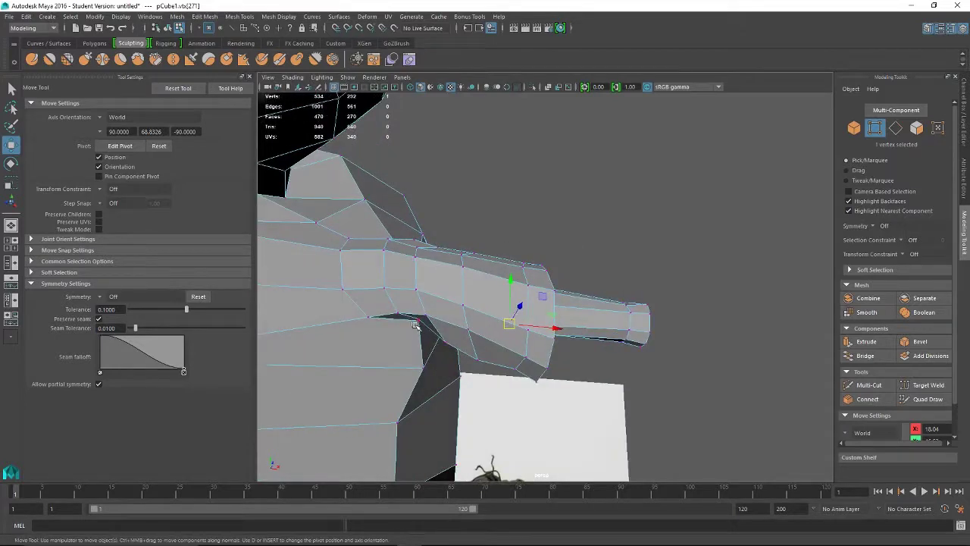
{"action": "left_click_drag", "start_coordinate": [416, 278], "coordinate": [419, 292]}
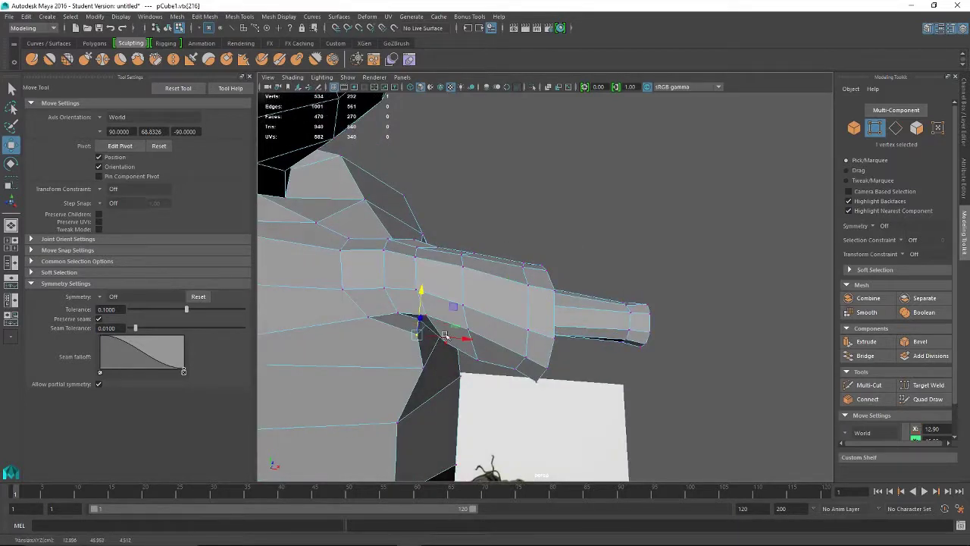
{"action": "mouse_move", "coordinate": [445, 336]}
{"action": "left_mouse_down"}
{"action": "mouse_move", "coordinate": [455, 339]}
{"action": "mouse_move", "coordinate": [430, 336]}
{"action": "left_mouse_up"}
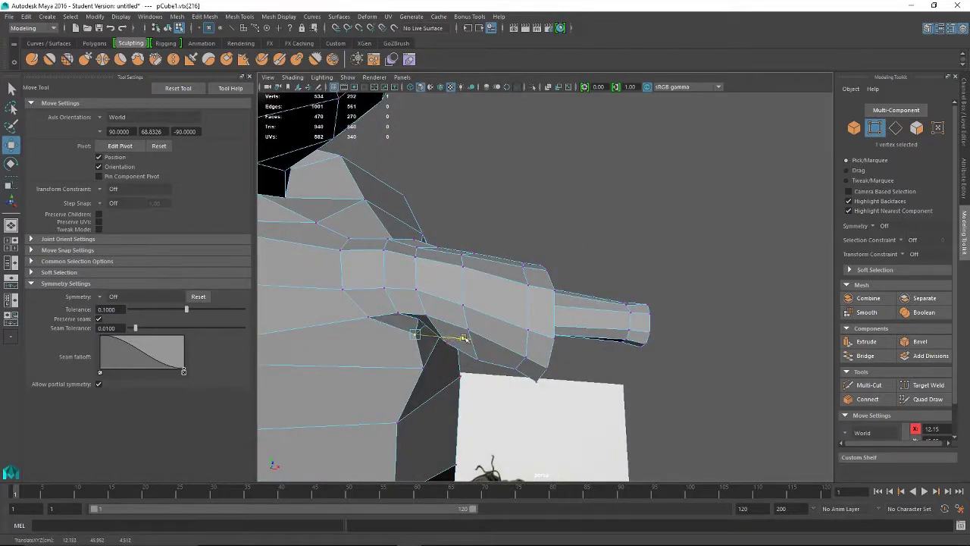
{"action": "left_click", "coordinate": [418, 314]}
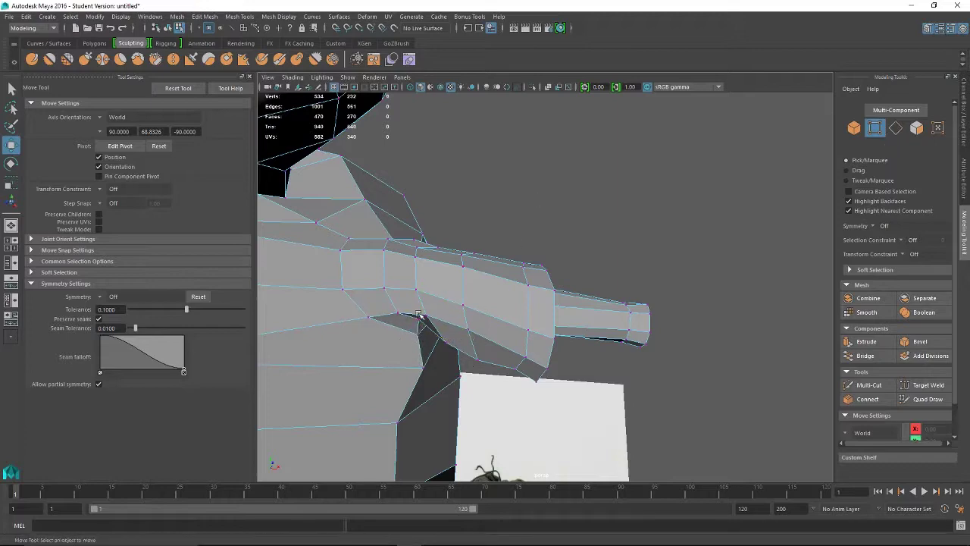
{"action": "left_click", "coordinate": [419, 320]}
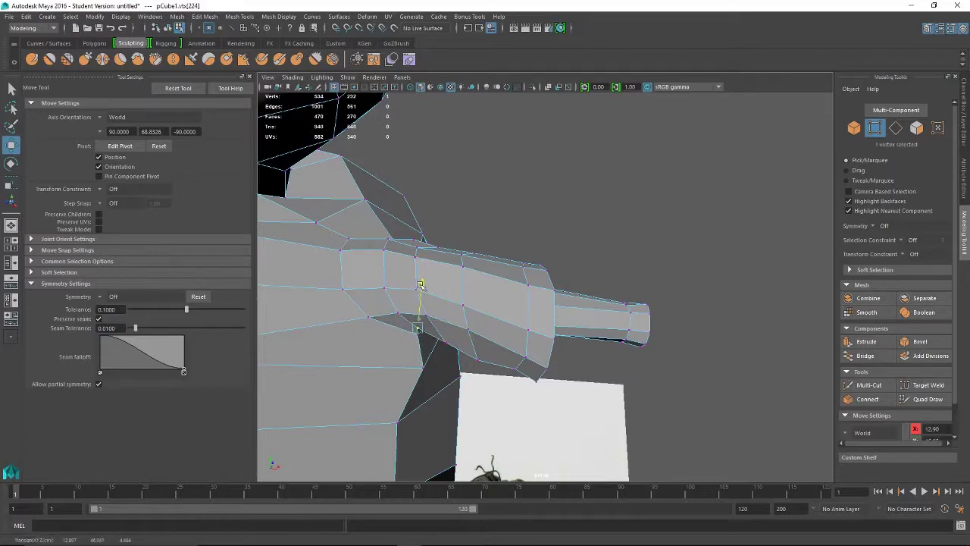
Move the vertex on the torso's side behind the sleeve down and slightly forward to even out the surrounding faces
{"action": "left_click_drag", "start_coordinate": [421, 286], "coordinate": [627, 281], "text": "alt"}
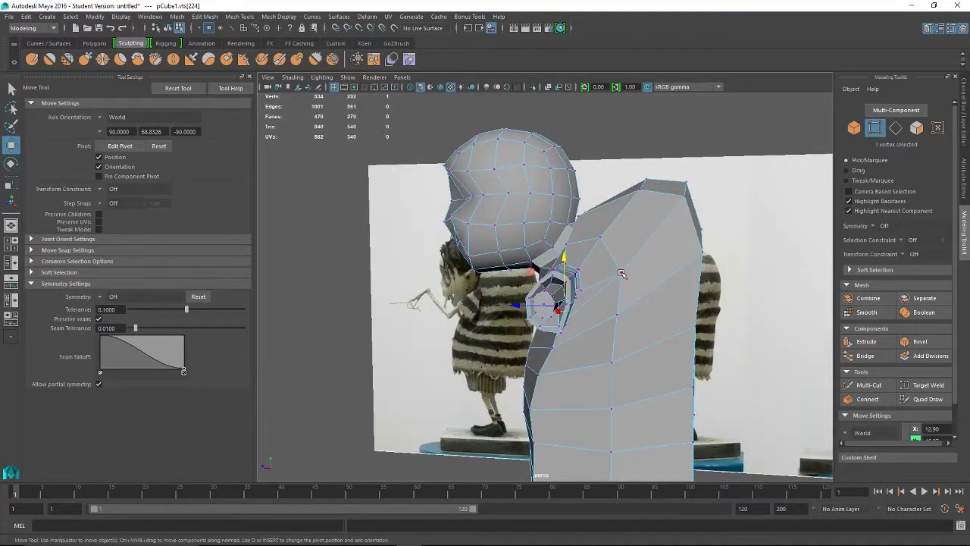
{"action": "left_click", "coordinate": [617, 314]}
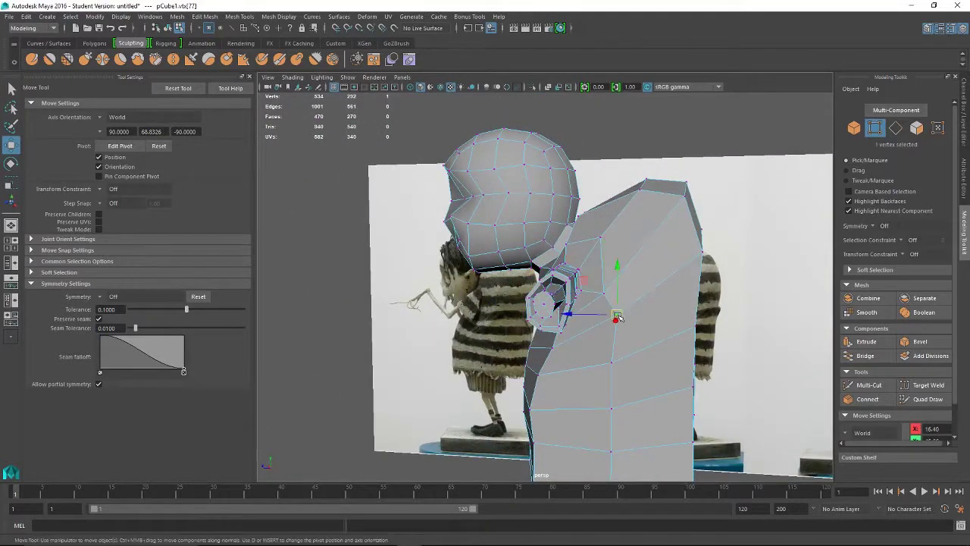
{"action": "left_click_drag", "start_coordinate": [618, 319], "coordinate": [608, 332]}
Select the edge loop around the forearm's base inside the sleeve and raise it slightly along Y
{"action": "left_click_drag", "start_coordinate": [601, 236], "coordinate": [563, 325], "text": "alt"}
{"action": "right_click_drag", "start_coordinate": [543, 255], "coordinate": [543, 229]}
{"action": "double_click", "coordinate": [547, 345]}
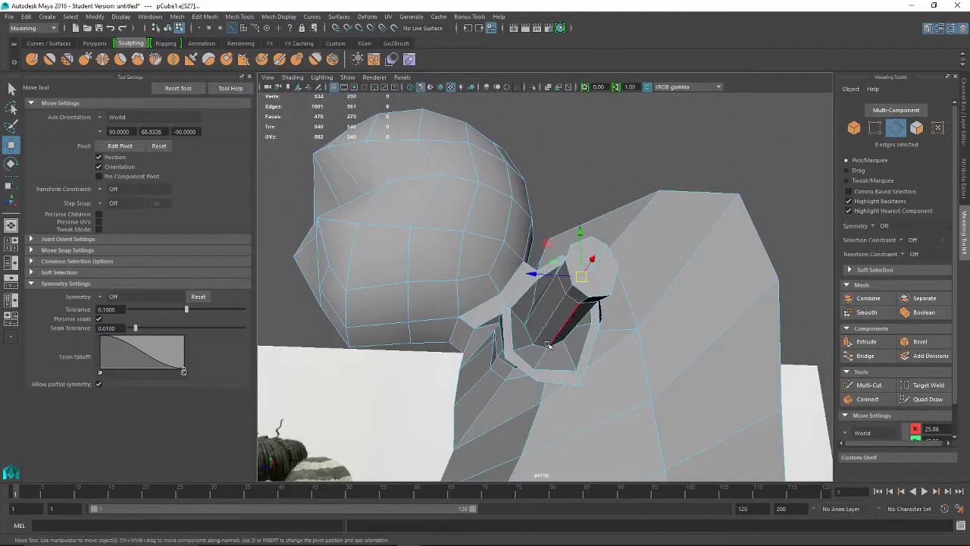
{"action": "left_click_drag", "start_coordinate": [540, 345], "coordinate": [560, 256], "text": "alt"}
{"action": "left_click_drag", "start_coordinate": [505, 301], "coordinate": [698, 351]}
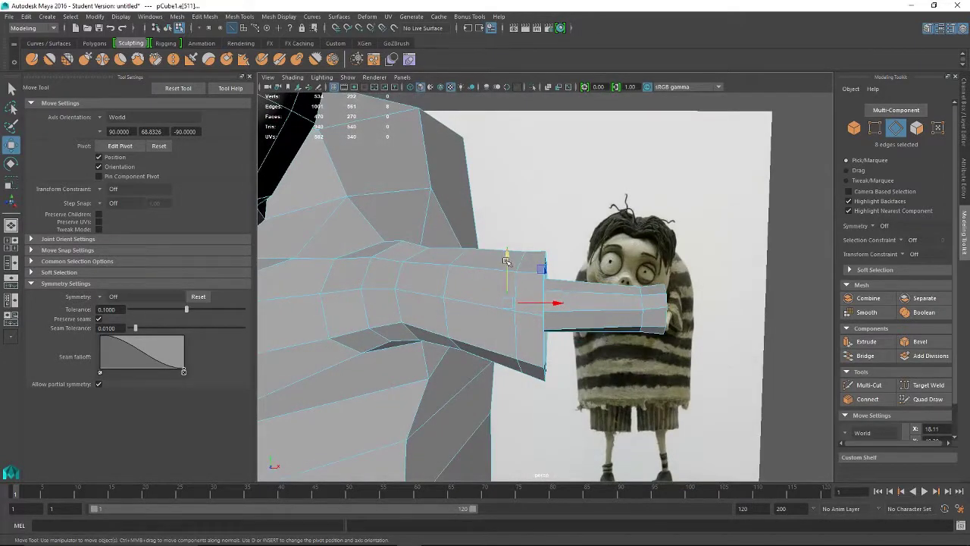
{"action": "left_click_drag", "start_coordinate": [506, 262], "coordinate": [507, 258]}
Select the four end faces of the forearm and shift them slightly inward along X
{"action": "right_click_drag", "start_coordinate": [719, 317], "coordinate": [661, 319], "text": "alt"}
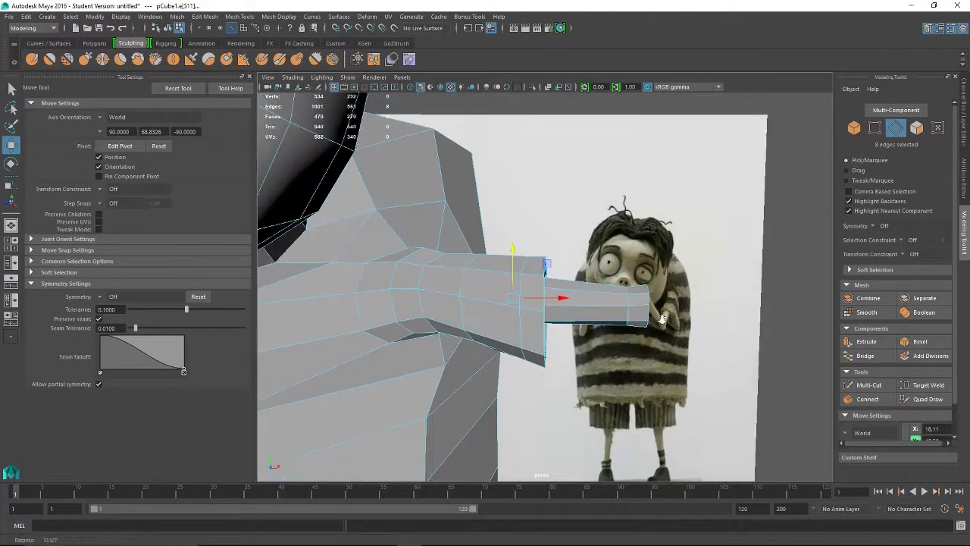
{"action": "left_click_drag", "start_coordinate": [661, 319], "coordinate": [616, 324], "text": "alt"}
{"action": "right_click_drag", "start_coordinate": [655, 321], "coordinate": [655, 286]}
{"action": "left_click", "coordinate": [648, 331]}
{"action": "left_click", "coordinate": [646, 315], "text": "shift"}
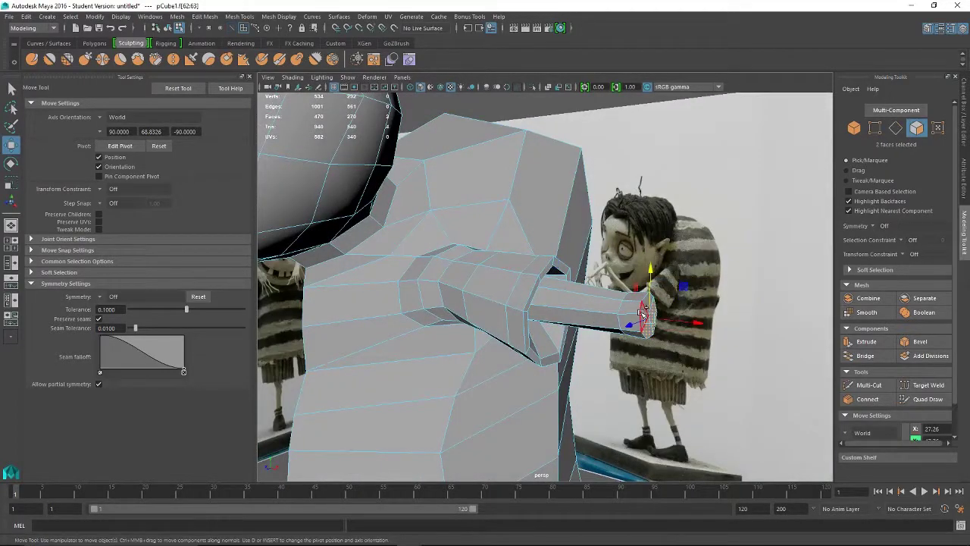
{"action": "left_click", "coordinate": [649, 318], "text": "shift"}
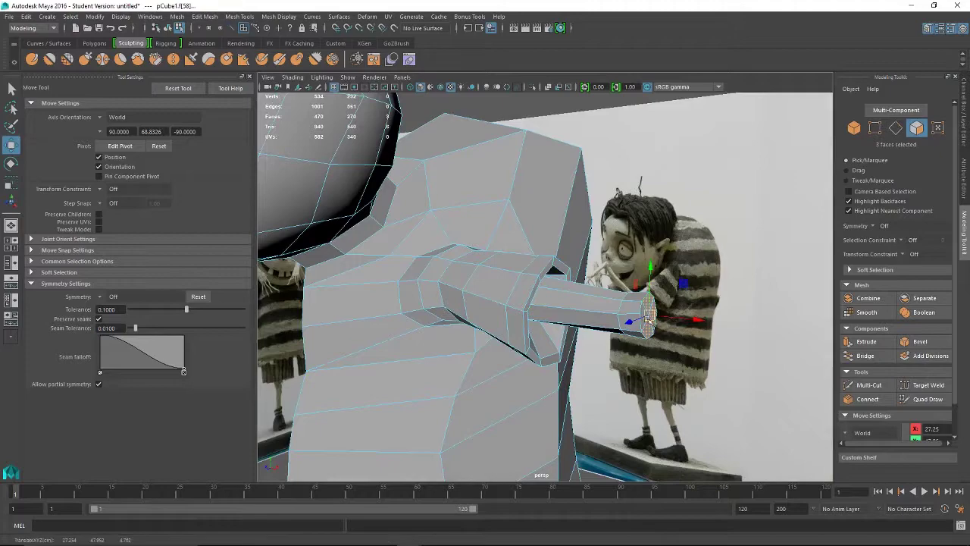
{"action": "left_click", "coordinate": [642, 319], "text": "shift"}
{"action": "left_click_drag", "start_coordinate": [642, 318], "coordinate": [709, 345], "text": "alt"}
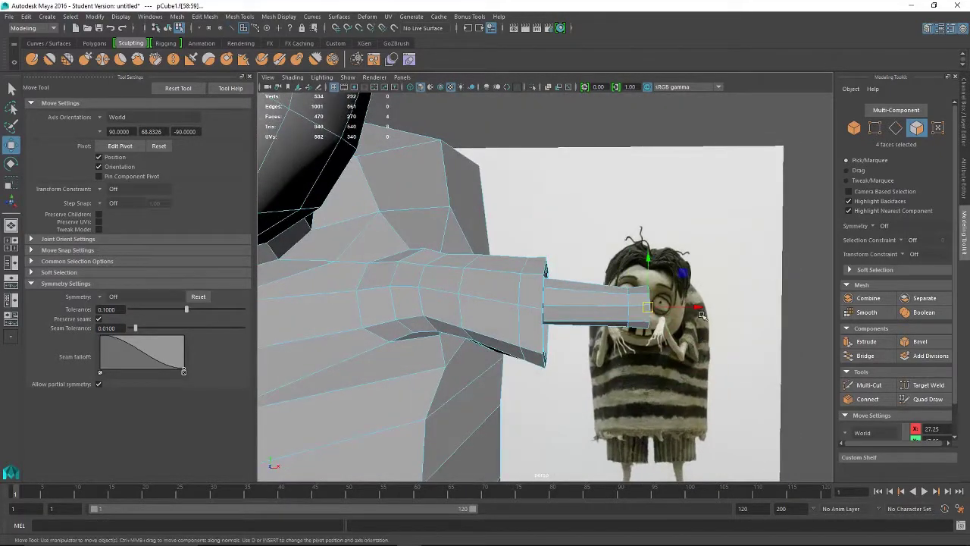
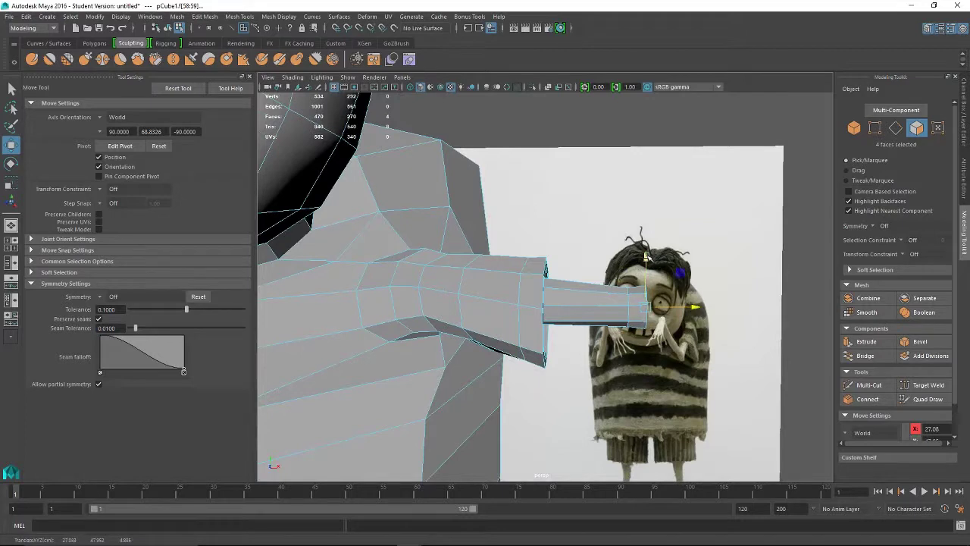
Extrude the forearm's four end faces twice along the arm and scale them to taper the arm past the elbow
{"action": "left_click", "coordinate": [867, 341]}
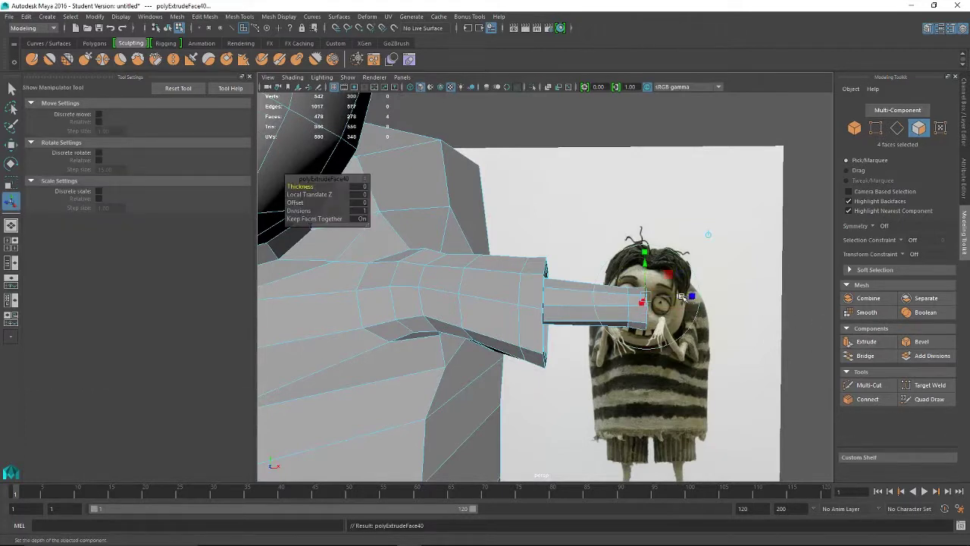
{"action": "left_click_drag", "start_coordinate": [681, 297], "coordinate": [692, 299]}
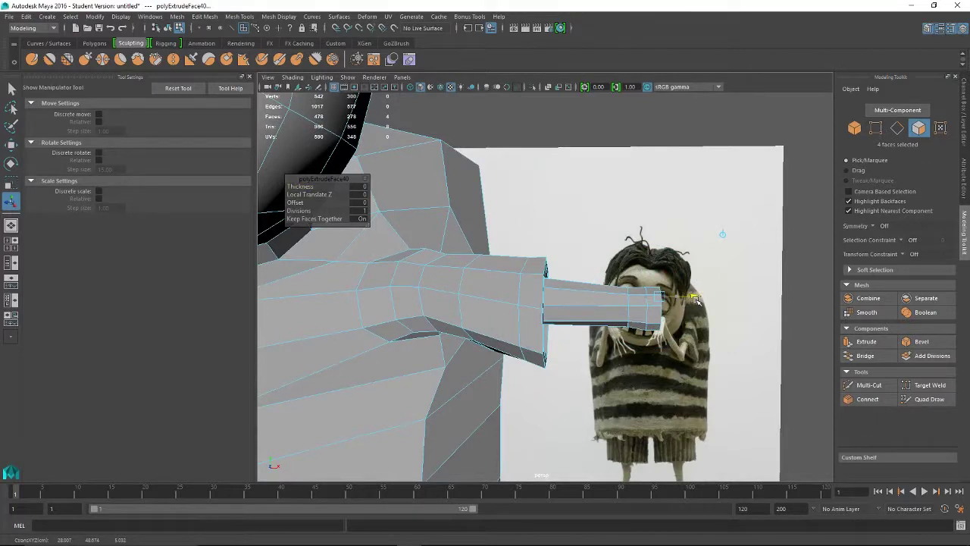
{"action": "key", "text": "r"}
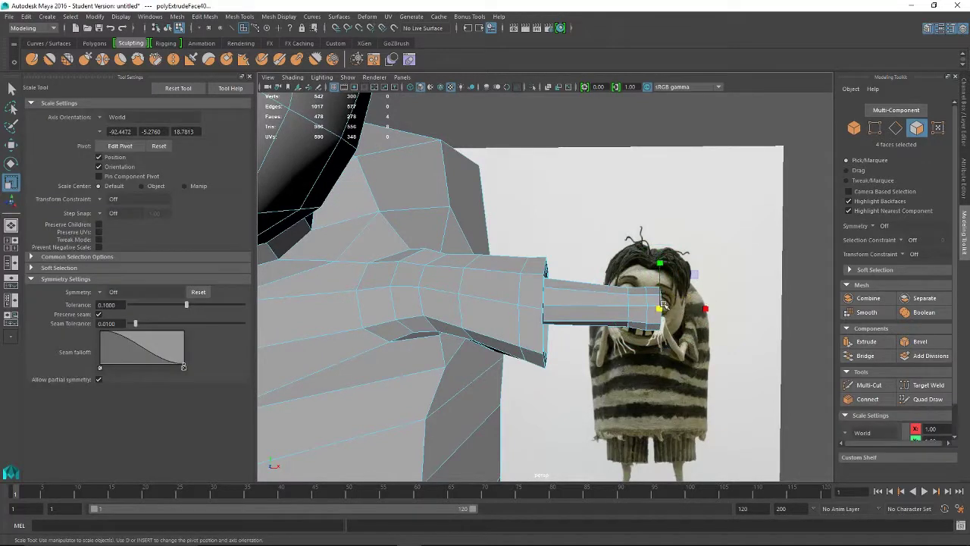
{"action": "left_click_drag", "start_coordinate": [658, 310], "coordinate": [700, 309]}
{"action": "key", "text": "ctrl+e"}
{"action": "key", "text": "r"}
{"action": "left_click_drag", "start_coordinate": [760, 358], "coordinate": [670, 355], "text": "alt"}
Extrude the arm's end faces outward with a Local Translate Z of 4.677 and scale the end to slim the lower arm
{"action": "key", "text": "ctrl+e"}
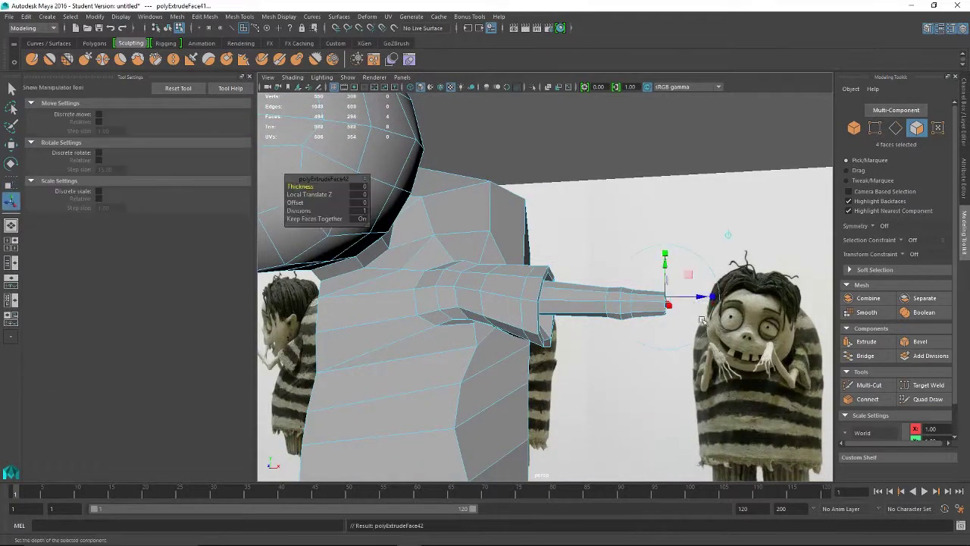
{"action": "left_click_drag", "start_coordinate": [701, 304], "coordinate": [760, 307]}
{"action": "right_click_drag", "start_coordinate": [591, 397], "coordinate": [364, 379], "text": "alt"}
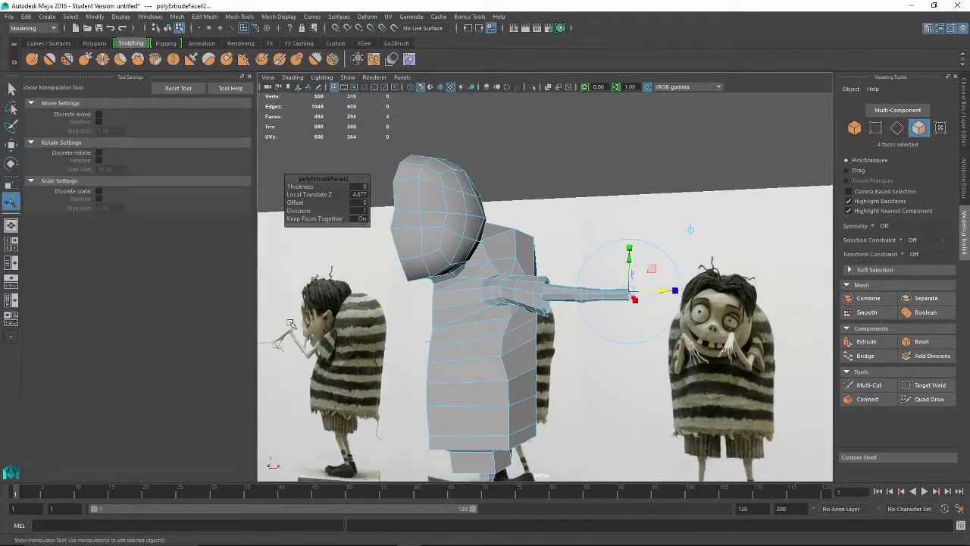
{"action": "right_click_drag", "start_coordinate": [663, 330], "coordinate": [809, 399], "text": "alt"}
{"action": "left_click_drag", "start_coordinate": [723, 397], "coordinate": [740, 399], "text": "alt"}
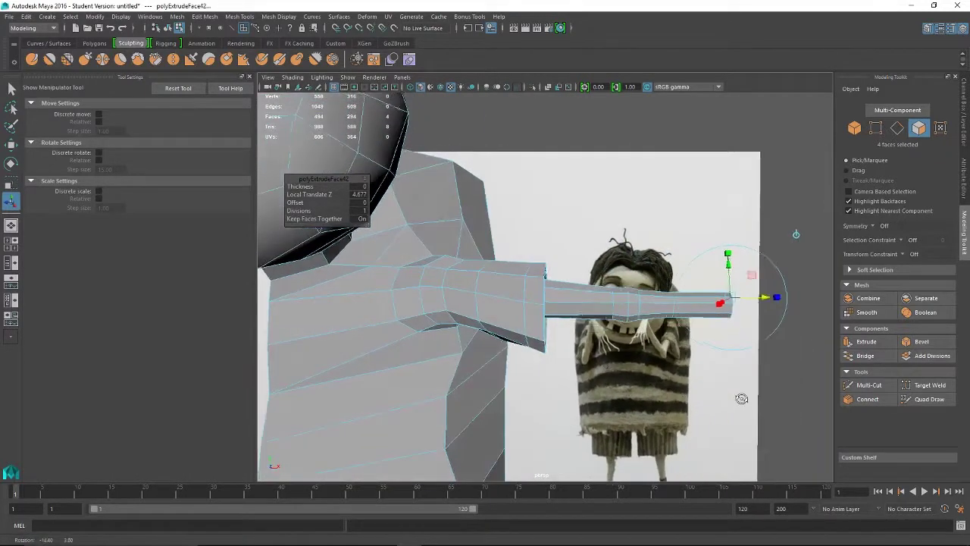
{"action": "middle_click_drag", "start_coordinate": [740, 398], "coordinate": [658, 402], "text": "alt"}
{"action": "left_click_drag", "start_coordinate": [680, 324], "coordinate": [663, 336]}
{"action": "key", "text": "r"}
{"action": "right_click_drag", "start_coordinate": [728, 364], "coordinate": [583, 331], "text": "alt"}
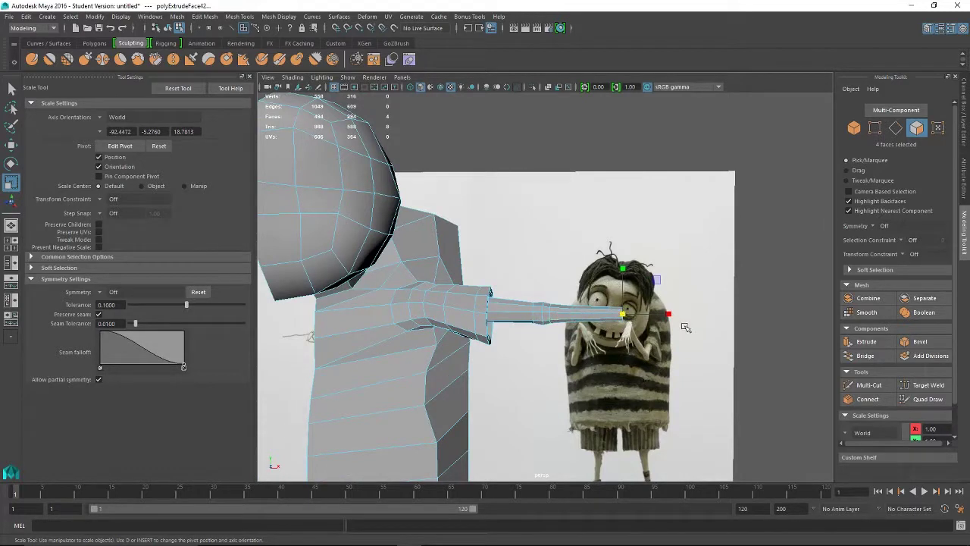
Shift the arm's end faces along X, extrude a short wrist section and scale its end up
{"action": "key", "text": "w"}
{"action": "left_click_drag", "start_coordinate": [676, 315], "coordinate": [640, 392]}
{"action": "key", "text": "ctrl+e"}
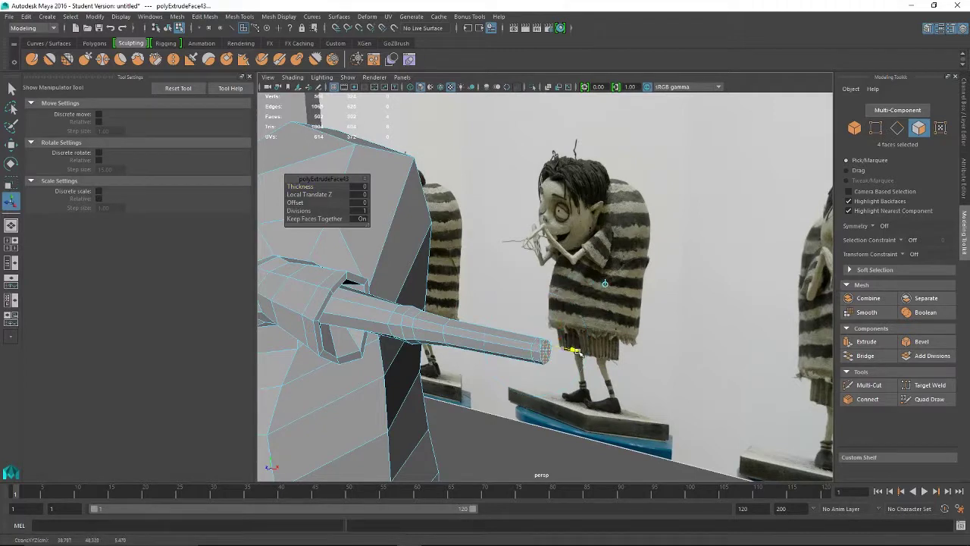
{"action": "key", "text": "r"}
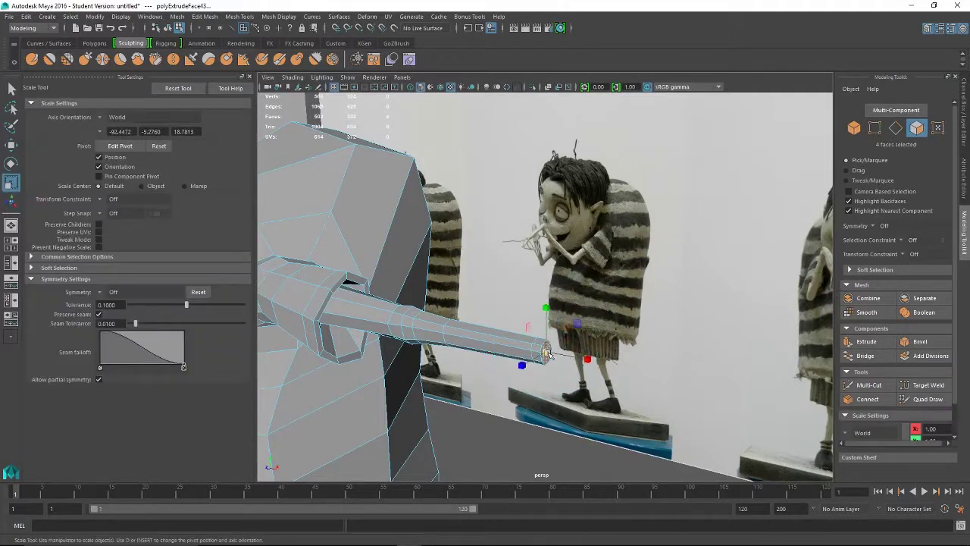
{"action": "left_click_drag", "start_coordinate": [547, 354], "coordinate": [577, 375]}
Extrude the wrist faces with a Local Translate Z of 0.568, and extrude them again into a longer hand section
{"action": "key", "text": "ctrl+e"}
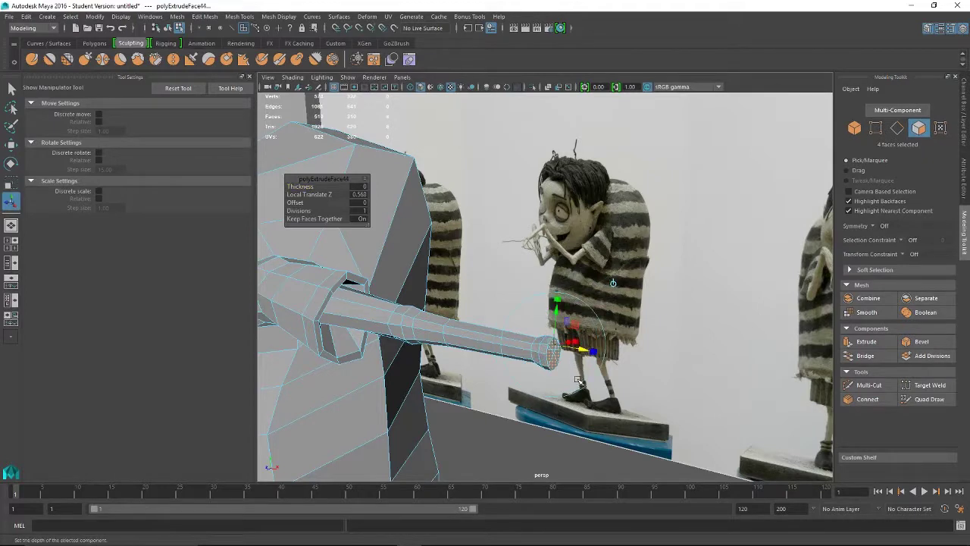
{"action": "key", "text": "ctrl+e"}
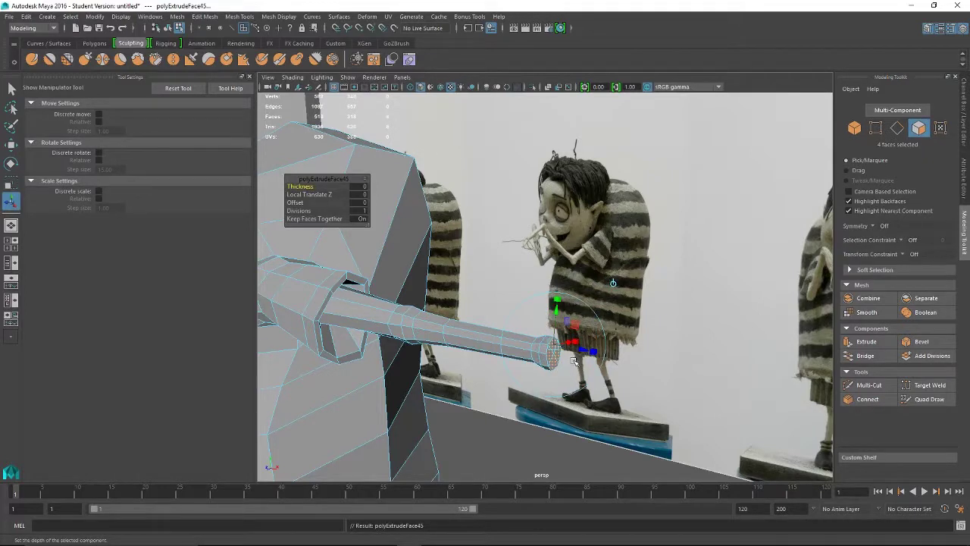
{"action": "left_click_drag", "start_coordinate": [582, 351], "coordinate": [580, 367]}
Select the eight-edge loop where the hand section meets the wrist and scale it uniformly to refine the transition
{"action": "right_click_drag", "start_coordinate": [551, 354], "coordinate": [558, 229]}
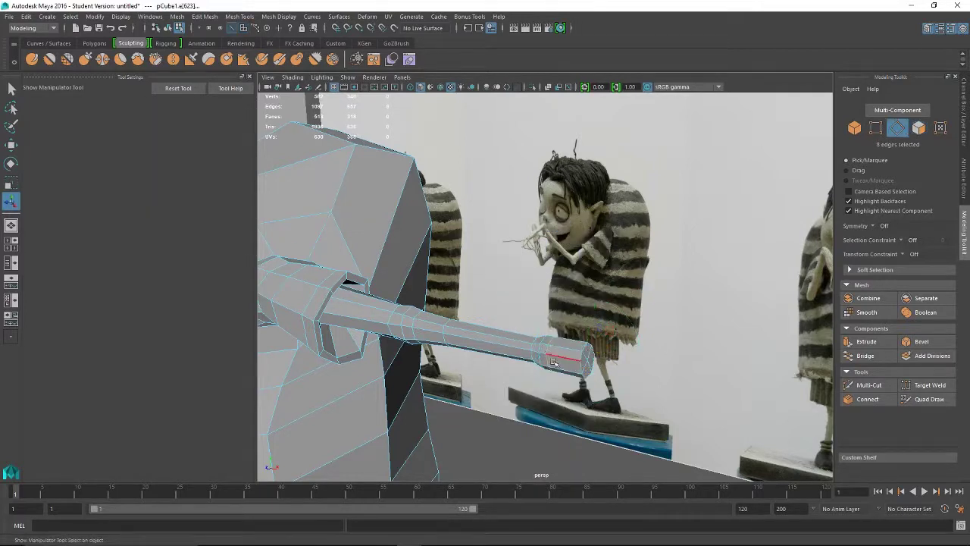
{"action": "key", "text": "r"}
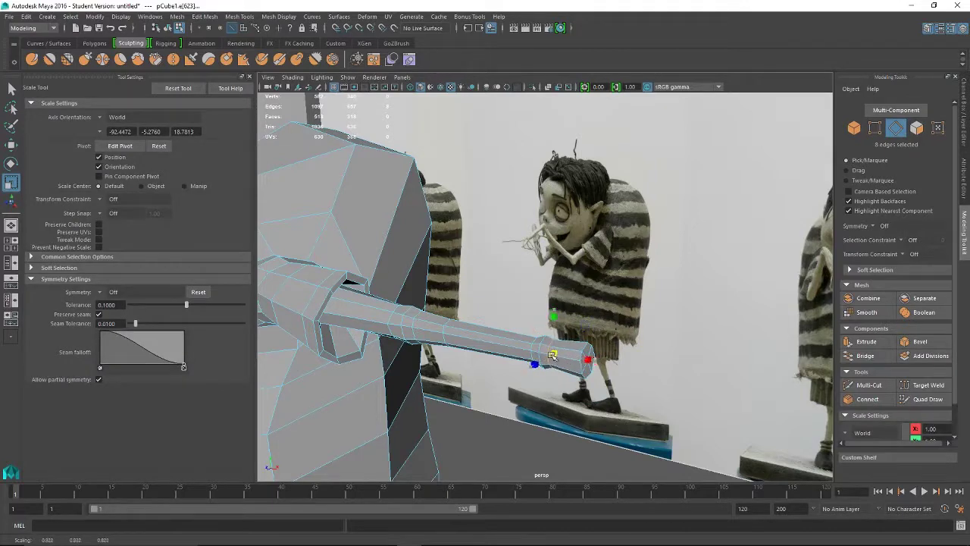
{"action": "left_click_drag", "start_coordinate": [556, 354], "coordinate": [557, 377], "text": "alt"}
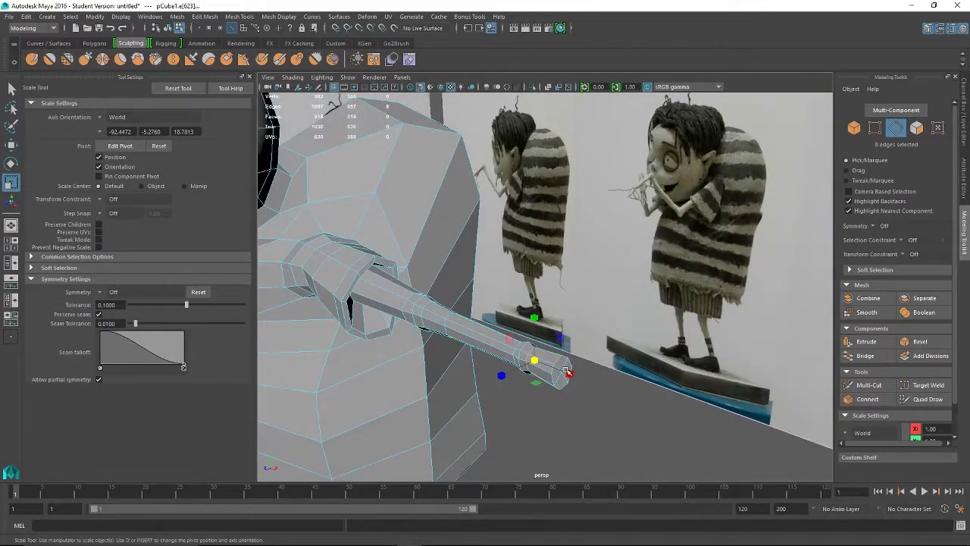
Select the four end faces of the hand section and scale them down vertically along Y
{"action": "mouse_move", "coordinate": [611, 389]}
{"action": "left_mouse_down", "text": "alt"}
{"action": "mouse_move", "coordinate": [595, 372]}
{"action": "mouse_move", "coordinate": [622, 394]}
{"action": "mouse_move", "coordinate": [618, 387]}
{"action": "left_mouse_up", "text": "alt"}
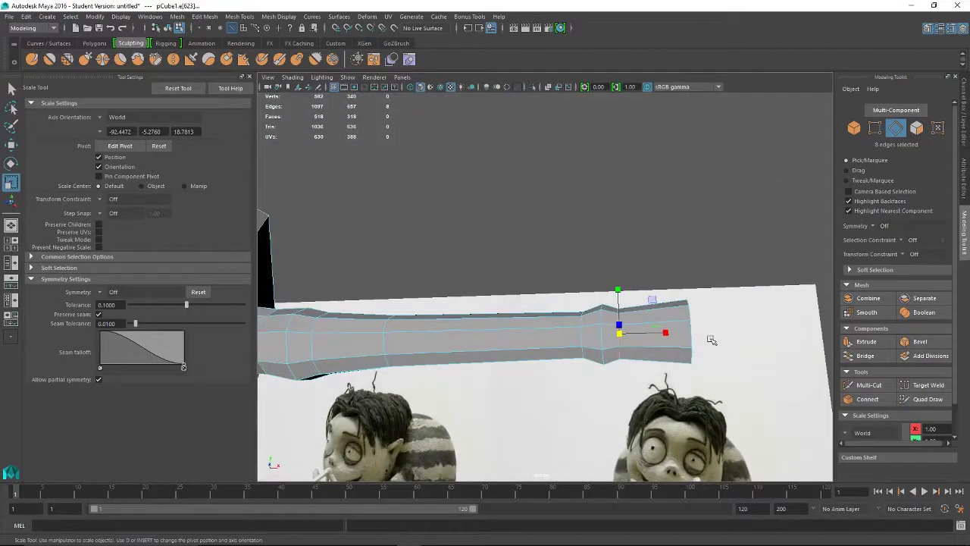
{"action": "left_click_drag", "start_coordinate": [710, 339], "coordinate": [427, 362], "text": "alt"}
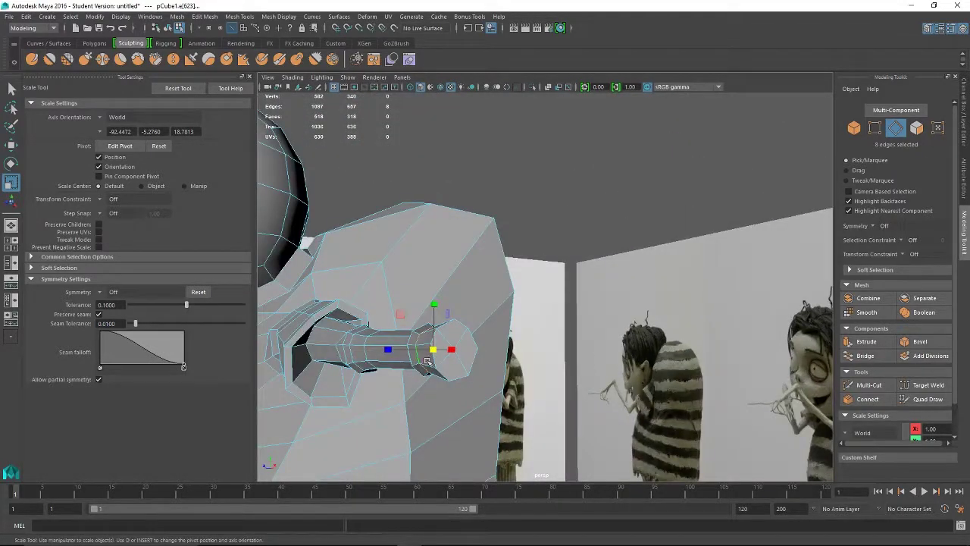
{"action": "right_click_drag", "start_coordinate": [453, 367], "coordinate": [455, 282]}
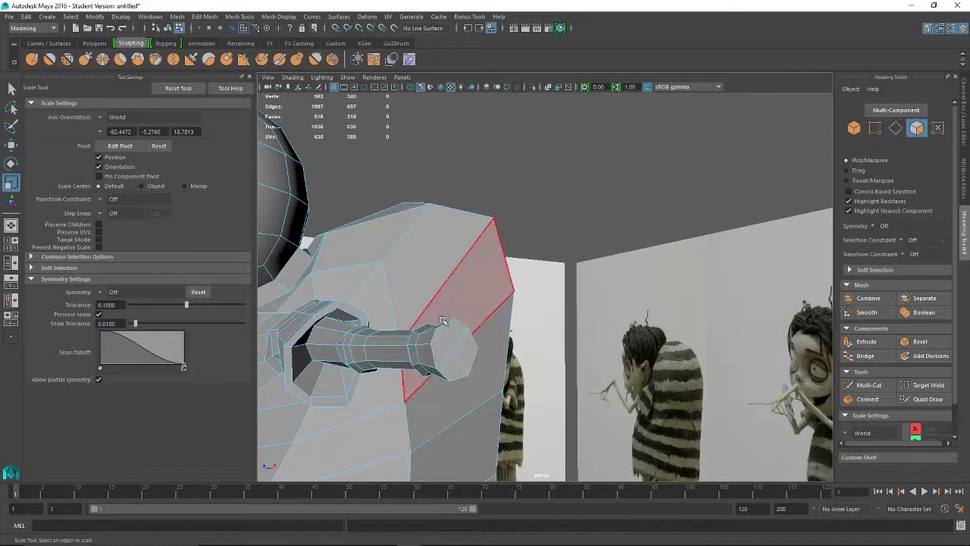
{"action": "left_click", "coordinate": [453, 366]}
{"action": "left_click", "coordinate": [464, 354], "text": "shift"}
{"action": "left_click", "coordinate": [449, 357], "text": "shift"}
{"action": "left_click", "coordinate": [457, 331], "text": "shift"}
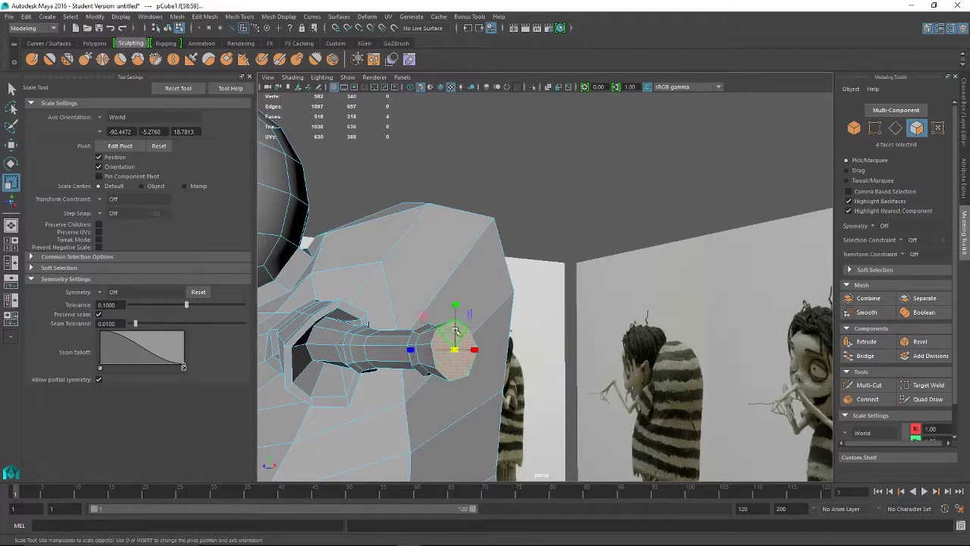
{"action": "left_click_drag", "start_coordinate": [455, 304], "coordinate": [457, 322]}
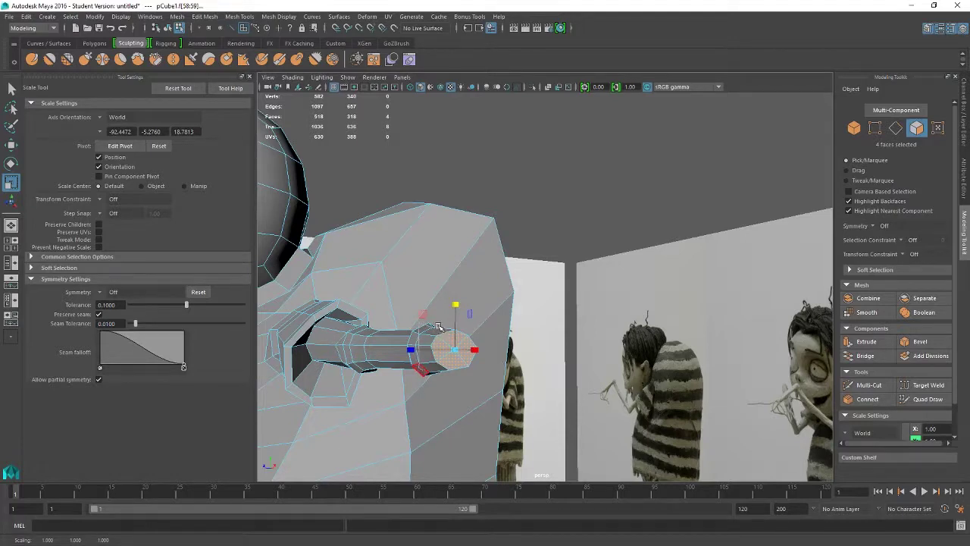
Select the edge loops around the wrist one after another and flatten each along Y
{"action": "right_click_drag", "start_coordinate": [424, 261], "coordinate": [423, 367], "text": "ctrl"}
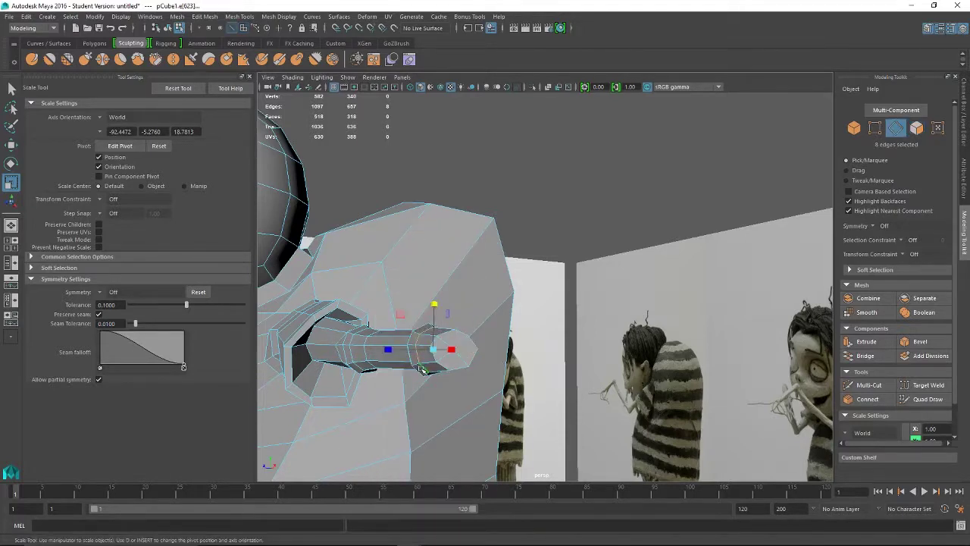
{"action": "left_click", "coordinate": [424, 367]}
{"action": "left_click_drag", "start_coordinate": [426, 322], "coordinate": [427, 331]}
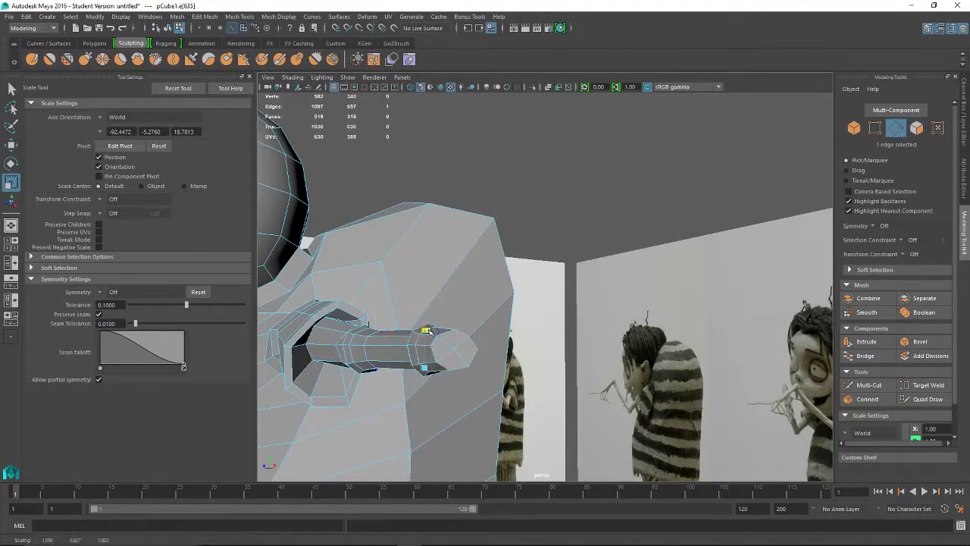
{"action": "double_click", "coordinate": [455, 349]}
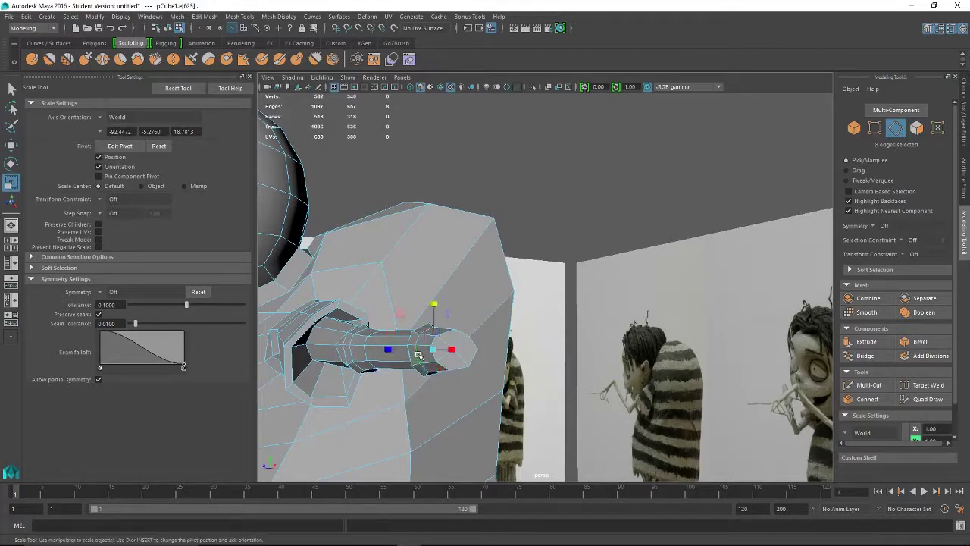
{"action": "left_click_drag", "start_coordinate": [437, 307], "coordinate": [437, 316]}
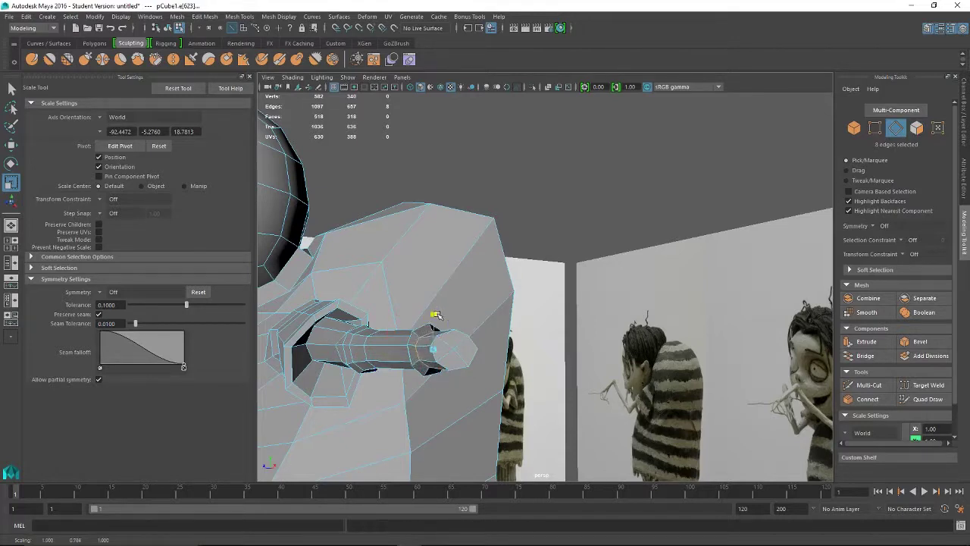
{"action": "double_click", "coordinate": [420, 372]}
{"action": "left_click_drag", "start_coordinate": [430, 306], "coordinate": [432, 316]}
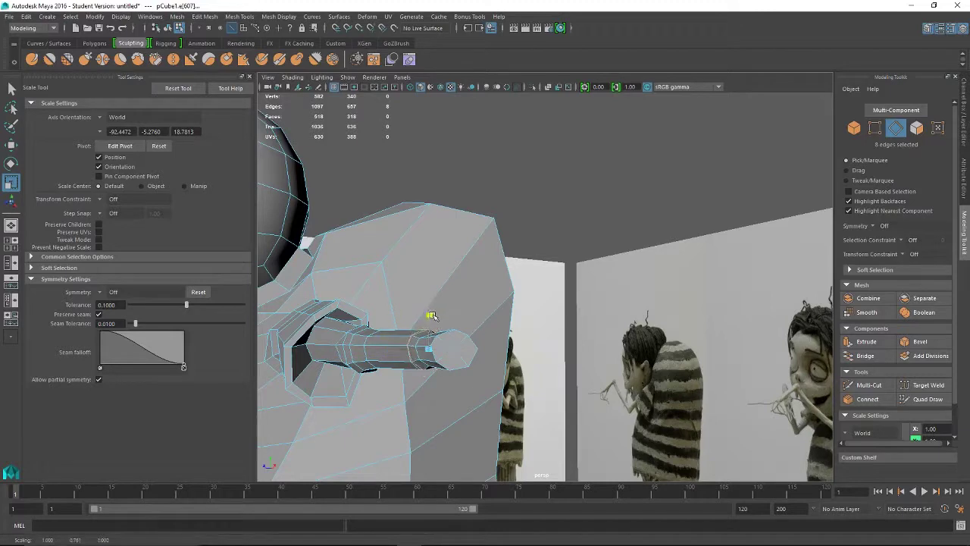
Scale the remaining wrist edge loops along Y to smooth the profile, and move the middle loop slightly down
{"action": "left_click_drag", "start_coordinate": [419, 362], "coordinate": [387, 396], "text": "alt"}
{"action": "double_click", "coordinate": [424, 361]}
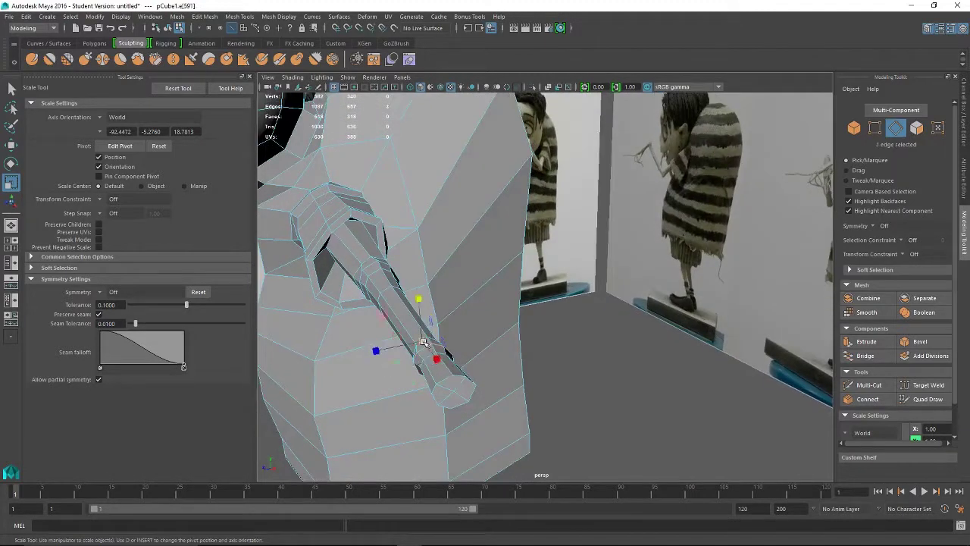
{"action": "left_click_drag", "start_coordinate": [427, 318], "coordinate": [483, 347]}
{"action": "left_click_drag", "start_coordinate": [539, 387], "coordinate": [508, 377], "text": "alt"}
{"action": "double_click", "coordinate": [510, 376]}
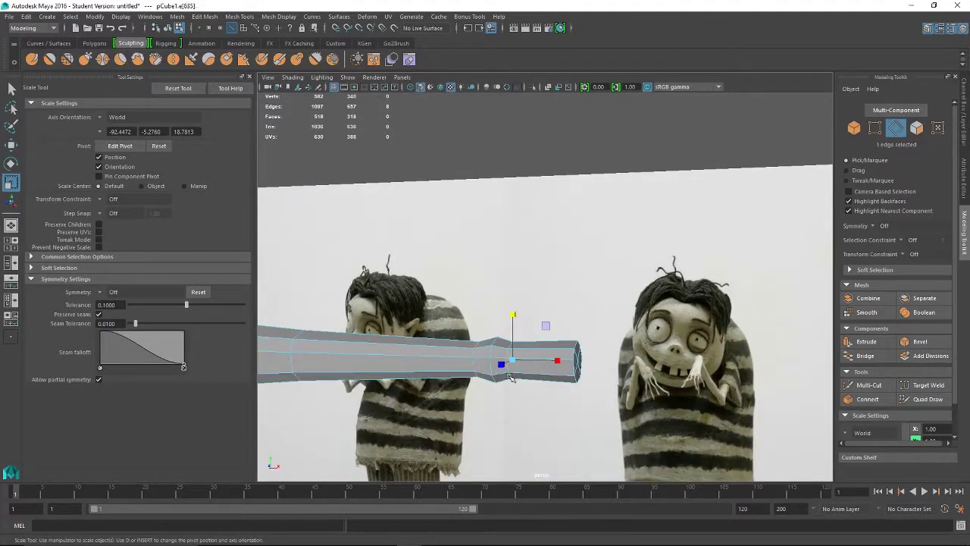
{"action": "double_click", "coordinate": [495, 377]}
{"action": "left_click_drag", "start_coordinate": [500, 313], "coordinate": [512, 352]}
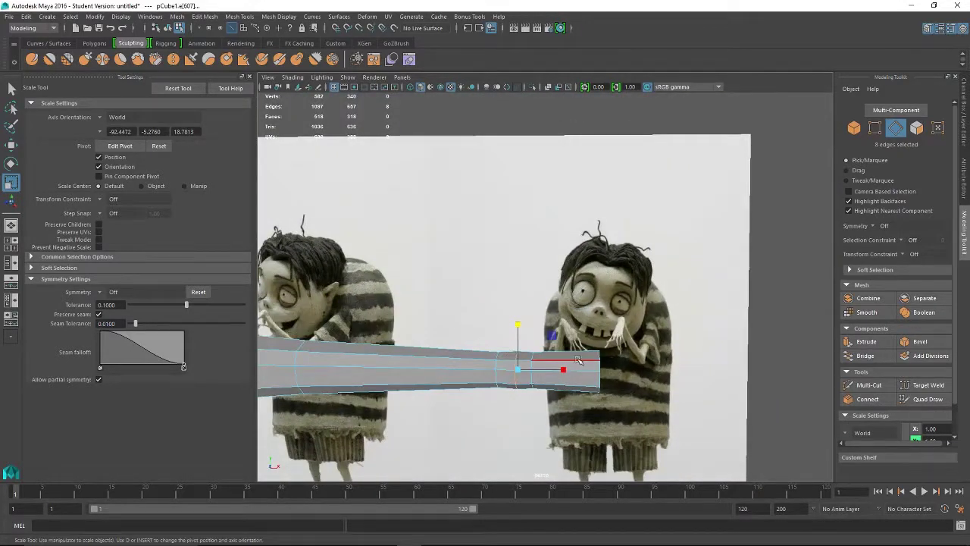
{"action": "key", "text": "w"}
{"action": "left_click_drag", "start_coordinate": [519, 320], "coordinate": [521, 324]}
{"action": "key", "text": "r"}
{"action": "key", "text": "f"}
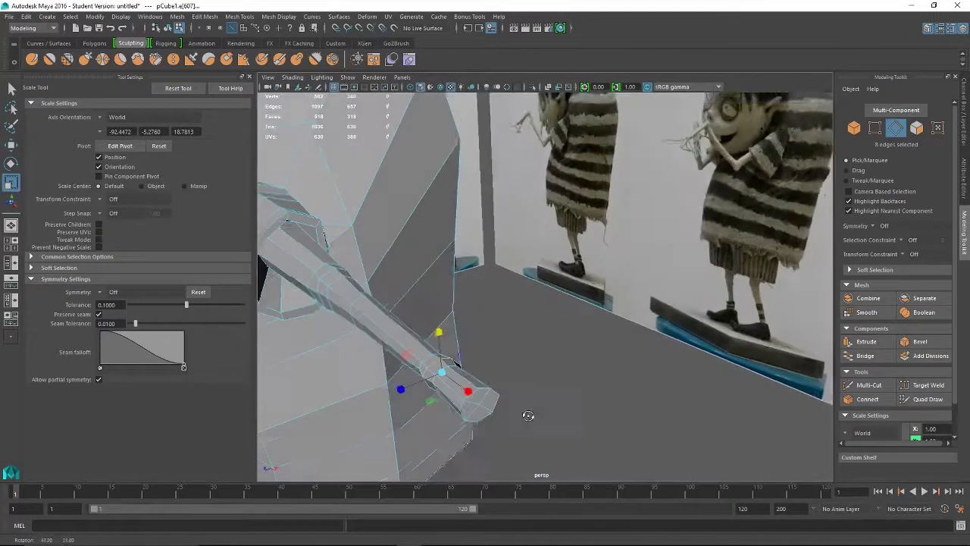
Extrude the hand's four end faces and move them outward along X to add a short section
{"action": "right_click_drag", "start_coordinate": [482, 254], "coordinate": [479, 283]}
{"action": "left_click", "coordinate": [474, 404]}
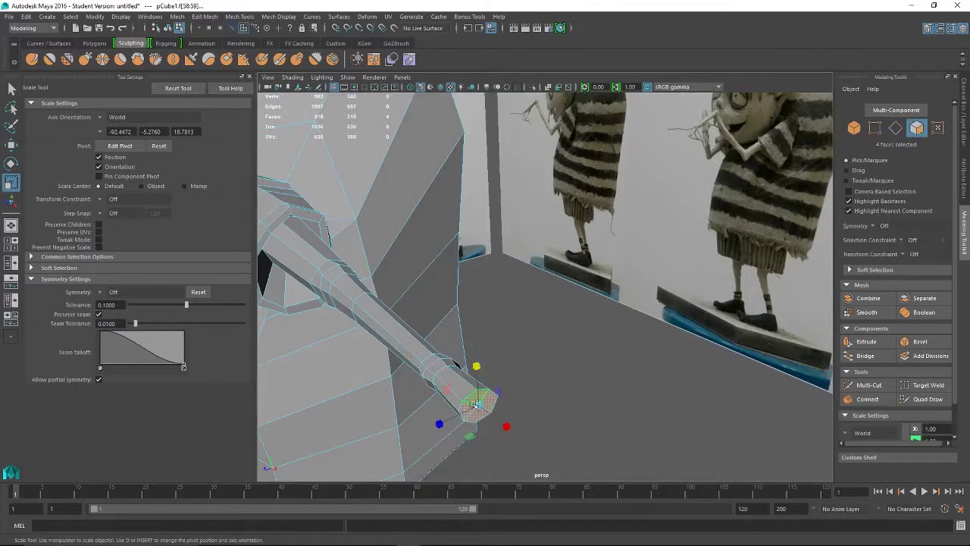
{"action": "left_click", "coordinate": [470, 411]}
{"action": "left_click", "coordinate": [464, 410], "text": "shift"}
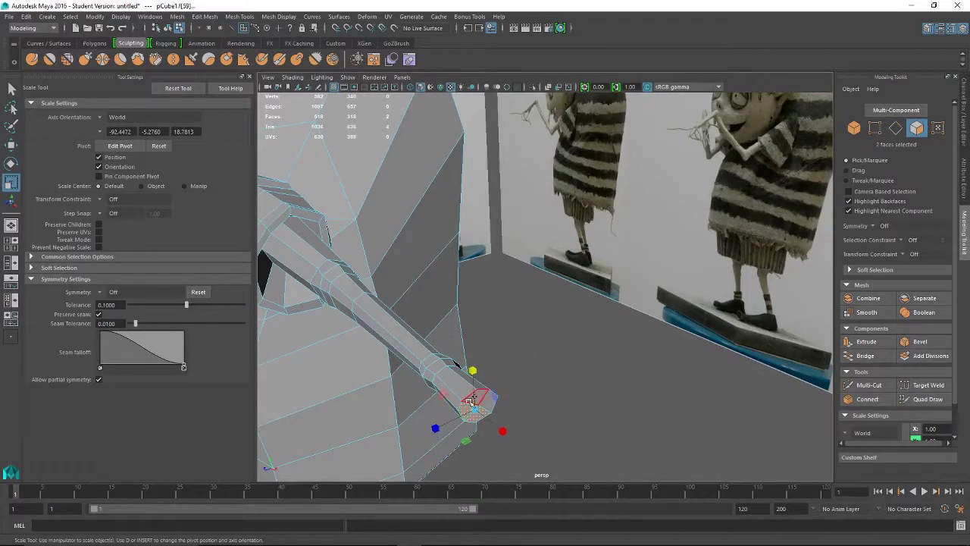
{"action": "left_click", "coordinate": [476, 399], "text": "shift"}
{"action": "left_click", "coordinate": [488, 401], "text": "shift"}
{"action": "left_click_drag", "start_coordinate": [481, 435], "coordinate": [541, 413], "text": "alt"}
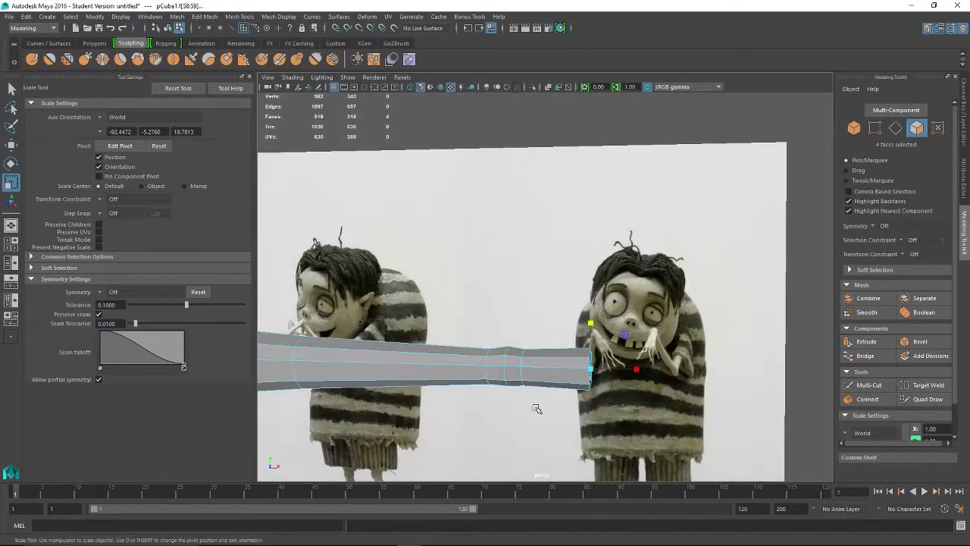
{"action": "left_click", "coordinate": [866, 341]}
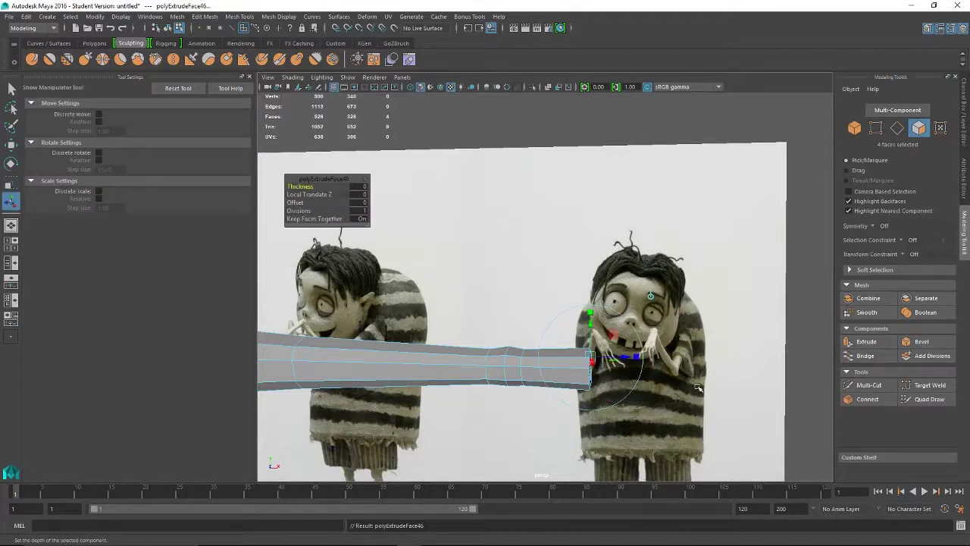
{"action": "key", "text": "w"}
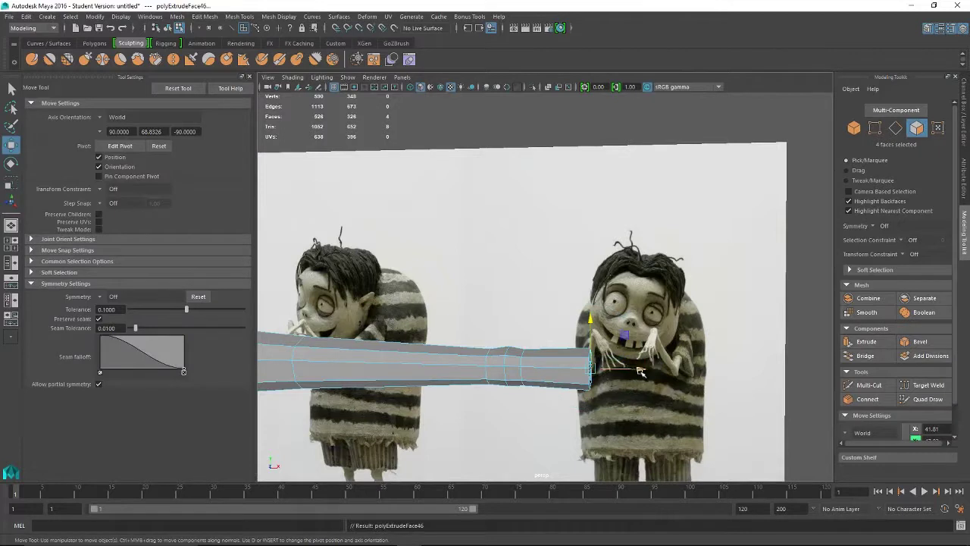
{"action": "left_click_drag", "start_coordinate": [640, 372], "coordinate": [673, 373]}
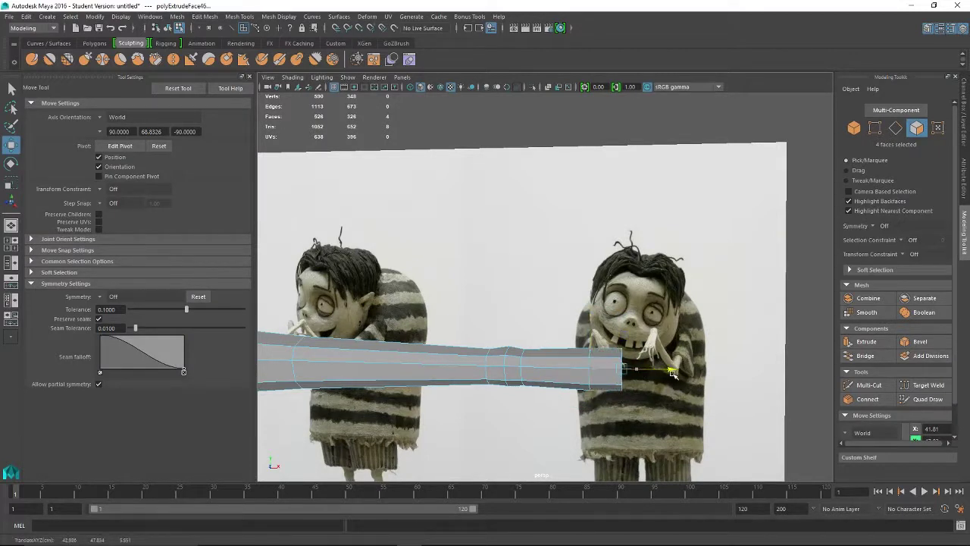
Extrude the hand's end faces again with a Local Translate Z of 1.519
{"action": "left_click_drag", "start_coordinate": [673, 373], "coordinate": [657, 447], "text": "alt"}
{"action": "key", "text": "ctrl+e"}
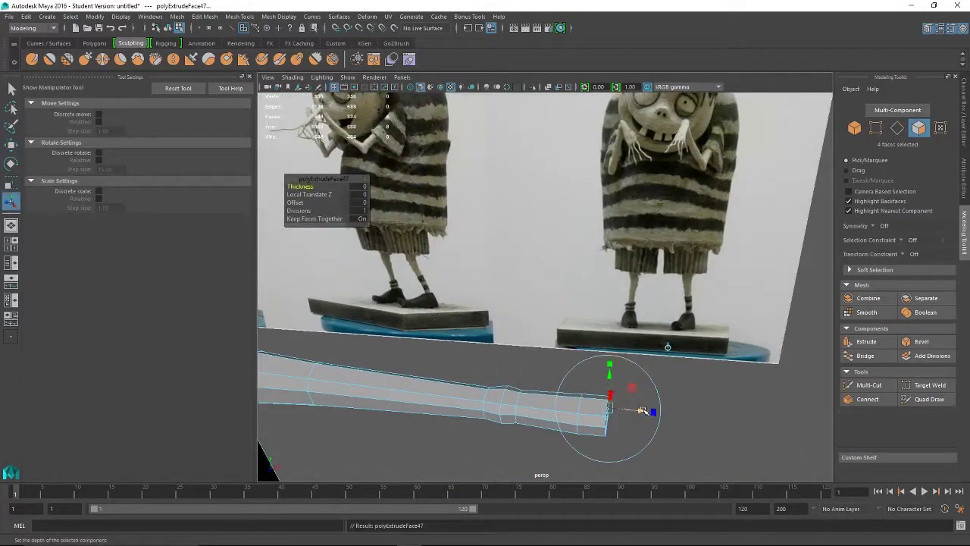
{"action": "left_click_drag", "start_coordinate": [643, 410], "coordinate": [579, 449]}
{"action": "scroll", "coordinate": [579, 450], "scroll_direction": "up", "scroll_amount": 5}
{"action": "middle_click_drag", "start_coordinate": [570, 423], "coordinate": [572, 365], "text": "alt"}
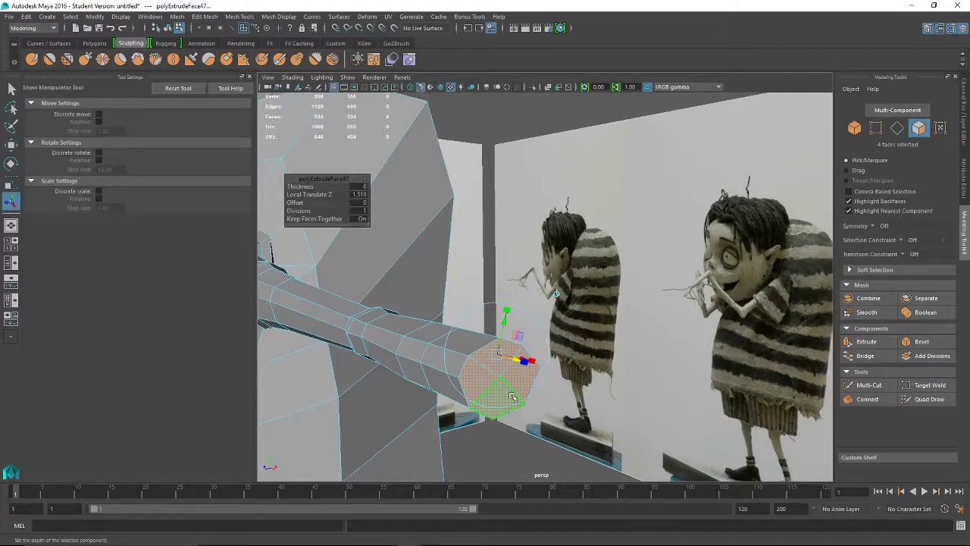
{"action": "left_click_drag", "start_coordinate": [583, 404], "coordinate": [641, 385], "text": "alt"}
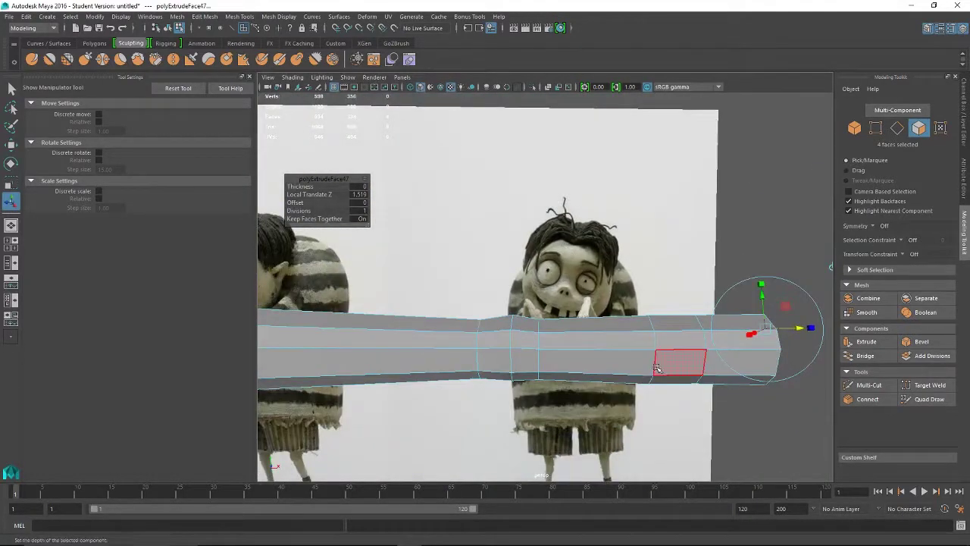
Select the edge loops across the hand section and slide them along X to adjust their spacing
{"action": "right_click_drag", "start_coordinate": [656, 368], "coordinate": [656, 228]}
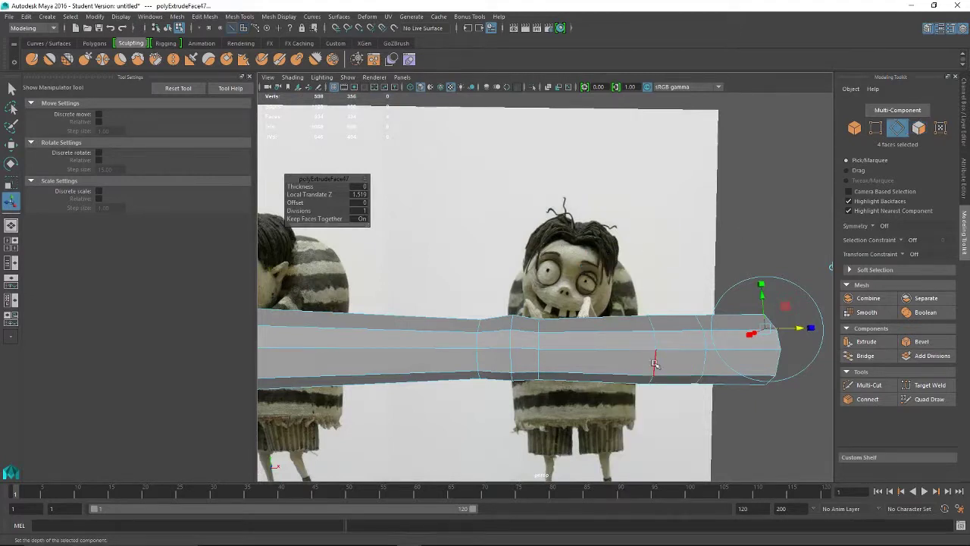
{"action": "left_click", "coordinate": [655, 364]}
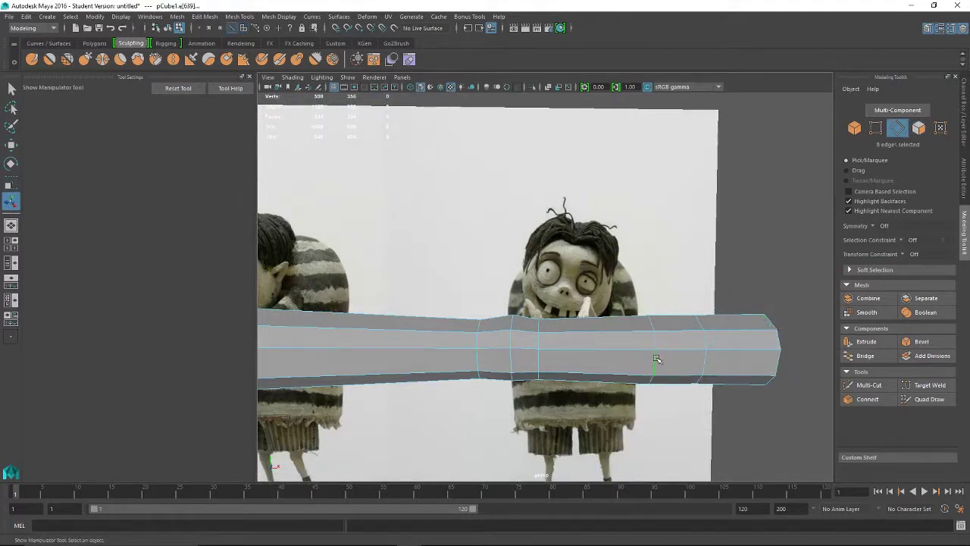
{"action": "key", "text": "w"}
{"action": "left_click_drag", "start_coordinate": [696, 348], "coordinate": [665, 400]}
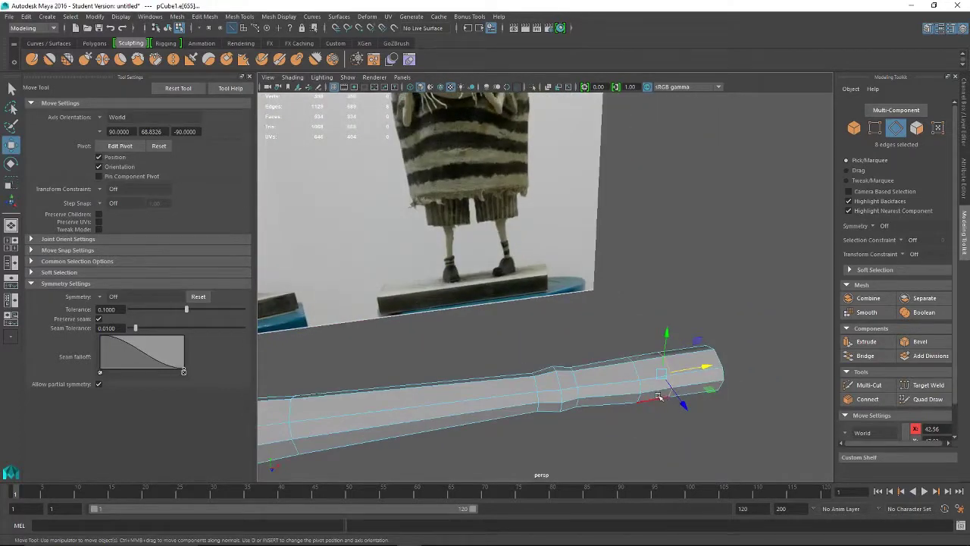
Extrude the single lower side face between the hand's two edge loops and pull it outward as a thumb base
{"action": "right_click_drag", "start_coordinate": [656, 253], "coordinate": [661, 279]}
{"action": "left_click", "coordinate": [660, 394]}
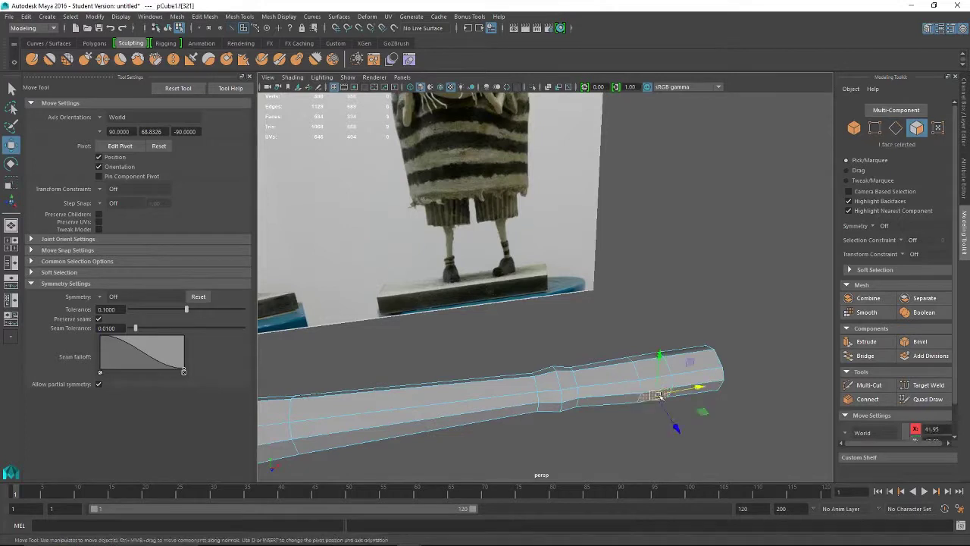
{"action": "left_click_drag", "start_coordinate": [660, 393], "coordinate": [694, 396], "text": "alt"}
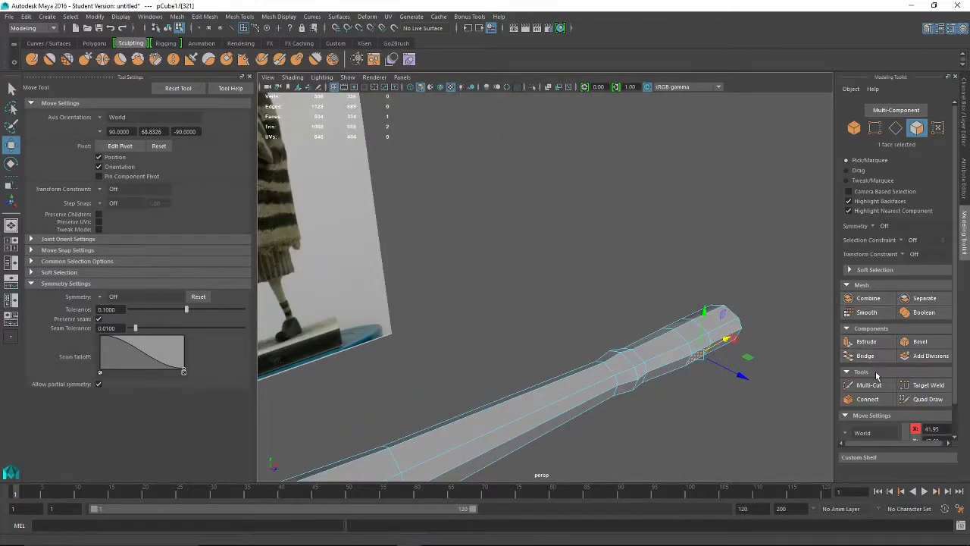
{"action": "left_click", "coordinate": [868, 342]}
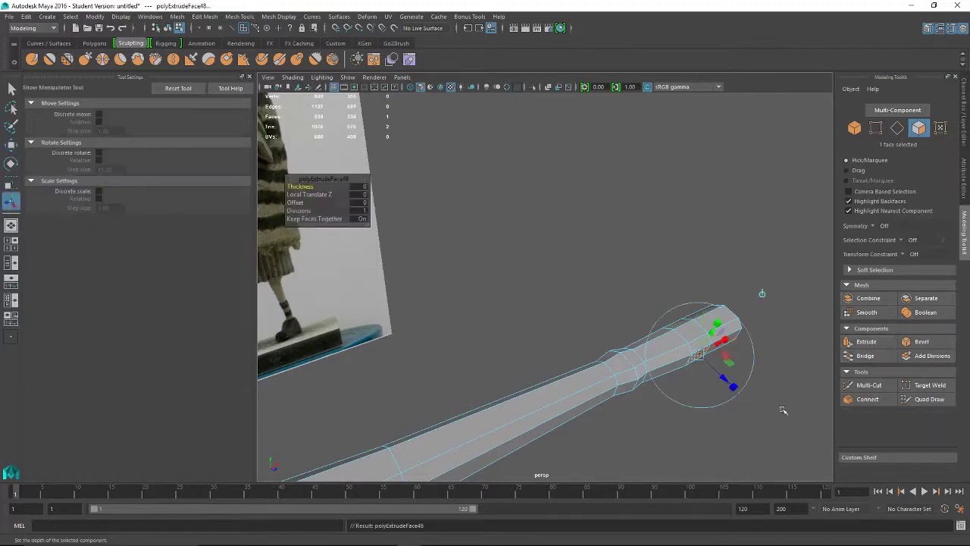
{"action": "key", "text": "w"}
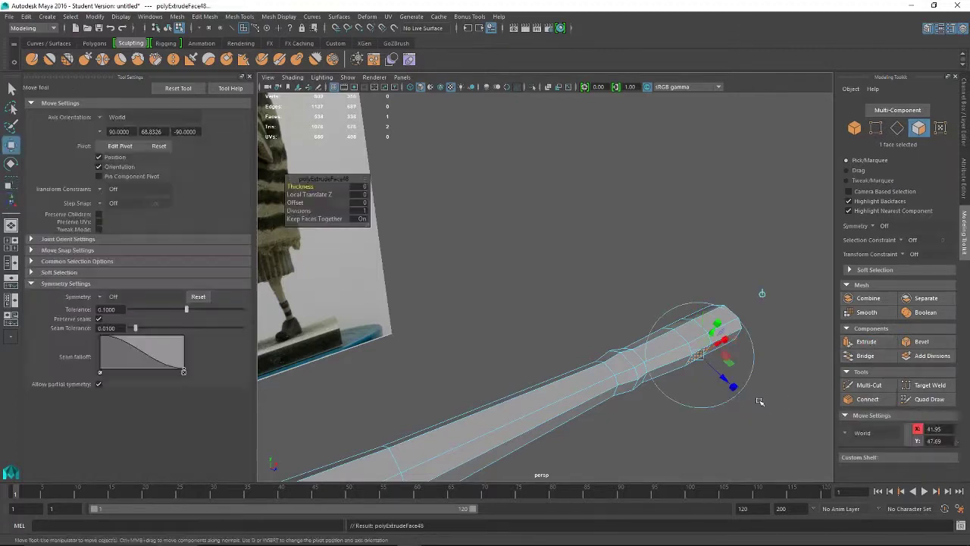
{"action": "mouse_move", "coordinate": [737, 379]}
{"action": "left_mouse_down"}
{"action": "mouse_move", "coordinate": [779, 398]}
{"action": "mouse_move", "coordinate": [726, 383]}
{"action": "left_mouse_up"}
{"action": "right_click_drag", "start_coordinate": [726, 383], "coordinate": [757, 425], "text": "alt"}
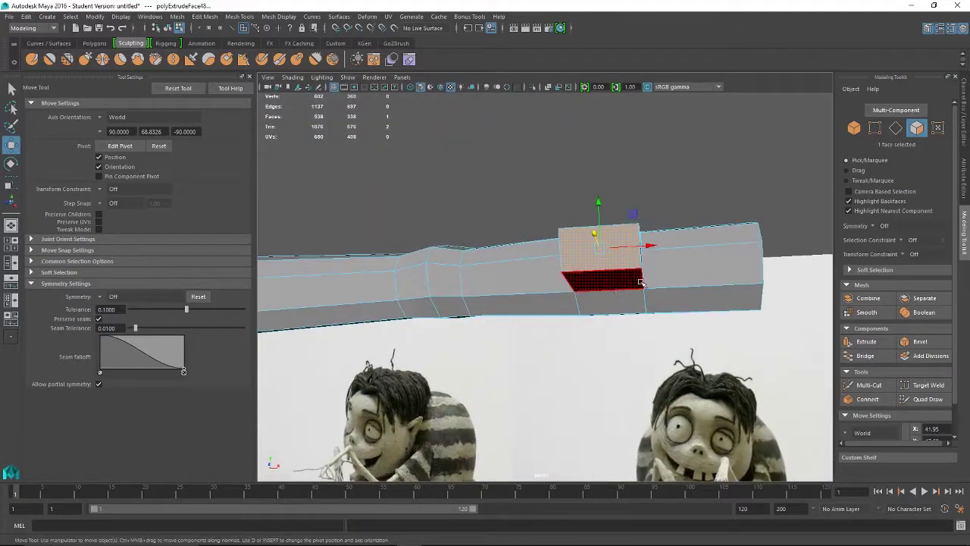
Narrow the thumb's end face along X and rotate it to angle the thumb toward the hand's tip
{"action": "key", "text": "r"}
{"action": "left_click_drag", "start_coordinate": [648, 244], "coordinate": [632, 249]}
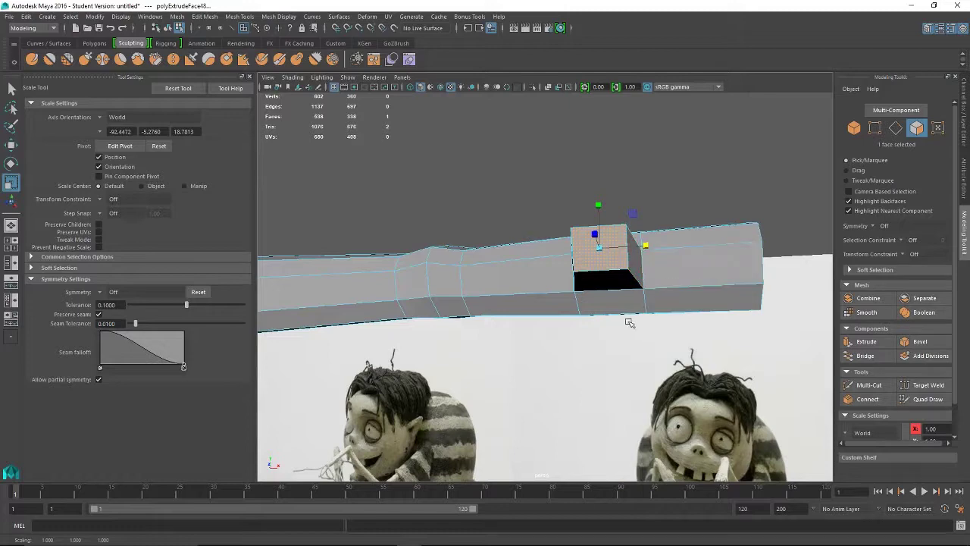
{"action": "mouse_move", "coordinate": [599, 286]}
{"action": "left_mouse_down", "text": "alt"}
{"action": "mouse_move", "coordinate": [609, 286]}
{"action": "mouse_move", "coordinate": [599, 296]}
{"action": "left_mouse_up", "text": "alt"}
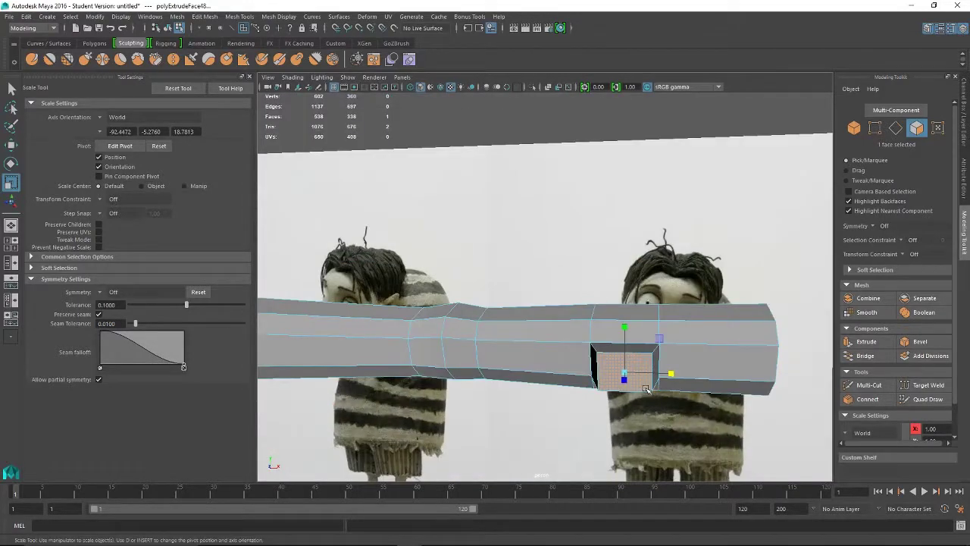
{"action": "key", "text": "e"}
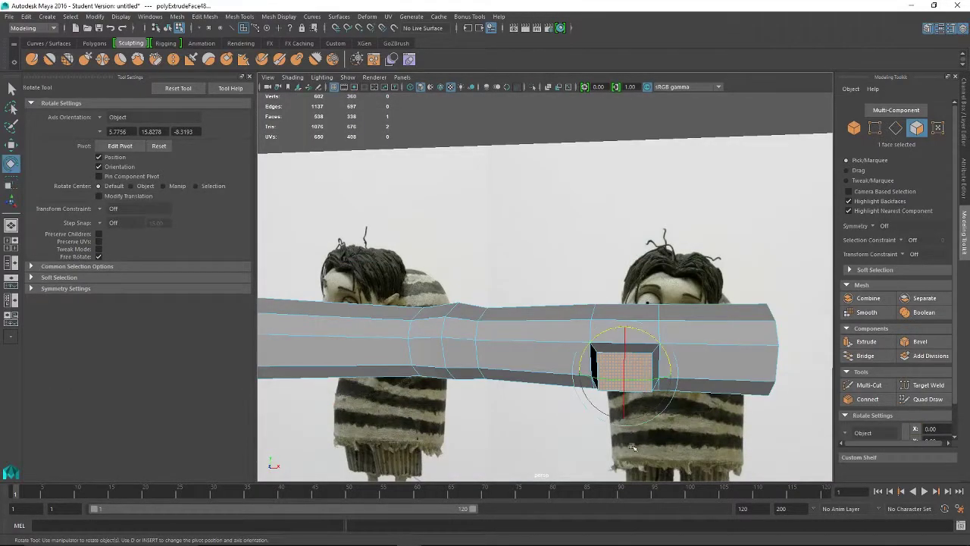
{"action": "left_click_drag", "start_coordinate": [630, 434], "coordinate": [469, 309], "text": "alt"}
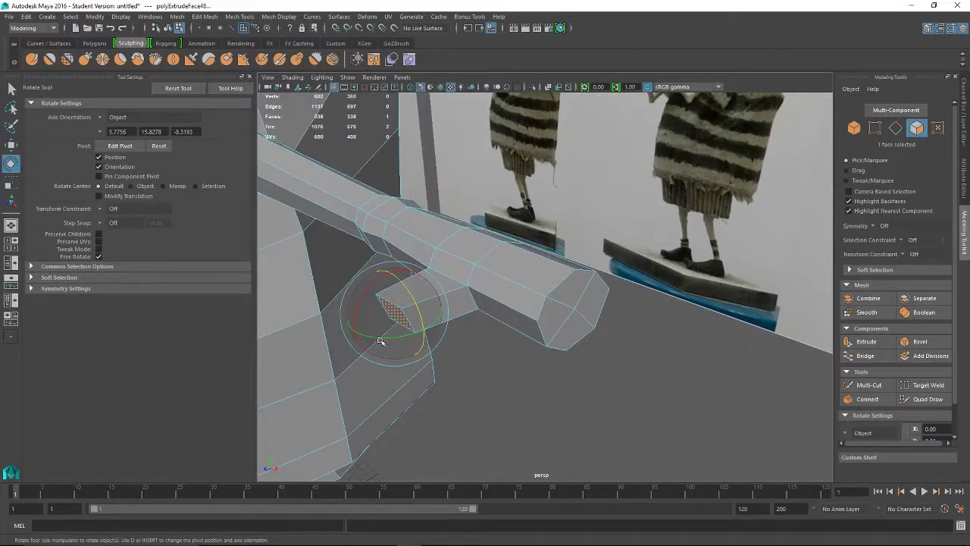
{"action": "left_click_drag", "start_coordinate": [389, 336], "coordinate": [572, 365]}
Move the thumb's end face outward along the hand and lower it slightly along Y
{"action": "key", "text": "w"}
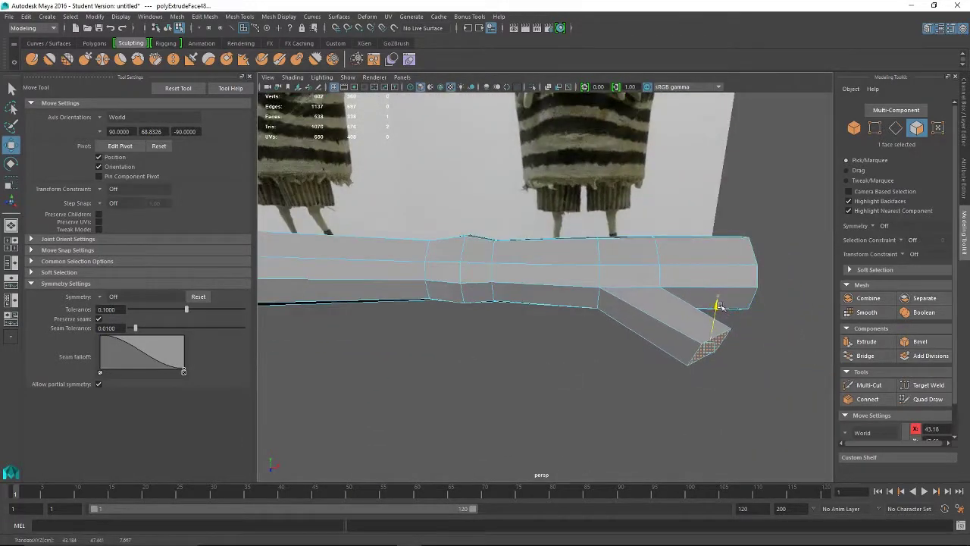
{"action": "left_click_drag", "start_coordinate": [694, 301], "coordinate": [667, 227], "text": "alt"}
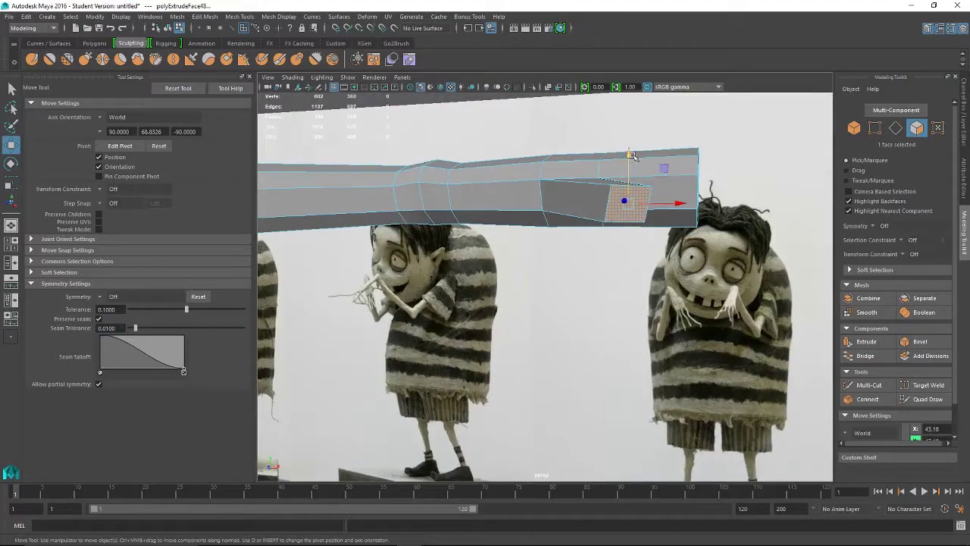
{"action": "left_click_drag", "start_coordinate": [630, 154], "coordinate": [630, 166]}
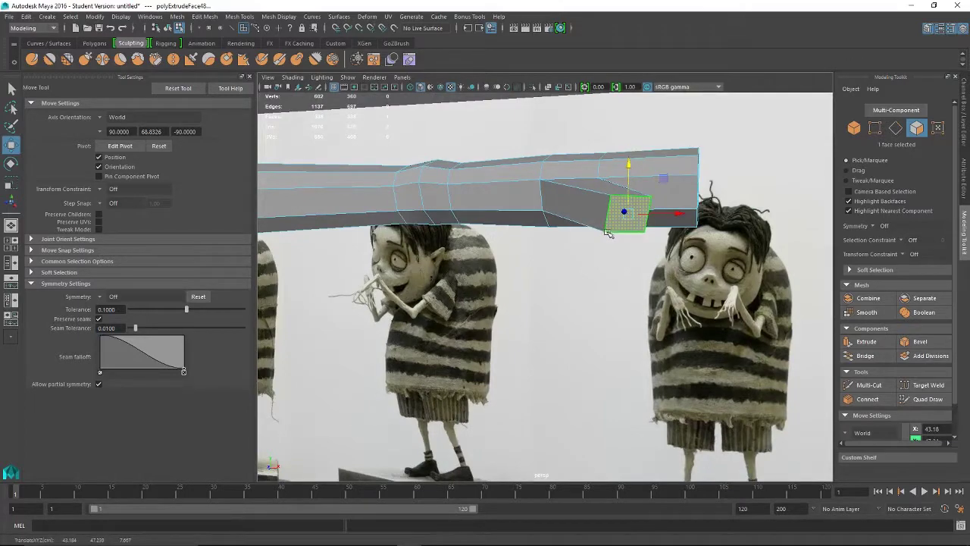
Shift the hand's side face beyond the thumb along Z and select the face on the opposite side
{"action": "left_click_drag", "start_coordinate": [625, 226], "coordinate": [469, 310], "text": "alt"}
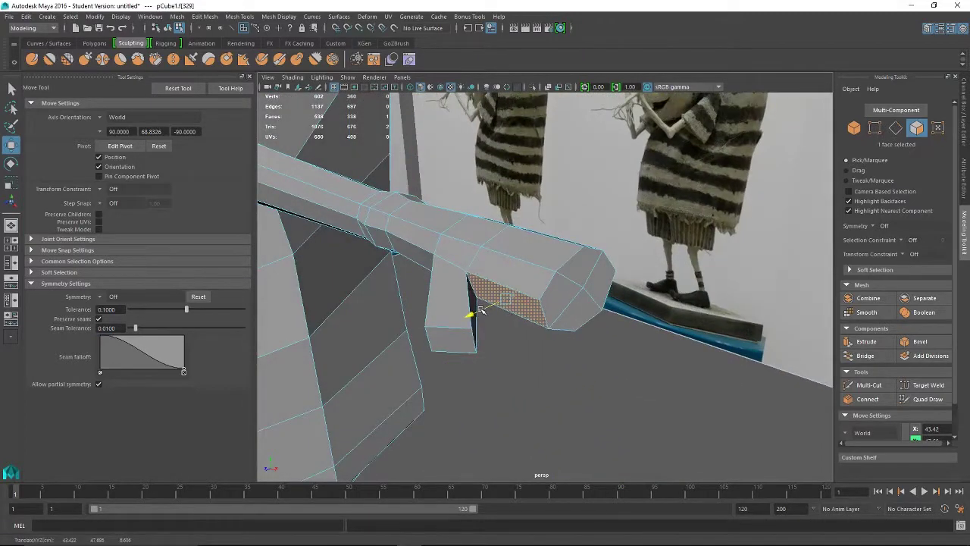
{"action": "left_click_drag", "start_coordinate": [523, 331], "coordinate": [379, 220], "text": "alt"}
{"action": "left_click", "coordinate": [398, 155]}
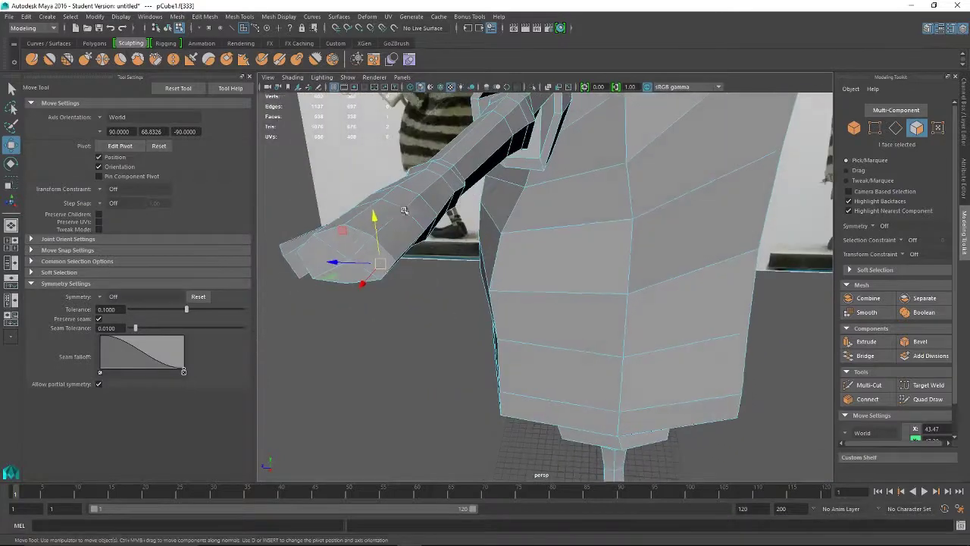
Select the vertices along the hand's side opposite the thumb and shift them along Z to reshape its outline
{"action": "right_click_drag", "start_coordinate": [396, 257], "coordinate": [356, 257]}
{"action": "left_click", "coordinate": [383, 247]}
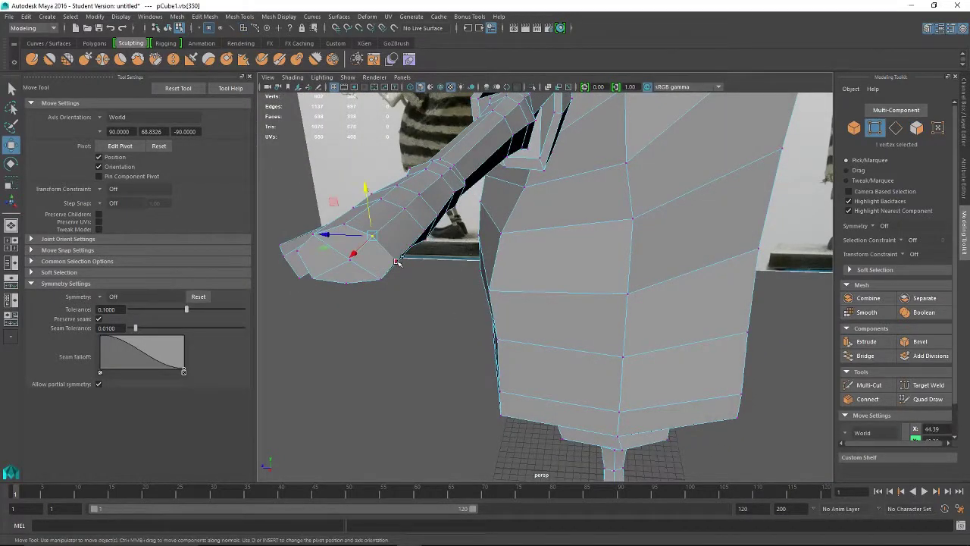
{"action": "mouse_move", "coordinate": [397, 262]}
{"action": "left_mouse_down", "text": "shift"}
{"action": "mouse_move", "coordinate": [379, 277]}
{"action": "mouse_move", "coordinate": [377, 258]}
{"action": "mouse_move", "coordinate": [421, 341]}
{"action": "mouse_move", "coordinate": [444, 356]}
{"action": "mouse_move", "coordinate": [410, 250]}
{"action": "left_mouse_up", "text": "shift"}
{"action": "left_click", "coordinate": [408, 245]}
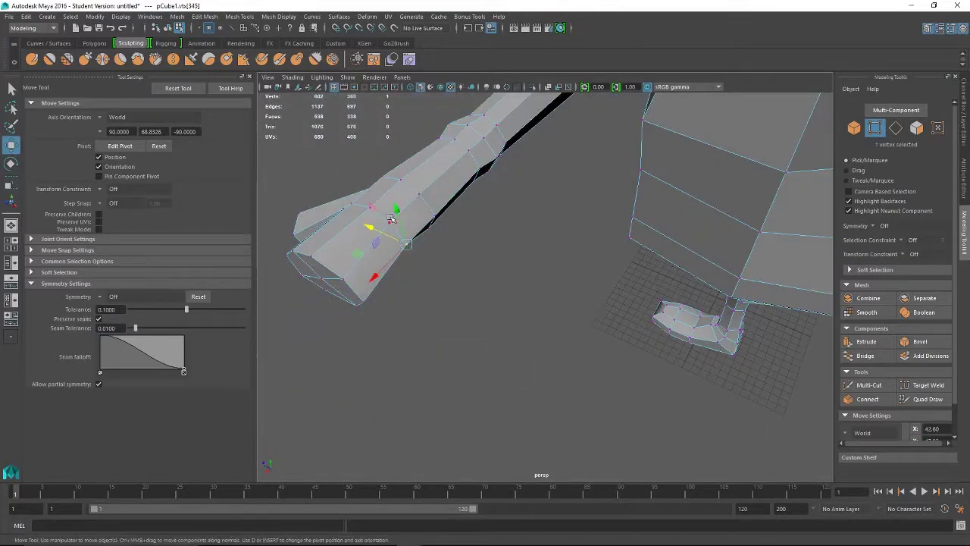
{"action": "left_click", "coordinate": [374, 210], "text": "shift"}
{"action": "left_click_drag", "start_coordinate": [373, 210], "coordinate": [527, 361], "text": "alt"}
{"action": "left_click", "coordinate": [416, 201], "text": "shift"}
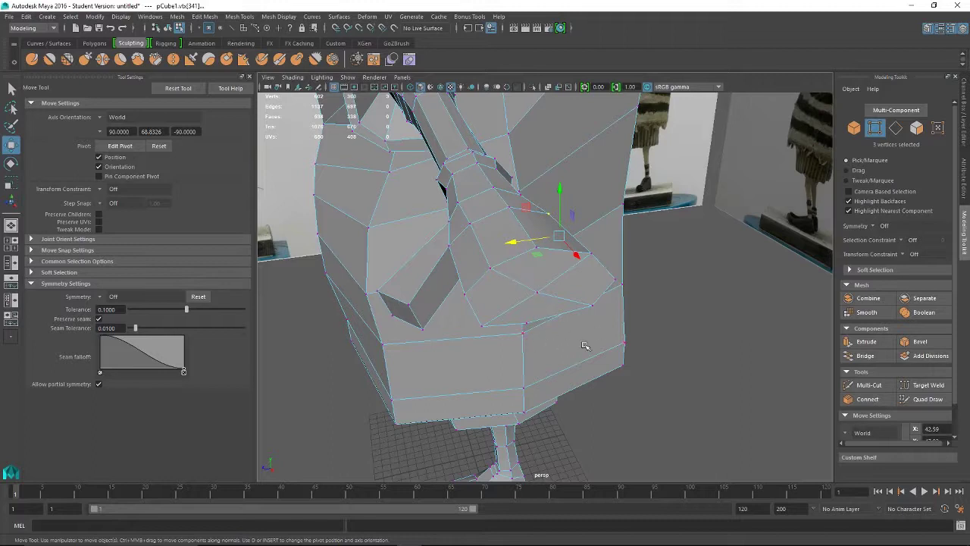
Shift the centre vertex of the hand's end cap slightly along Z
{"action": "left_click", "coordinate": [536, 294]}
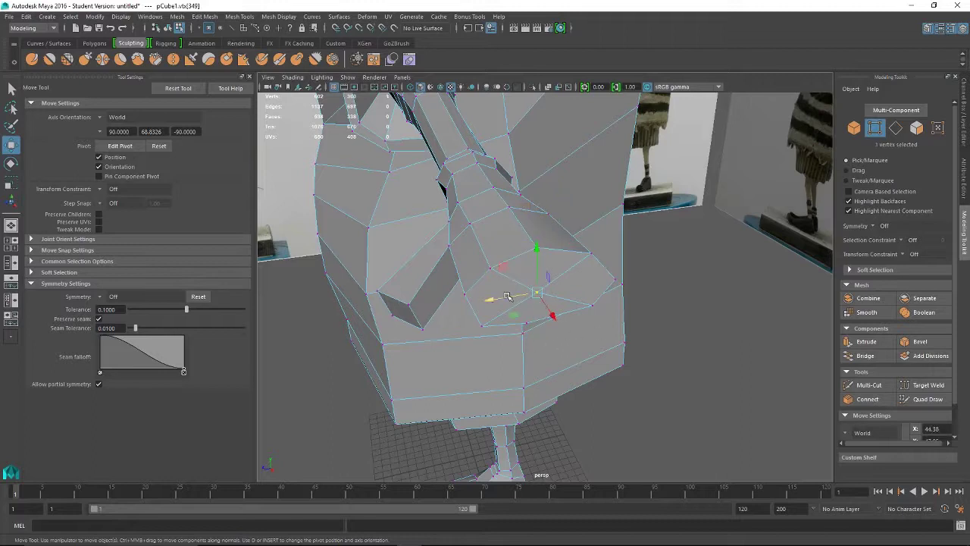
{"action": "left_click_drag", "start_coordinate": [507, 297], "coordinate": [514, 295]}
{"action": "left_click_drag", "start_coordinate": [596, 310], "coordinate": [559, 303], "text": "alt"}
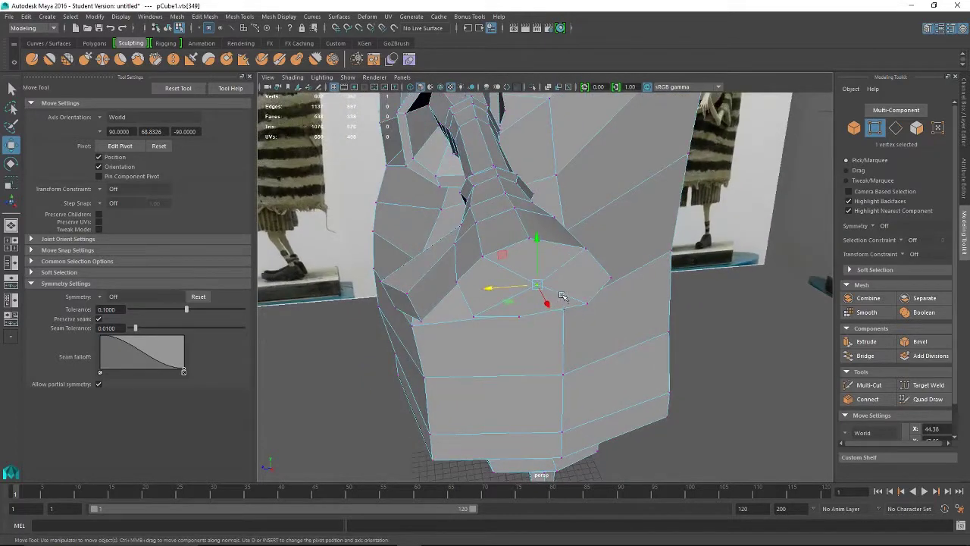
Delete the inner edges of the hand's end cap and select the resulting single face
{"action": "right_click_drag", "start_coordinate": [562, 295], "coordinate": [561, 227]}
{"action": "left_click", "coordinate": [558, 292]}
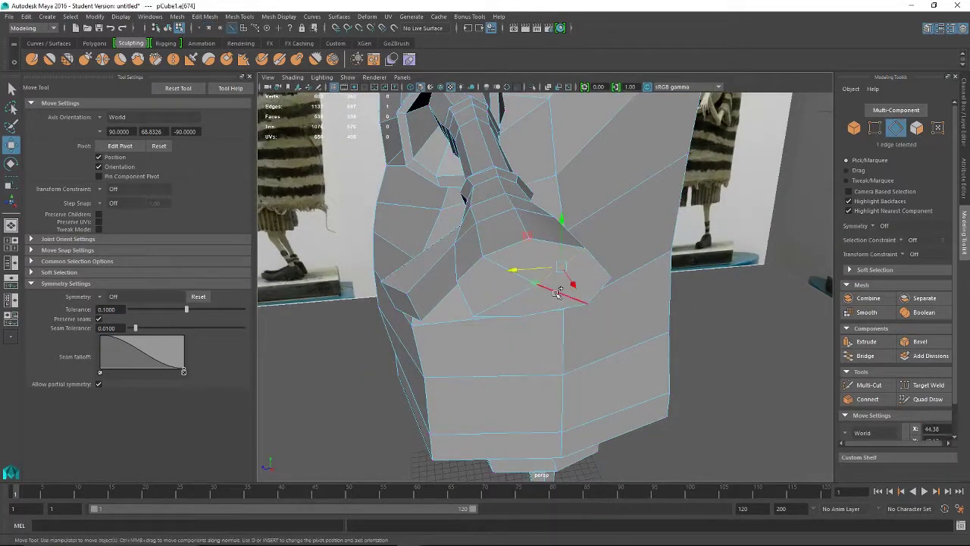
{"action": "left_click", "coordinate": [513, 274], "text": "shift"}
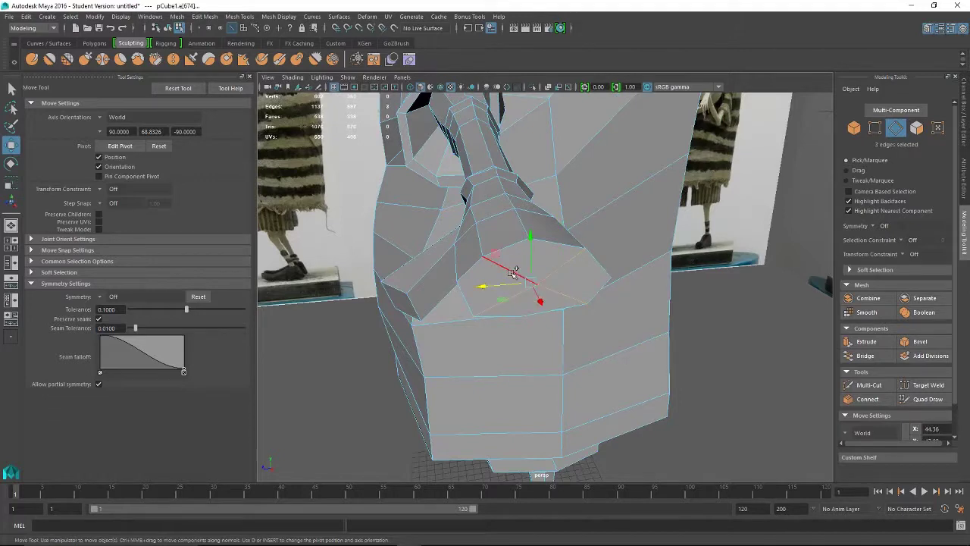
{"action": "left_click", "coordinate": [547, 297]}
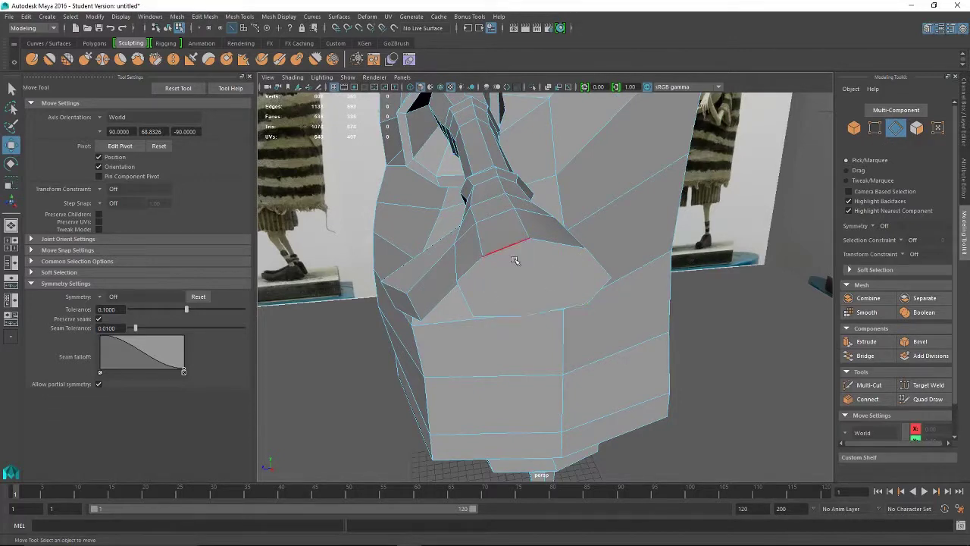
{"action": "right_click_drag", "start_coordinate": [515, 261], "coordinate": [526, 281]}
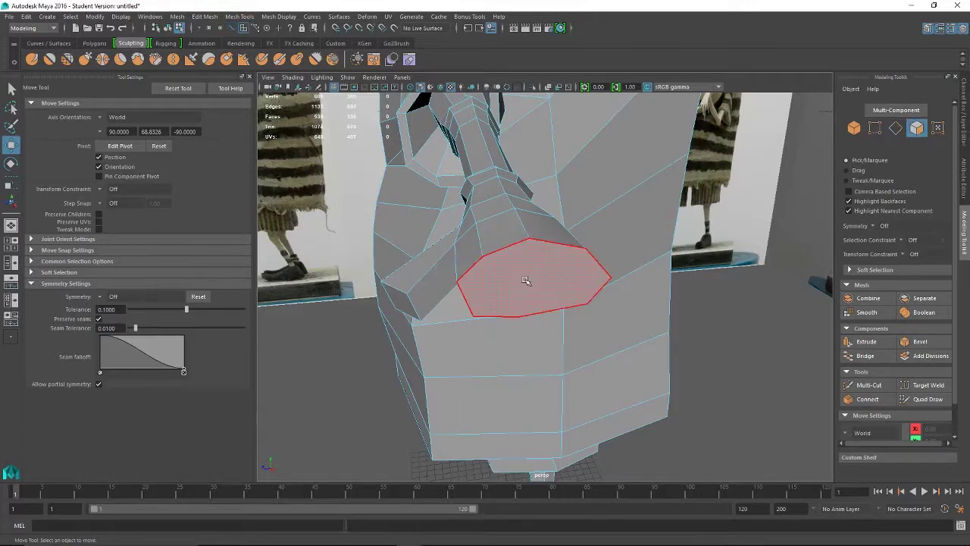
{"action": "left_click", "coordinate": [526, 280]}
{"action": "left_click_drag", "start_coordinate": [526, 280], "coordinate": [549, 301], "text": "alt"}
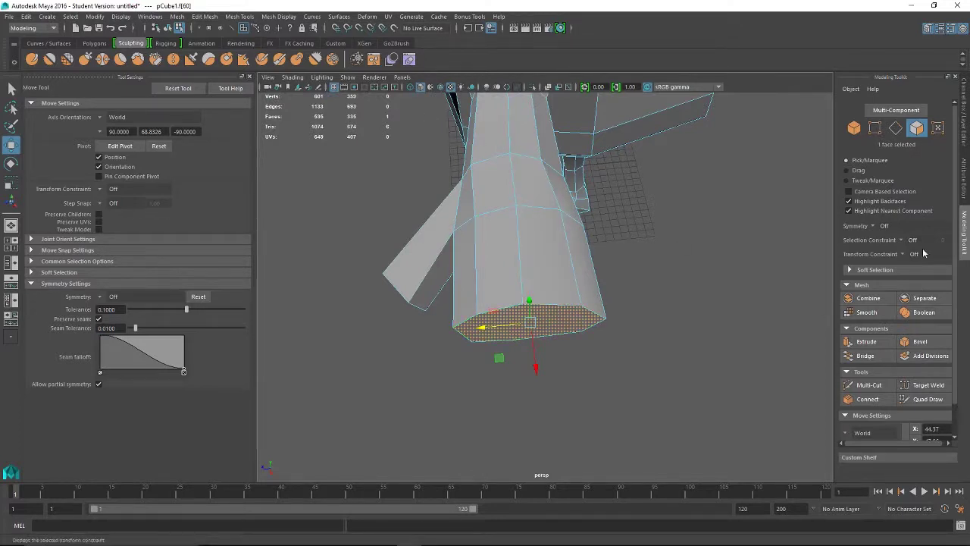
Multi-Cut a line along the hand's top, across the end cap and back along the underside to the vertex at the thumb's base loop
{"action": "left_click", "coordinate": [867, 387]}
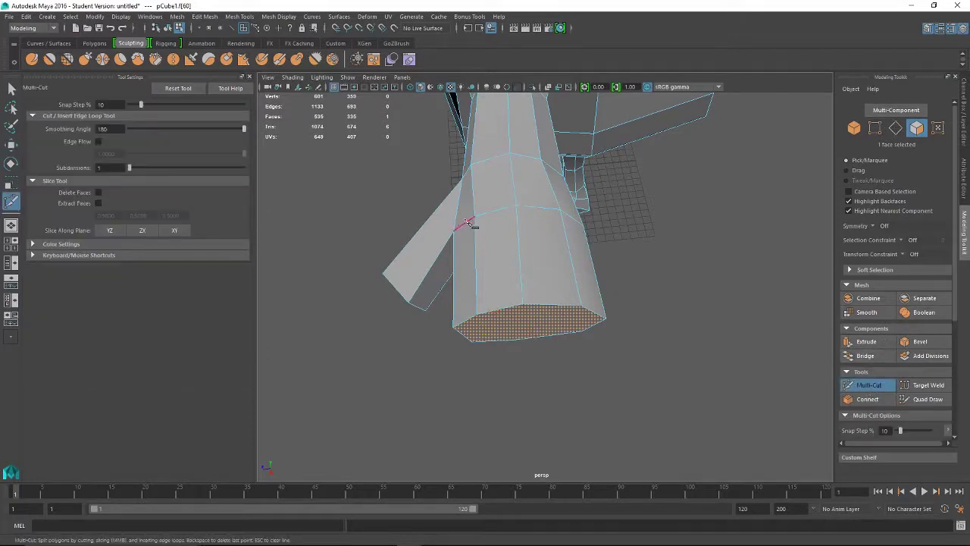
{"action": "left_click", "coordinate": [522, 211]}
{"action": "left_click", "coordinate": [516, 206]}
{"action": "left_click_drag", "start_coordinate": [561, 314], "coordinate": [549, 258], "text": "alt"}
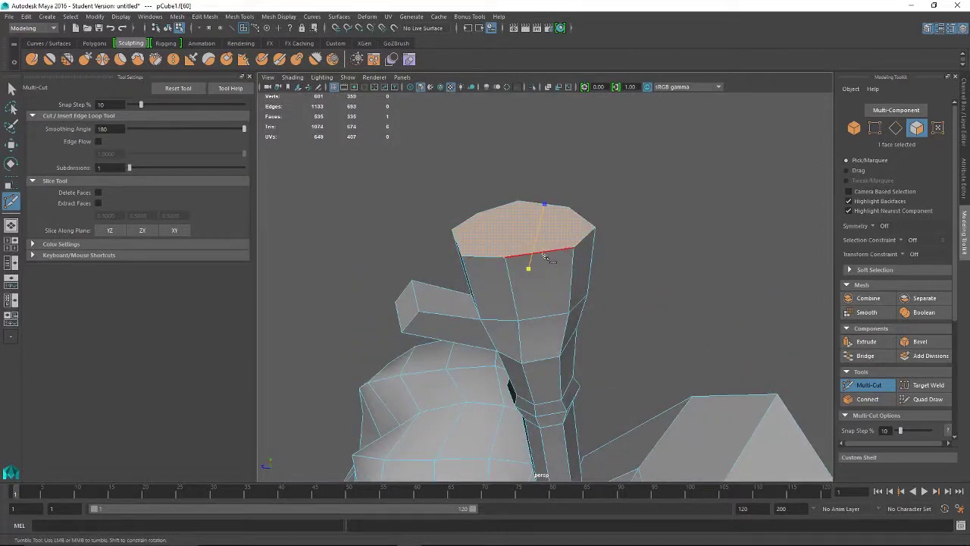
{"action": "left_click", "coordinate": [543, 253]}
{"action": "left_click_drag", "start_coordinate": [531, 267], "coordinate": [531, 338], "text": "alt"}
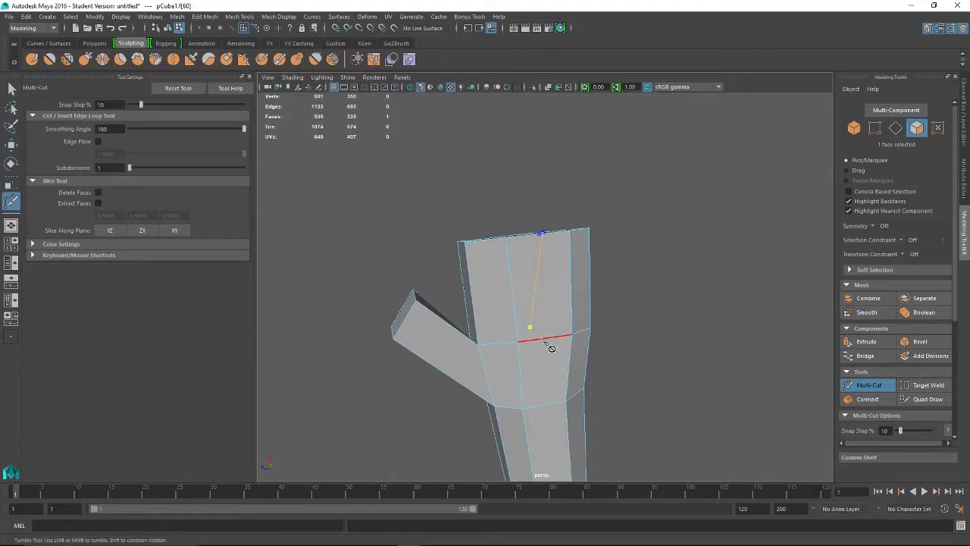
{"action": "left_click_drag", "start_coordinate": [557, 346], "coordinate": [552, 336], "text": "alt"}
{"action": "left_click", "coordinate": [543, 332]}
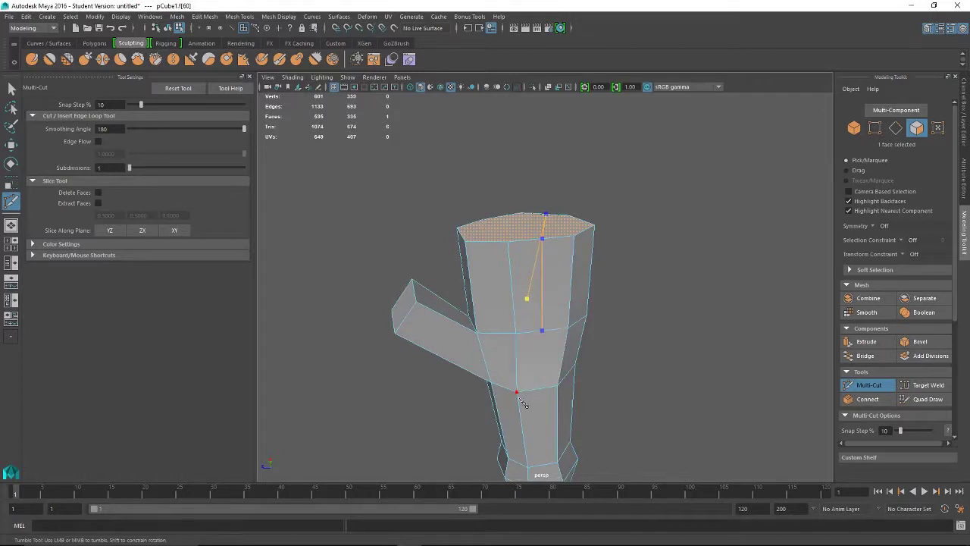
{"action": "left_click", "coordinate": [558, 387]}
{"action": "right_click", "coordinate": [559, 387]}
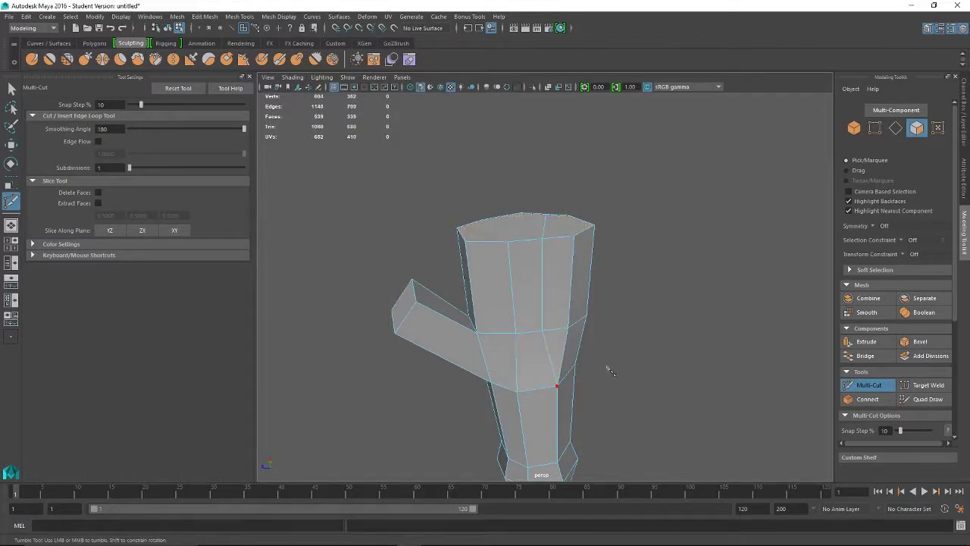
Cut a second edge across the end cap between the middle vertices of its upper and lower borders
{"action": "left_click_drag", "start_coordinate": [665, 217], "coordinate": [592, 295], "text": "alt"}
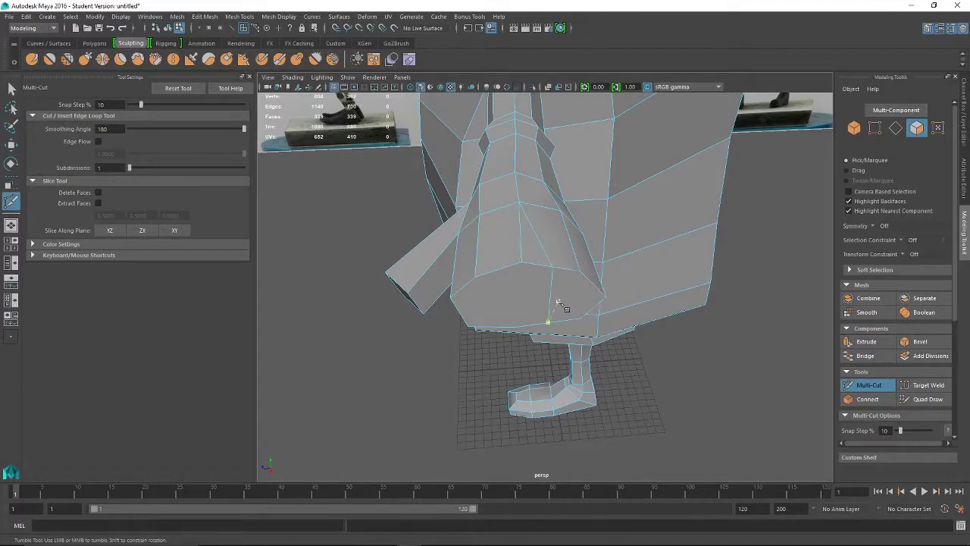
{"action": "left_click", "coordinate": [522, 263]}
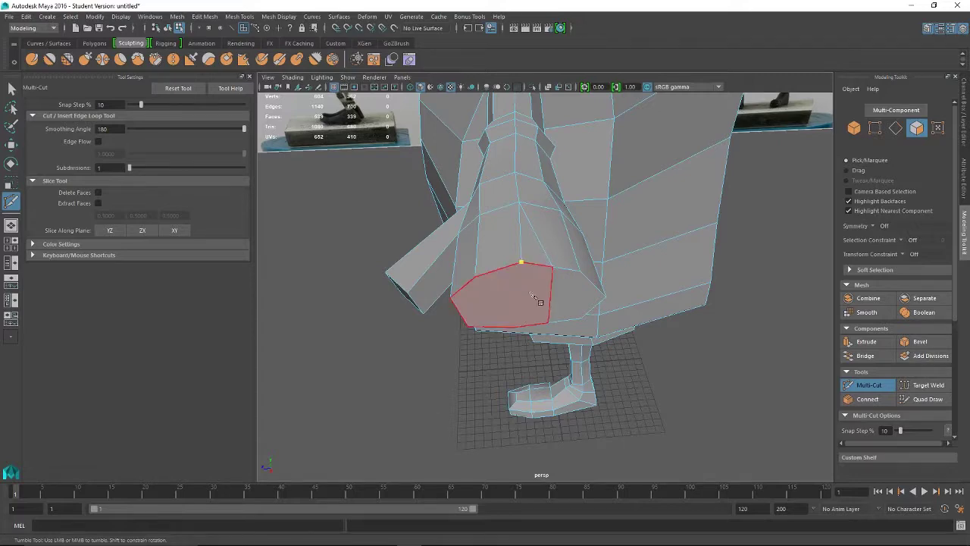
{"action": "left_click_drag", "start_coordinate": [519, 315], "coordinate": [519, 258], "text": "alt"}
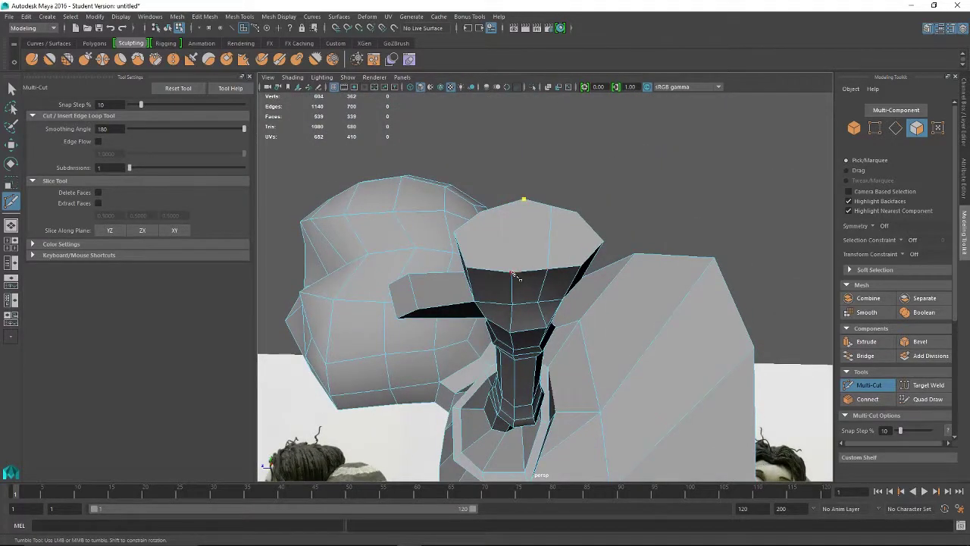
{"action": "left_click", "coordinate": [512, 273]}
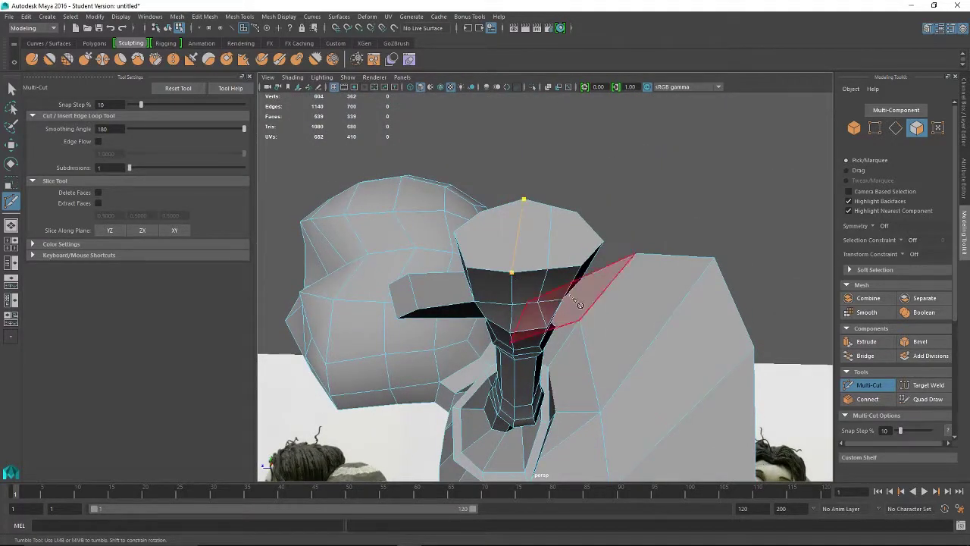
{"action": "left_click_drag", "start_coordinate": [543, 244], "coordinate": [514, 269], "text": "alt"}
{"action": "key", "text": "Return"}
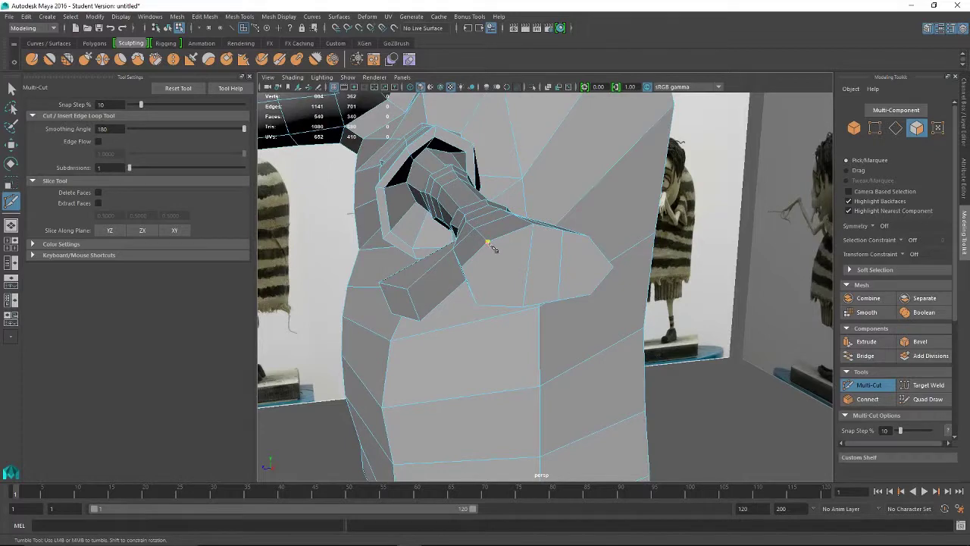
Cut a third division across the thumb side of the end cap and along the underside to the vertex at the thumb's base loop
{"action": "left_click_drag", "start_coordinate": [503, 271], "coordinate": [493, 210], "text": "alt"}
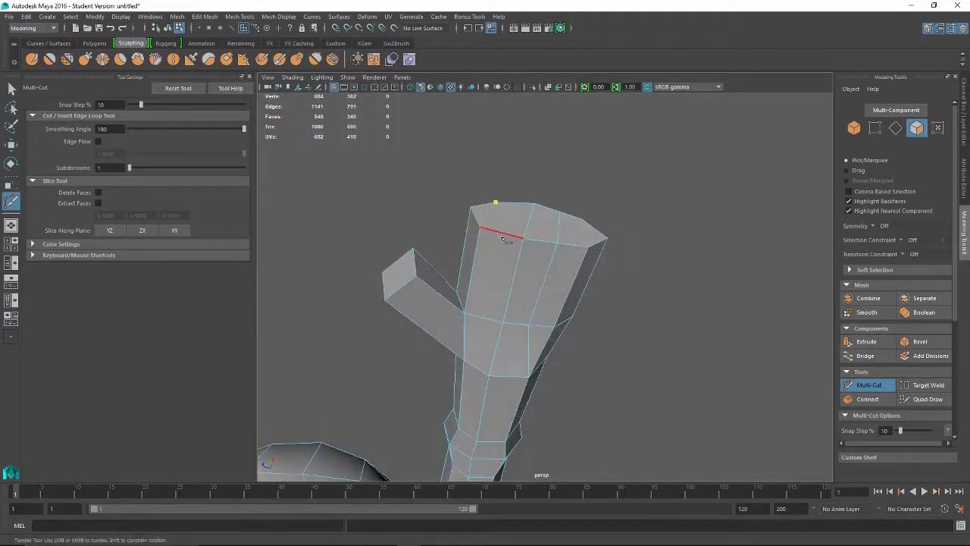
{"action": "left_click", "coordinate": [499, 233]}
{"action": "left_click", "coordinate": [485, 318]}
{"action": "left_click", "coordinate": [489, 377]}
{"action": "key", "text": "Return"}
{"action": "left_click_drag", "start_coordinate": [563, 254], "coordinate": [553, 323], "text": "alt"}
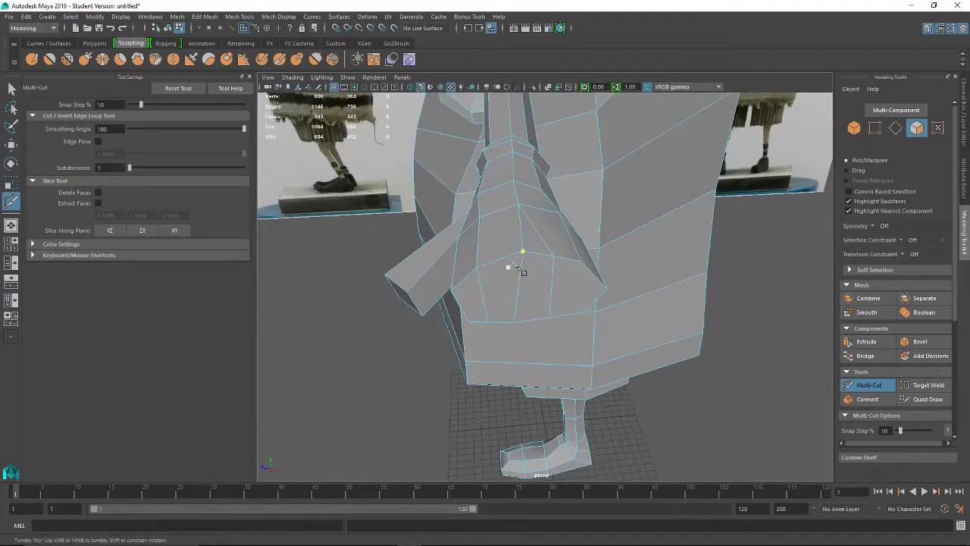
{"action": "mouse_move", "coordinate": [598, 288]}
{"action": "left_mouse_down", "text": "alt"}
{"action": "mouse_move", "coordinate": [584, 311]}
{"action": "mouse_move", "coordinate": [595, 288]}
{"action": "mouse_move", "coordinate": [598, 301]}
{"action": "left_mouse_up", "text": "alt"}
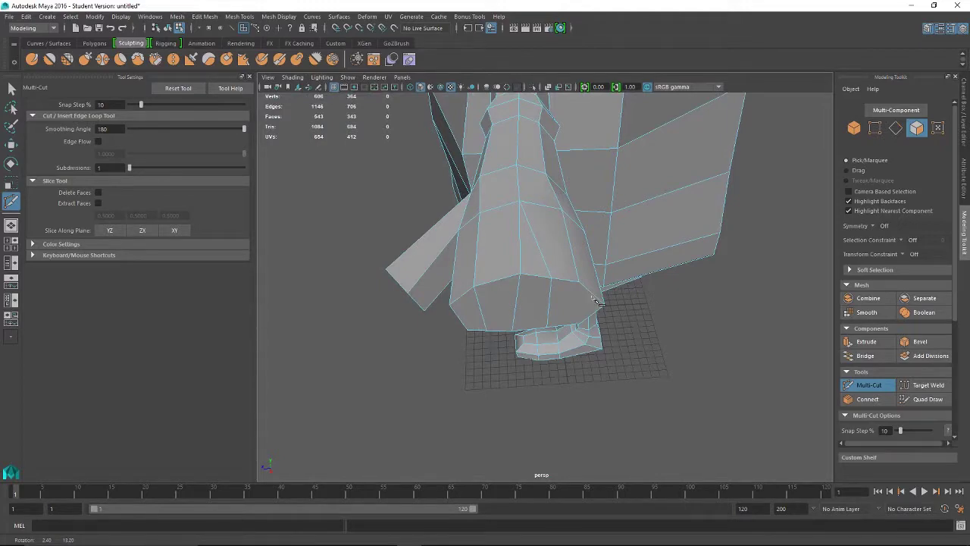
{"action": "mouse_move", "coordinate": [597, 300]}
{"action": "left_mouse_down", "text": "alt"}
{"action": "mouse_move", "coordinate": [635, 309]}
{"action": "mouse_move", "coordinate": [611, 292]}
{"action": "mouse_move", "coordinate": [577, 296]}
{"action": "mouse_move", "coordinate": [616, 305]}
{"action": "left_mouse_up", "text": "alt"}
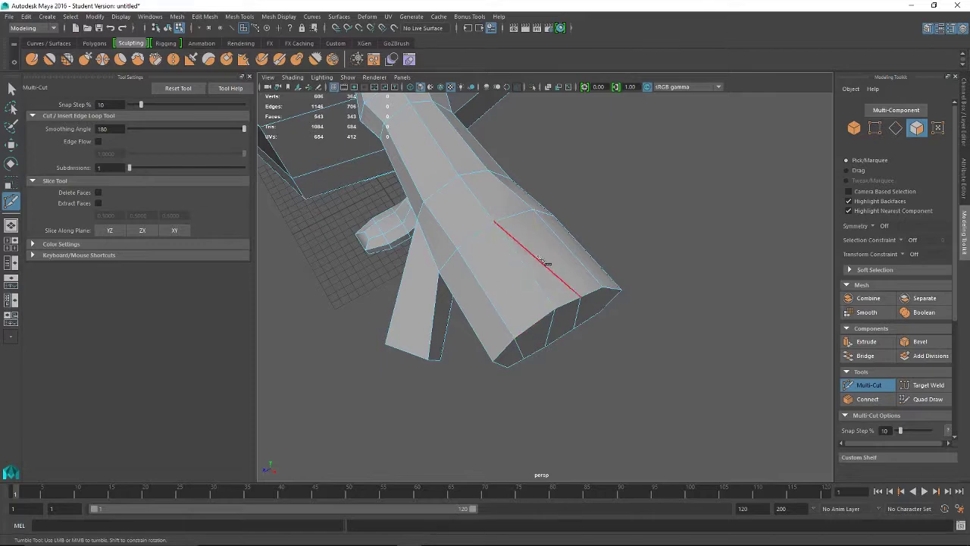
{"action": "left_click_drag", "start_coordinate": [535, 328], "coordinate": [626, 320], "text": "alt"}
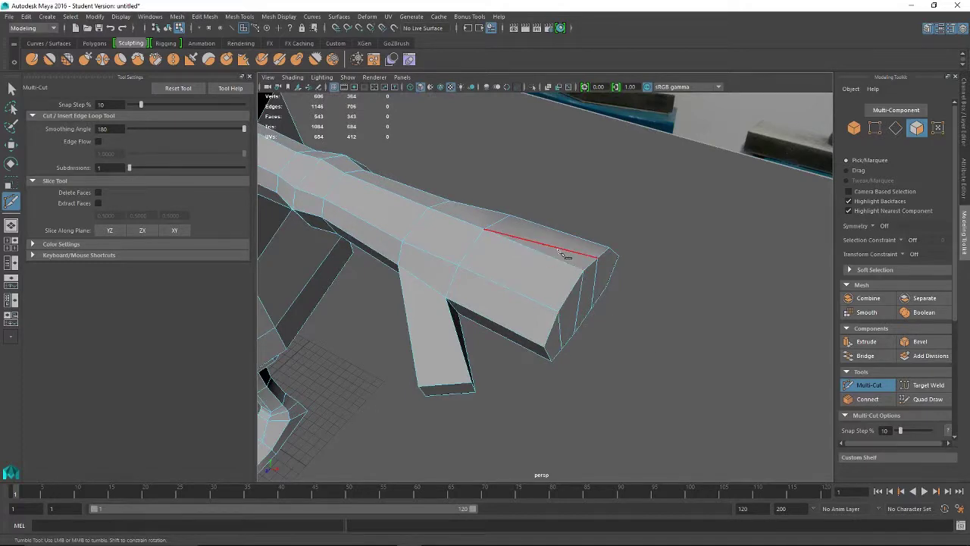
{"action": "left_click_drag", "start_coordinate": [586, 266], "coordinate": [493, 303], "text": "alt"}
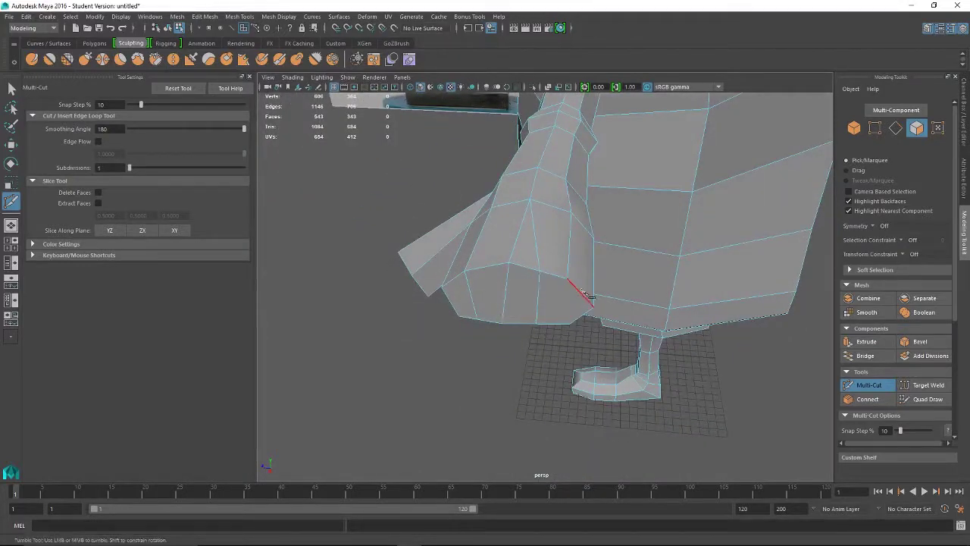
Cut an edge across the outer side of the hand's end cap between its upper and lower border vertices
{"action": "left_click_drag", "start_coordinate": [589, 305], "coordinate": [565, 294], "text": "alt"}
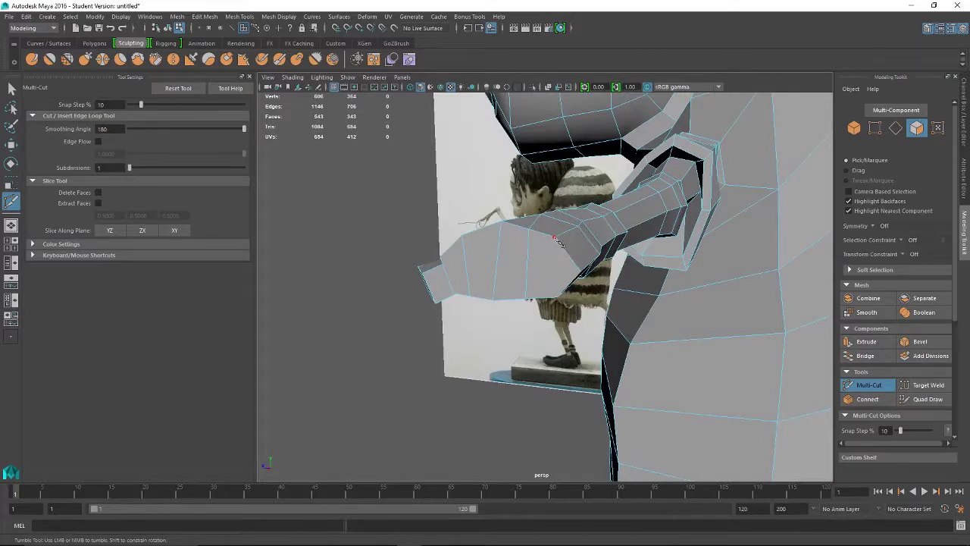
{"action": "left_click_drag", "start_coordinate": [558, 241], "coordinate": [557, 242], "text": "alt"}
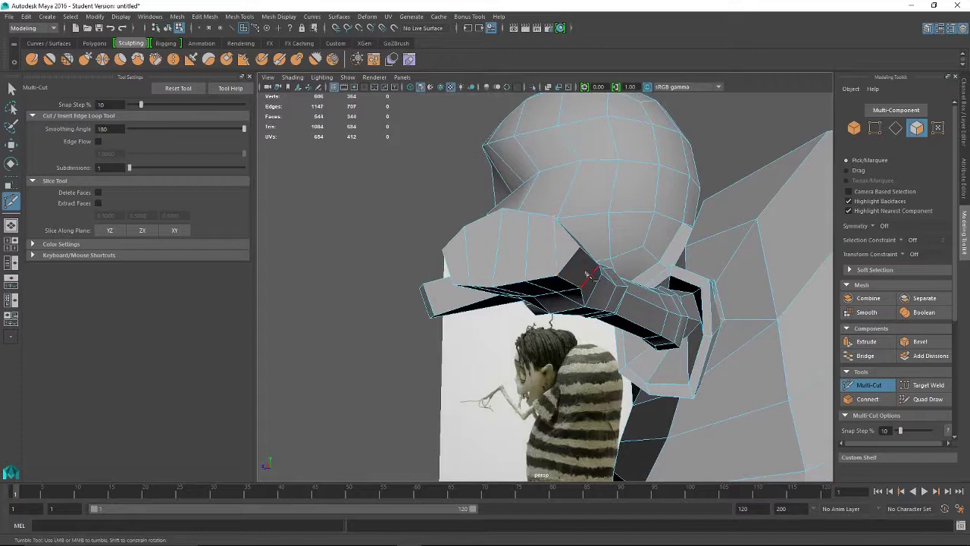
{"action": "left_click_drag", "start_coordinate": [628, 251], "coordinate": [390, 244], "text": "alt"}
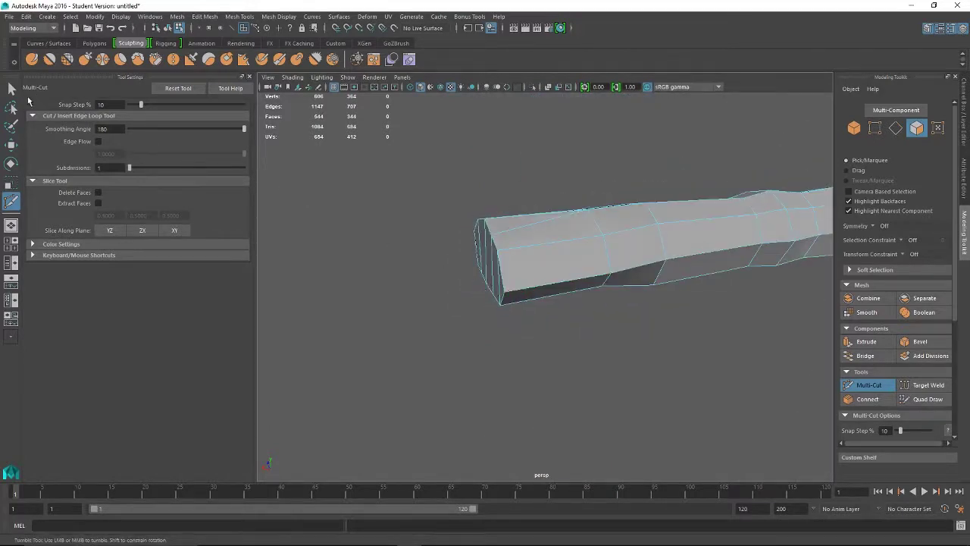
Move the outermost corner vertex of the hand's end cap back toward the wrist
{"action": "key", "text": "q"}
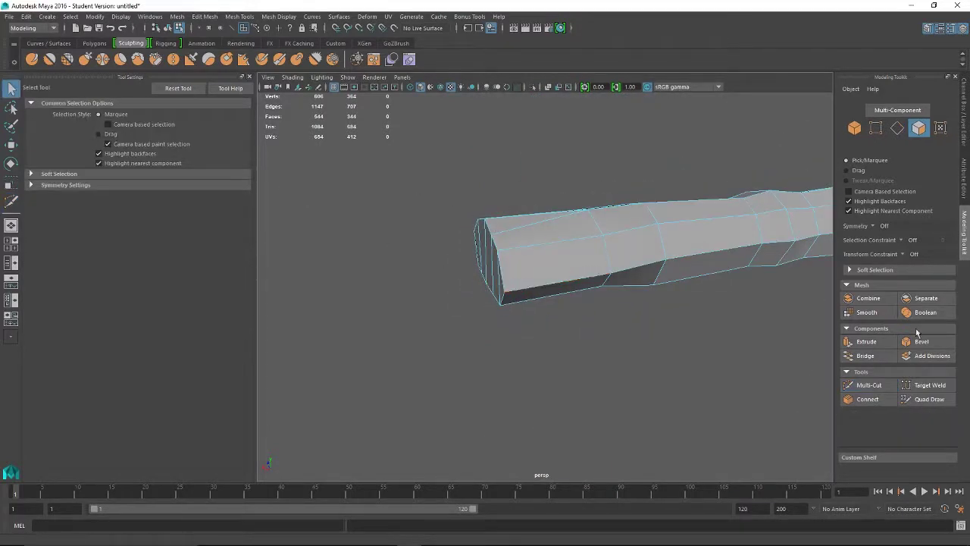
{"action": "right_click_drag", "start_coordinate": [513, 254], "coordinate": [506, 292]}
{"action": "left_click", "coordinate": [506, 293]}
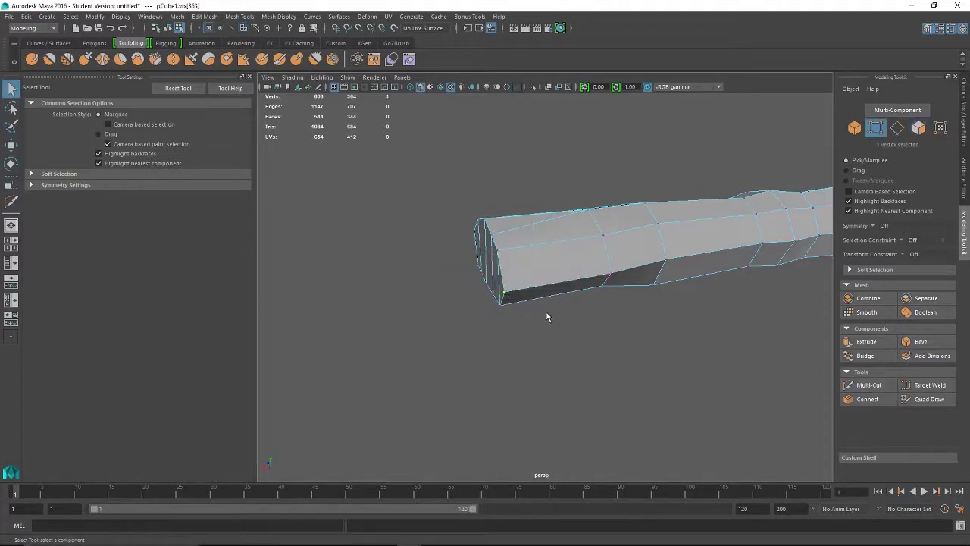
{"action": "left_click_drag", "start_coordinate": [548, 317], "coordinate": [506, 339], "text": "alt"}
{"action": "key", "text": "w"}
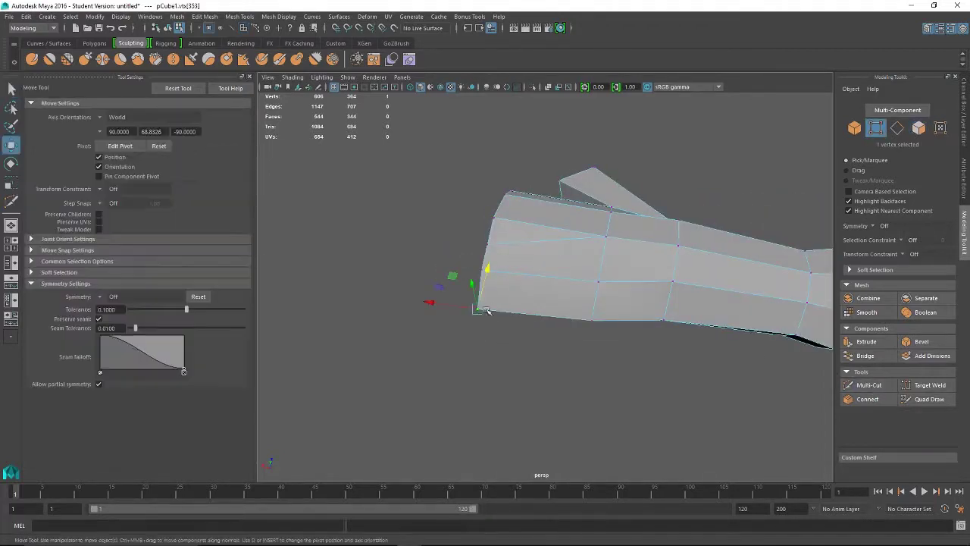
{"action": "left_click_drag", "start_coordinate": [444, 304], "coordinate": [599, 266]}
{"action": "left_click", "coordinate": [567, 257]}
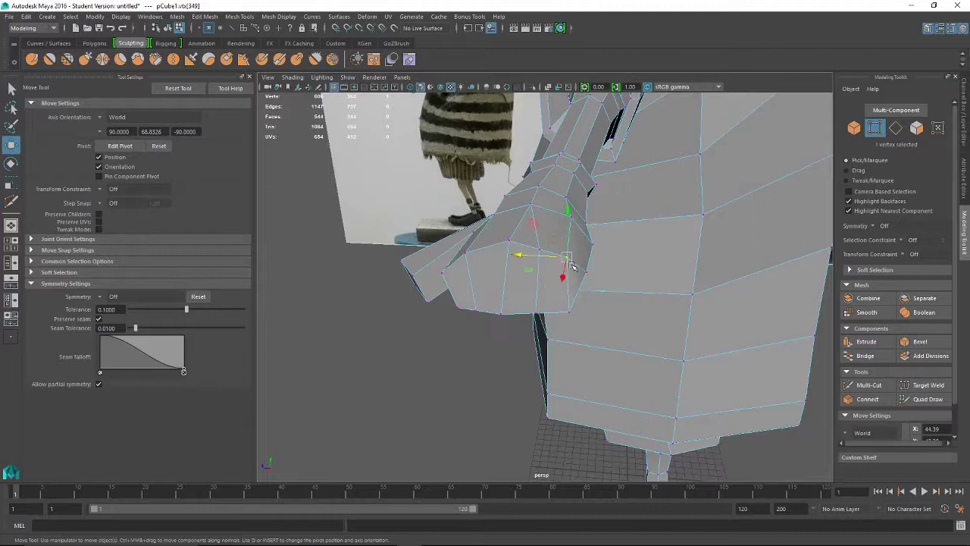
{"action": "left_click", "coordinate": [573, 311], "text": "shift"}
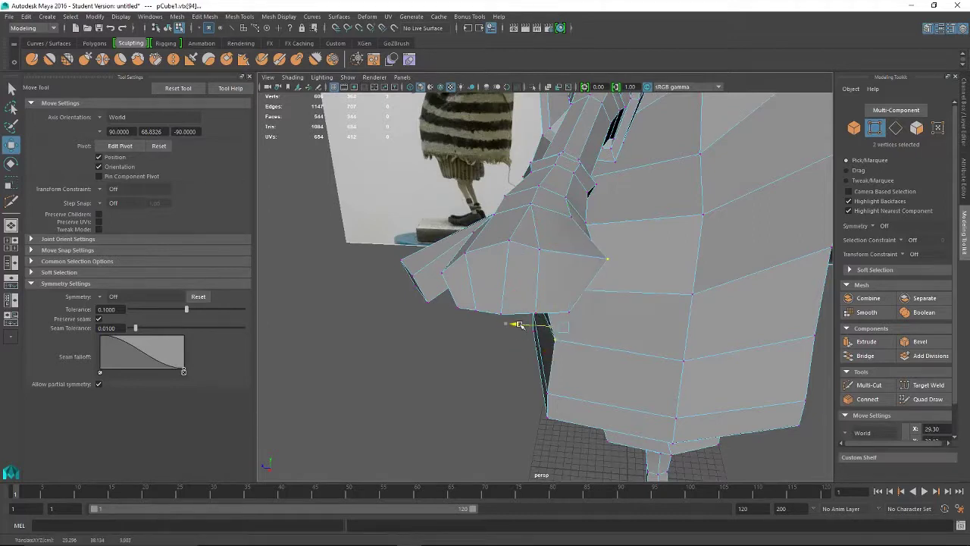
{"action": "left_click_drag", "start_coordinate": [512, 327], "coordinate": [577, 321], "text": "alt"}
{"action": "key", "text": "ctrl+z"}
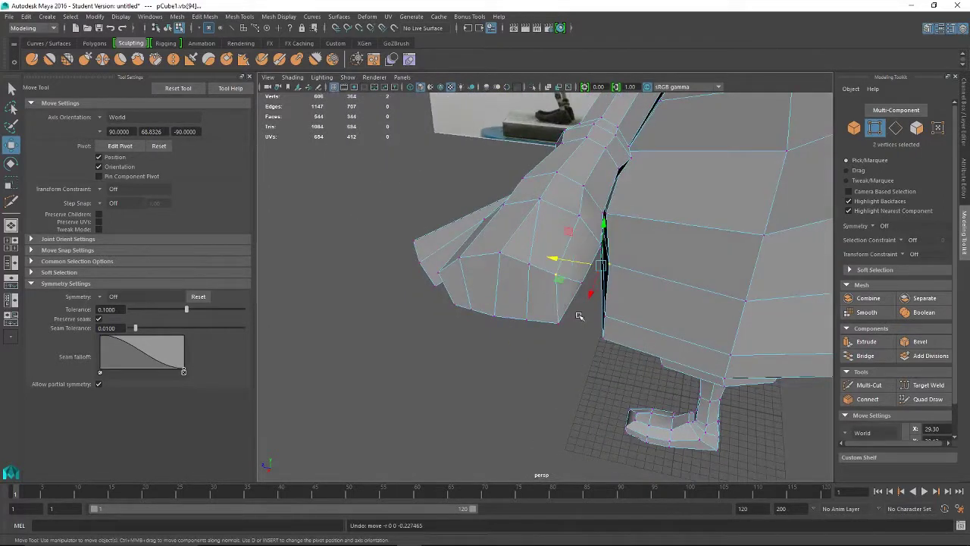
{"action": "left_click", "coordinate": [558, 324], "text": "shift"}
{"action": "left_click_drag", "start_coordinate": [553, 259], "coordinate": [560, 259]}
{"action": "key", "text": "ctrl+z"}
{"action": "left_click_drag", "start_coordinate": [649, 319], "coordinate": [671, 296], "text": "alt"}
{"action": "key", "text": "ctrl+z"}
{"action": "key", "text": "ctrl+z"}
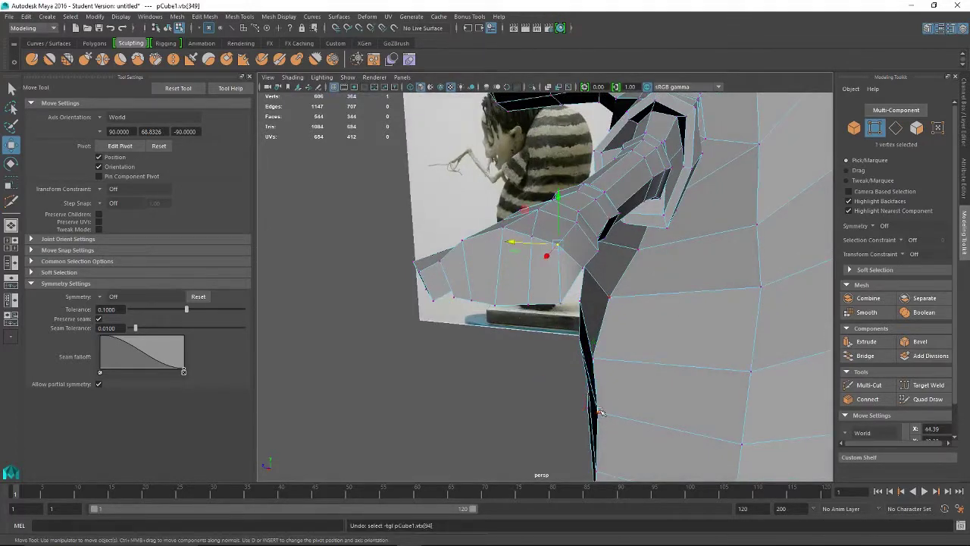
Select the upper and lower vertices of the end cap's outermost division together and move them outward, away from the thumb
{"action": "left_click_drag", "start_coordinate": [613, 318], "coordinate": [570, 332], "text": "alt"}
{"action": "left_click", "coordinate": [537, 332], "text": "shift"}
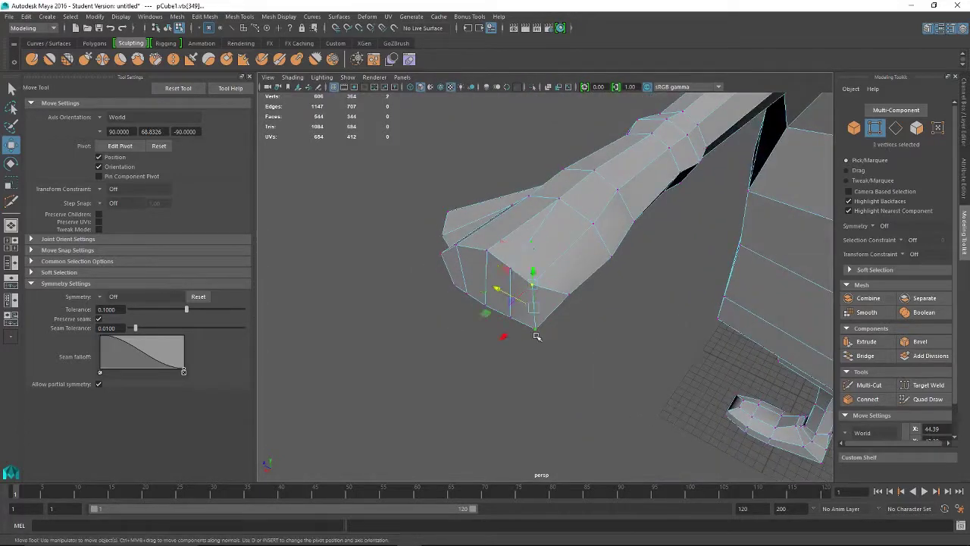
{"action": "left_click_drag", "start_coordinate": [497, 295], "coordinate": [529, 282]}
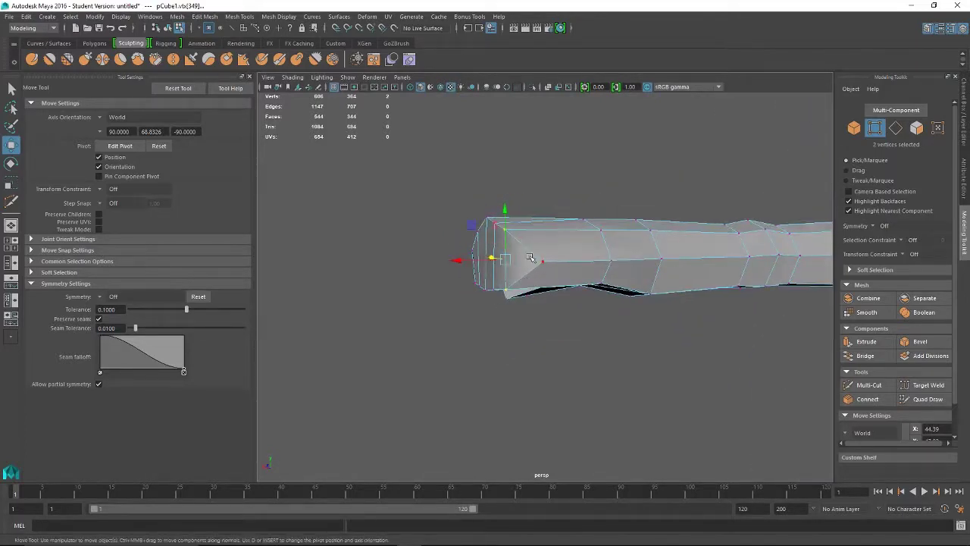
Delete the short edge along the hand's outer side and the leftover vertex at its end
{"action": "right_click_drag", "start_coordinate": [530, 257], "coordinate": [531, 214]}
{"action": "left_click", "coordinate": [557, 262]}
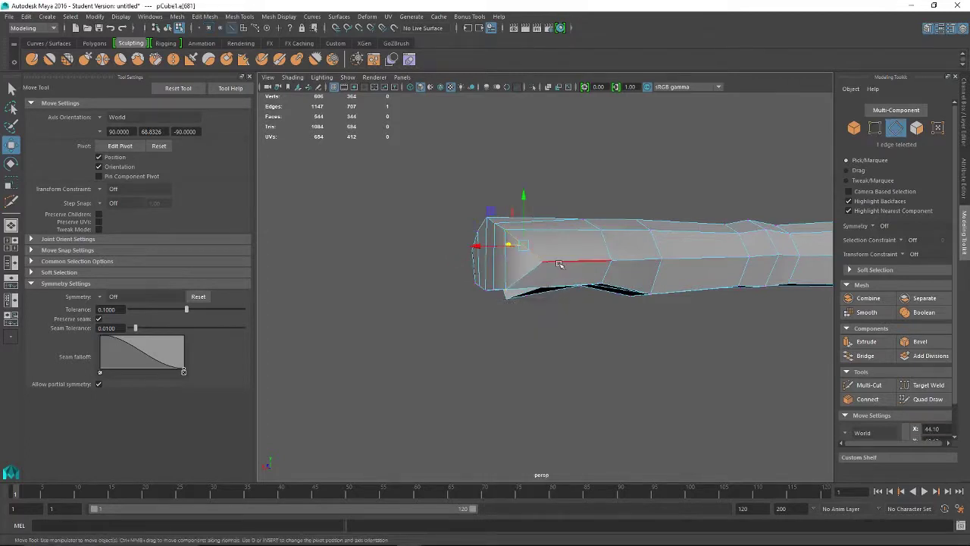
{"action": "key", "text": "Delete"}
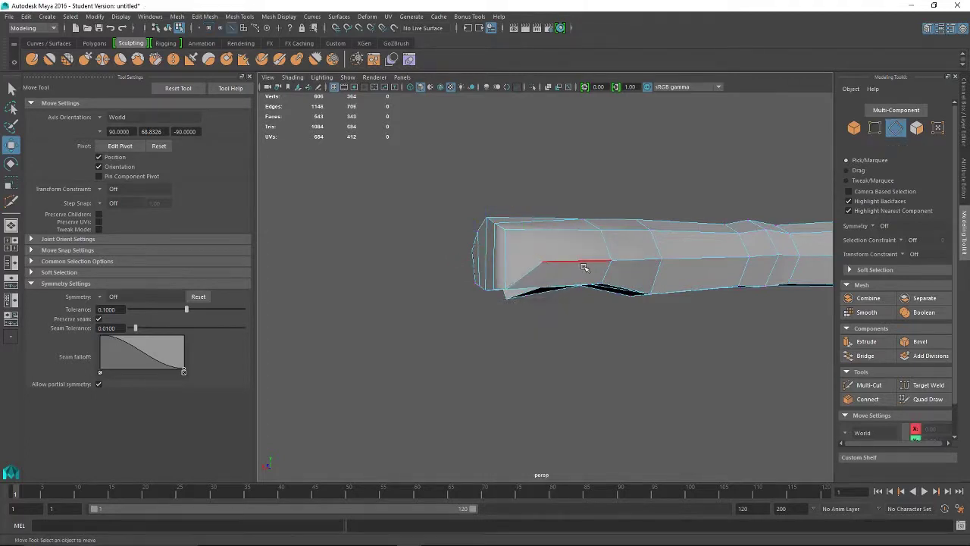
{"action": "right_click_drag", "start_coordinate": [583, 267], "coordinate": [540, 272]}
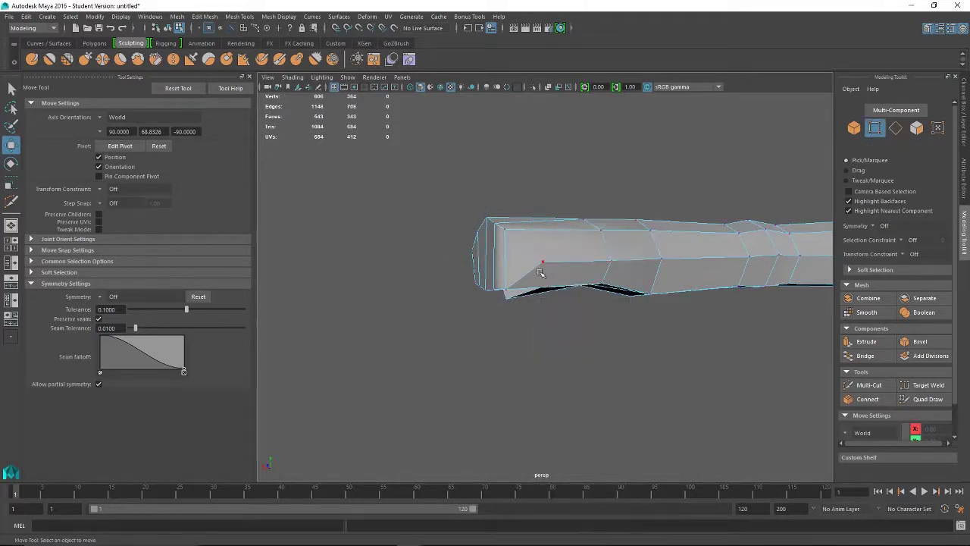
{"action": "left_click", "coordinate": [543, 261]}
{"action": "key", "text": "Delete"}
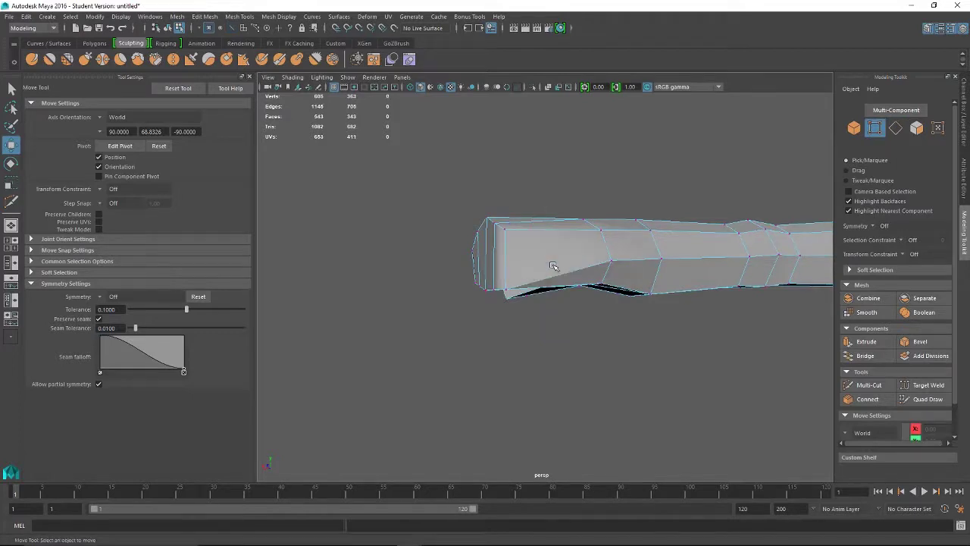
Lower the end cap's upper outer corner vertex and raise its lower outer corner vertex slightly
{"action": "left_click_drag", "start_coordinate": [614, 296], "coordinate": [578, 296], "text": "alt"}
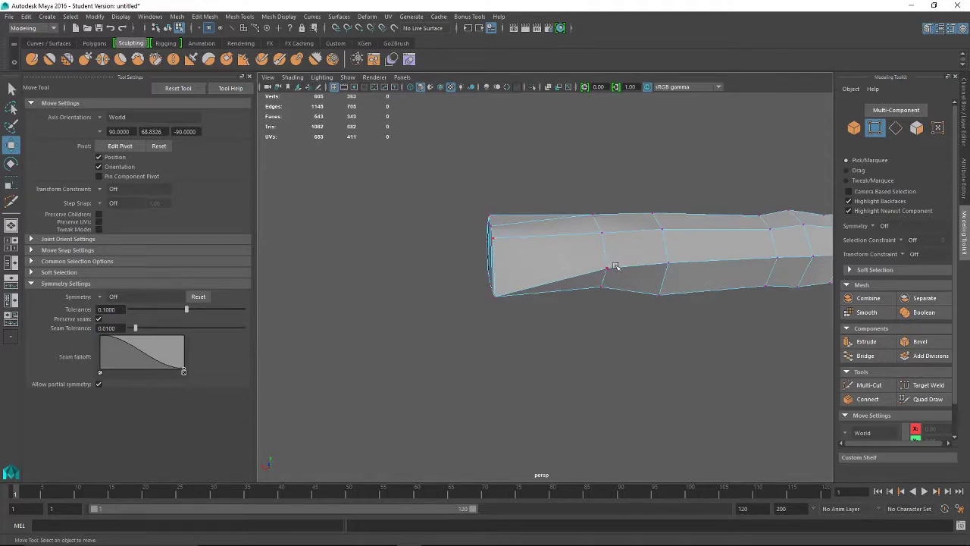
{"action": "left_click_drag", "start_coordinate": [616, 266], "coordinate": [591, 270], "text": "alt"}
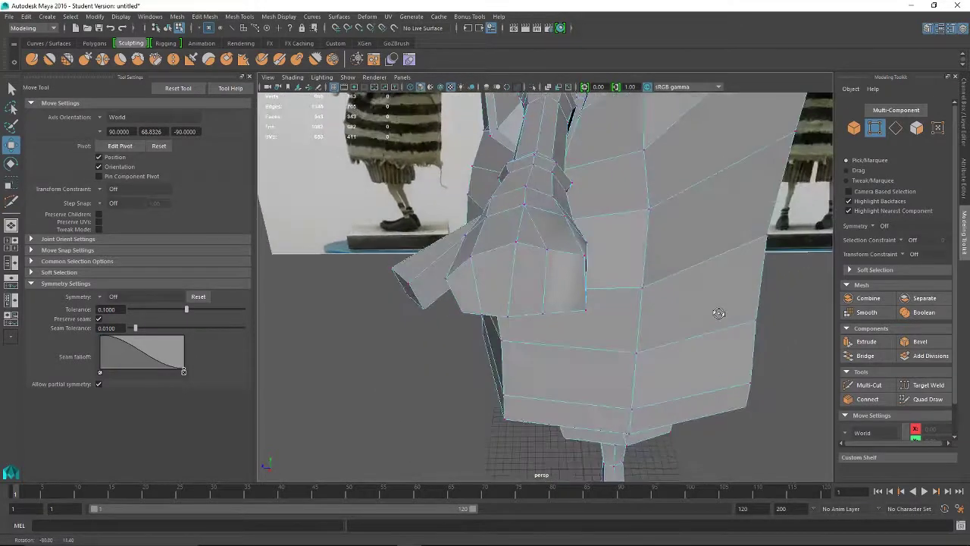
{"action": "left_click", "coordinate": [585, 258]}
{"action": "left_click_drag", "start_coordinate": [585, 208], "coordinate": [585, 225]}
{"action": "key", "text": "Right"}
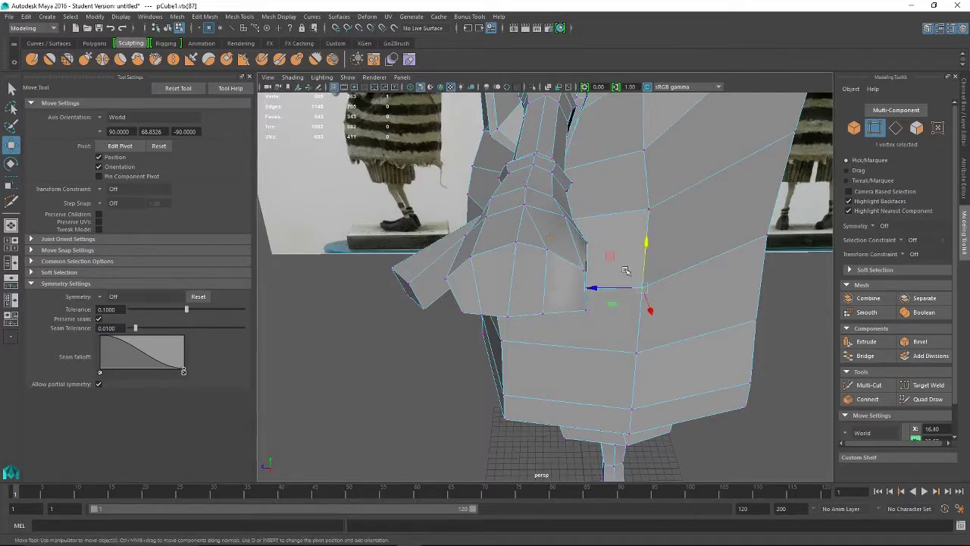
{"action": "left_click", "coordinate": [585, 310]}
{"action": "left_click_drag", "start_coordinate": [587, 267], "coordinate": [588, 261]}
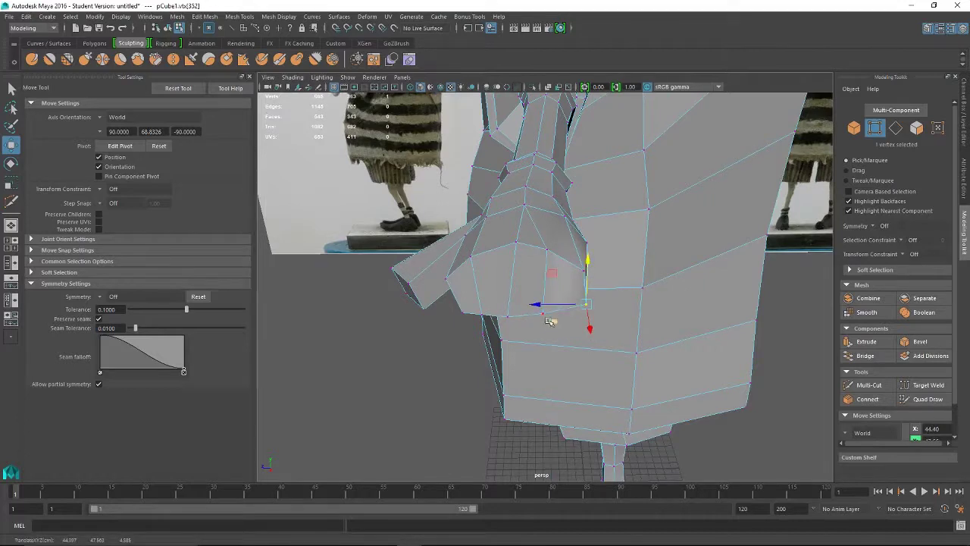
Move the outer division's lower and upper vertices outward and the middle division's upper vertex toward the thumb
{"action": "key", "text": "Left"}
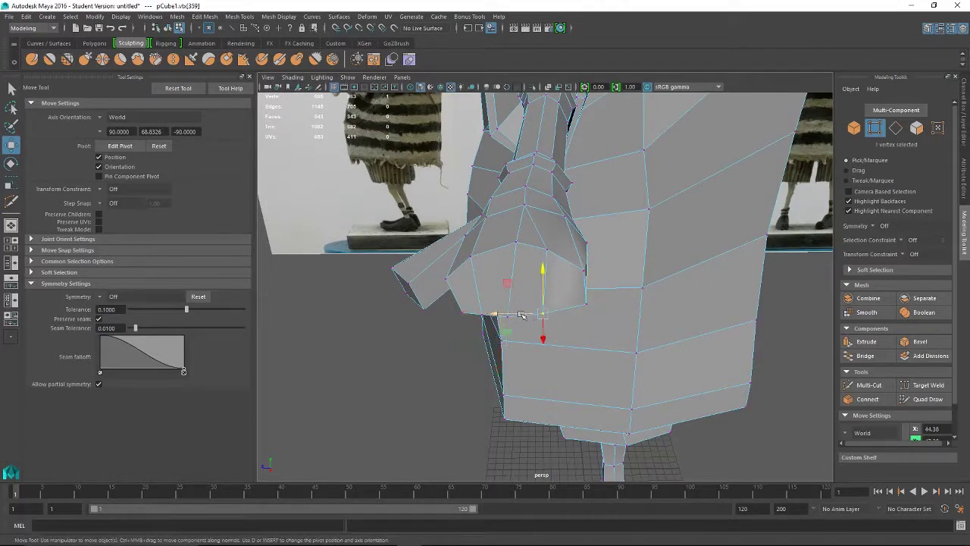
{"action": "left_click", "coordinate": [541, 314]}
{"action": "left_click", "coordinate": [546, 251]}
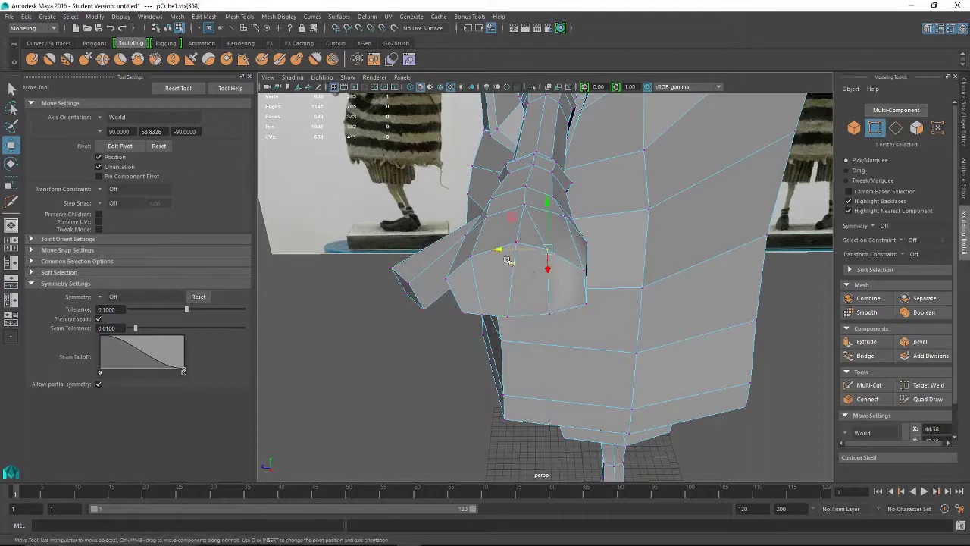
{"action": "left_click_drag", "start_coordinate": [554, 201], "coordinate": [558, 210]}
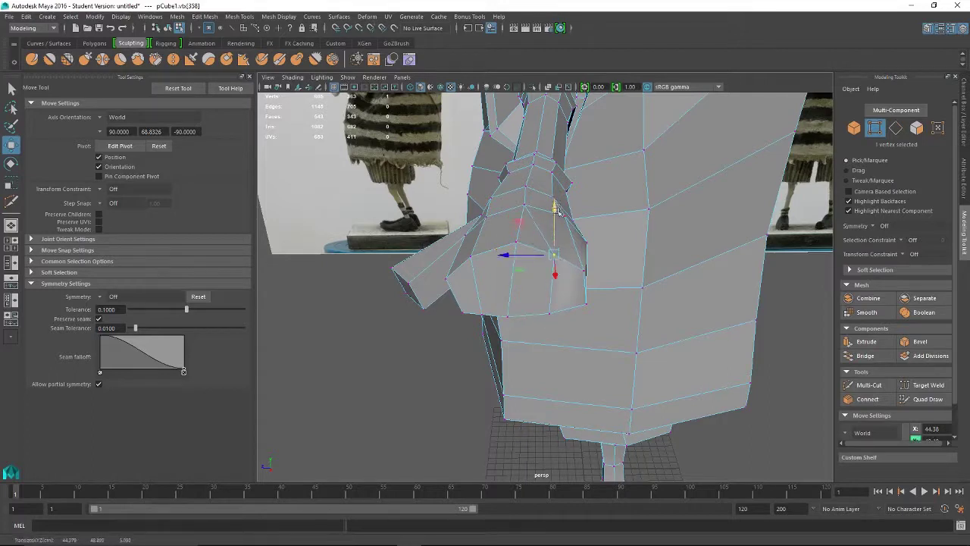
{"action": "left_click", "coordinate": [520, 243]}
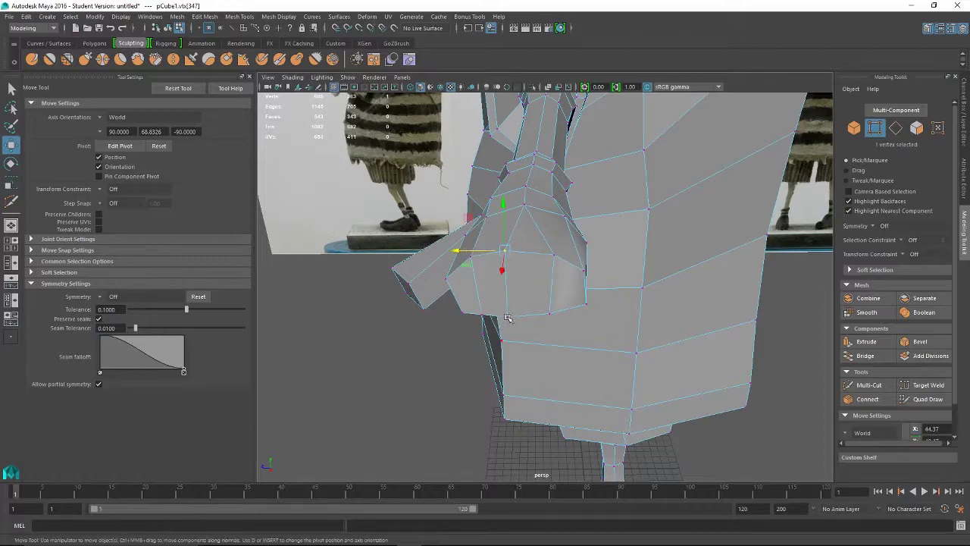
{"action": "left_click", "coordinate": [477, 313]}
Adjust the end cap's thumb-side corner vertices and shift the lower vertex of the adjacent division toward the thumb
{"action": "left_click_drag", "start_coordinate": [480, 315], "coordinate": [447, 290], "text": "alt"}
{"action": "left_click", "coordinate": [468, 295]}
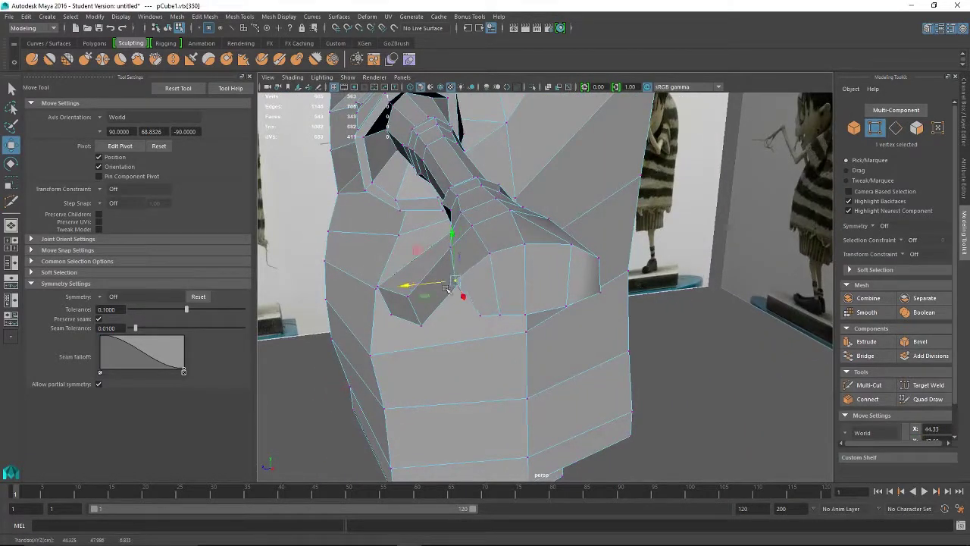
{"action": "left_click", "coordinate": [466, 324]}
{"action": "left_click", "coordinate": [455, 319]}
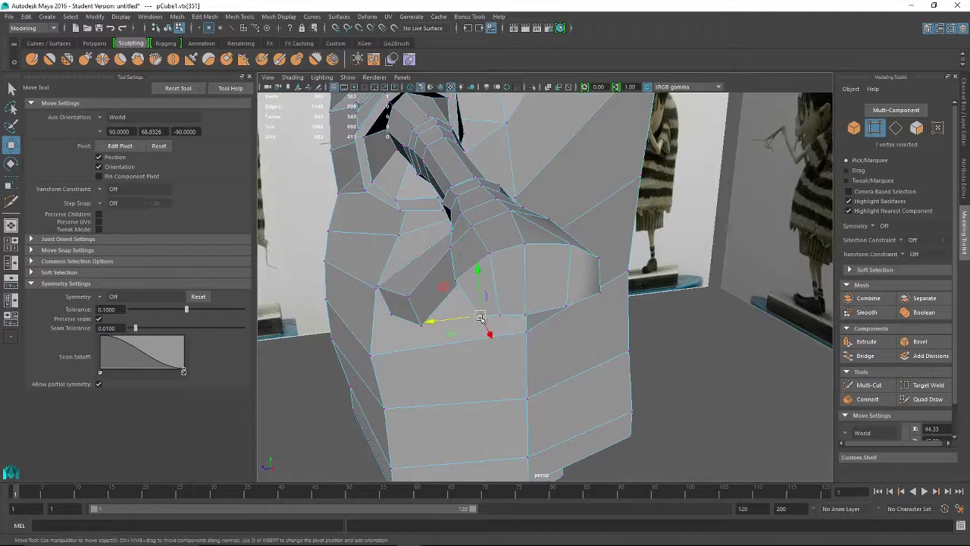
{"action": "left_click", "coordinate": [464, 318]}
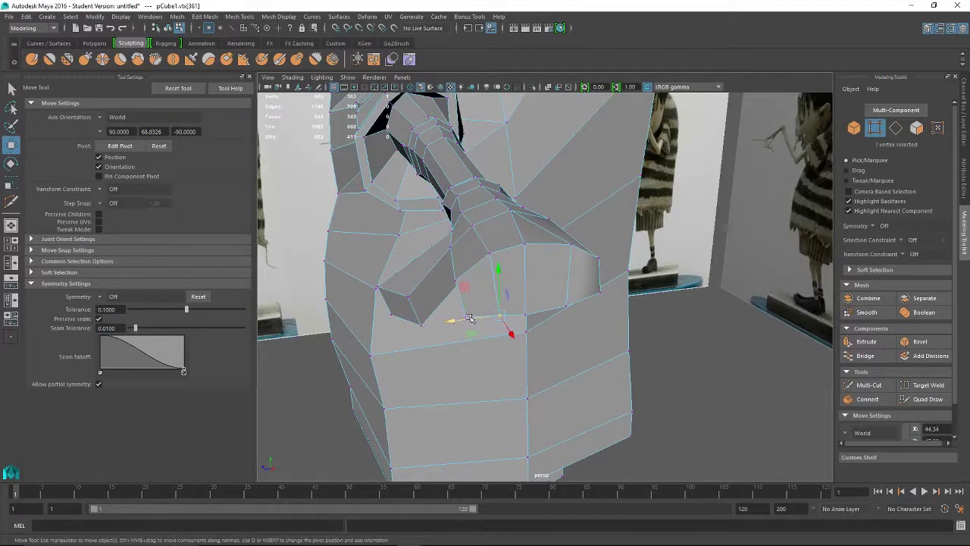
{"action": "left_click_drag", "start_coordinate": [468, 321], "coordinate": [465, 326]}
Move the end cap's middle and thumb-side dividing edges sideways to even out the finger sections
{"action": "left_click_drag", "start_coordinate": [520, 295], "coordinate": [510, 258], "text": "alt"}
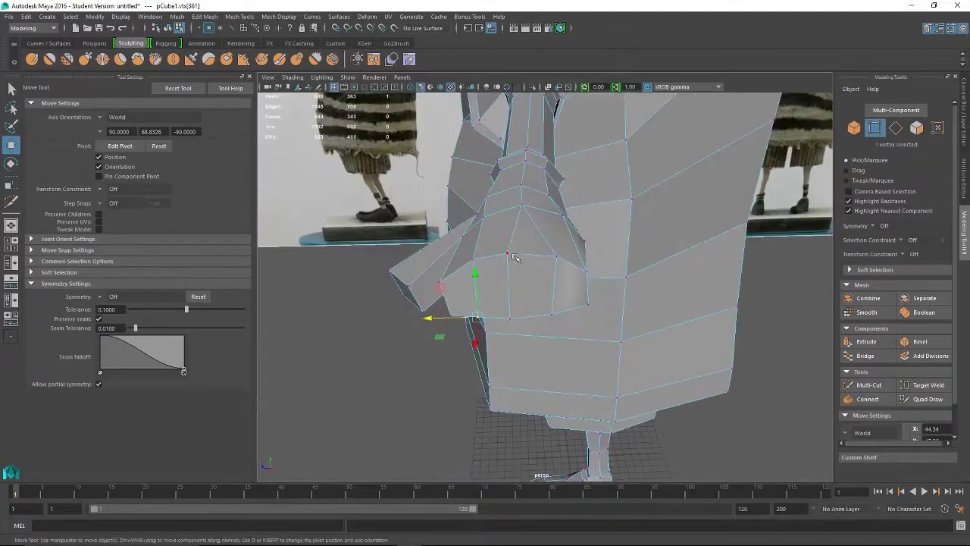
{"action": "left_click", "coordinate": [510, 256]}
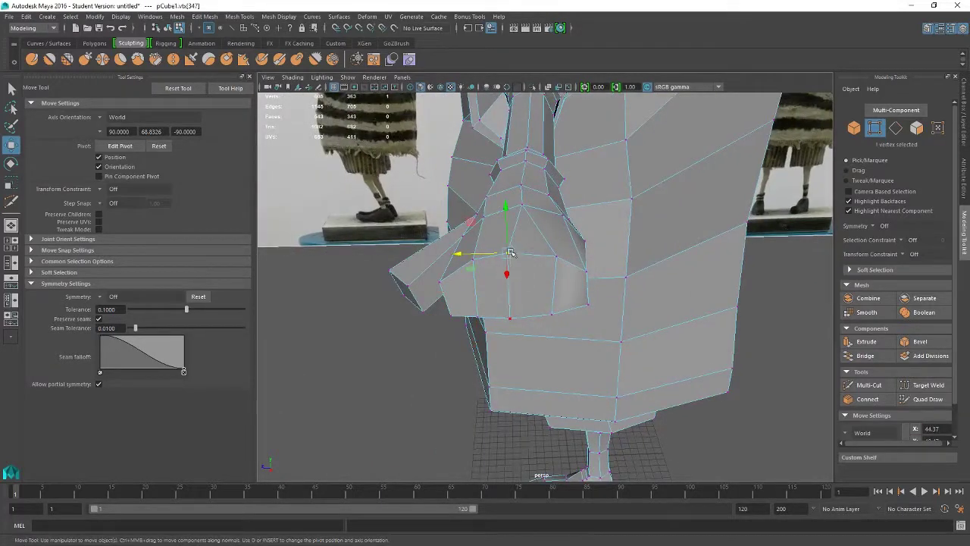
{"action": "right_click_drag", "start_coordinate": [513, 253], "coordinate": [507, 224]}
{"action": "mouse_move", "coordinate": [477, 287]}
{"action": "left_mouse_down"}
{"action": "mouse_move", "coordinate": [488, 288]}
{"action": "mouse_move", "coordinate": [481, 282]}
{"action": "left_mouse_up"}
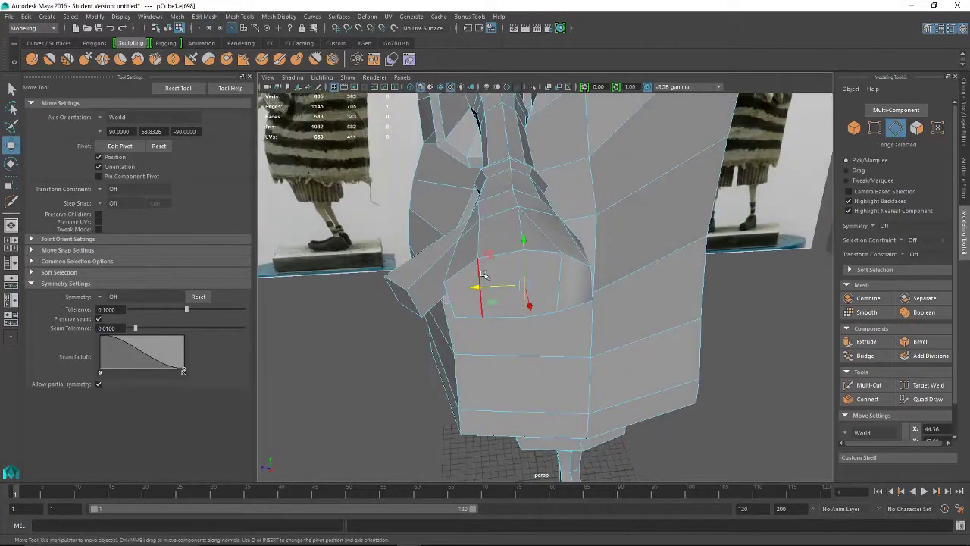
{"action": "left_click", "coordinate": [455, 291]}
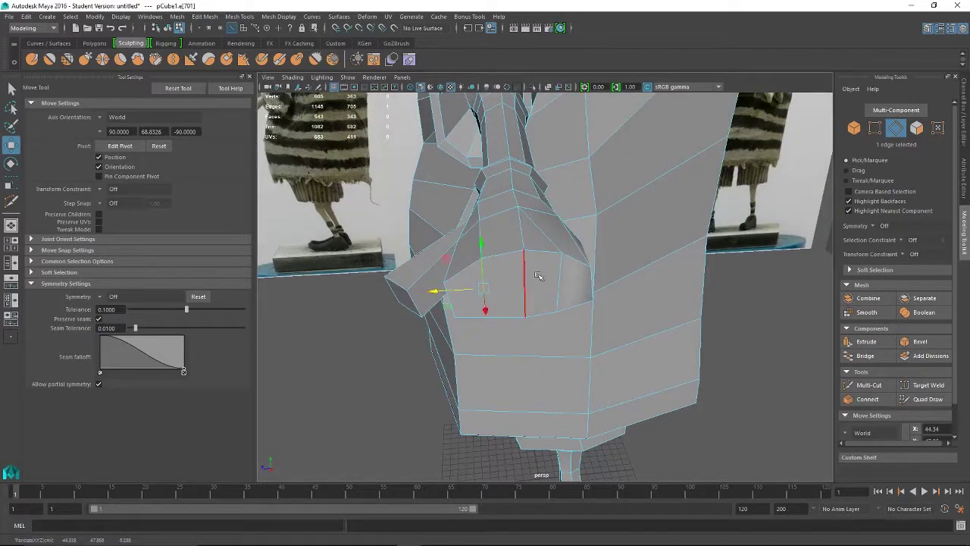
{"action": "left_click_drag", "start_coordinate": [548, 273], "coordinate": [565, 284], "text": "alt"}
{"action": "right_click_drag", "start_coordinate": [523, 291], "coordinate": [521, 282]}
{"action": "left_click", "coordinate": [573, 303]}
{"action": "left_click_drag", "start_coordinate": [573, 303], "coordinate": [588, 324], "text": "alt"}
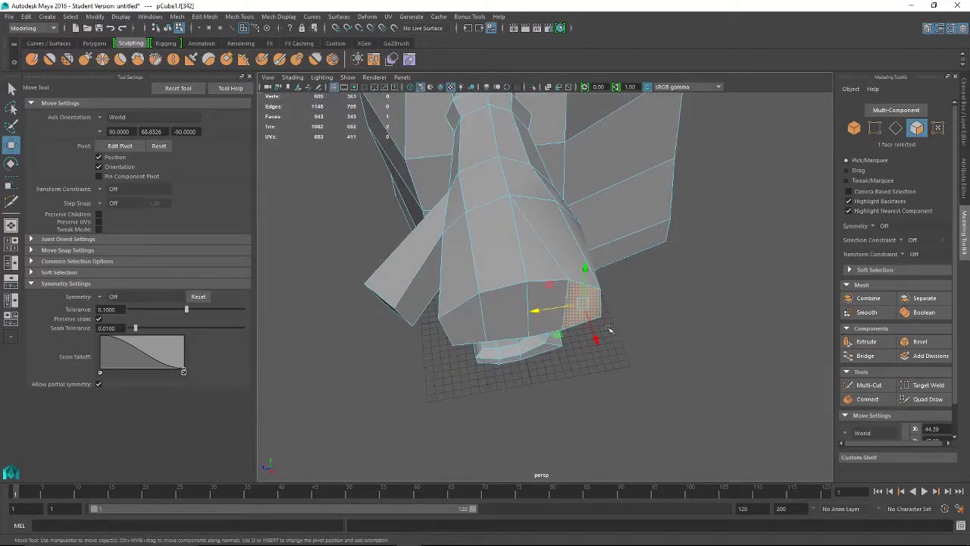
{"action": "left_click", "coordinate": [248, 17]}
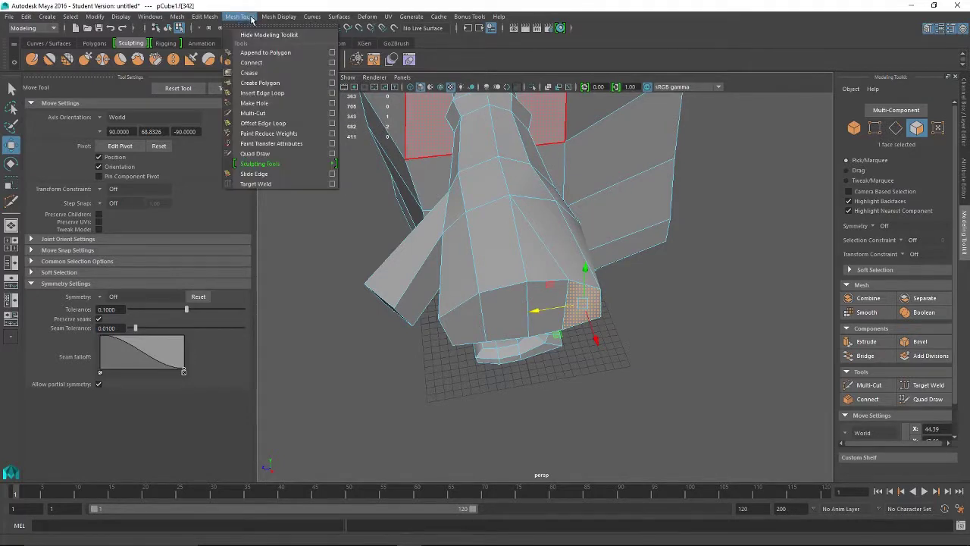
{"action": "mouse_move", "coordinate": [279, 12]}
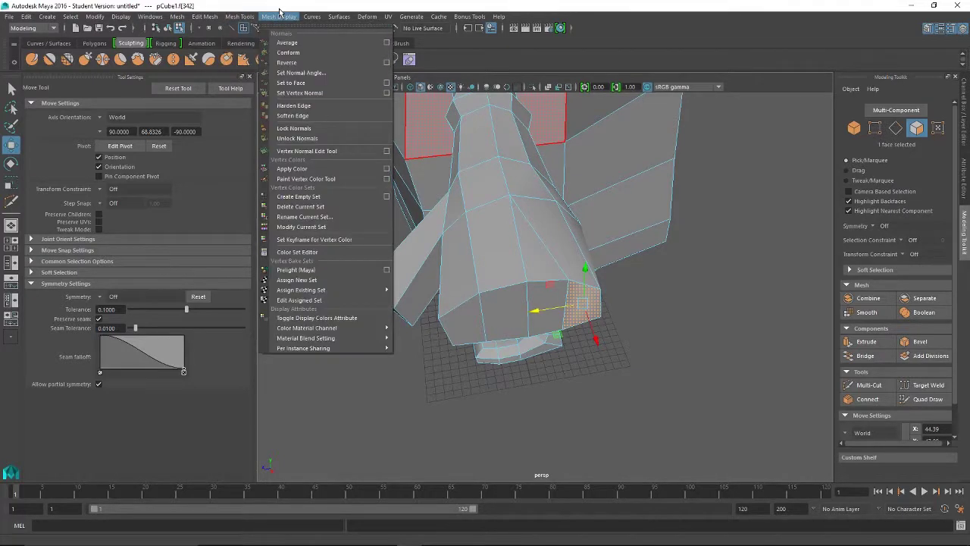
{"action": "mouse_move", "coordinate": [229, 17]}
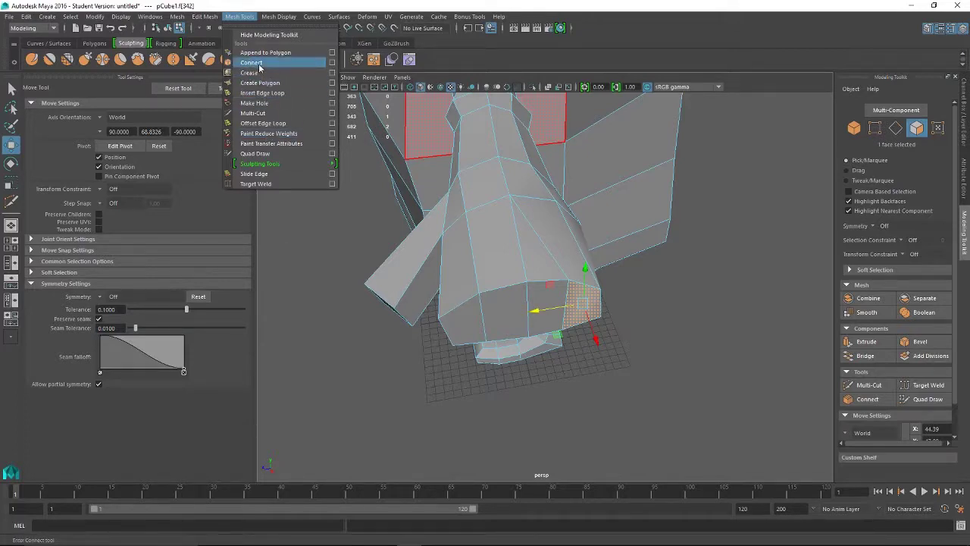
{"action": "mouse_move", "coordinate": [197, 18]}
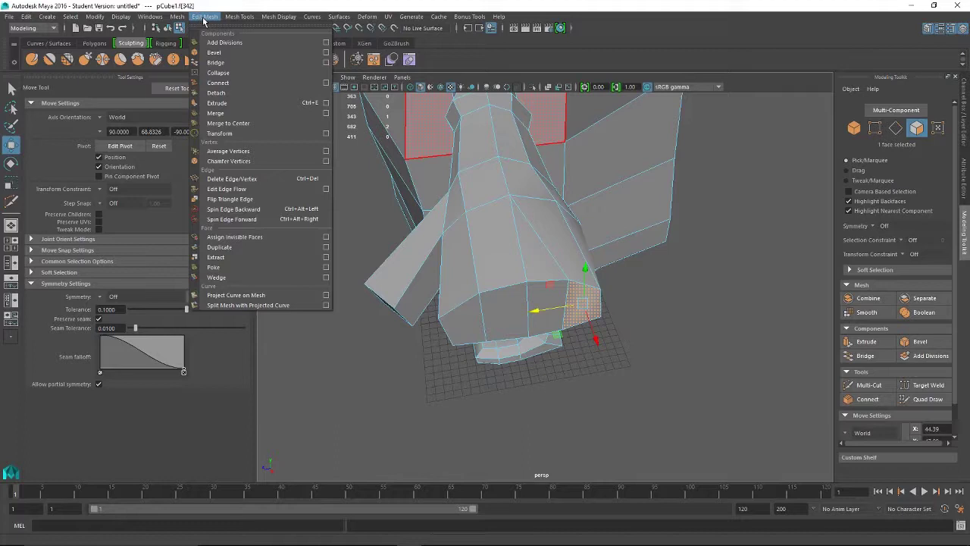
{"action": "left_click", "coordinate": [203, 18]}
{"action": "left_click", "coordinate": [175, 17]}
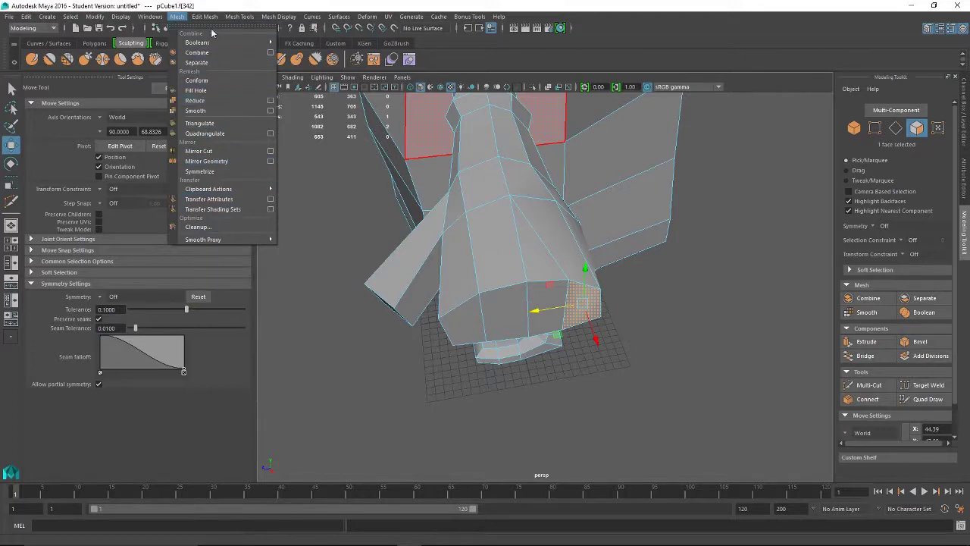
{"action": "mouse_move", "coordinate": [206, 21]}
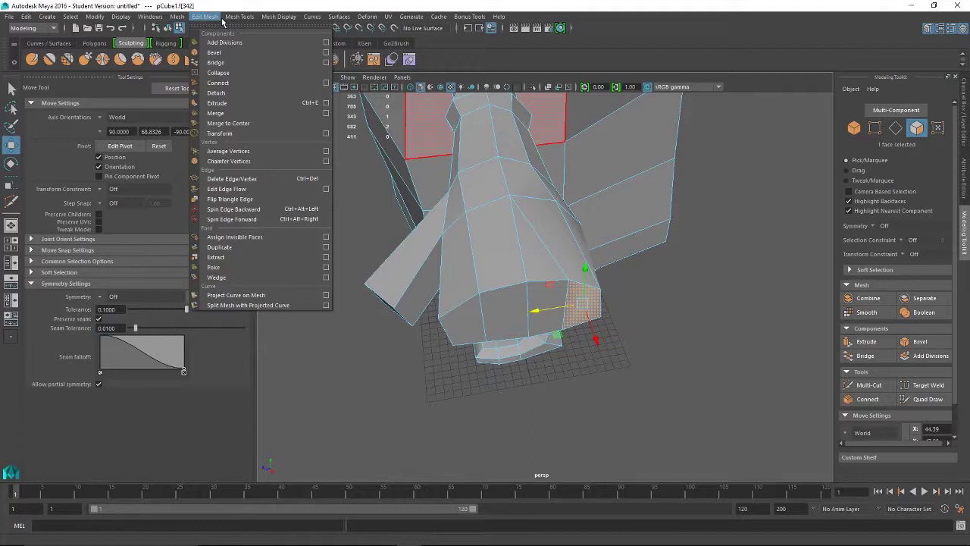
{"action": "mouse_move", "coordinate": [244, 20]}
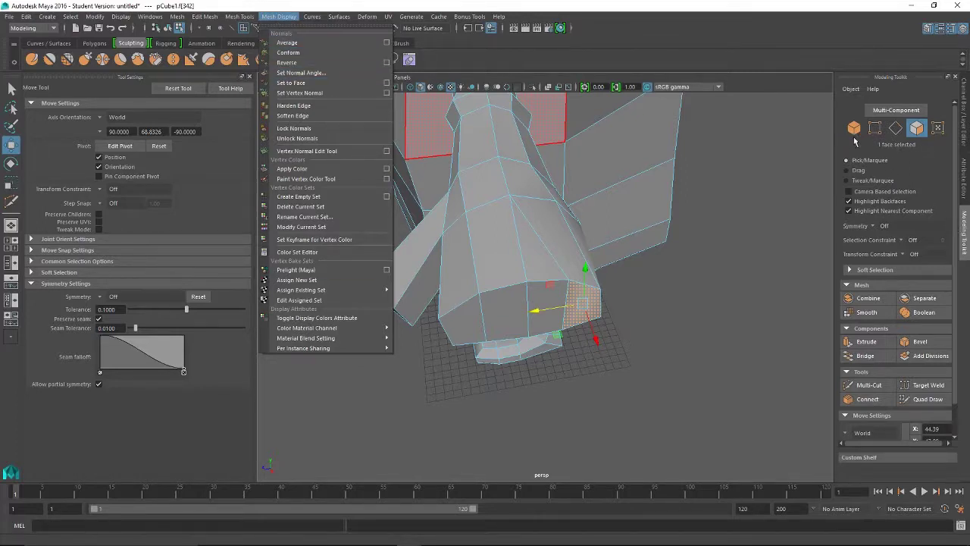
{"action": "left_click", "coordinate": [917, 129]}
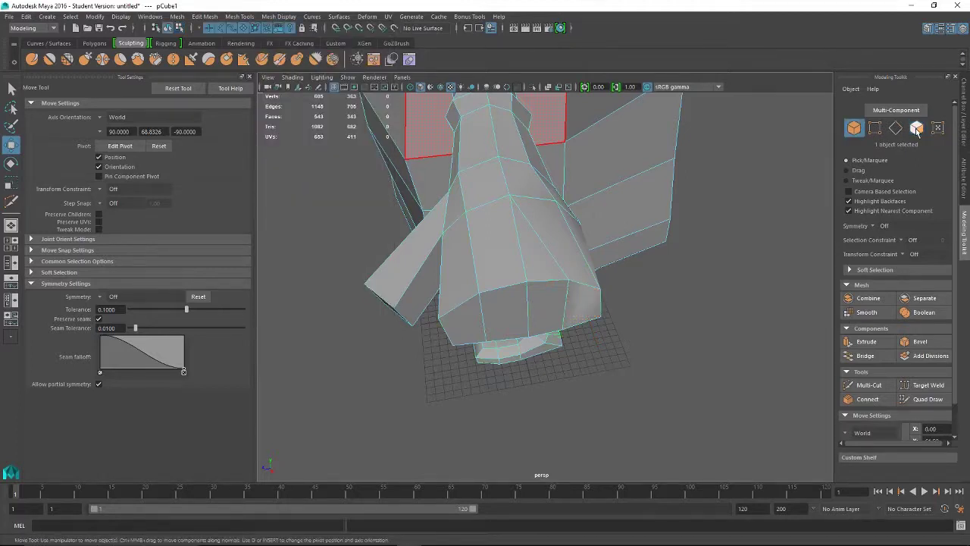
Select the four faces of the hand's end cap and extrude them together outward by 0.493
{"action": "right_click_drag", "start_coordinate": [487, 256], "coordinate": [487, 283]}
{"action": "left_click", "coordinate": [474, 328], "text": "shift"}
{"action": "left_click", "coordinate": [504, 315], "text": "shift"}
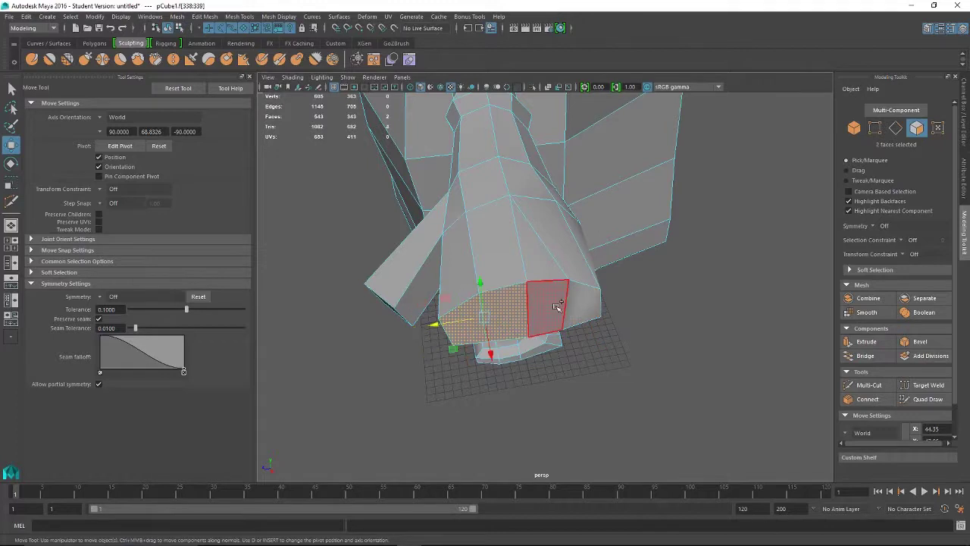
{"action": "left_click", "coordinate": [548, 307], "text": "shift"}
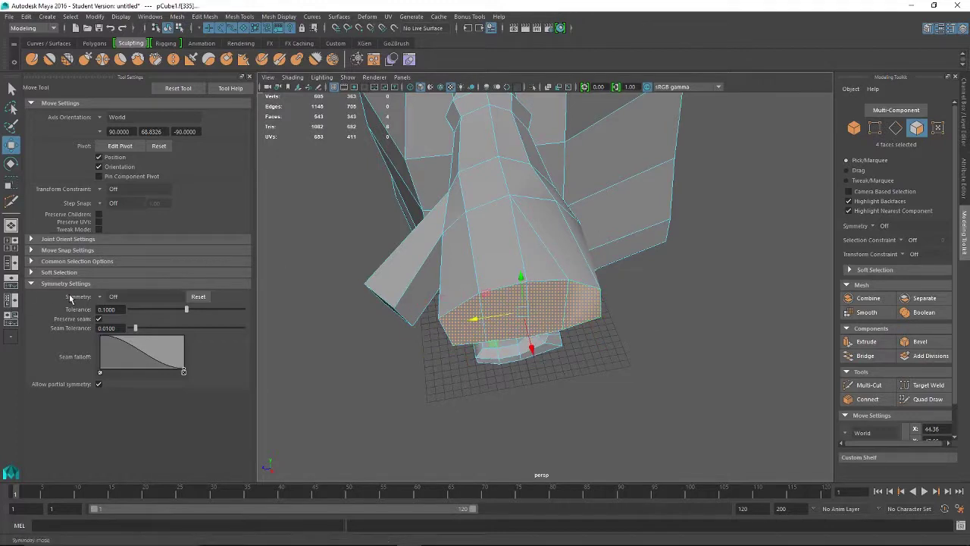
{"action": "left_click", "coordinate": [31, 261]}
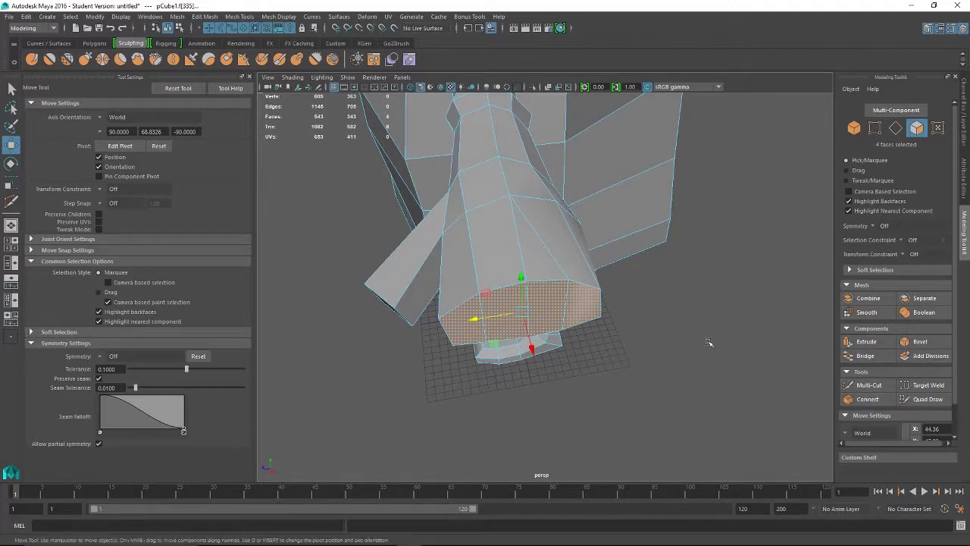
{"action": "left_click_drag", "start_coordinate": [605, 374], "coordinate": [729, 365], "text": "alt"}
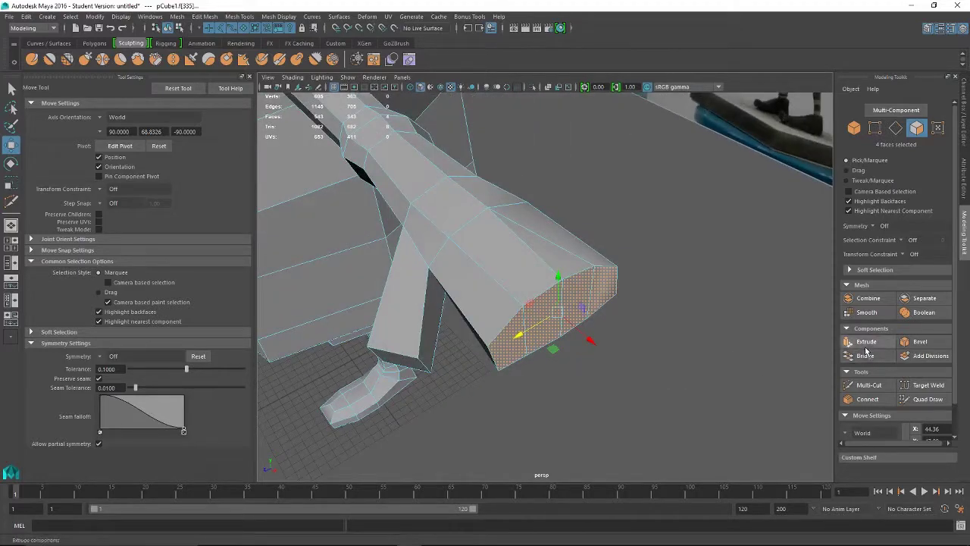
{"action": "left_click", "coordinate": [869, 346]}
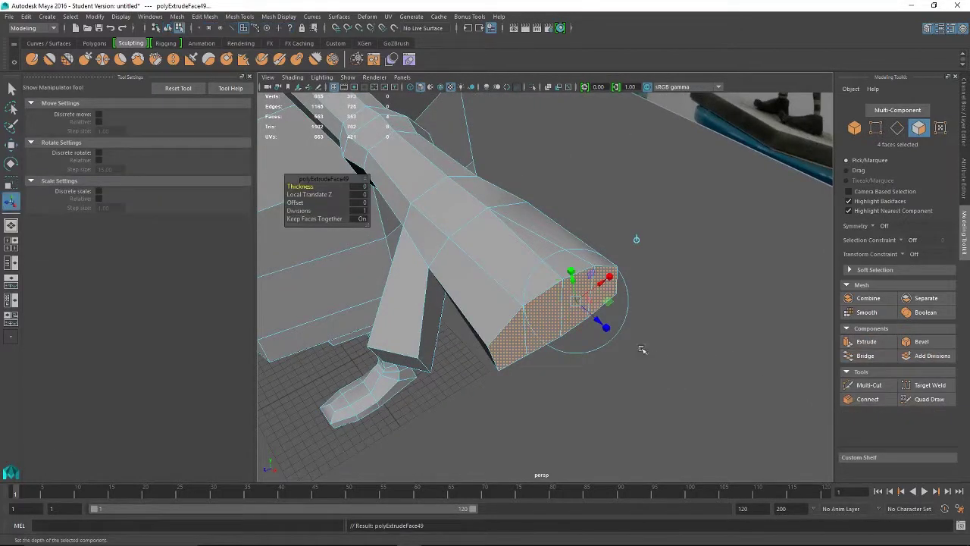
{"action": "left_click_drag", "start_coordinate": [601, 321], "coordinate": [624, 343]}
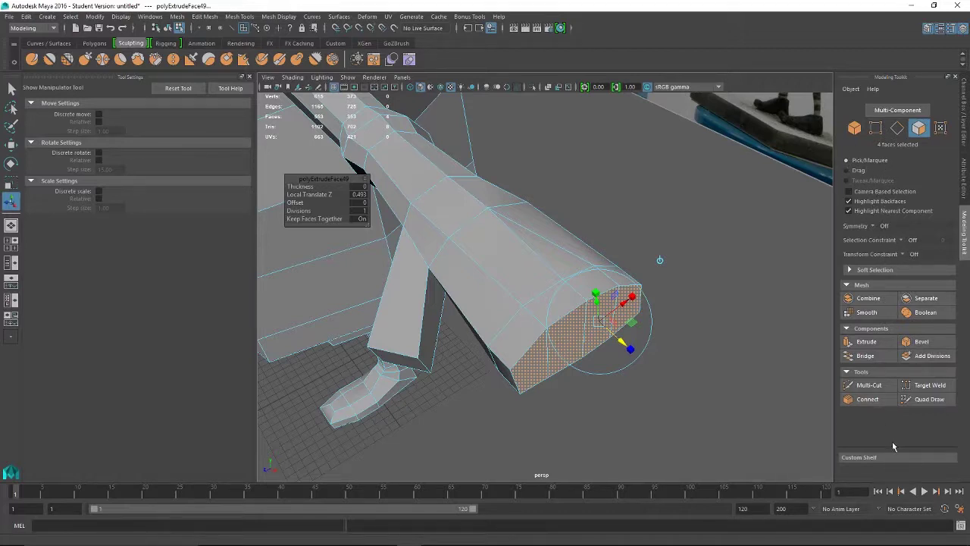
Extrude the thumb-side face of the end cap, scale it down slightly and move it outward to start the first finger
{"action": "mouse_move", "coordinate": [725, 353]}
{"action": "left_mouse_down", "text": "alt"}
{"action": "mouse_move", "coordinate": [732, 342]}
{"action": "mouse_move", "coordinate": [697, 338]}
{"action": "mouse_move", "coordinate": [735, 344]}
{"action": "left_mouse_up", "text": "alt"}
{"action": "left_click", "coordinate": [564, 366]}
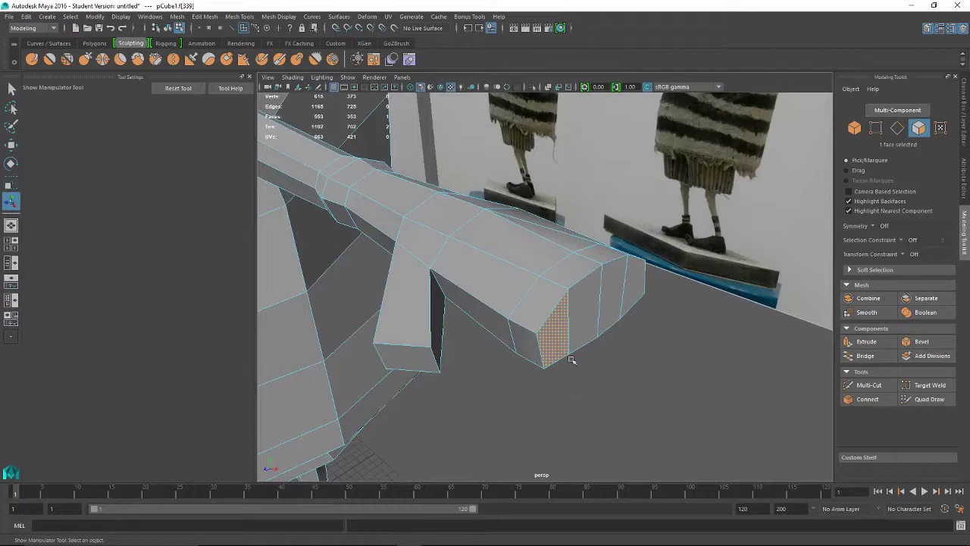
{"action": "key", "text": "ctrl+e"}
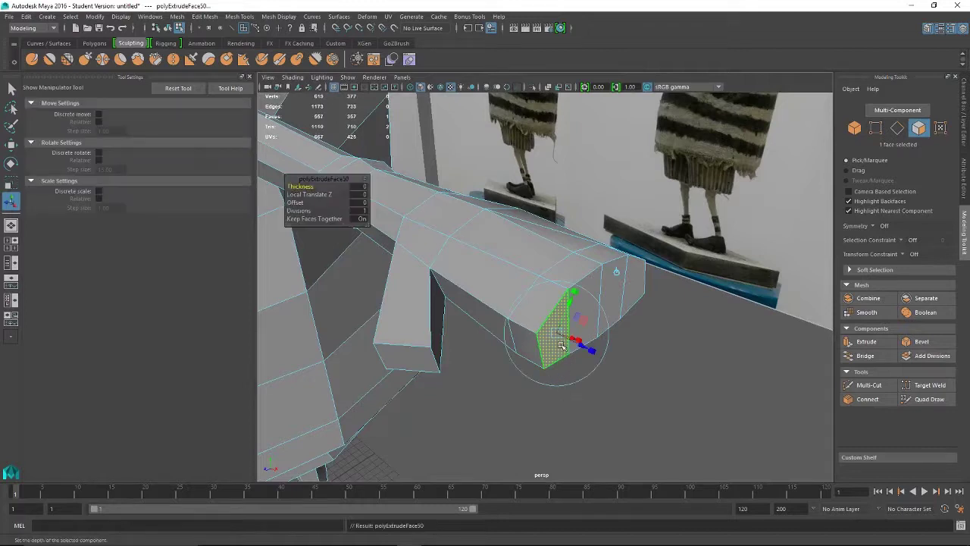
{"action": "key", "text": "r"}
{"action": "left_click_drag", "start_coordinate": [556, 335], "coordinate": [539, 343]}
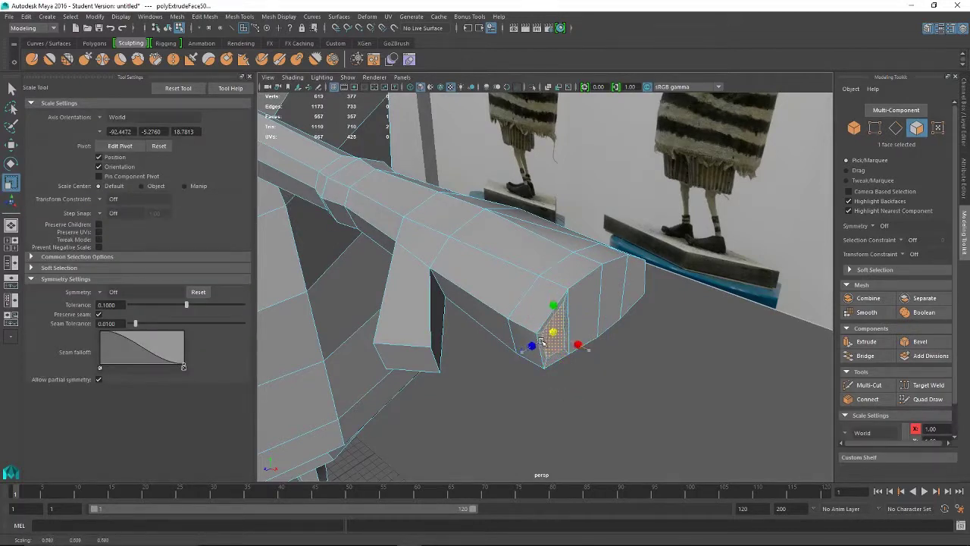
{"action": "key", "text": "w"}
{"action": "middle_click_drag", "start_coordinate": [591, 353], "coordinate": [604, 363]}
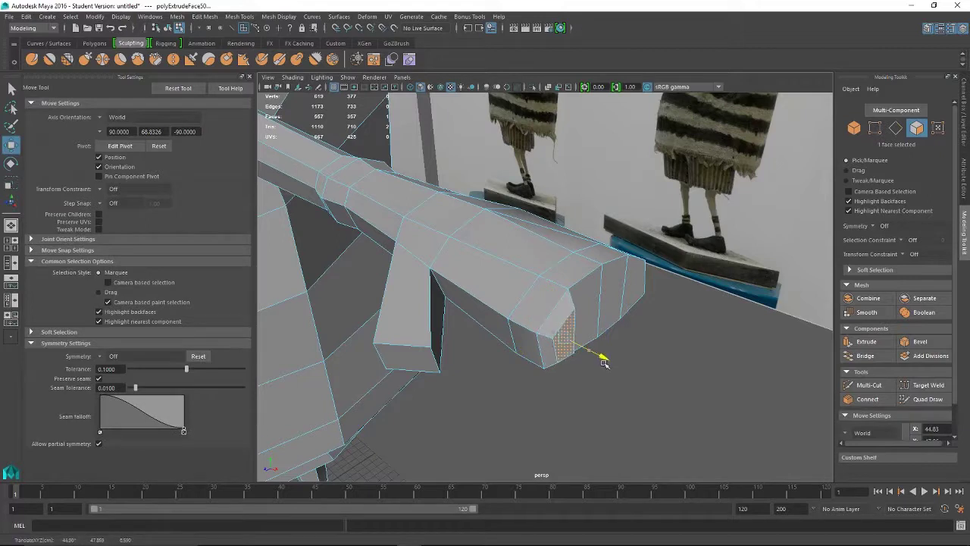
Extrude the second end-cap face from the thumb side, shrink it slightly and move it outward as a finger base
{"action": "middle_click_drag", "start_coordinate": [588, 306], "coordinate": [603, 326]}
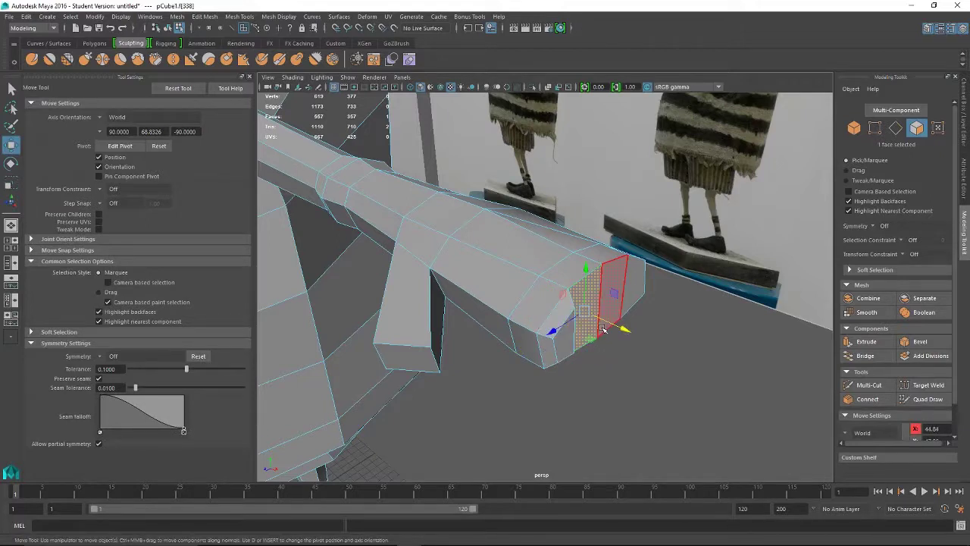
{"action": "key", "text": "ctrl+e"}
{"action": "key", "text": "r"}
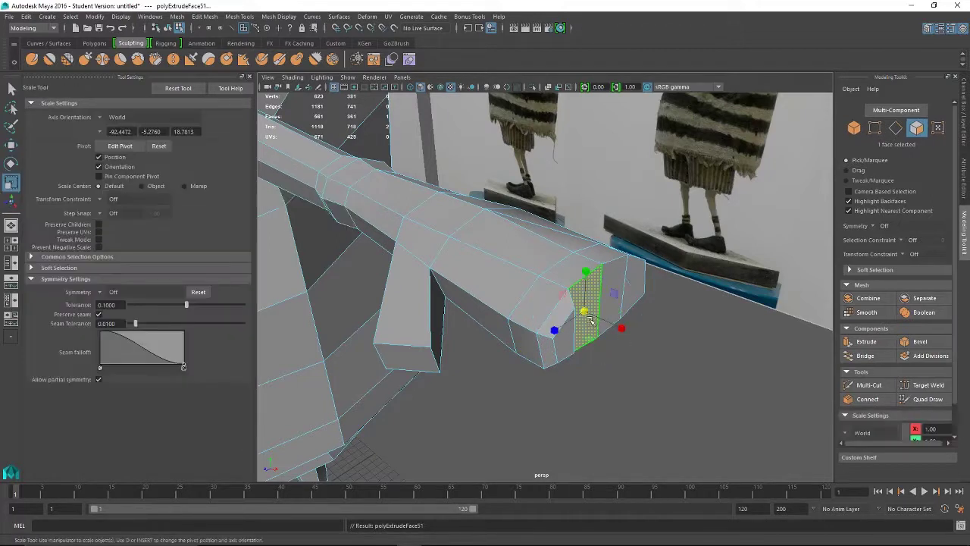
{"action": "left_click_drag", "start_coordinate": [585, 313], "coordinate": [571, 315]}
{"action": "key", "text": "w"}
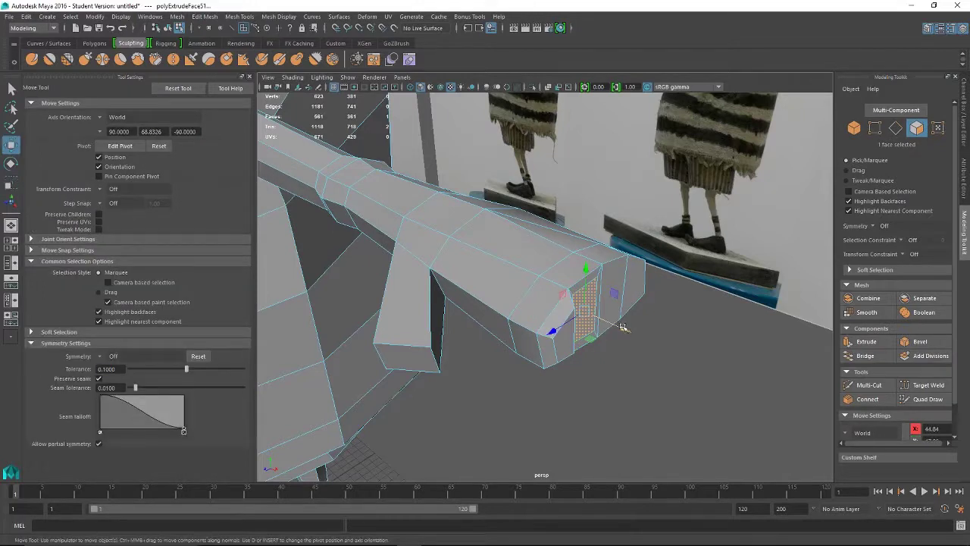
{"action": "left_click_drag", "start_coordinate": [626, 329], "coordinate": [635, 339]}
Extrude the third end-cap face from the thumb side, shrink it slightly and push it outward
{"action": "left_click", "coordinate": [625, 311]}
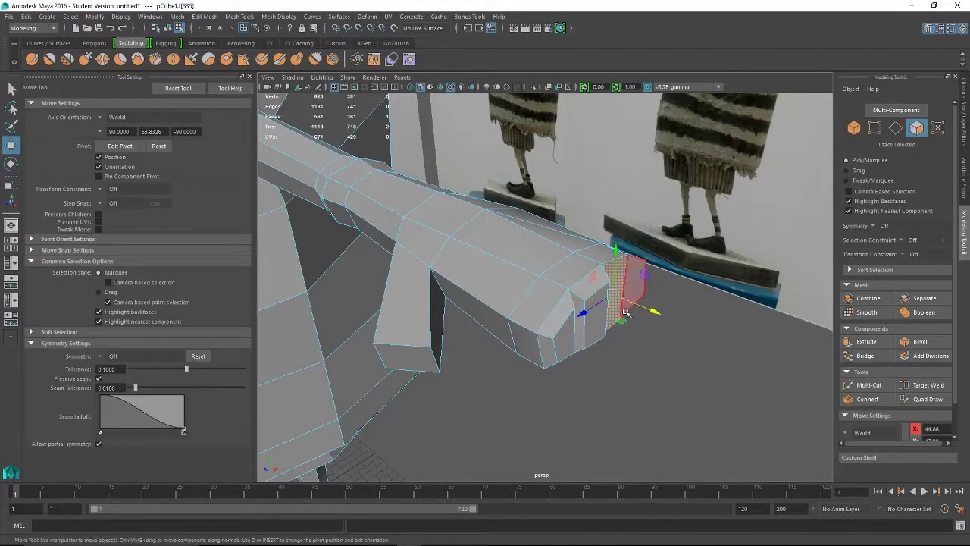
{"action": "key", "text": "ctrl+e"}
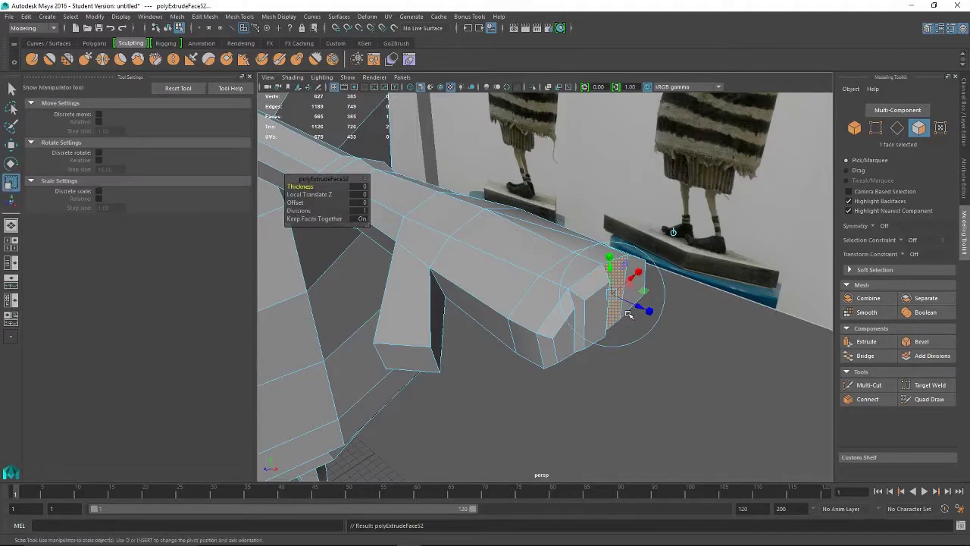
{"action": "key", "text": "r"}
{"action": "left_click_drag", "start_coordinate": [615, 297], "coordinate": [585, 314]}
{"action": "key", "text": "w"}
Extrude the outermost end-cap face, scale it down slightly and pull it outward to start the last finger
{"action": "left_click", "coordinate": [589, 329]}
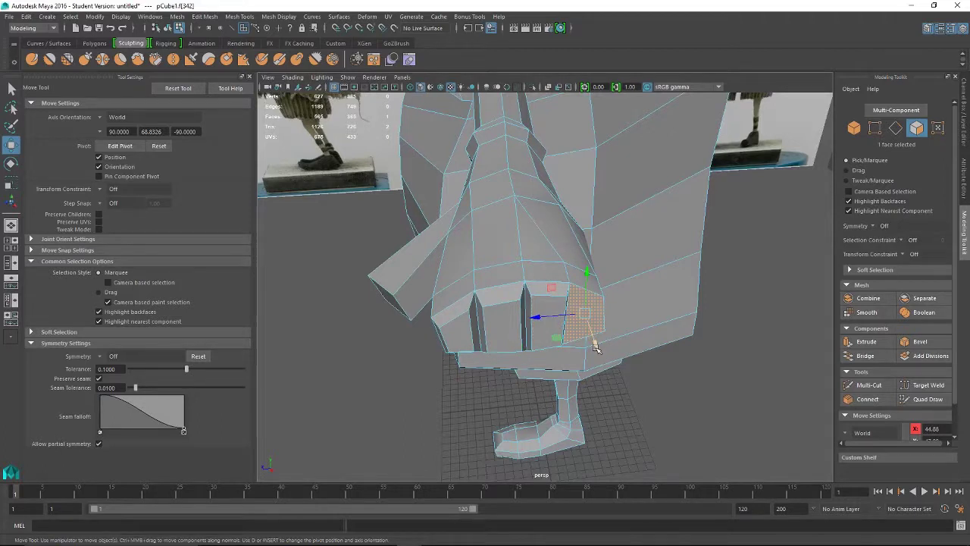
{"action": "key", "text": "ctrl+e"}
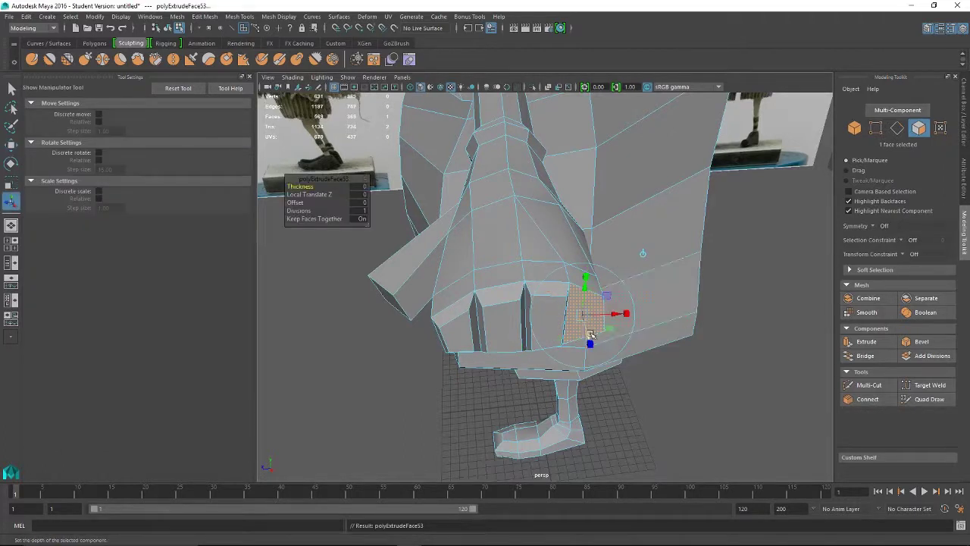
{"action": "key", "text": "r"}
{"action": "left_click_drag", "start_coordinate": [588, 319], "coordinate": [689, 348]}
{"action": "key", "text": "w"}
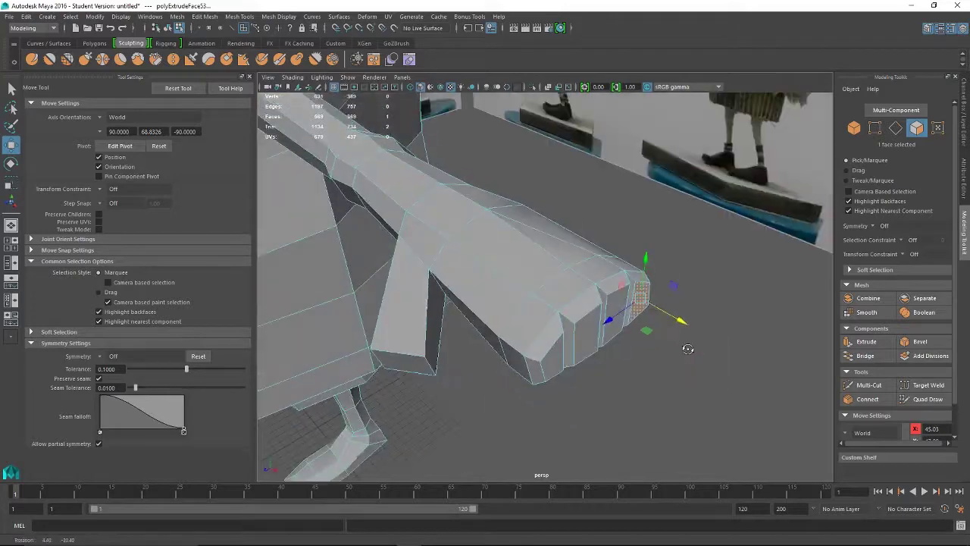
Select the end faces of all four finger bases and extrude them outward by 1.344 to form the first finger segments
{"action": "left_click_drag", "start_coordinate": [413, 369], "coordinate": [445, 358], "text": "alt"}
{"action": "left_click", "coordinate": [547, 338]}
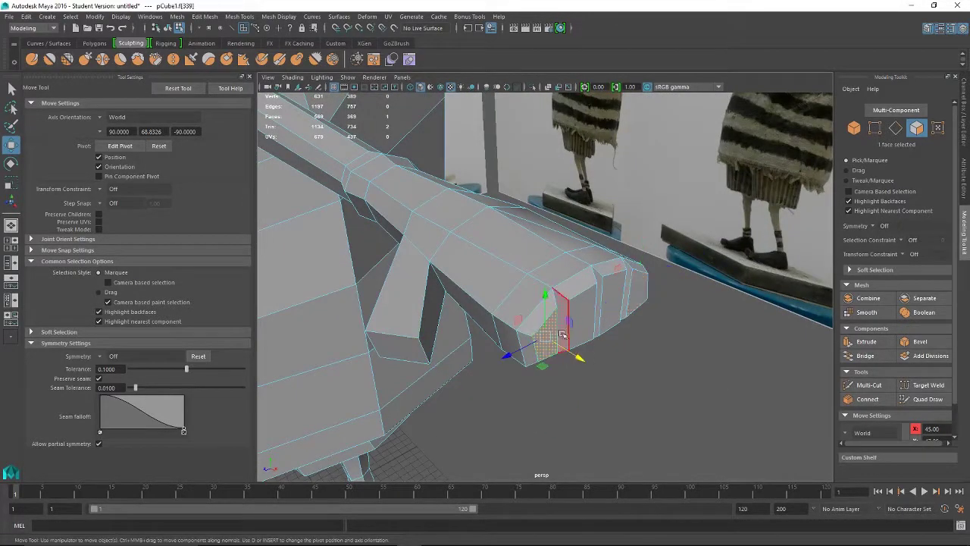
{"action": "left_click", "coordinate": [581, 321], "text": "shift"}
{"action": "left_click", "coordinate": [612, 307], "text": "shift"}
{"action": "left_click", "coordinate": [631, 301], "text": "shift"}
{"action": "left_click_drag", "start_coordinate": [632, 301], "coordinate": [733, 378], "text": "alt"}
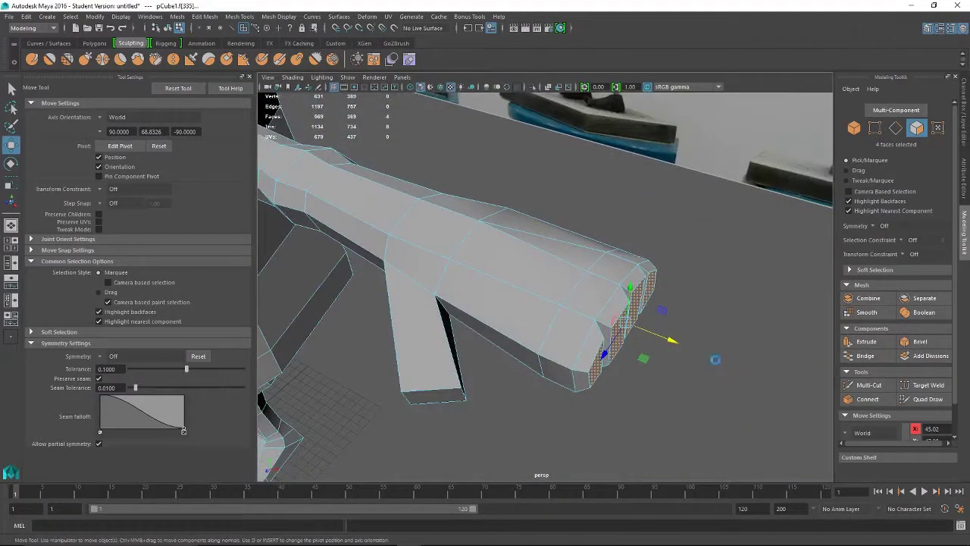
{"action": "key", "text": "ctrl+e"}
{"action": "left_click_drag", "start_coordinate": [664, 319], "coordinate": [750, 385]}
Extrude the four finger end faces a short distance of about 0.18 to form the knuckle segments
{"action": "left_click_drag", "start_coordinate": [761, 425], "coordinate": [574, 319], "text": "alt"}
{"action": "left_click_drag", "start_coordinate": [635, 330], "coordinate": [580, 326], "text": "alt"}
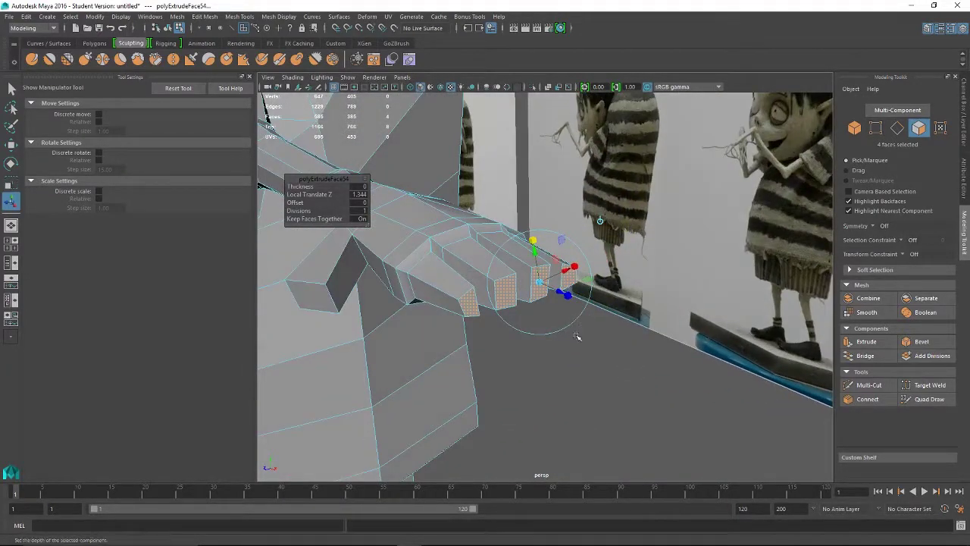
{"action": "left_click_drag", "start_coordinate": [497, 328], "coordinate": [692, 211], "text": "alt"}
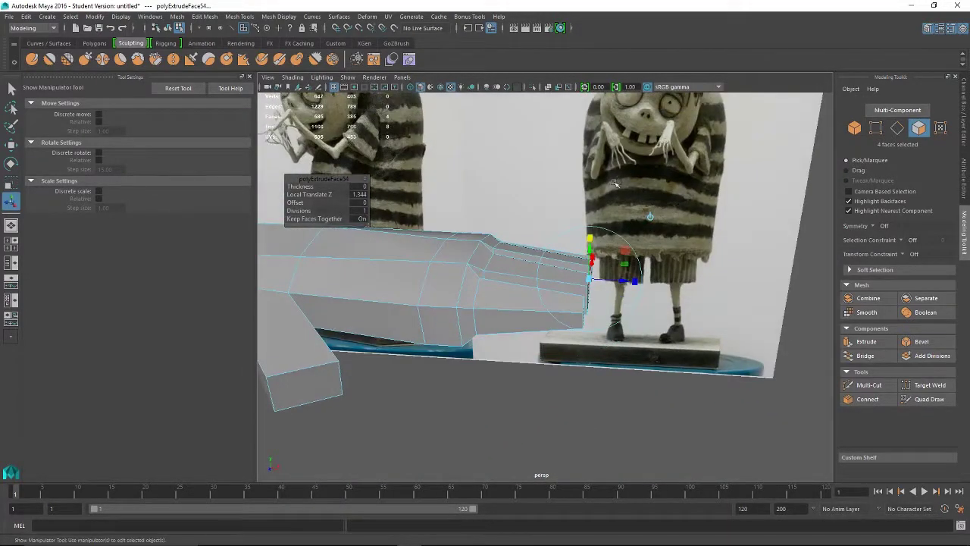
{"action": "left_click_drag", "start_coordinate": [712, 317], "coordinate": [694, 314], "text": "alt"}
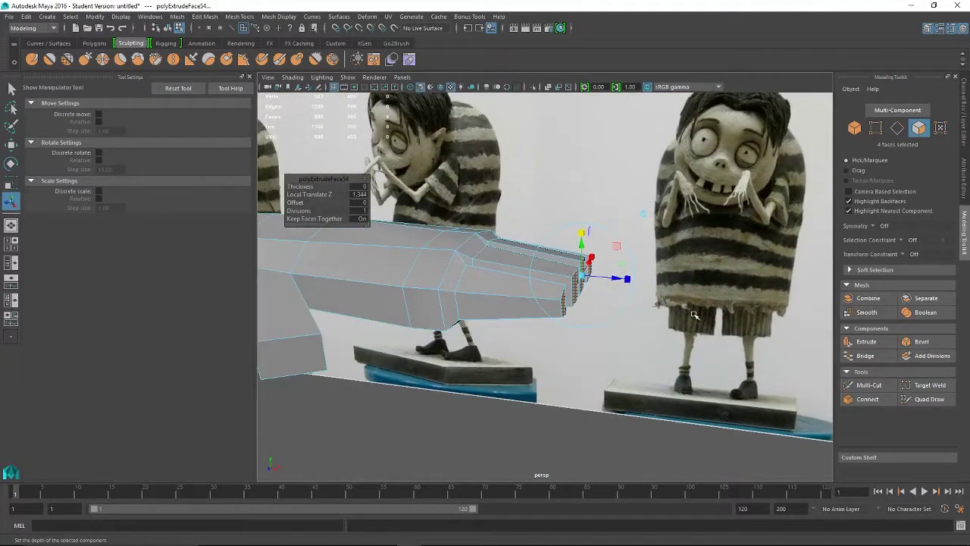
{"action": "left_click_drag", "start_coordinate": [613, 281], "coordinate": [620, 282]}
{"action": "key", "text": "ctrl+e"}
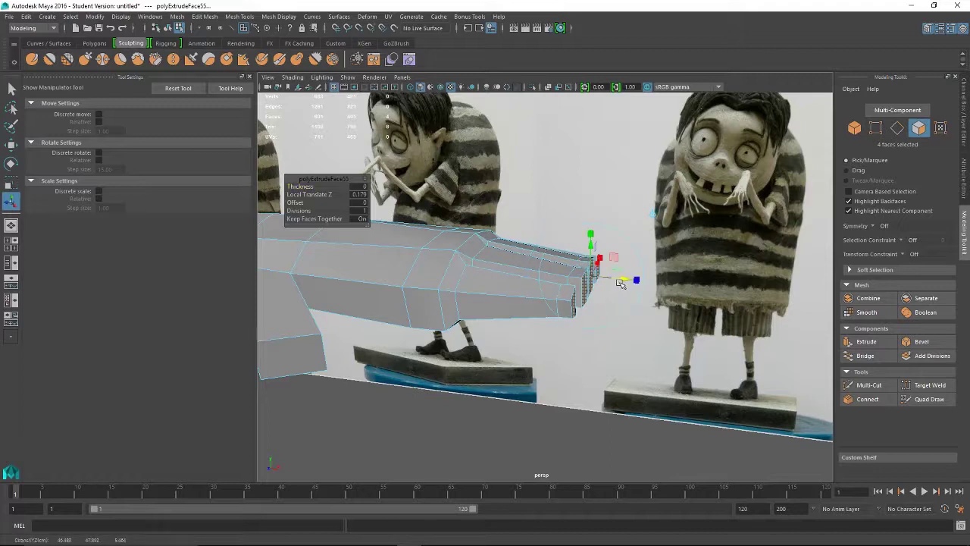
Extrude the four finger end faces outward by 1.268 to form the second finger segments
{"action": "key", "text": "ctrl+e"}
{"action": "left_click_drag", "start_coordinate": [625, 279], "coordinate": [720, 304]}
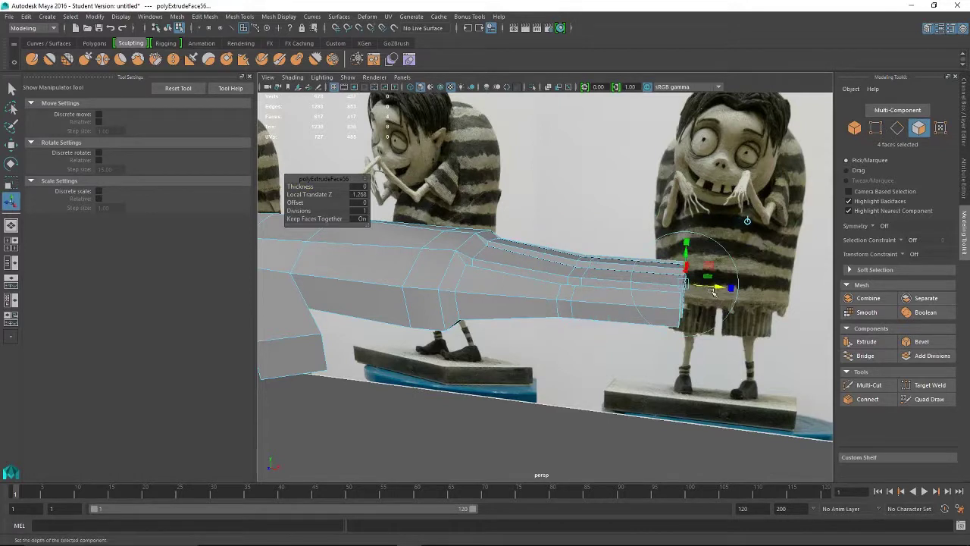
{"action": "key", "text": "r"}
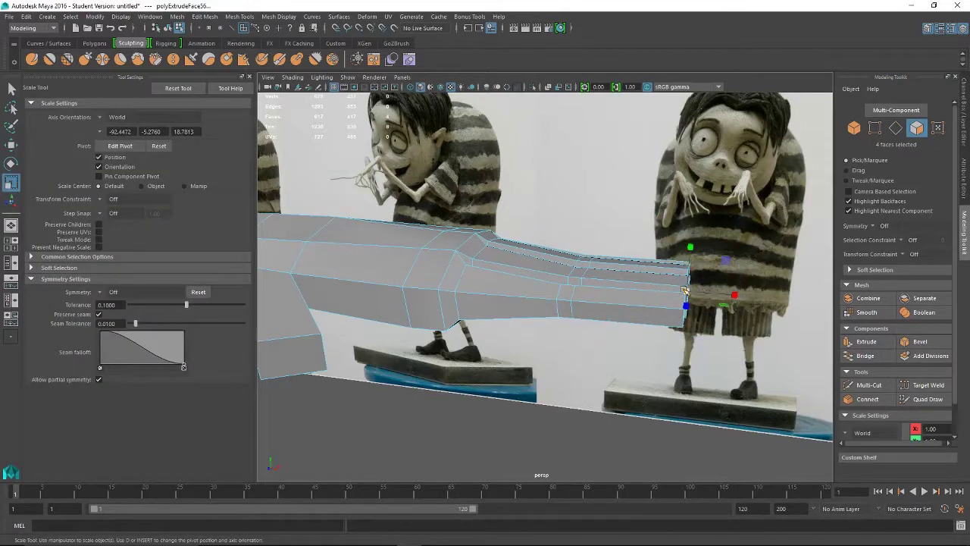
{"action": "left_click_drag", "start_coordinate": [707, 320], "coordinate": [667, 324], "text": "alt"}
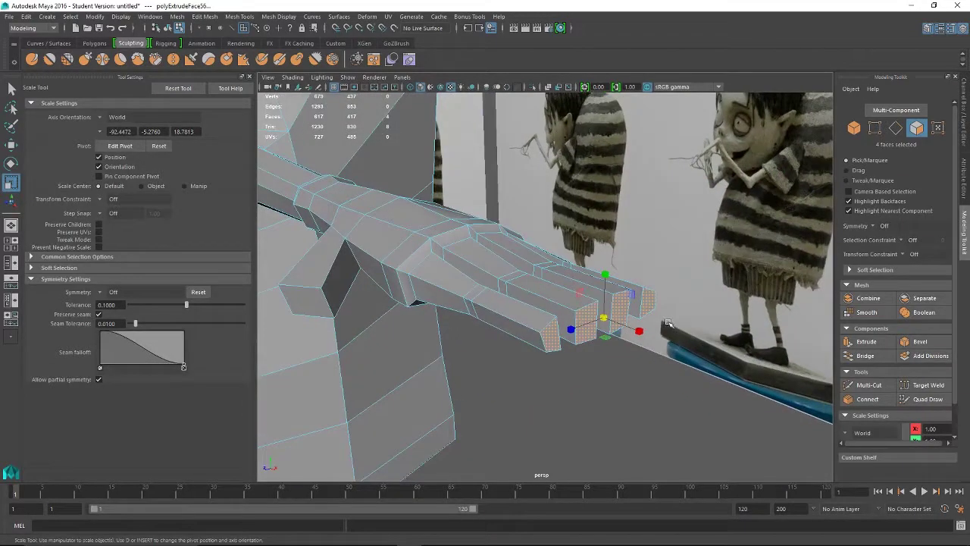
{"action": "key", "text": "ctrl+z"}
{"action": "left_click_drag", "start_coordinate": [613, 355], "coordinate": [645, 347], "text": "alt"}
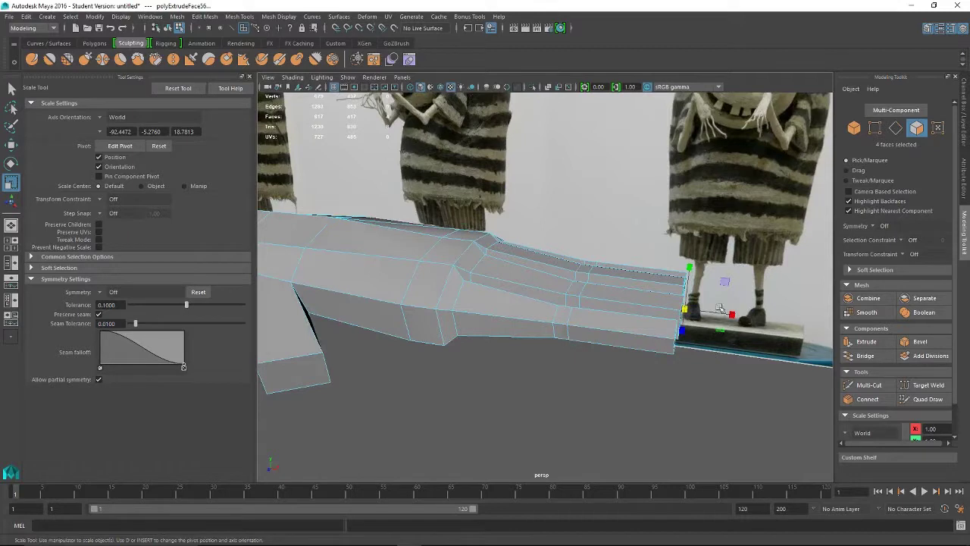
Extrude the four finger end faces a short distance for the second knuckles, and extrude them again by 1.137 for the fingertips
{"action": "key", "text": "ctrl+e"}
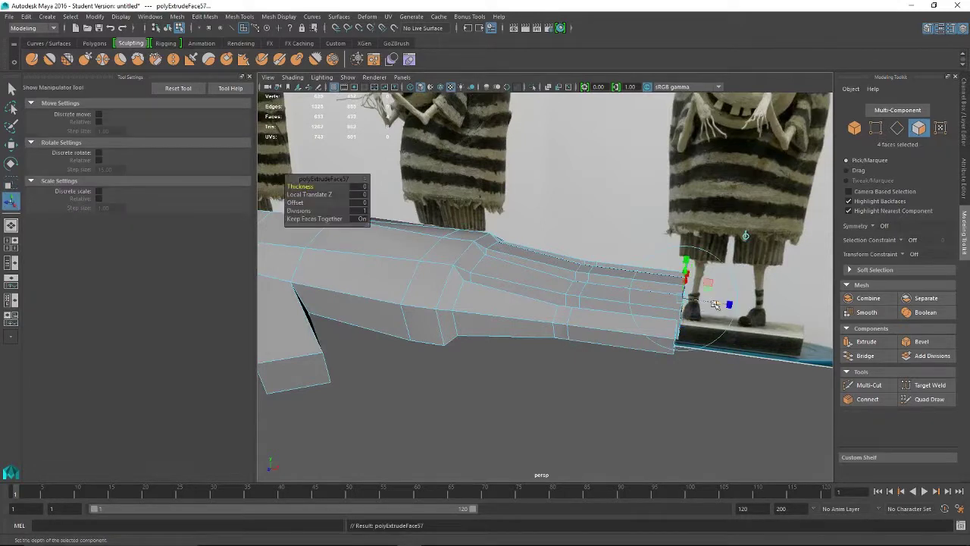
{"action": "left_click_drag", "start_coordinate": [715, 304], "coordinate": [832, 324]}
{"action": "key", "text": "ctrl+e"}
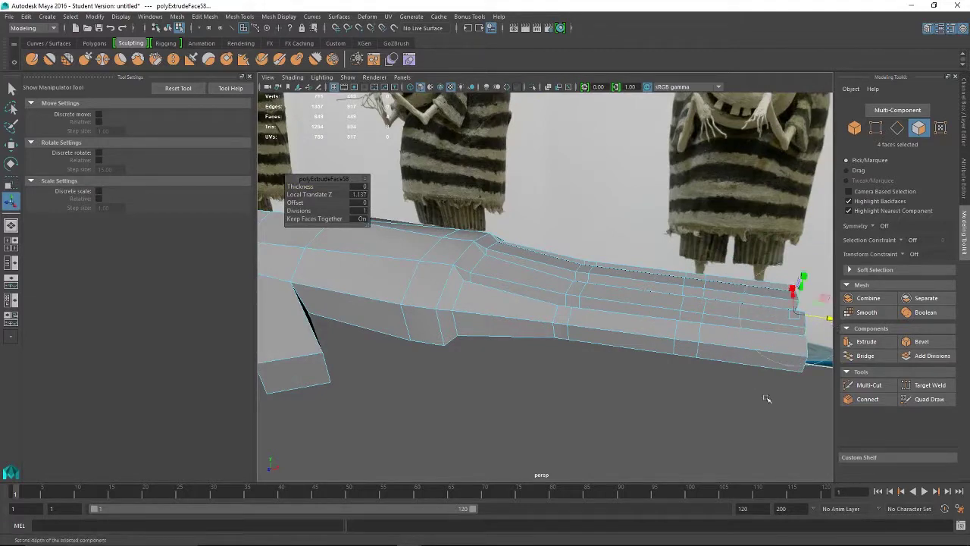
Tilt the four fingertip end faces so their upper edges lean forward, and move them slightly outward to lengthen the tips
{"action": "left_click_drag", "start_coordinate": [763, 396], "coordinate": [724, 372], "text": "alt"}
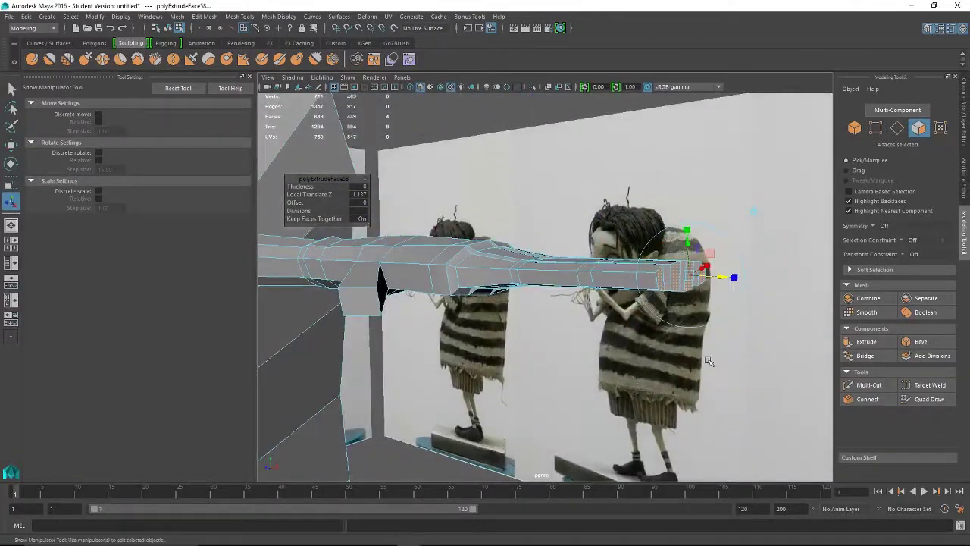
{"action": "right_click_drag", "start_coordinate": [710, 362], "coordinate": [764, 381], "text": "alt"}
{"action": "middle_click_drag", "start_coordinate": [758, 357], "coordinate": [548, 398], "text": "alt"}
{"action": "left_click_drag", "start_coordinate": [548, 398], "coordinate": [624, 371], "text": "alt"}
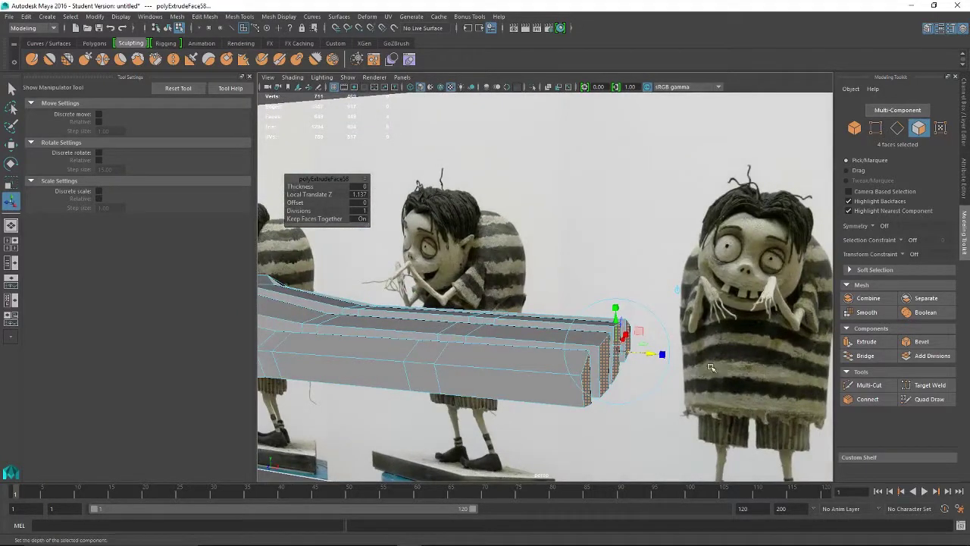
{"action": "key", "text": "e"}
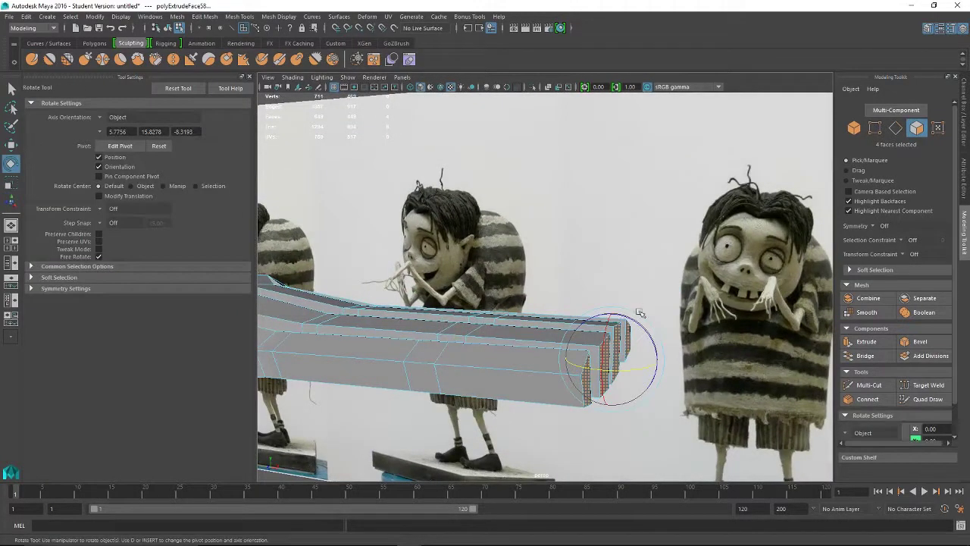
{"action": "left_click_drag", "start_coordinate": [642, 325], "coordinate": [666, 339]}
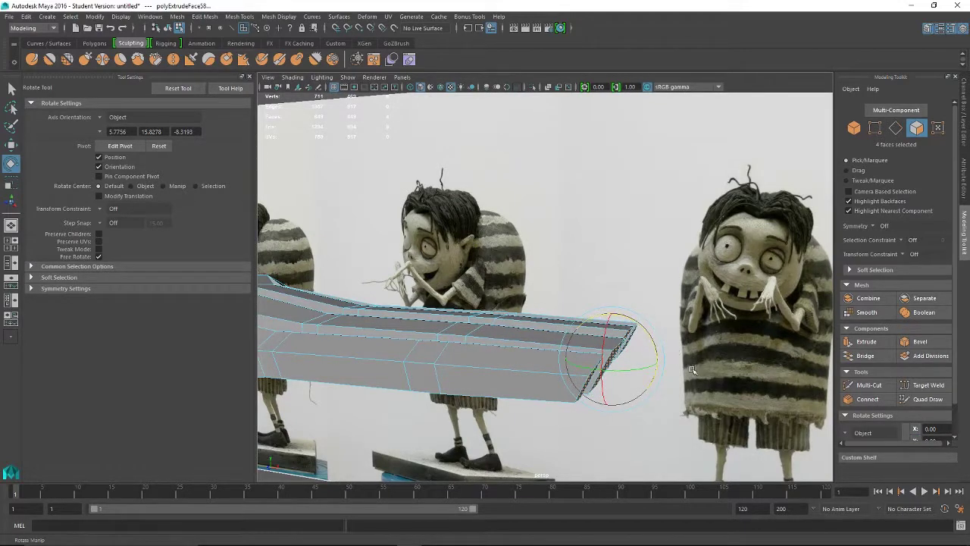
{"action": "key", "text": "w"}
{"action": "middle_click_drag", "start_coordinate": [660, 363], "coordinate": [668, 328]}
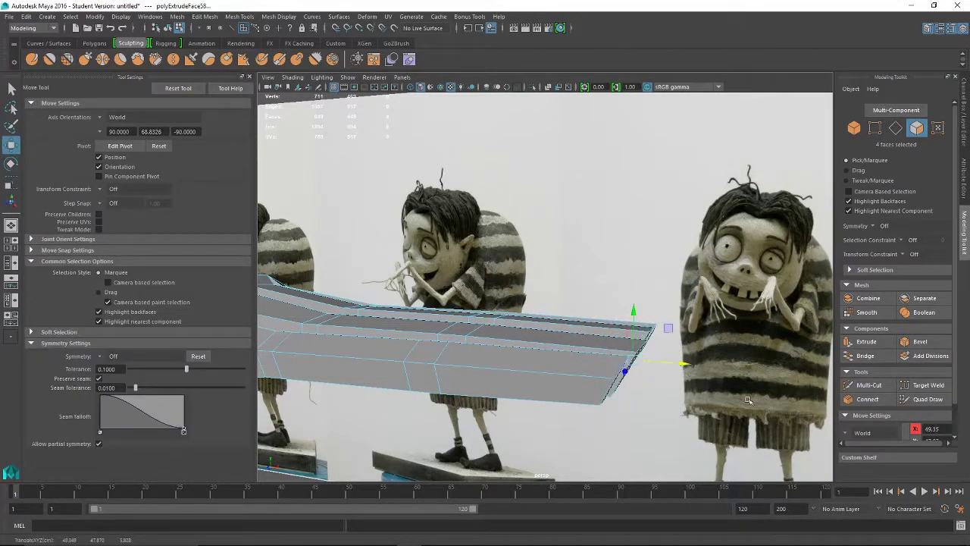
Select the vertices around the first and then the second row of finger knuckles and raise each row slightly
{"action": "left_click_drag", "start_coordinate": [669, 329], "coordinate": [696, 379], "text": "alt"}
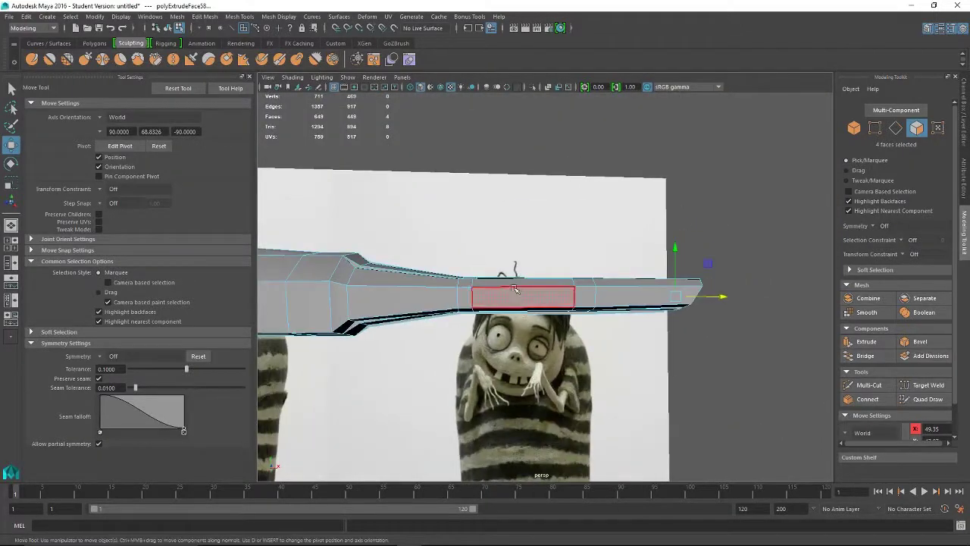
{"action": "right_click_drag", "start_coordinate": [502, 272], "coordinate": [437, 267]}
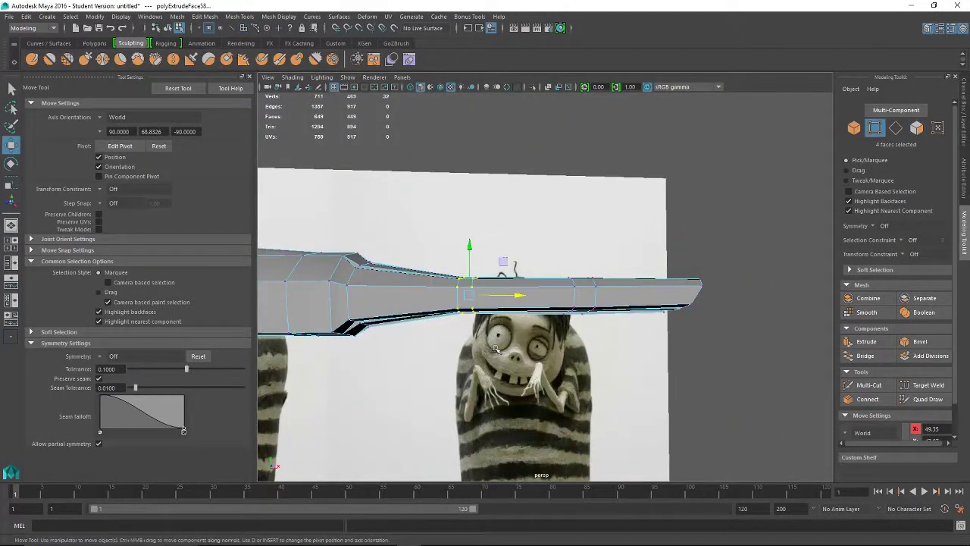
{"action": "left_click_drag", "start_coordinate": [494, 349], "coordinate": [537, 279], "text": "alt"}
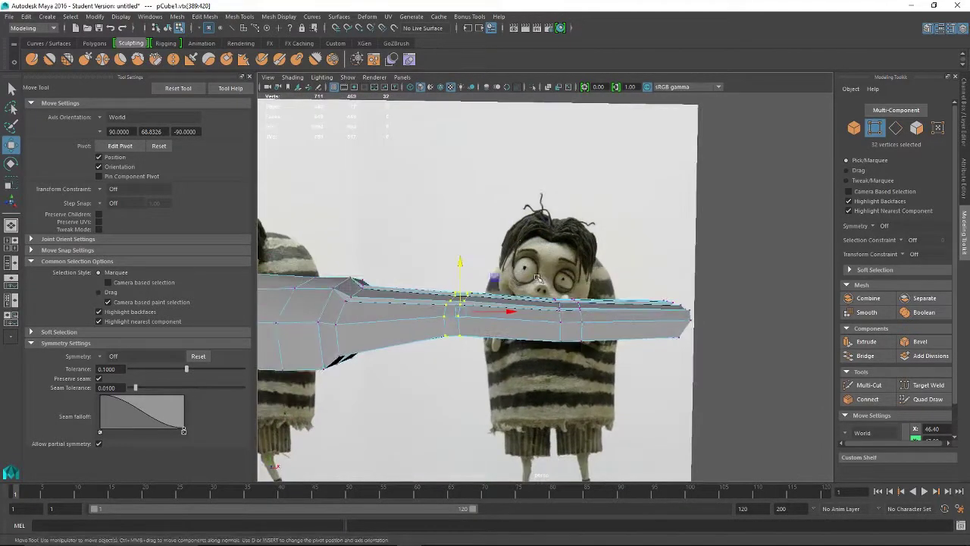
{"action": "left_click_drag", "start_coordinate": [600, 370], "coordinate": [600, 370]}
{"action": "left_click_drag", "start_coordinate": [565, 269], "coordinate": [570, 263]}
Select the end face of the thumb stub and scale it down to taper the thumb
{"action": "left_click_drag", "start_coordinate": [728, 348], "coordinate": [520, 288], "text": "alt"}
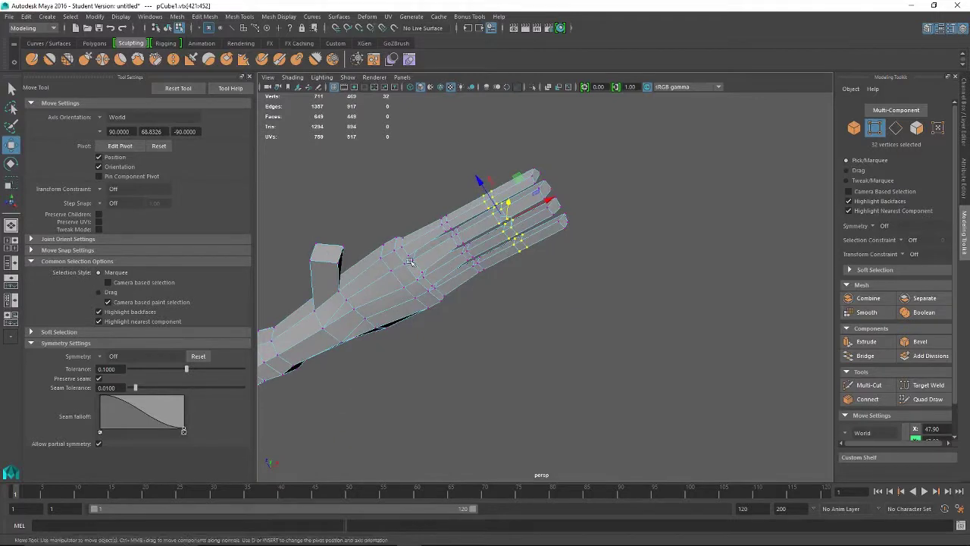
{"action": "left_click_drag", "start_coordinate": [411, 263], "coordinate": [455, 280], "text": "alt"}
{"action": "right_click_drag", "start_coordinate": [464, 283], "coordinate": [464, 301]}
{"action": "left_click", "coordinate": [462, 285]}
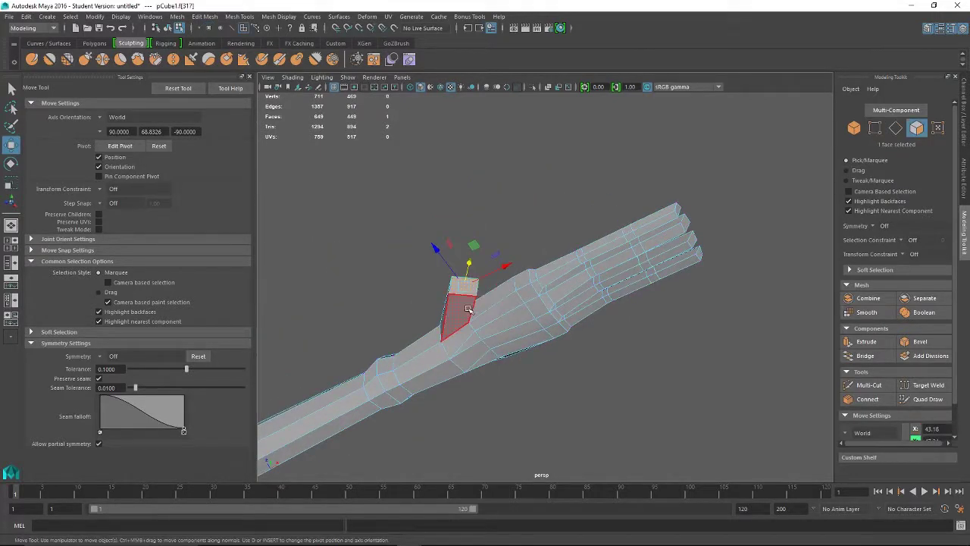
{"action": "key", "text": "r"}
{"action": "left_click_drag", "start_coordinate": [464, 287], "coordinate": [462, 287]}
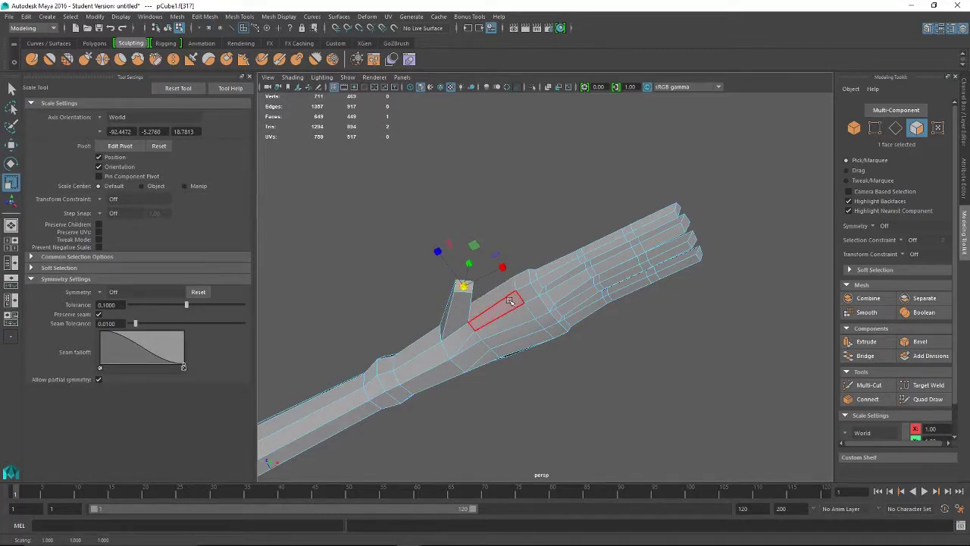
Rotate the thumb's end face toward the fingers and move it forward, closer to the hand
{"action": "scroll", "coordinate": [441, 303], "scroll_direction": "up", "scroll_amount": 5}
{"action": "left_click_drag", "start_coordinate": [443, 303], "coordinate": [453, 263], "text": "alt"}
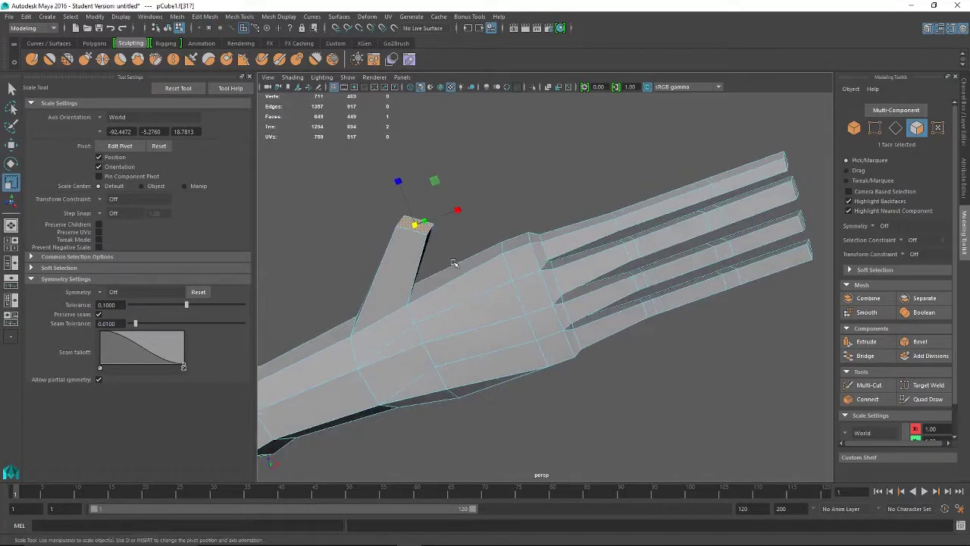
{"action": "key", "text": "e"}
{"action": "left_click_drag", "start_coordinate": [427, 195], "coordinate": [503, 182]}
{"action": "left_click_drag", "start_coordinate": [483, 225], "coordinate": [447, 291]}
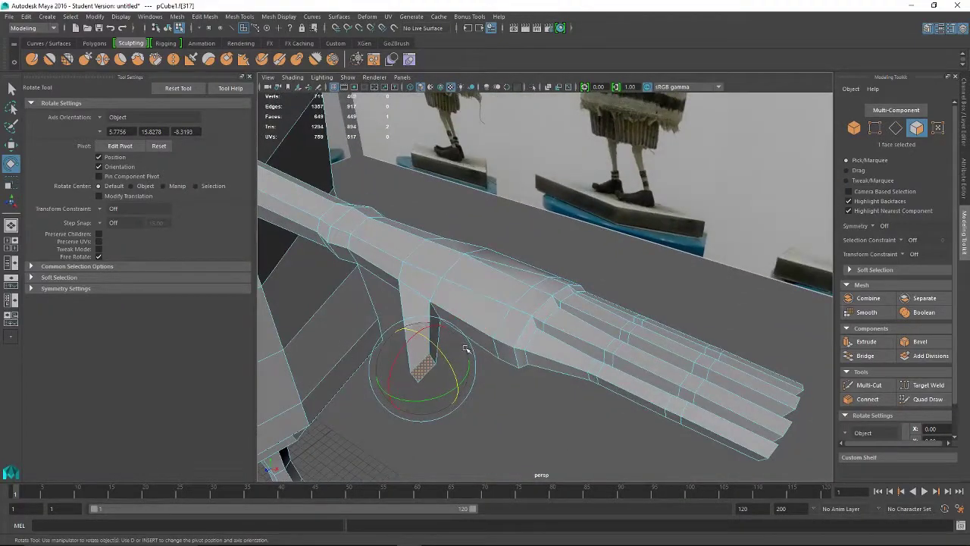
{"action": "key", "text": "w"}
{"action": "left_click_drag", "start_coordinate": [393, 395], "coordinate": [417, 387]}
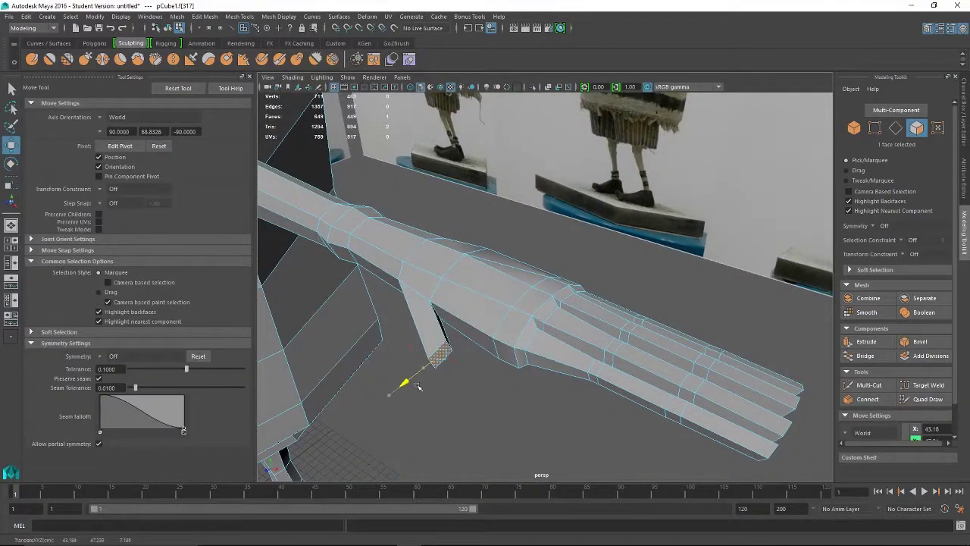
{"action": "key", "text": "r"}
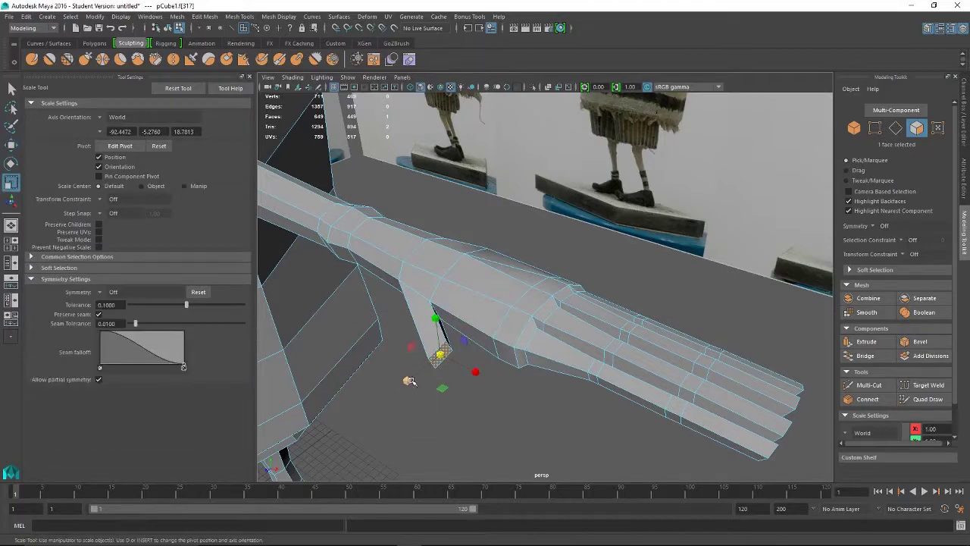
{"action": "left_click", "coordinate": [409, 379]}
Extrude the thumb's end face, move it a short distance toward the fingers and shrink it slightly to form the thumb knuckle
{"action": "left_click_drag", "start_coordinate": [523, 392], "coordinate": [549, 356], "text": "alt"}
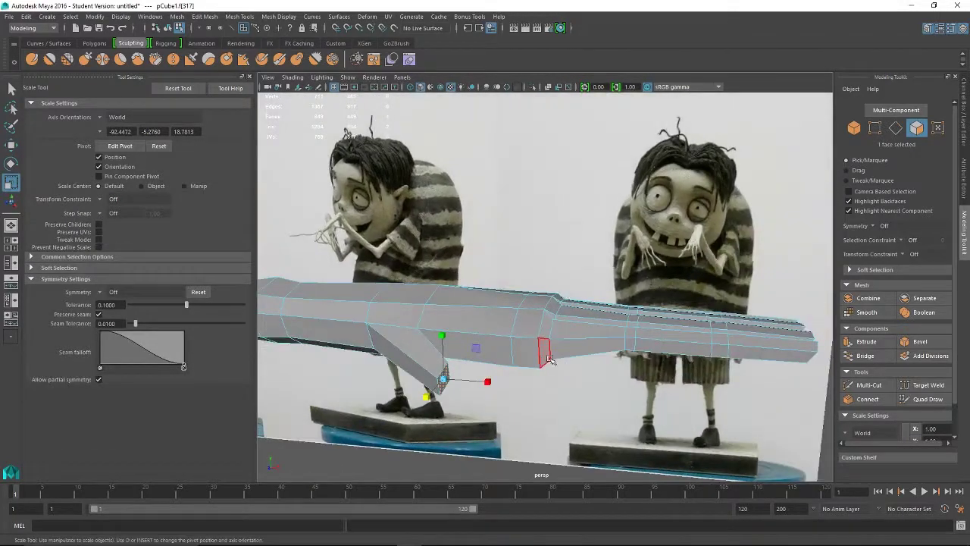
{"action": "left_click", "coordinate": [865, 341]}
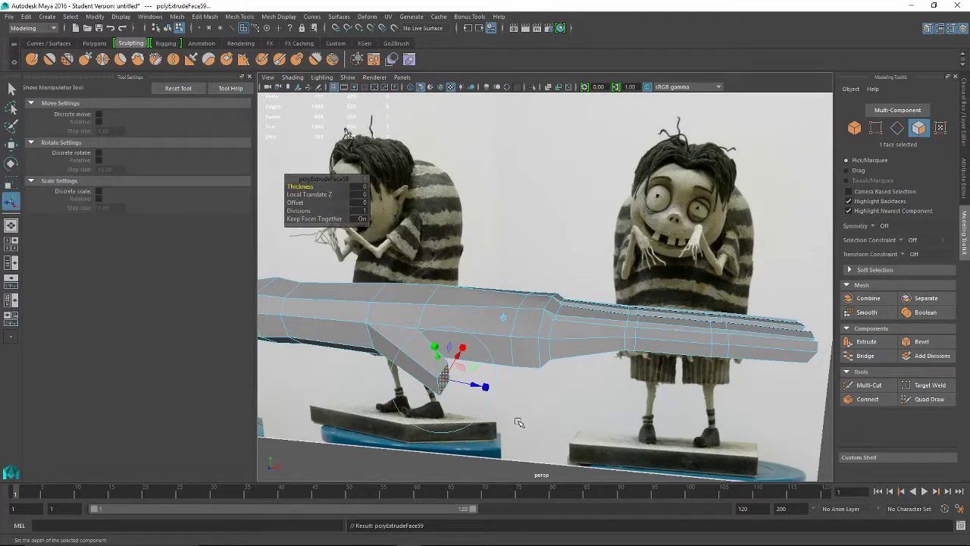
{"action": "key", "text": "w"}
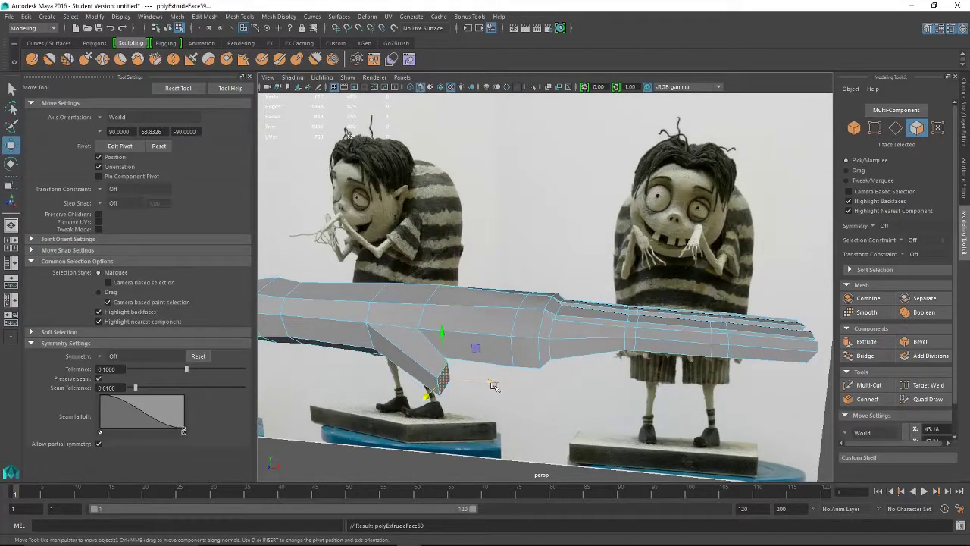
{"action": "left_click_drag", "start_coordinate": [488, 384], "coordinate": [501, 386]}
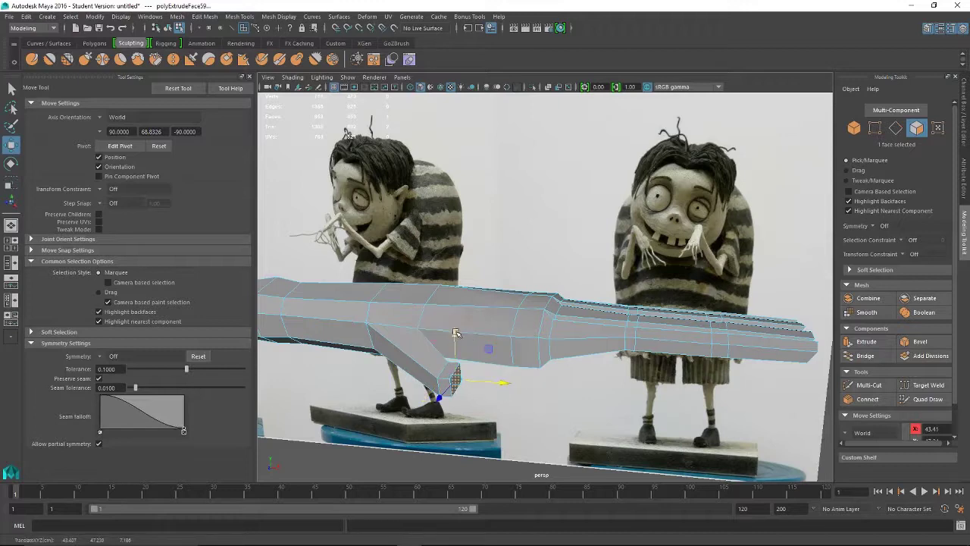
{"action": "key", "text": "r"}
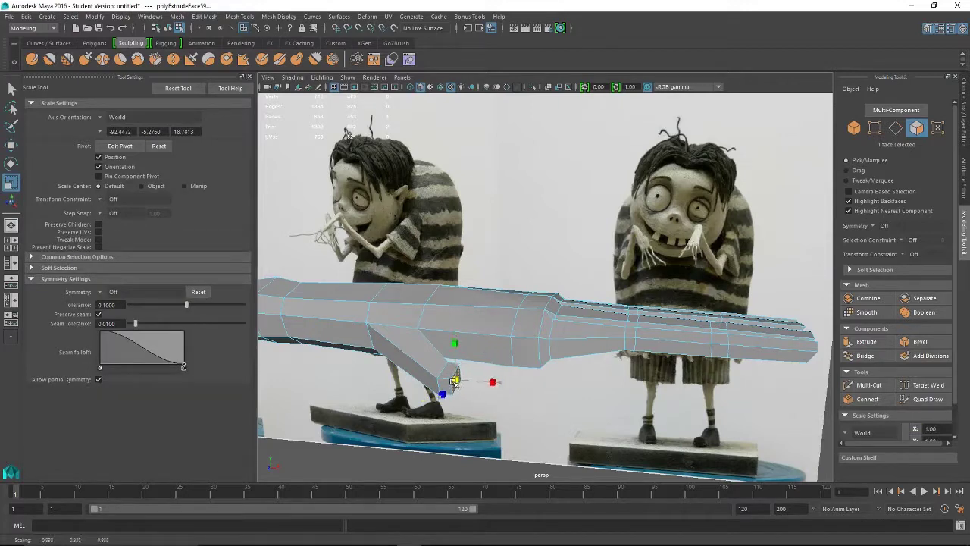
{"action": "key", "text": "w"}
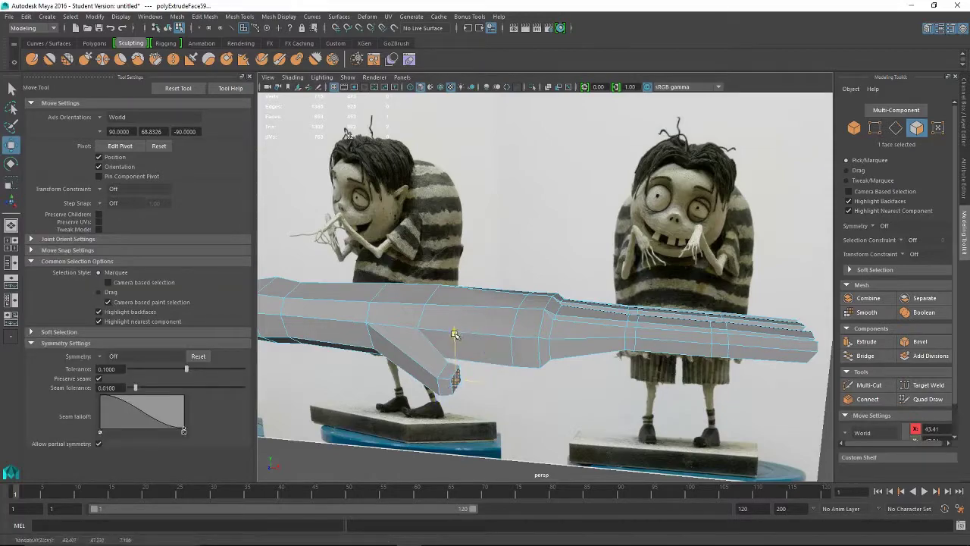
Extrude the thumb's end face outward by 1.137 to form the thumb's tip segment
{"action": "left_click_drag", "start_coordinate": [476, 407], "coordinate": [413, 417], "text": "alt"}
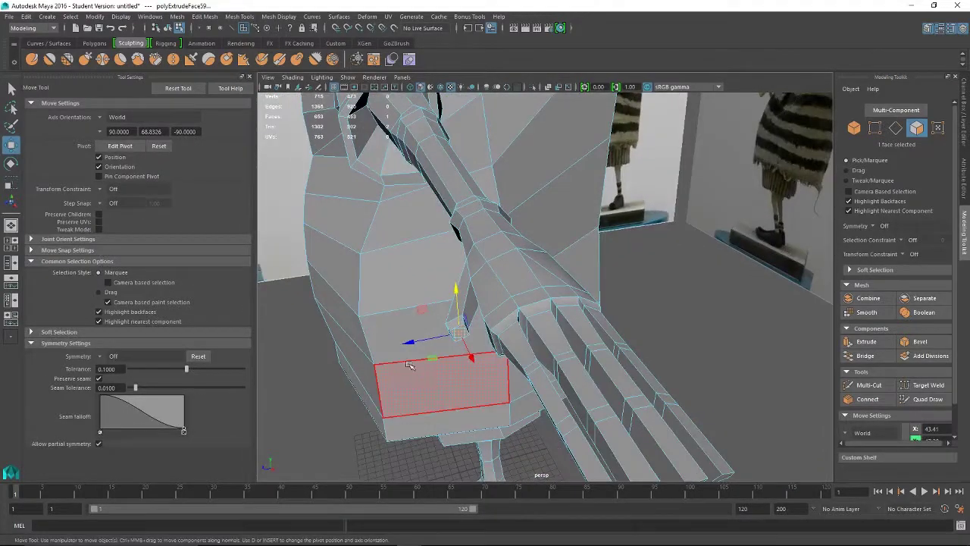
{"action": "left_click_drag", "start_coordinate": [408, 343], "coordinate": [527, 373], "text": "alt"}
{"action": "key", "text": "ctrl+e"}
{"action": "left_click_drag", "start_coordinate": [500, 405], "coordinate": [558, 412]}
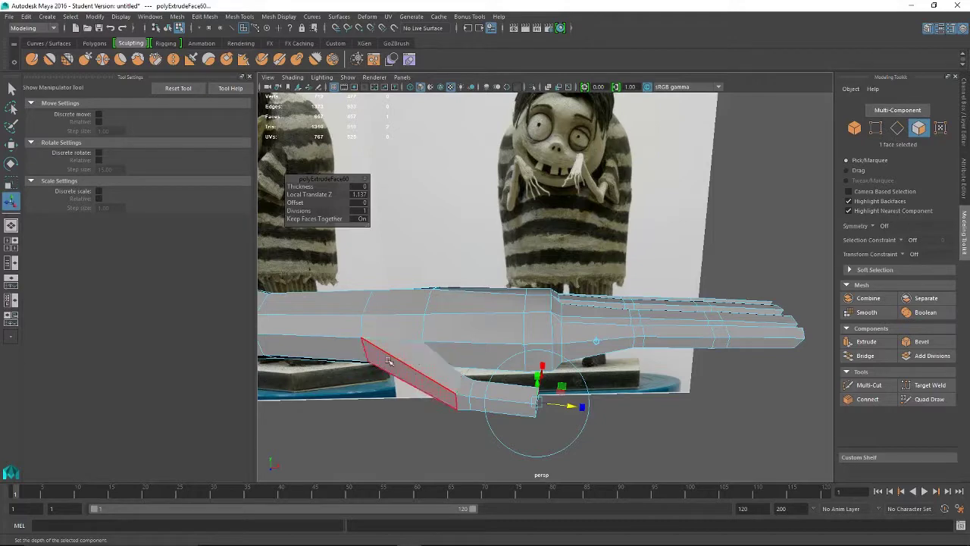
Select the edge loop on the wrist side of the thumb knuckle, adjust its rotation and move it back toward the wrist
{"action": "left_click_drag", "start_coordinate": [385, 373], "coordinate": [401, 403], "text": "alt"}
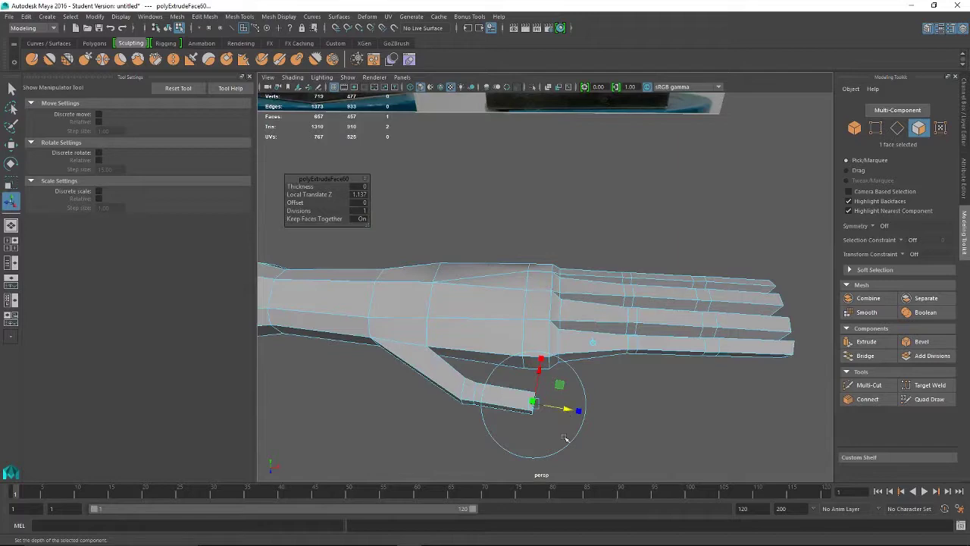
{"action": "left_click_drag", "start_coordinate": [421, 425], "coordinate": [502, 417], "text": "alt"}
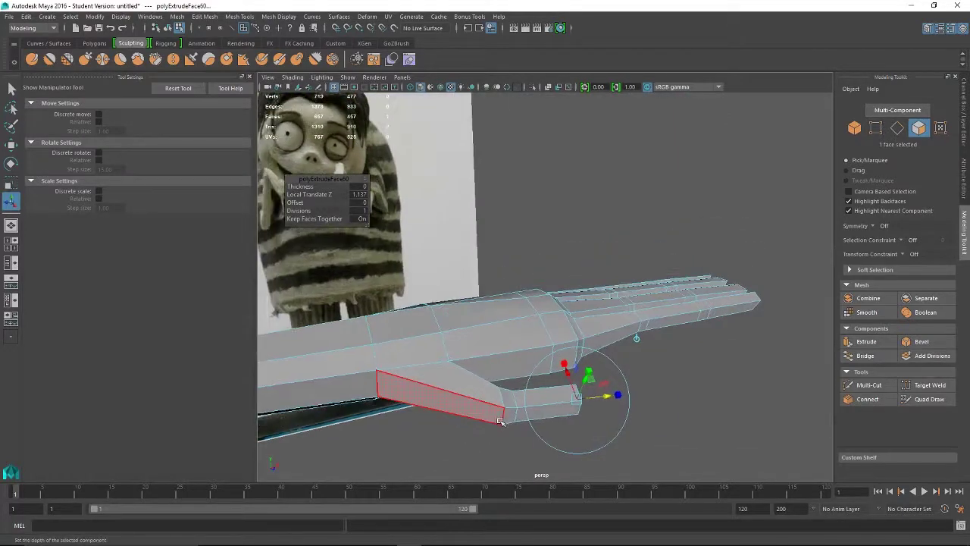
{"action": "right_click", "coordinate": [502, 417]}
{"action": "left_click", "coordinate": [502, 226]}
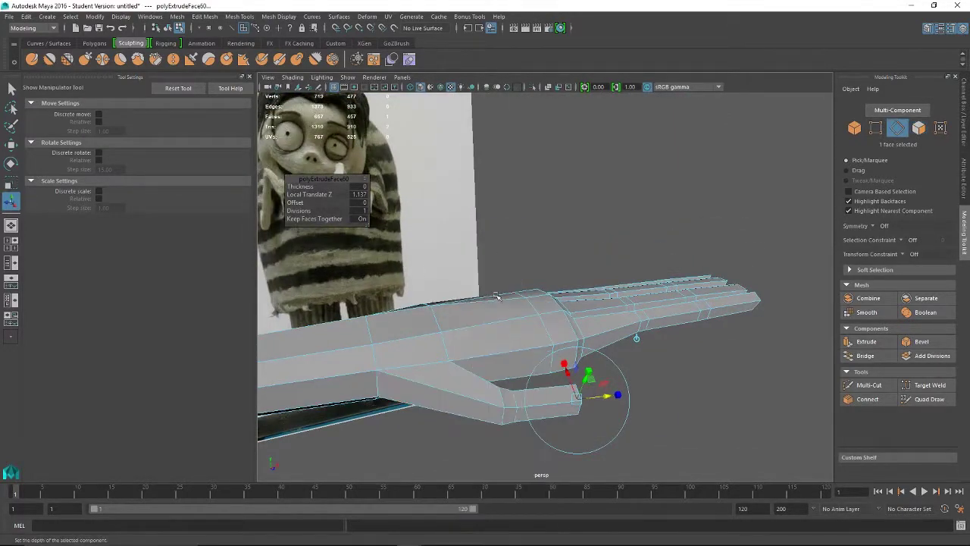
{"action": "left_click", "coordinate": [507, 419]}
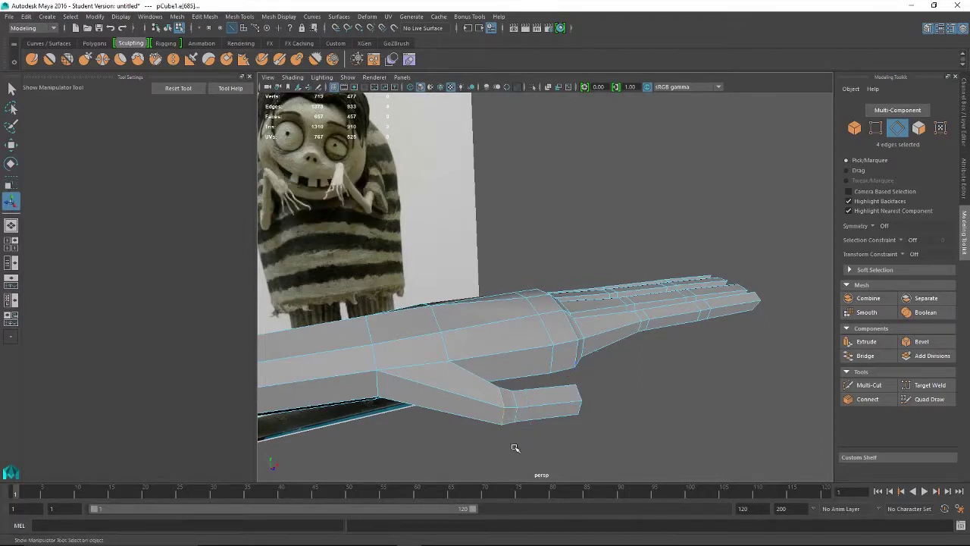
{"action": "key", "text": "e"}
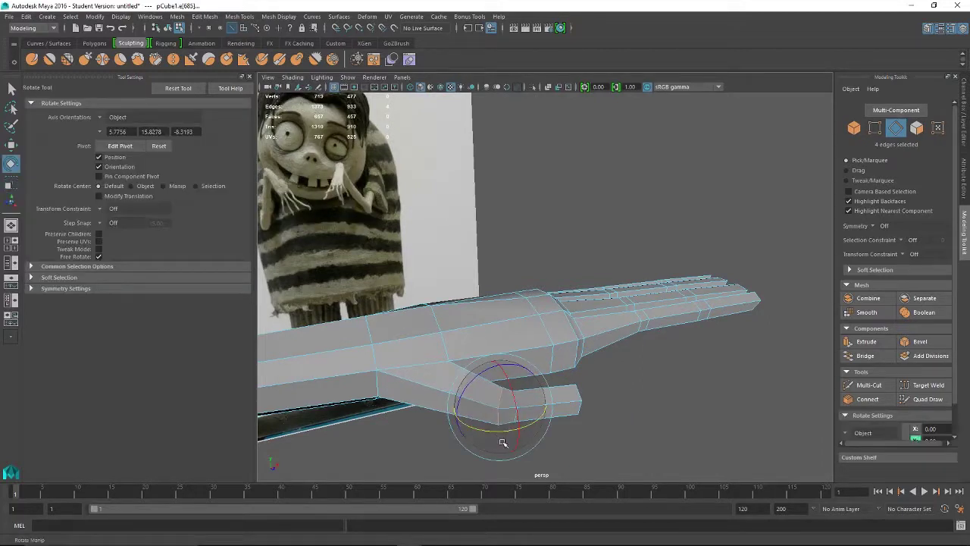
{"action": "key", "text": "w"}
{"action": "left_click_drag", "start_coordinate": [536, 397], "coordinate": [476, 391]}
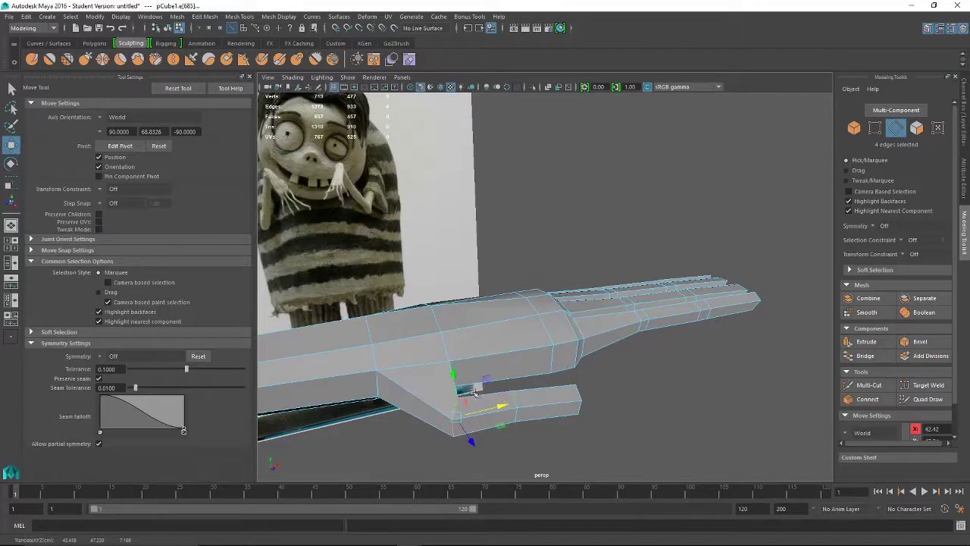
Insert an edge loop around the thumb's tip segment, just beyond the knuckle
{"action": "left_click_drag", "start_coordinate": [478, 439], "coordinate": [529, 420], "text": "alt"}
{"action": "left_click", "coordinate": [521, 422]}
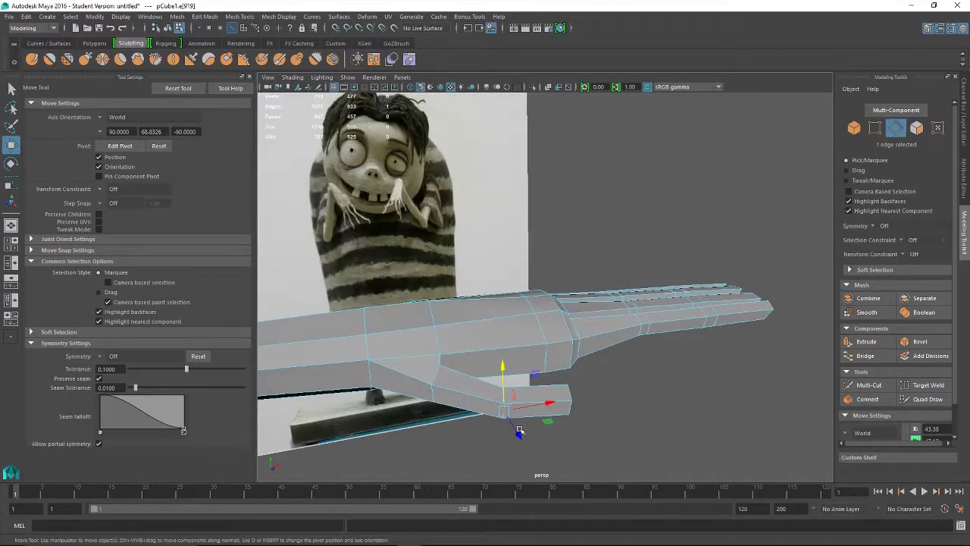
{"action": "left_click_drag", "start_coordinate": [534, 429], "coordinate": [580, 377], "text": "alt"}
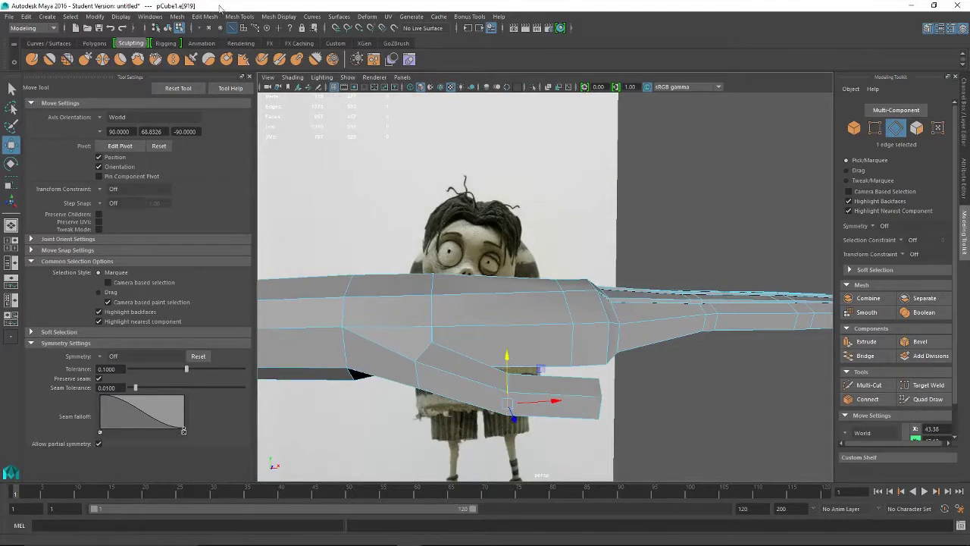
{"action": "left_click", "coordinate": [239, 17]}
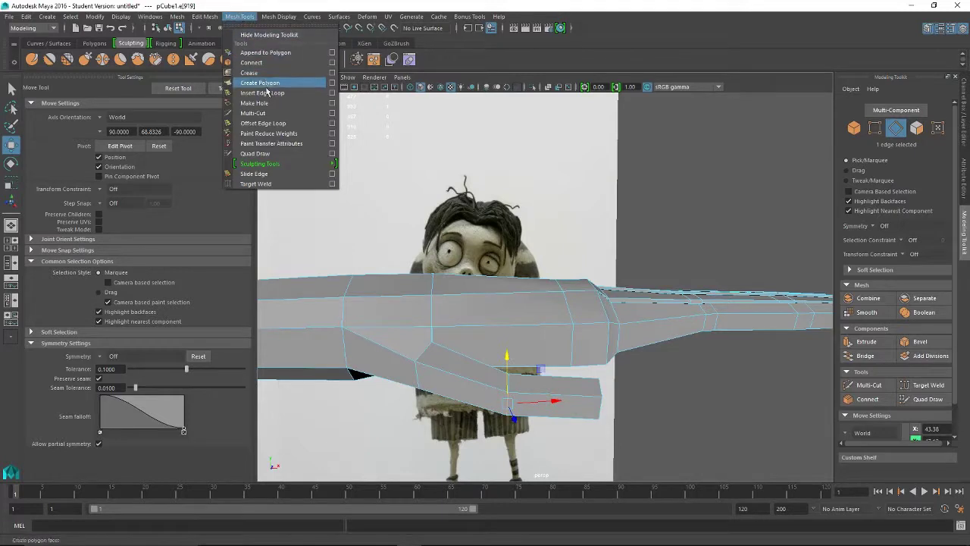
{"action": "left_click", "coordinate": [262, 92]}
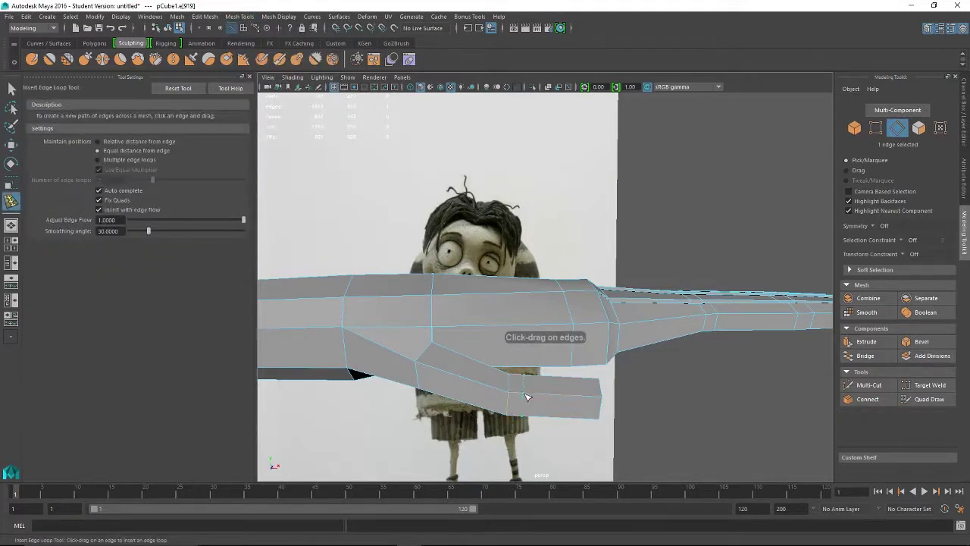
{"action": "left_click_drag", "start_coordinate": [520, 397], "coordinate": [500, 448]}
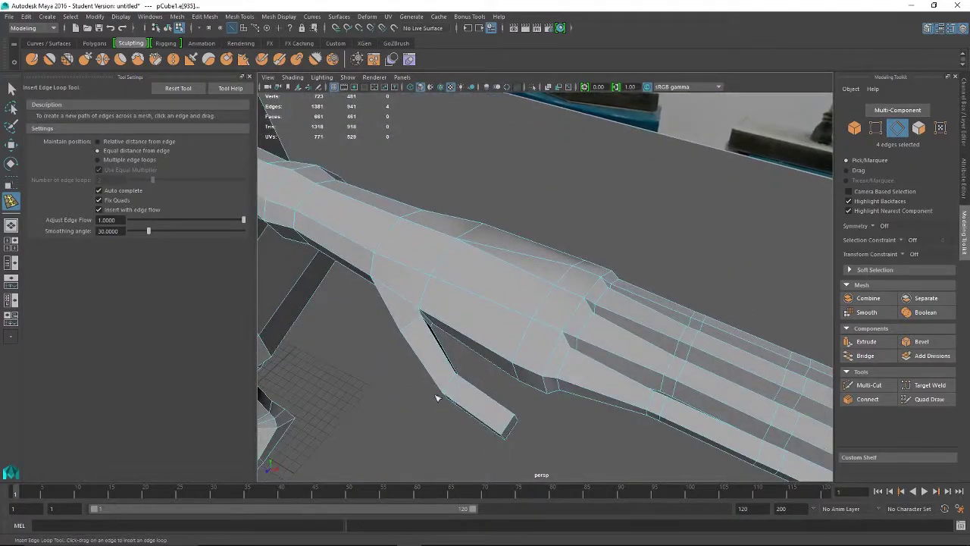
{"action": "key", "text": "q"}
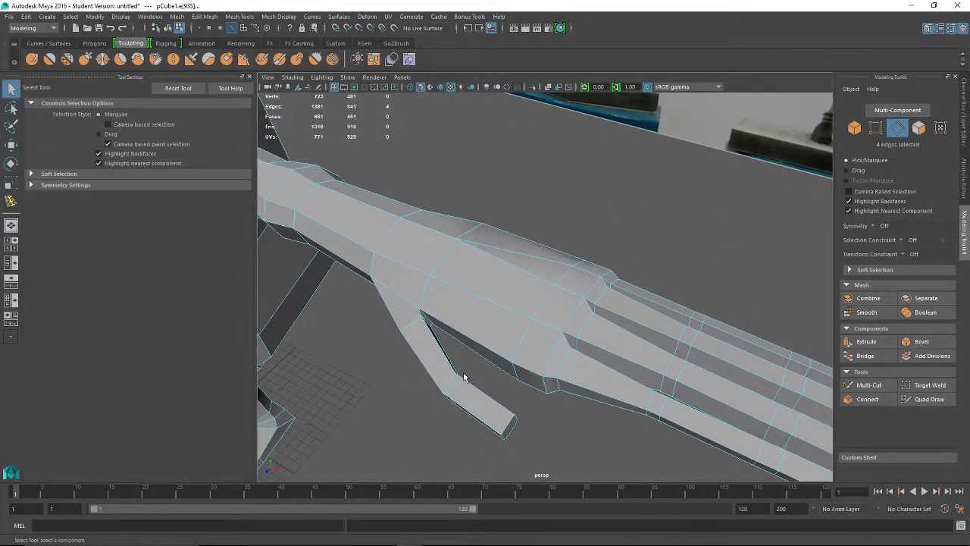
Scale the new edge loop beyond the thumb knuckle and move it slightly sideways to round the bend
{"action": "left_click_drag", "start_coordinate": [450, 380], "coordinate": [486, 346], "text": "alt"}
{"action": "right_click_drag", "start_coordinate": [489, 391], "coordinate": [487, 227]}
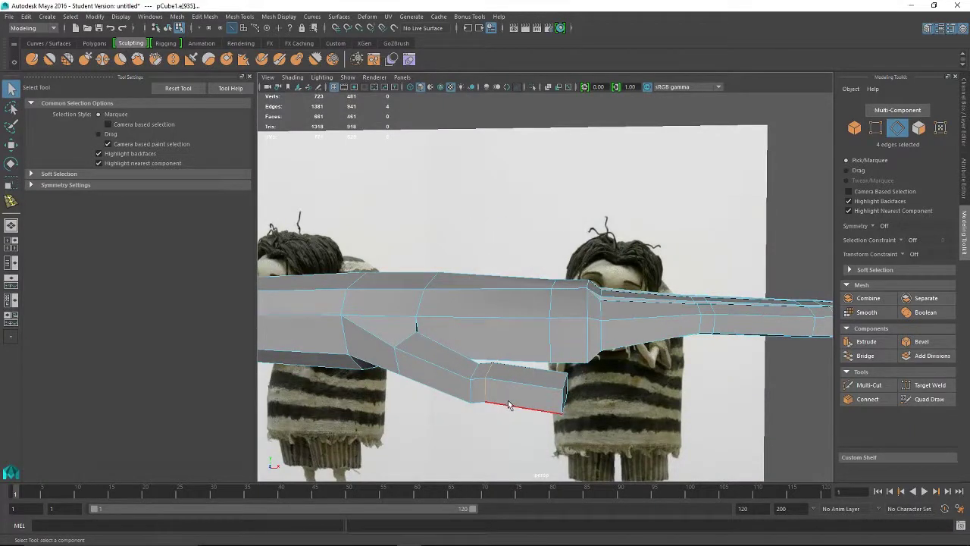
{"action": "key", "text": "r"}
{"action": "left_click_drag", "start_coordinate": [492, 382], "coordinate": [461, 417]}
{"action": "key", "text": "w"}
{"action": "left_click", "coordinate": [490, 370]}
{"action": "middle_click_drag", "start_coordinate": [423, 421], "coordinate": [419, 426]}
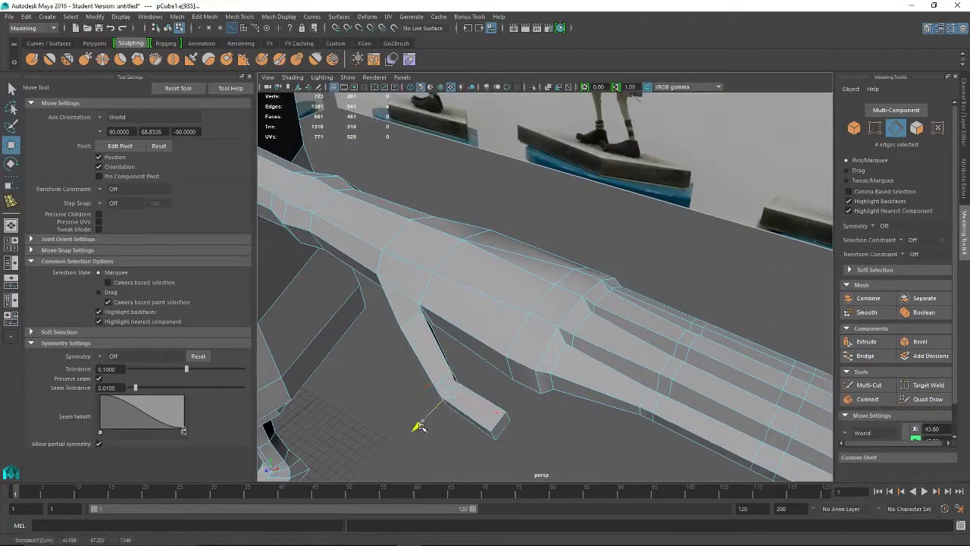
Select the thumb's end face and scale it down uniformly to taper the tip
{"action": "left_click_drag", "start_coordinate": [454, 429], "coordinate": [457, 403], "text": "alt"}
{"action": "right_click_drag", "start_coordinate": [457, 403], "coordinate": [458, 388]}
{"action": "left_click", "coordinate": [460, 404]}
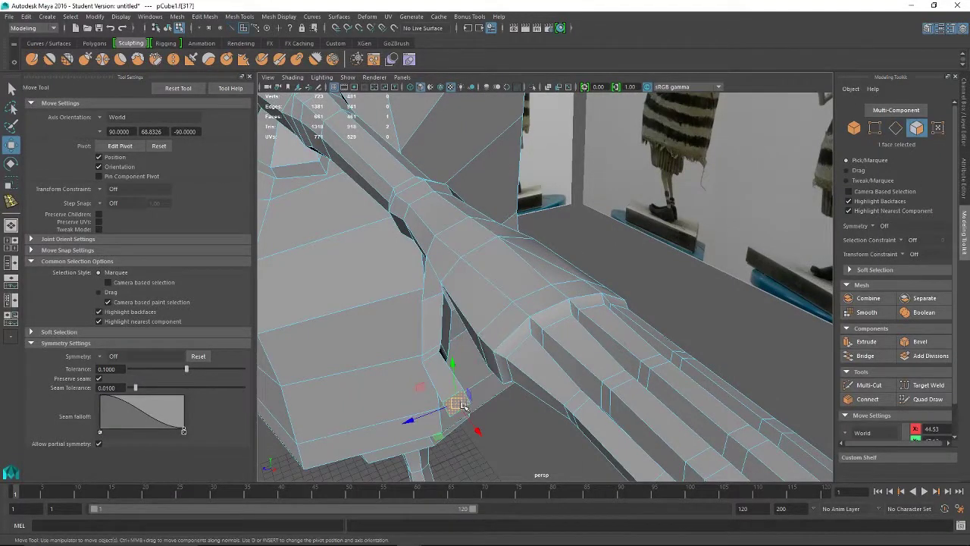
{"action": "key", "text": "r"}
{"action": "left_click", "coordinate": [457, 406]}
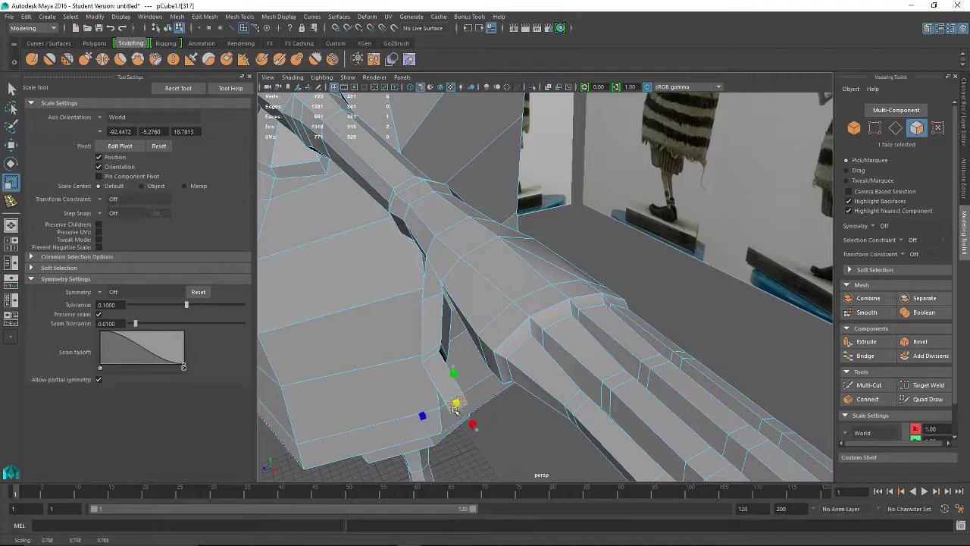
Select the edge loop just beyond the thumb knuckle, move it slightly down and adjust its sideways position
{"action": "left_click_drag", "start_coordinate": [455, 408], "coordinate": [504, 314], "text": "alt"}
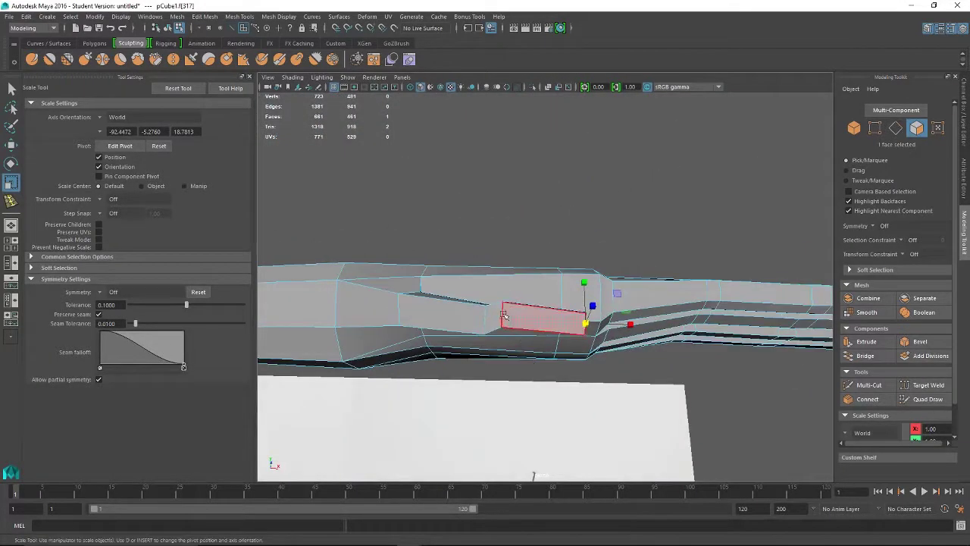
{"action": "right_click_drag", "start_coordinate": [504, 315], "coordinate": [508, 227]}
{"action": "left_click", "coordinate": [502, 322]}
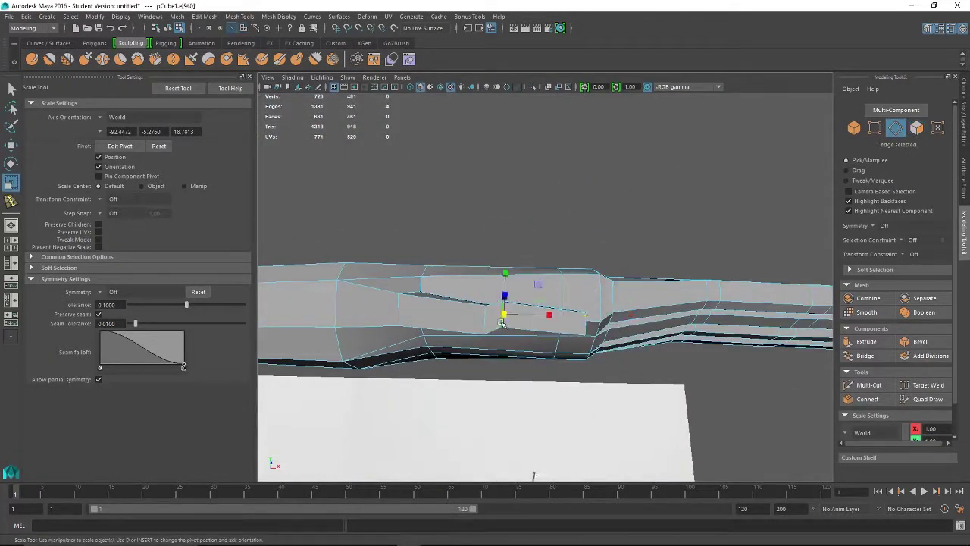
{"action": "key", "text": "w"}
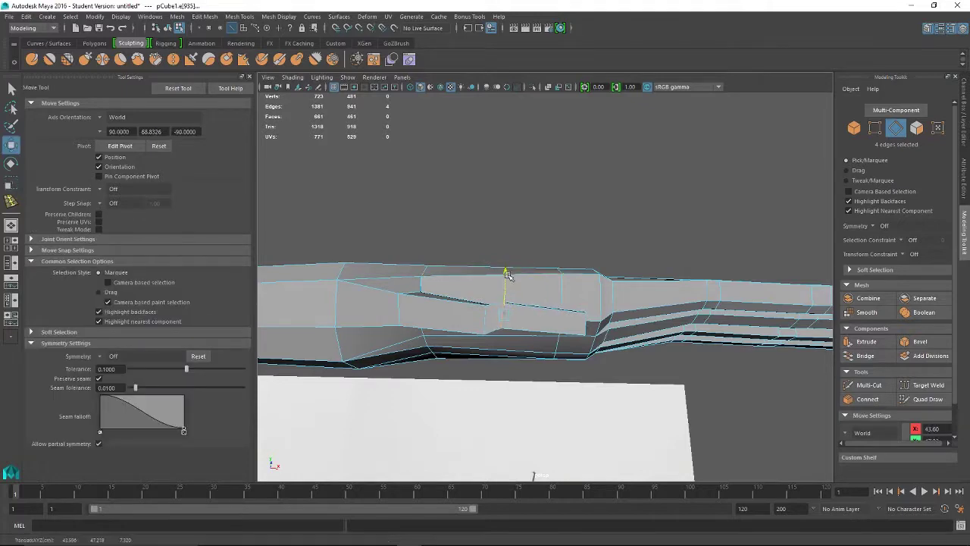
{"action": "left_click_drag", "start_coordinate": [505, 282], "coordinate": [505, 291]}
{"action": "left_click_drag", "start_coordinate": [523, 371], "coordinate": [529, 429], "text": "alt"}
{"action": "left_click_drag", "start_coordinate": [599, 367], "coordinate": [551, 415], "text": "alt"}
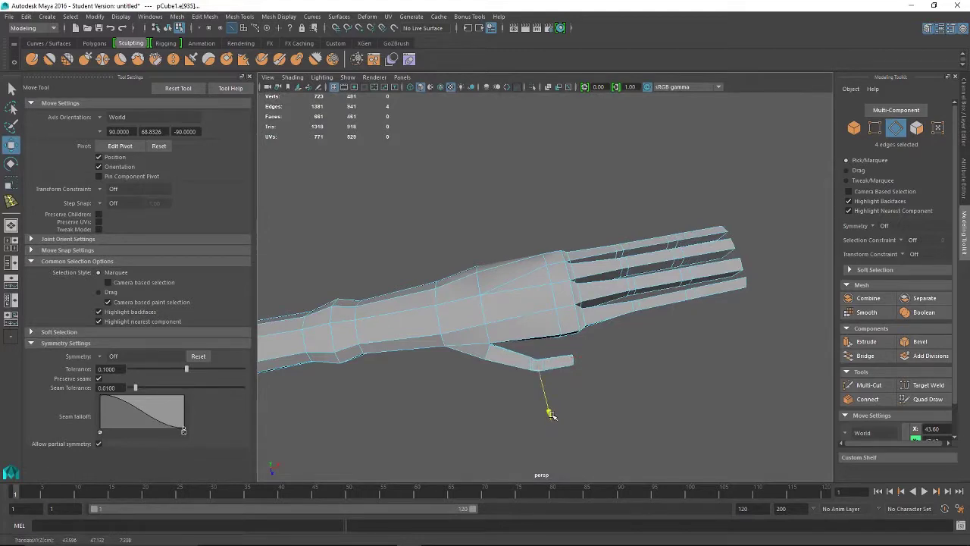
Select the thumb's end face and move it outward along X to lengthen the tip segment
{"action": "left_click_drag", "start_coordinate": [627, 396], "coordinate": [553, 409], "text": "alt"}
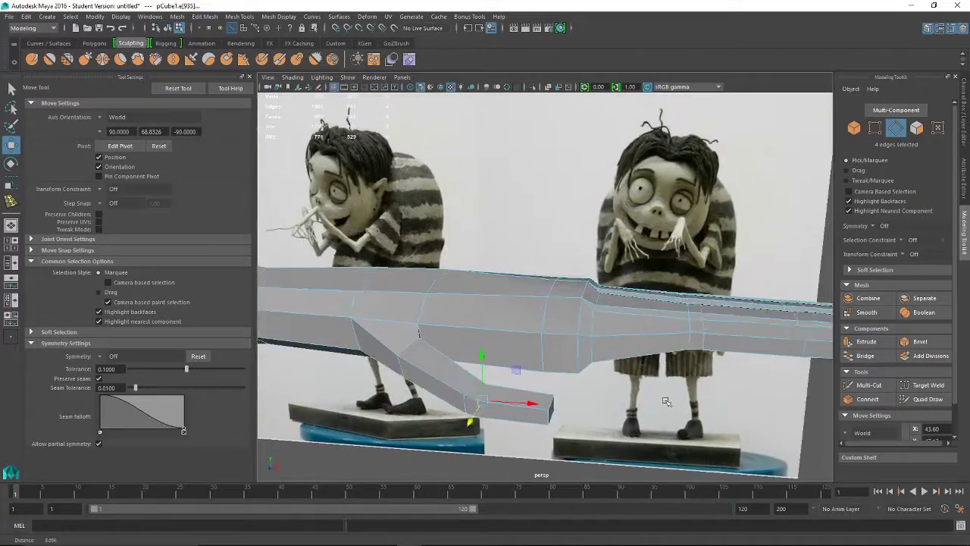
{"action": "right_click", "coordinate": [551, 413]}
{"action": "left_click", "coordinate": [537, 407]}
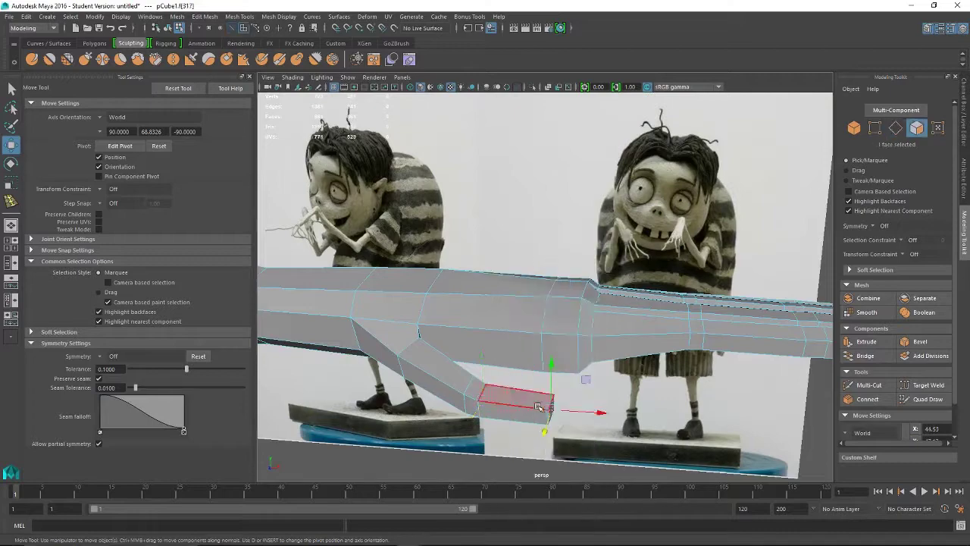
{"action": "left_click_drag", "start_coordinate": [599, 416], "coordinate": [536, 346]}
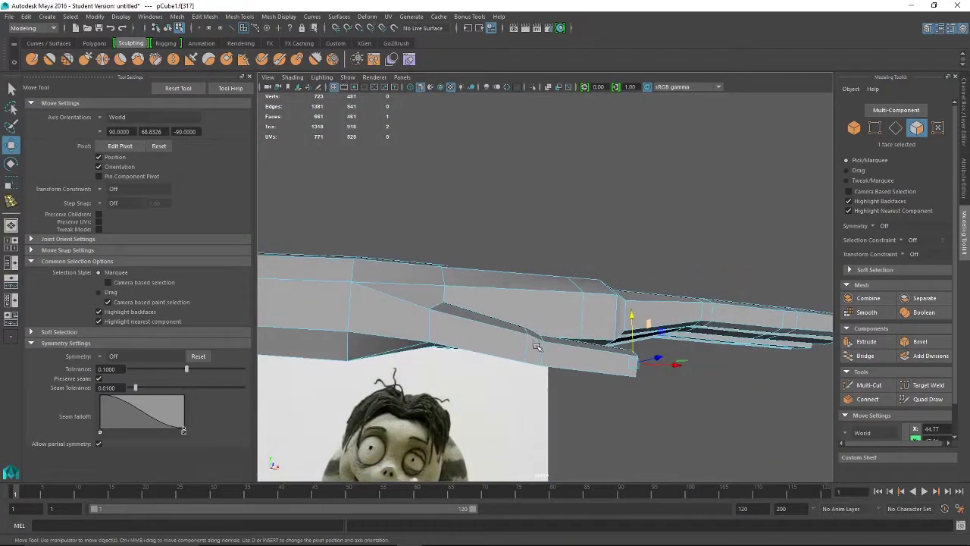
Reselect the edge loop just beyond the thumb knuckle and raise it slightly
{"action": "right_click_drag", "start_coordinate": [545, 291], "coordinate": [550, 259], "text": "ctrl"}
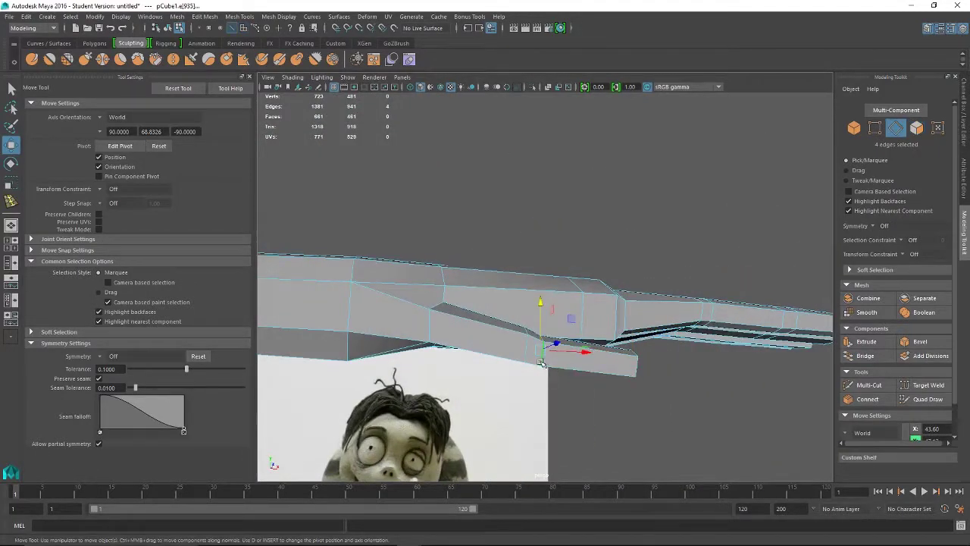
{"action": "left_click", "coordinate": [536, 302]}
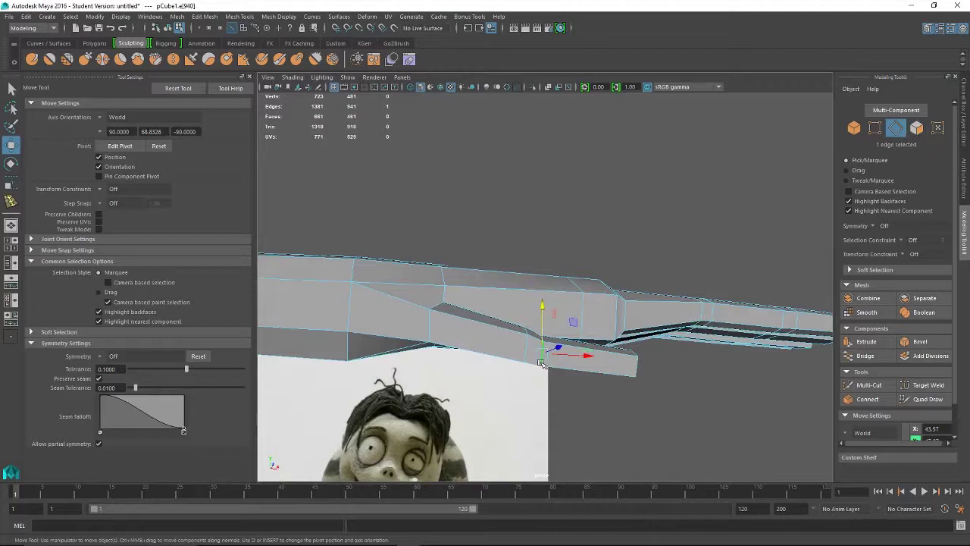
{"action": "double_click", "coordinate": [534, 302]}
{"action": "middle_click_drag", "start_coordinate": [542, 303], "coordinate": [545, 300]}
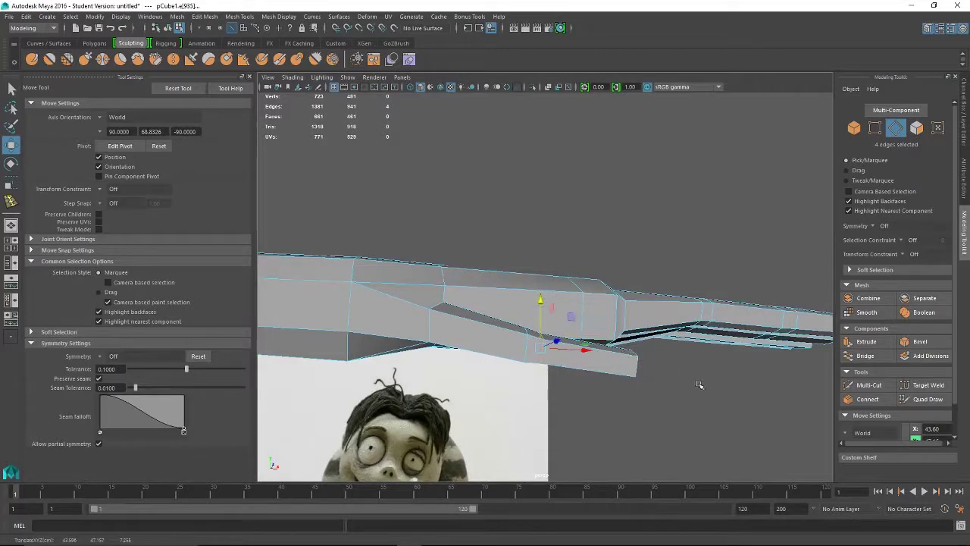
{"action": "left_click_drag", "start_coordinate": [698, 385], "coordinate": [584, 375], "text": "alt"}
{"action": "left_click_drag", "start_coordinate": [715, 397], "coordinate": [598, 341], "text": "alt"}
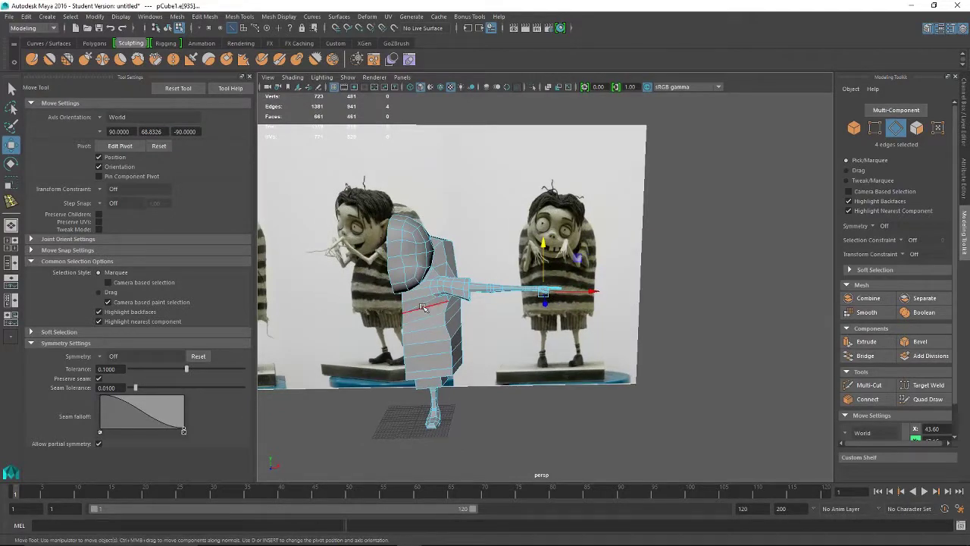
Select all vertices of the hand and wrist and scale them up uniformly to enlarge the hand
{"action": "right_click", "coordinate": [448, 256]}
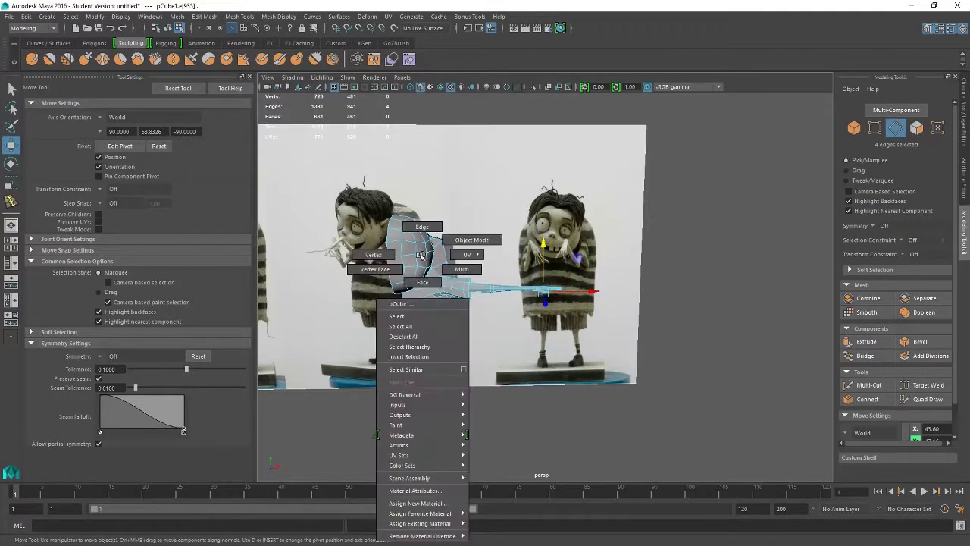
{"action": "left_click", "coordinate": [463, 244]}
{"action": "left_click_drag", "start_coordinate": [629, 404], "coordinate": [626, 449], "text": "alt"}
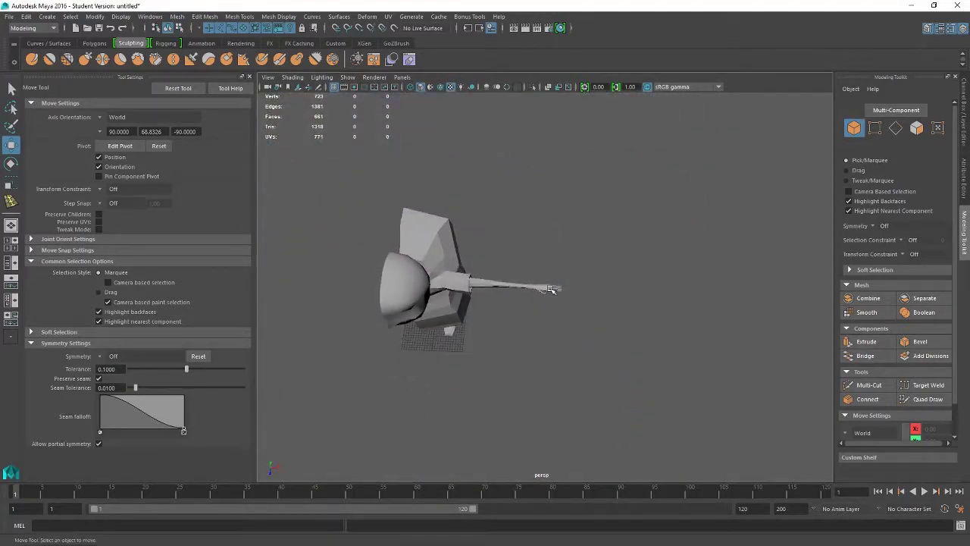
{"action": "right_click_drag", "start_coordinate": [557, 291], "coordinate": [582, 276]}
{"action": "left_click_drag", "start_coordinate": [602, 244], "coordinate": [583, 264], "text": "alt"}
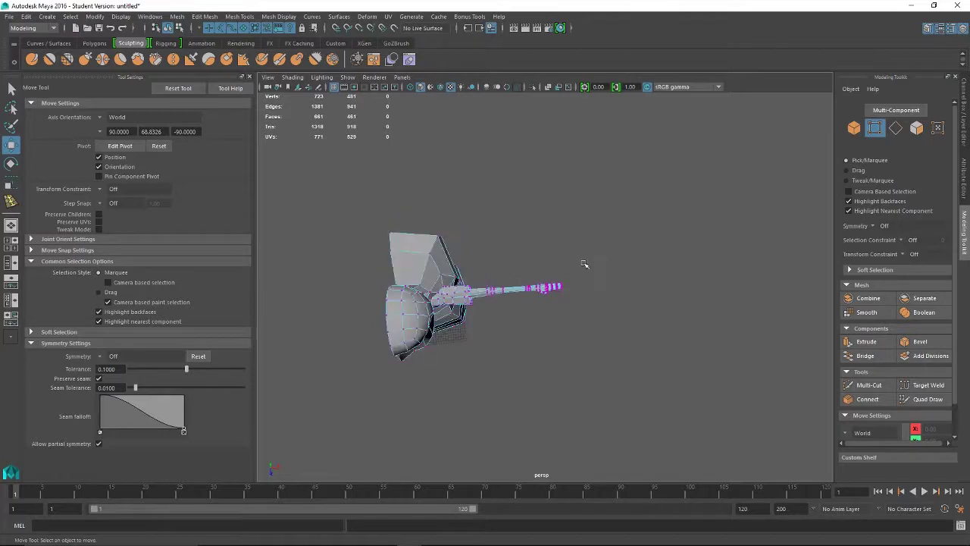
{"action": "left_click_drag", "start_coordinate": [522, 319], "coordinate": [522, 321]}
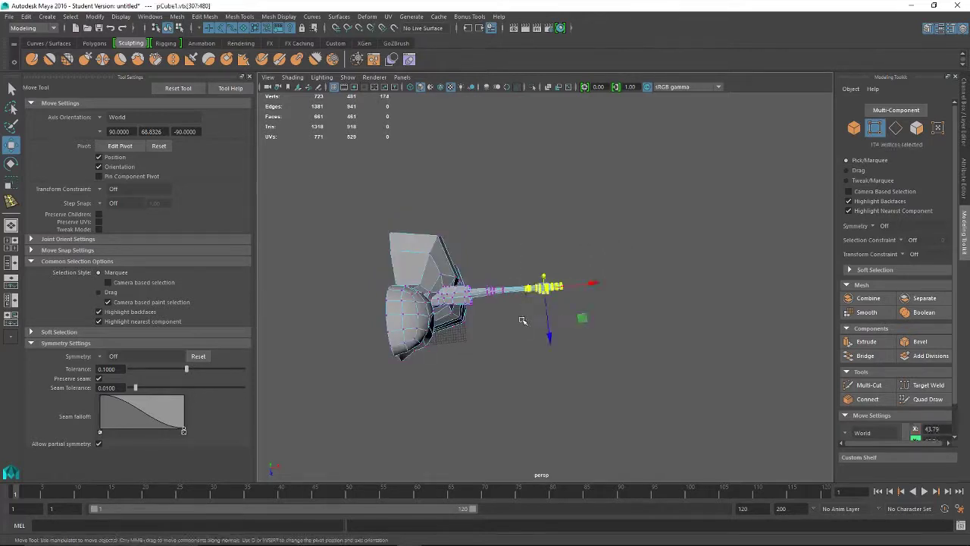
{"action": "right_click_drag", "start_coordinate": [543, 322], "coordinate": [672, 385], "text": "alt"}
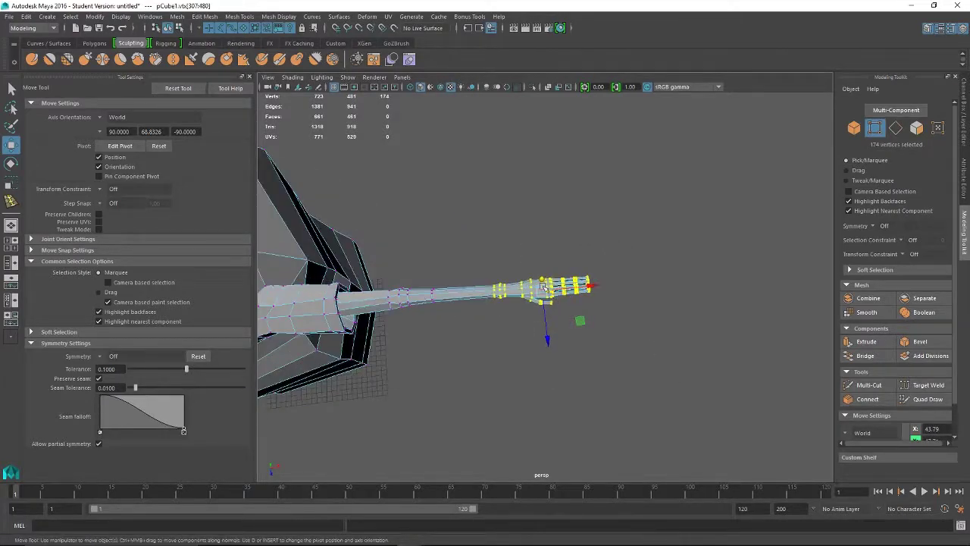
{"action": "key", "text": "r"}
{"action": "left_click_drag", "start_coordinate": [543, 288], "coordinate": [632, 284]}
{"action": "key", "text": "w"}
{"action": "left_click_drag", "start_coordinate": [508, 258], "coordinate": [522, 290]}
Lengthen the four fingers by selecting their joint and fingertip vertices in successive groups and moving them outward along X
{"action": "key", "text": "r"}
{"action": "left_click_drag", "start_coordinate": [574, 364], "coordinate": [677, 291], "text": "alt"}
{"action": "left_click_drag", "start_coordinate": [546, 413], "coordinate": [546, 413]}
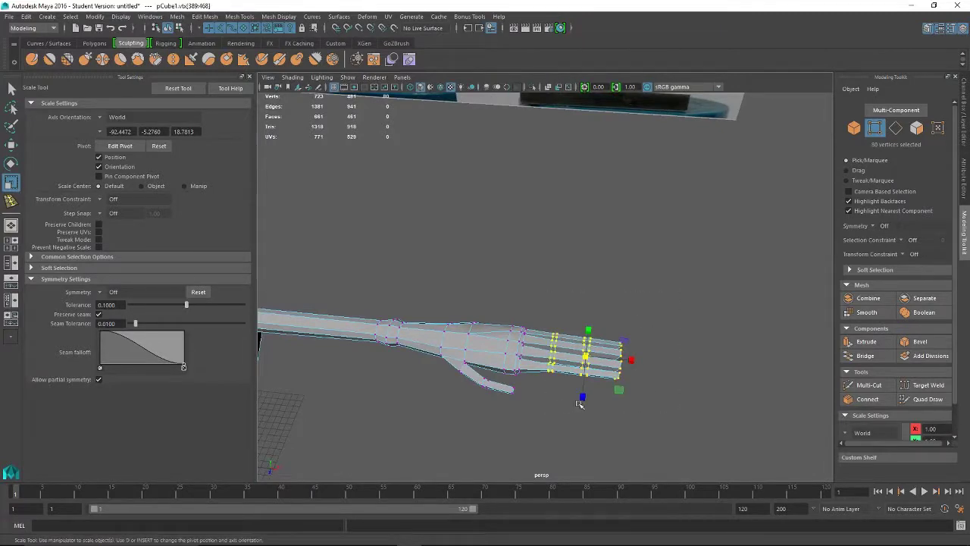
{"action": "key", "text": "w"}
{"action": "left_click_drag", "start_coordinate": [629, 358], "coordinate": [595, 422]}
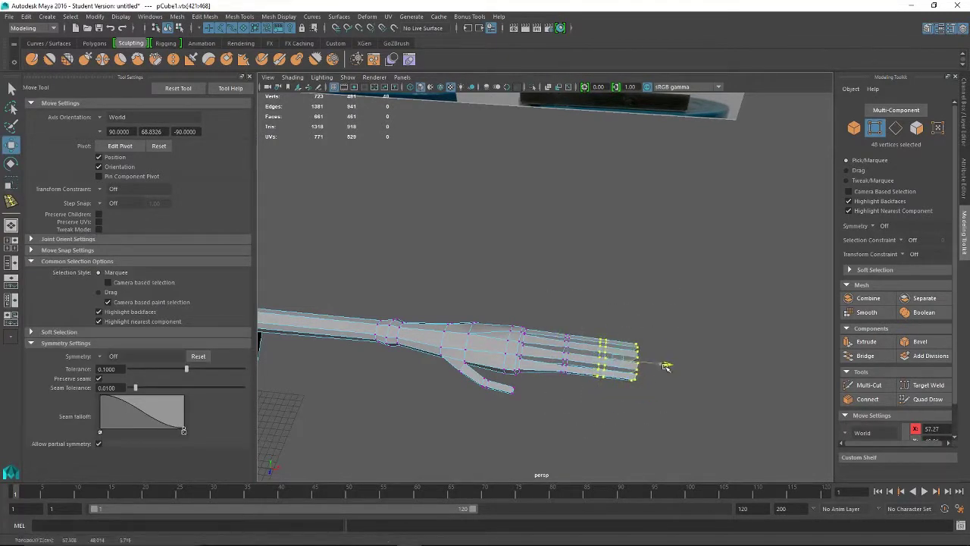
{"action": "left_click_drag", "start_coordinate": [708, 305], "coordinate": [615, 423]}
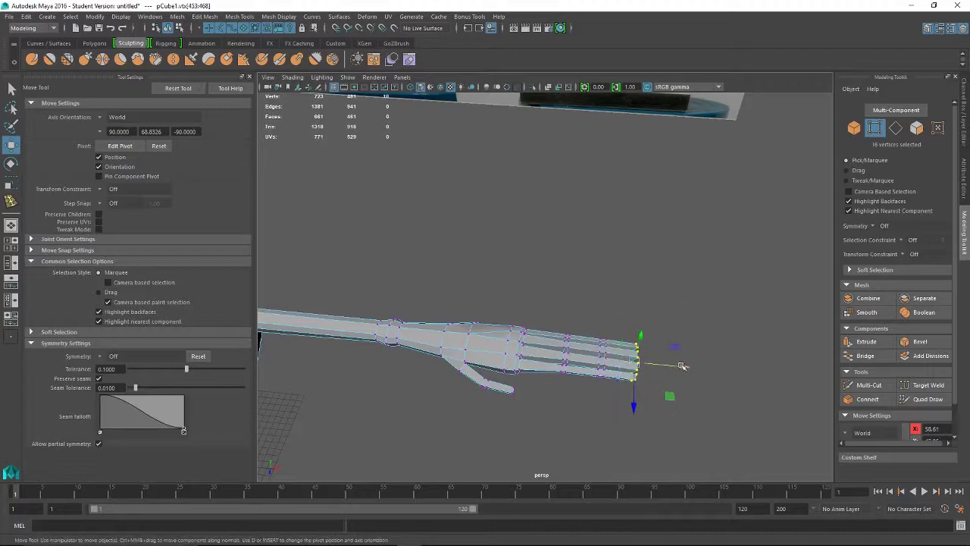
Leave vertex editing and select the whole half-body mesh as an object
{"action": "left_click_drag", "start_coordinate": [758, 383], "coordinate": [563, 407], "text": "alt"}
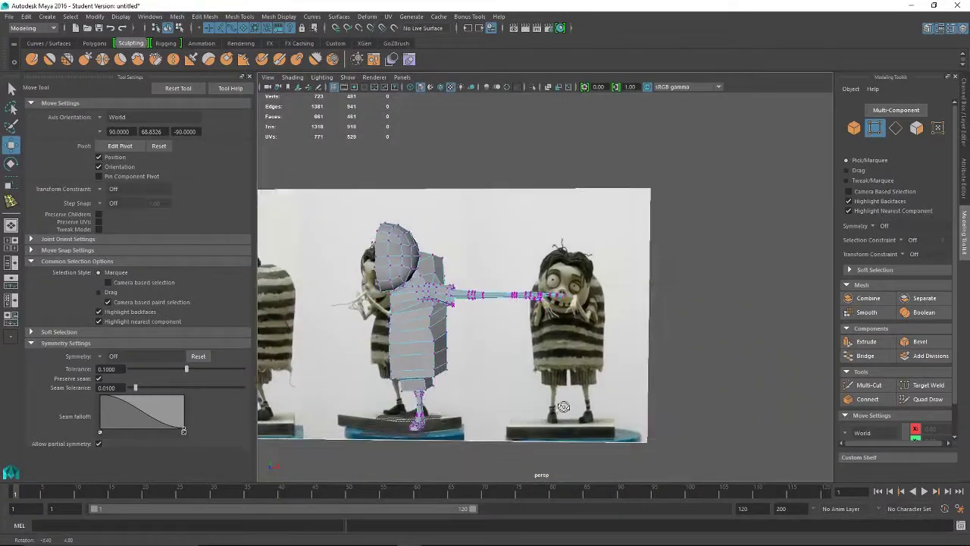
{"action": "right_click_drag", "start_coordinate": [403, 258], "coordinate": [453, 255]}
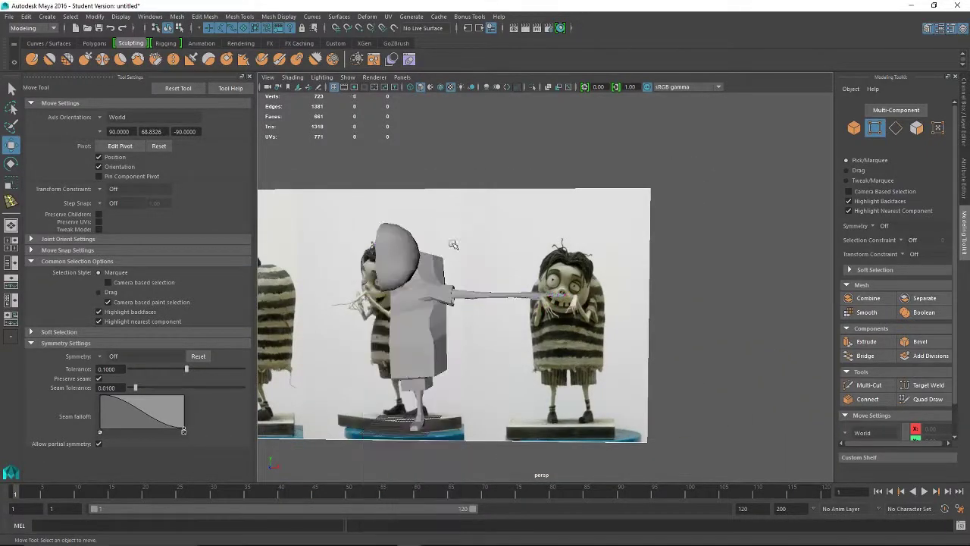
{"action": "left_click", "coordinate": [410, 335]}
{"action": "left_click_drag", "start_coordinate": [494, 359], "coordinate": [644, 388], "text": "alt"}
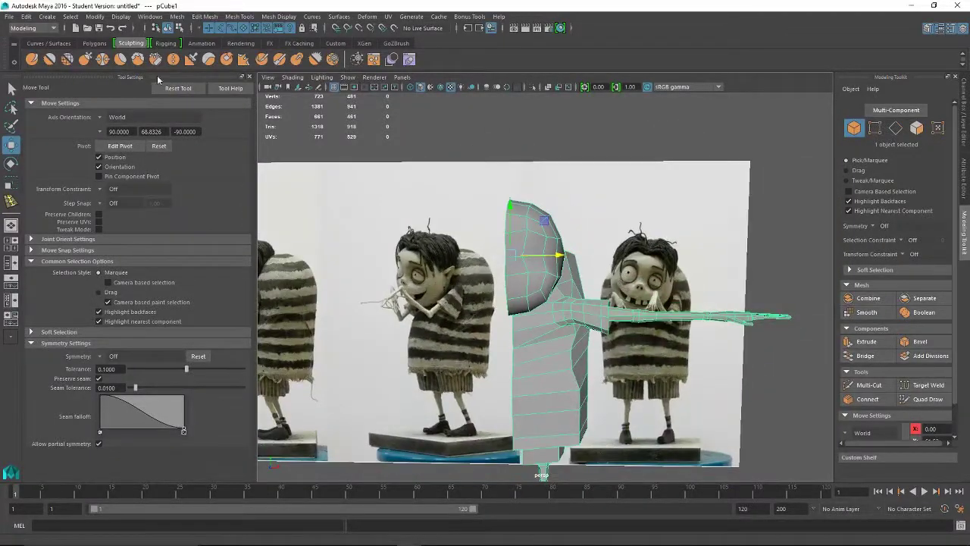
Mirror the half body with Mirror Geometry in the -X direction, merging with the original and merging vertices
{"action": "left_click", "coordinate": [178, 18]}
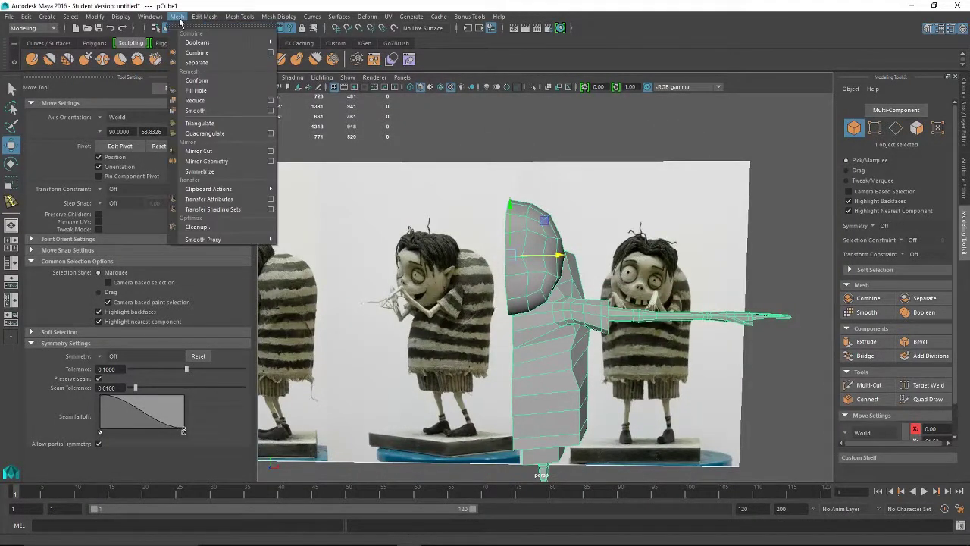
{"action": "left_click", "coordinate": [271, 162]}
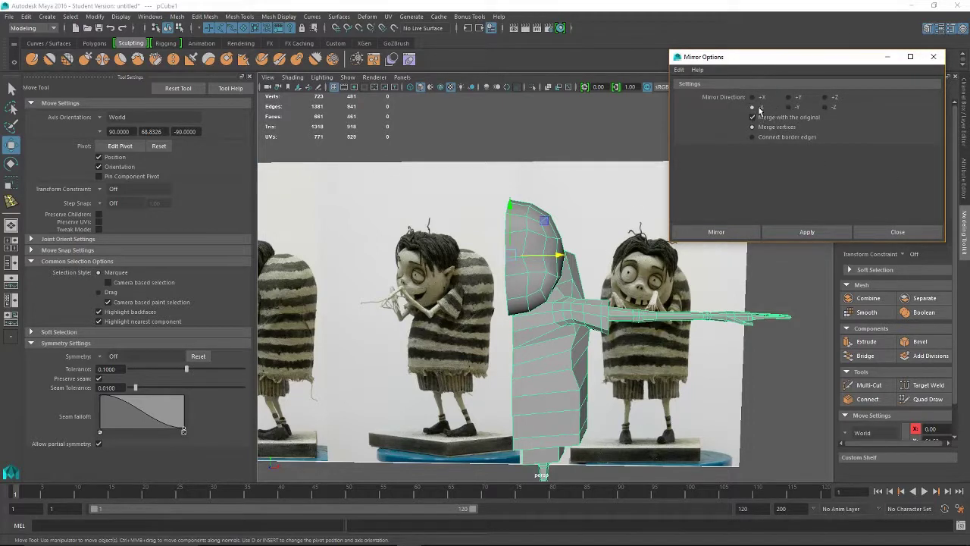
{"action": "right_click_drag", "start_coordinate": [736, 397], "coordinate": [652, 414], "text": "alt"}
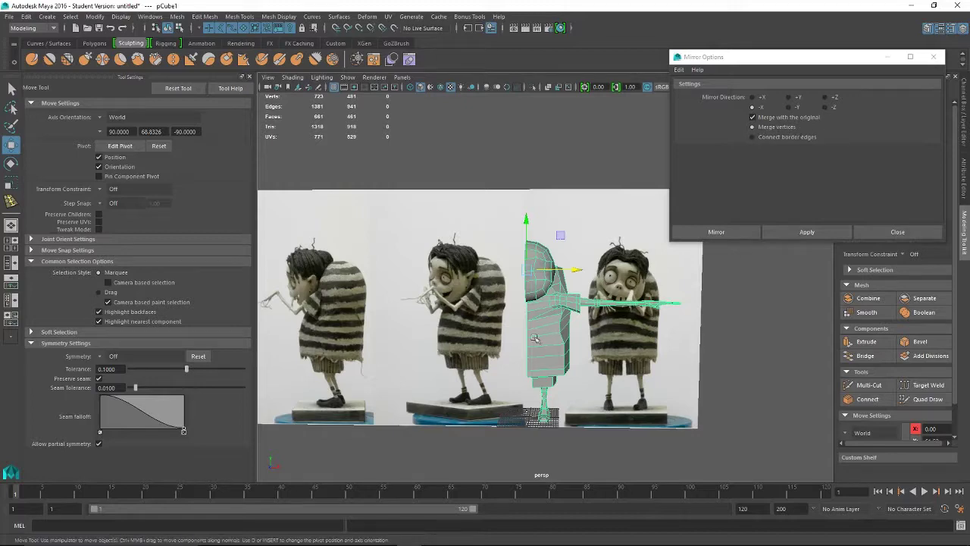
{"action": "right_click_drag", "start_coordinate": [529, 315], "coordinate": [599, 326], "text": "alt"}
{"action": "left_click_drag", "start_coordinate": [485, 356], "coordinate": [531, 372], "text": "alt"}
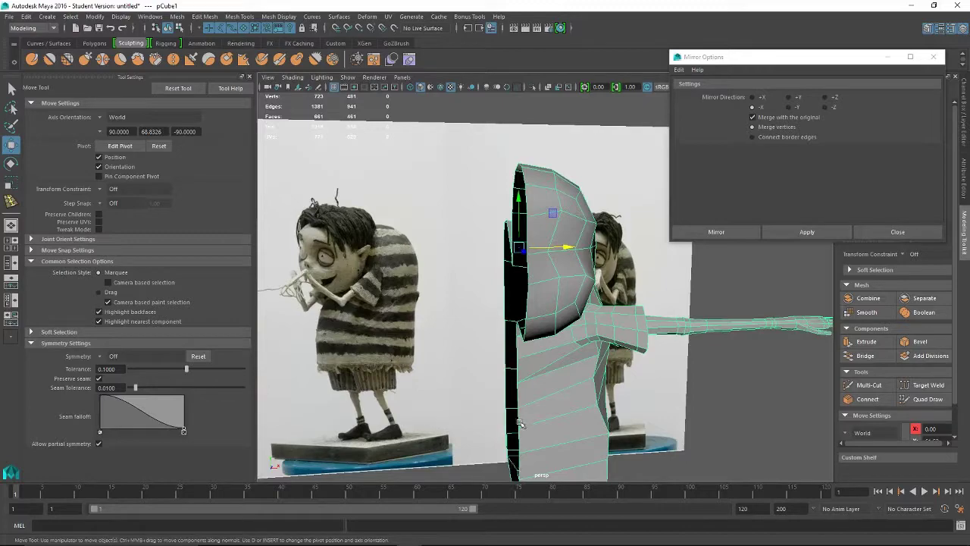
{"action": "left_click_drag", "start_coordinate": [512, 303], "coordinate": [629, 349], "text": "alt"}
{"action": "left_click_drag", "start_coordinate": [762, 370], "coordinate": [597, 289], "text": "alt"}
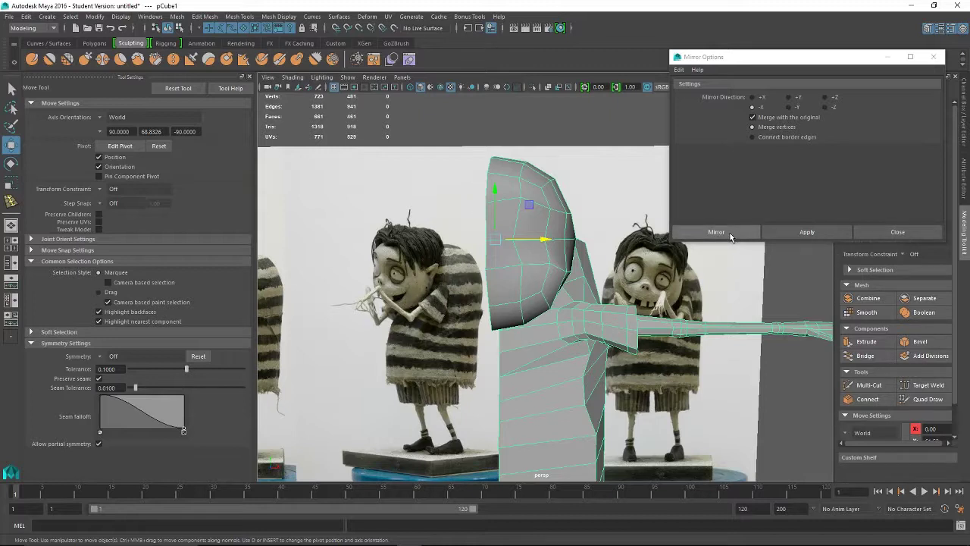
{"action": "left_click", "coordinate": [744, 235]}
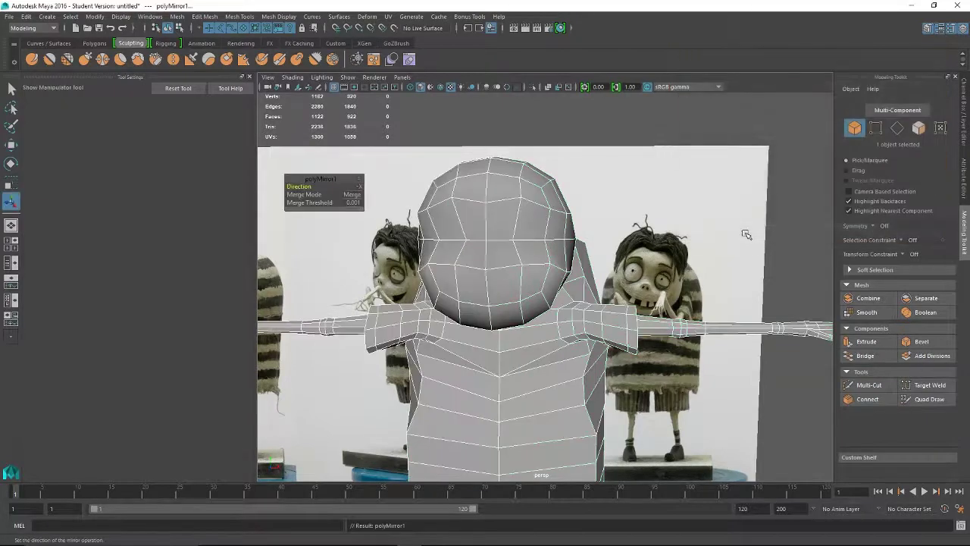
Switch to the Select tool, select the mirrored character and examine its overall shape and proportions from several angles
{"action": "right_click_drag", "start_coordinate": [721, 313], "coordinate": [454, 346], "text": "alt"}
{"action": "left_click_drag", "start_coordinate": [455, 346], "coordinate": [509, 367], "text": "alt"}
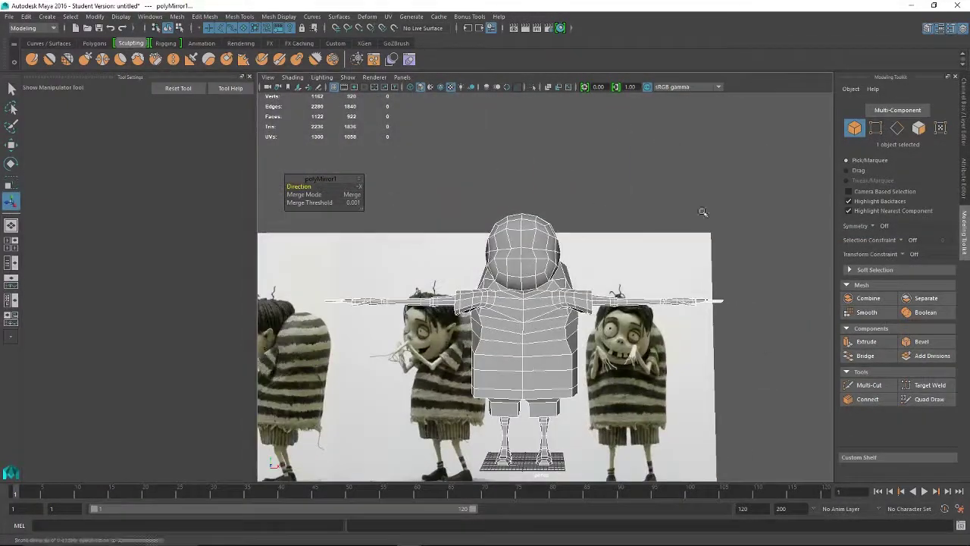
{"action": "key", "text": "q"}
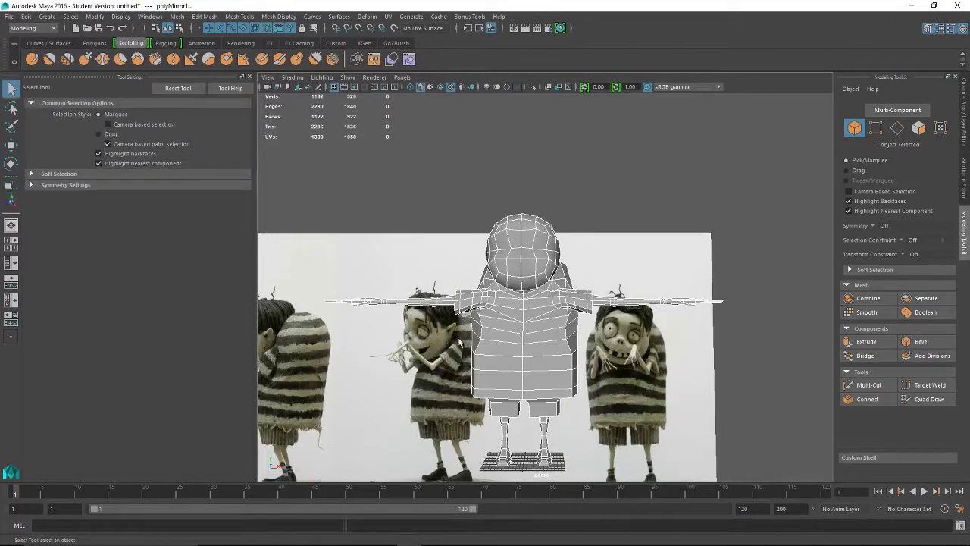
{"action": "right_click_drag", "start_coordinate": [501, 383], "coordinate": [628, 411], "text": "alt"}
{"action": "left_click", "coordinate": [545, 402]}
{"action": "left_click_drag", "start_coordinate": [520, 380], "coordinate": [581, 296], "text": "alt"}
{"action": "right_click_drag", "start_coordinate": [582, 296], "coordinate": [523, 326], "text": "alt"}
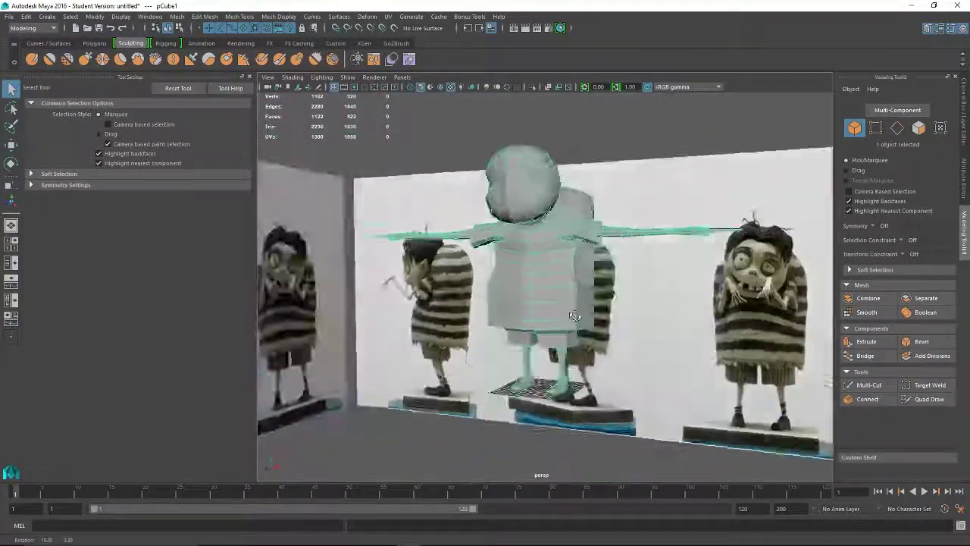
{"action": "left_click_drag", "start_coordinate": [523, 326], "coordinate": [617, 375], "text": "alt"}
{"action": "right_click_drag", "start_coordinate": [576, 356], "coordinate": [613, 373], "text": "alt"}
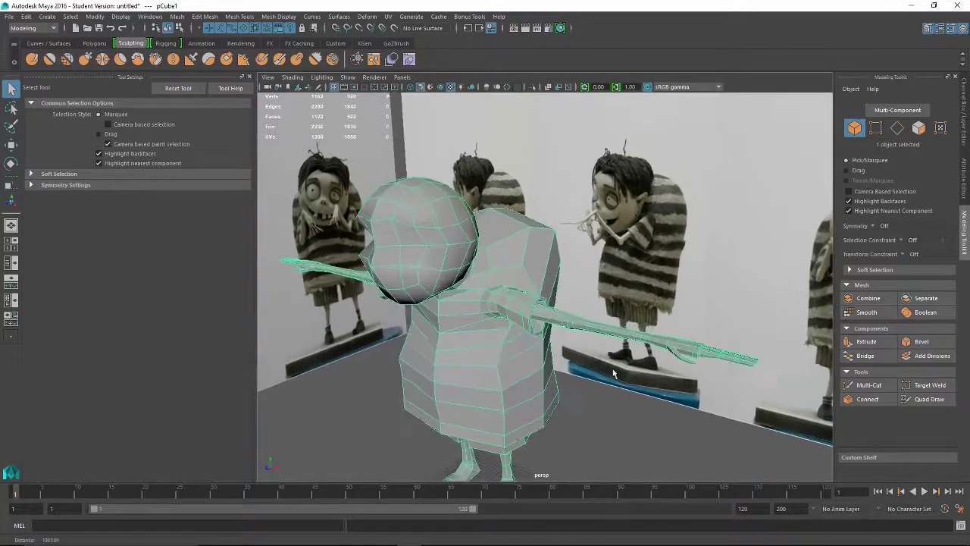
{"action": "left_click_drag", "start_coordinate": [613, 372], "coordinate": [677, 288], "text": "alt"}
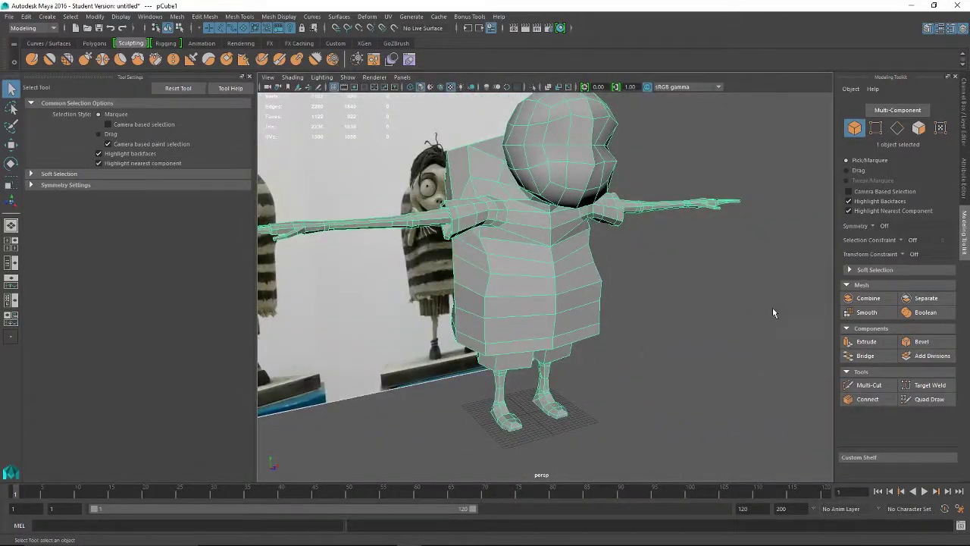
{"action": "left_click_drag", "start_coordinate": [772, 313], "coordinate": [463, 204], "text": "alt"}
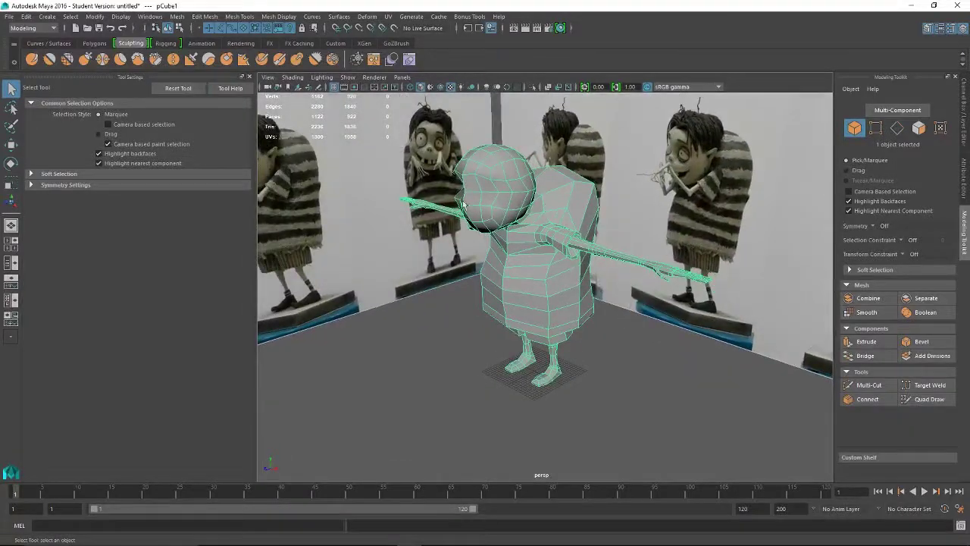